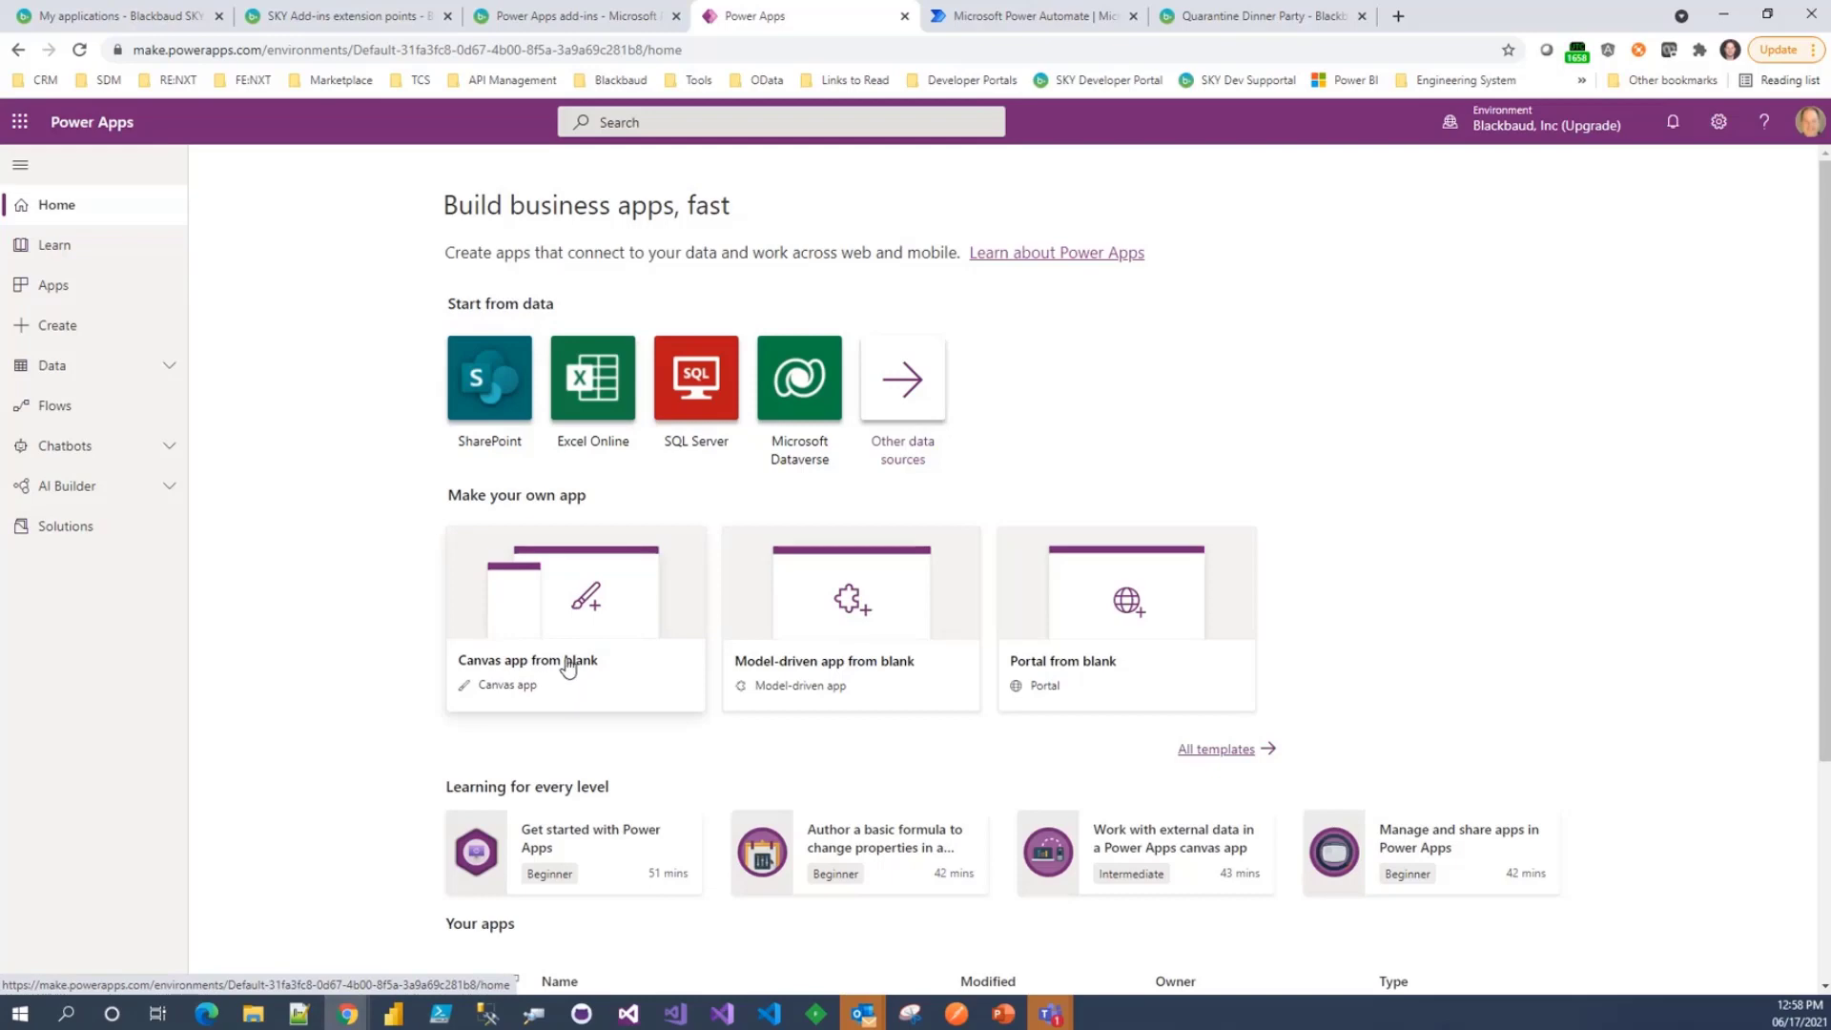
- Create a blank canvas app named "Conference Demo Power App" in Tablet format
{"action": "left_click", "coordinate": [528, 606]}
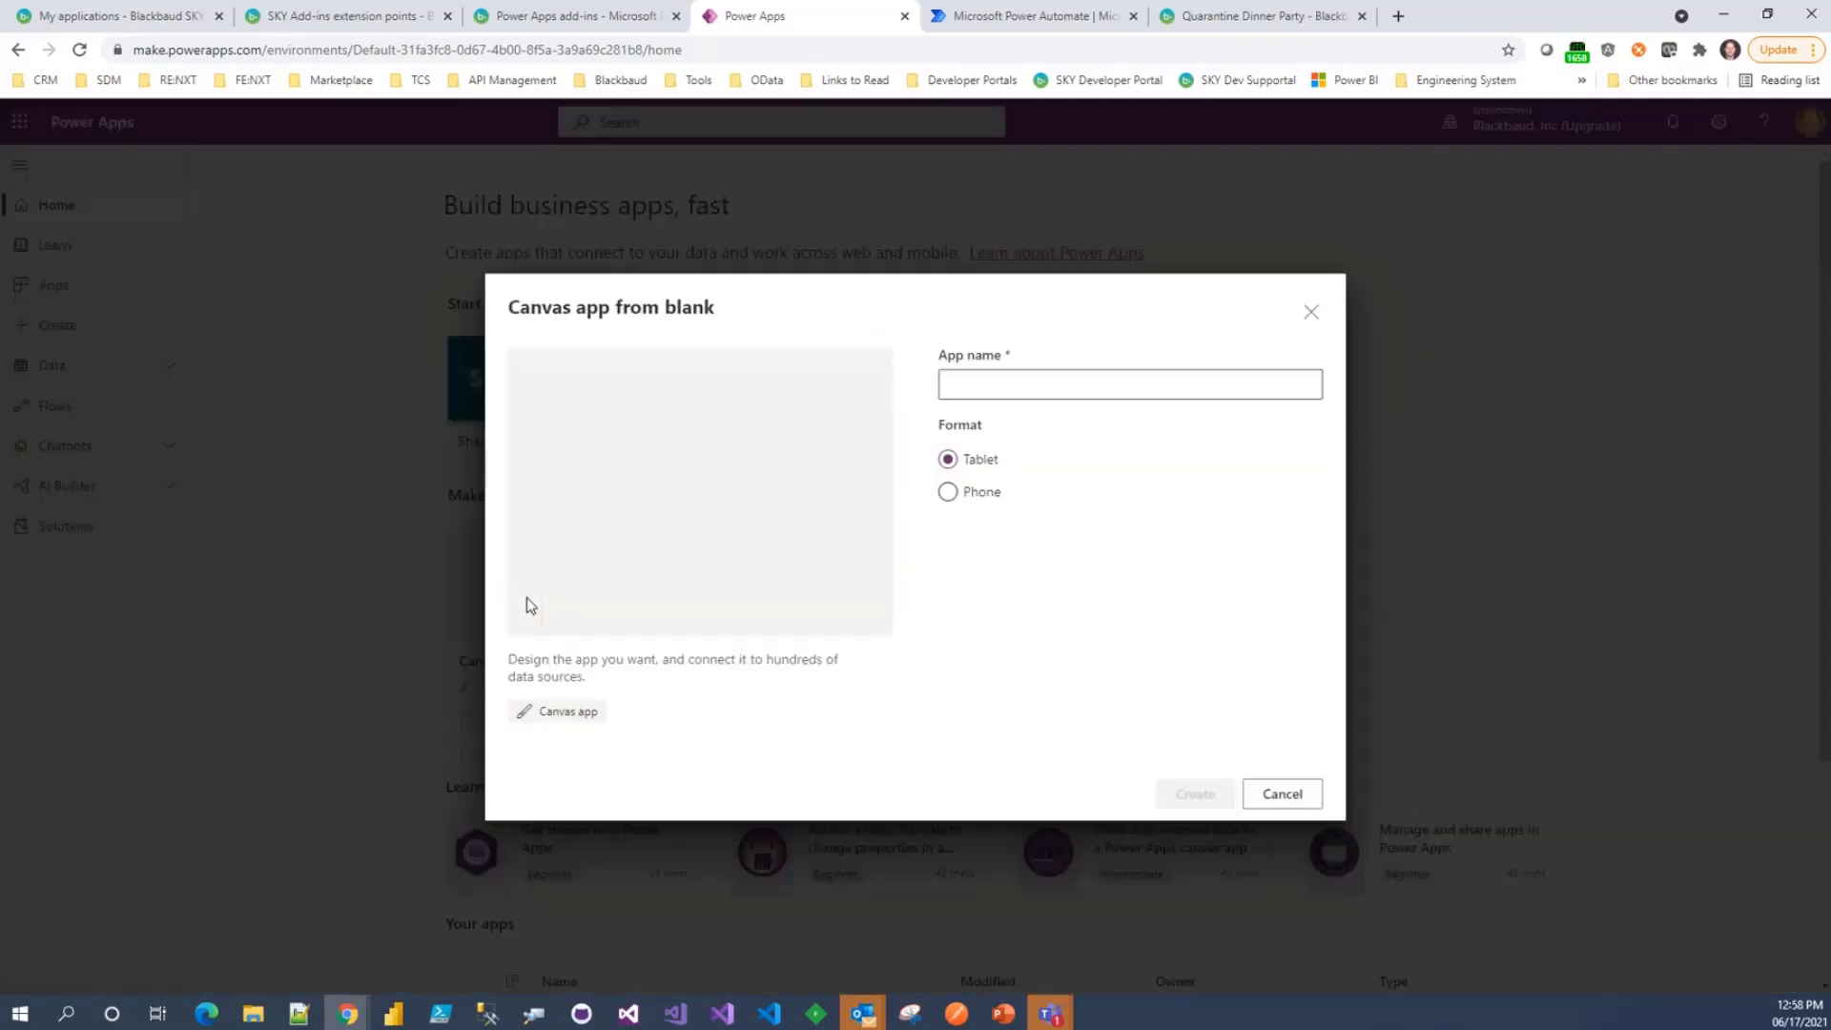
{"action": "left_click", "coordinate": [965, 387]}
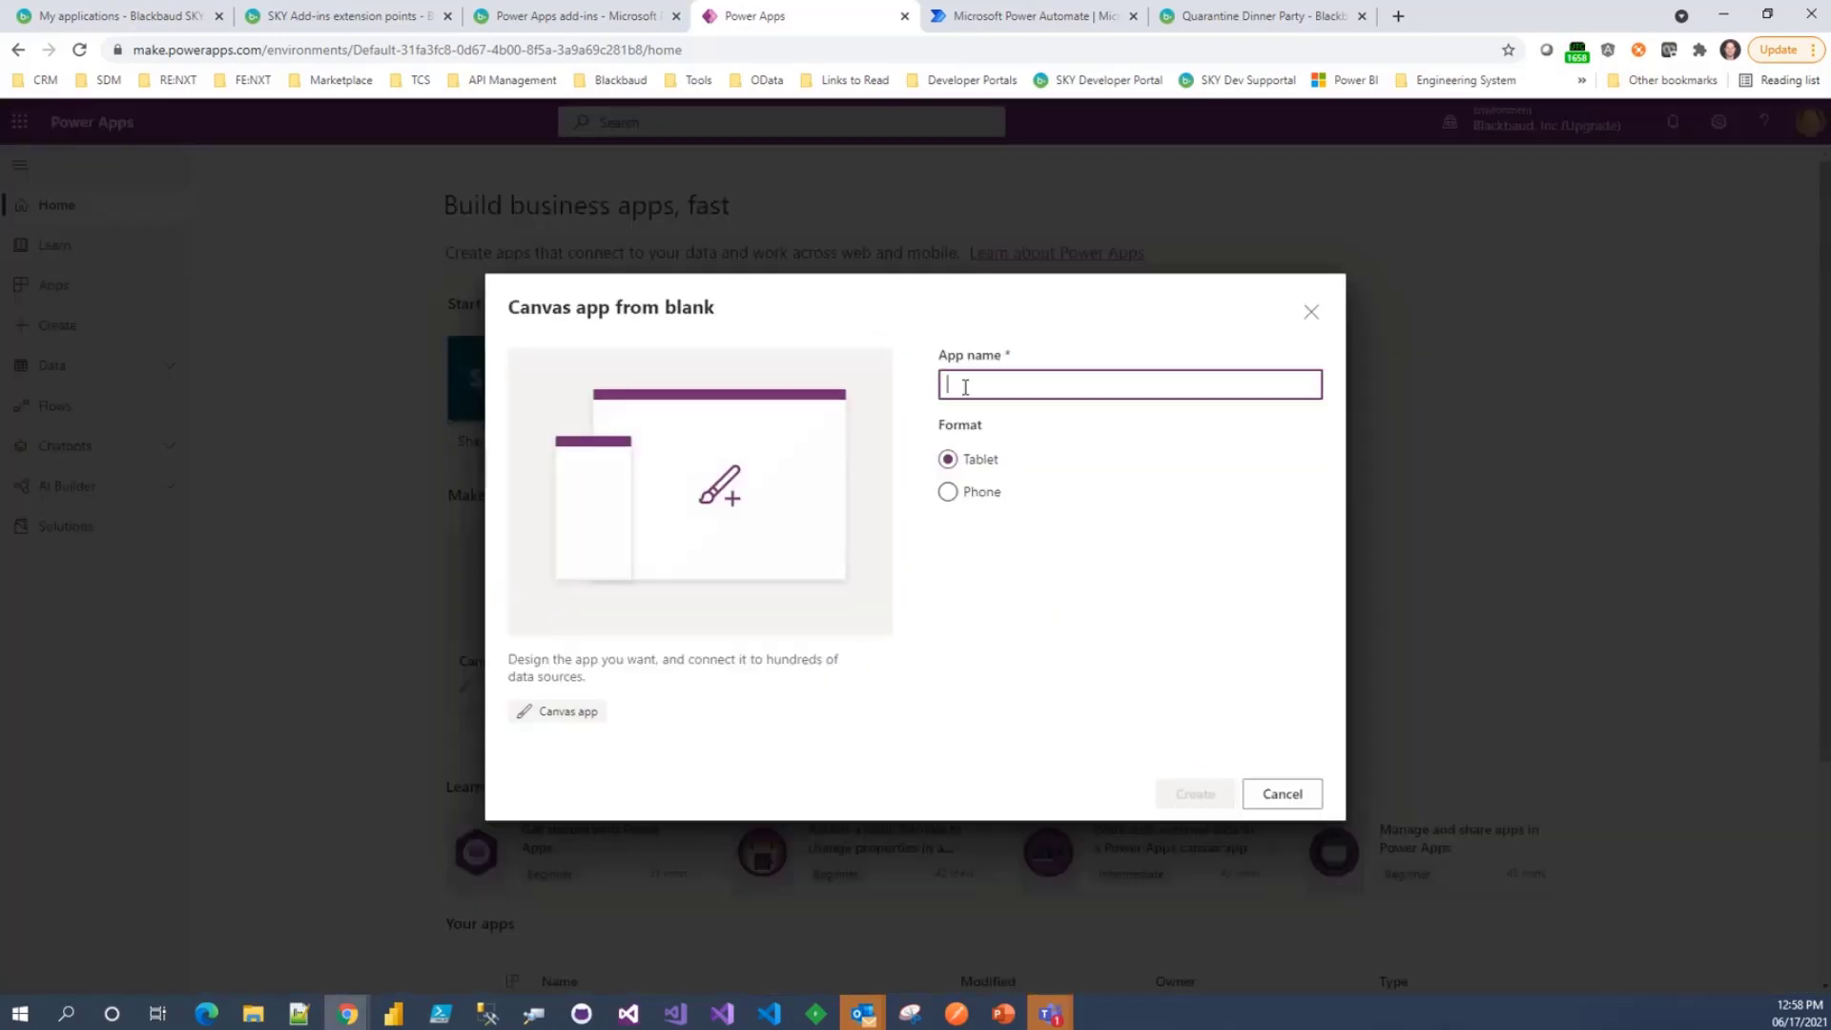
{"action": "type", "text": "Conferenc"}
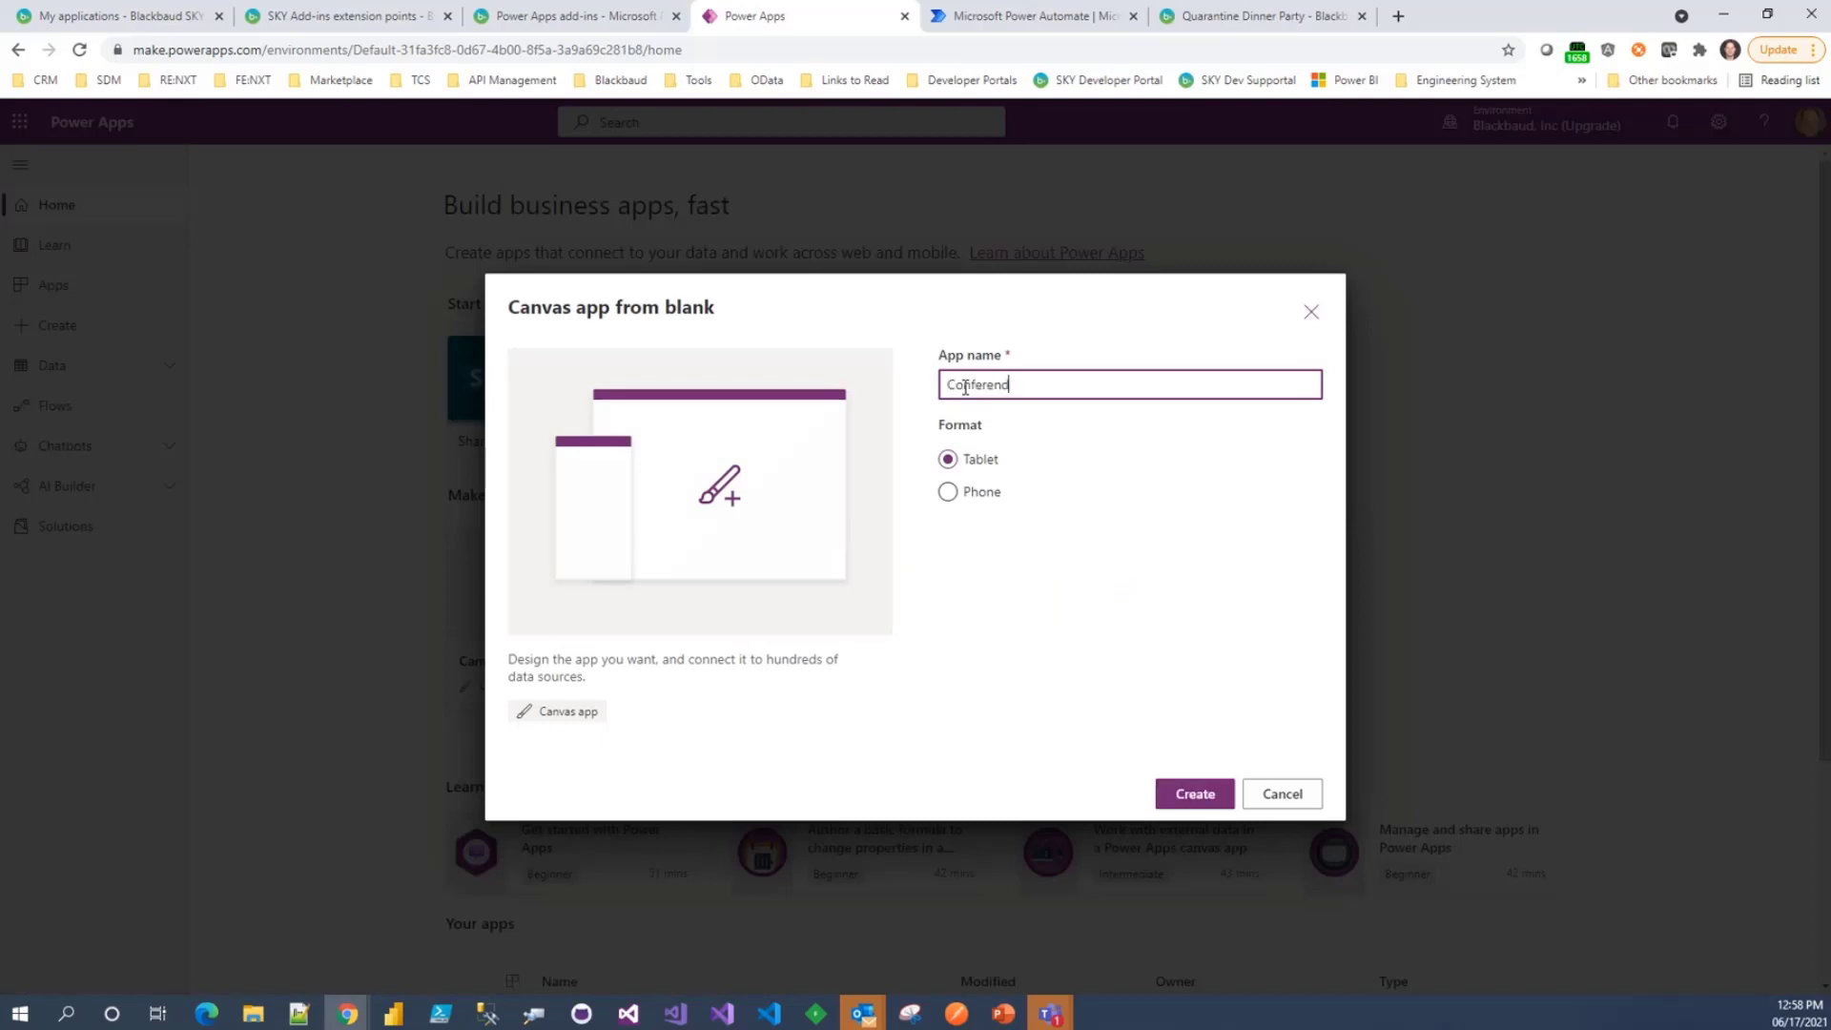
{"action": "type", "text": "e Demo Po"}
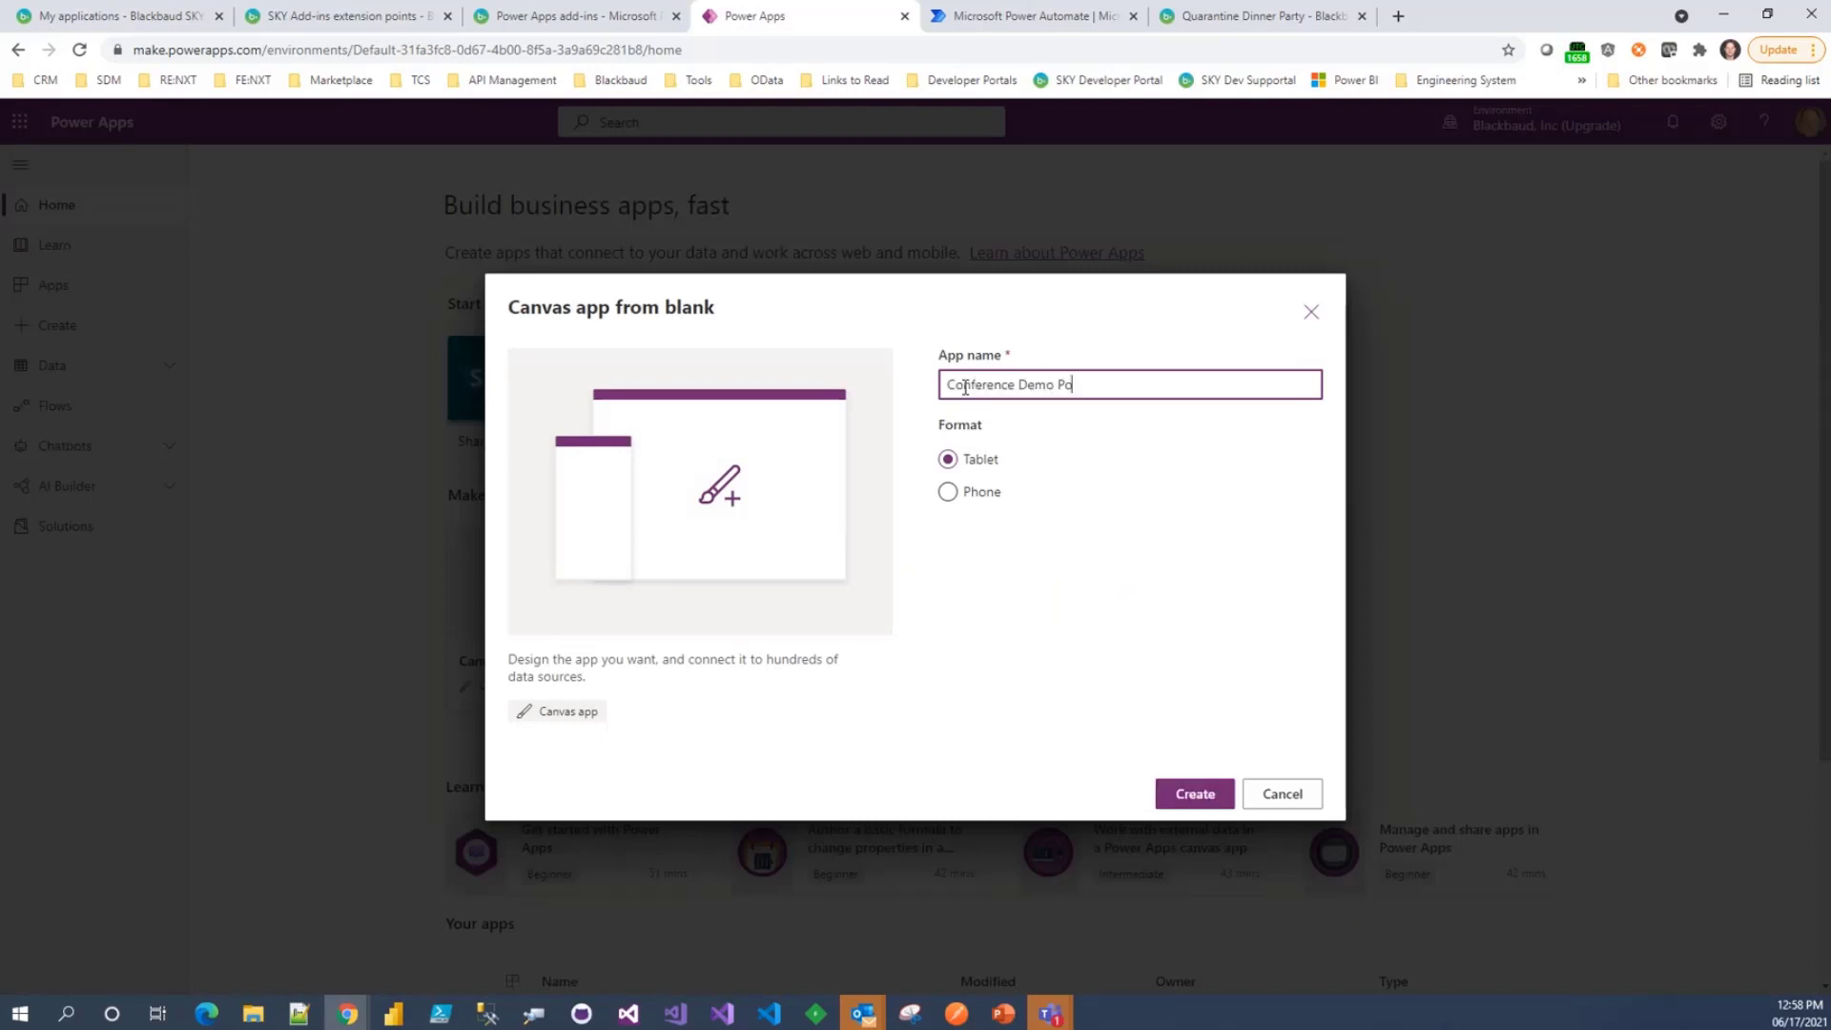
{"action": "type", "text": "wer App"}
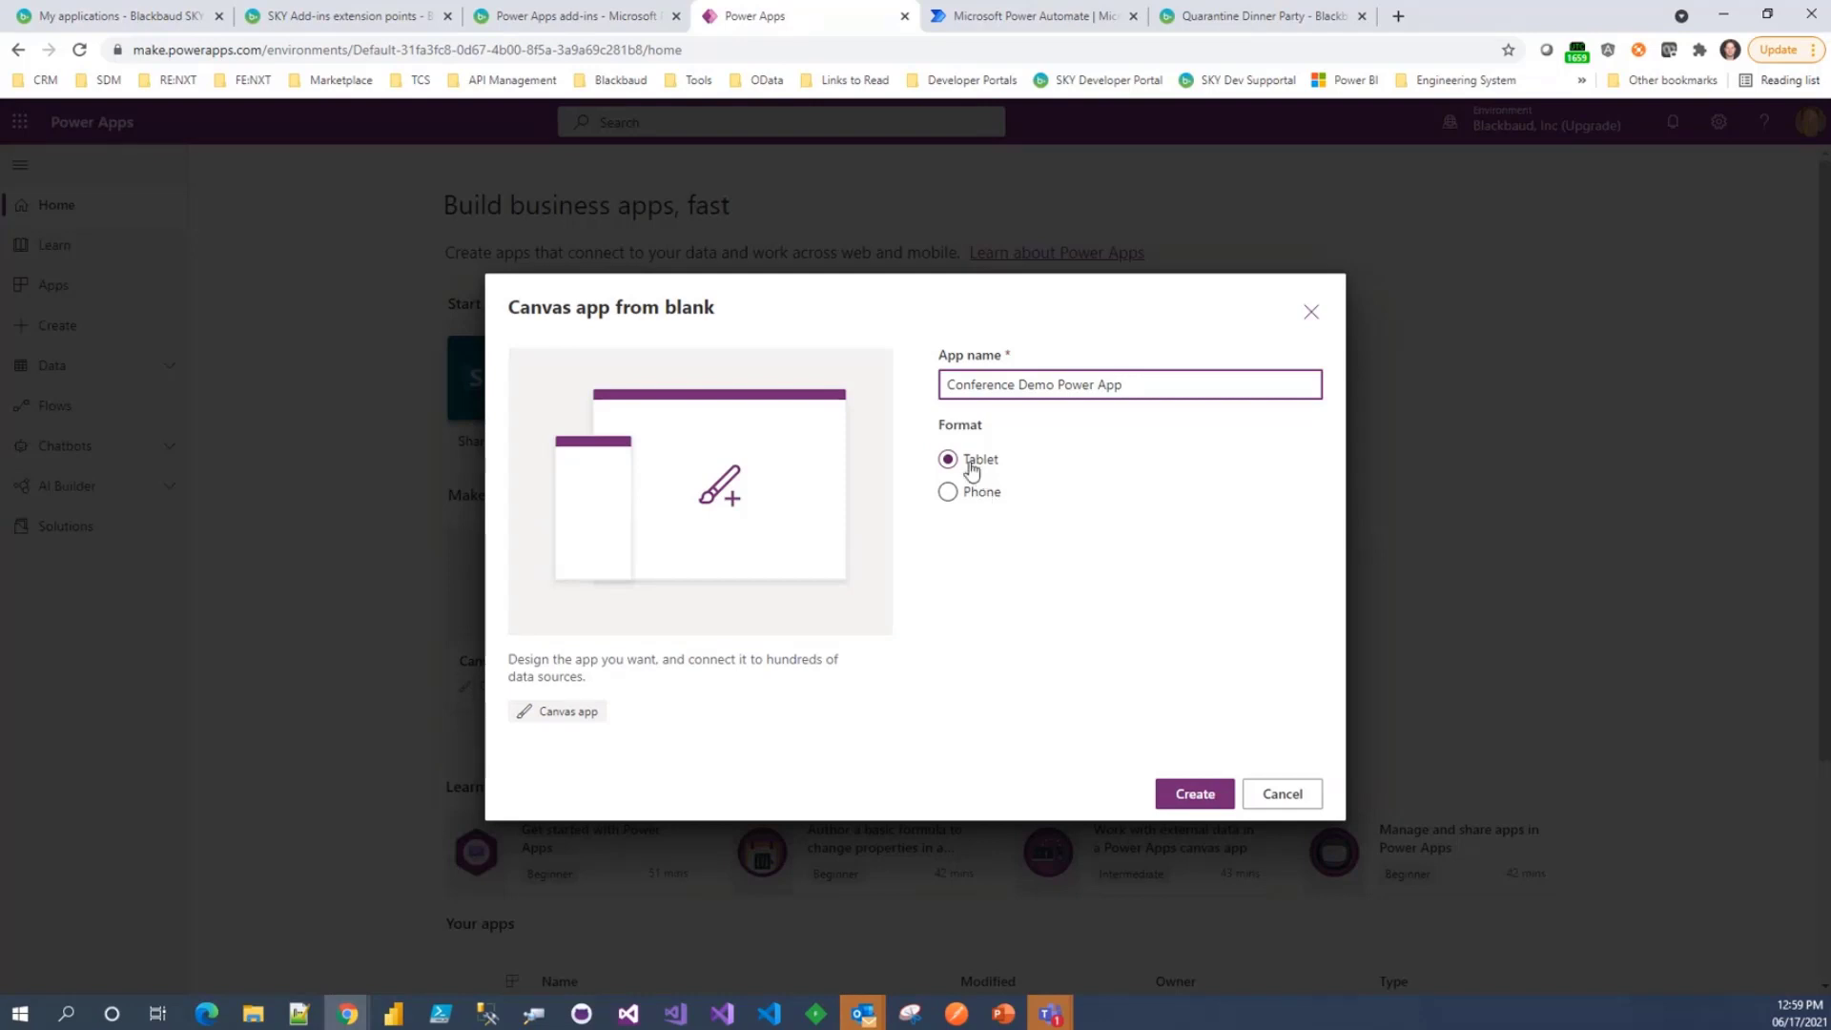
{"action": "left_click", "coordinate": [1192, 797]}
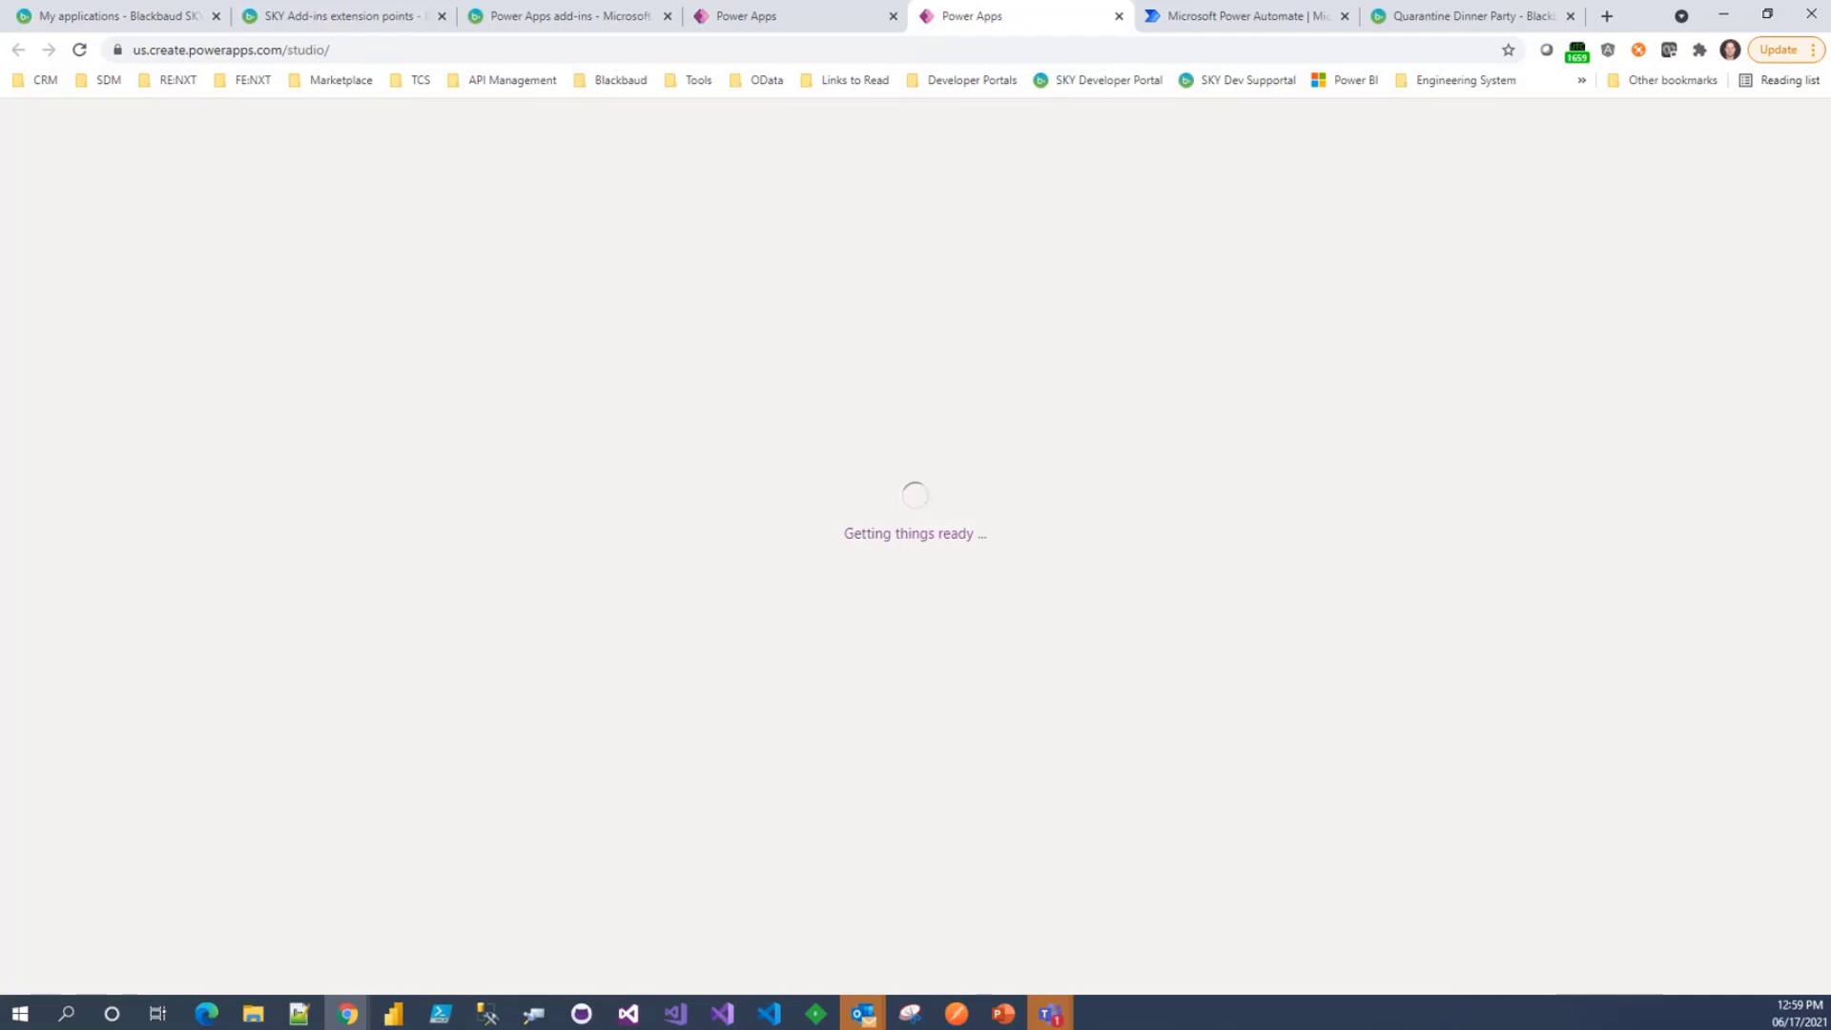
{"action": "key", "text": "alt+Tab"}
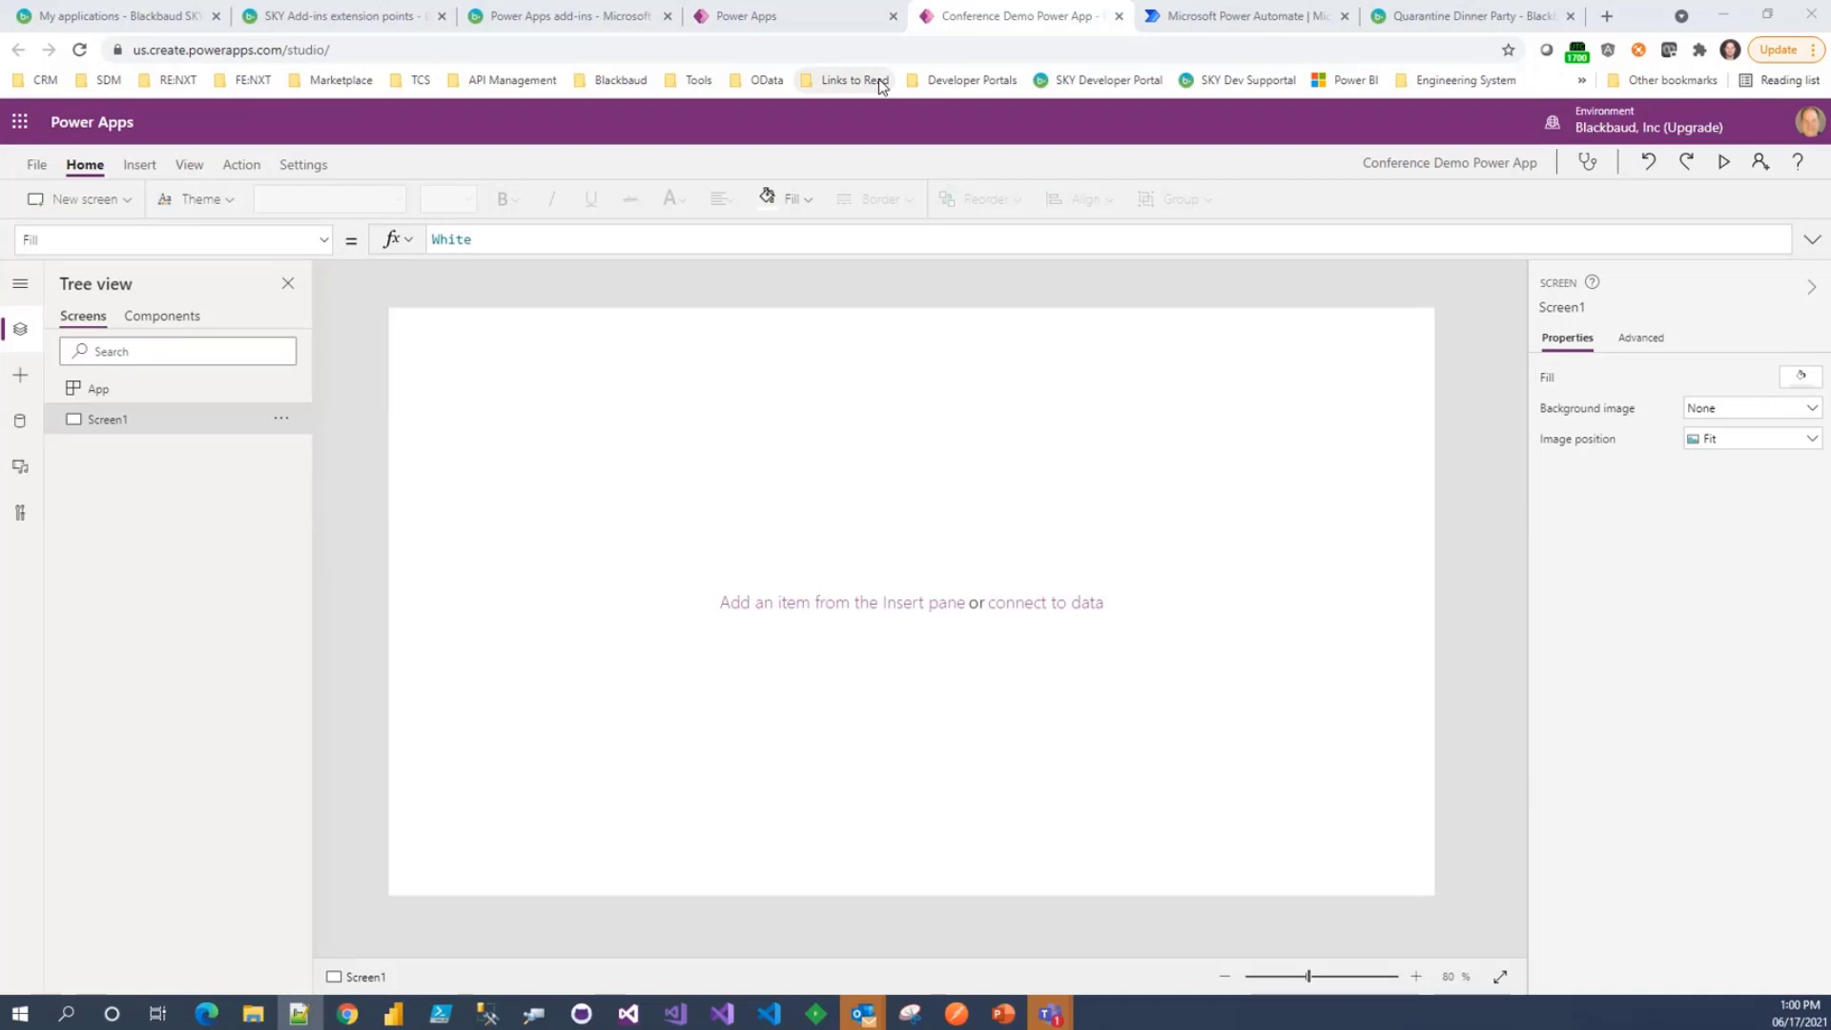
{"action": "left_click", "coordinate": [522, 239]}
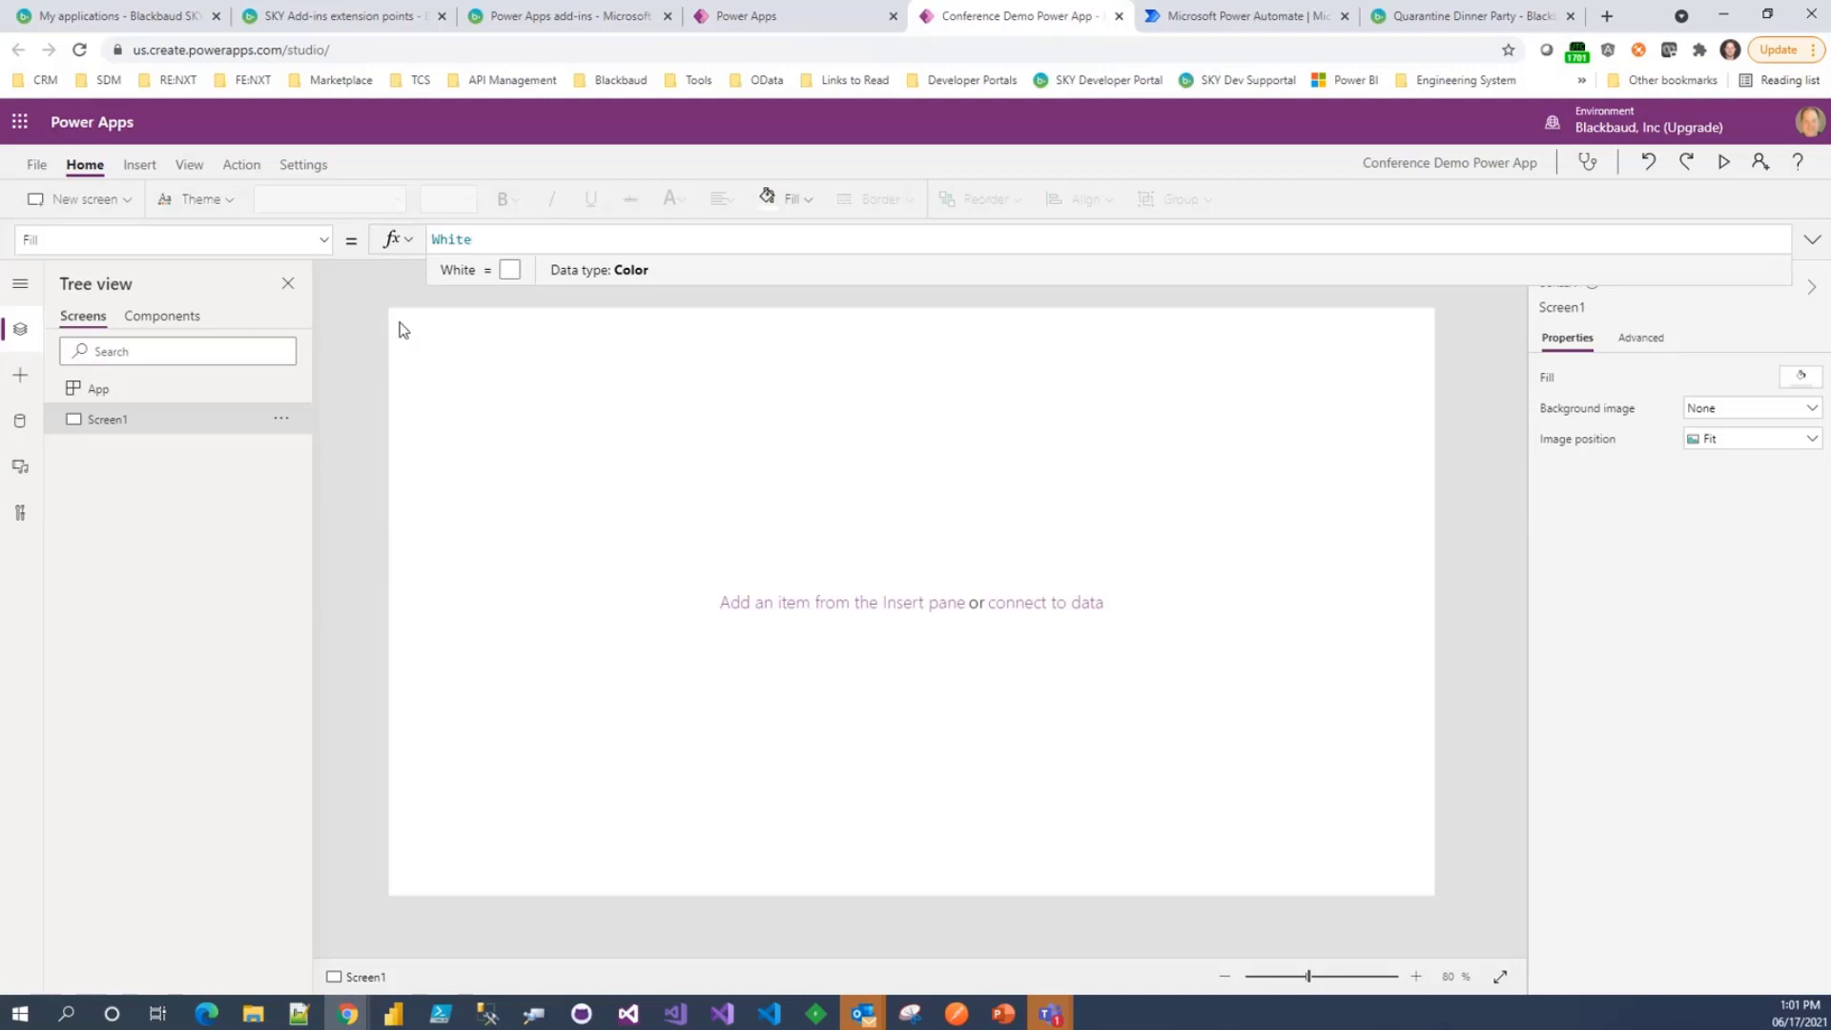
- Look through the categories of controls that can be inserted, including the popular ones
{"action": "left_click", "coordinate": [20, 379]}
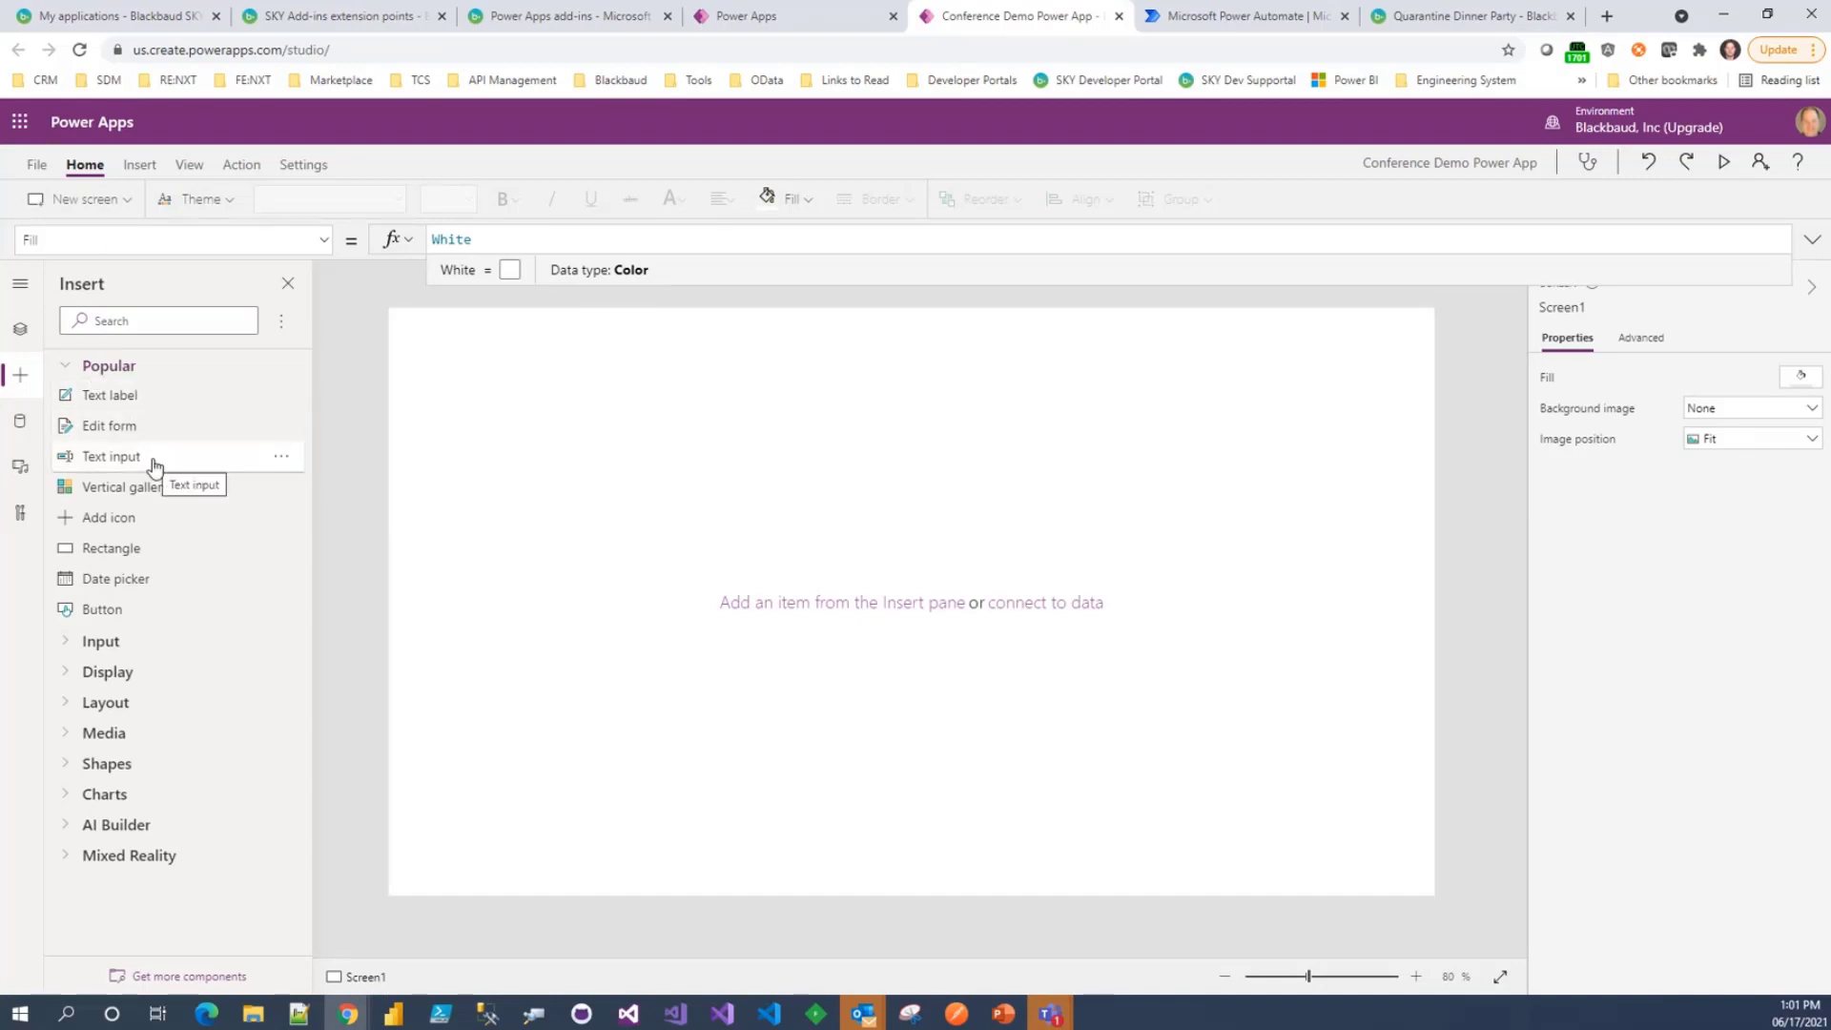
{"action": "left_click", "coordinate": [63, 367]}
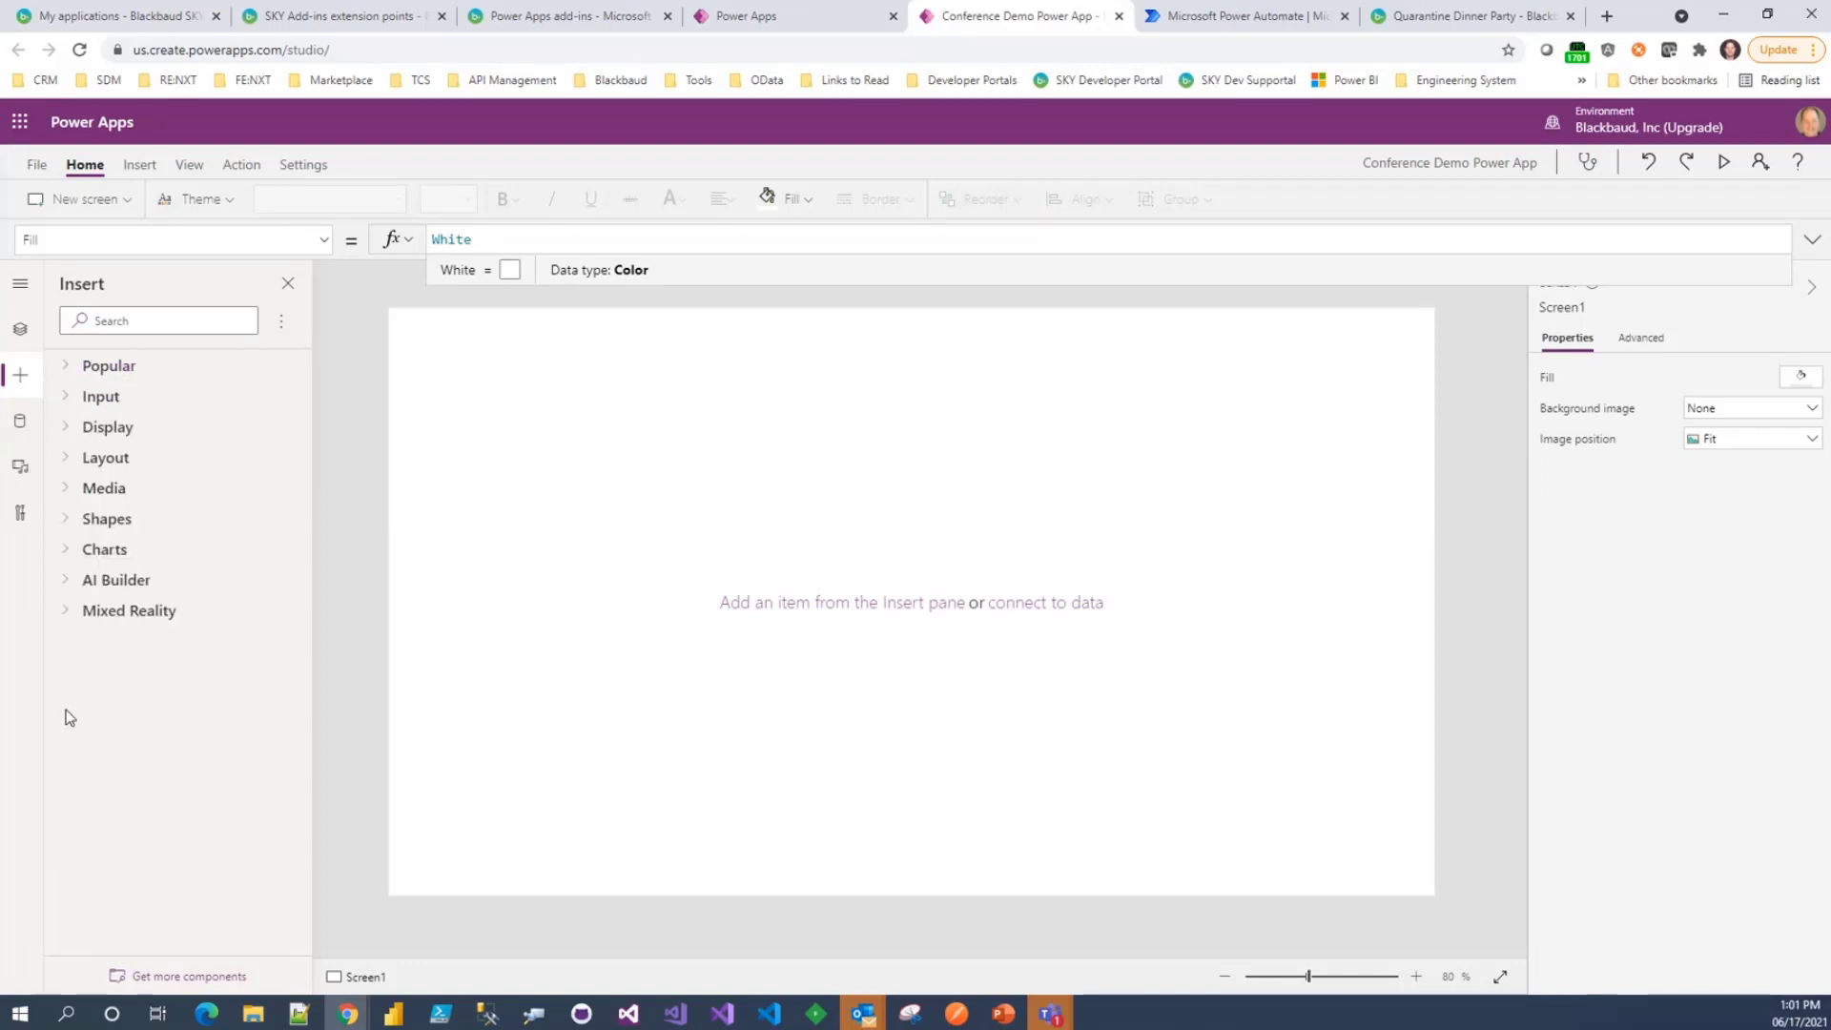
{"action": "left_click", "coordinate": [72, 370]}
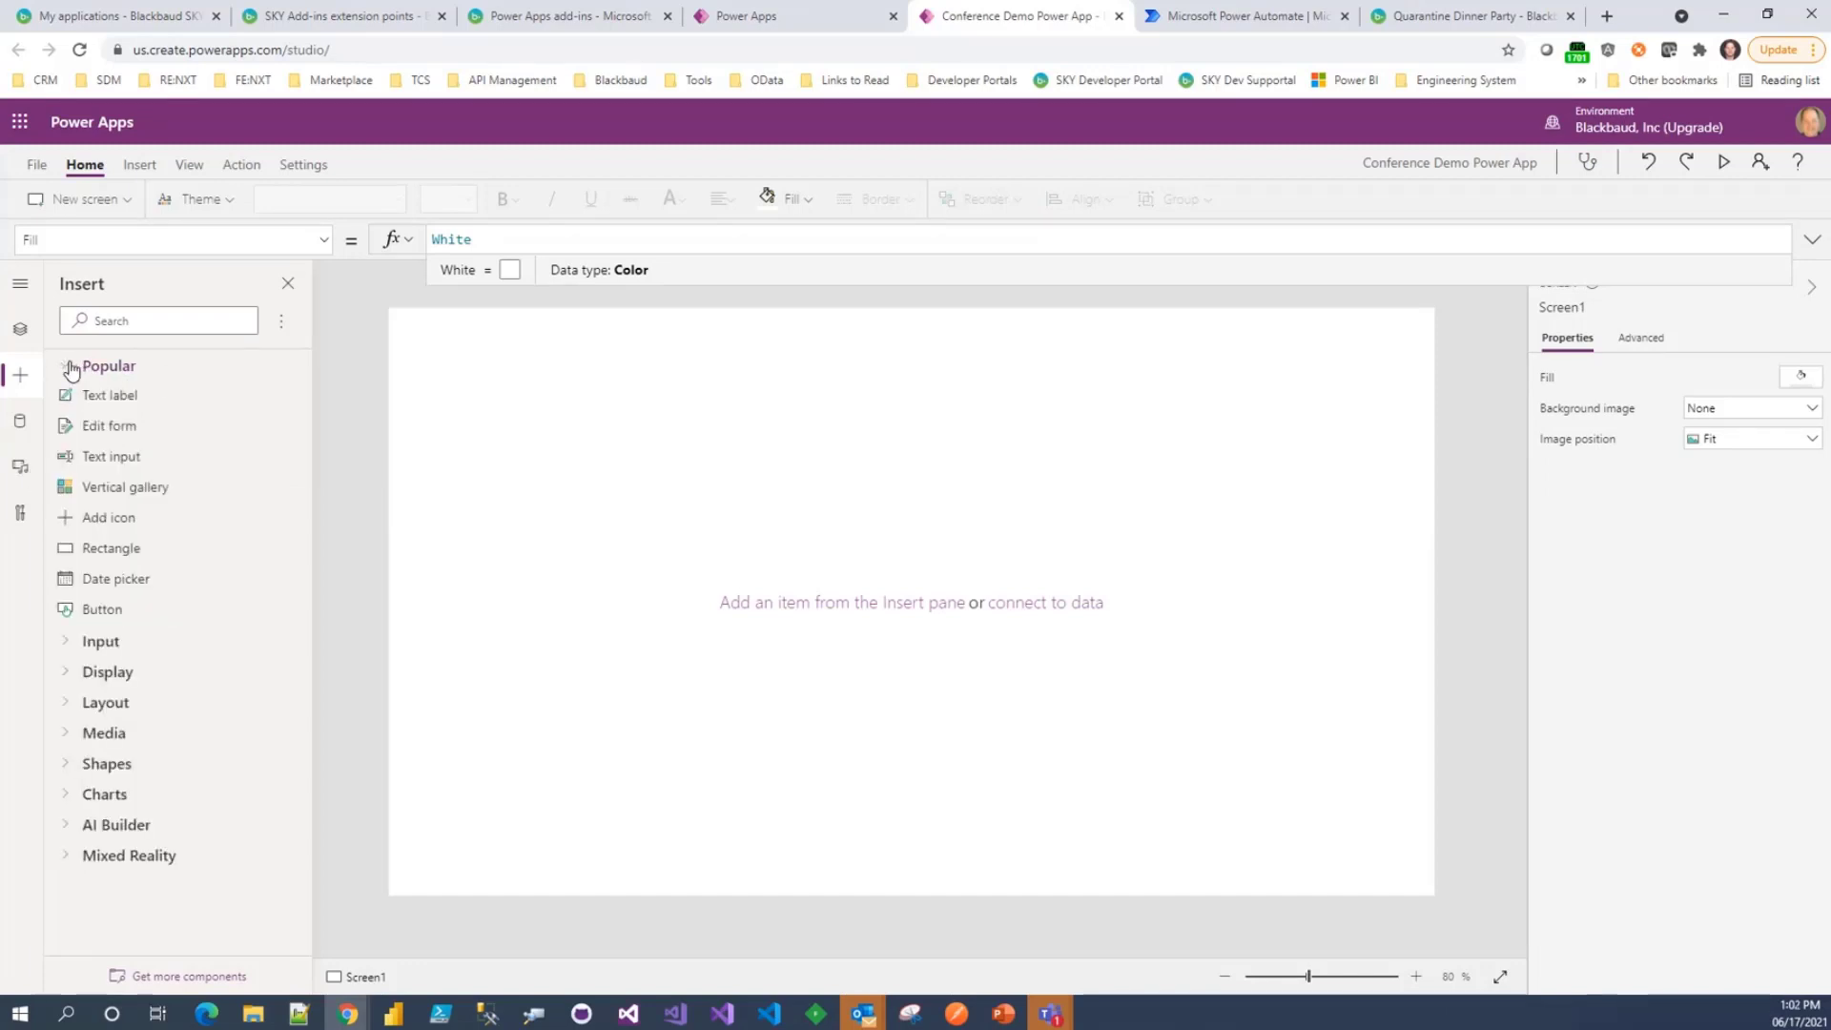
{"action": "left_click", "coordinate": [70, 368]}
{"action": "left_click", "coordinate": [70, 368]}
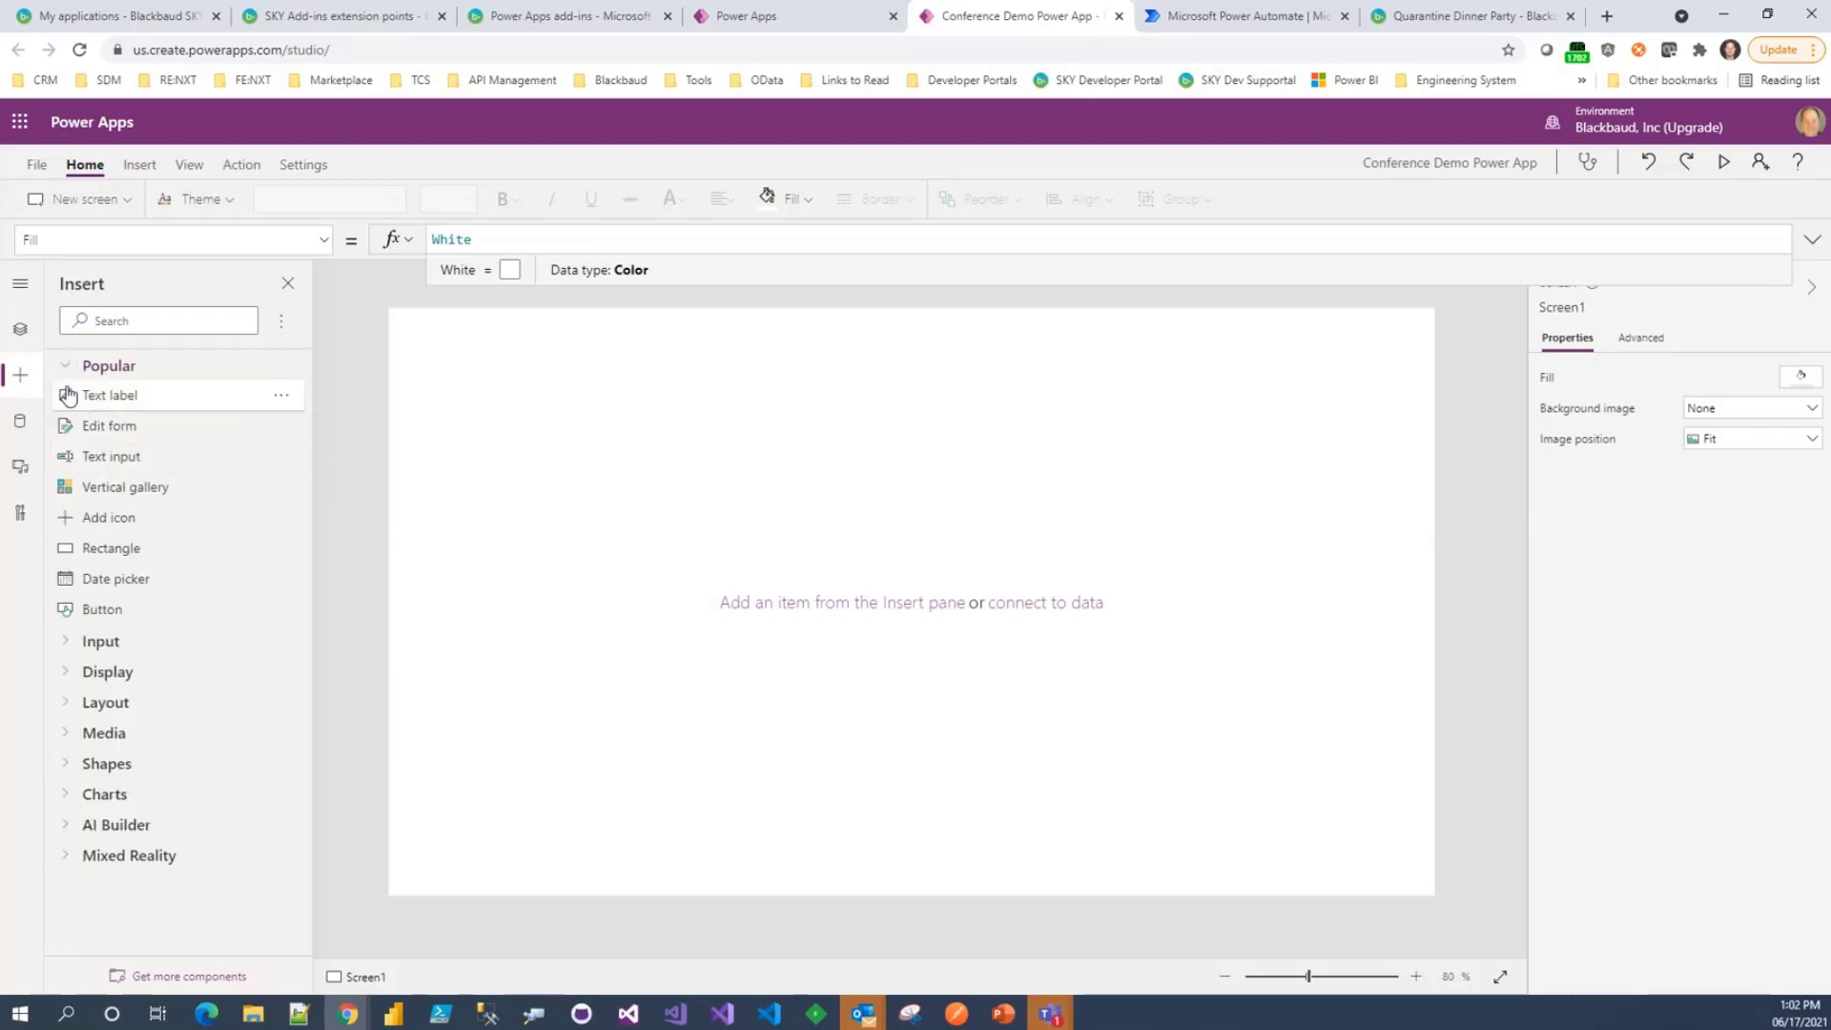
{"action": "left_click", "coordinate": [70, 366]}
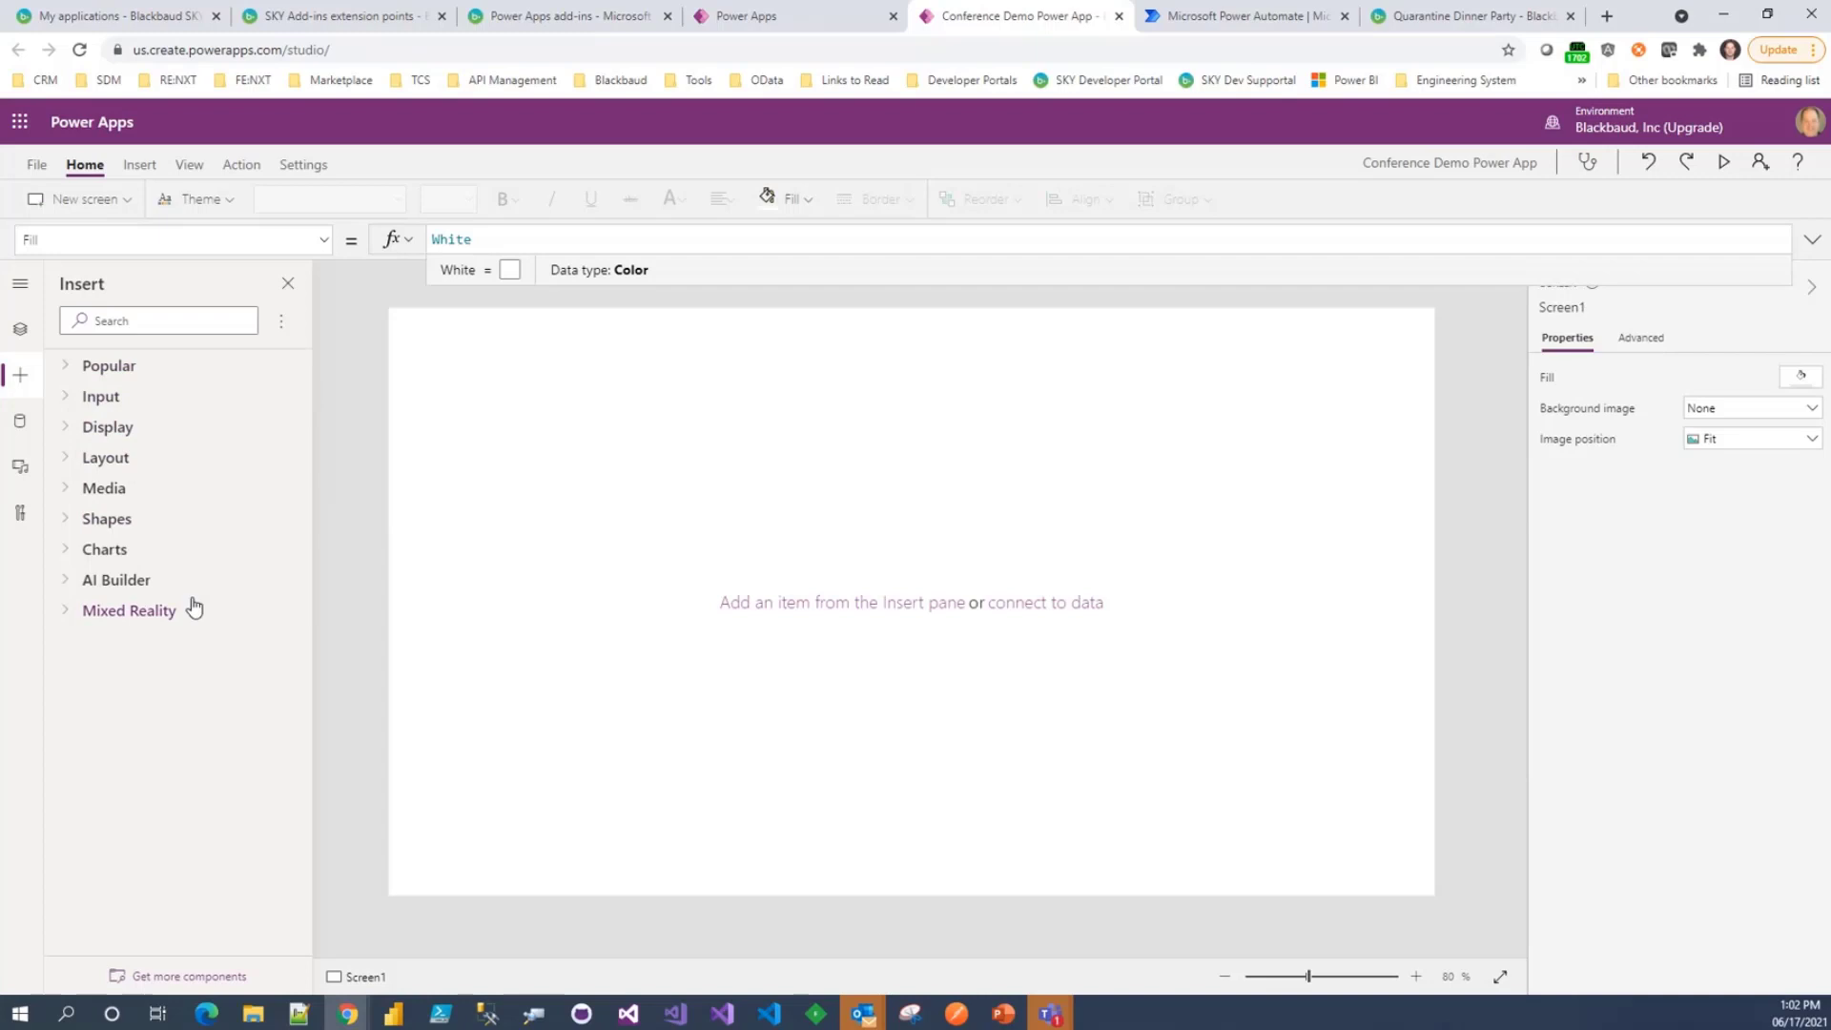
{"action": "left_click", "coordinate": [71, 366]}
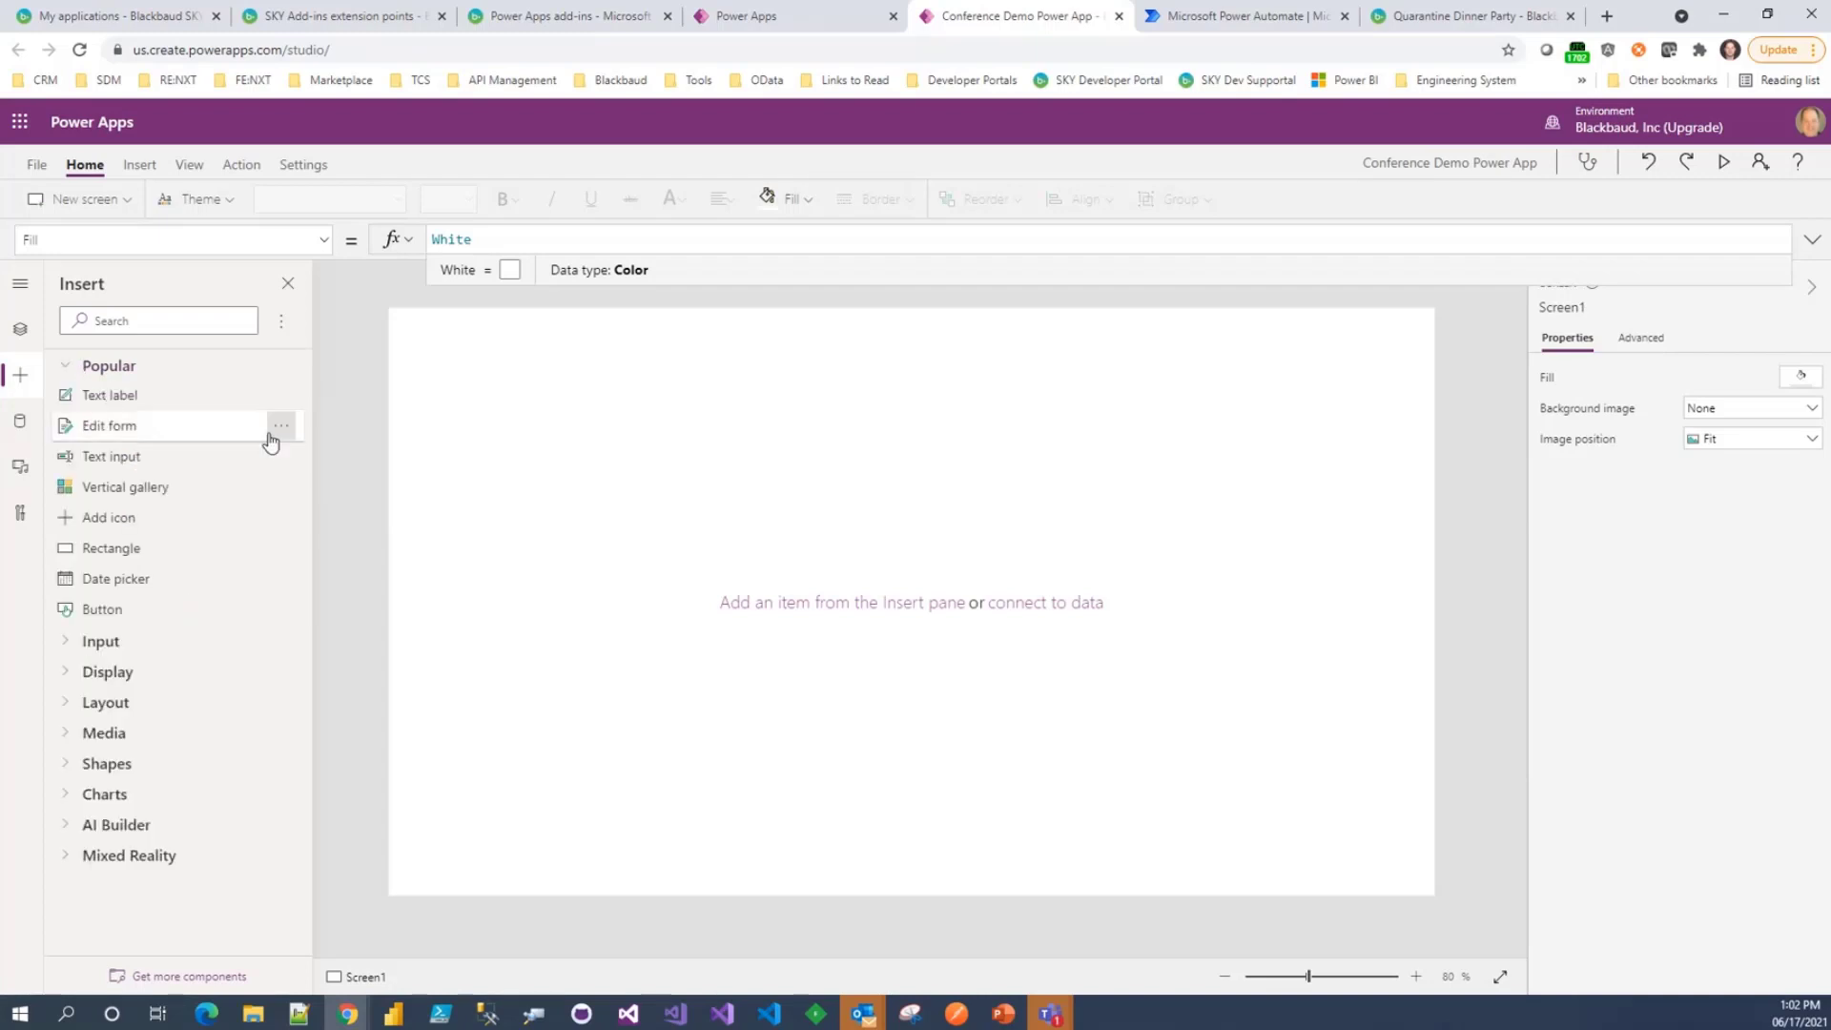
- Add a text label at position 0, 0 in the screen's upper-left corner and resize it to about 650 by 36
{"action": "left_click", "coordinate": [103, 396]}
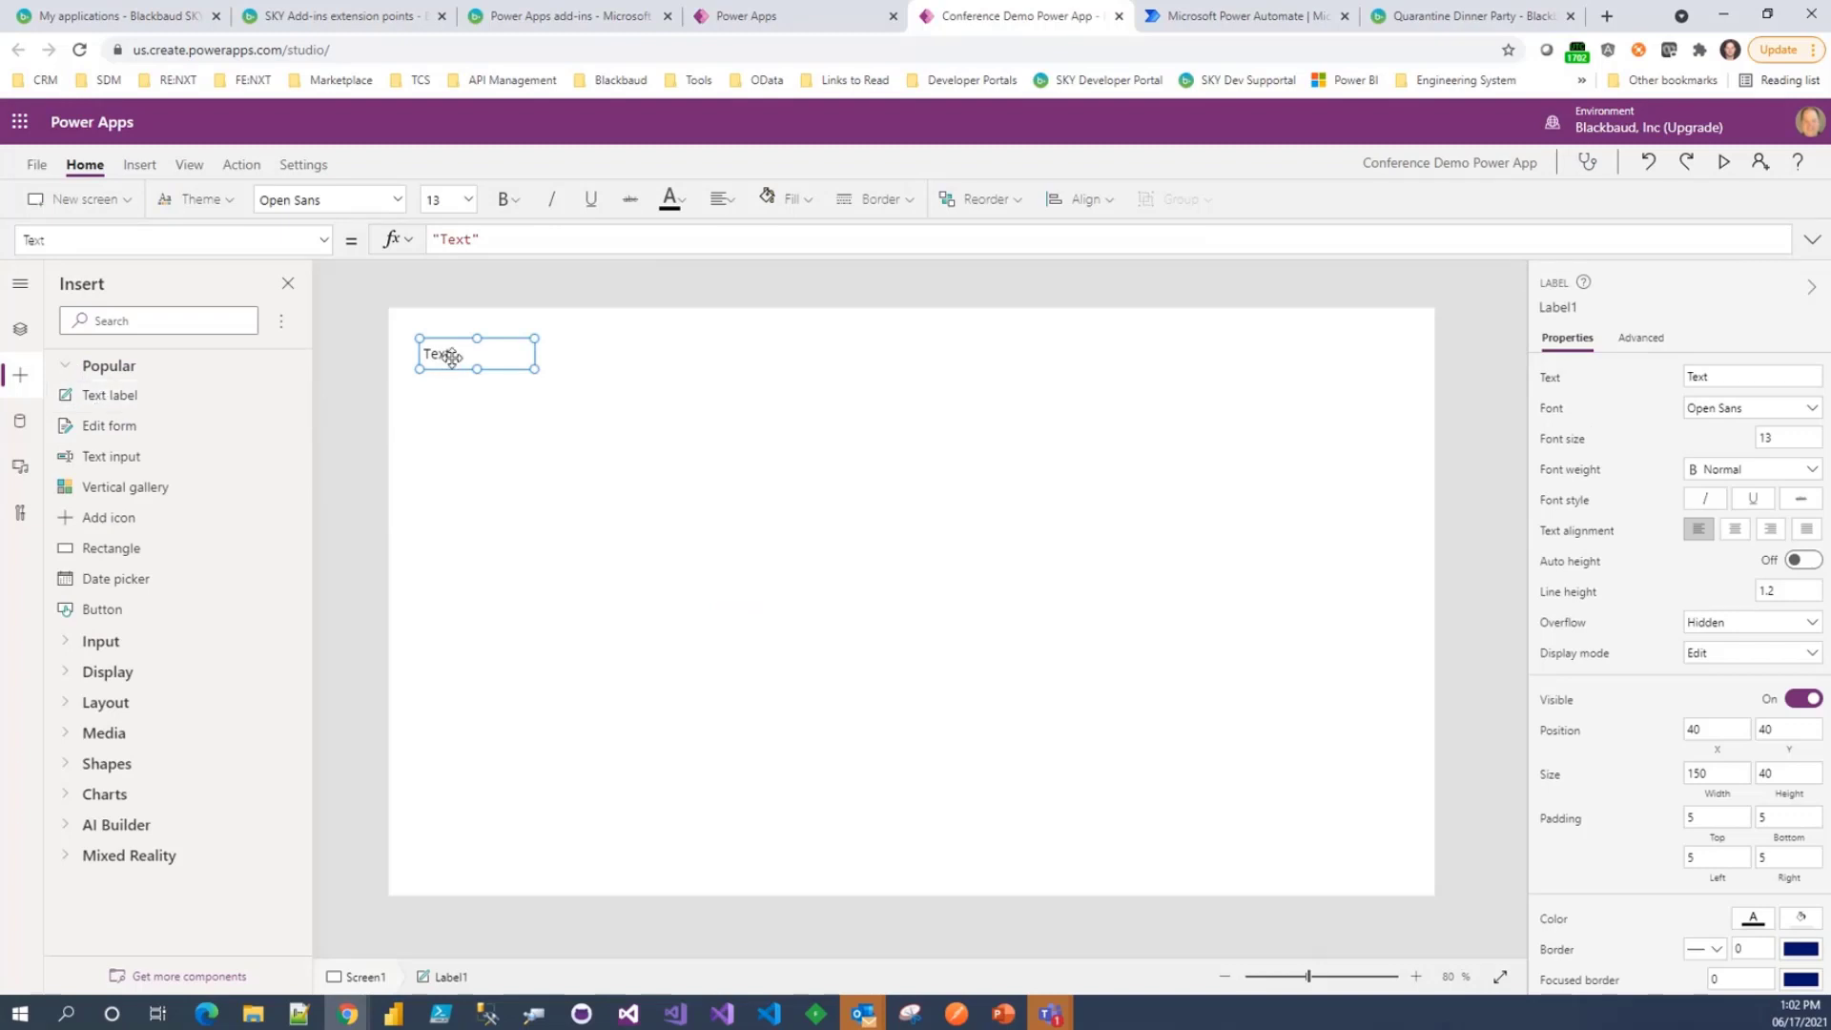
{"action": "left_click_drag", "start_coordinate": [463, 351], "coordinate": [408, 315]}
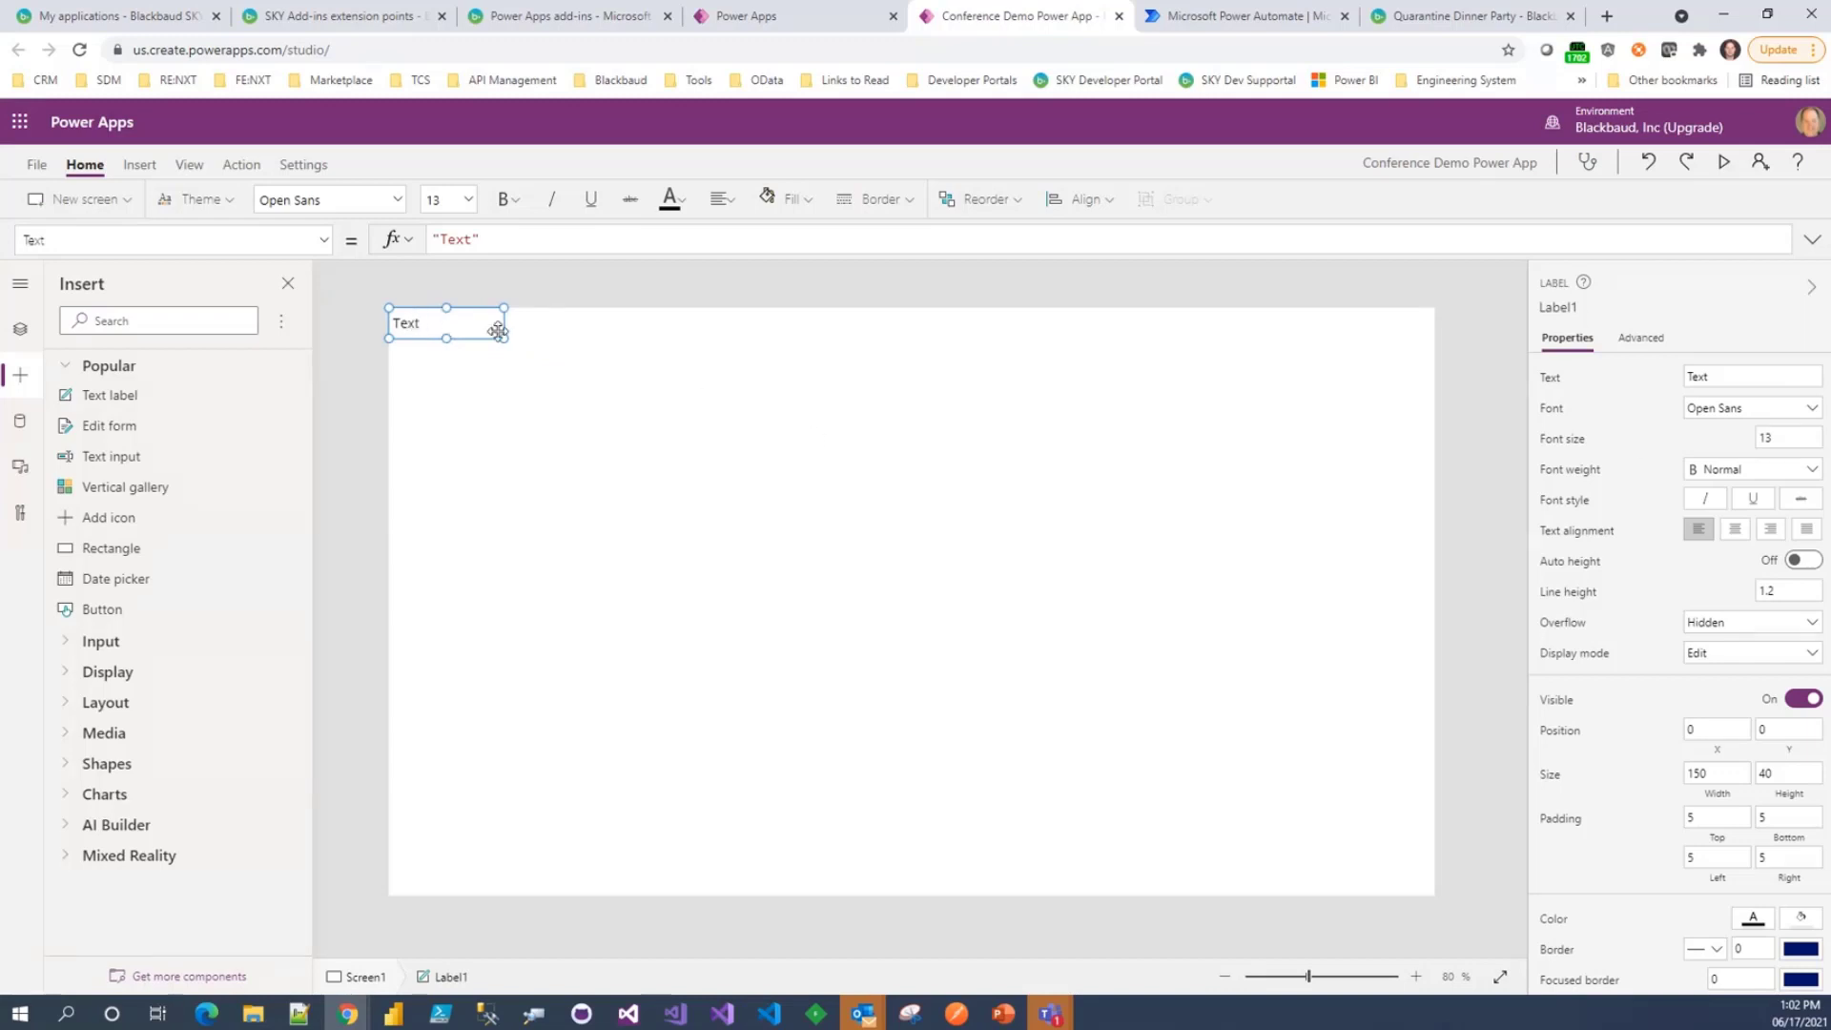
{"action": "left_click_drag", "start_coordinate": [501, 333], "coordinate": [886, 335]}
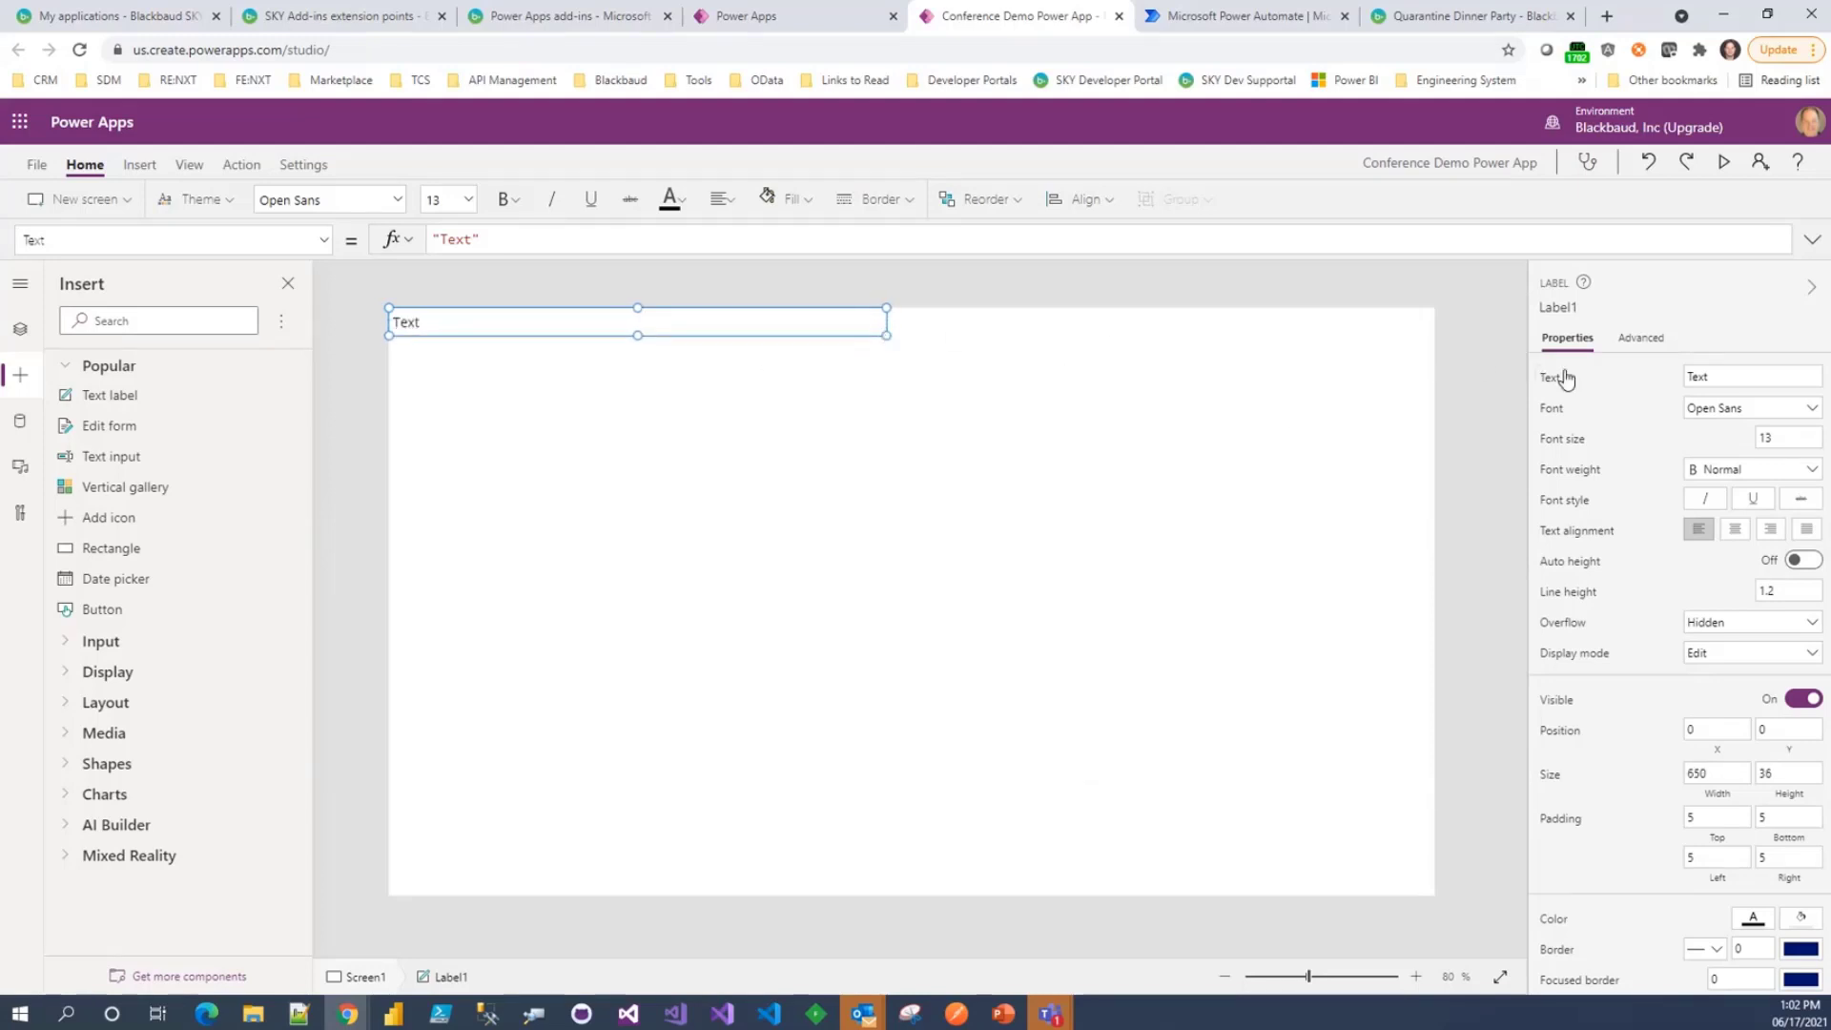
- Set the label's text to "Hello World!" and deselect the label
{"action": "left_click", "coordinate": [1724, 377]}
{"action": "double_click", "coordinate": [1724, 378]}
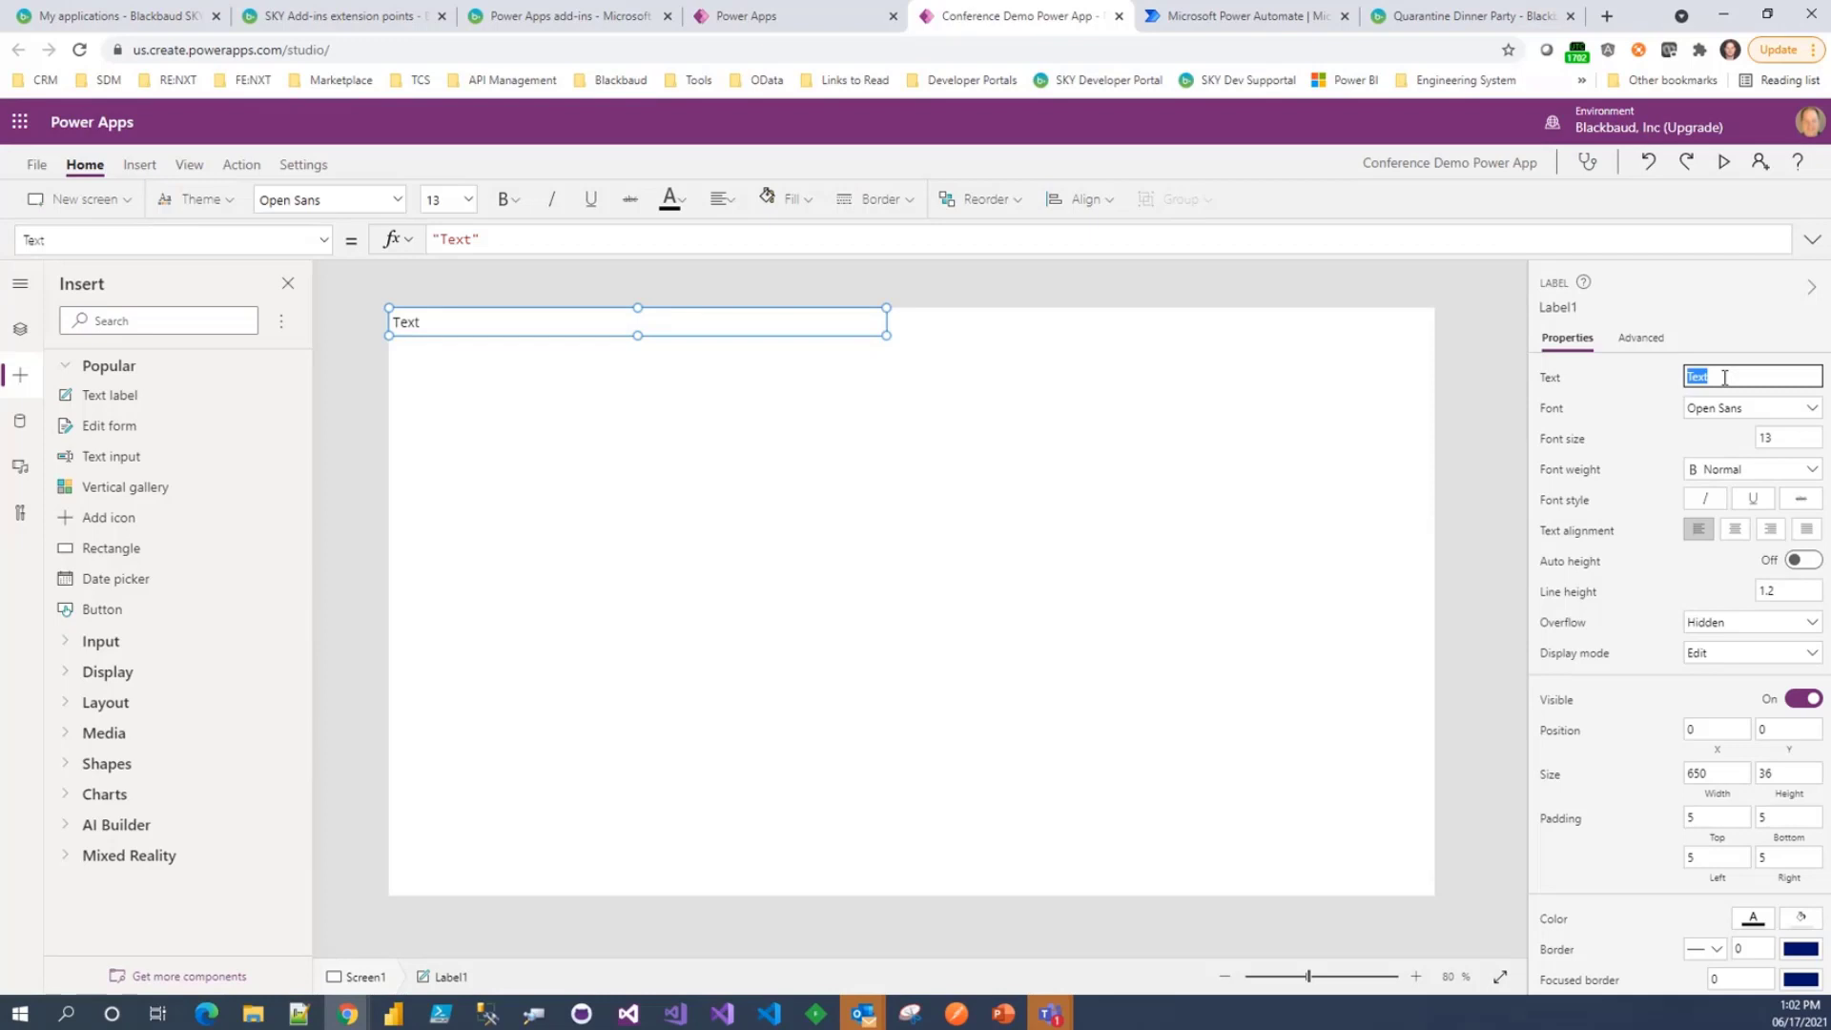
{"action": "type", "text": "Hello World!"}
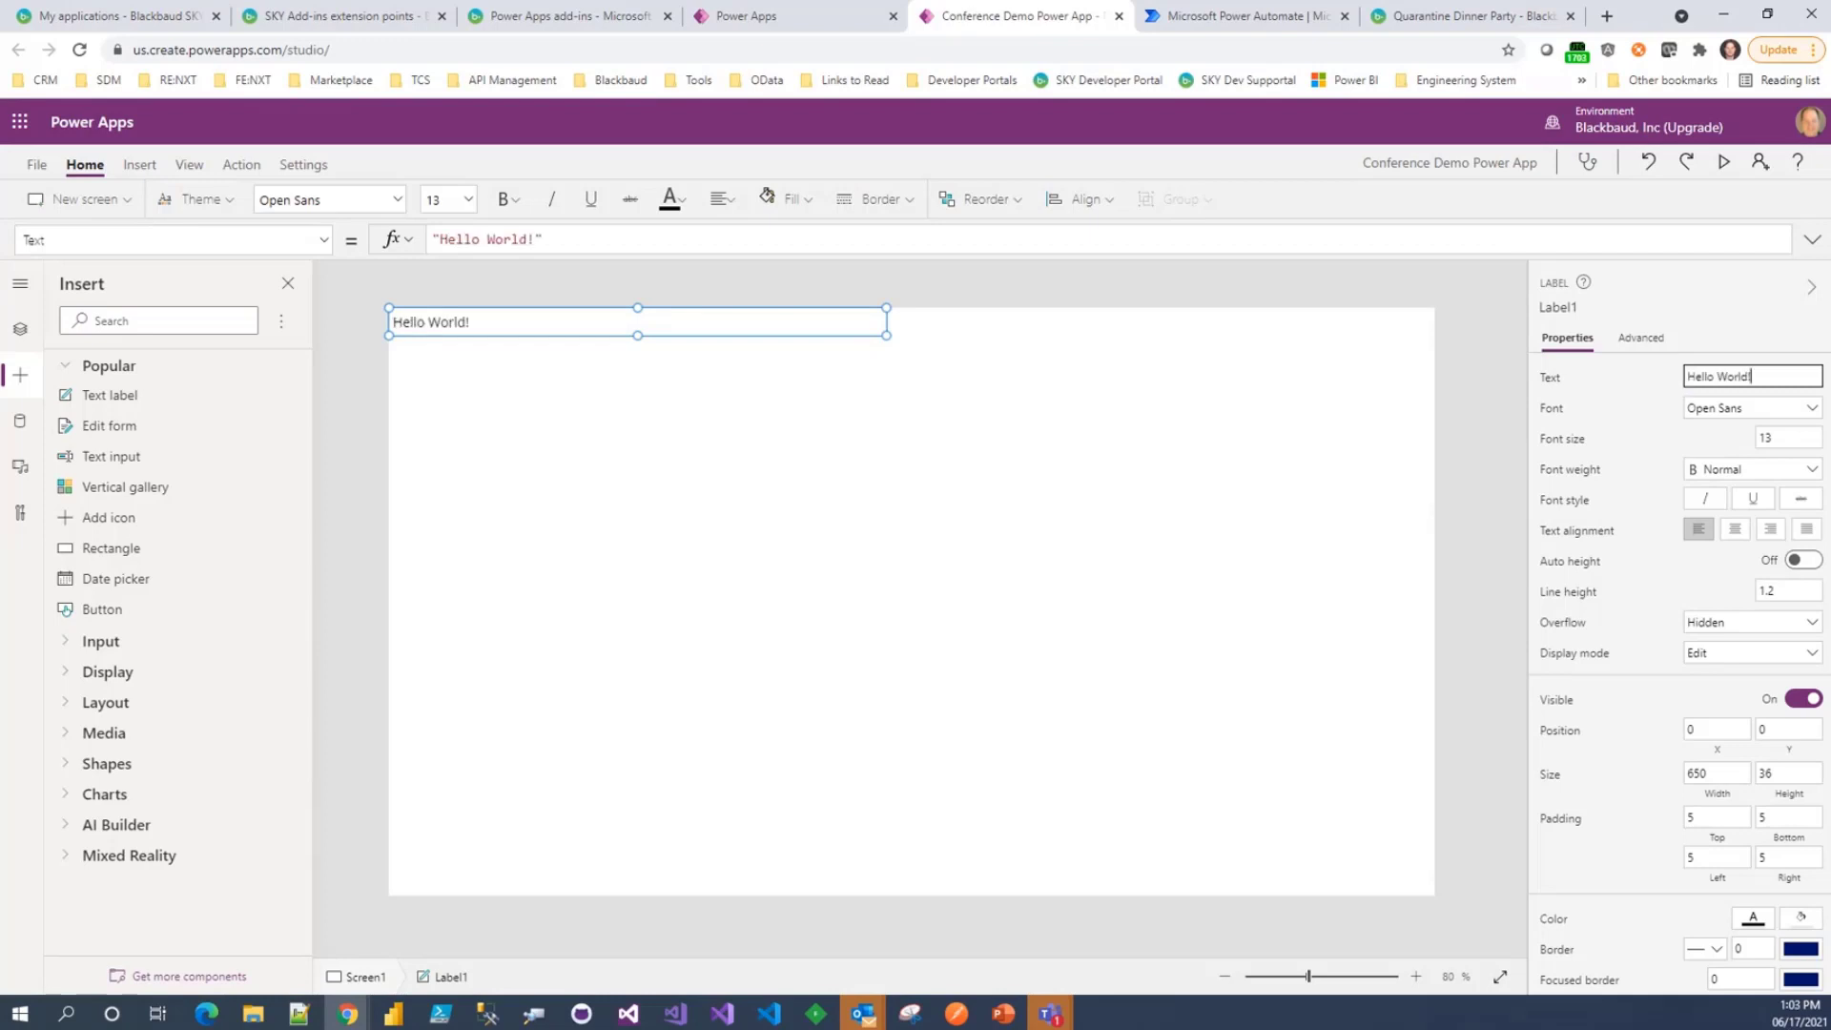
{"action": "left_click", "coordinate": [477, 430]}
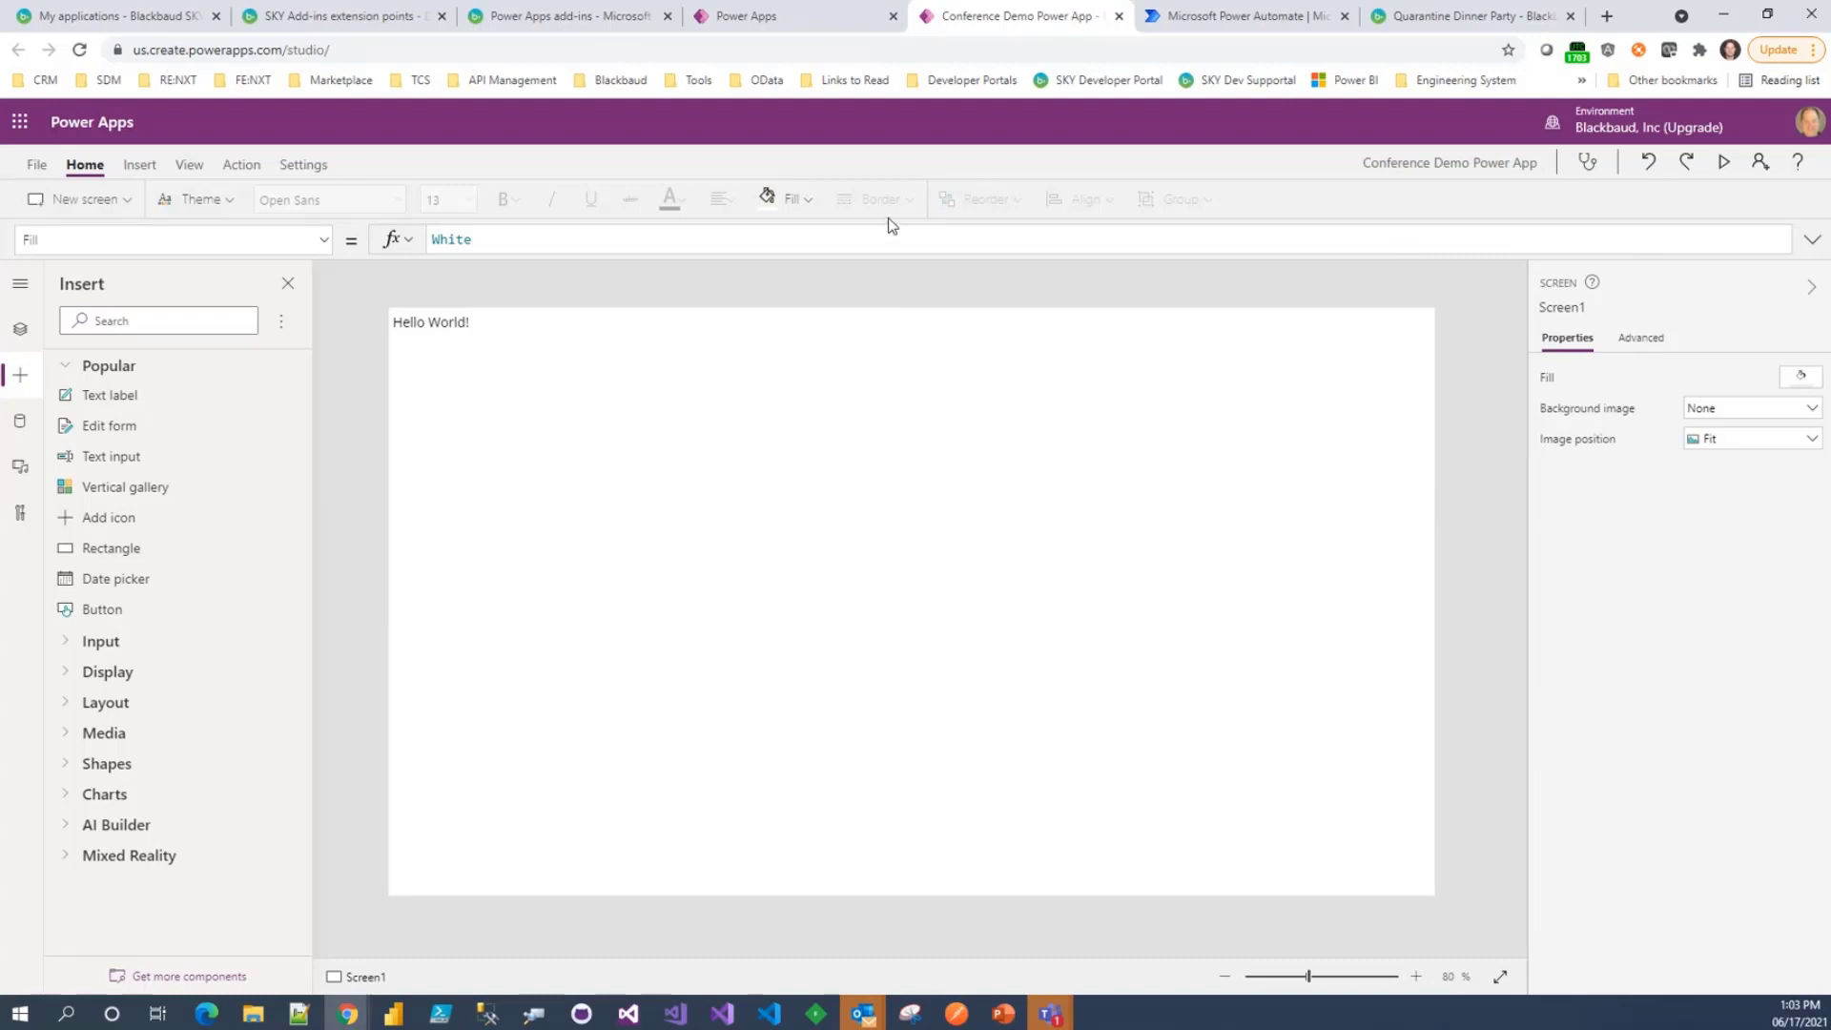
- Preview the running app and return to the editor
{"action": "left_click", "coordinate": [1722, 166]}
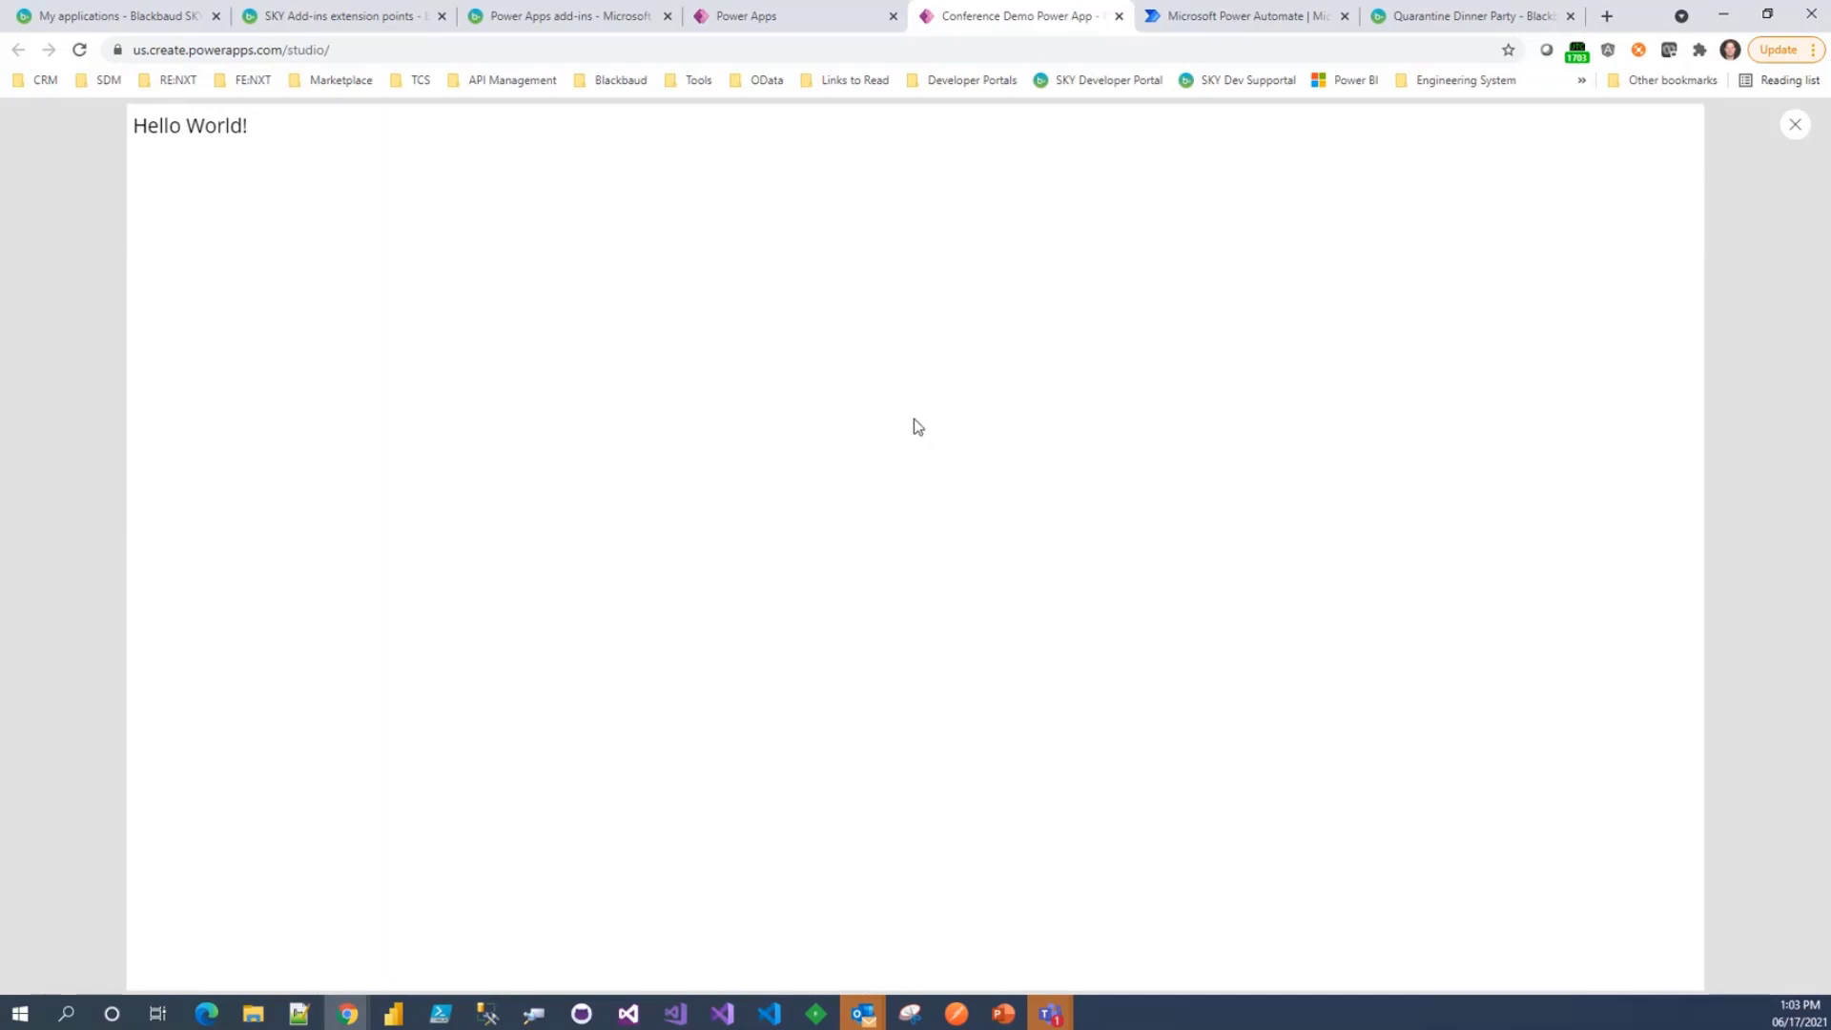
{"action": "left_click", "coordinate": [1795, 125]}
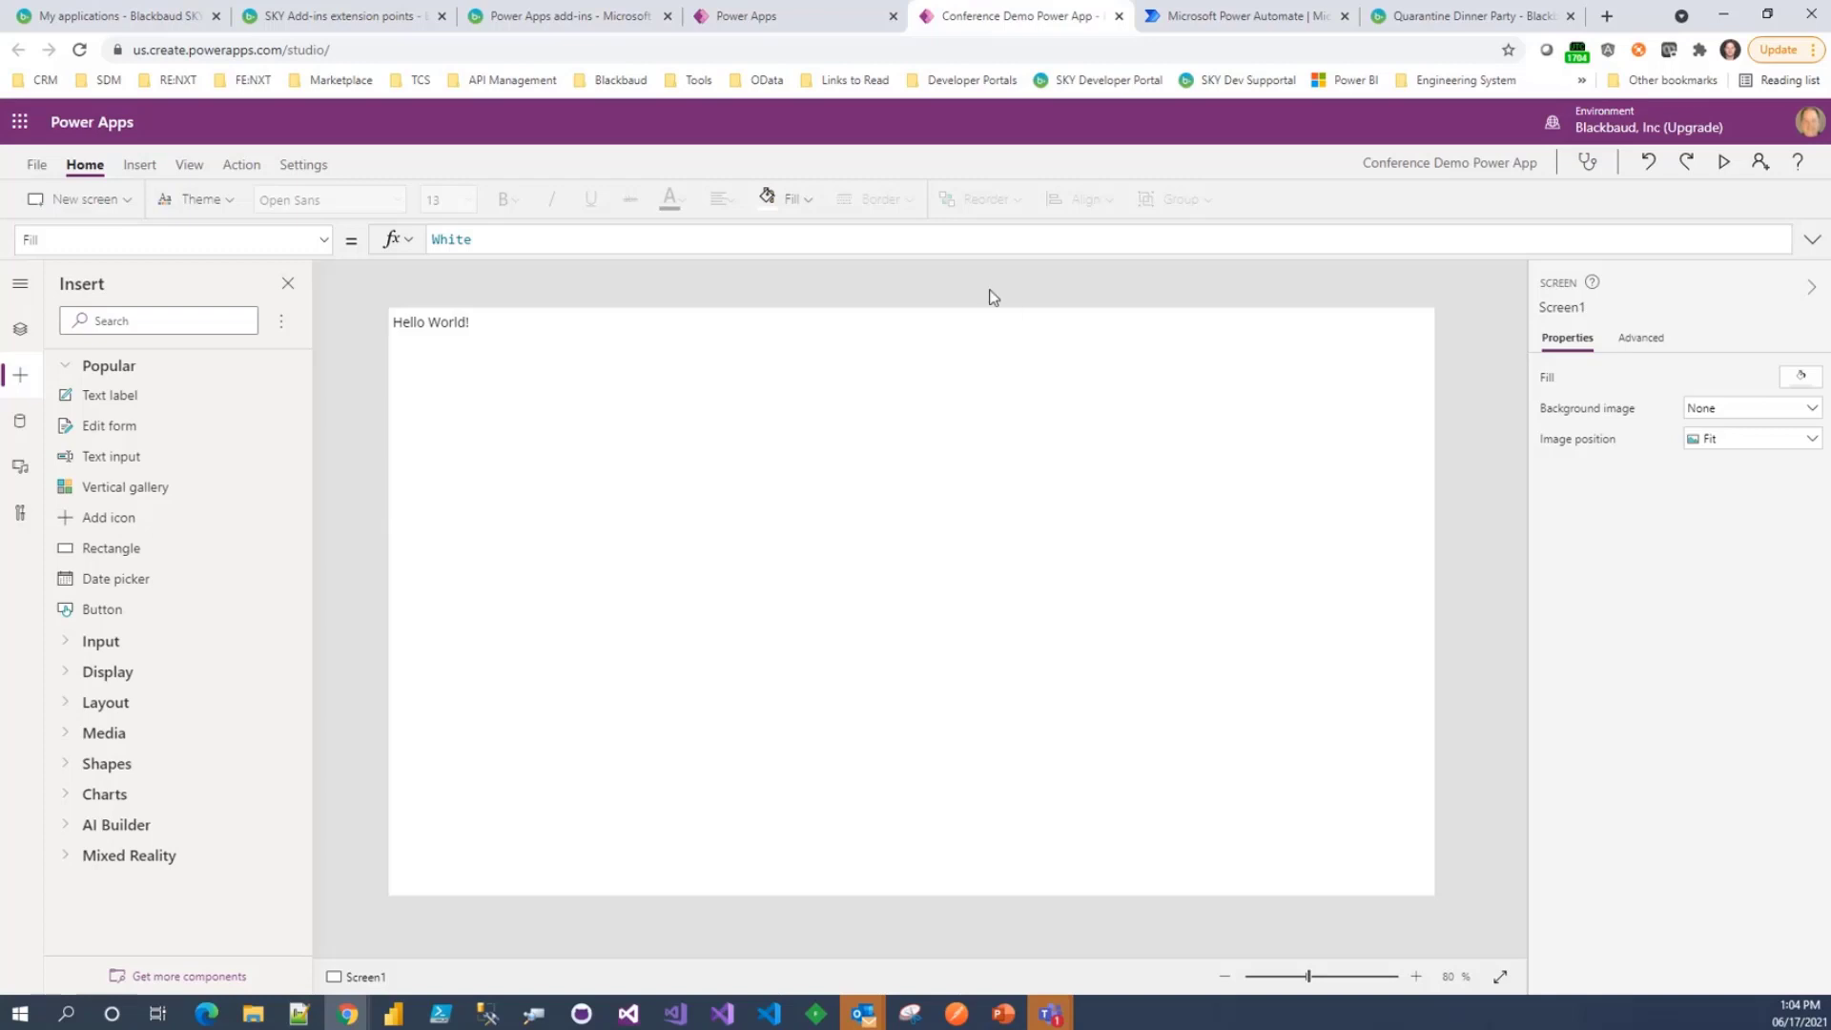
- Save the app to the cloud under the name "Conference Demo Power App"
{"action": "left_click", "coordinate": [37, 178]}
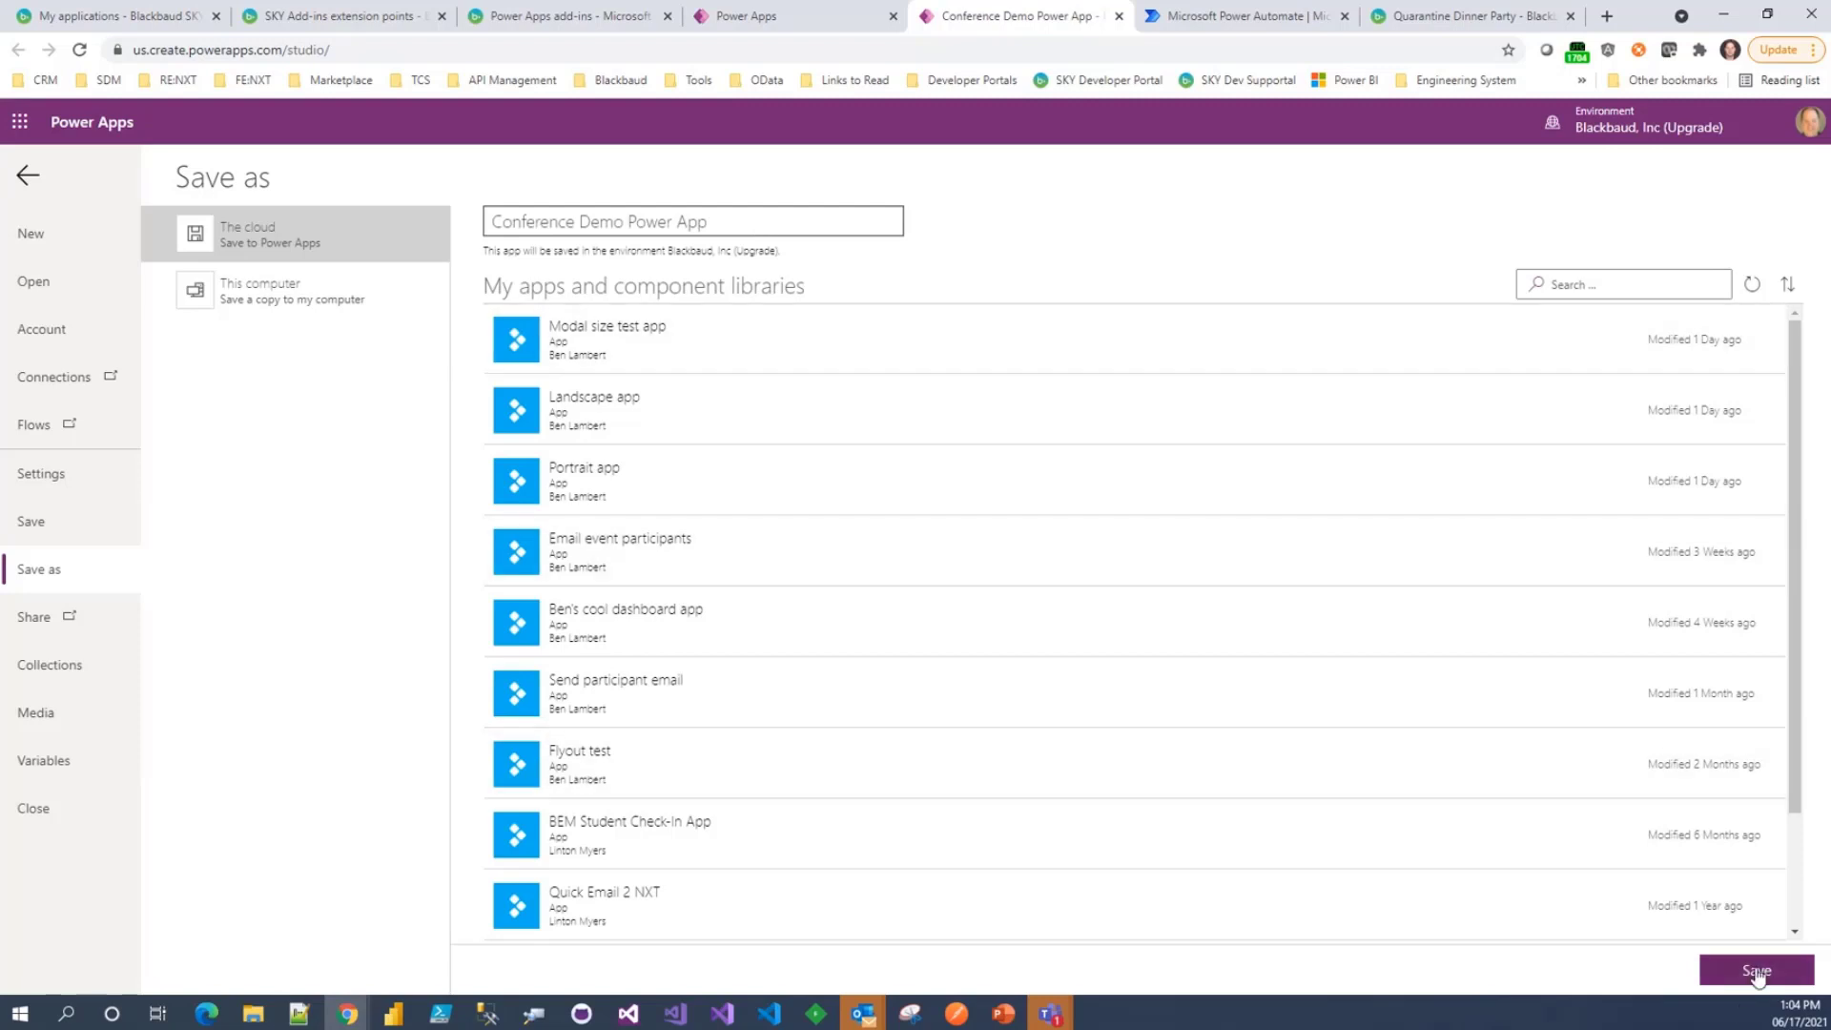
{"action": "left_click", "coordinate": [1758, 971]}
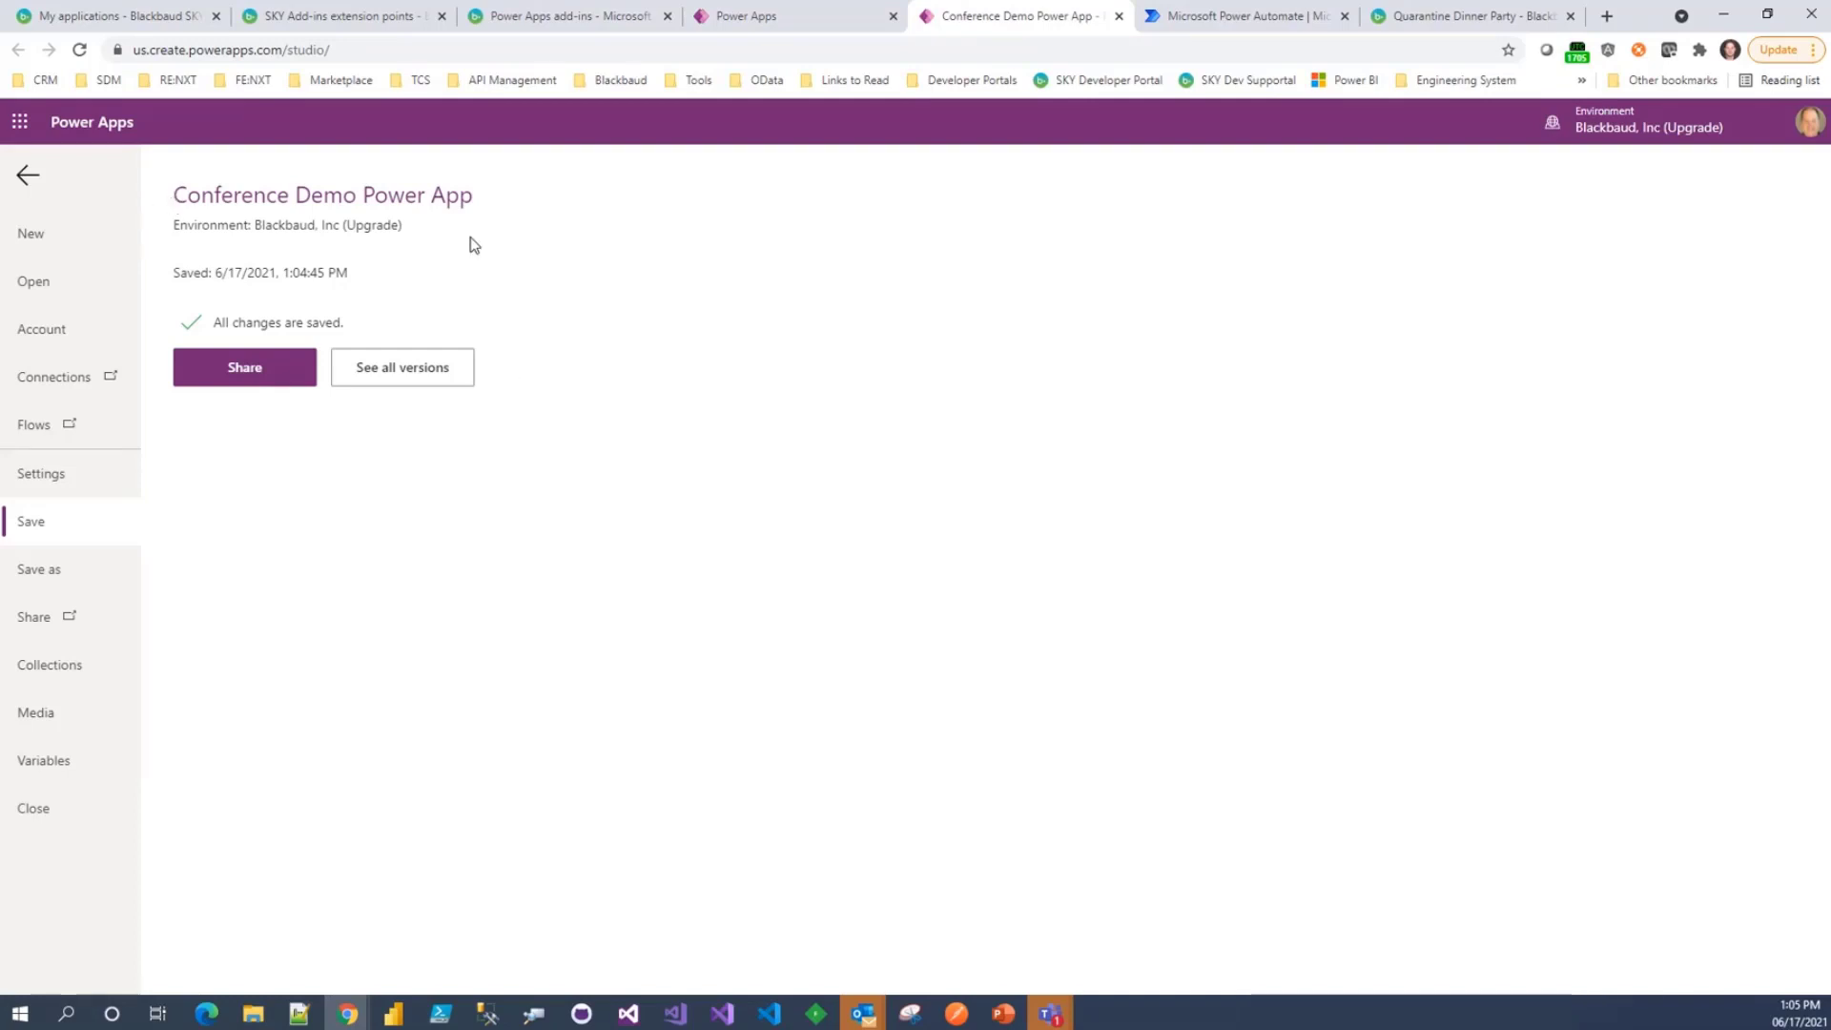
- Go from the saved app's versions to its details, then run the app from its web link and close it
{"action": "left_click", "coordinate": [395, 377]}
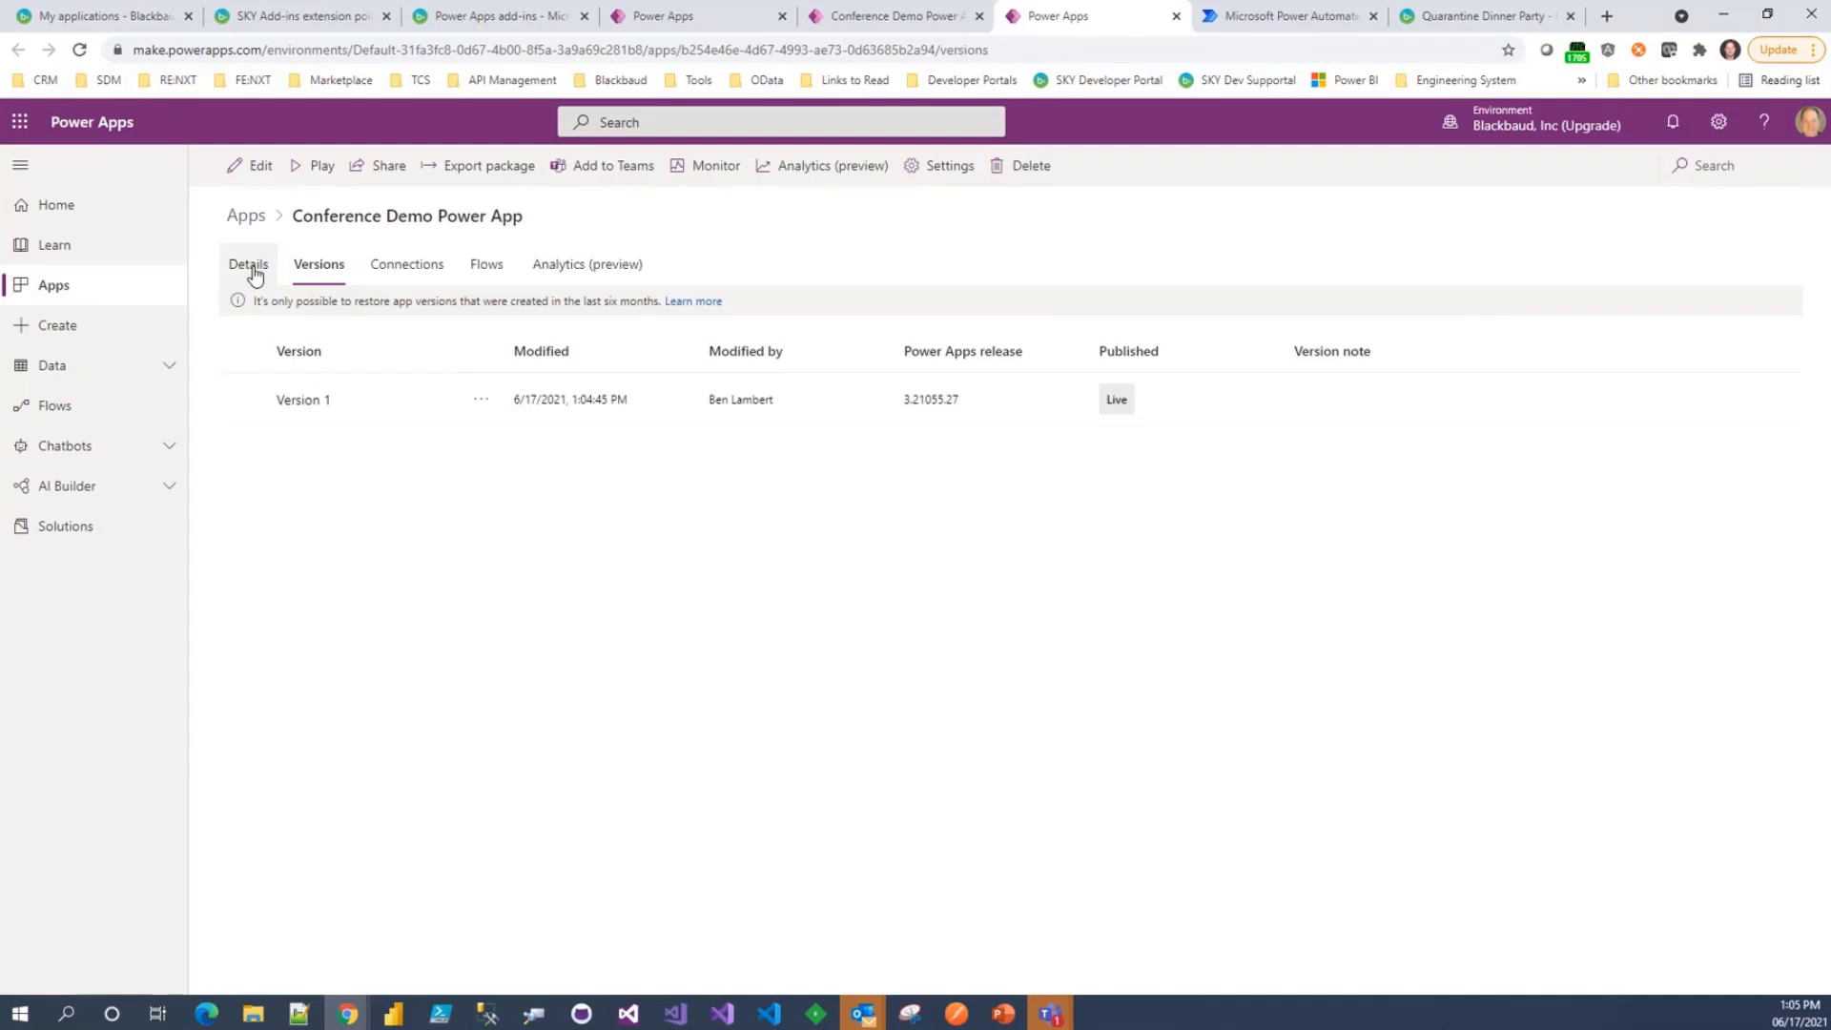
{"action": "left_click", "coordinate": [252, 272]}
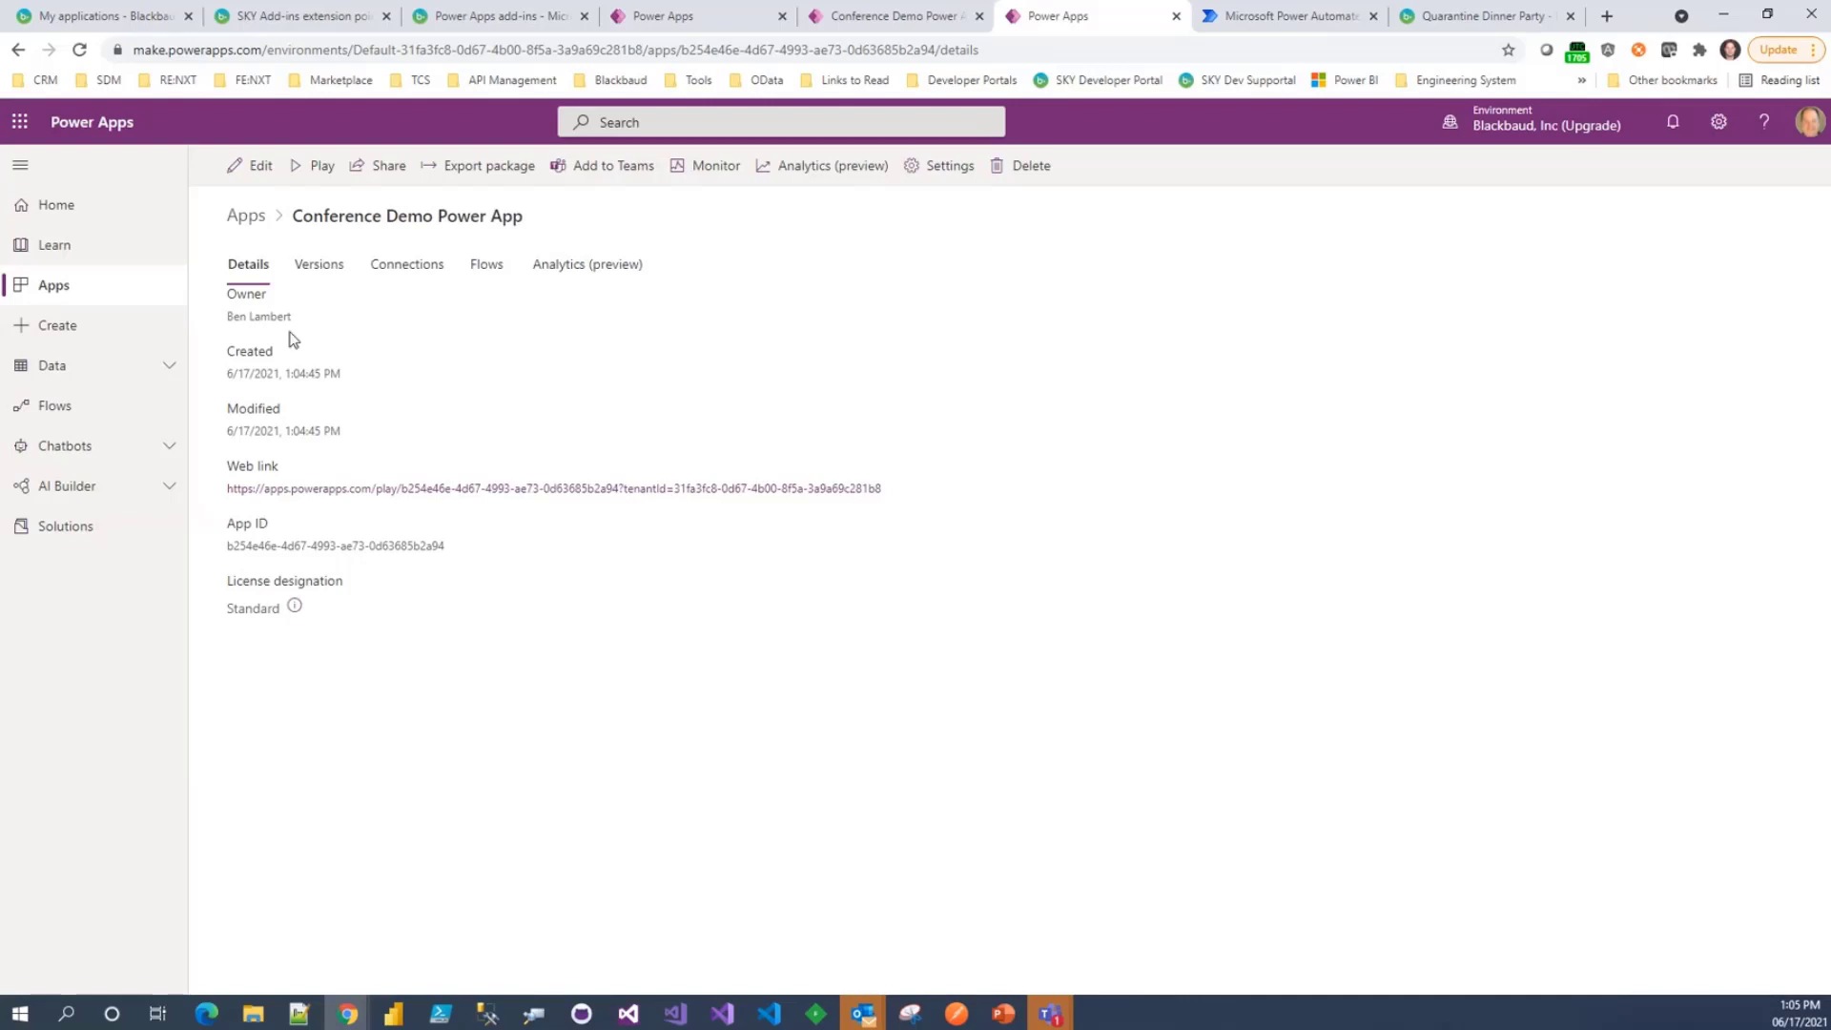
{"action": "left_click", "coordinate": [384, 491]}
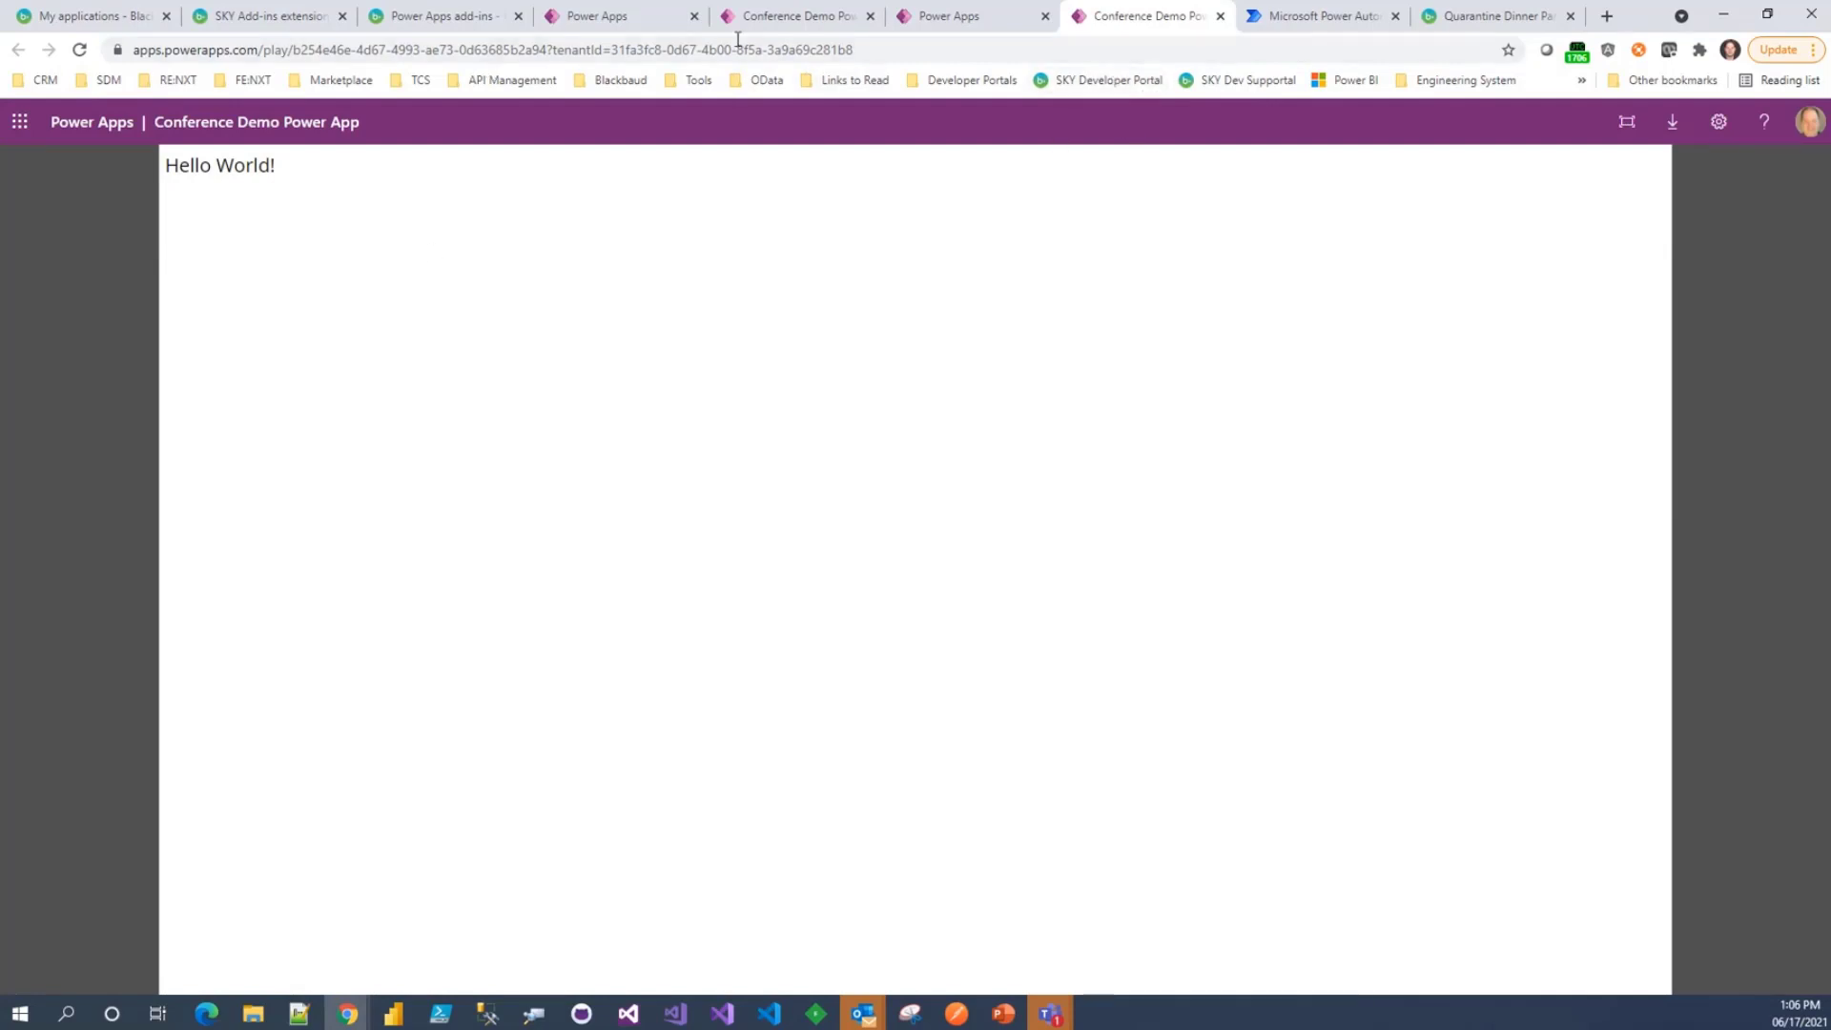
{"action": "left_click", "coordinate": [1223, 18]}
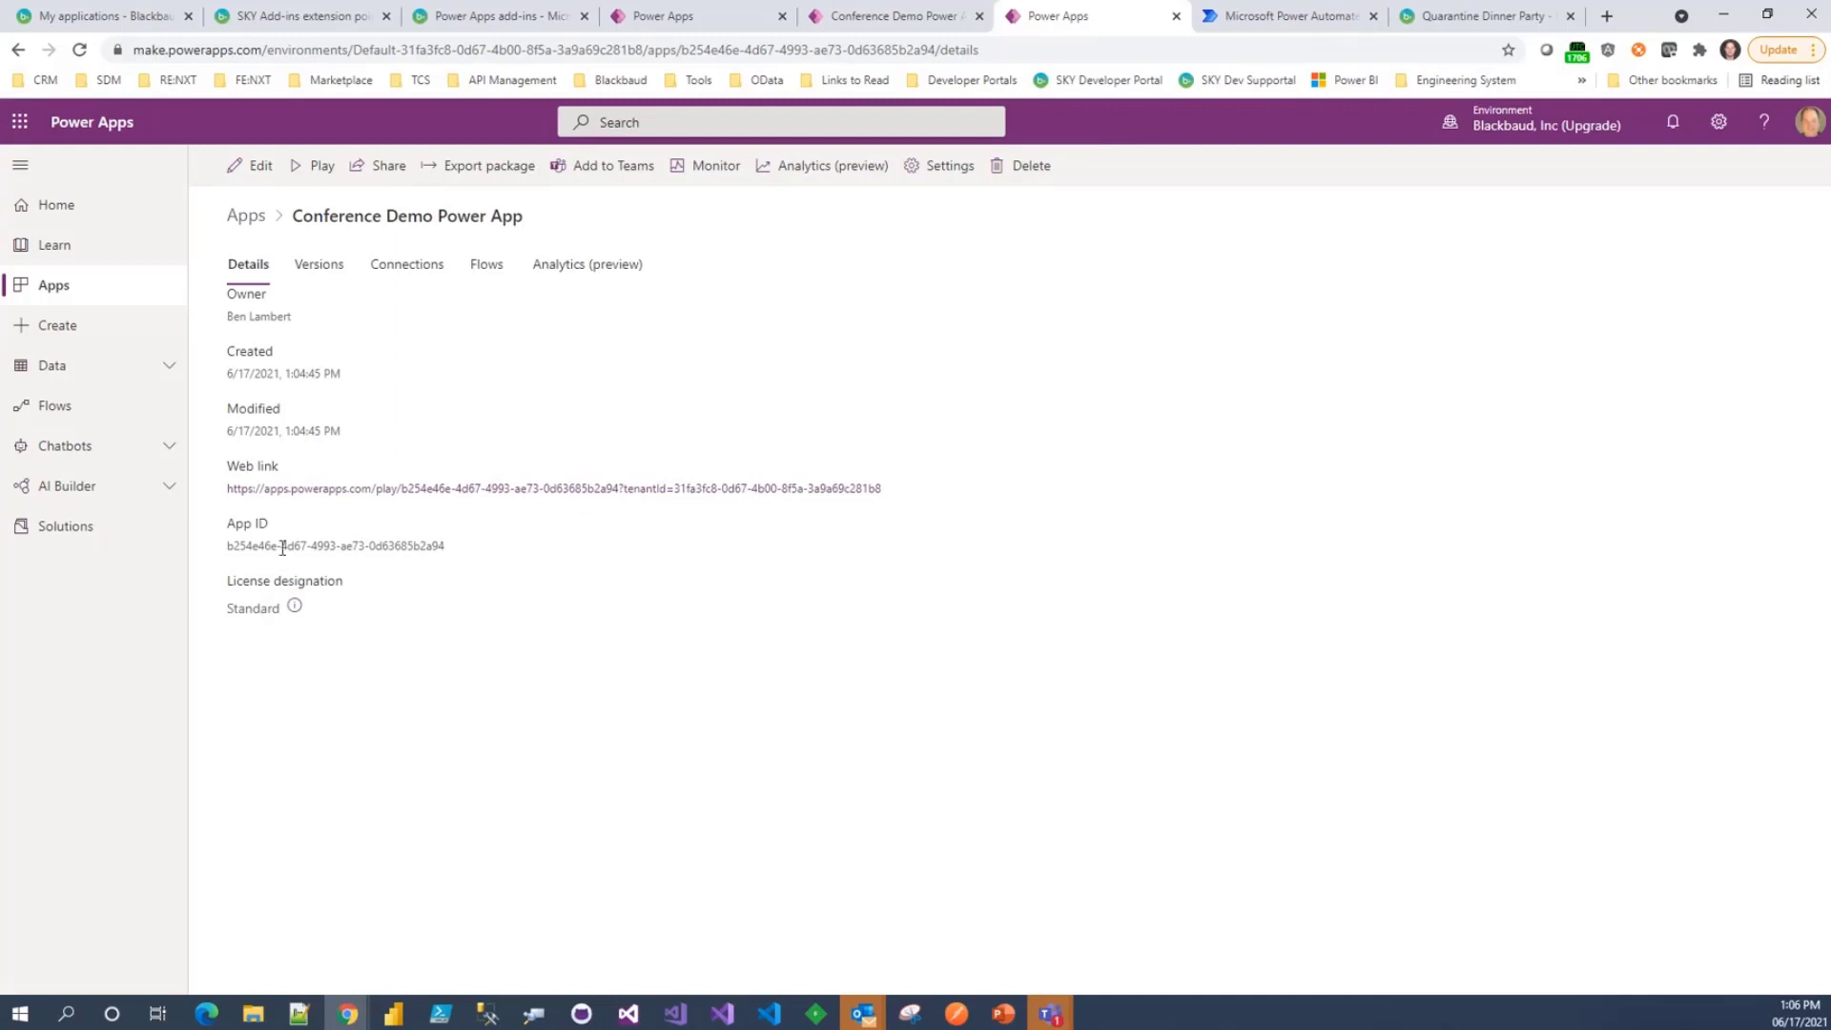
- Select the App ID in the app details and search the page for its occurrences
{"action": "left_click_drag", "start_coordinate": [227, 546], "coordinate": [465, 555]}
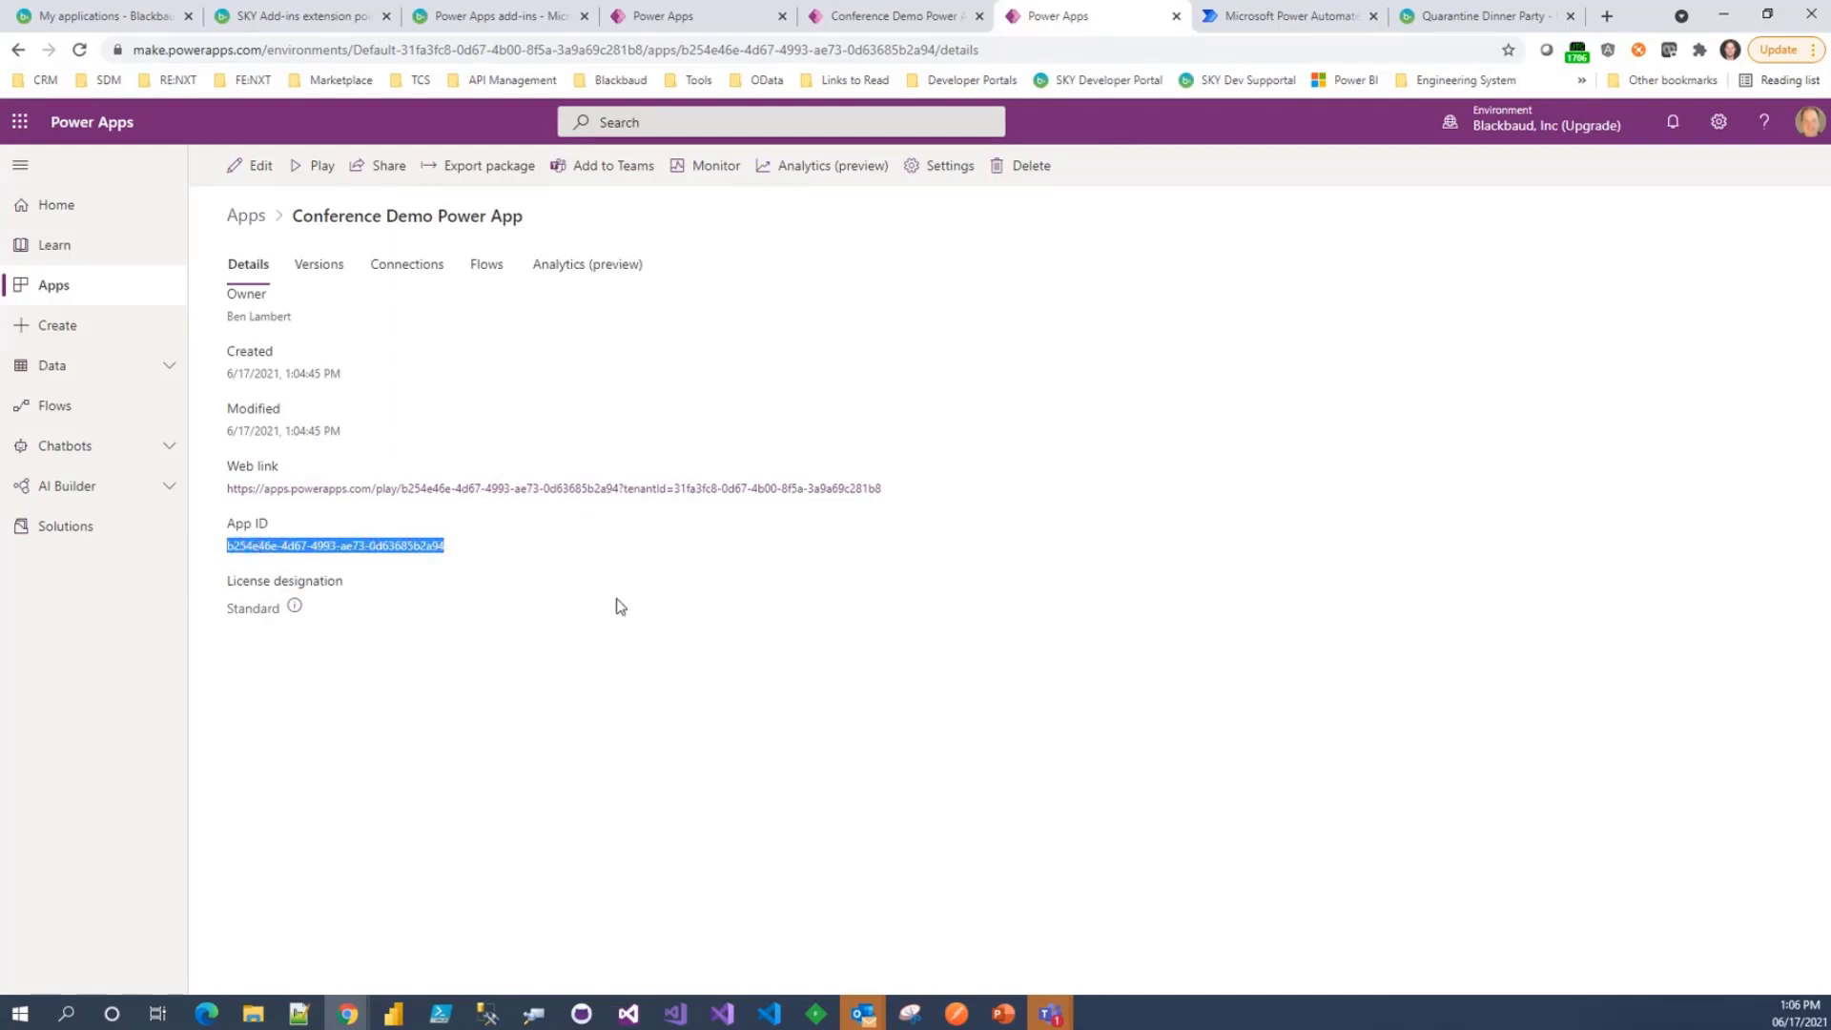
{"action": "key", "text": "ctrl+f"}
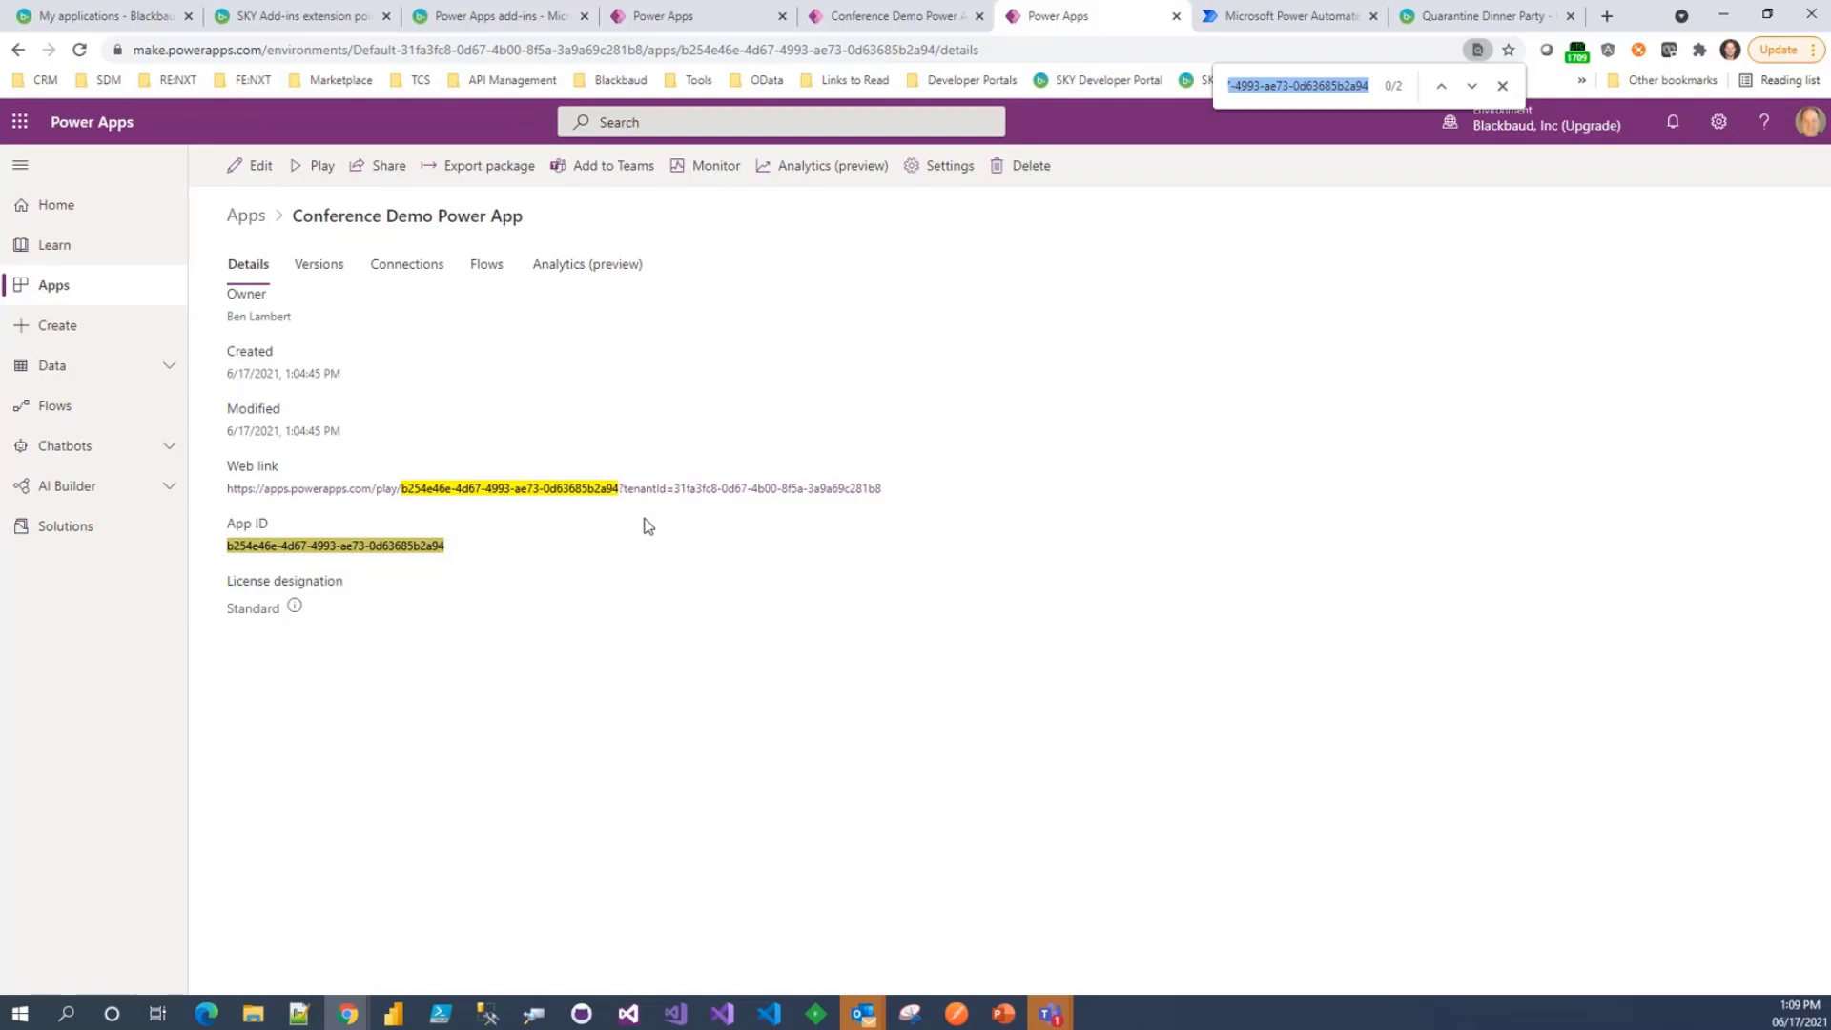
- Copy the app's full web link into a new Notepad document, then return to the app details and close the page search
{"action": "left_click", "coordinate": [901, 498]}
{"action": "left_click_drag", "start_coordinate": [897, 492], "coordinate": [223, 491]}
{"action": "key", "text": "ctrl+c"}
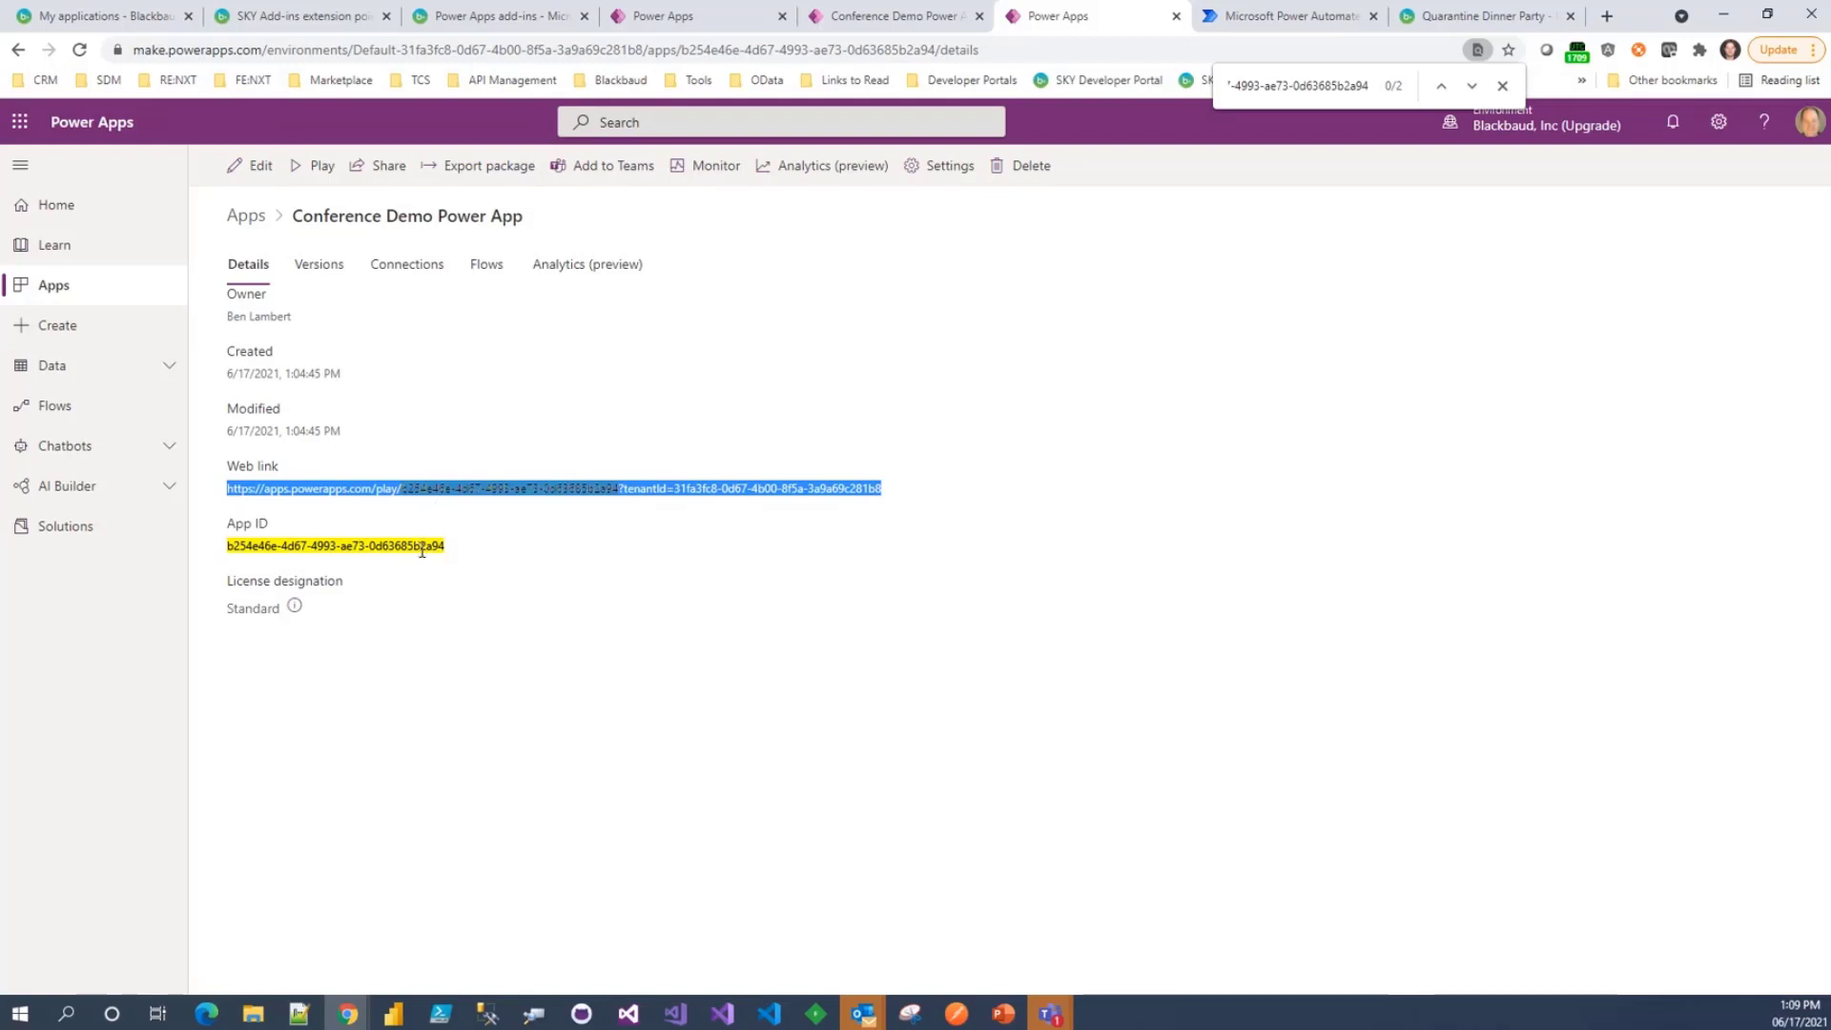
{"action": "key", "text": "super+r"}
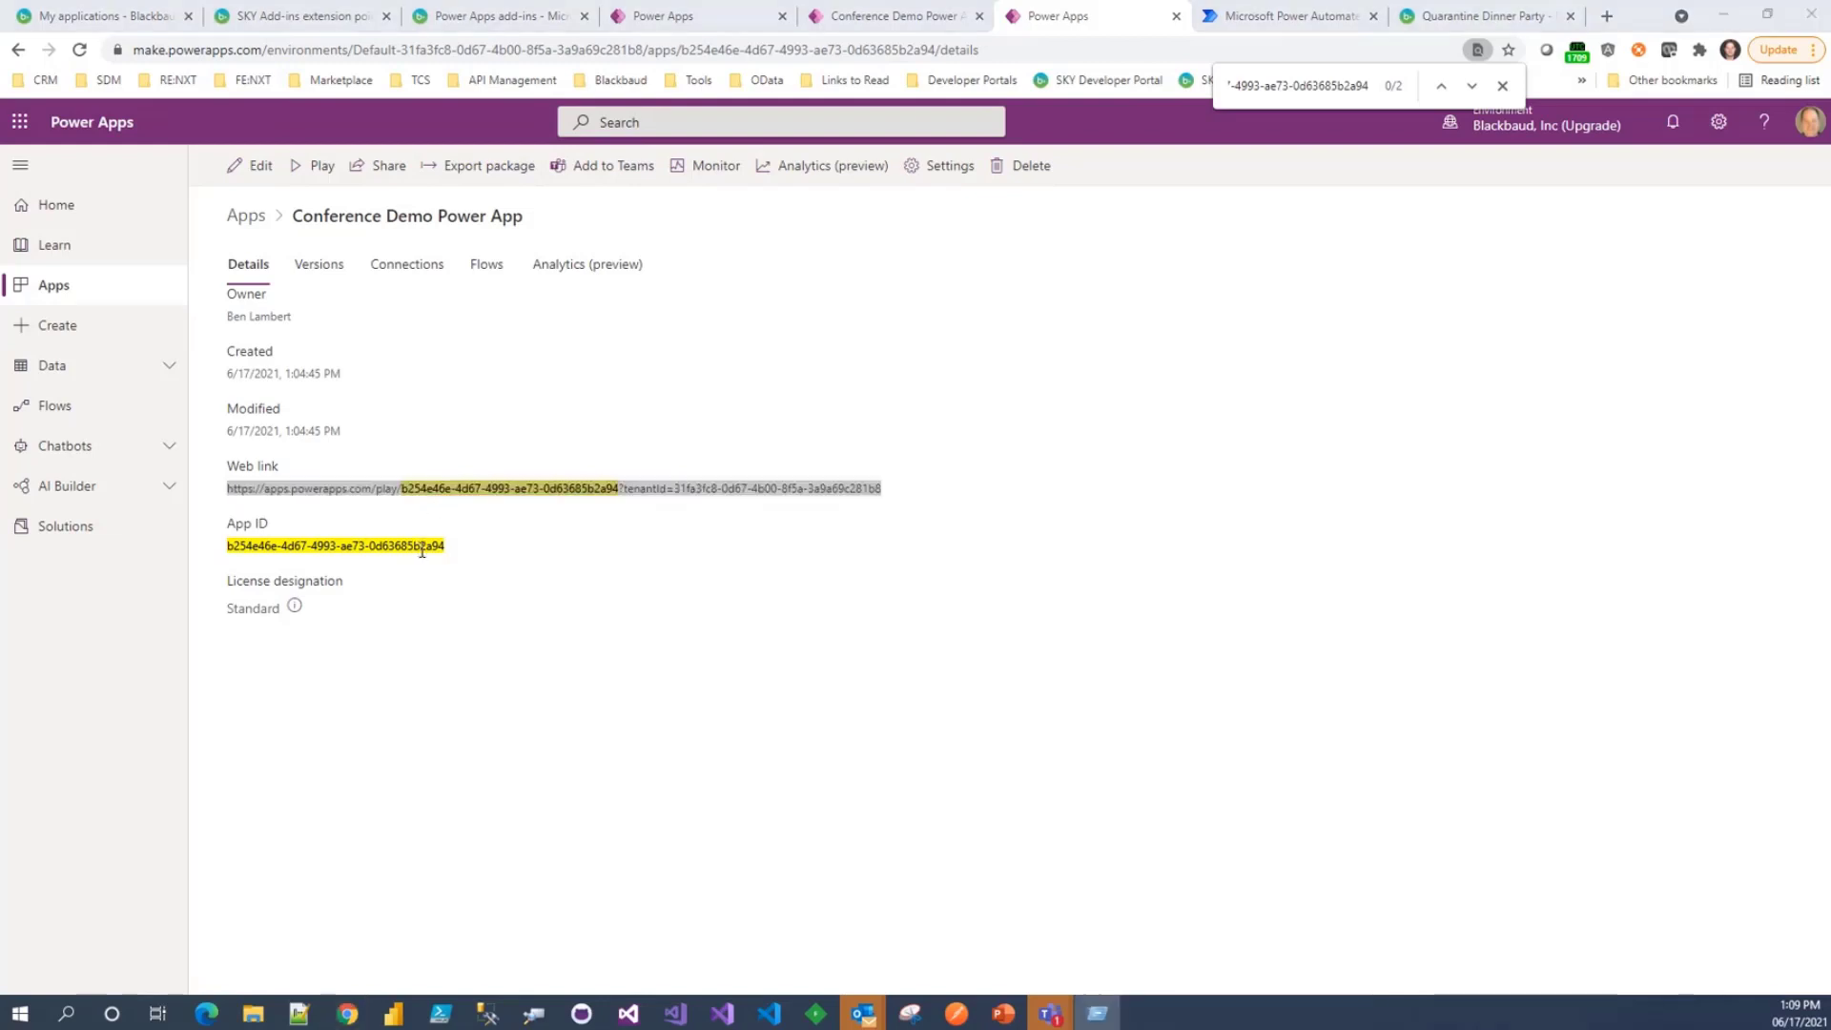
{"action": "key", "text": "Return"}
{"action": "key", "text": "ctrl+v"}
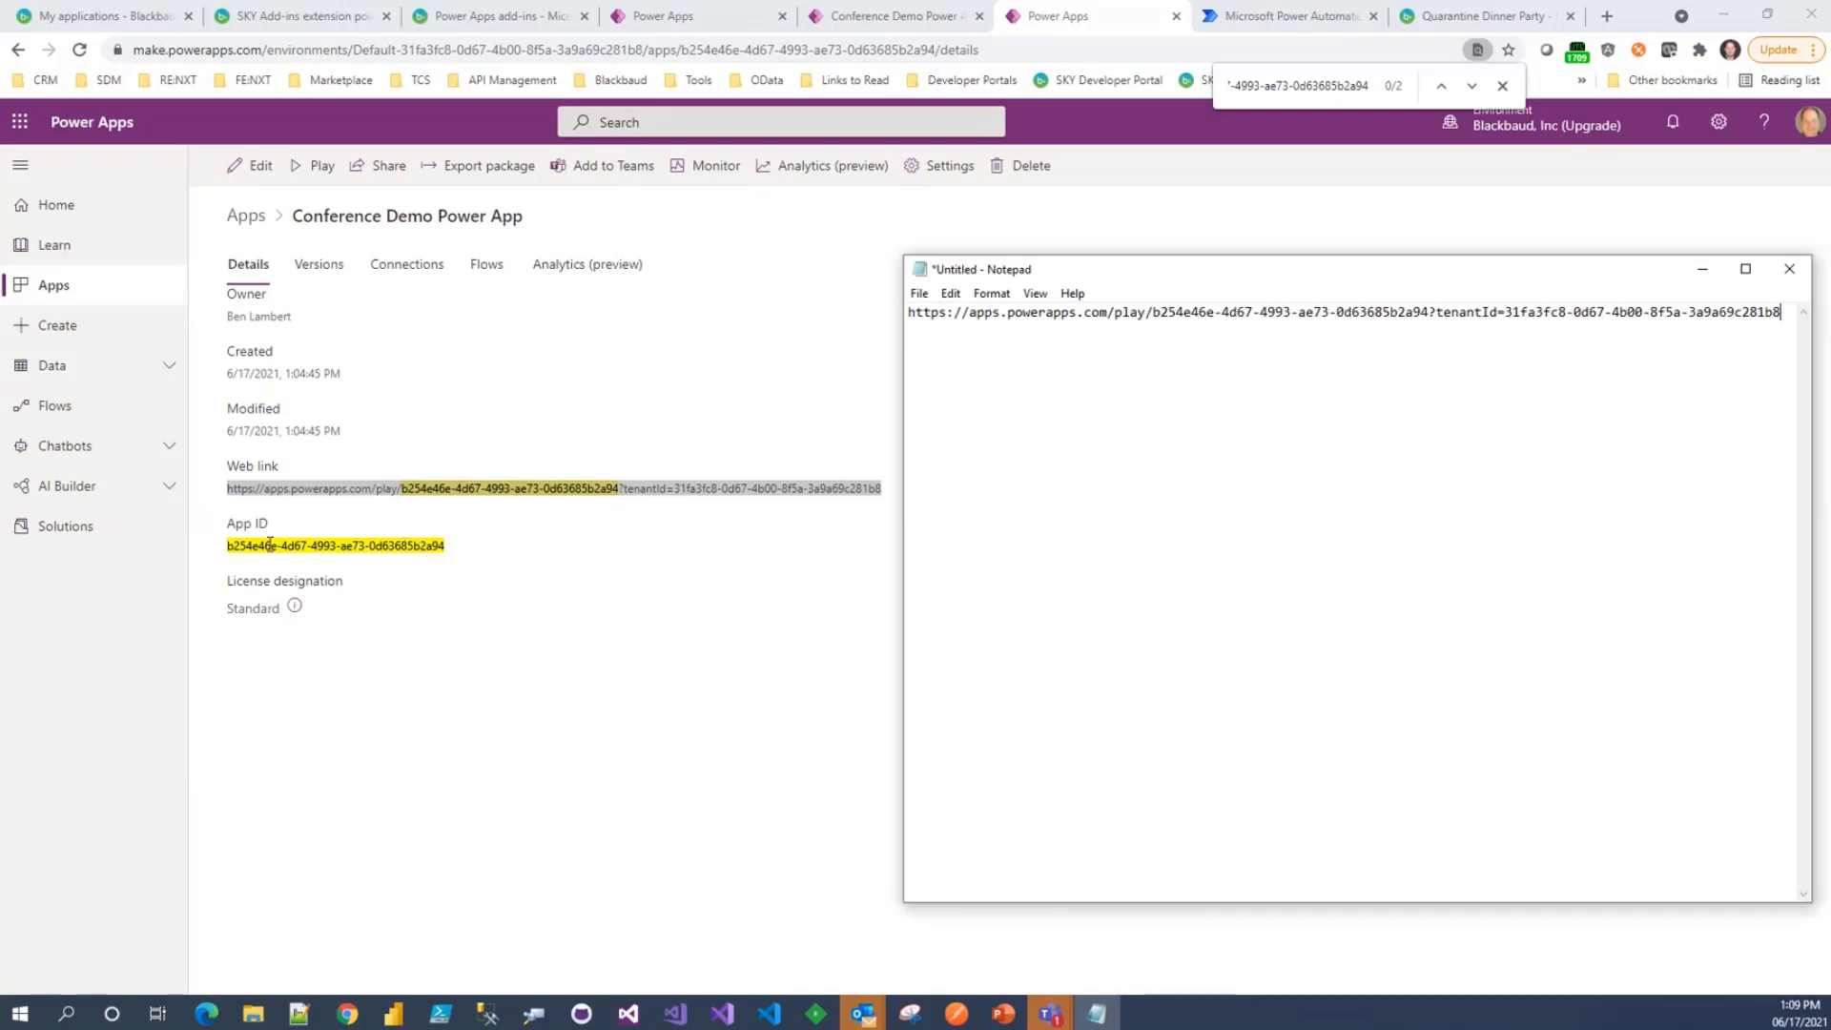
{"action": "left_click", "coordinate": [447, 355]}
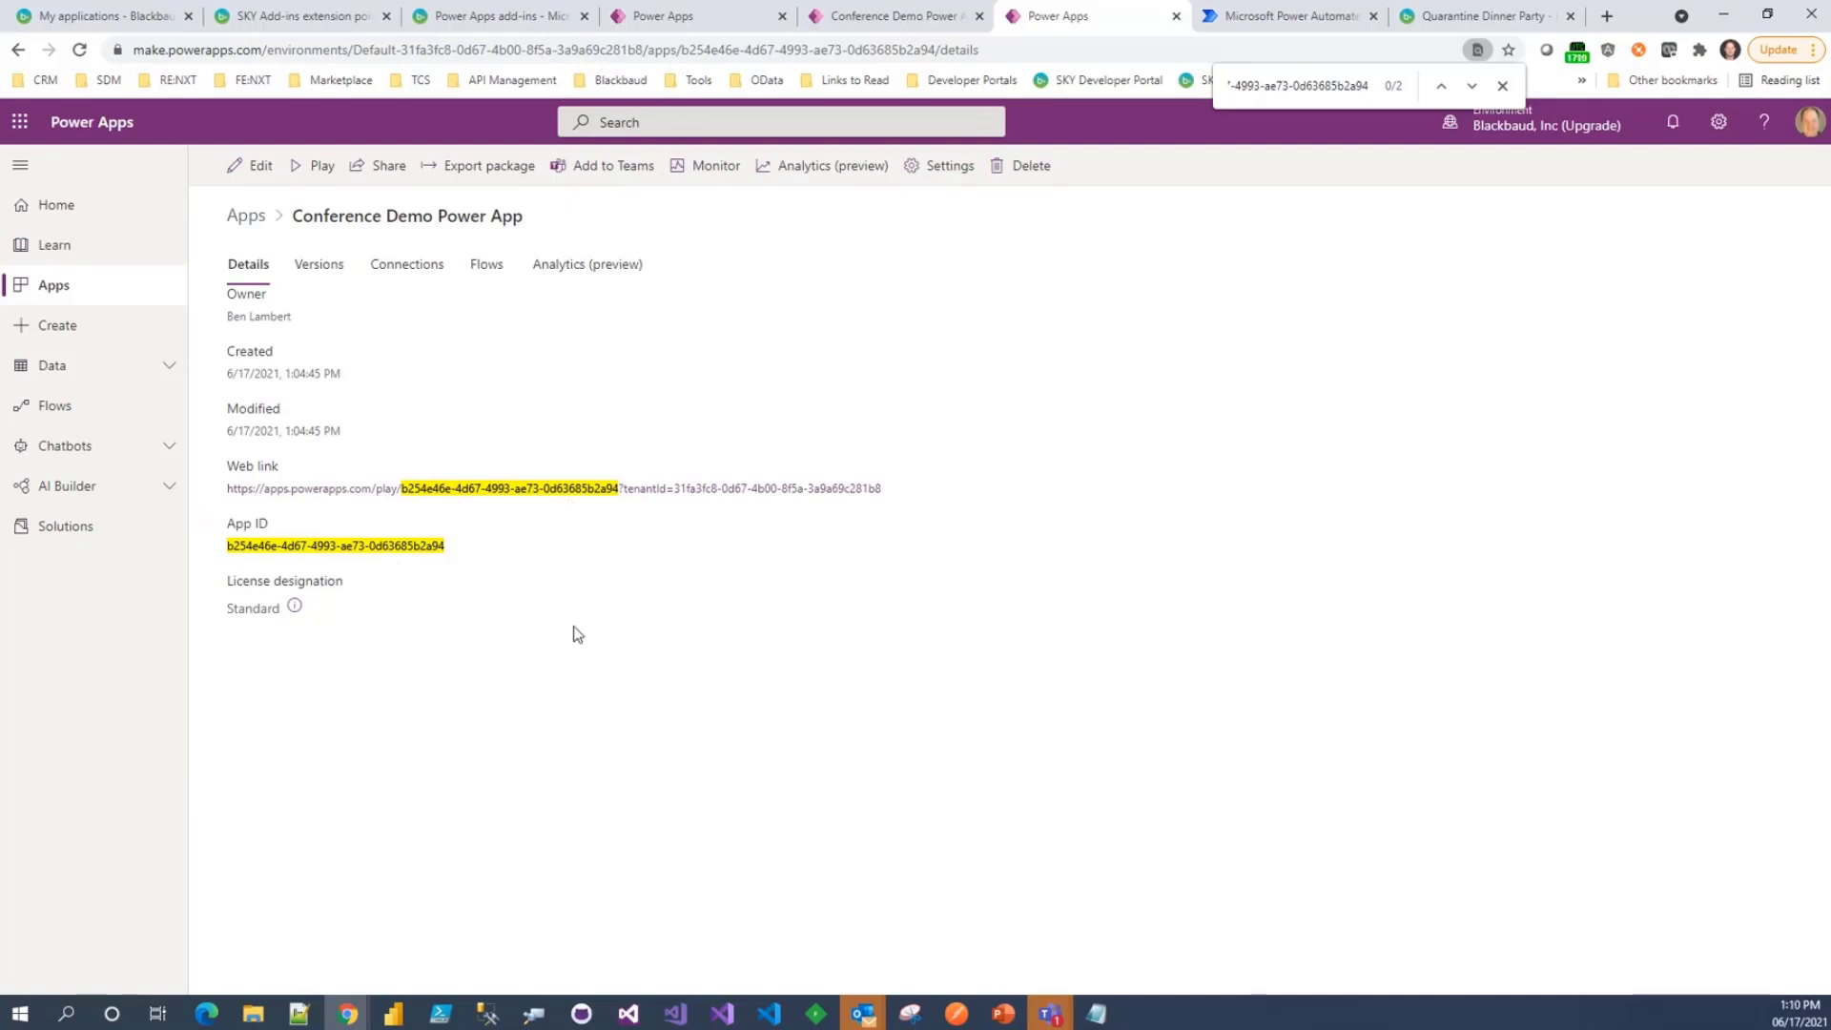
{"action": "left_click", "coordinate": [1501, 86]}
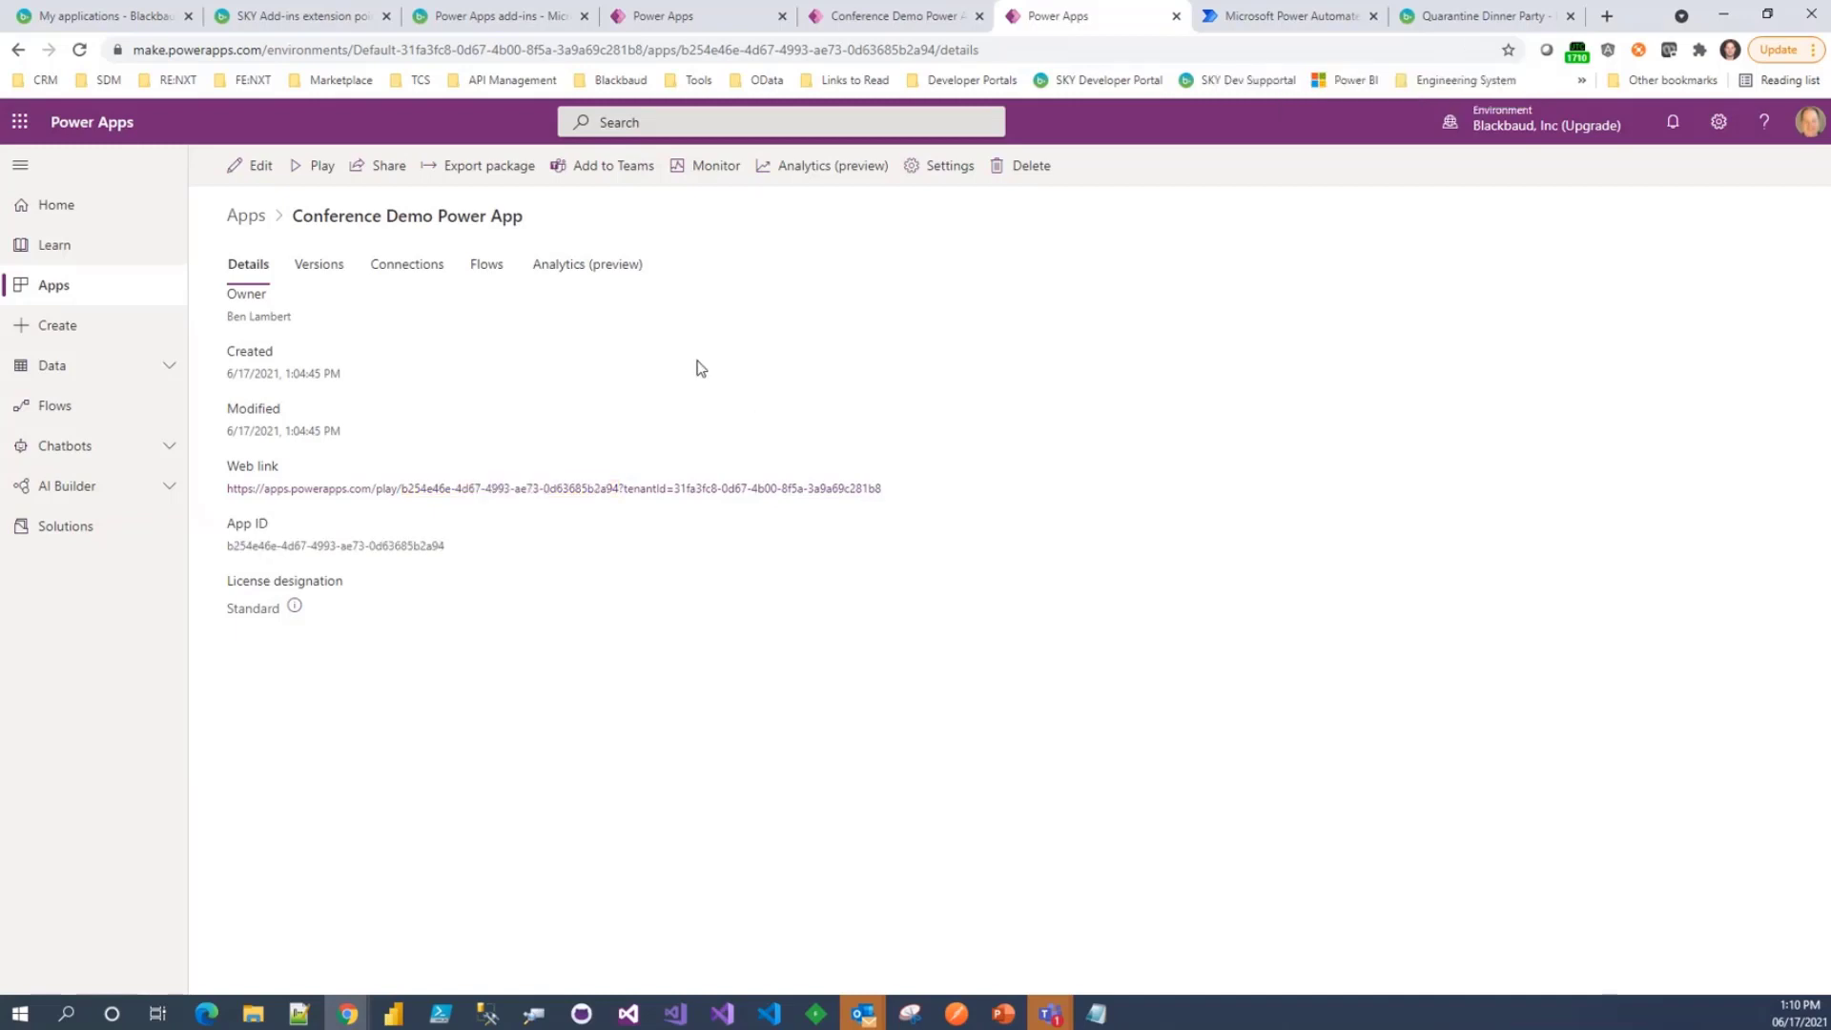
- Return to the Conference Demo application in the SKY developer portal and start a new add-in named "Conference Demo Tile Add-in"
{"action": "left_click", "coordinate": [110, 19]}
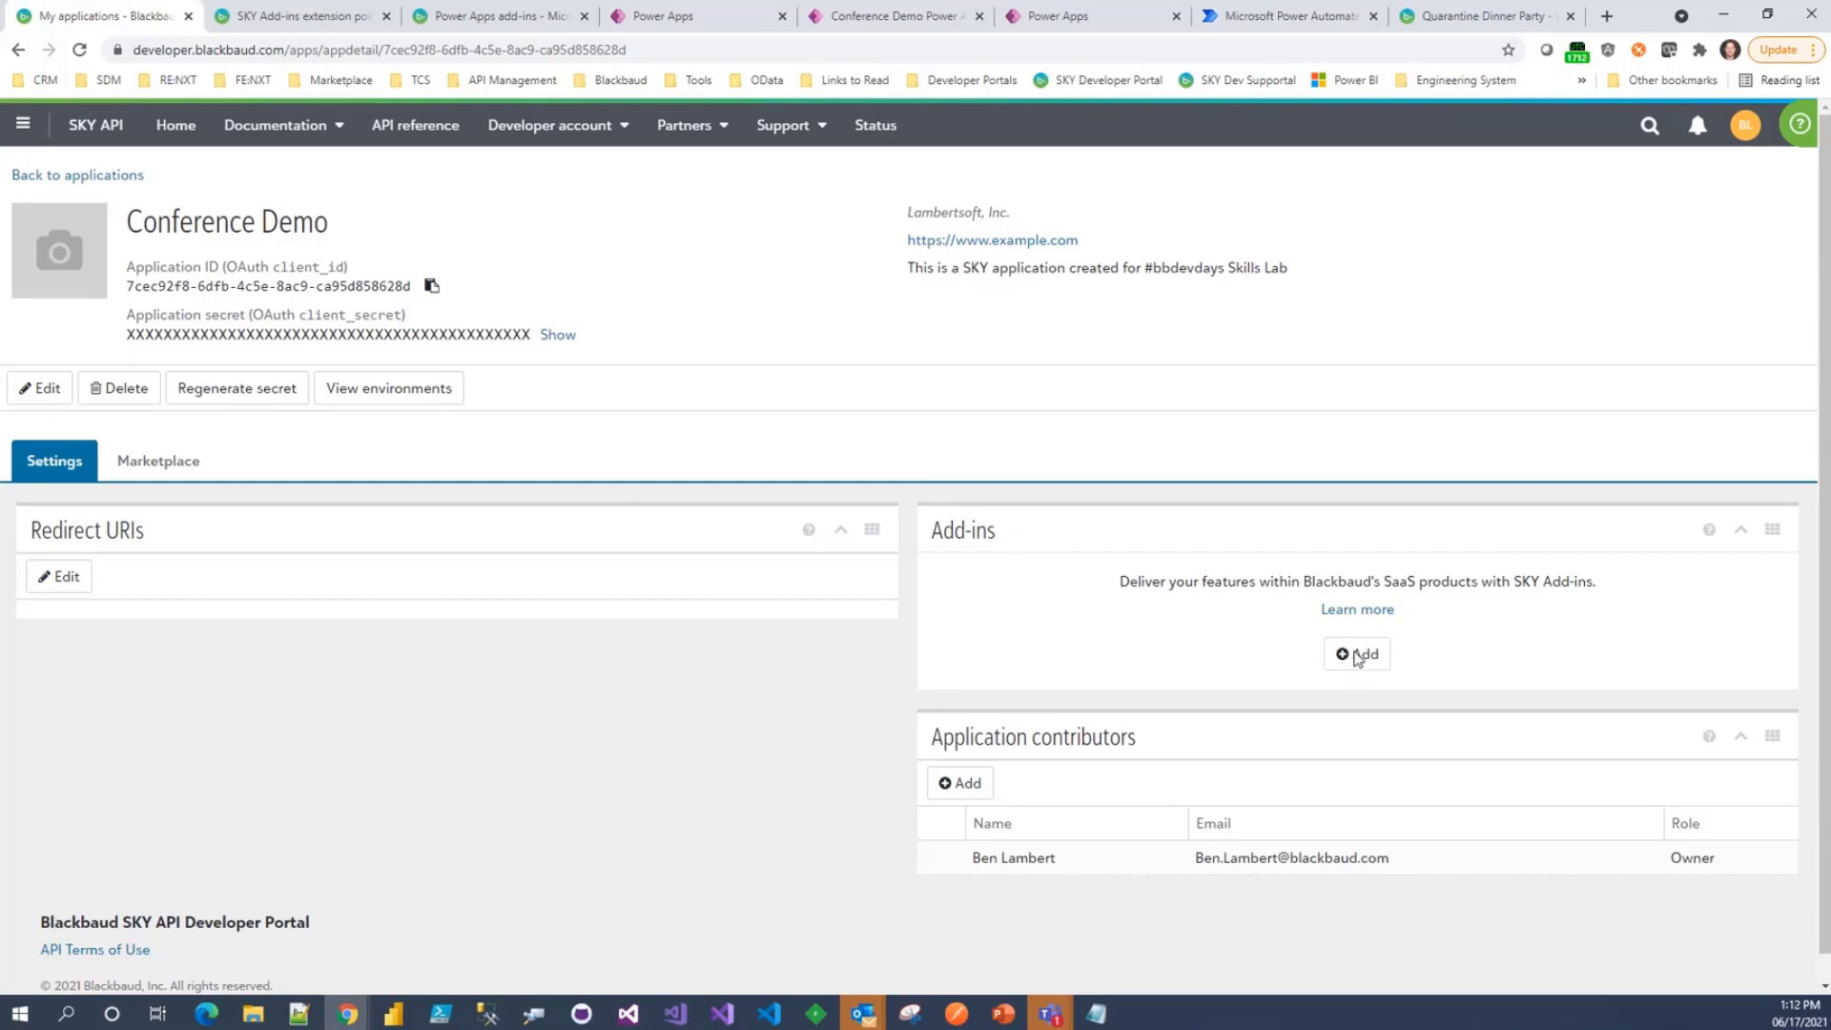
{"action": "left_click", "coordinate": [1358, 656]}
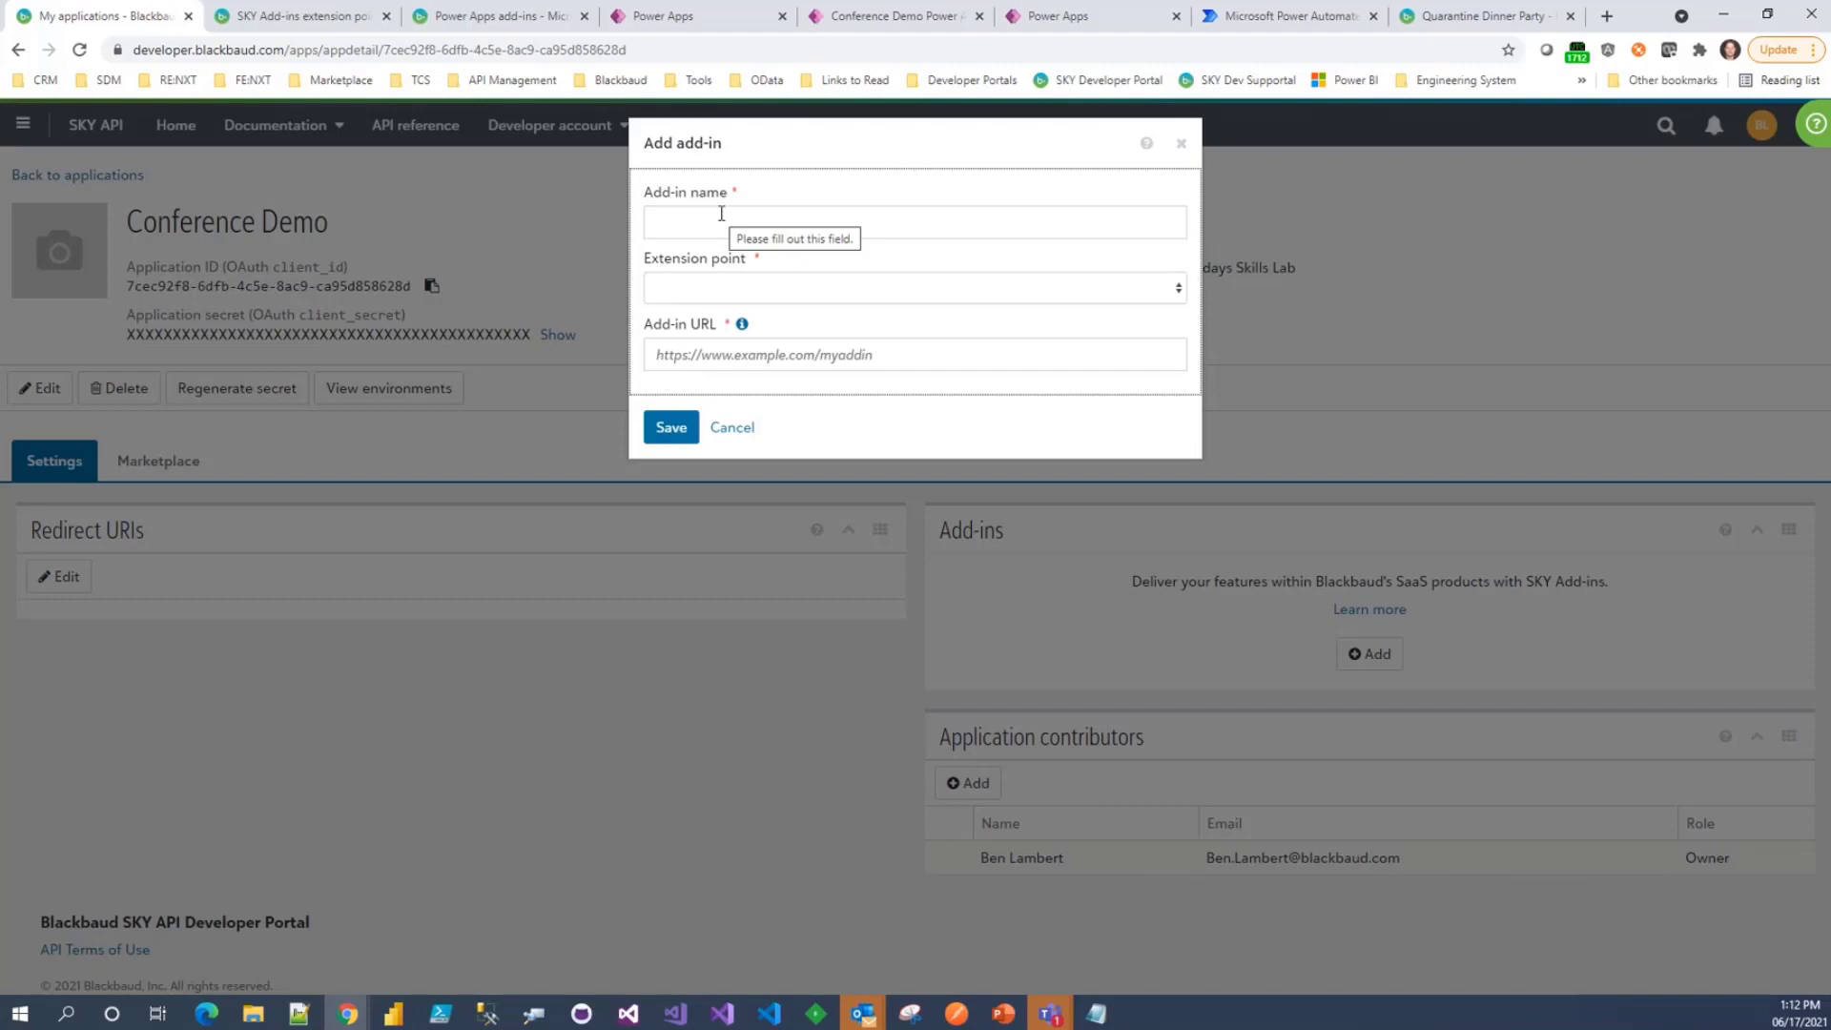
{"action": "left_click", "coordinate": [731, 214]}
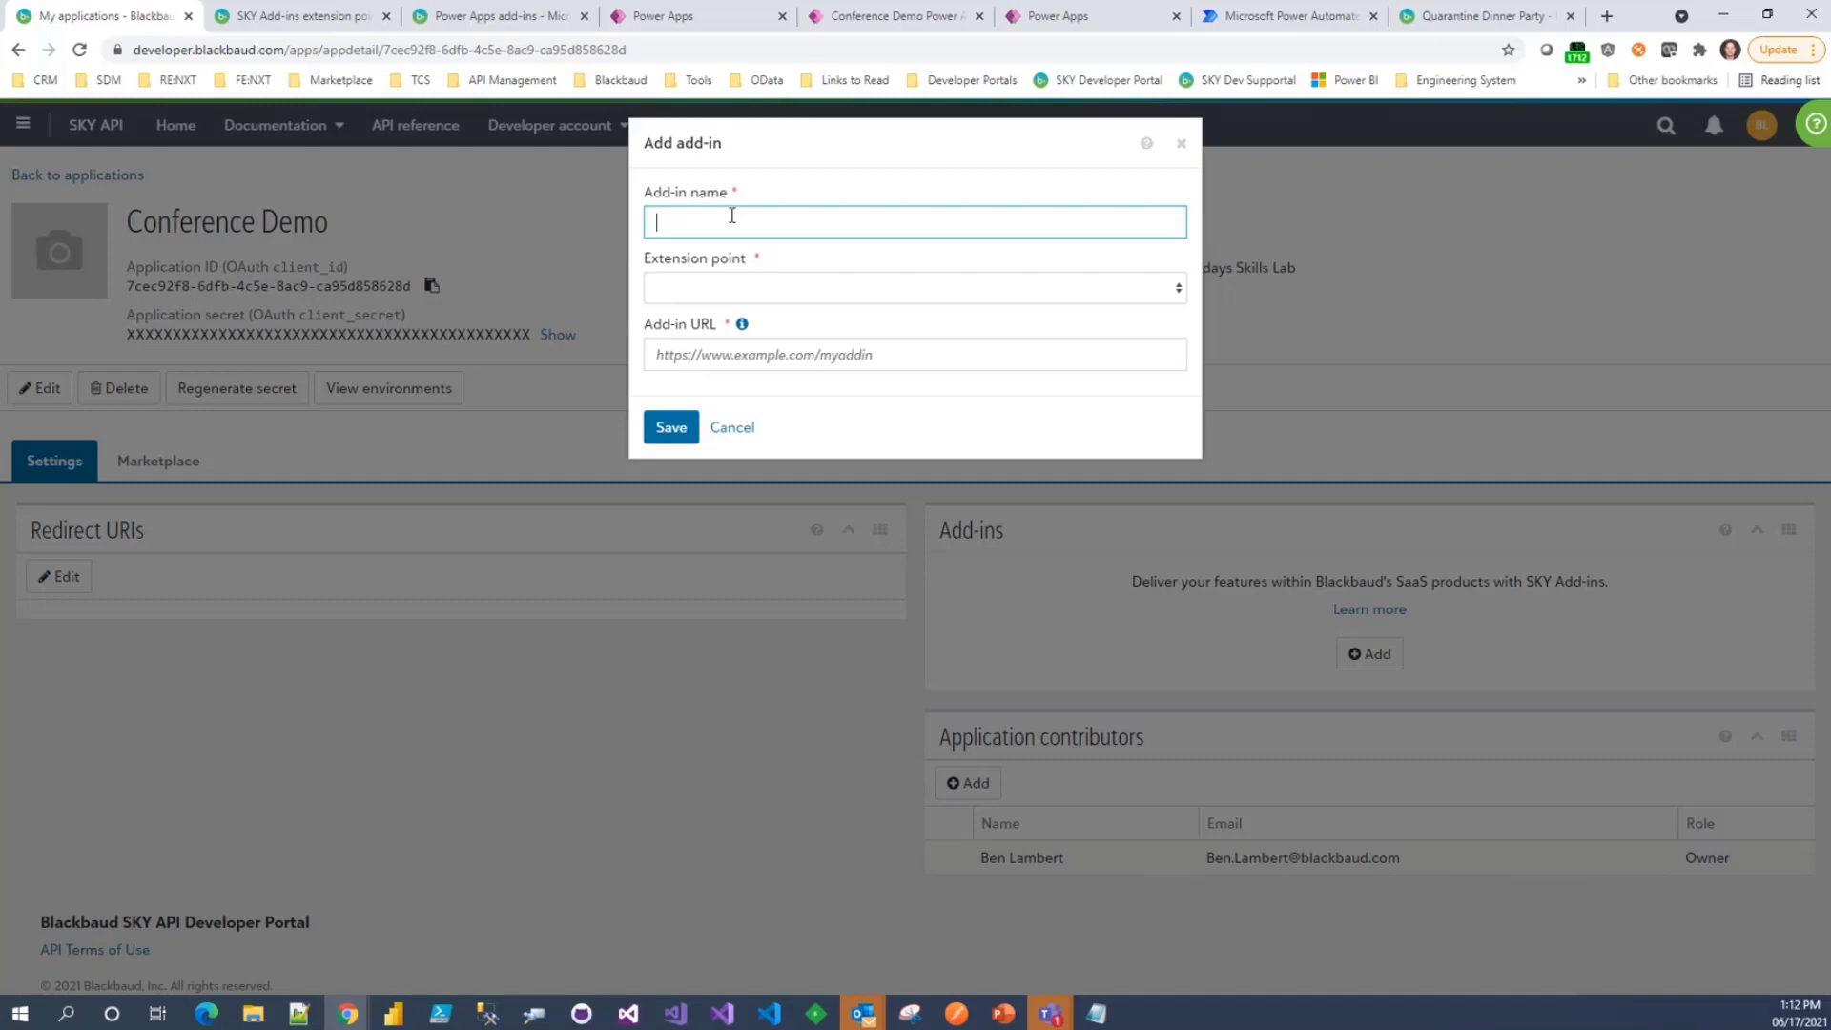
{"action": "type", "text": "Conference Demo Tile Add-in"}
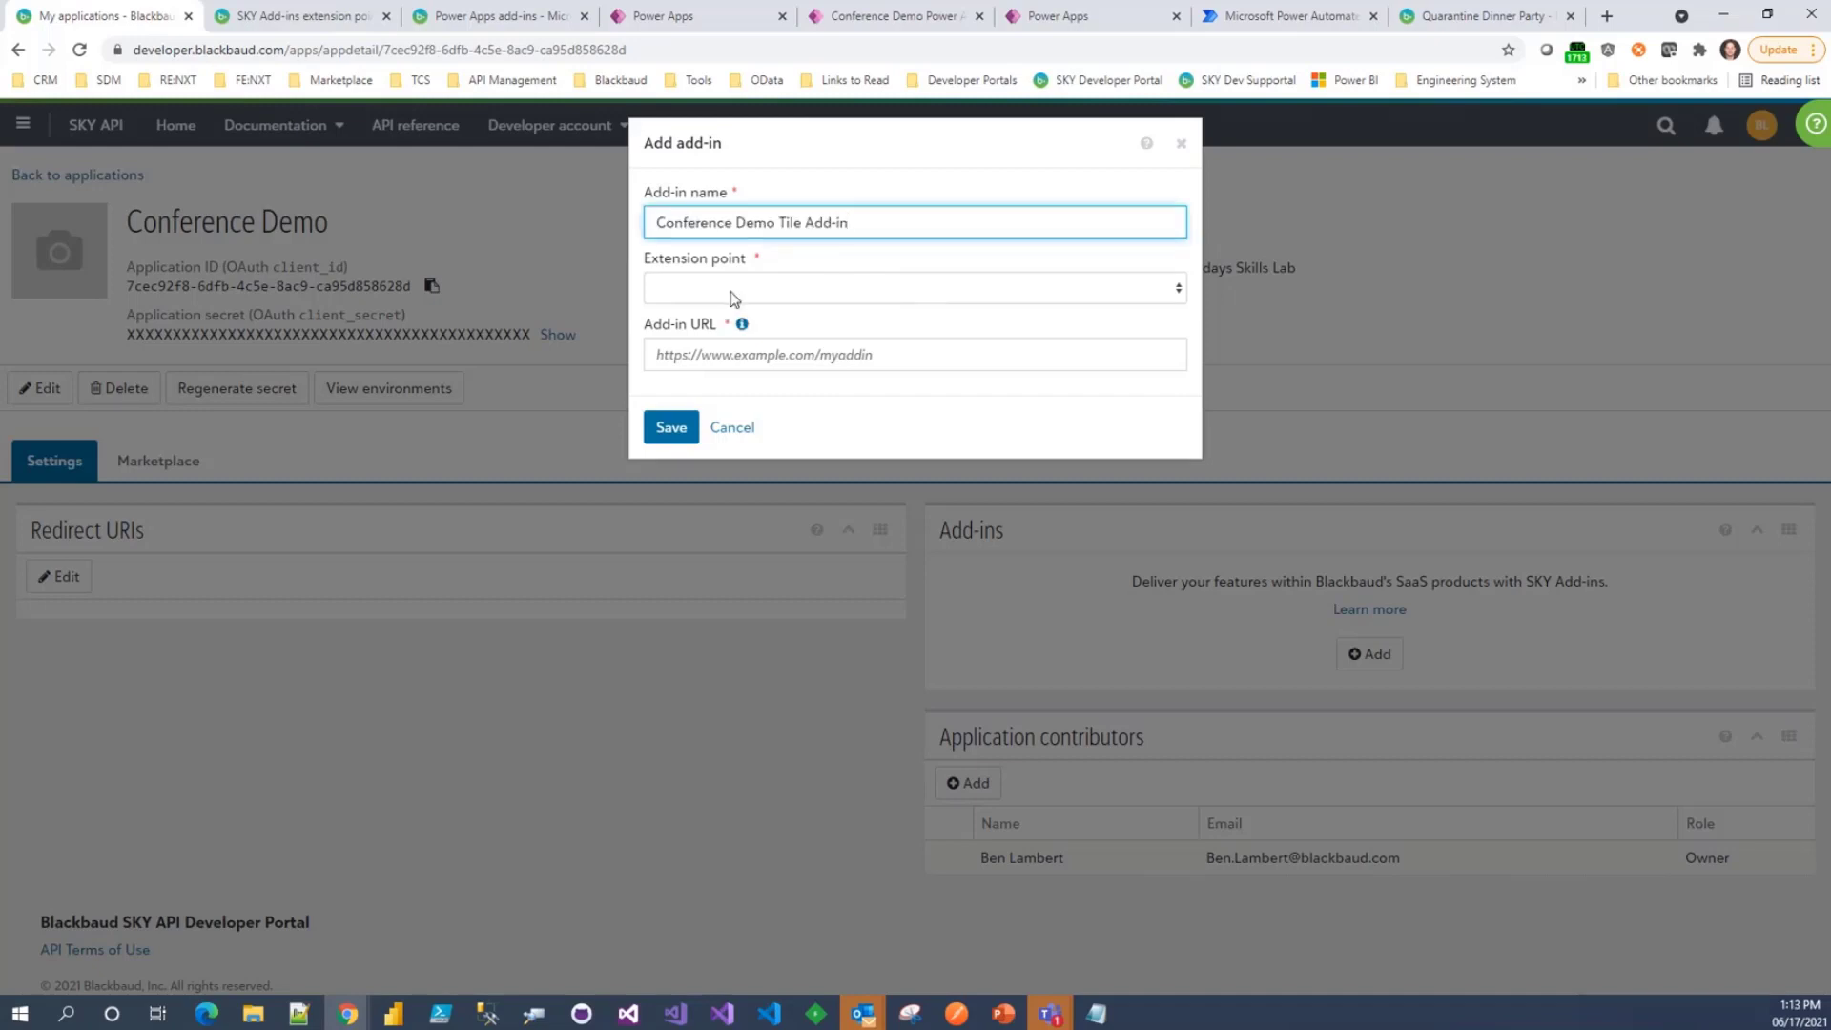
- Browse the selectable extension points, then look up the Event tile dashboard in the SKY Add-ins extension points documentation
{"action": "left_click", "coordinate": [734, 292]}
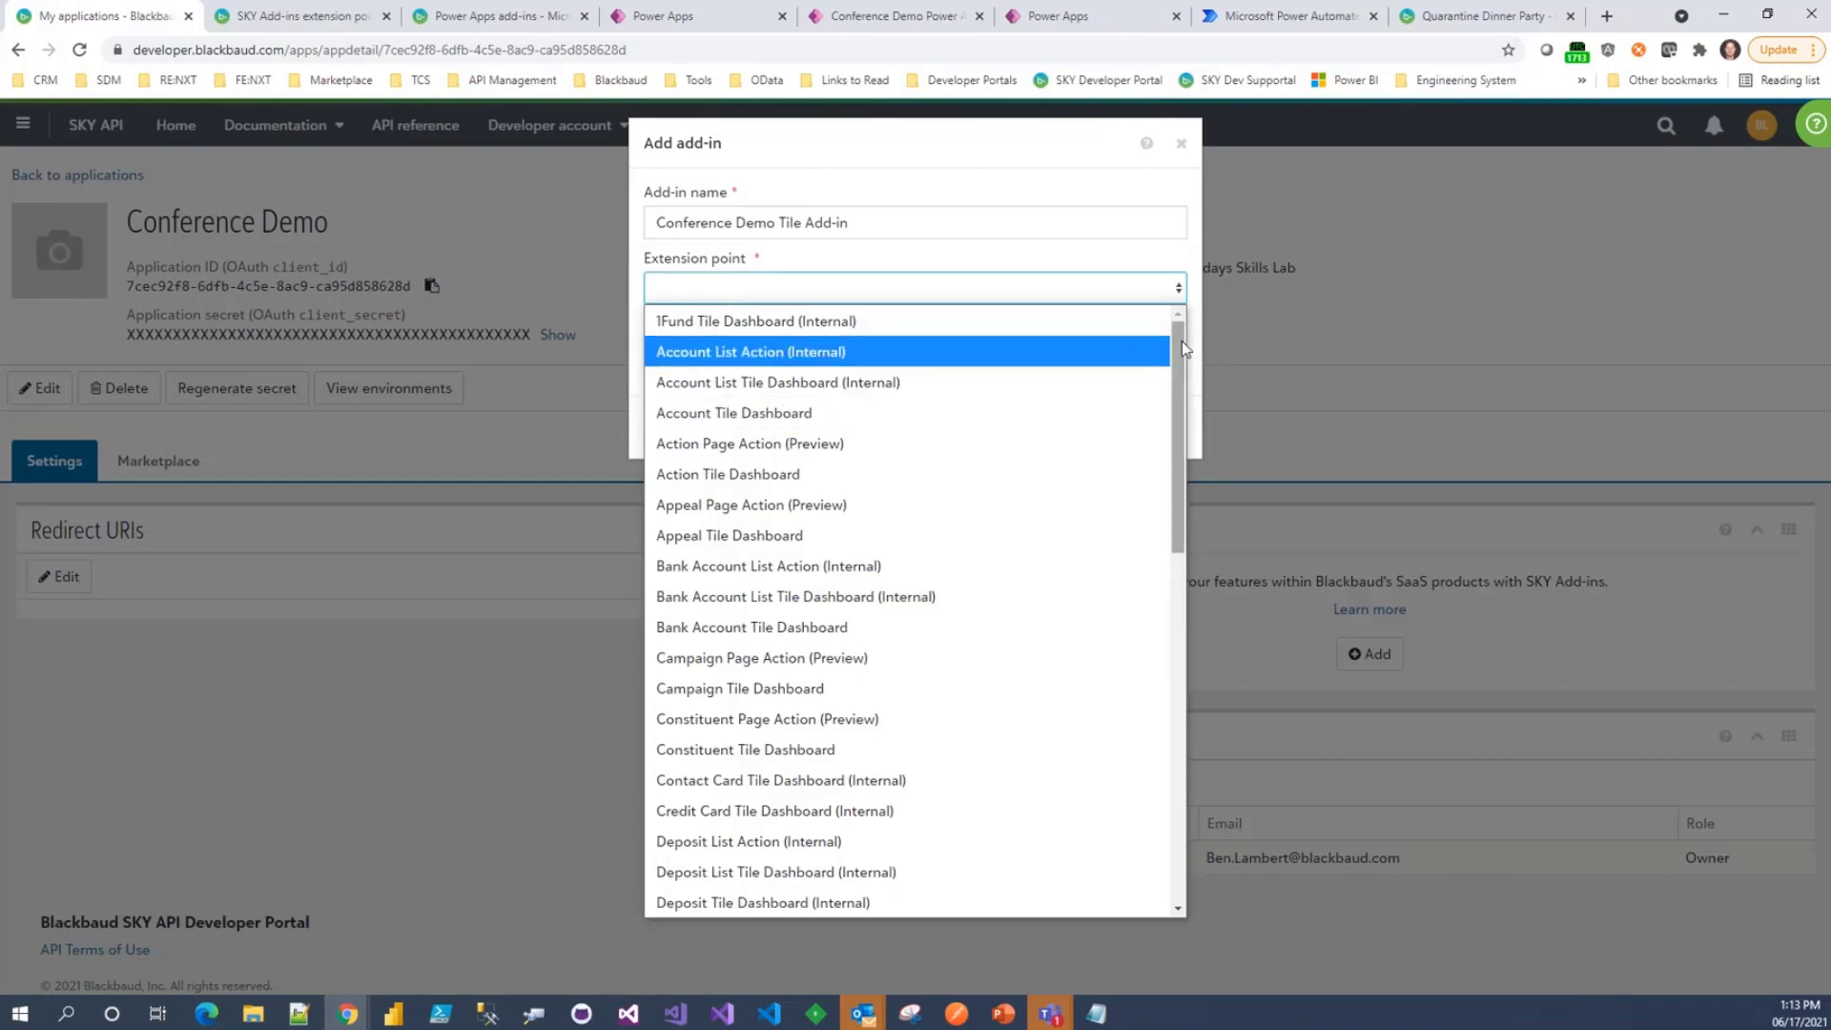
{"action": "scroll", "coordinate": [1172, 342], "scroll_direction": "down", "scroll_amount": 5}
{"action": "left_click", "coordinate": [1094, 295]}
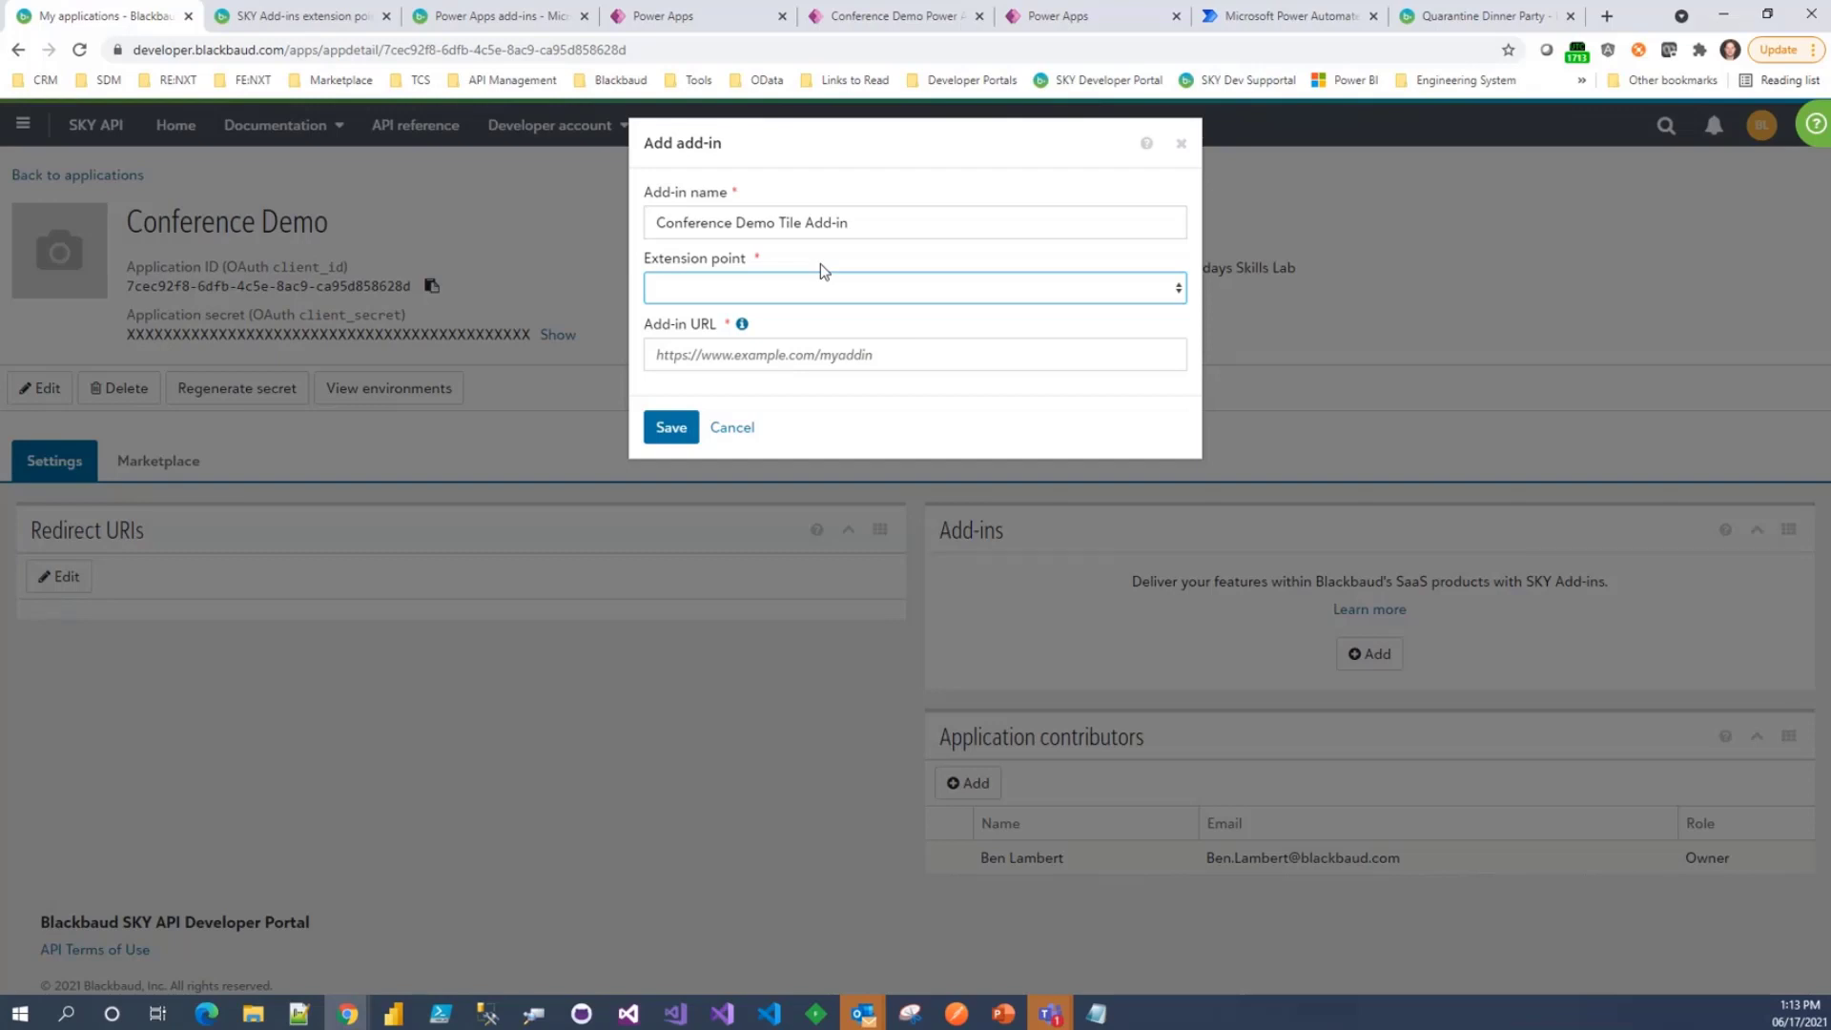
{"action": "key", "text": "ctrl+Tab"}
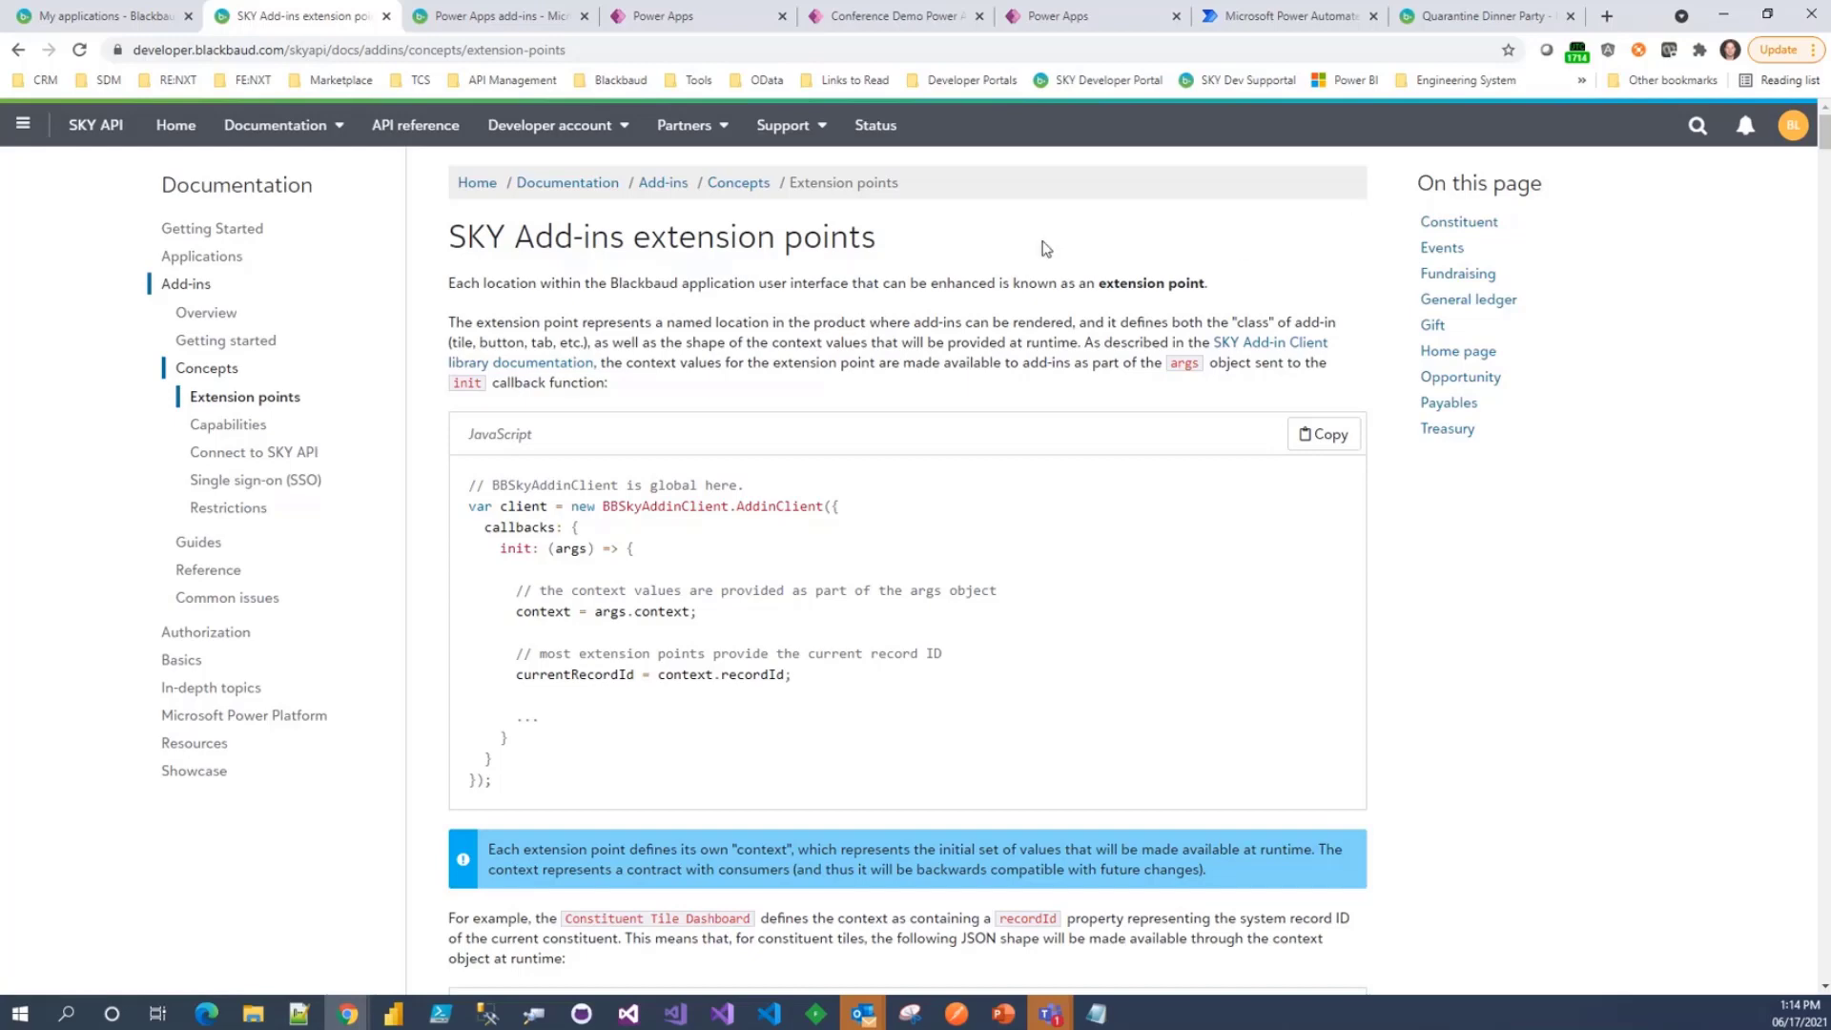
{"action": "left_click", "coordinate": [1442, 248]}
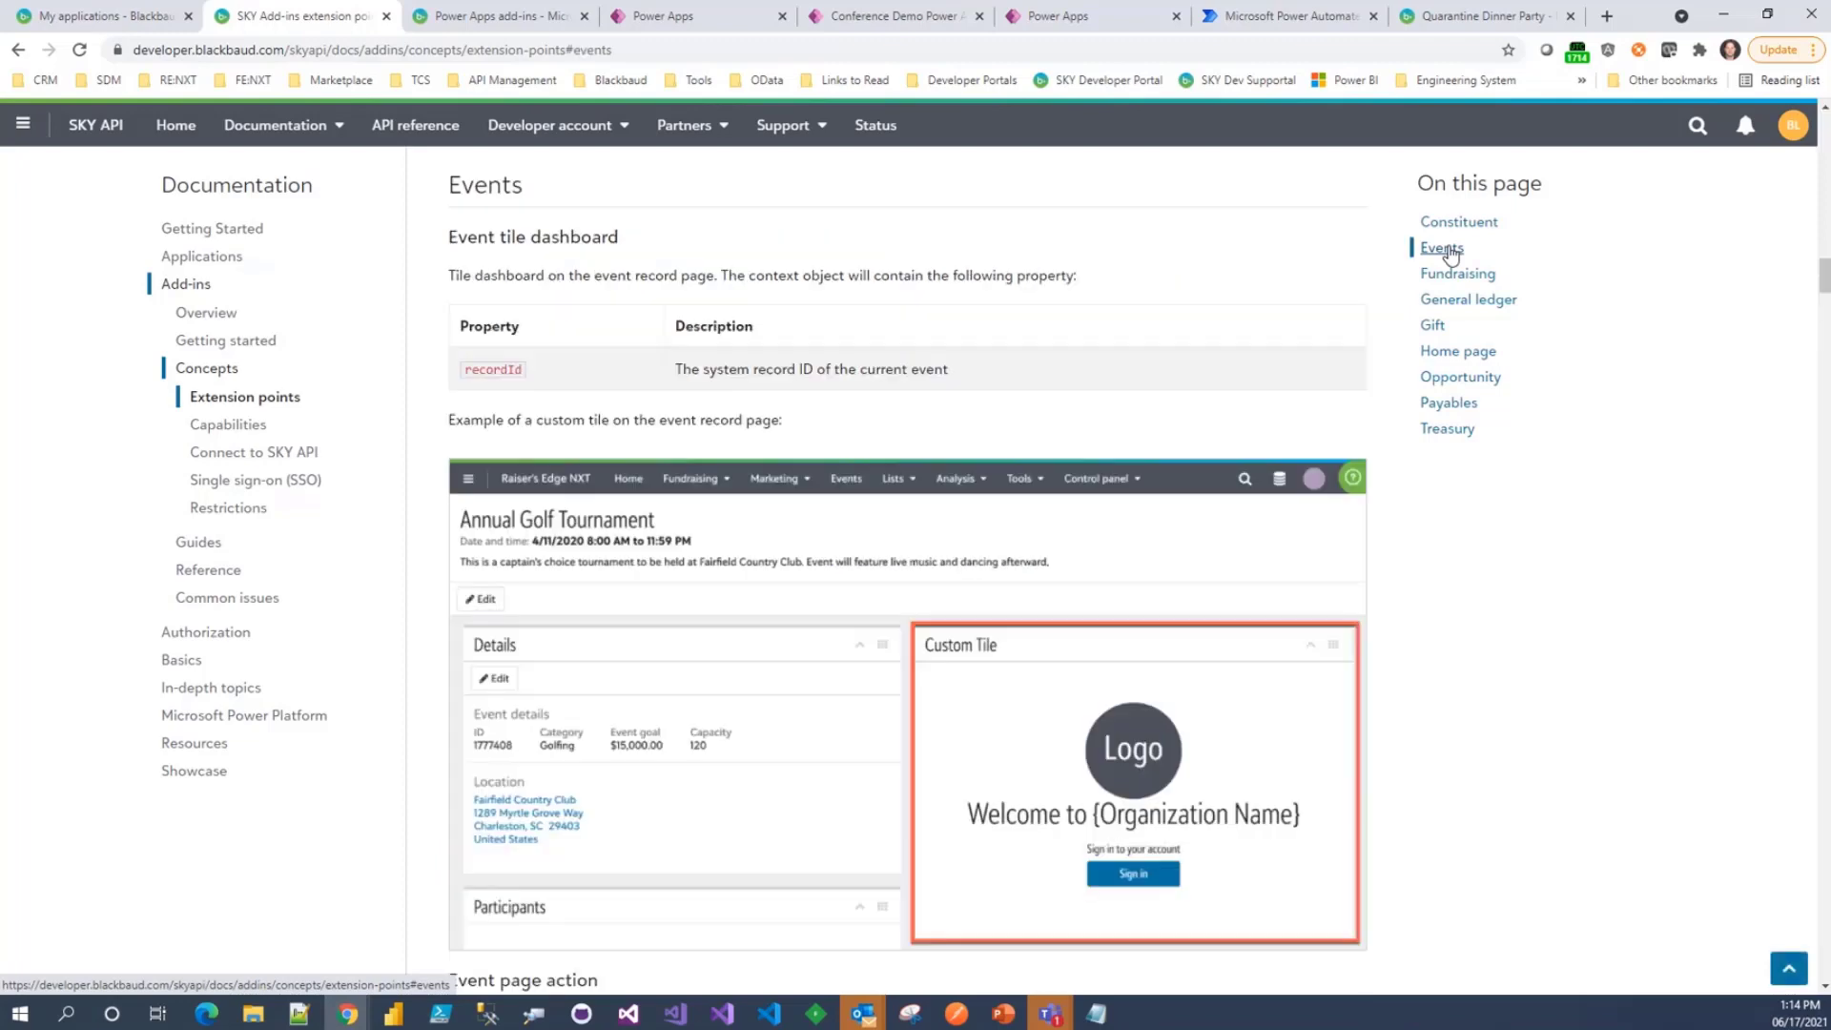
{"action": "scroll", "coordinate": [1060, 476], "scroll_direction": "up", "scroll_amount": 1}
{"action": "scroll", "coordinate": [1061, 477], "scroll_direction": "up", "scroll_amount": 2}
{"action": "scroll", "coordinate": [1055, 477], "scroll_direction": "down", "scroll_amount": 3}
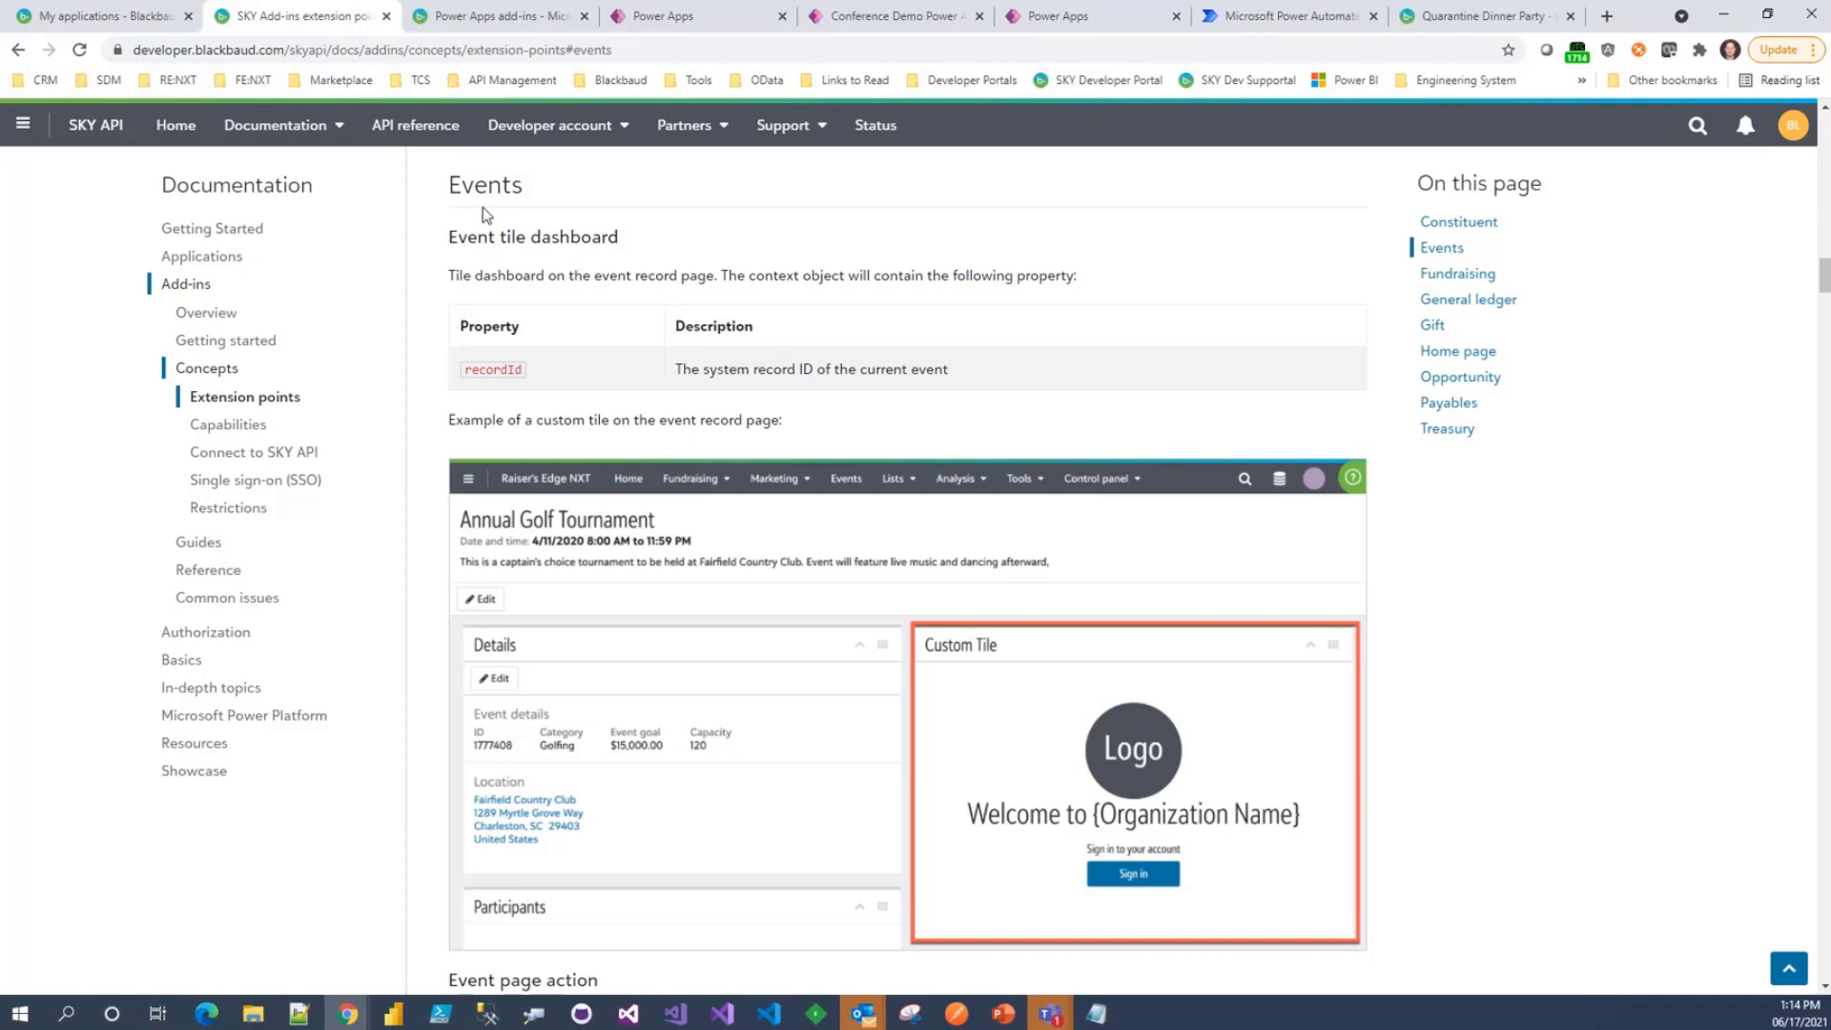
{"action": "left_click_drag", "start_coordinate": [453, 236], "coordinate": [626, 238]}
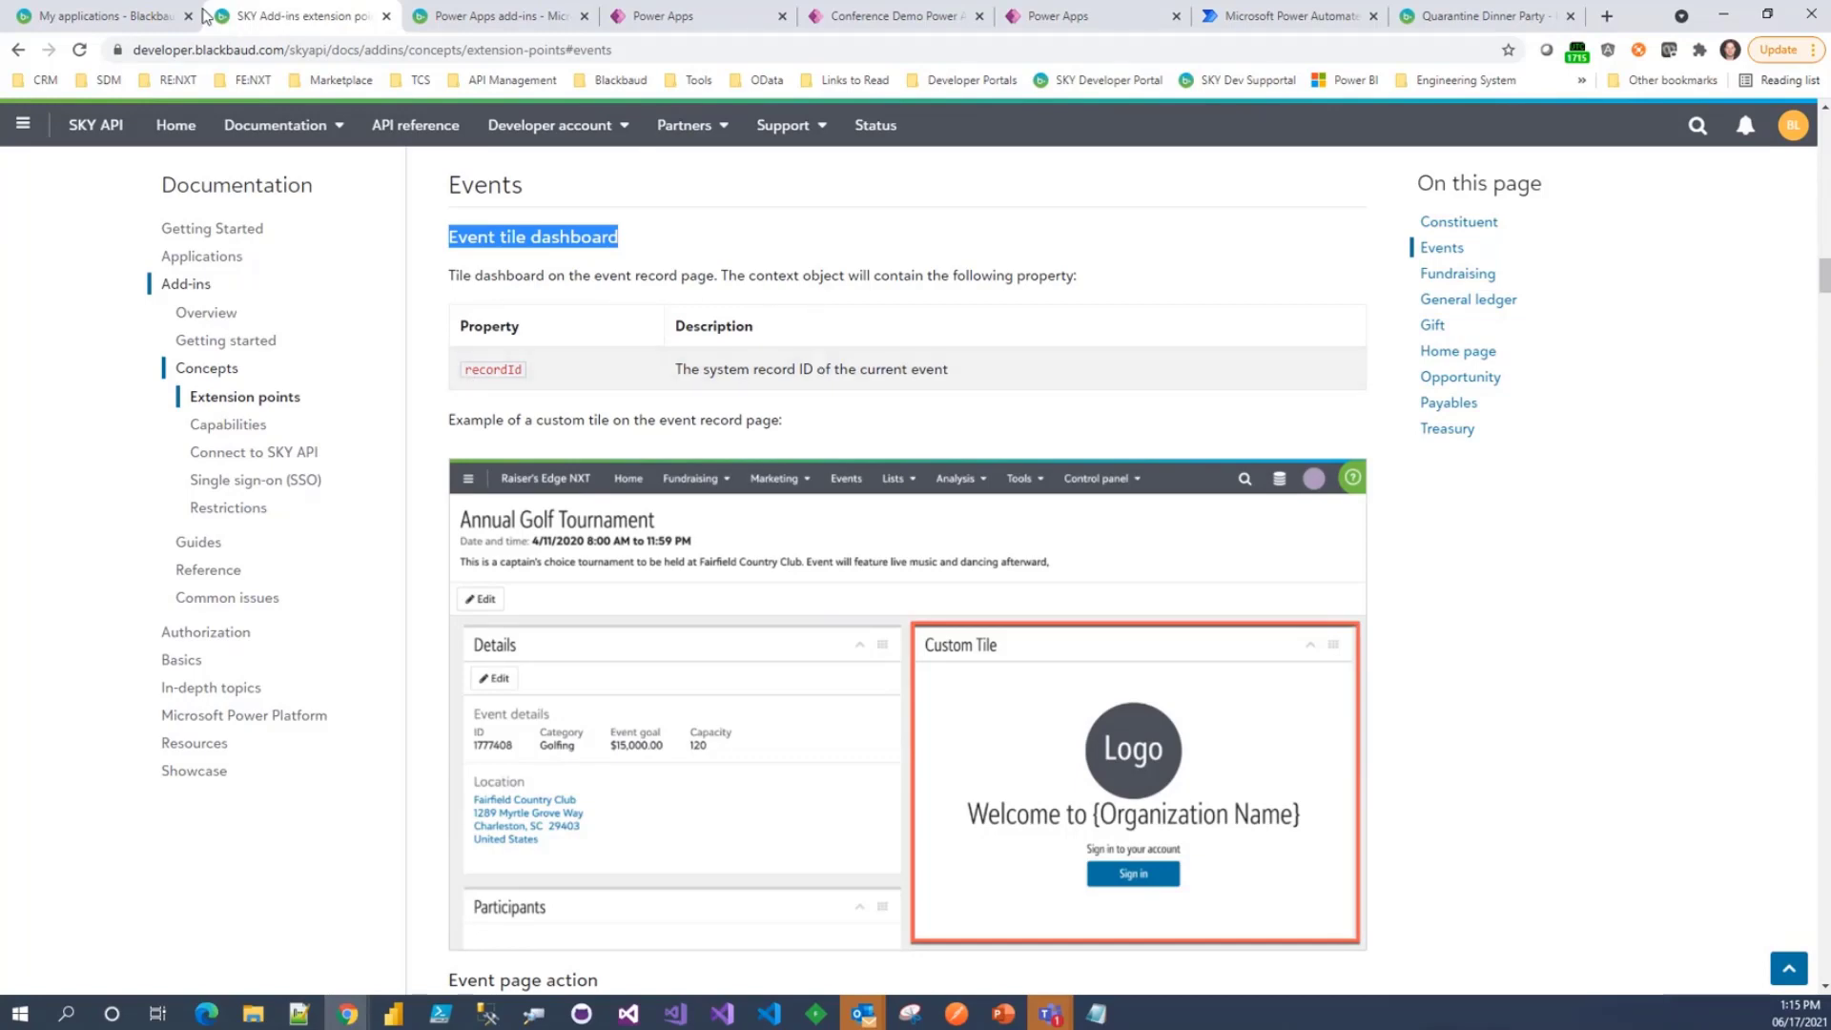
- Set the new add-in's extension point to Event Tile Dashboard
{"action": "left_click", "coordinate": [100, 15]}
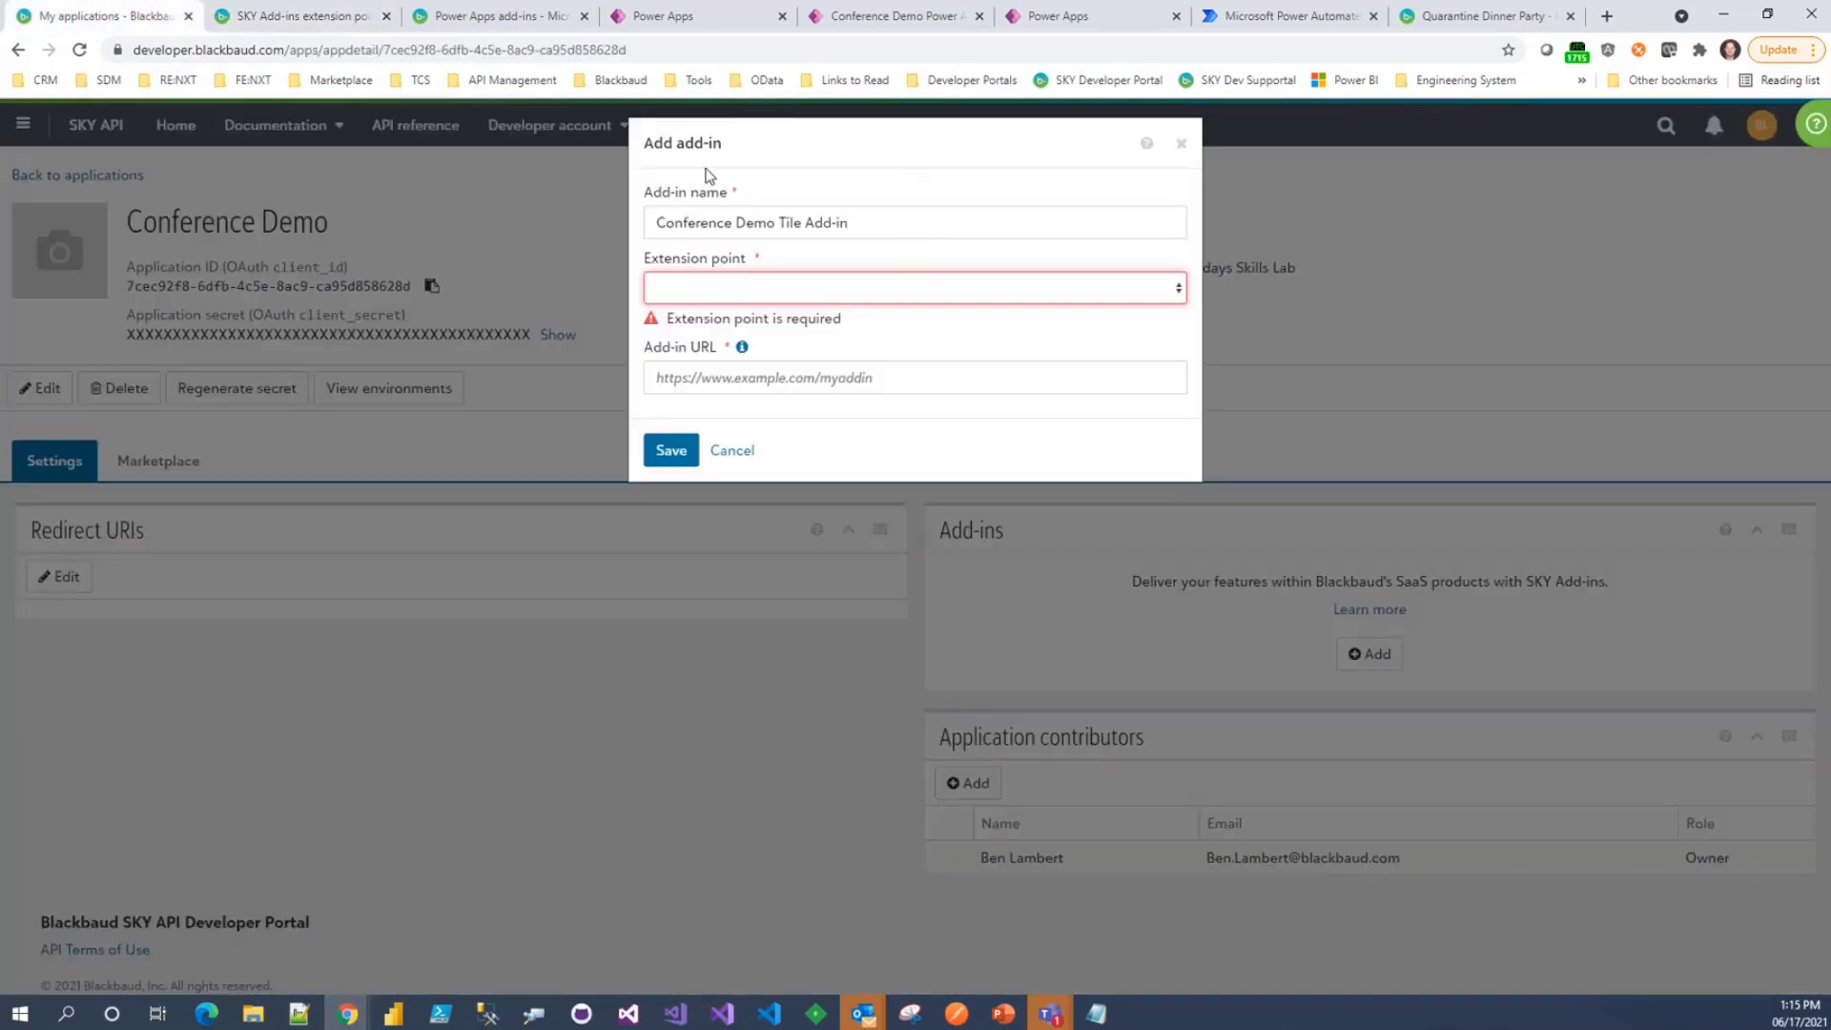
{"action": "left_click", "coordinate": [705, 289]}
{"action": "key", "text": "e"}
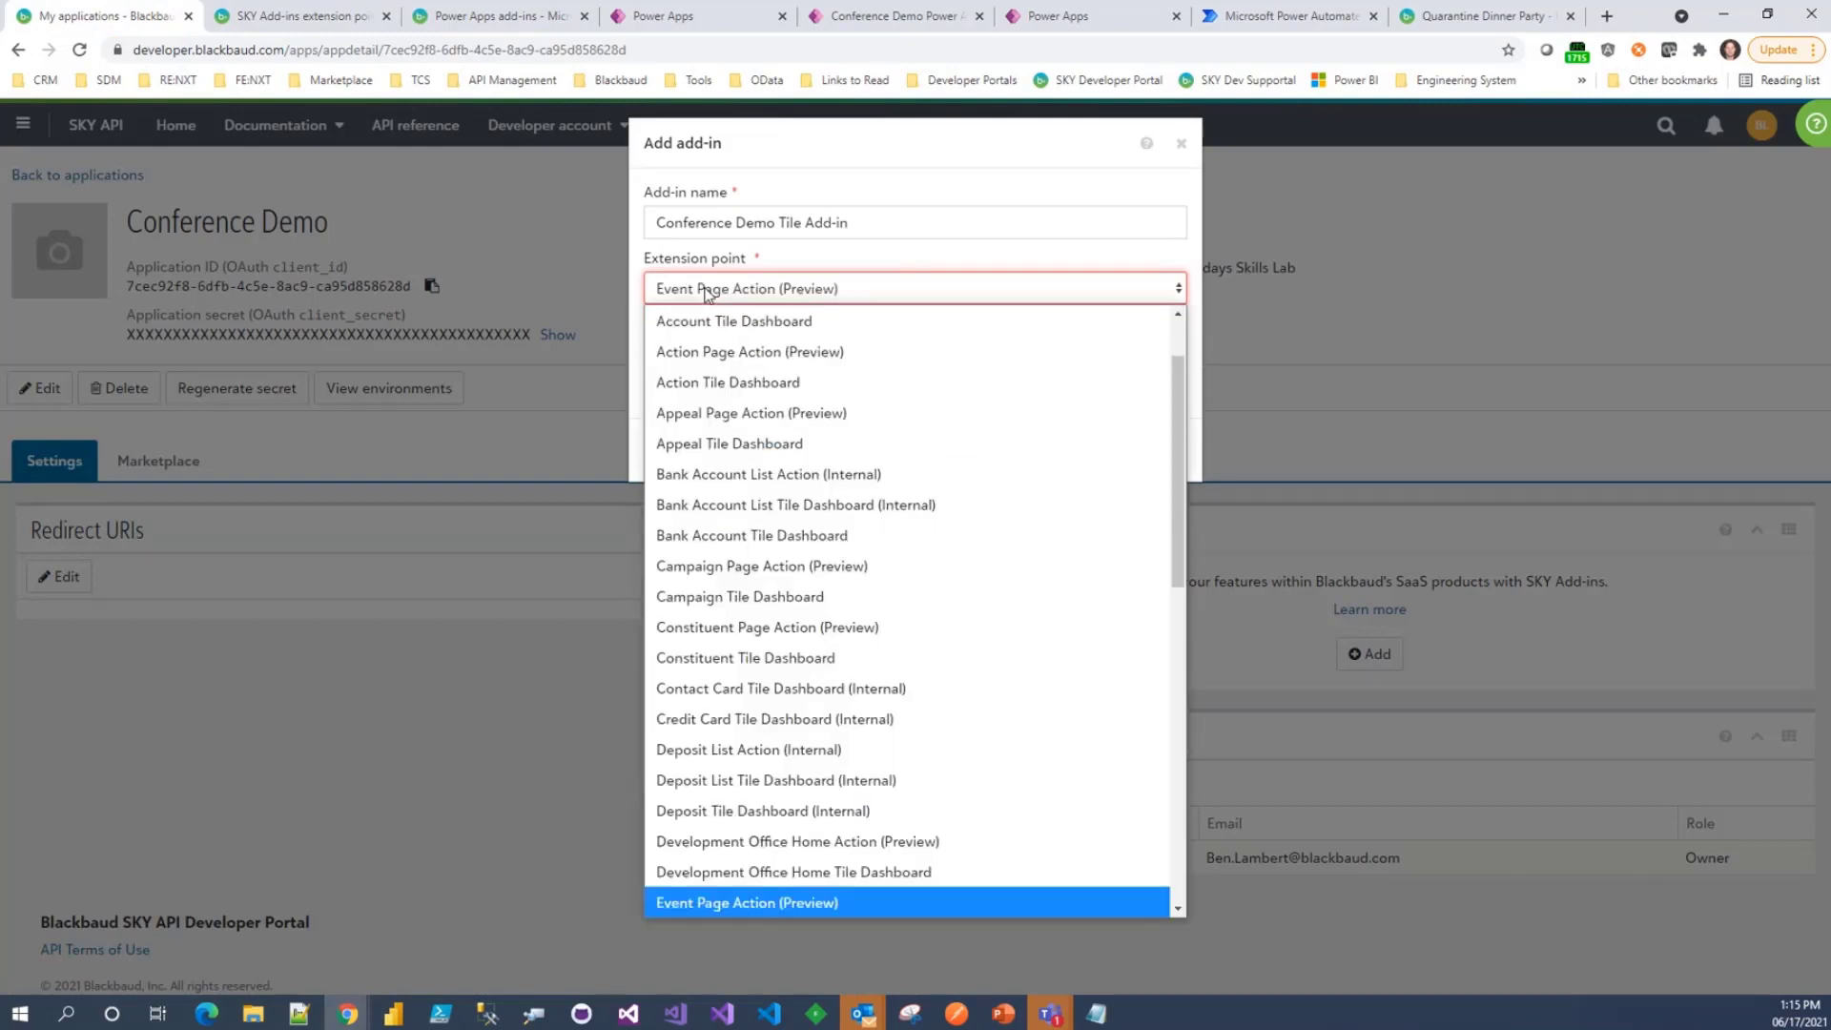
{"action": "key", "text": "e"}
{"action": "key", "text": "Return"}
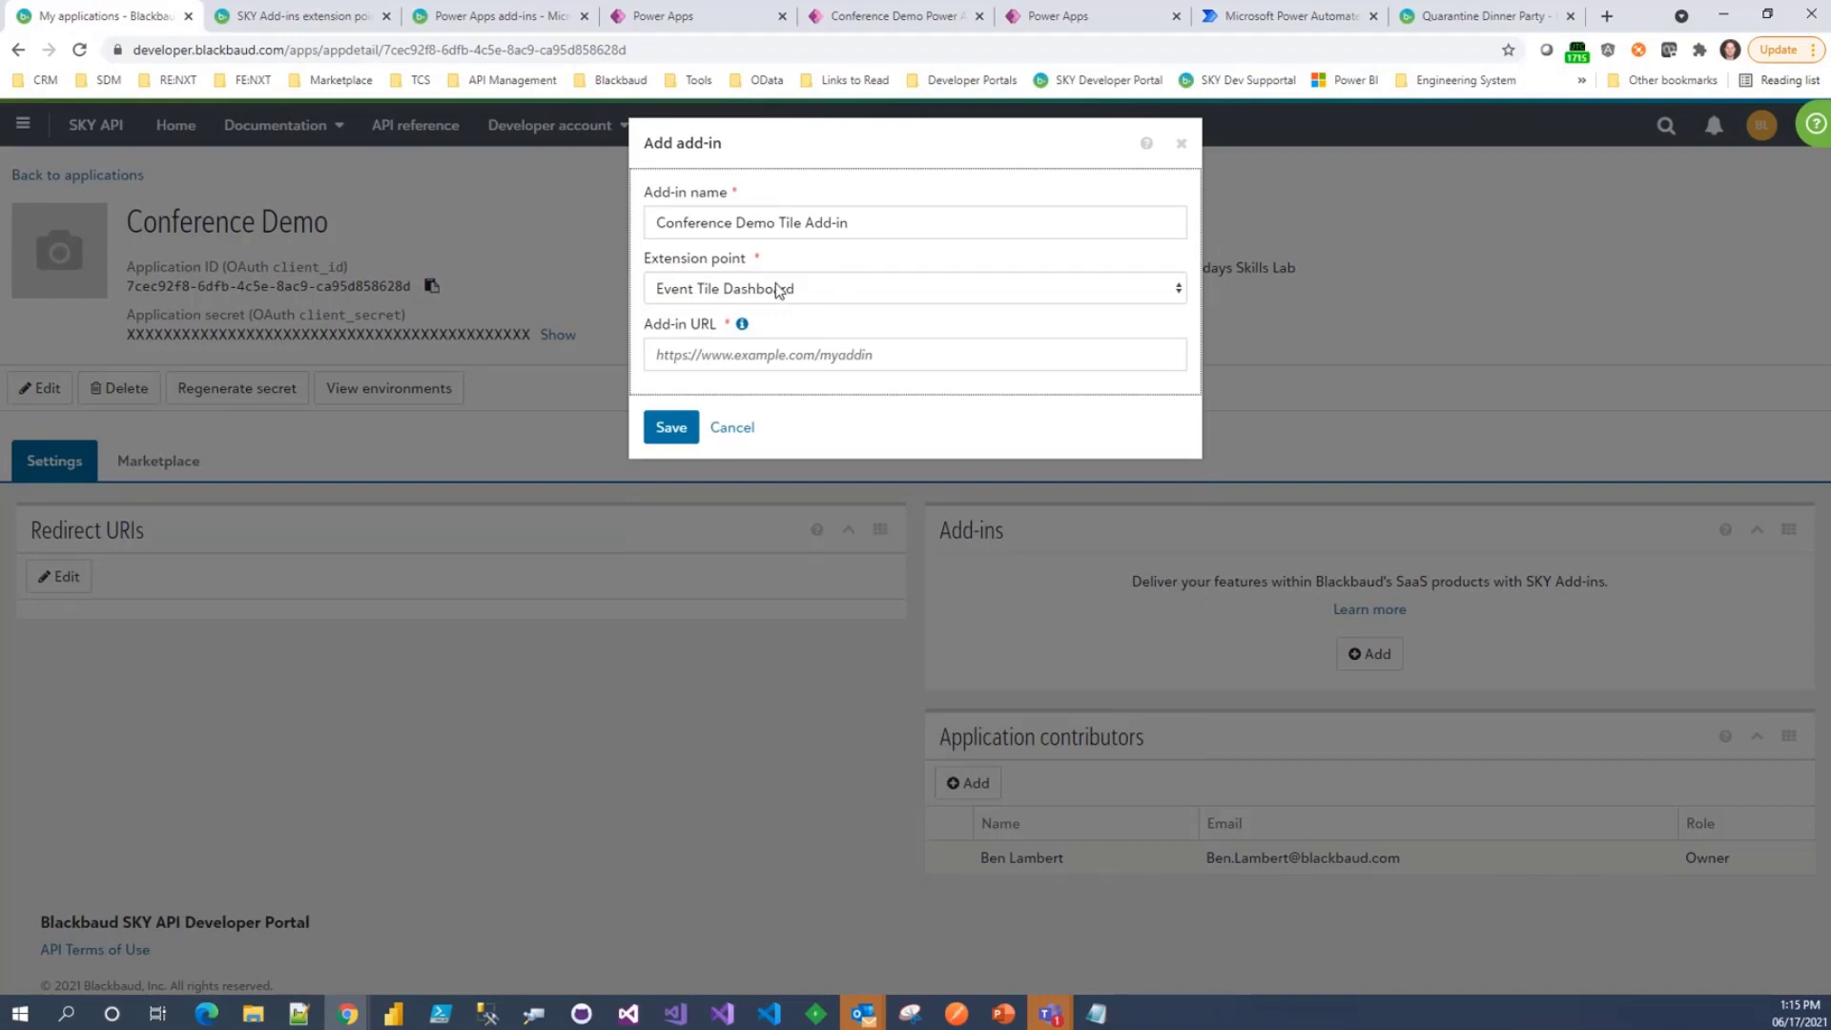
- Copy the Power Apps Host SPA base URL from the Power Apps add-ins documentation for the add-in URL
{"action": "left_click", "coordinate": [777, 365]}
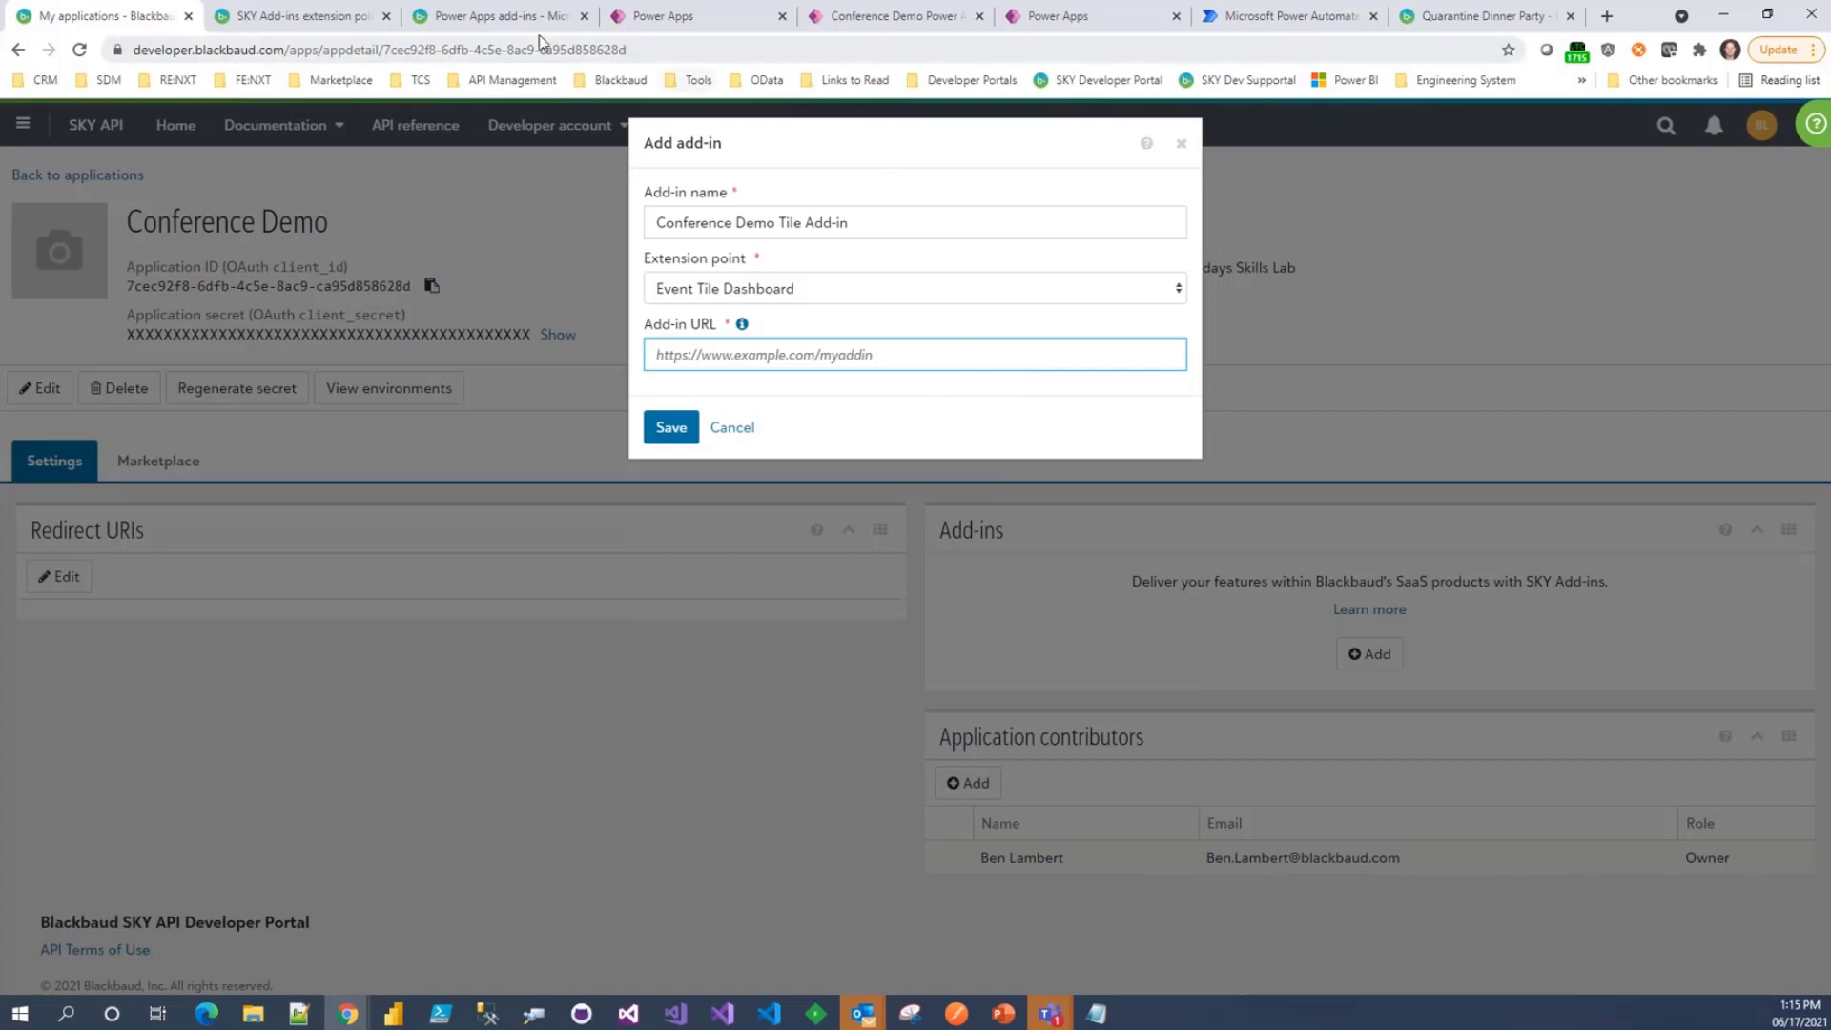
{"action": "left_click", "coordinate": [504, 20]}
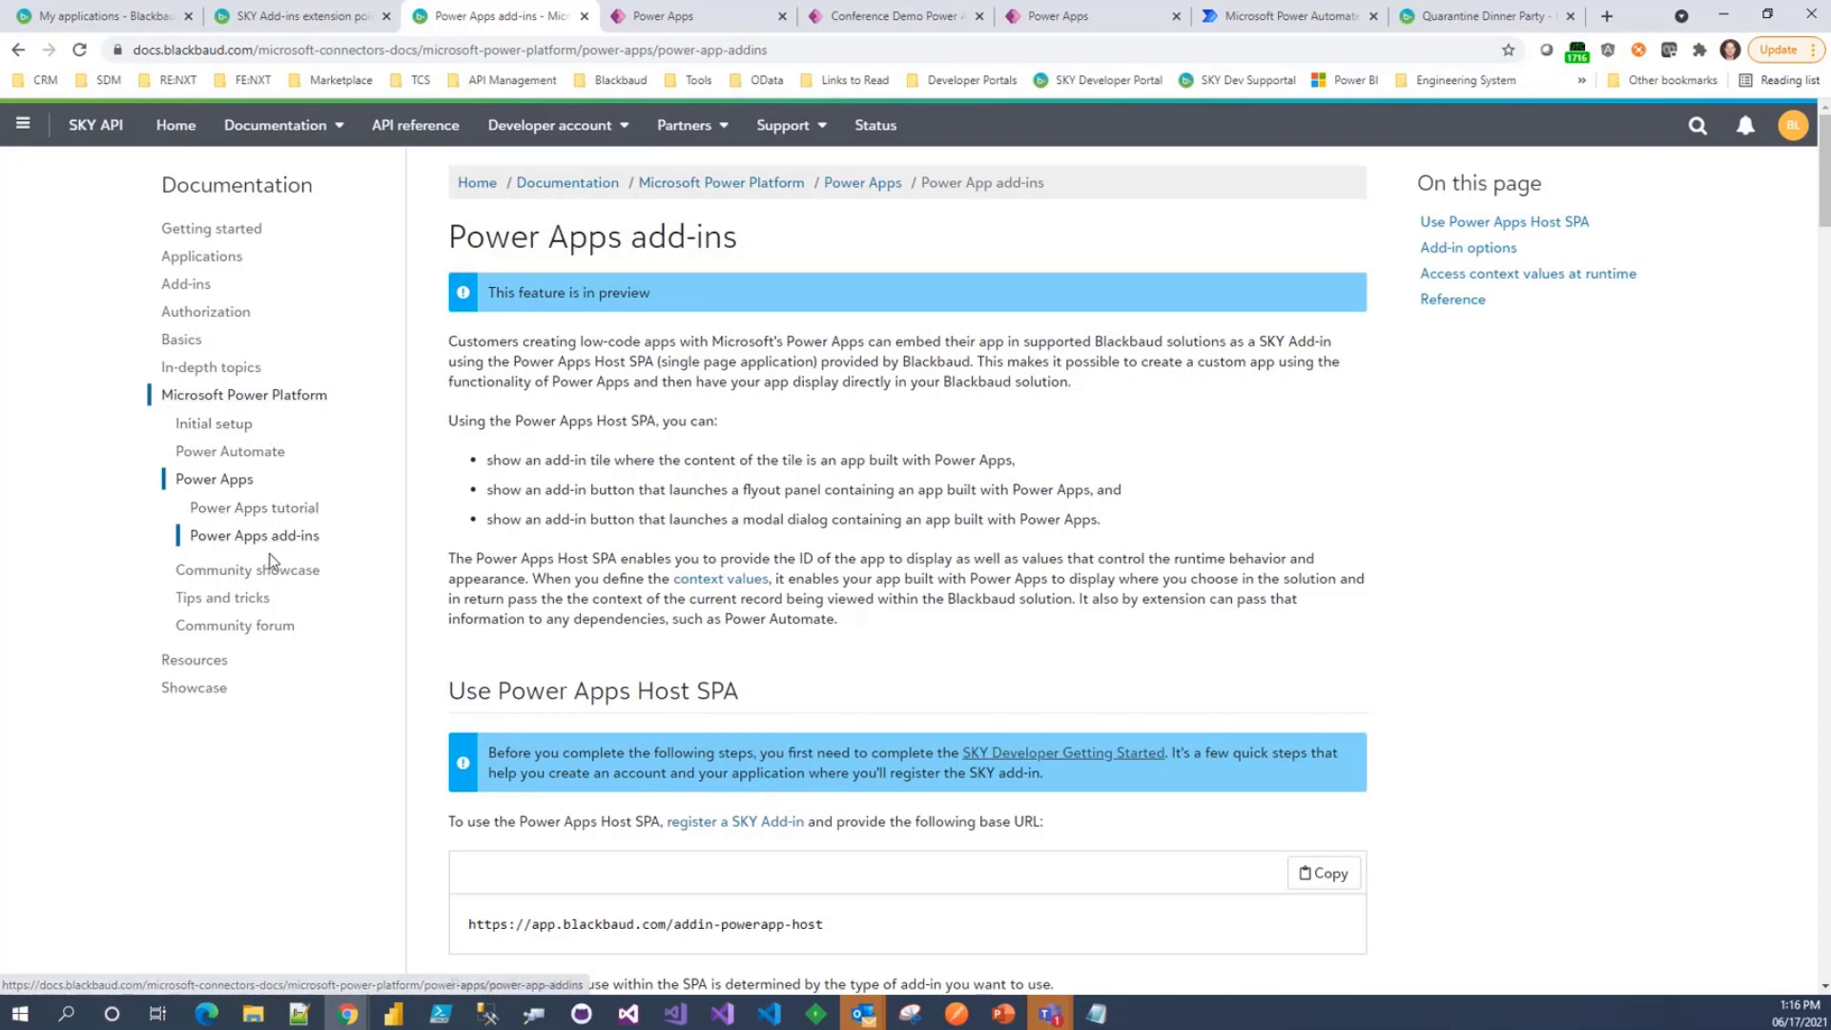
{"action": "scroll", "coordinate": [836, 439], "scroll_direction": "down", "scroll_amount": 1}
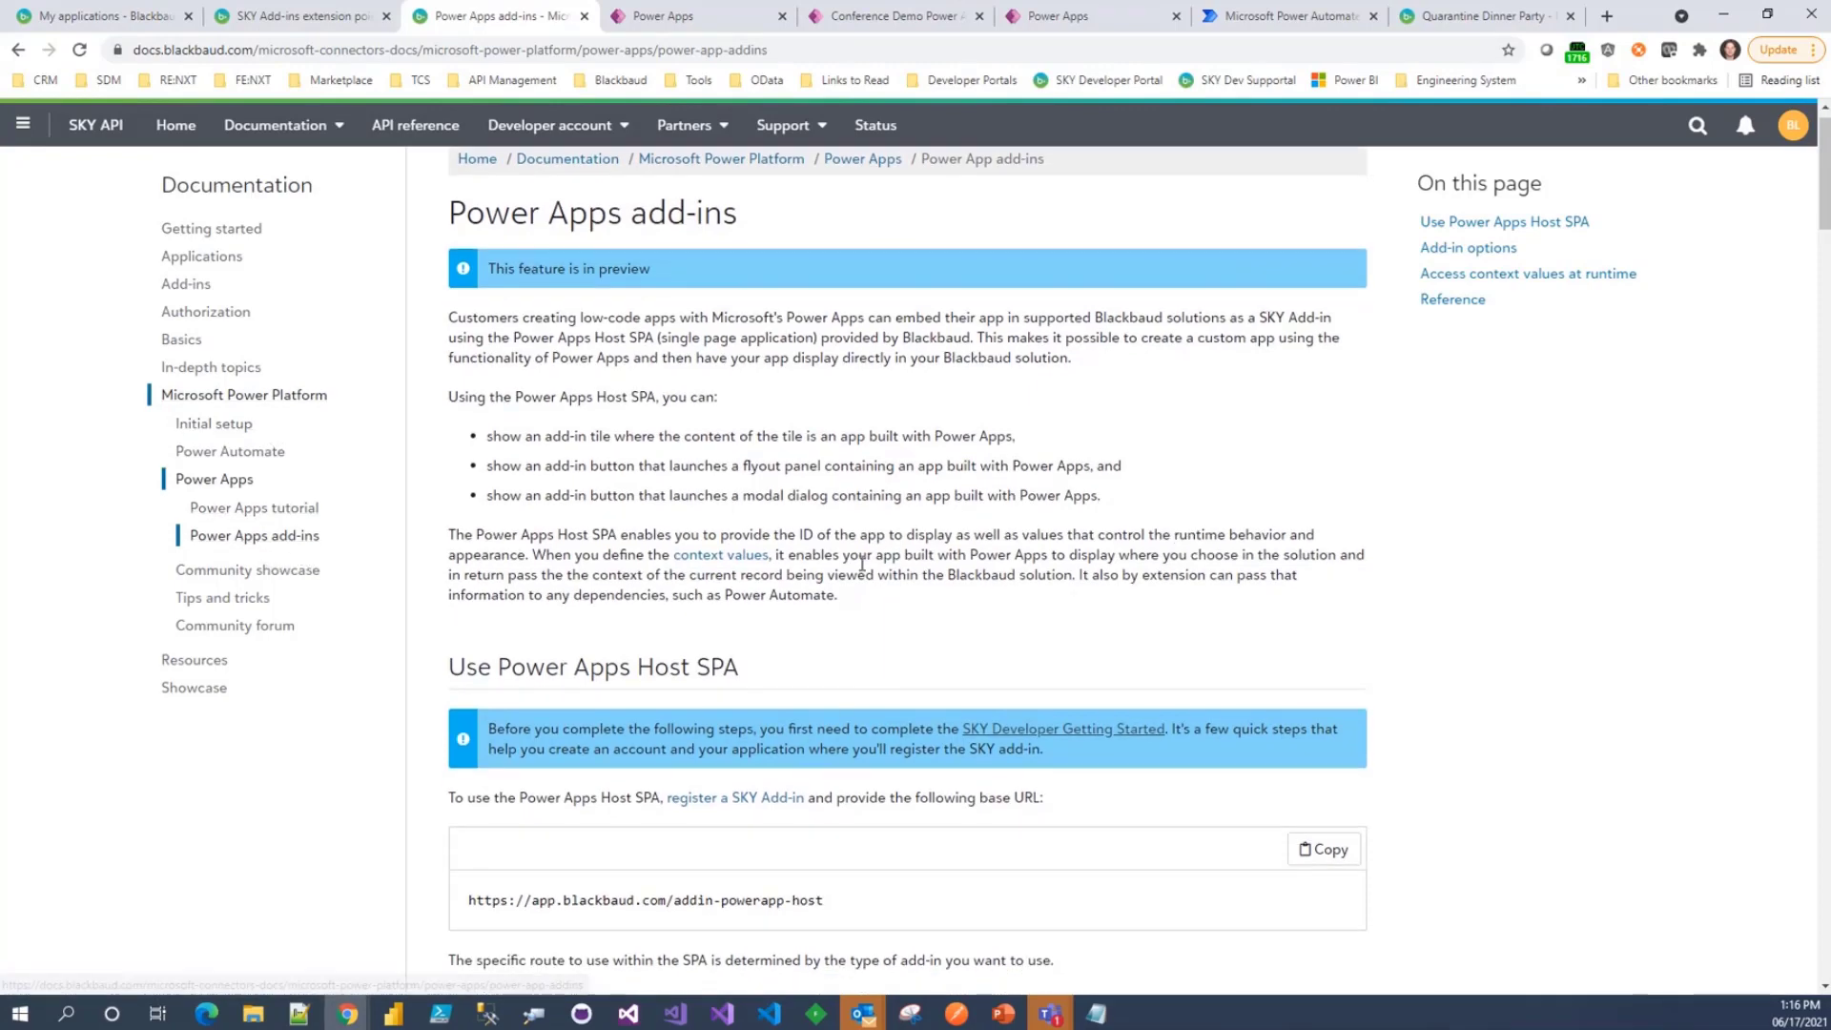
{"action": "scroll", "coordinate": [837, 439], "scroll_direction": "up", "scroll_amount": 1}
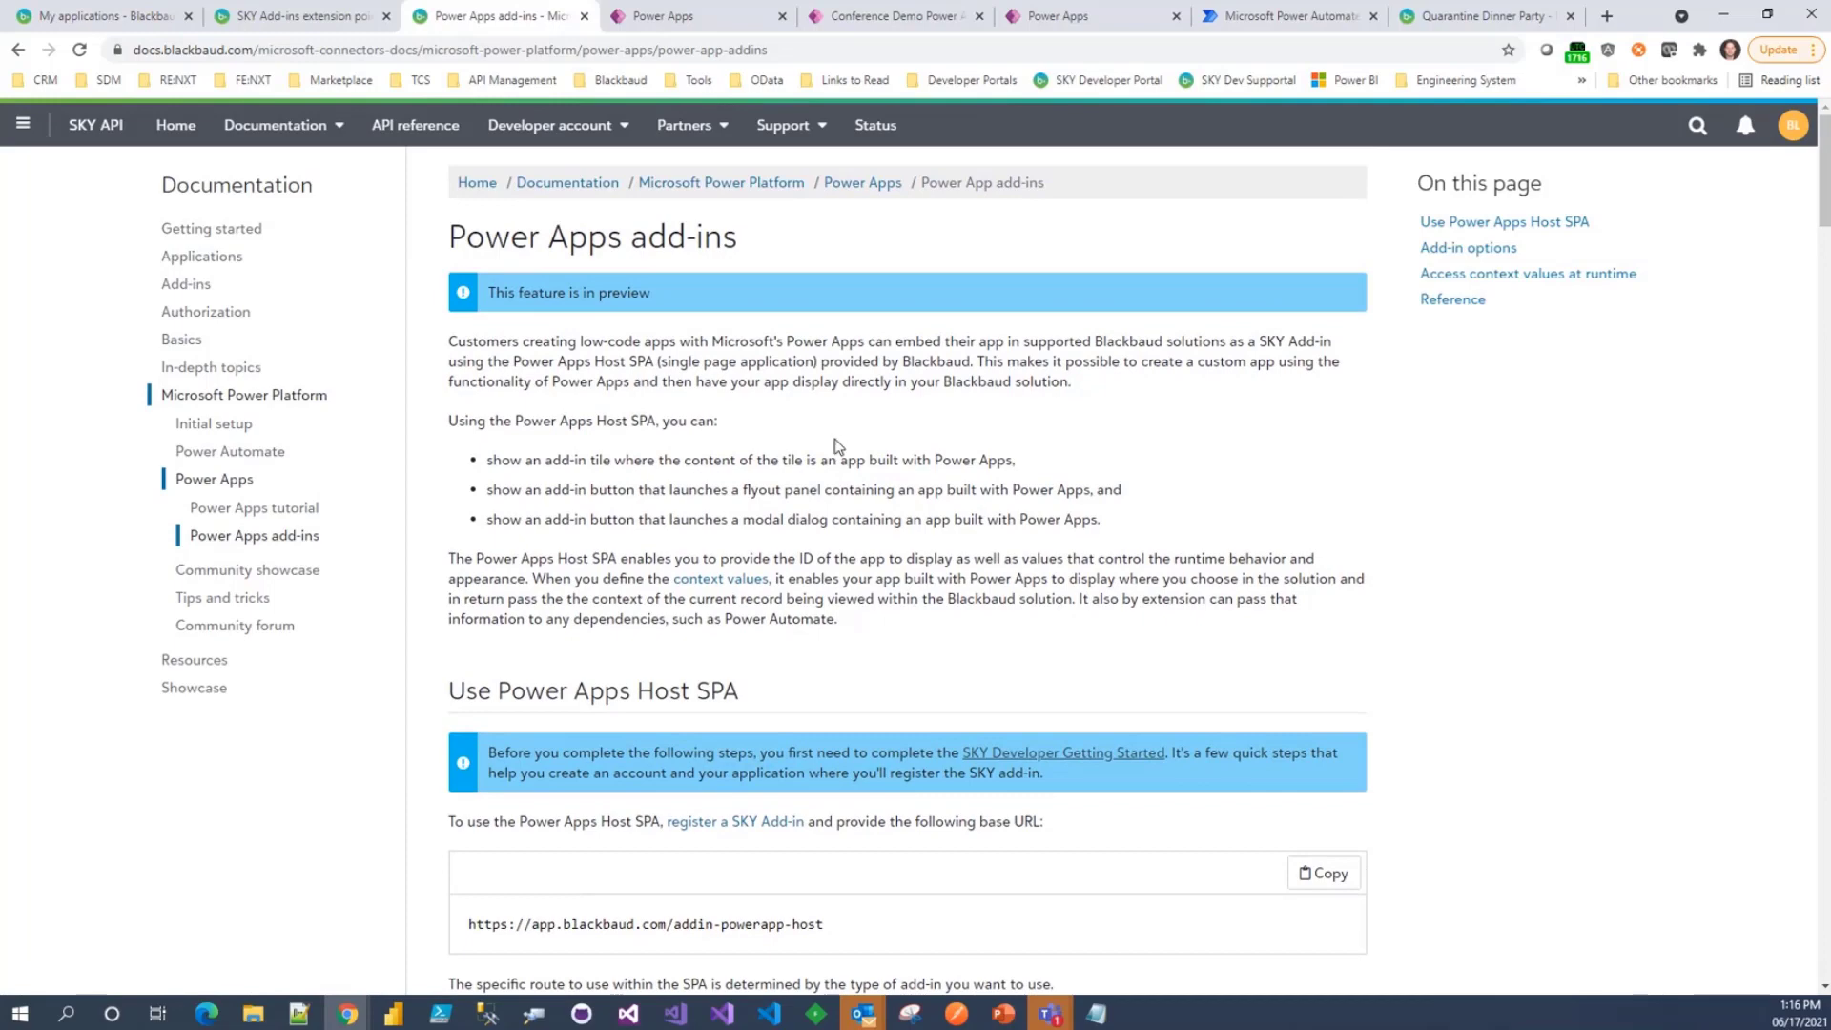
{"action": "scroll", "coordinate": [748, 693], "scroll_direction": "down", "scroll_amount": 3}
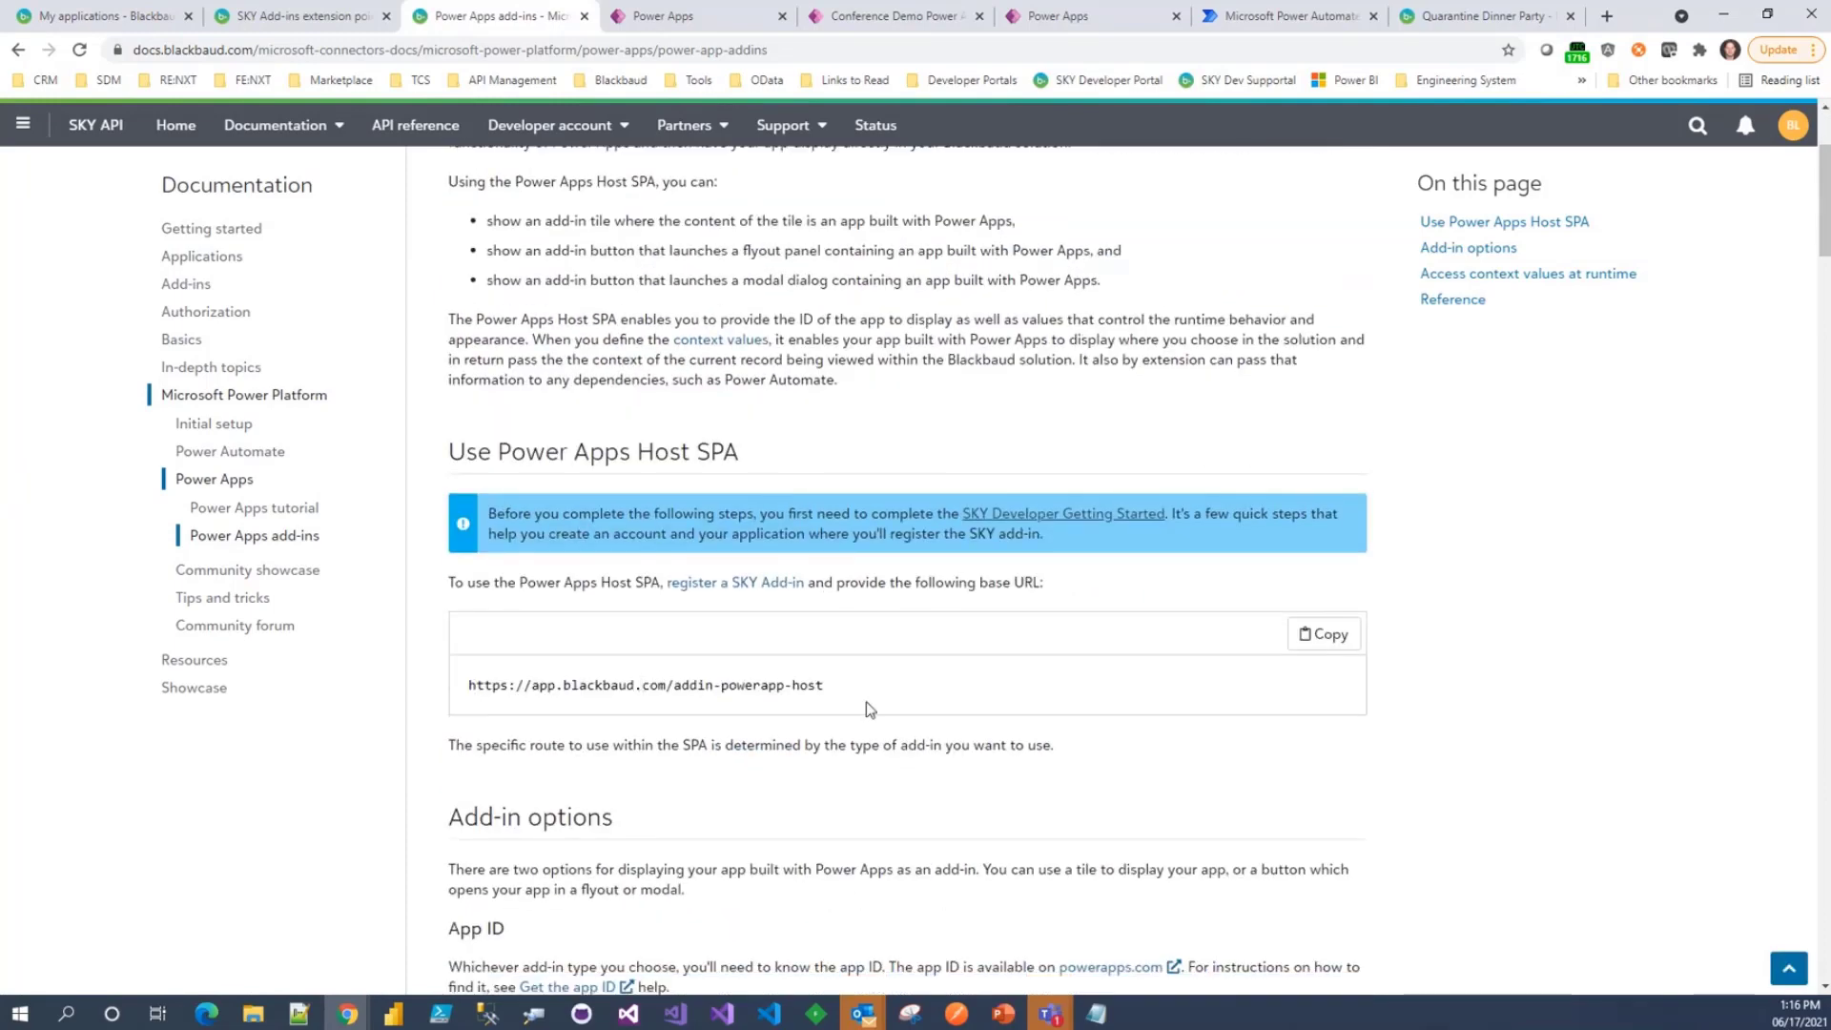
{"action": "left_click", "coordinate": [1336, 645]}
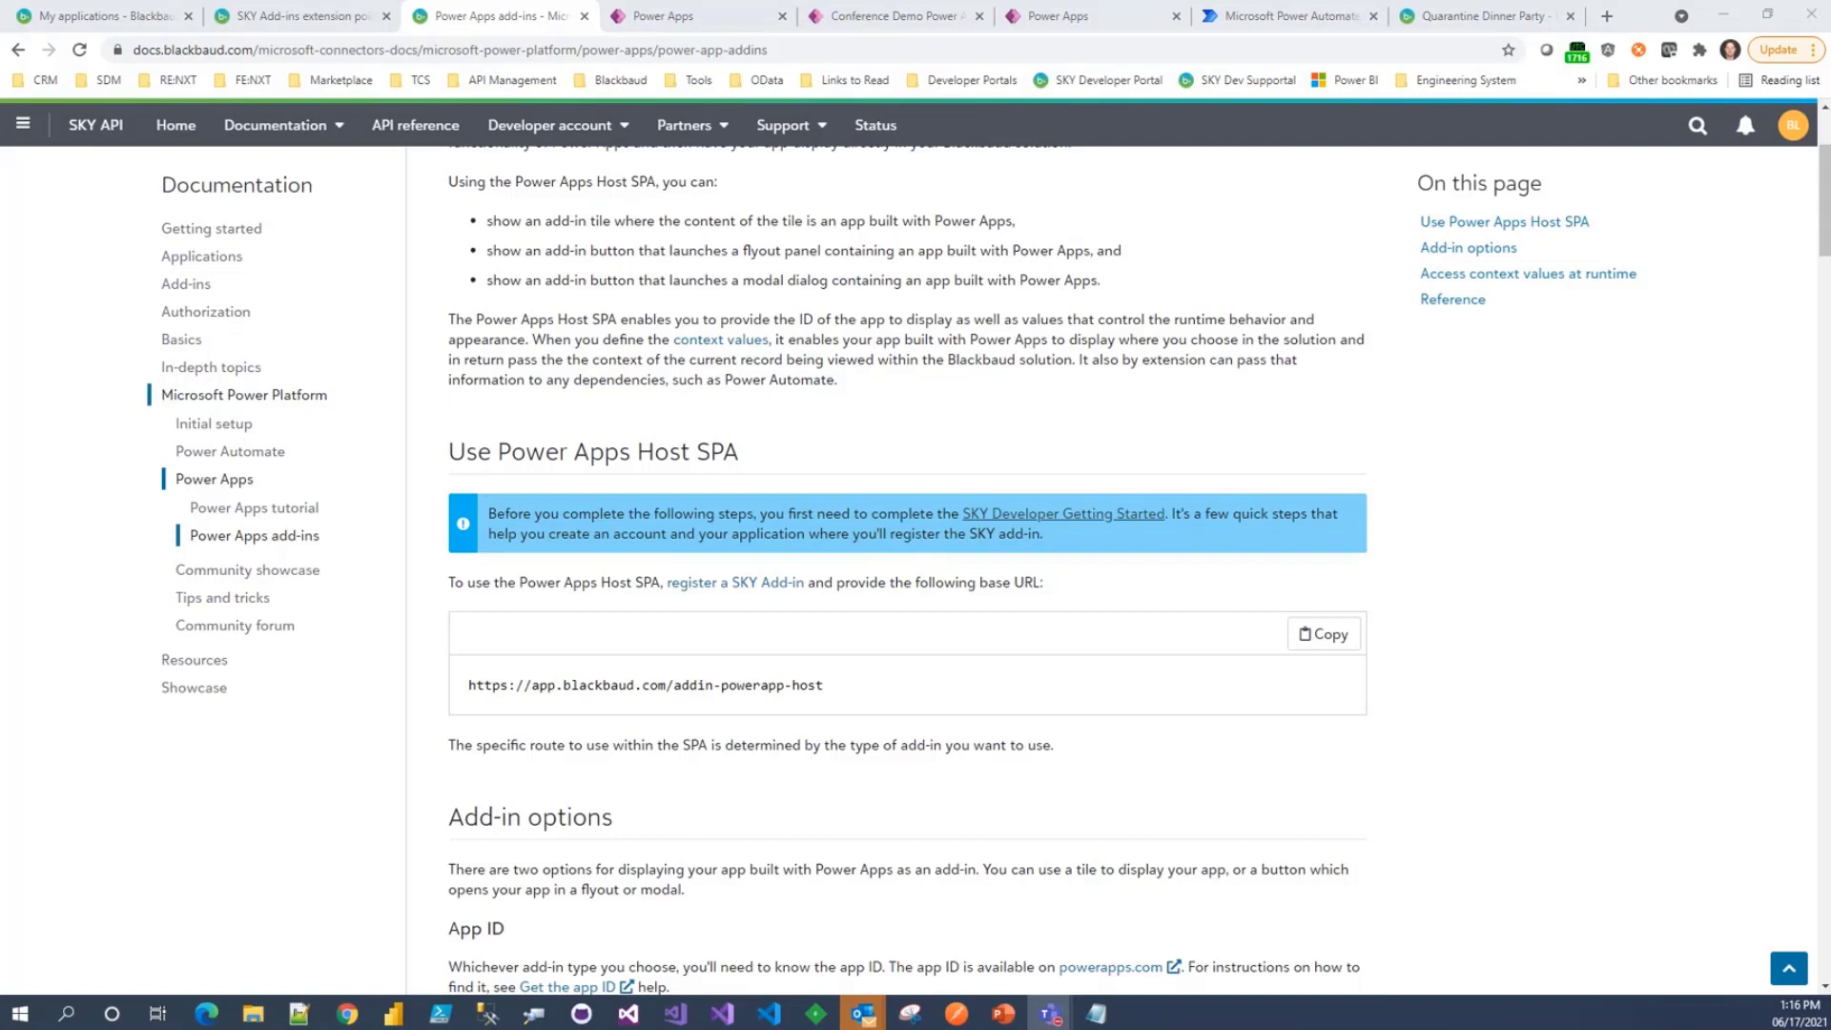
{"action": "scroll", "coordinate": [670, 681], "scroll_direction": "down", "scroll_amount": 3}
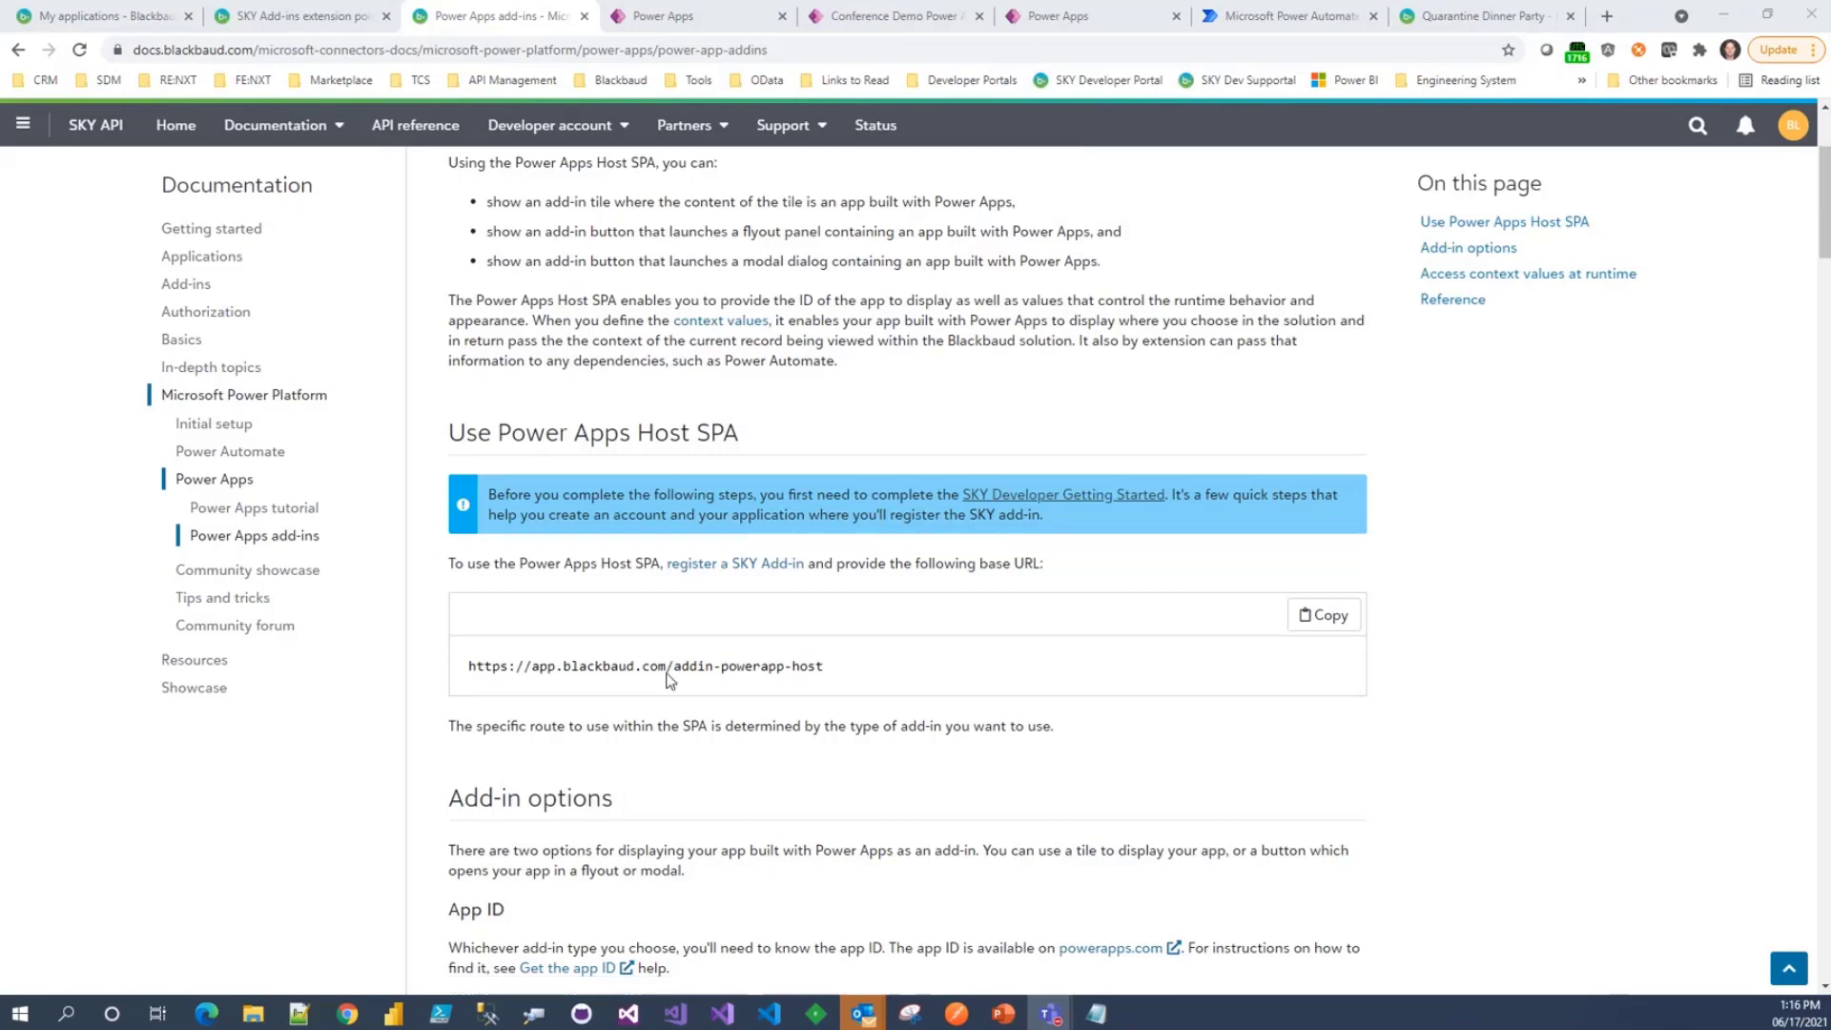
{"action": "scroll", "coordinate": [668, 682], "scroll_direction": "down", "scroll_amount": 1}
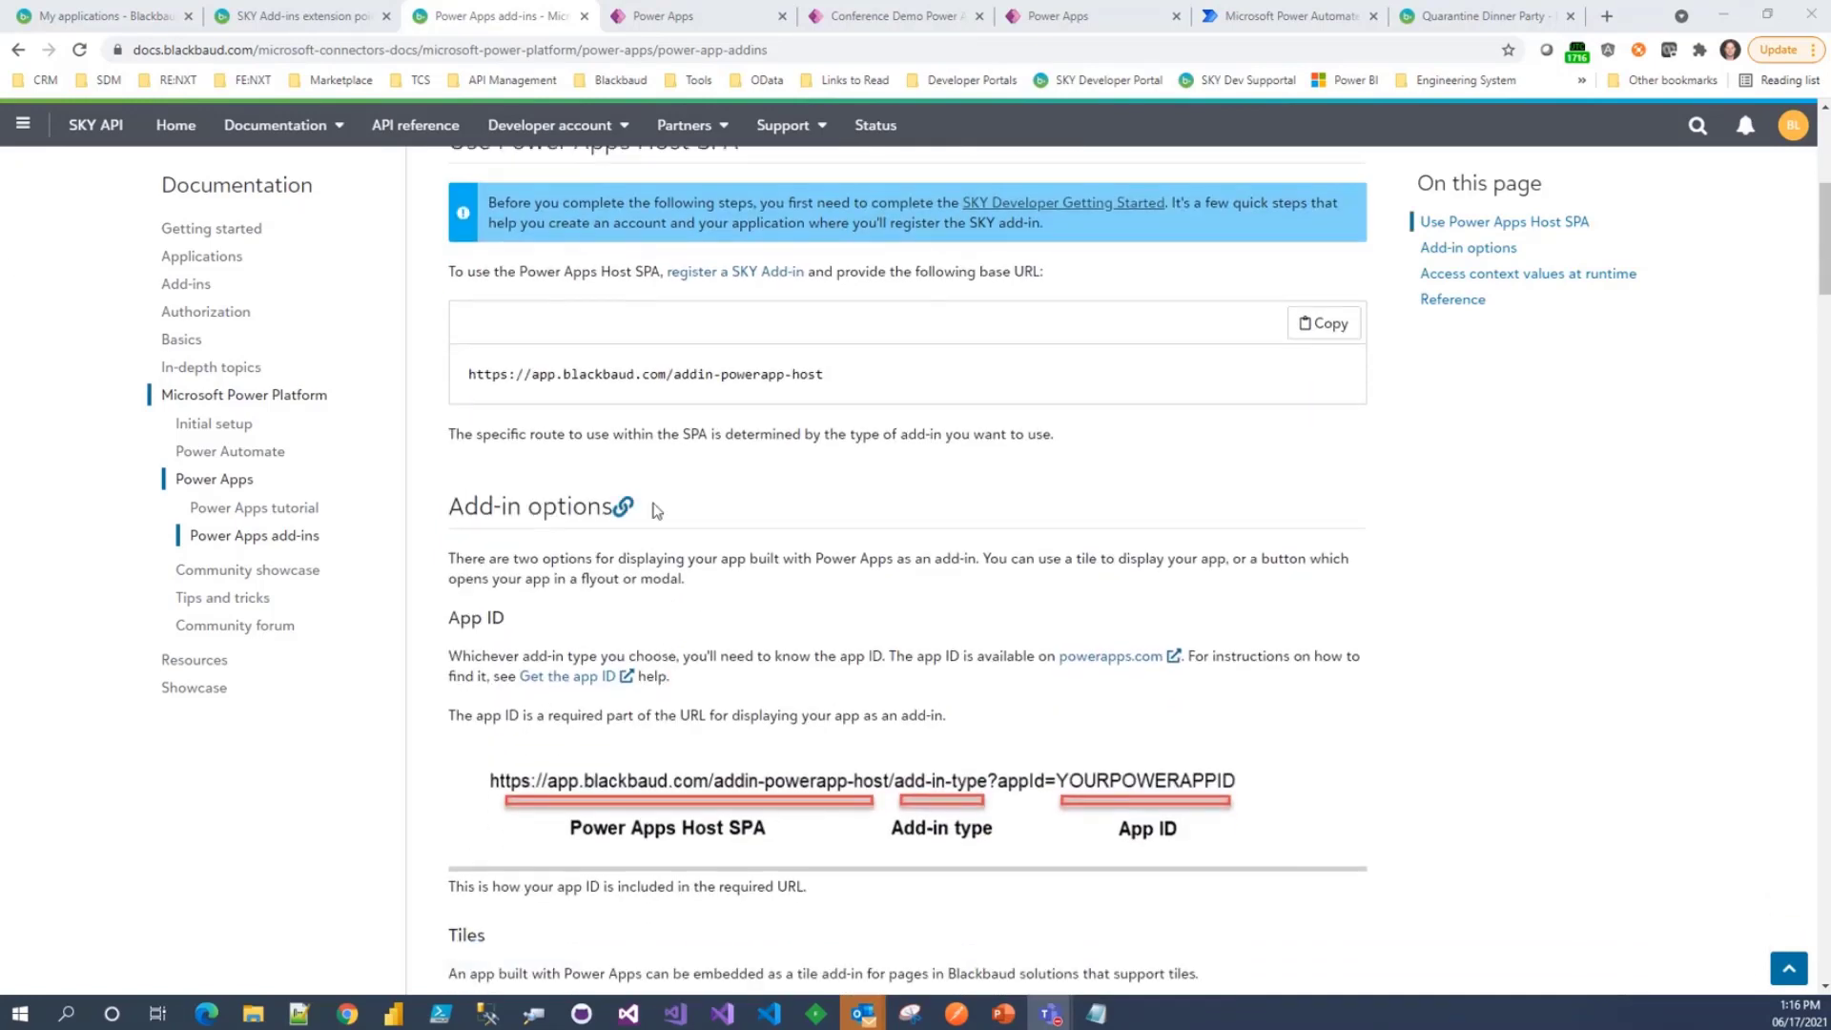
{"action": "scroll", "coordinate": [656, 511], "scroll_direction": "down", "scroll_amount": 1}
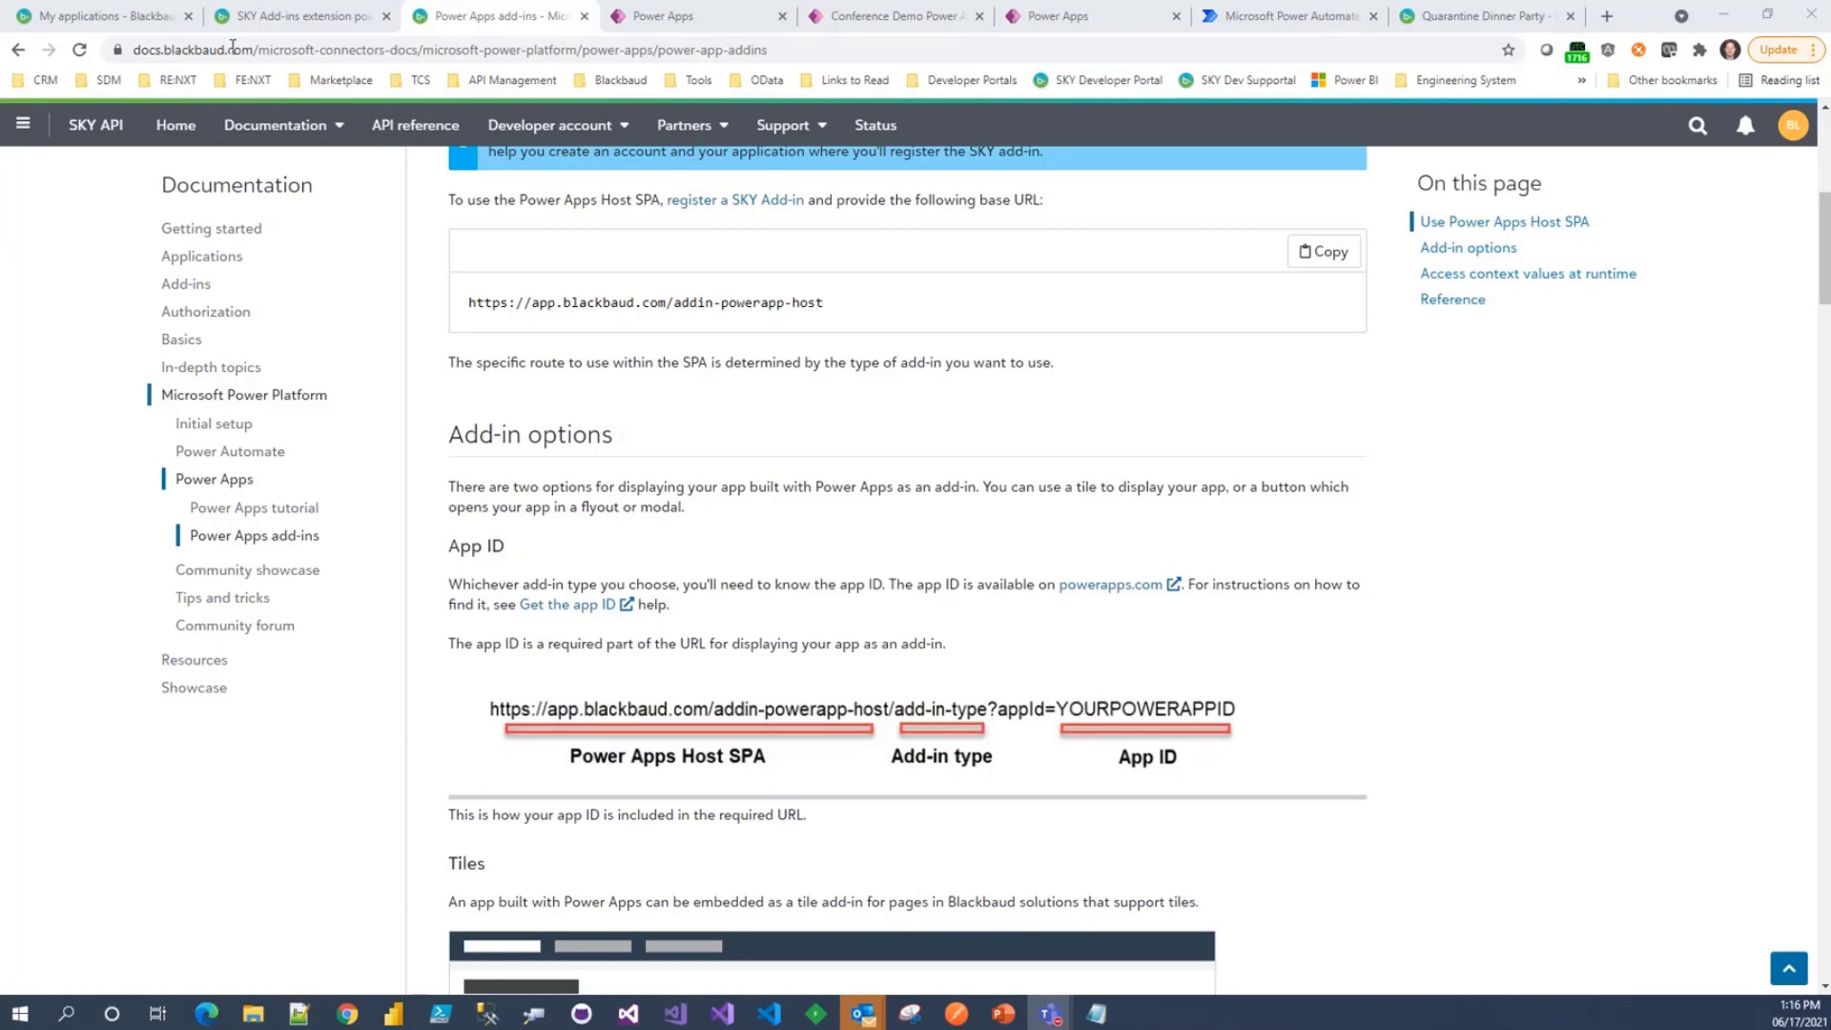
{"action": "left_click", "coordinate": [113, 19]}
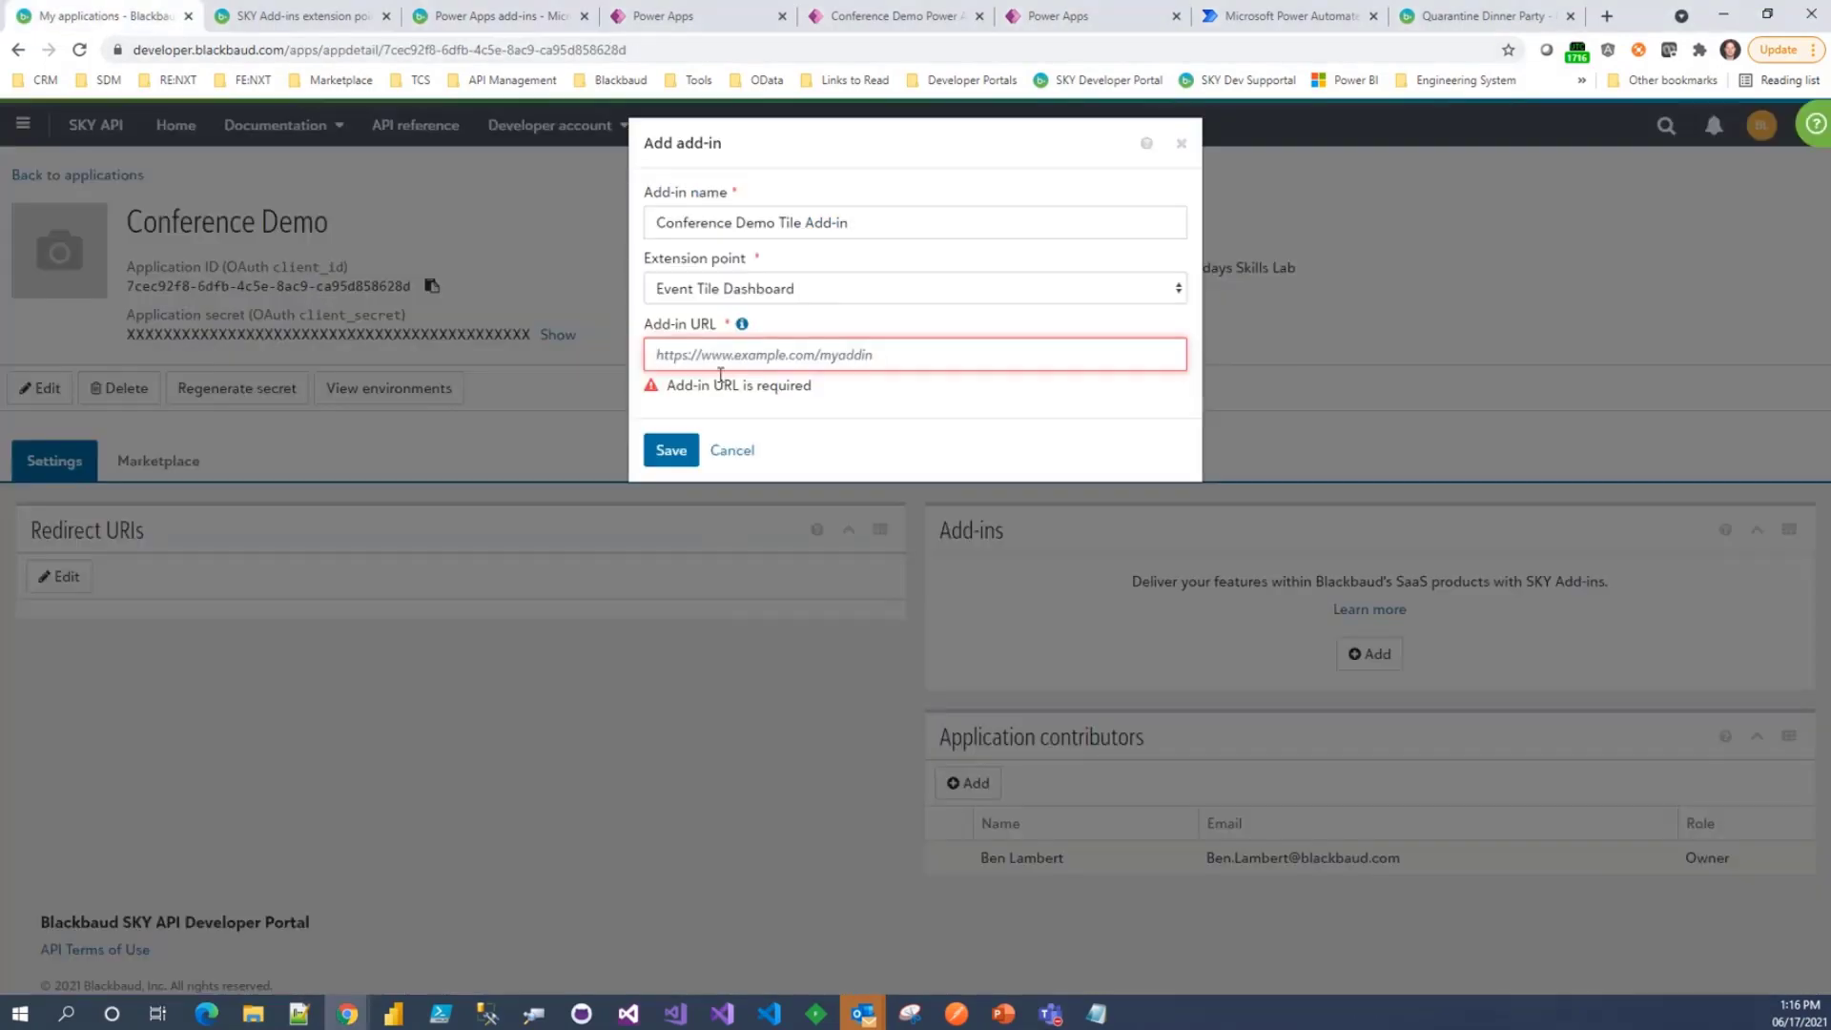
{"action": "key", "text": "ctrl+v"}
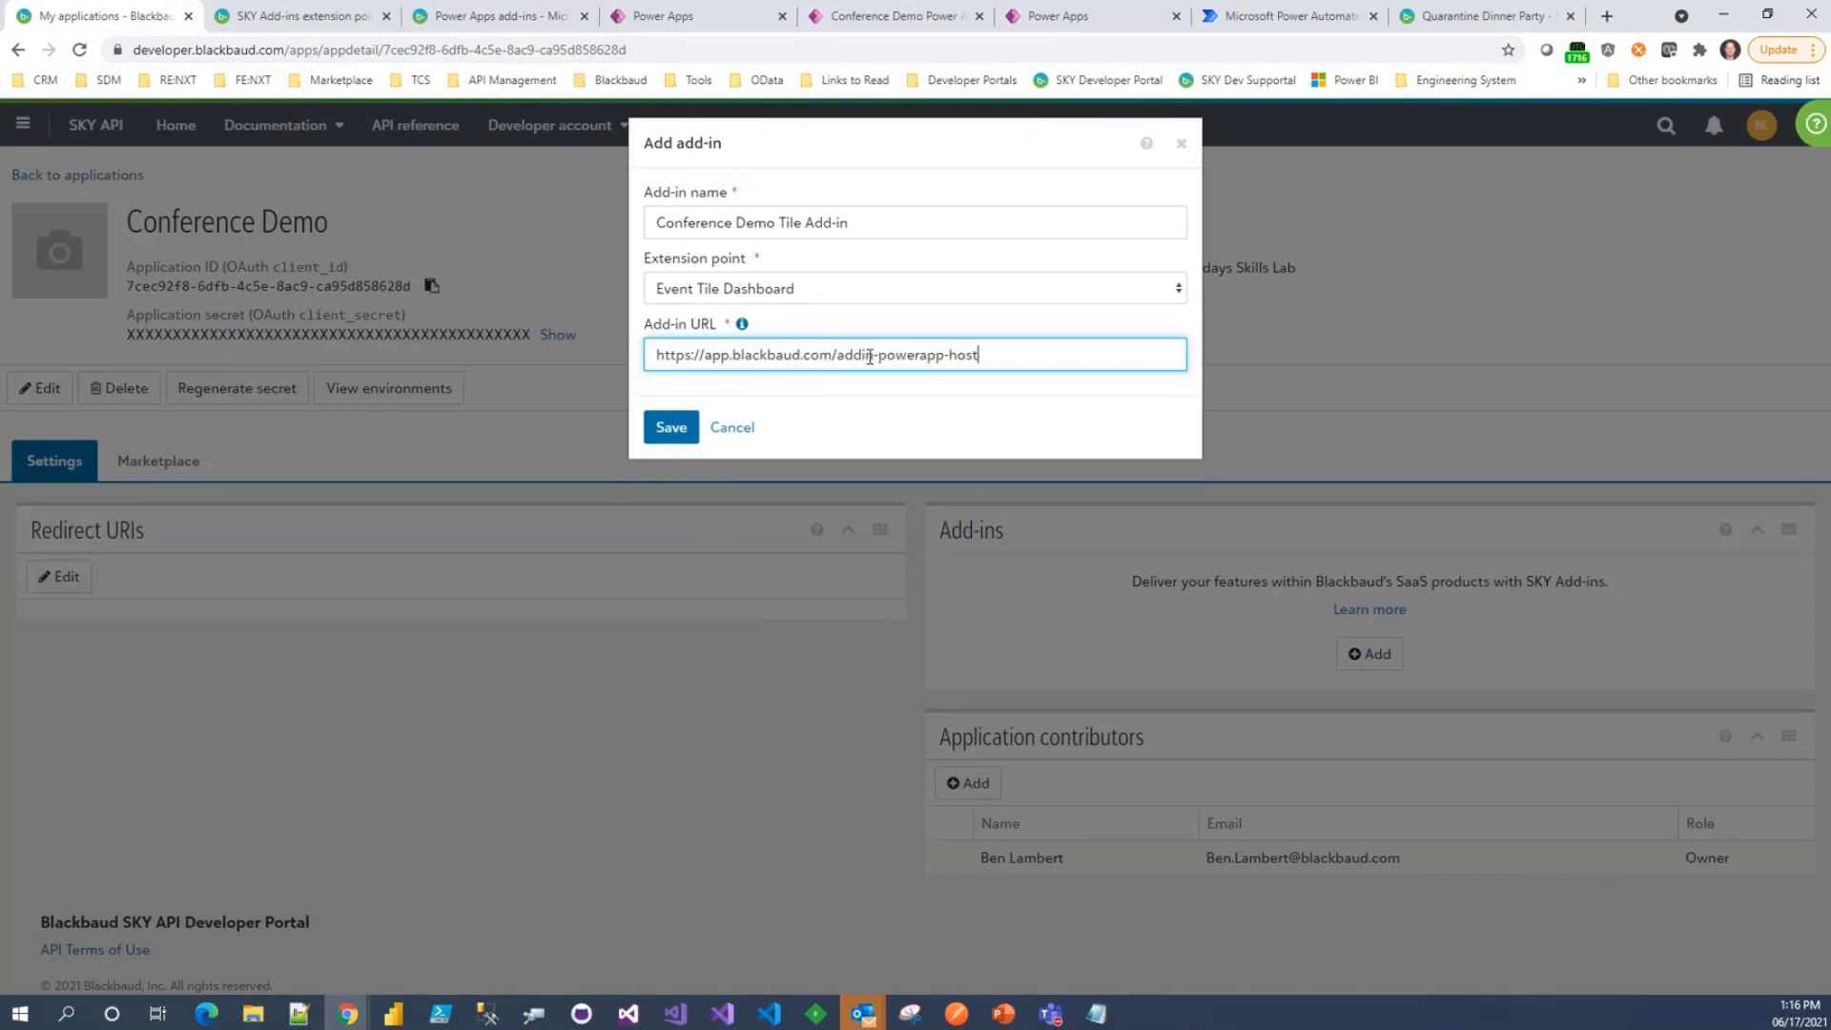
{"action": "type", "text": "/tile?appId=xxx&tenantId"}
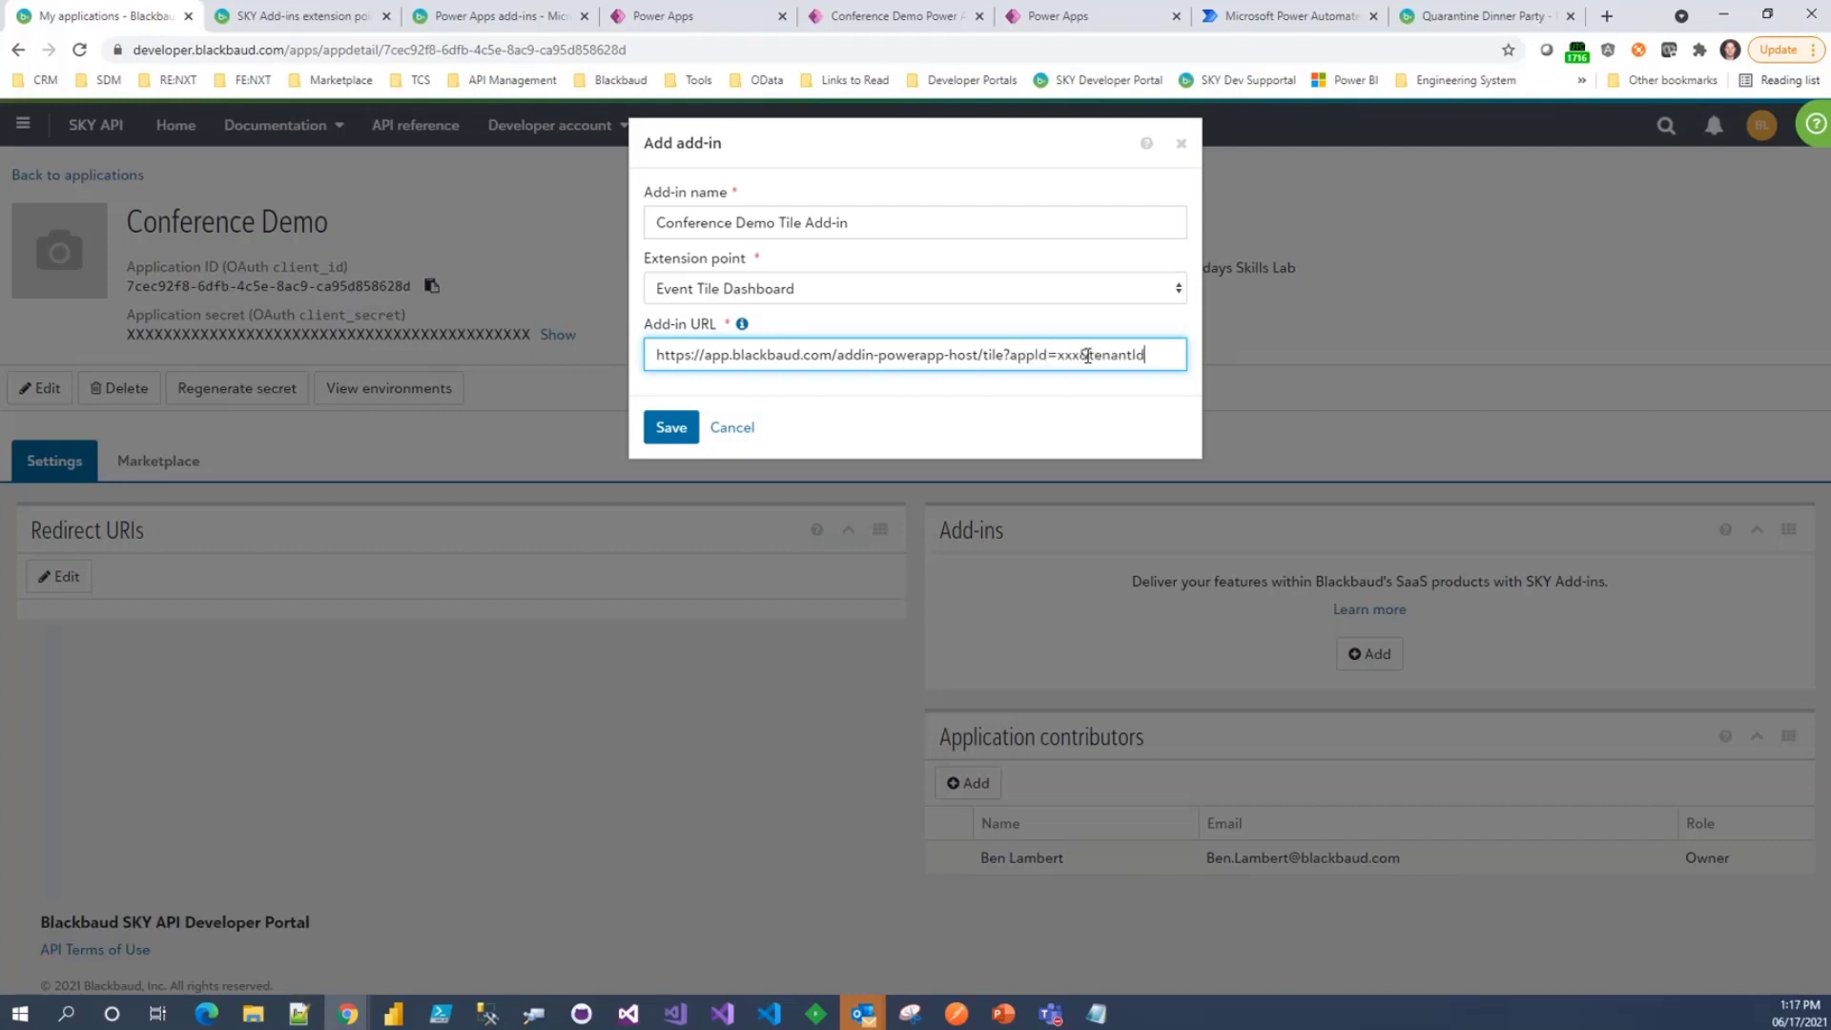
{"action": "type", "text": "=yyy"}
{"action": "key", "text": "ctrl+a"}
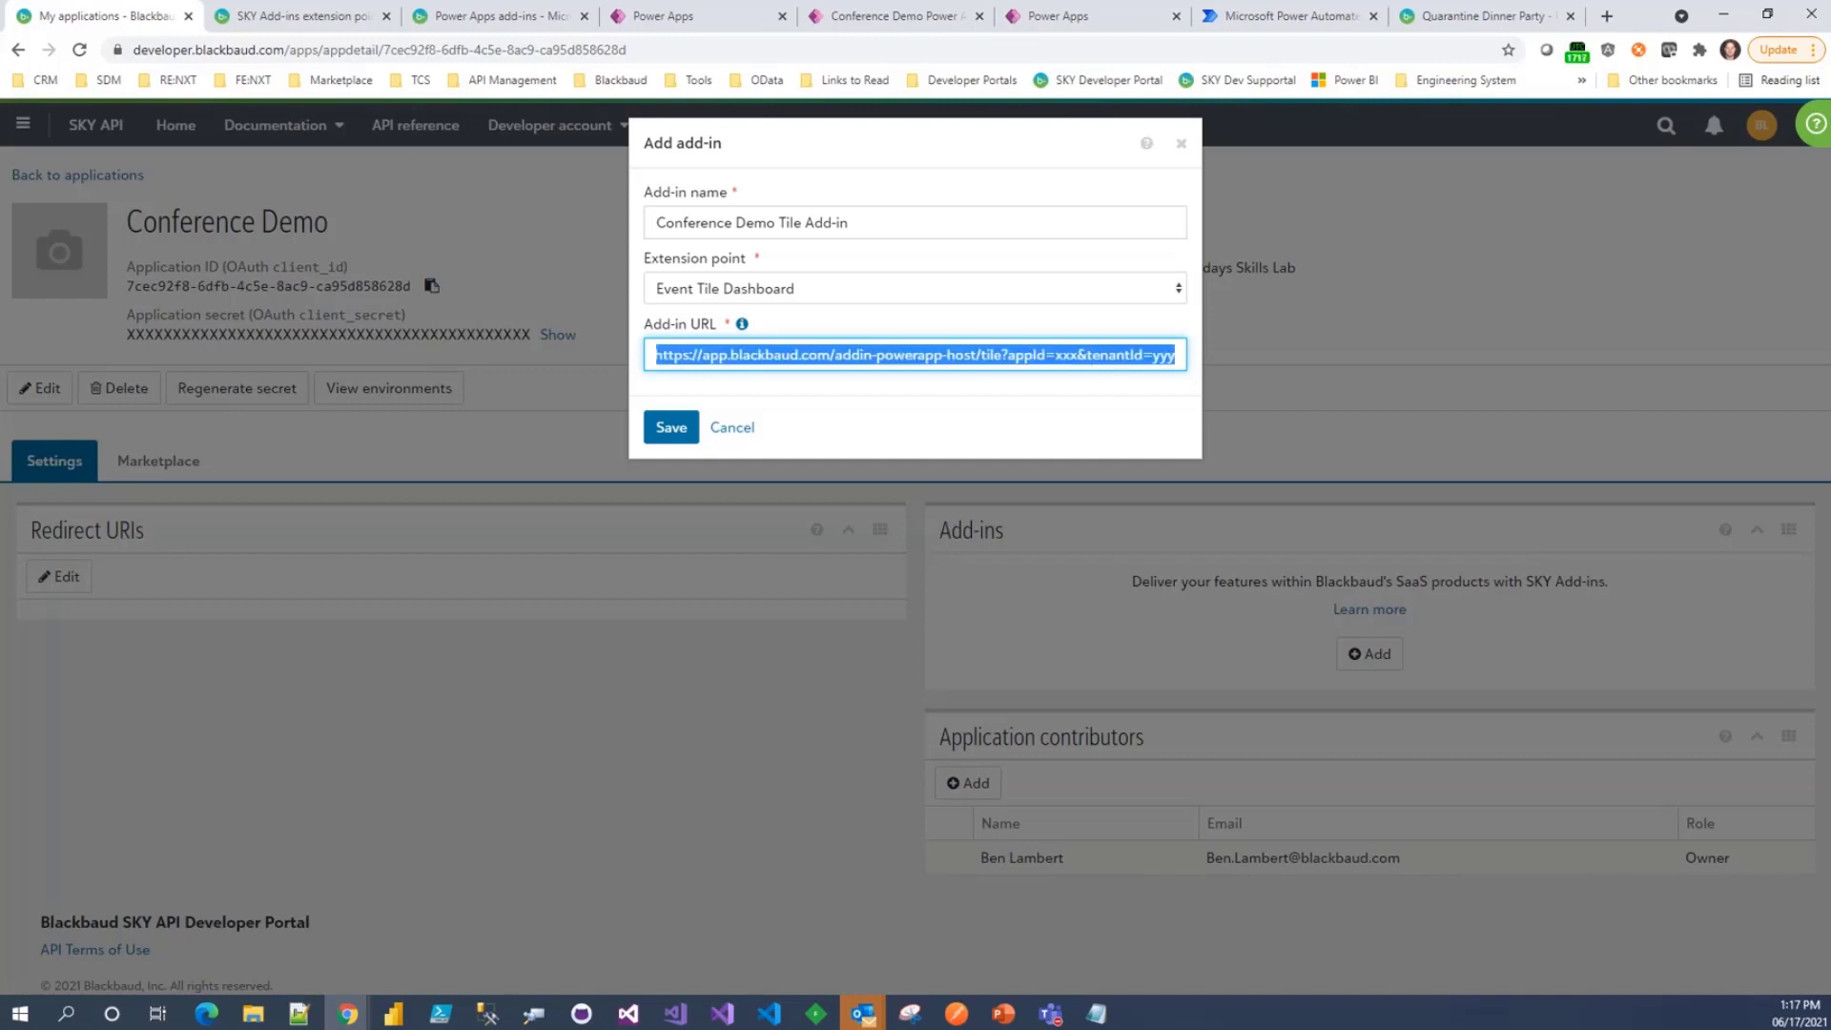
{"action": "key", "text": "alt+Tab"}
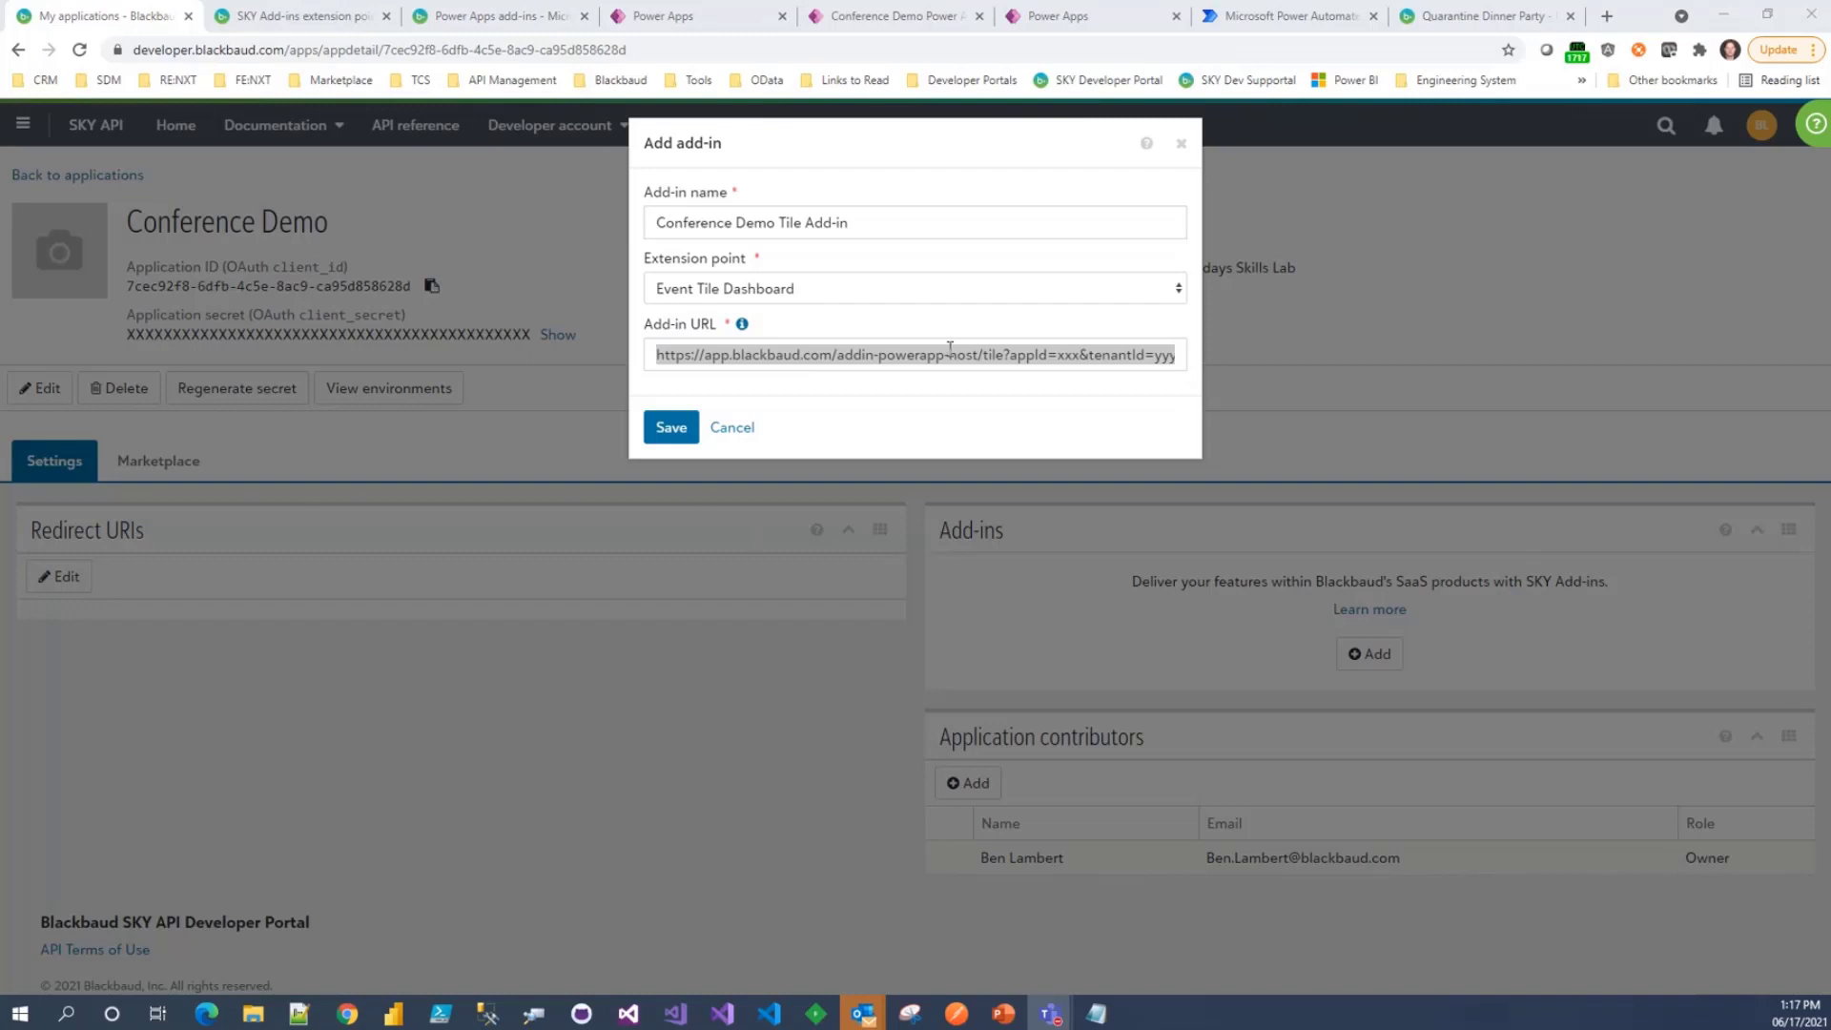
{"action": "left_click", "coordinate": [996, 349]}
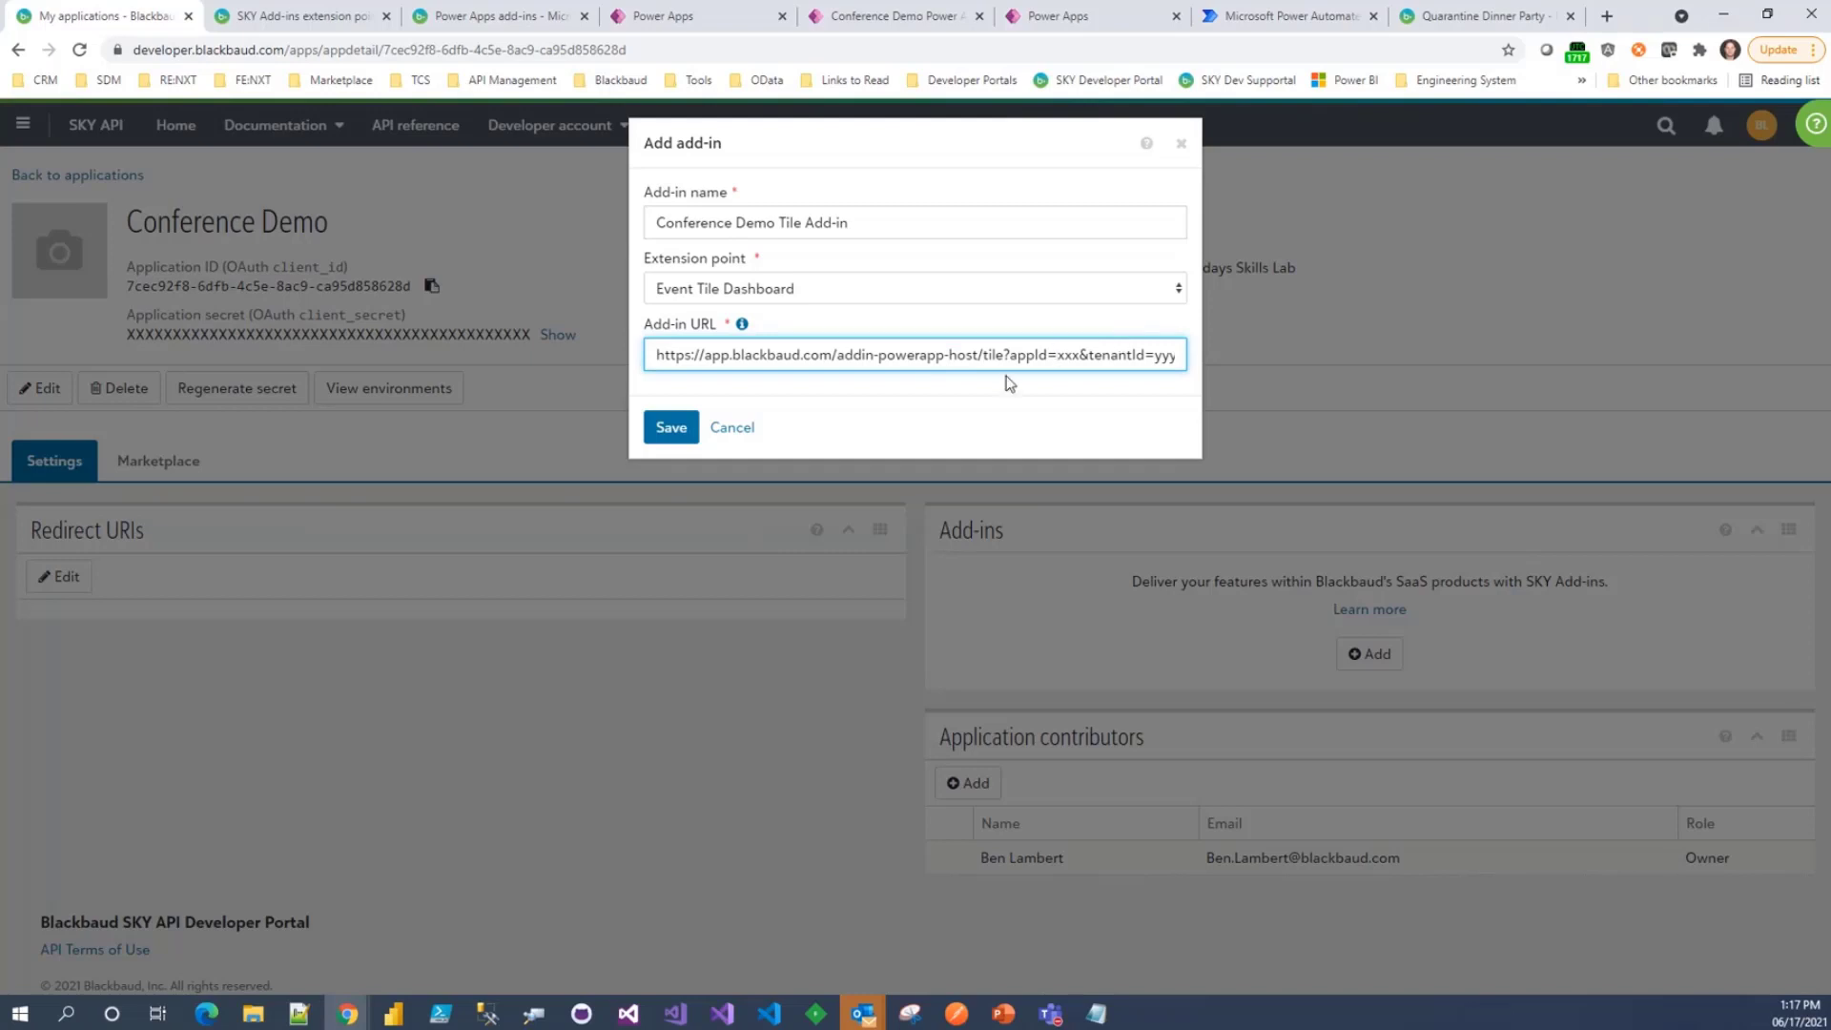
- Copy the app ID portion of the app's web link in the Notepad document
{"action": "left_click", "coordinate": [1066, 13]}
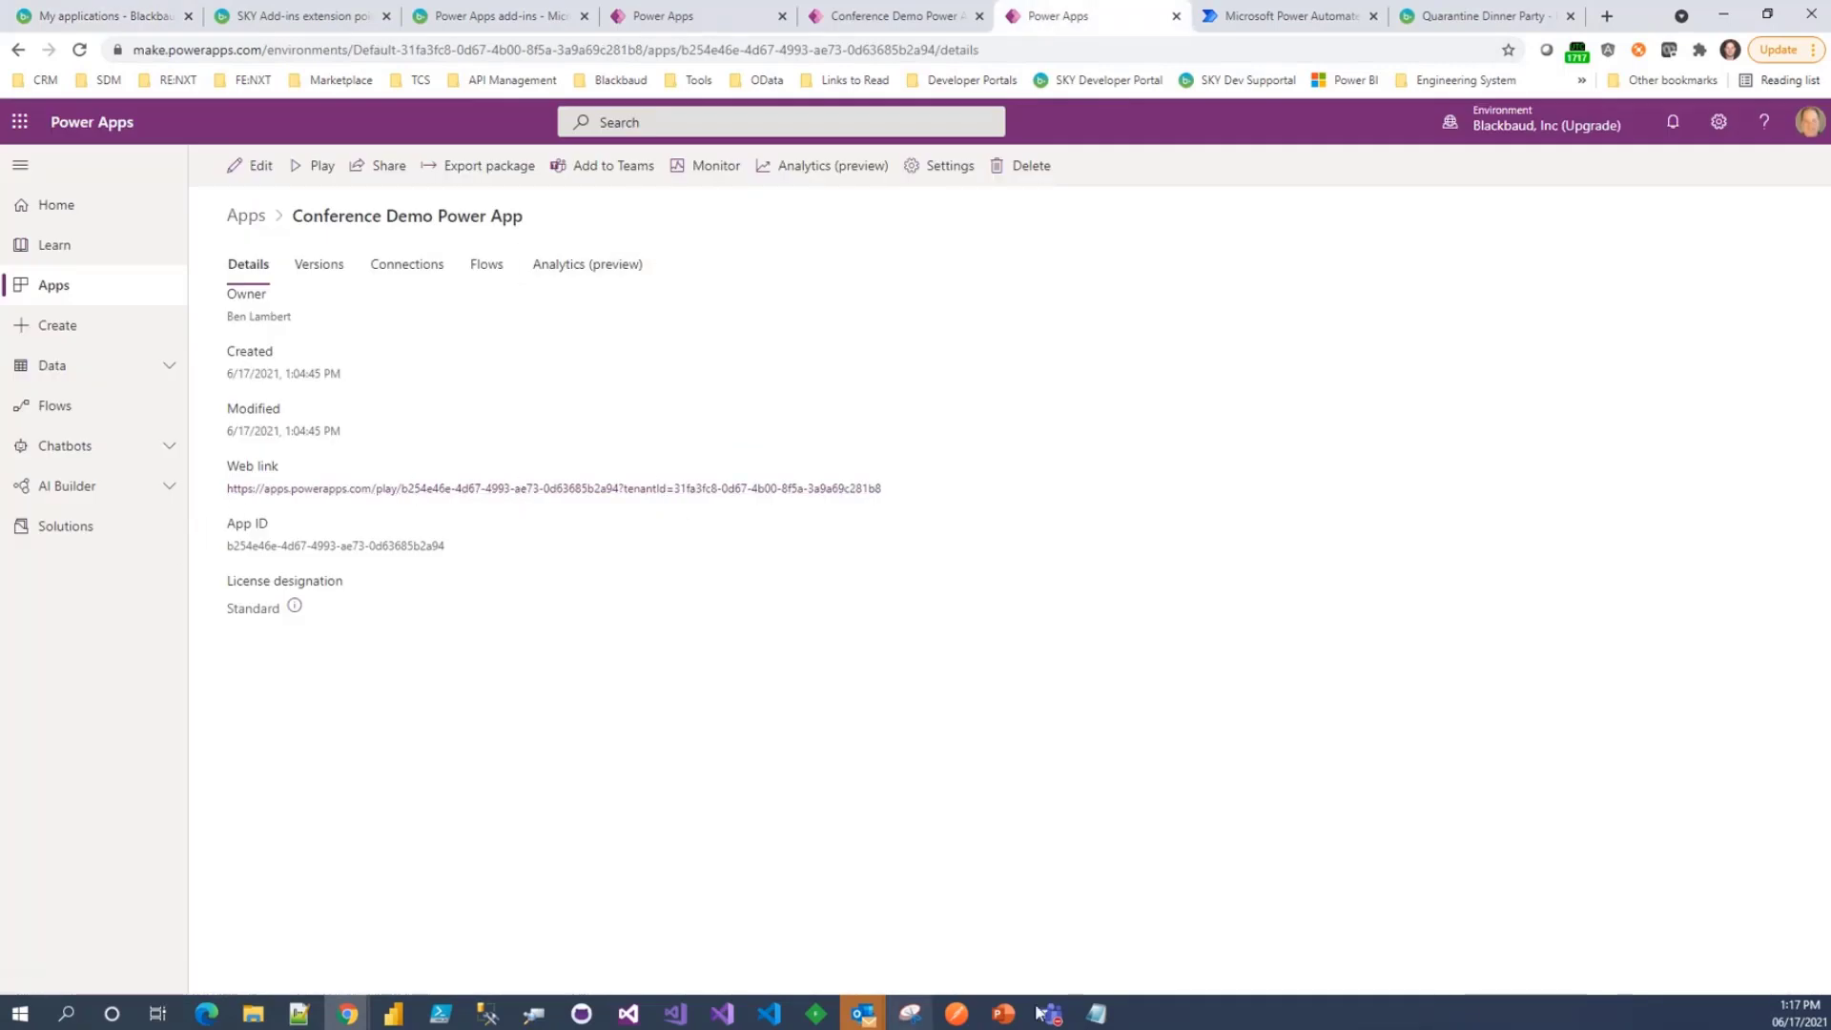
{"action": "left_click", "coordinate": [1097, 1013]}
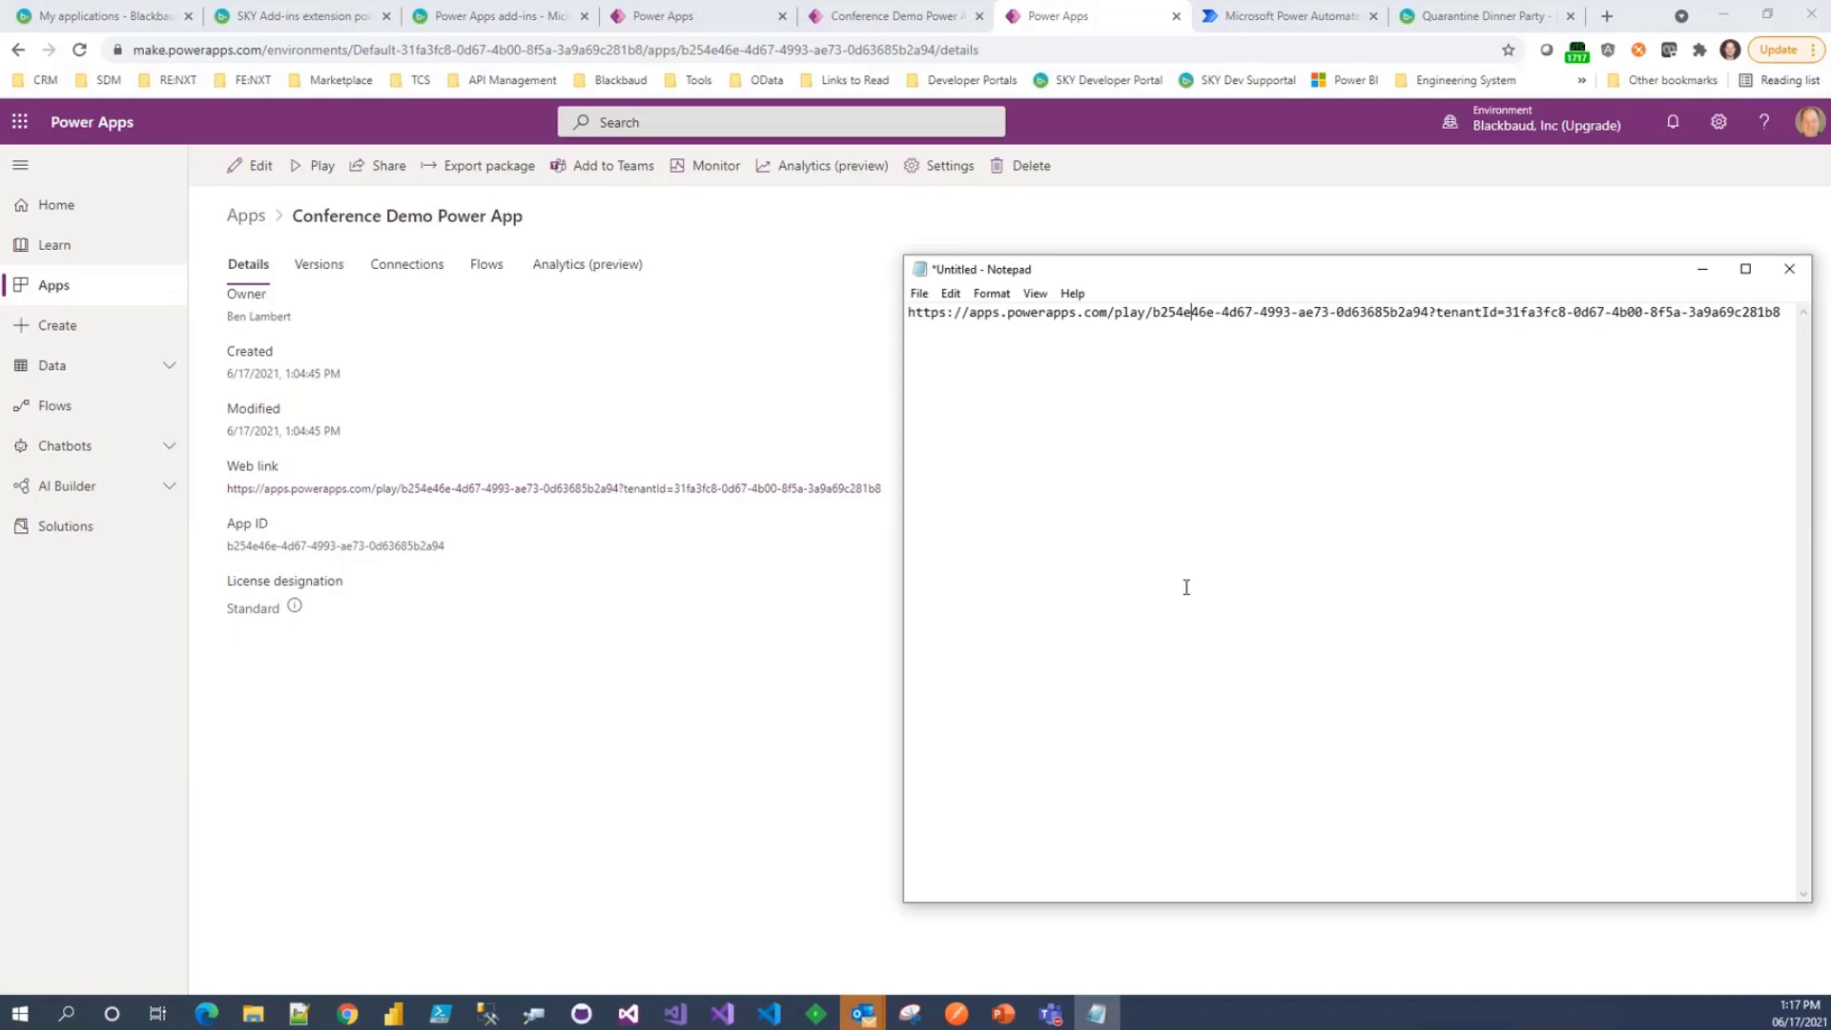
{"action": "key", "text": "Left"}
{"action": "key", "text": "Left"}
{"action": "key", "text": "Left"}
{"action": "key", "text": "Left"}
{"action": "key", "text": "shift+Right"}
{"action": "key", "text": "shift+Right"}
{"action": "key", "text": "shift+Right"}
{"action": "key", "text": "shift+Right"}
{"action": "key", "text": "shift+Right"}
{"action": "key", "text": "shift+Right"}
{"action": "key", "text": "shift+Right"}
{"action": "key", "text": "shift+Right"}
{"action": "key", "text": "shift+Right"}
{"action": "key", "text": "shift+Right"}
{"action": "key", "text": "shift+Right"}
{"action": "key", "text": "shift+Right"}
{"action": "key", "text": "shift+Right"}
{"action": "key", "text": "shift+Right"}
{"action": "key", "text": "shift+Right"}
{"action": "key", "text": "shift+Right"}
{"action": "key", "text": "shift+Right"}
{"action": "key", "text": "shift+Right"}
{"action": "key", "text": "shift+Right"}
{"action": "key", "text": "shift+Right"}
{"action": "key", "text": "shift+Right"}
{"action": "key", "text": "shift+Right"}
{"action": "key", "text": "shift+Right"}
{"action": "key", "text": "shift+Right"}
{"action": "key", "text": "shift+Right"}
{"action": "key", "text": "shift+Right"}
{"action": "key", "text": "shift+Right"}
{"action": "key", "text": "shift+Right"}
{"action": "key", "text": "shift+Right"}
{"action": "key", "text": "shift+Right"}
{"action": "key", "text": "shift+Right"}
{"action": "key", "text": "shift+Right"}
{"action": "key", "text": "shift+Right"}
{"action": "key", "text": "shift+Right"}
{"action": "key", "text": "shift+Right"}
{"action": "key", "text": "ctrl+c"}
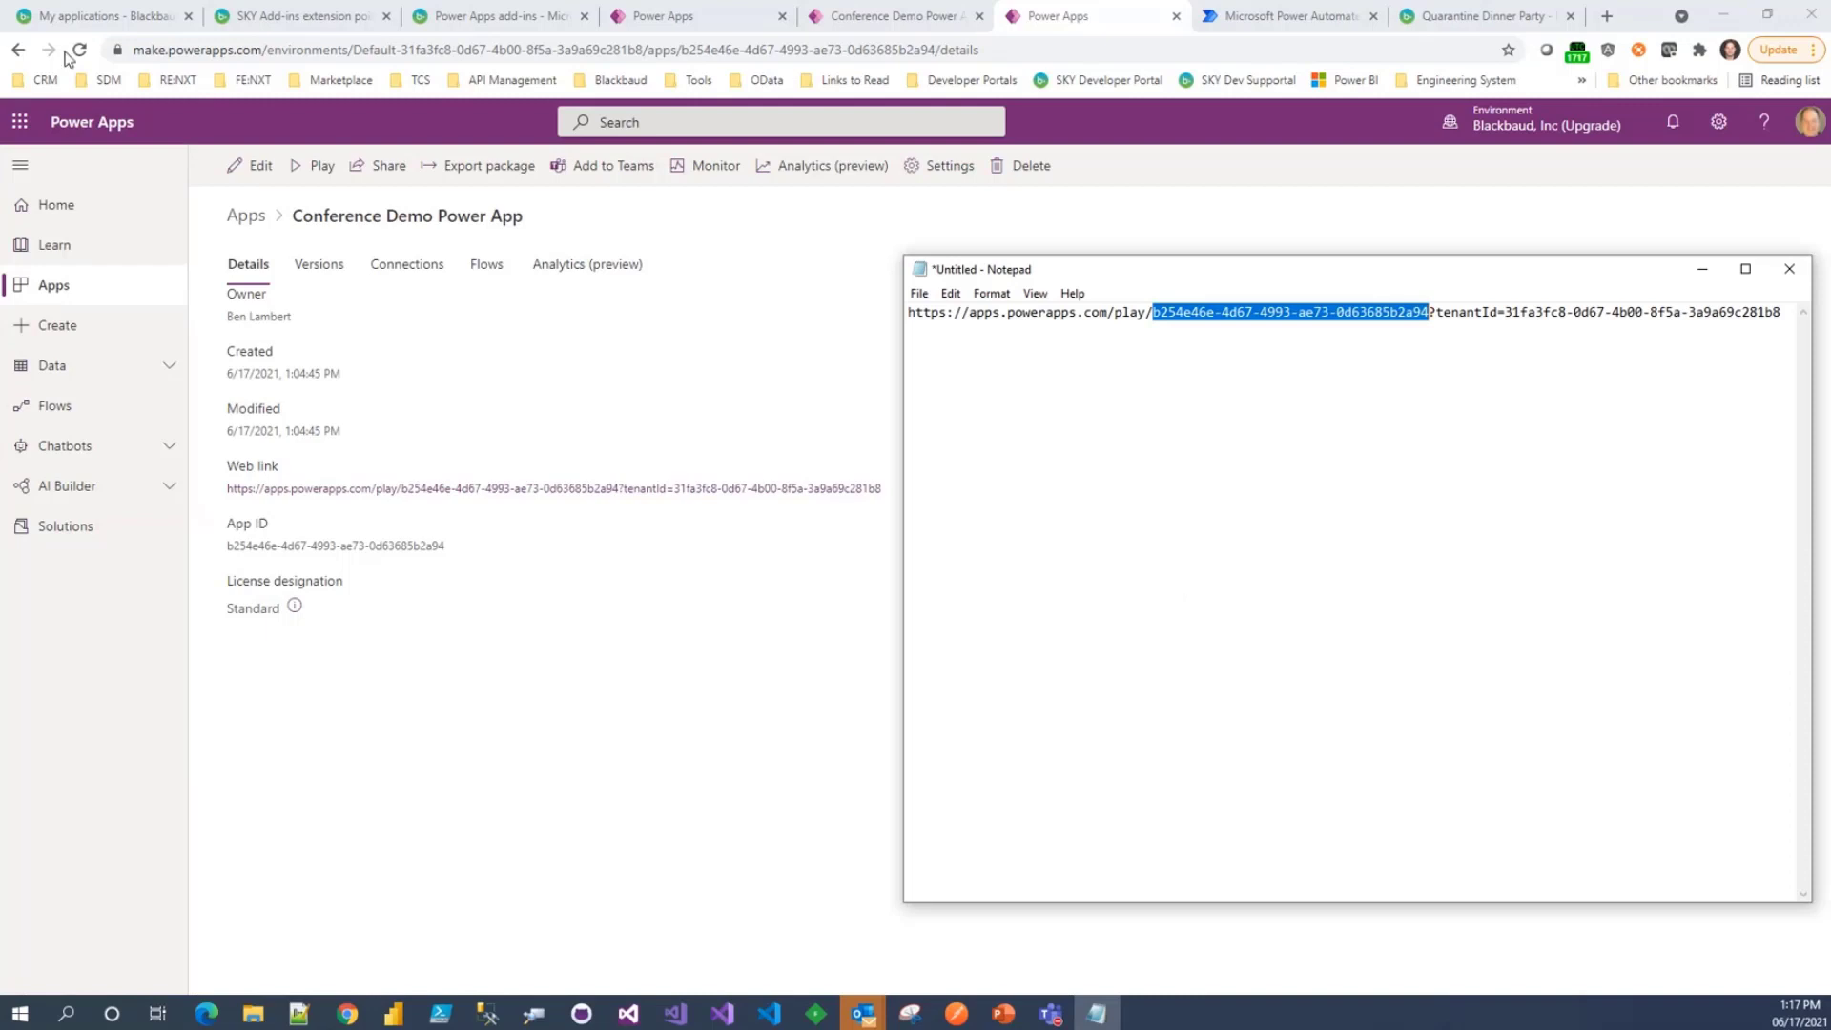
- Replace the xxx placeholder in the add-in URL with the copied app ID
{"action": "left_click", "coordinate": [92, 18]}
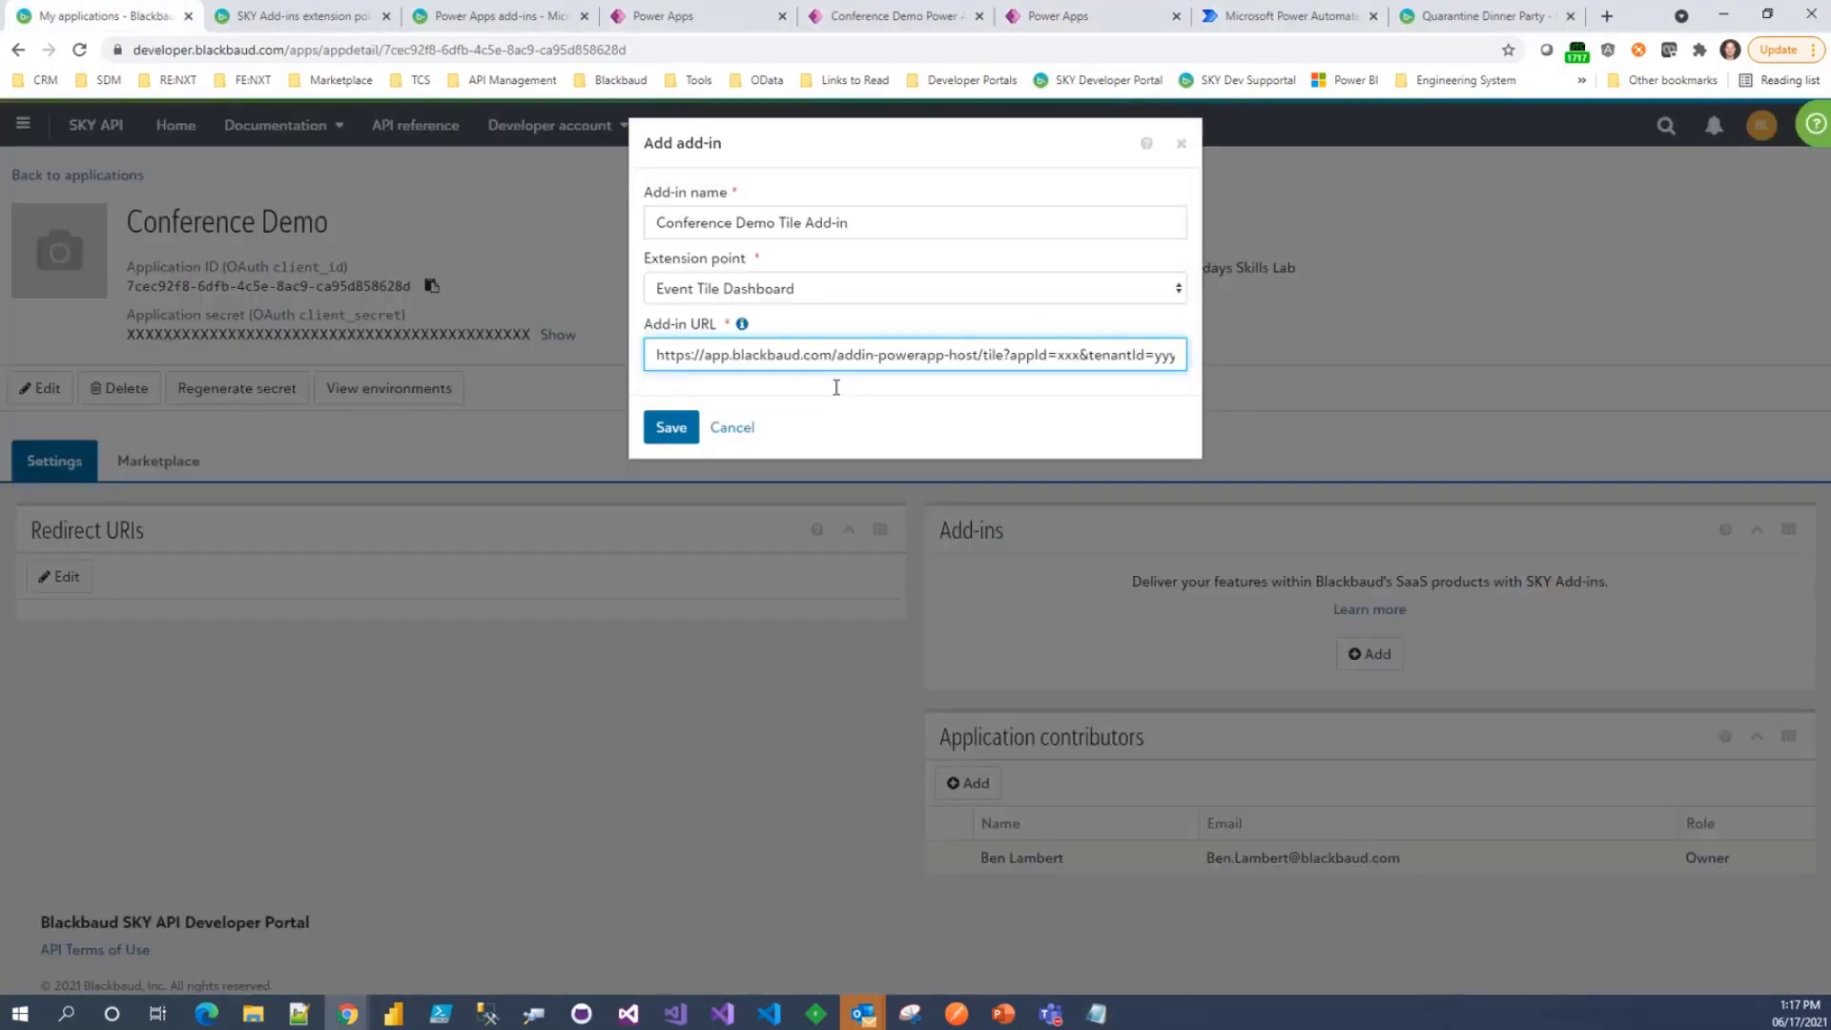
{"action": "key", "text": "shift+Right"}
{"action": "key", "text": "shift+Right"}
{"action": "key", "text": "shift+Right"}
{"action": "key", "text": "ctrl+v"}
- Copy the tenant ID portion of the app's web link in the Notepad document
{"action": "key", "text": "shift+Left"}
{"action": "key", "text": "shift+Left"}
{"action": "key", "text": "shift+Left"}
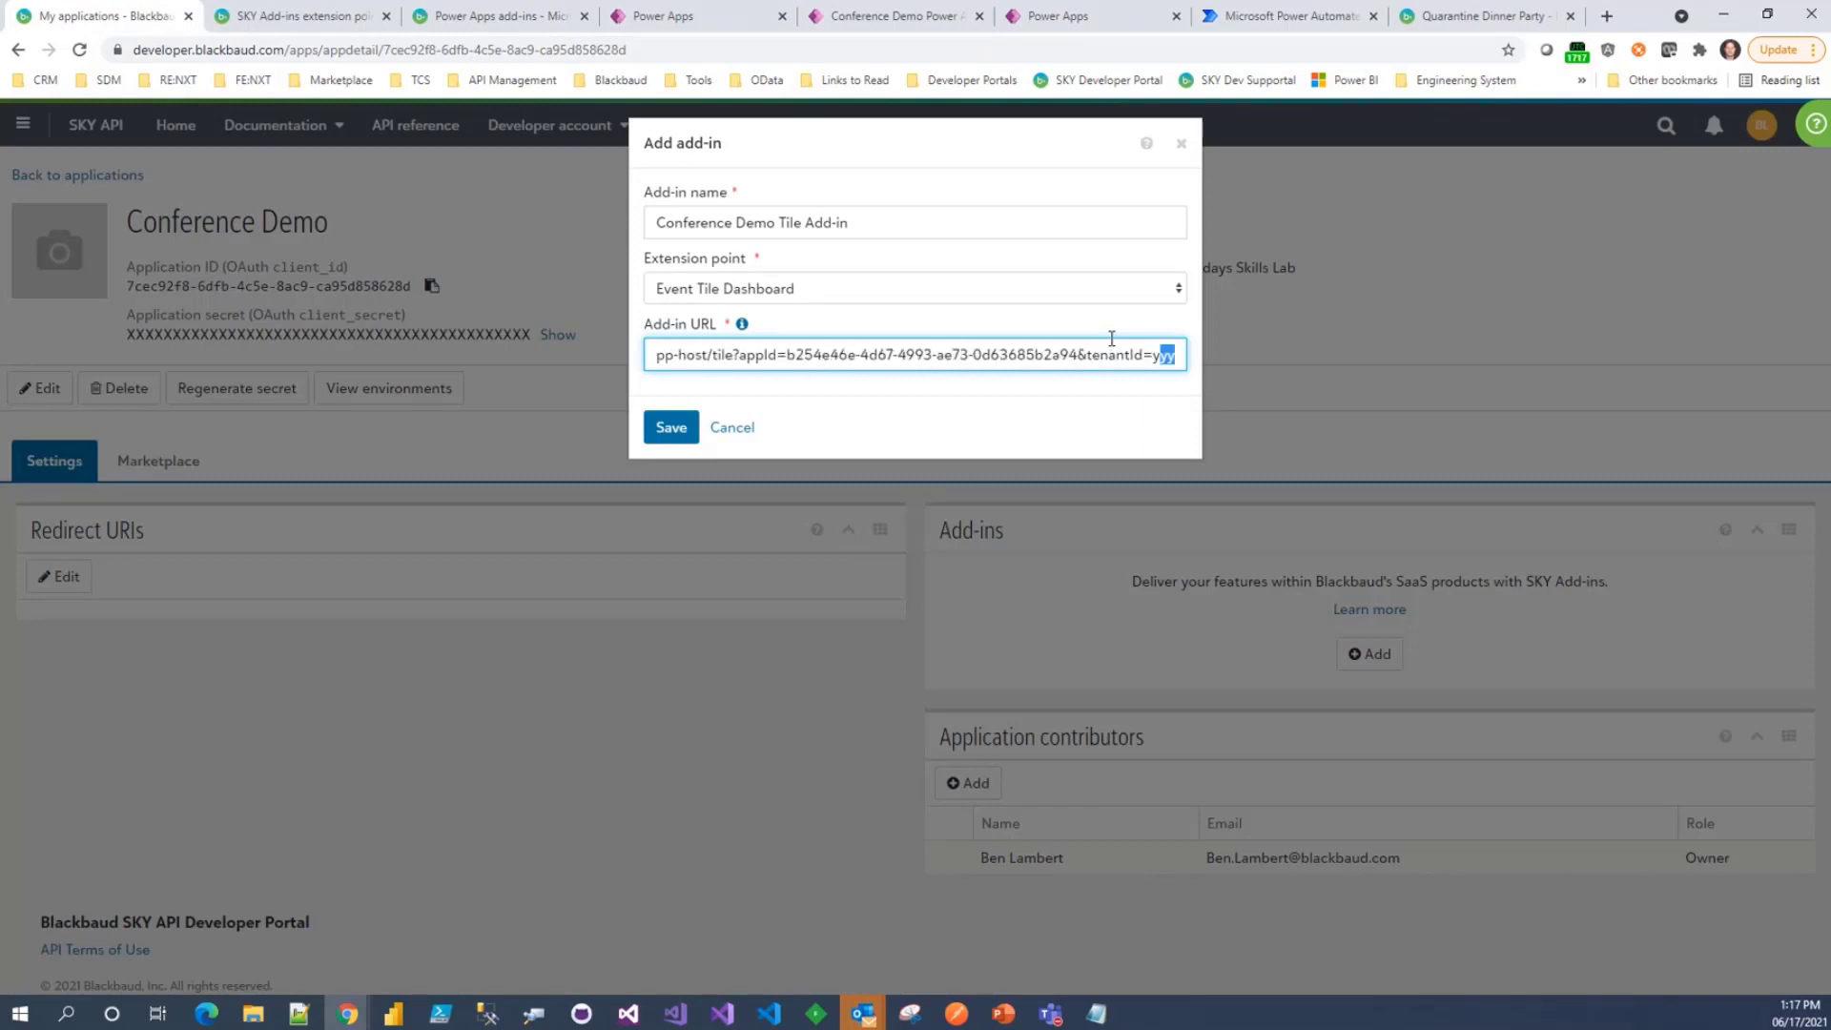
{"action": "key", "text": "alt+Tab"}
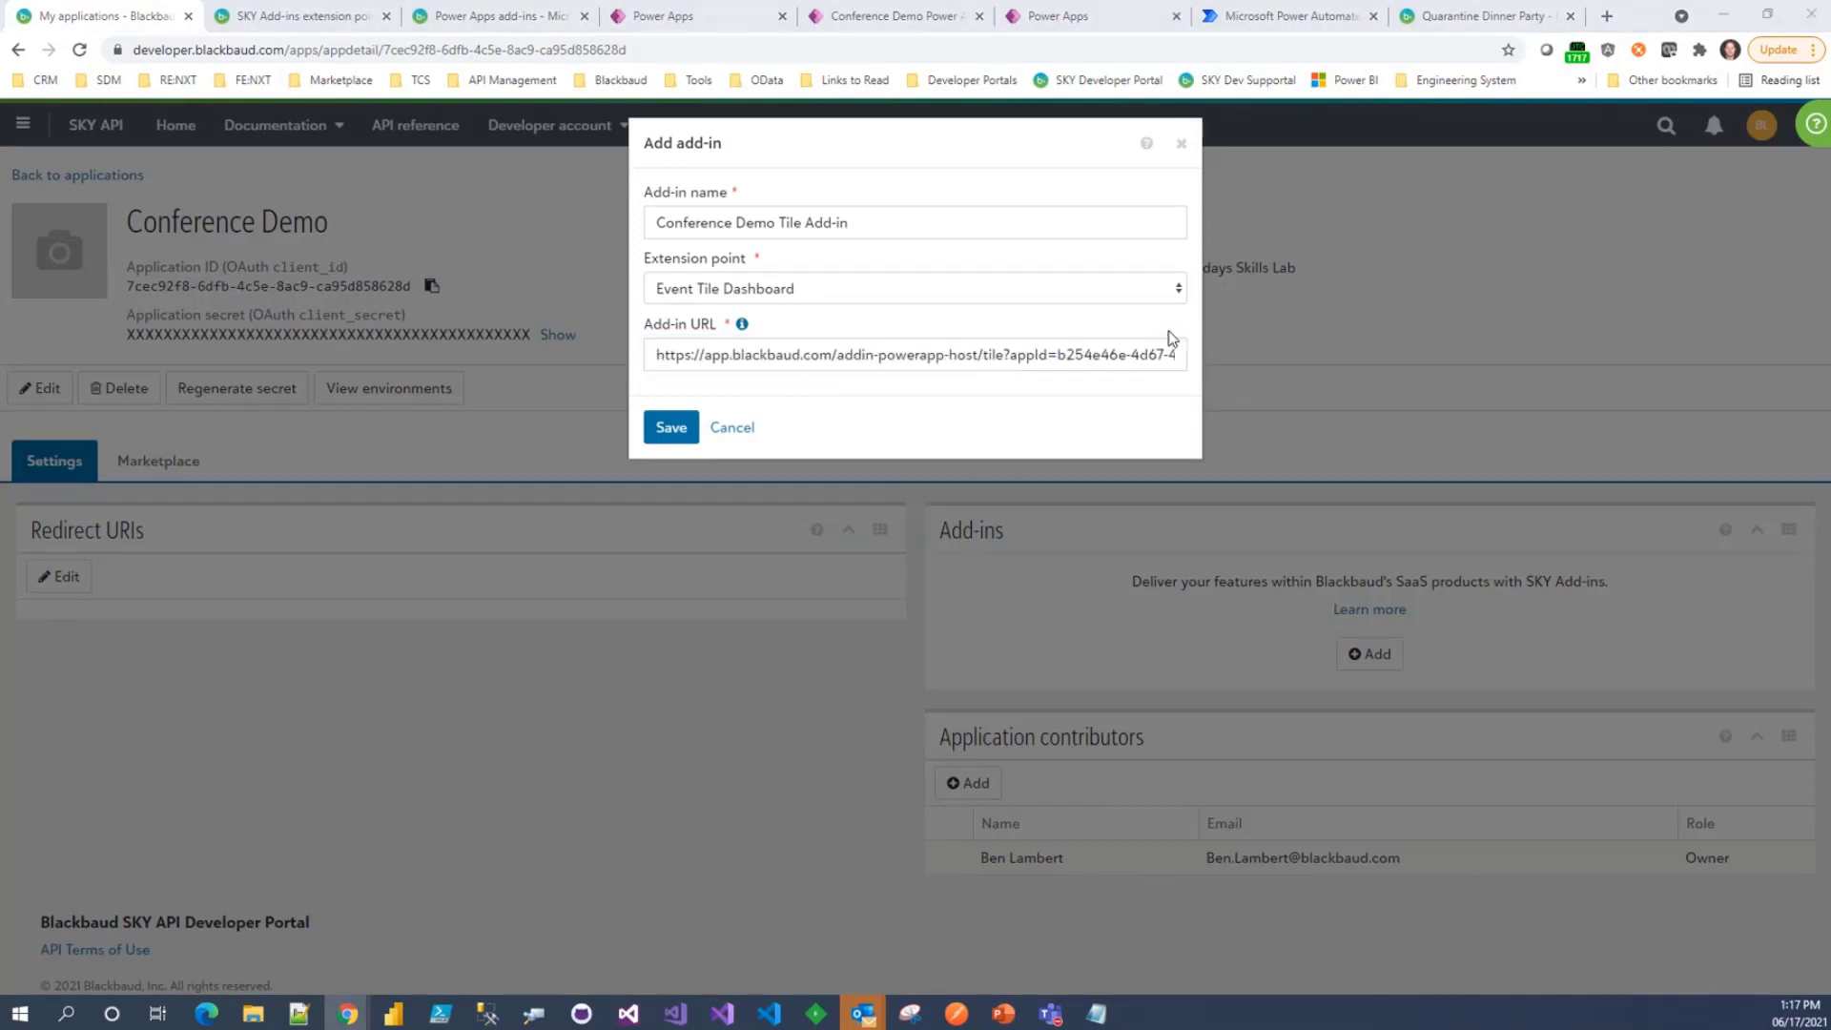
{"action": "left_click", "coordinate": [1170, 331]}
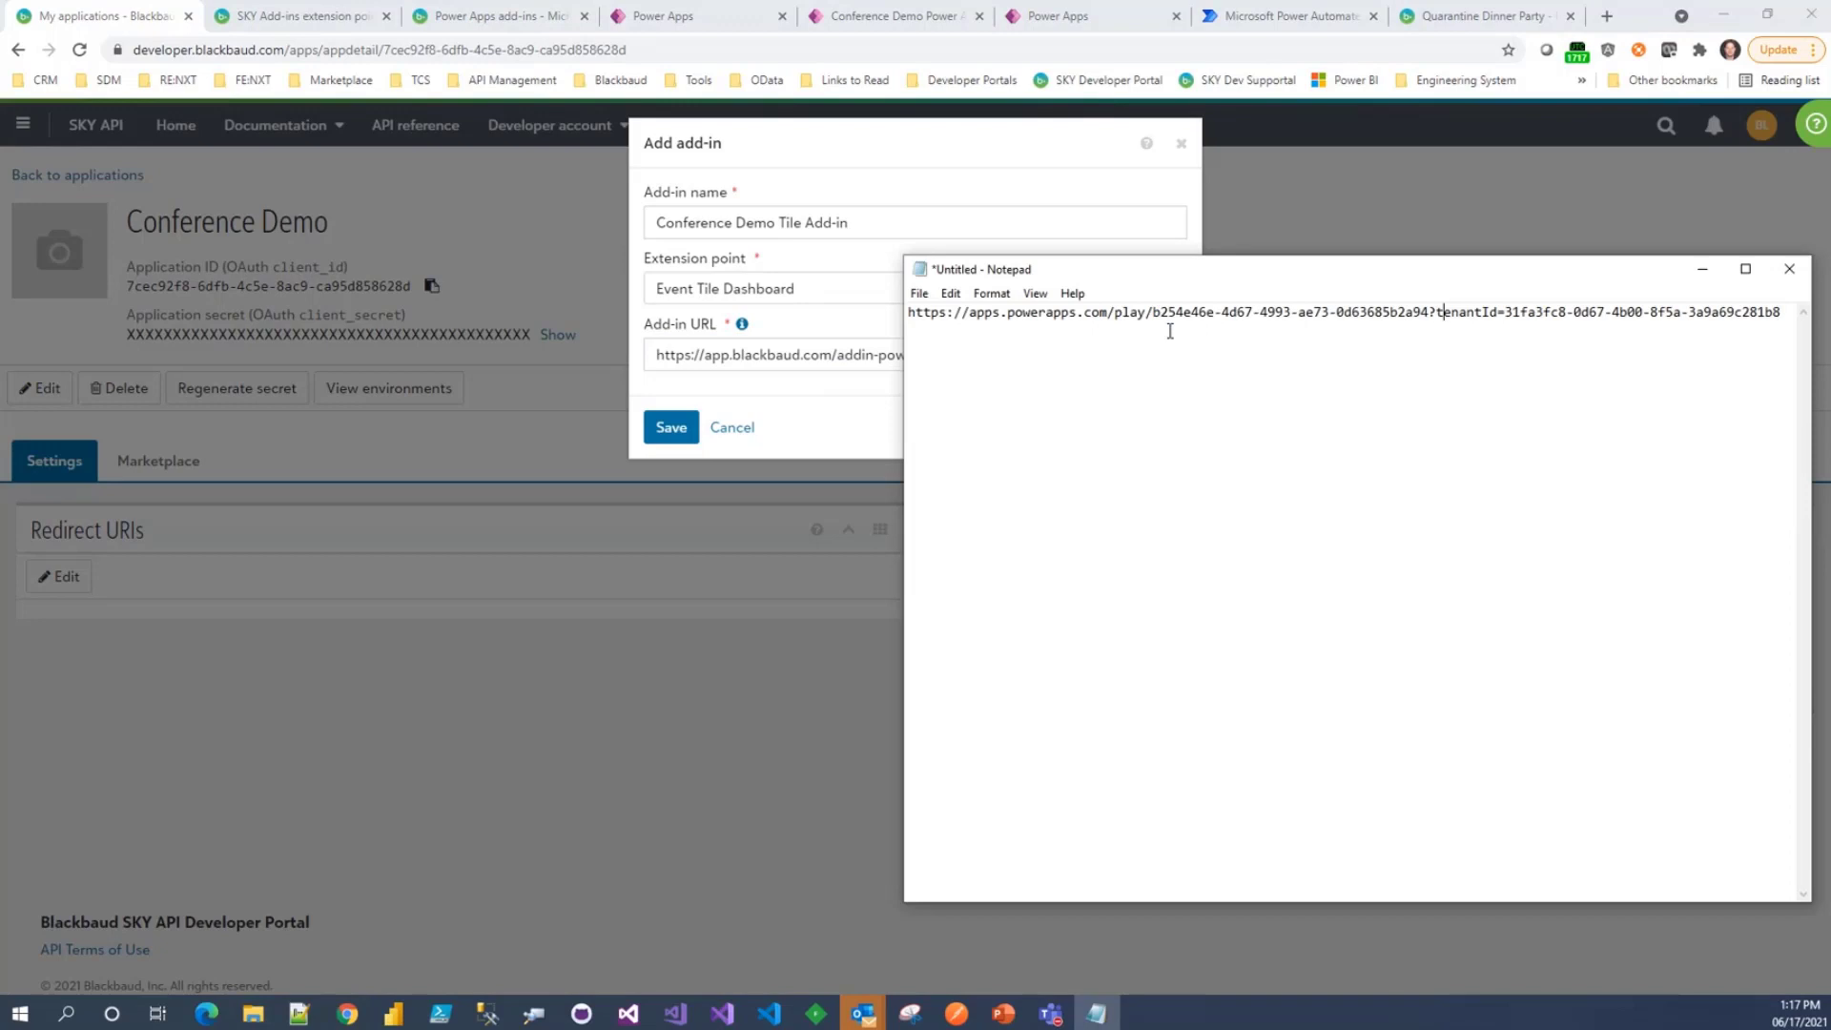
{"action": "key", "text": "Right"}
{"action": "key", "text": "Right"}
{"action": "key", "text": "Right"}
{"action": "key", "text": "Right"}
{"action": "key", "text": "Right"}
{"action": "key", "text": "Left"}
{"action": "key", "text": "shift+End"}
{"action": "key", "text": "ctrl+c"}
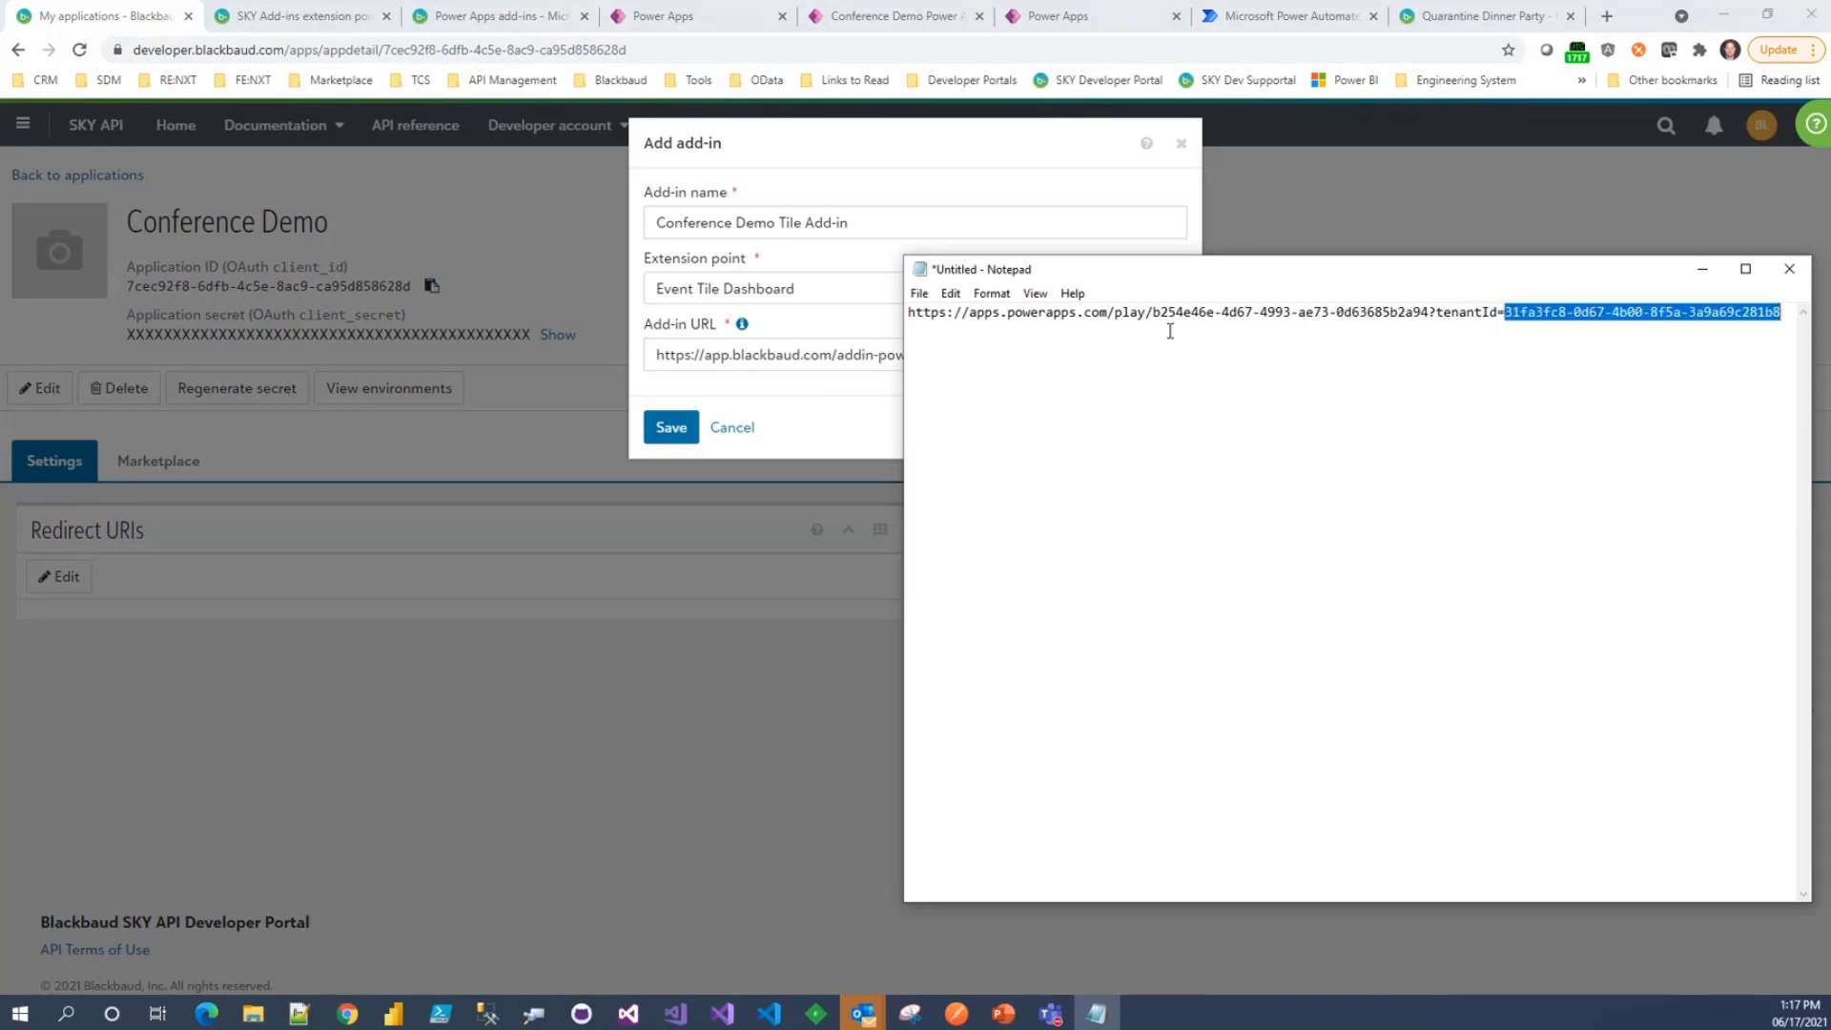
- Replace the yyy placeholder in the add-in URL with the copied tenant ID
{"action": "left_click", "coordinate": [860, 355]}
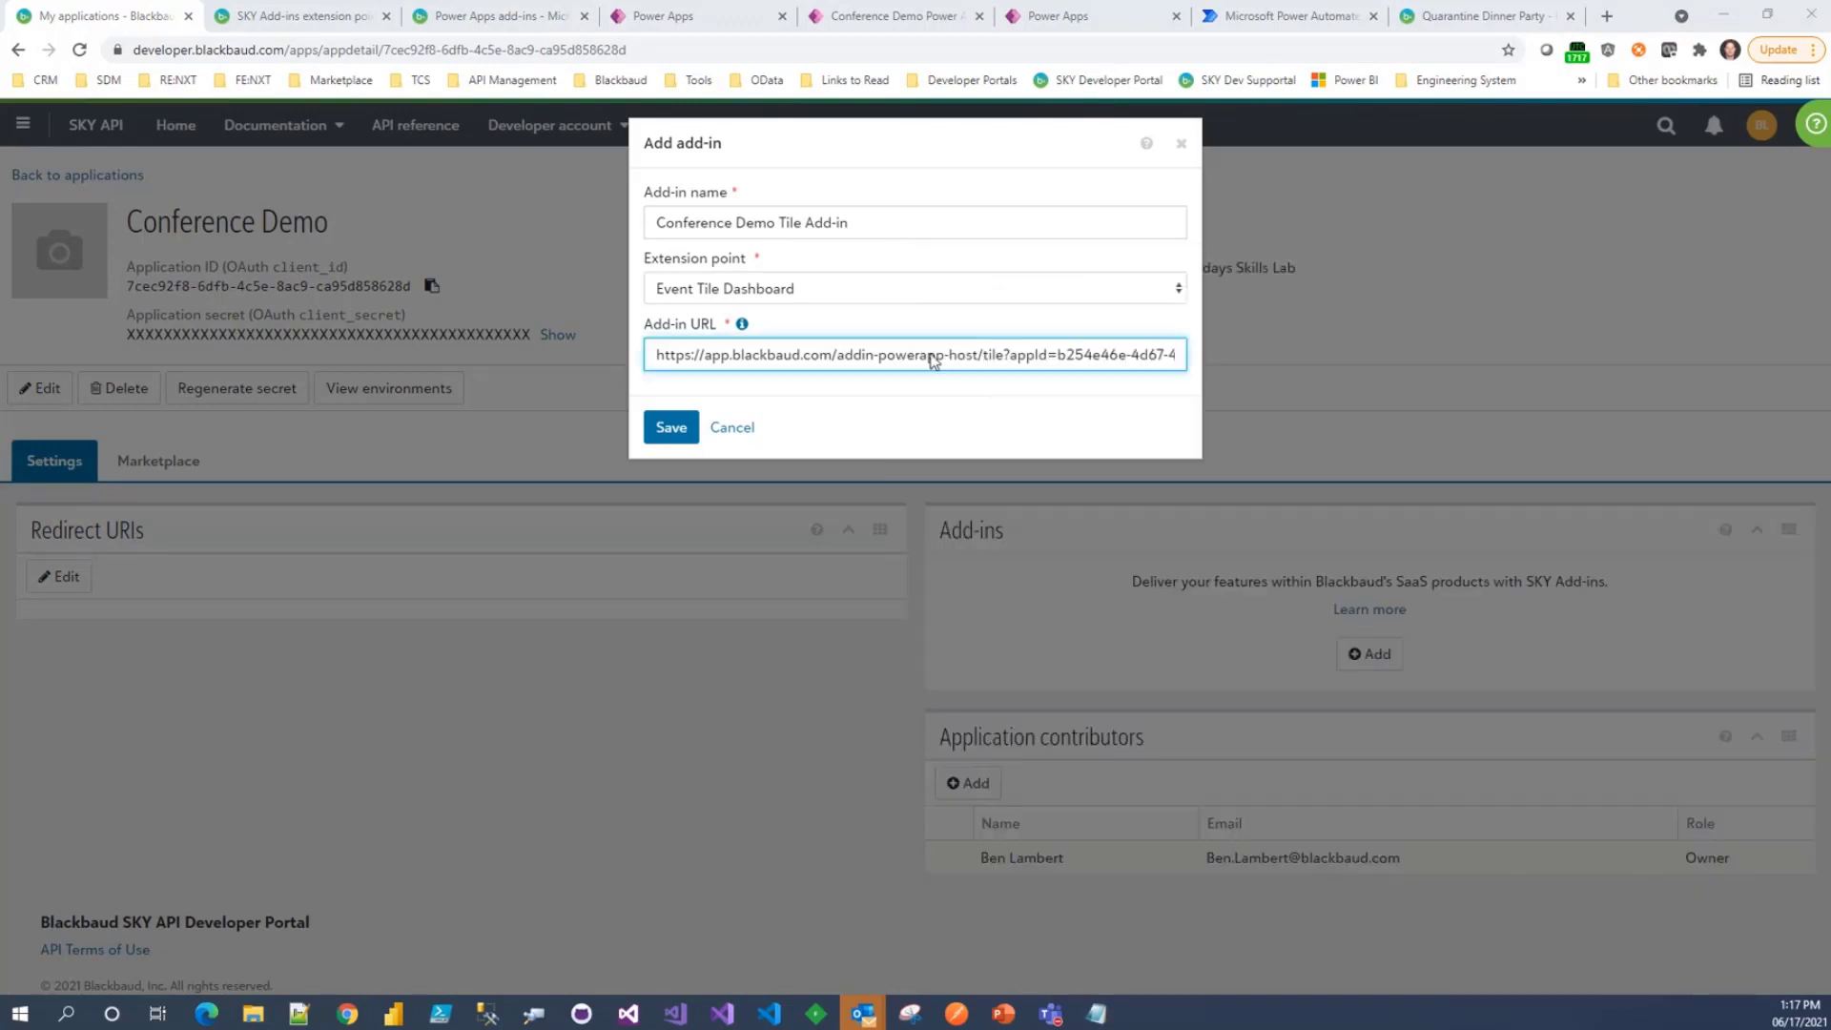
{"action": "key", "text": "End"}
{"action": "key", "text": "shift+Left"}
{"action": "key", "text": "shift+Left"}
{"action": "key", "text": "shift+Left"}
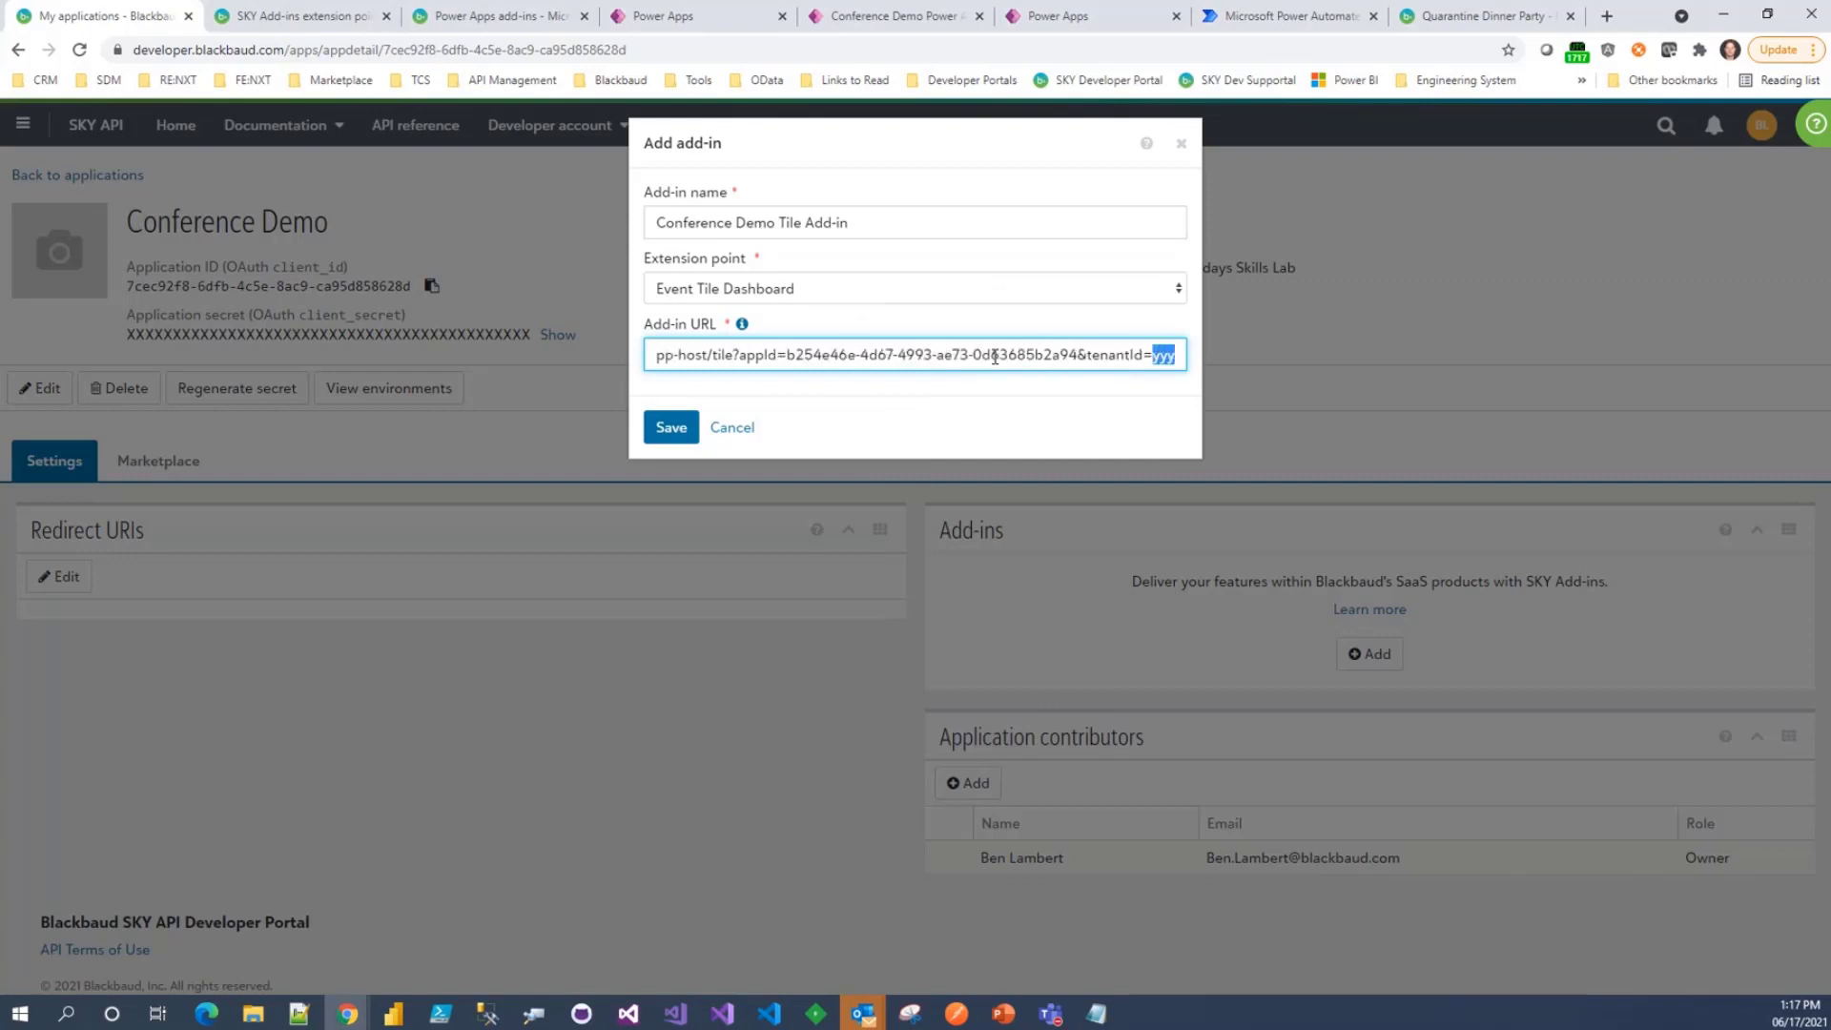
{"action": "key", "text": "ctrl+v"}
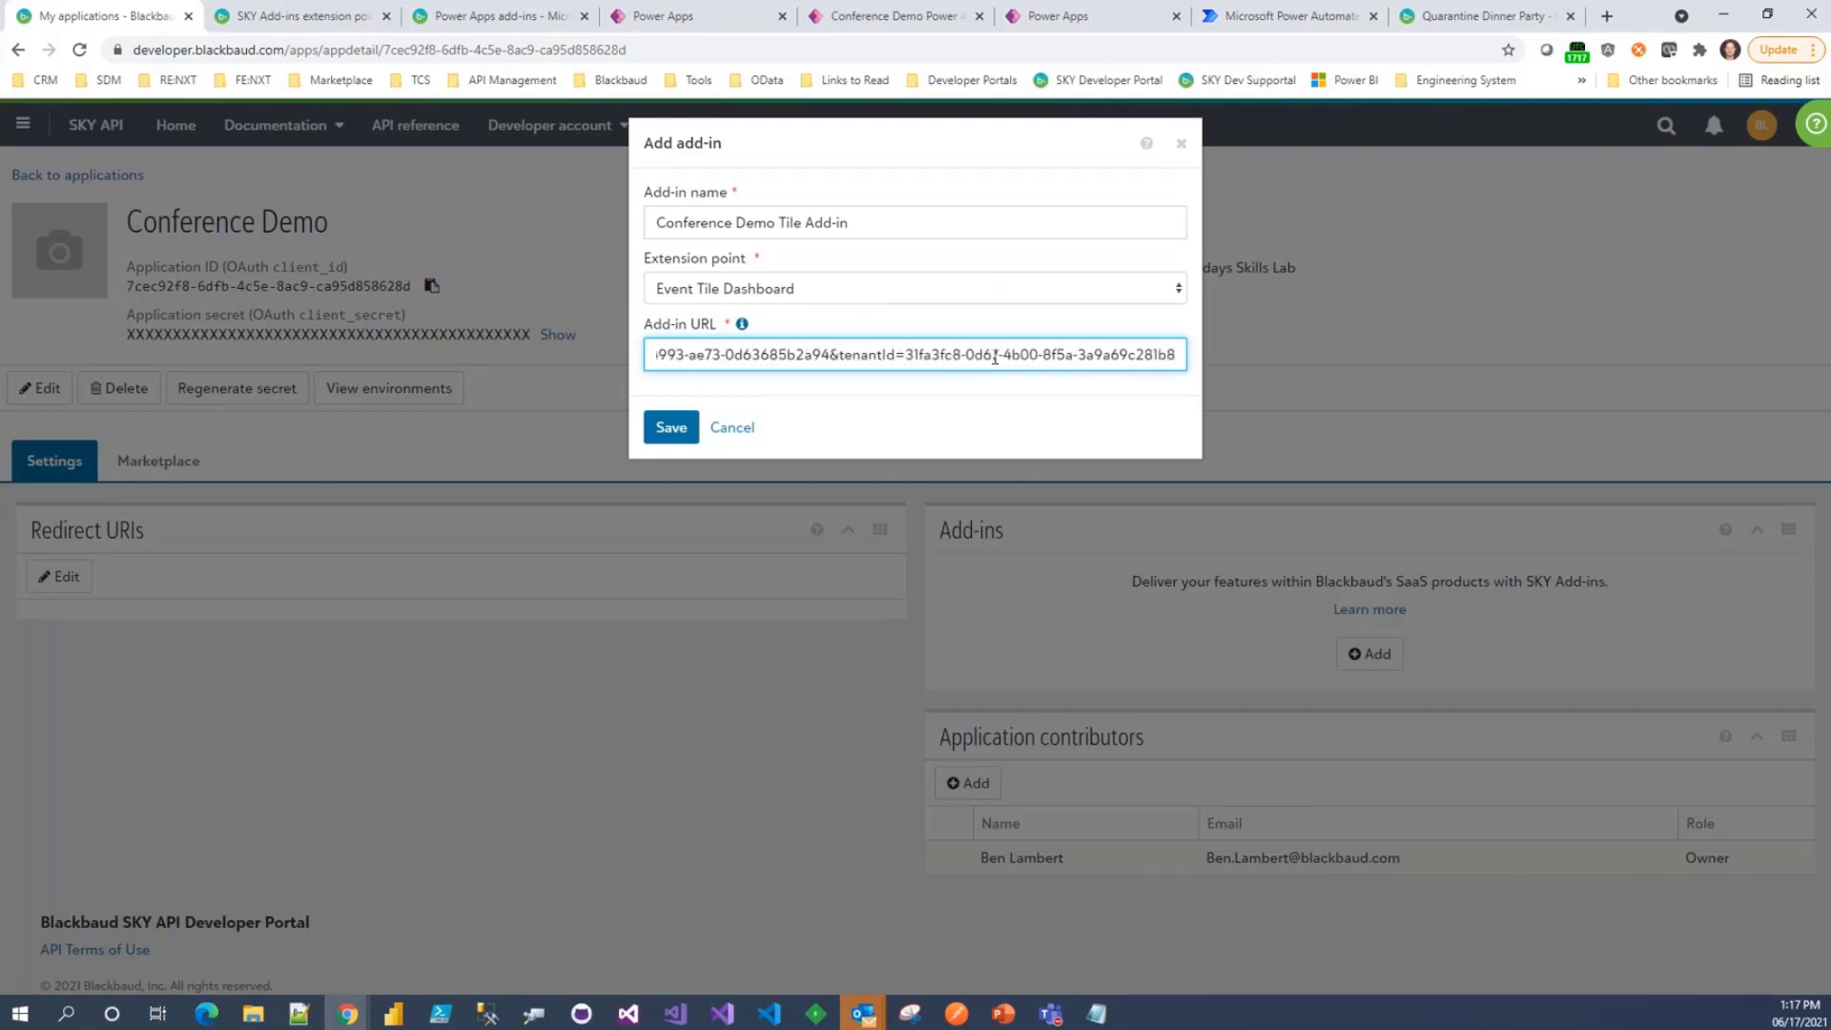
- Review the add-in URL part by part, from the host base address and tile route to the appId and tenantId parameters
{"action": "key", "text": "Home"}
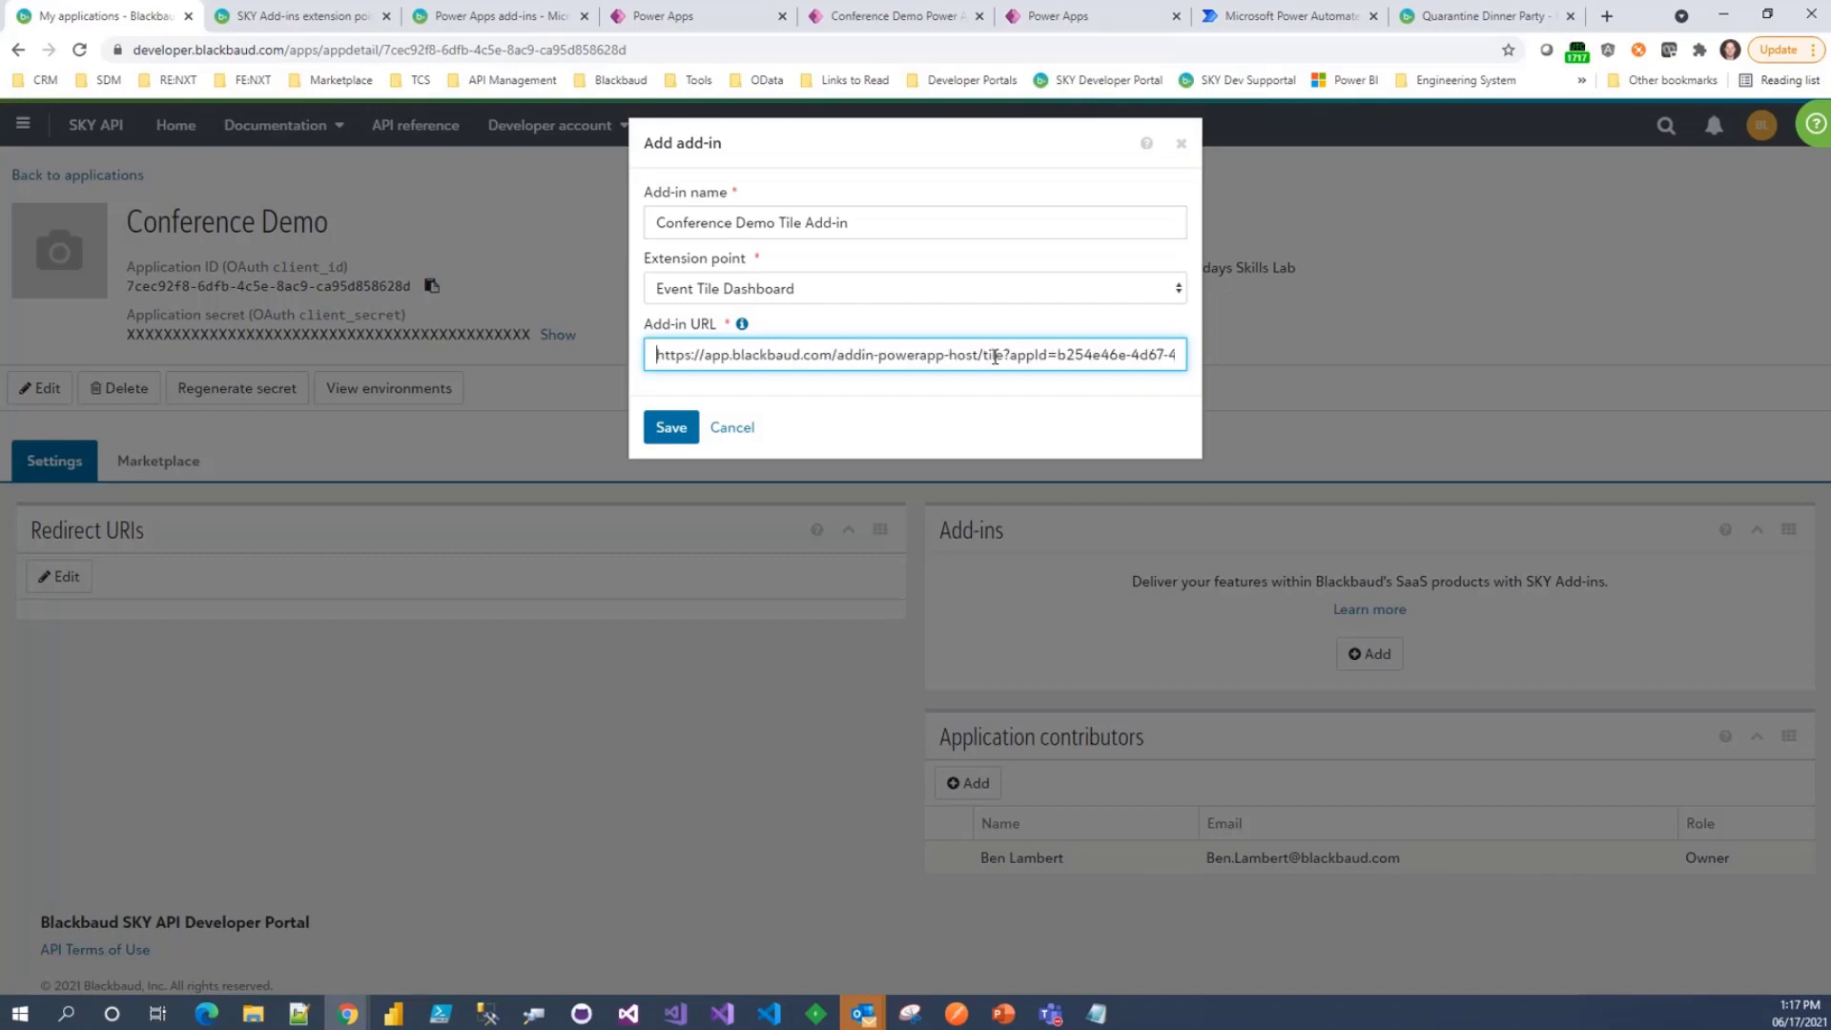
{"action": "key", "text": "ctrl+shift+Right"}
{"action": "key", "text": "ctrl+shift+Right"}
{"action": "key", "text": "ctrl+shift+Right"}
{"action": "key", "text": "ctrl+shift+Right"}
{"action": "key", "text": "ctrl+shift+Right"}
{"action": "key", "text": "ctrl+shift+Right"}
{"action": "key", "text": "ctrl+shift+Right"}
{"action": "key", "text": "ctrl+shift+Right"}
{"action": "key", "text": "ctrl+shift+Right"}
{"action": "key", "text": "ctrl+shift+Right"}
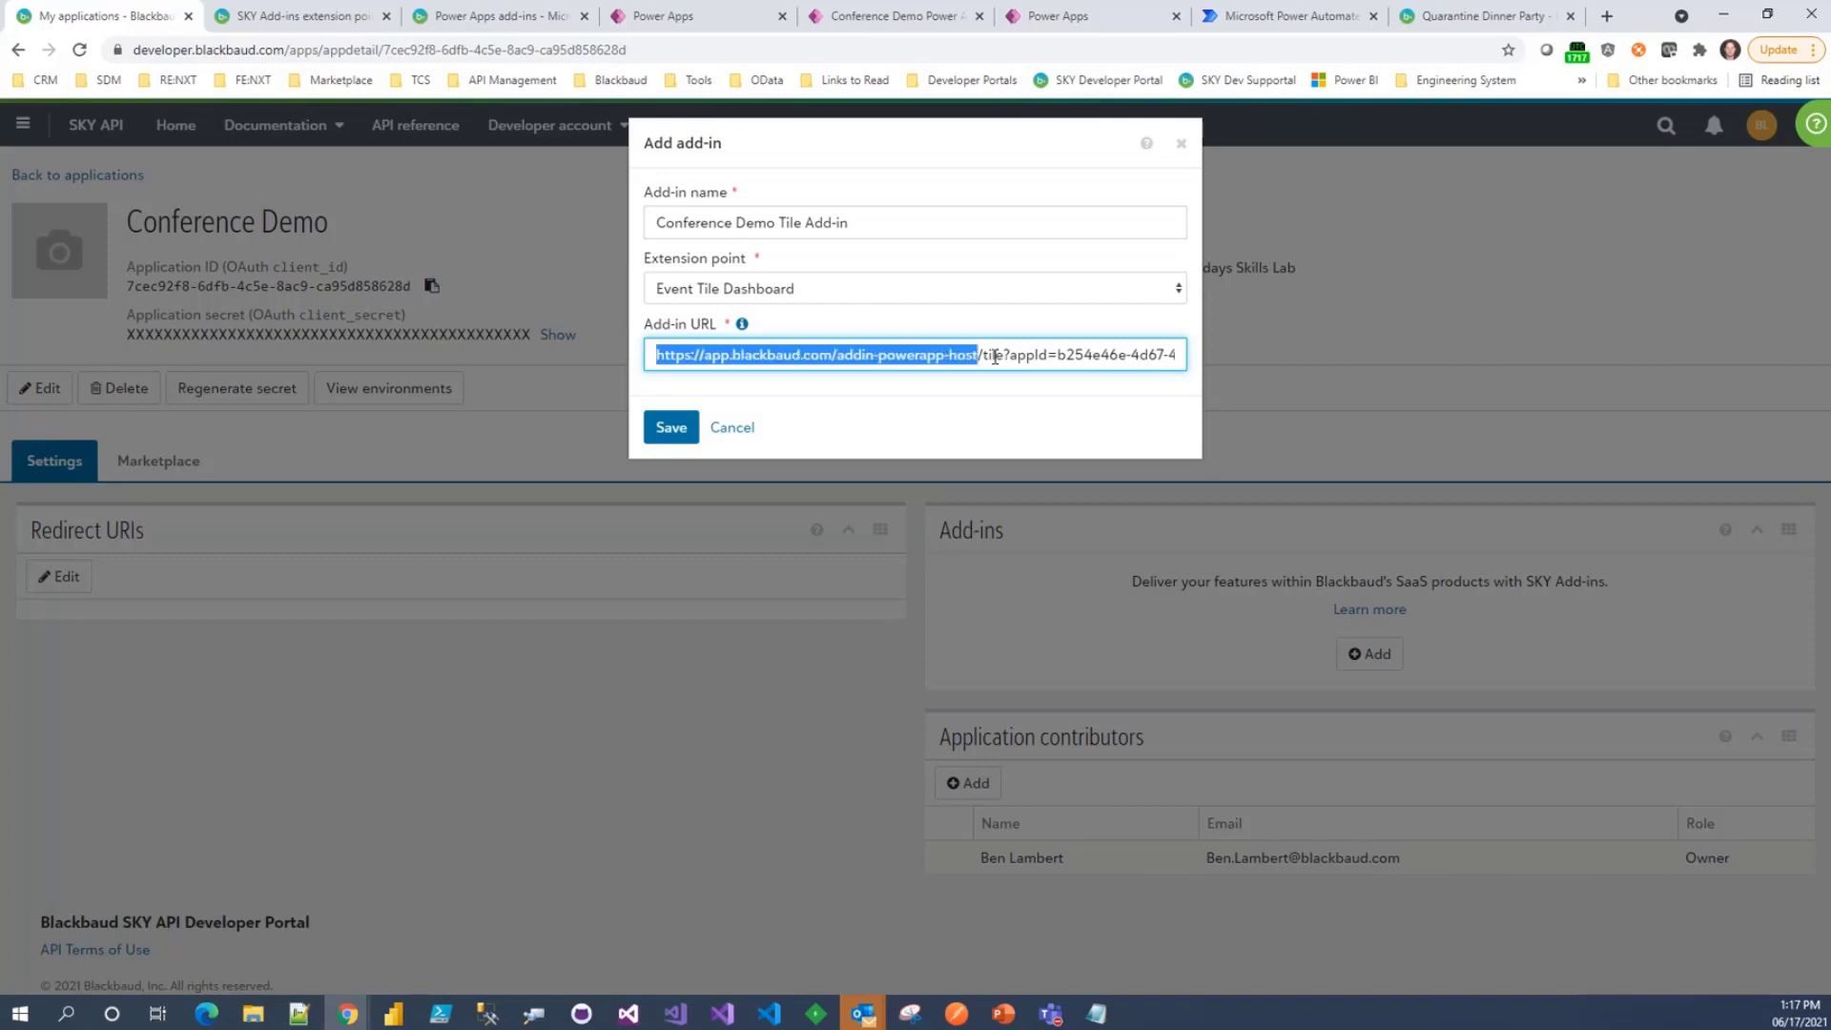
{"action": "key", "text": "Right"}
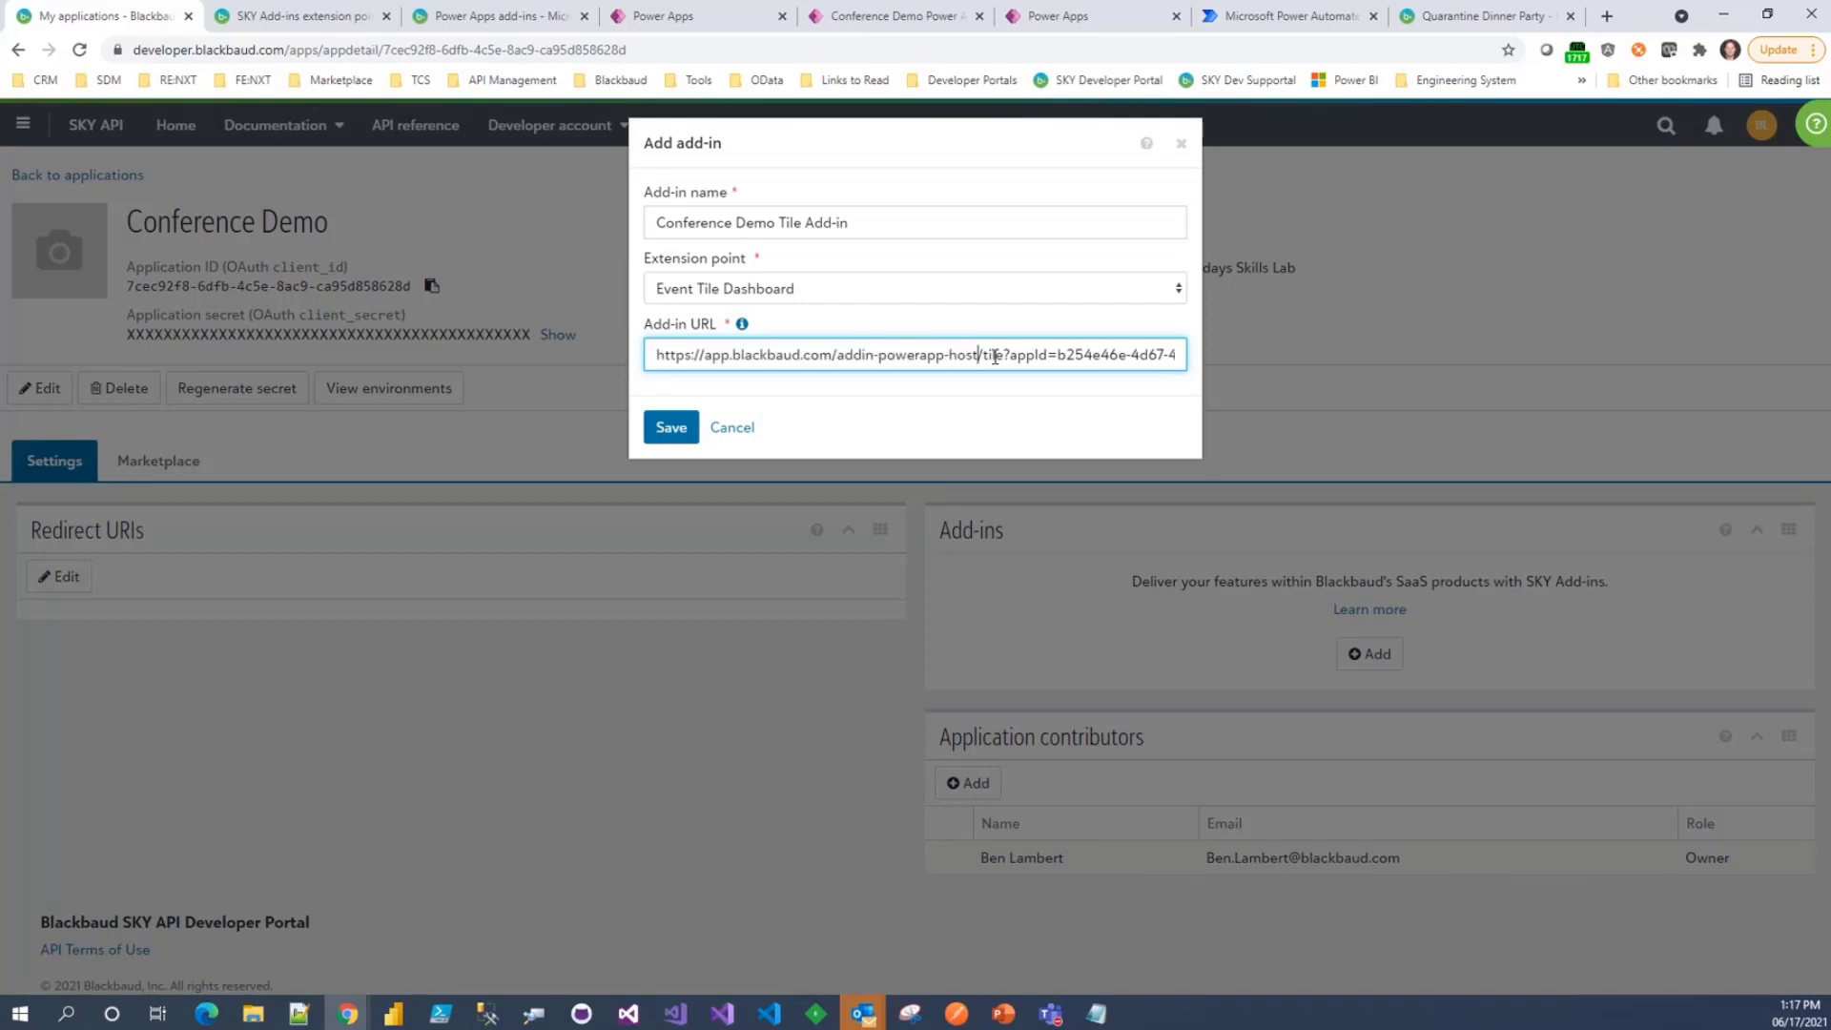
{"action": "key", "text": "ctrl+shift+Right"}
{"action": "key", "text": "Right"}
{"action": "key", "text": "ctrl+Right"}
{"action": "key", "text": "Right"}
{"action": "key", "text": "ctrl+shift+Right"}
{"action": "key", "text": "shift+Right"}
{"action": "key", "text": "End"}
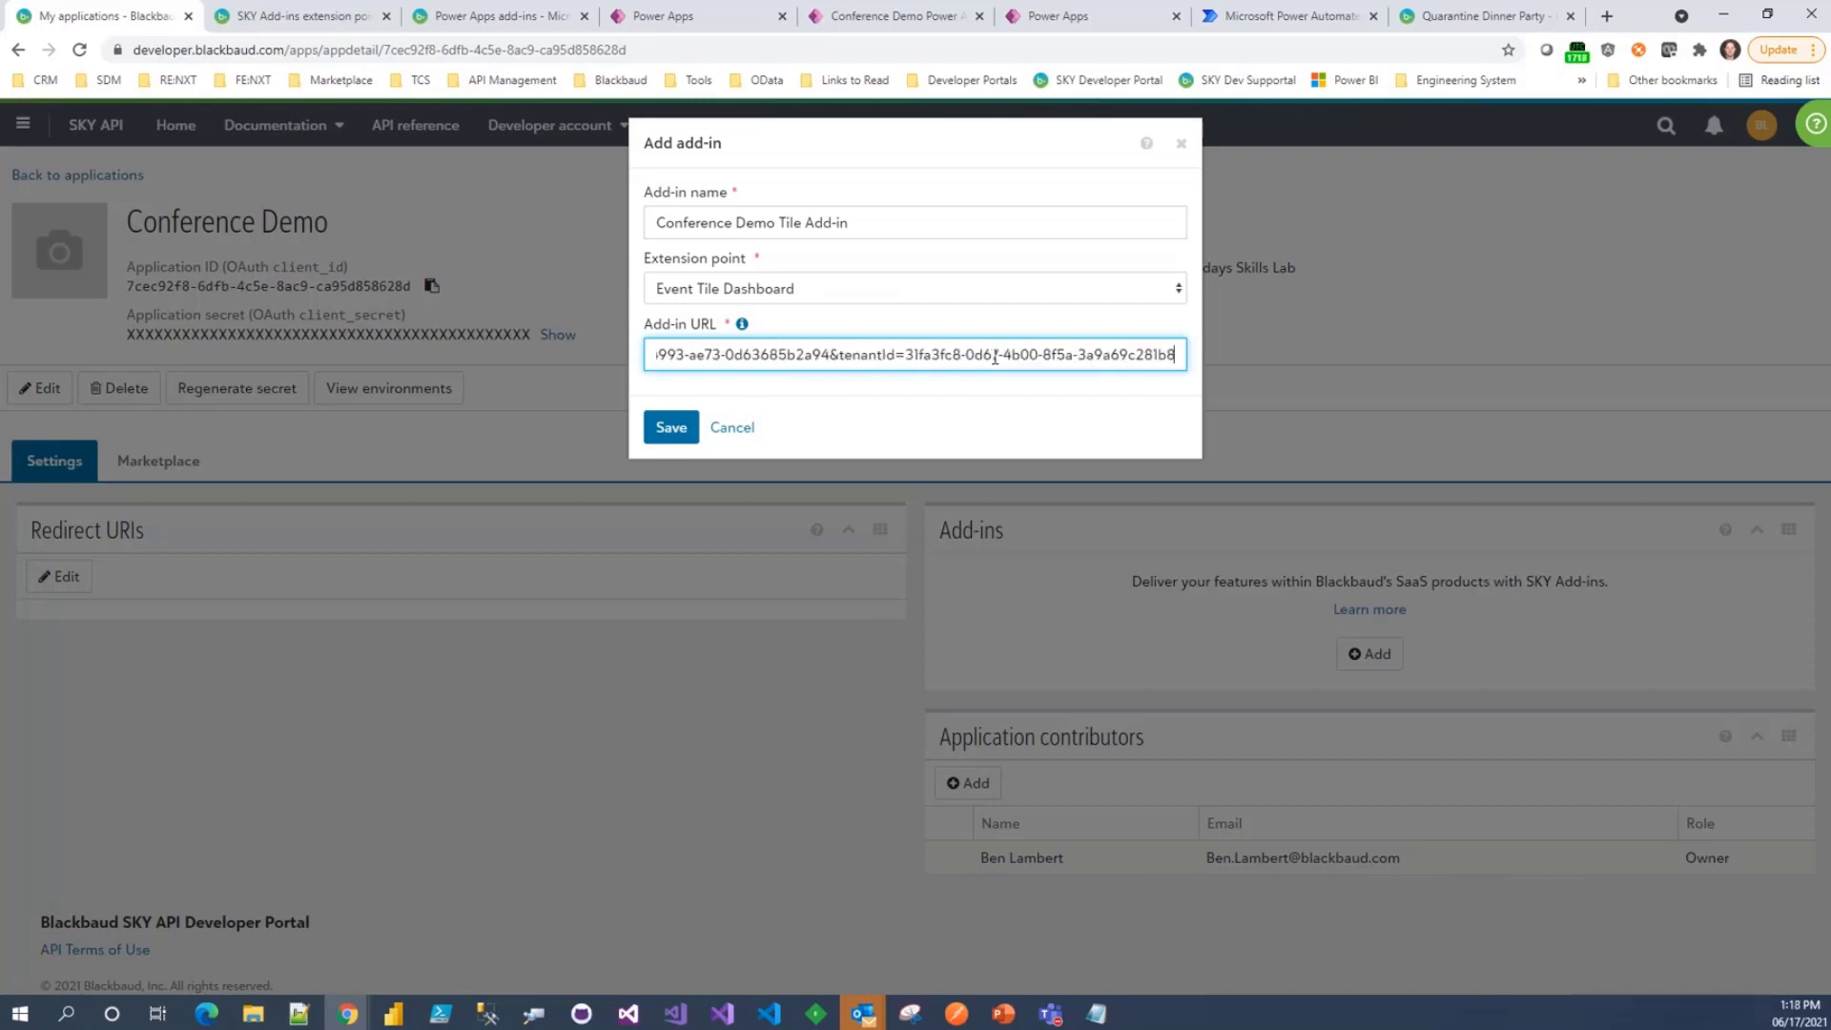
- Save the tile add-in and reload the Quarantine Dinner Party event page in Raiser's Edge NXT
{"action": "left_click", "coordinate": [670, 428]}
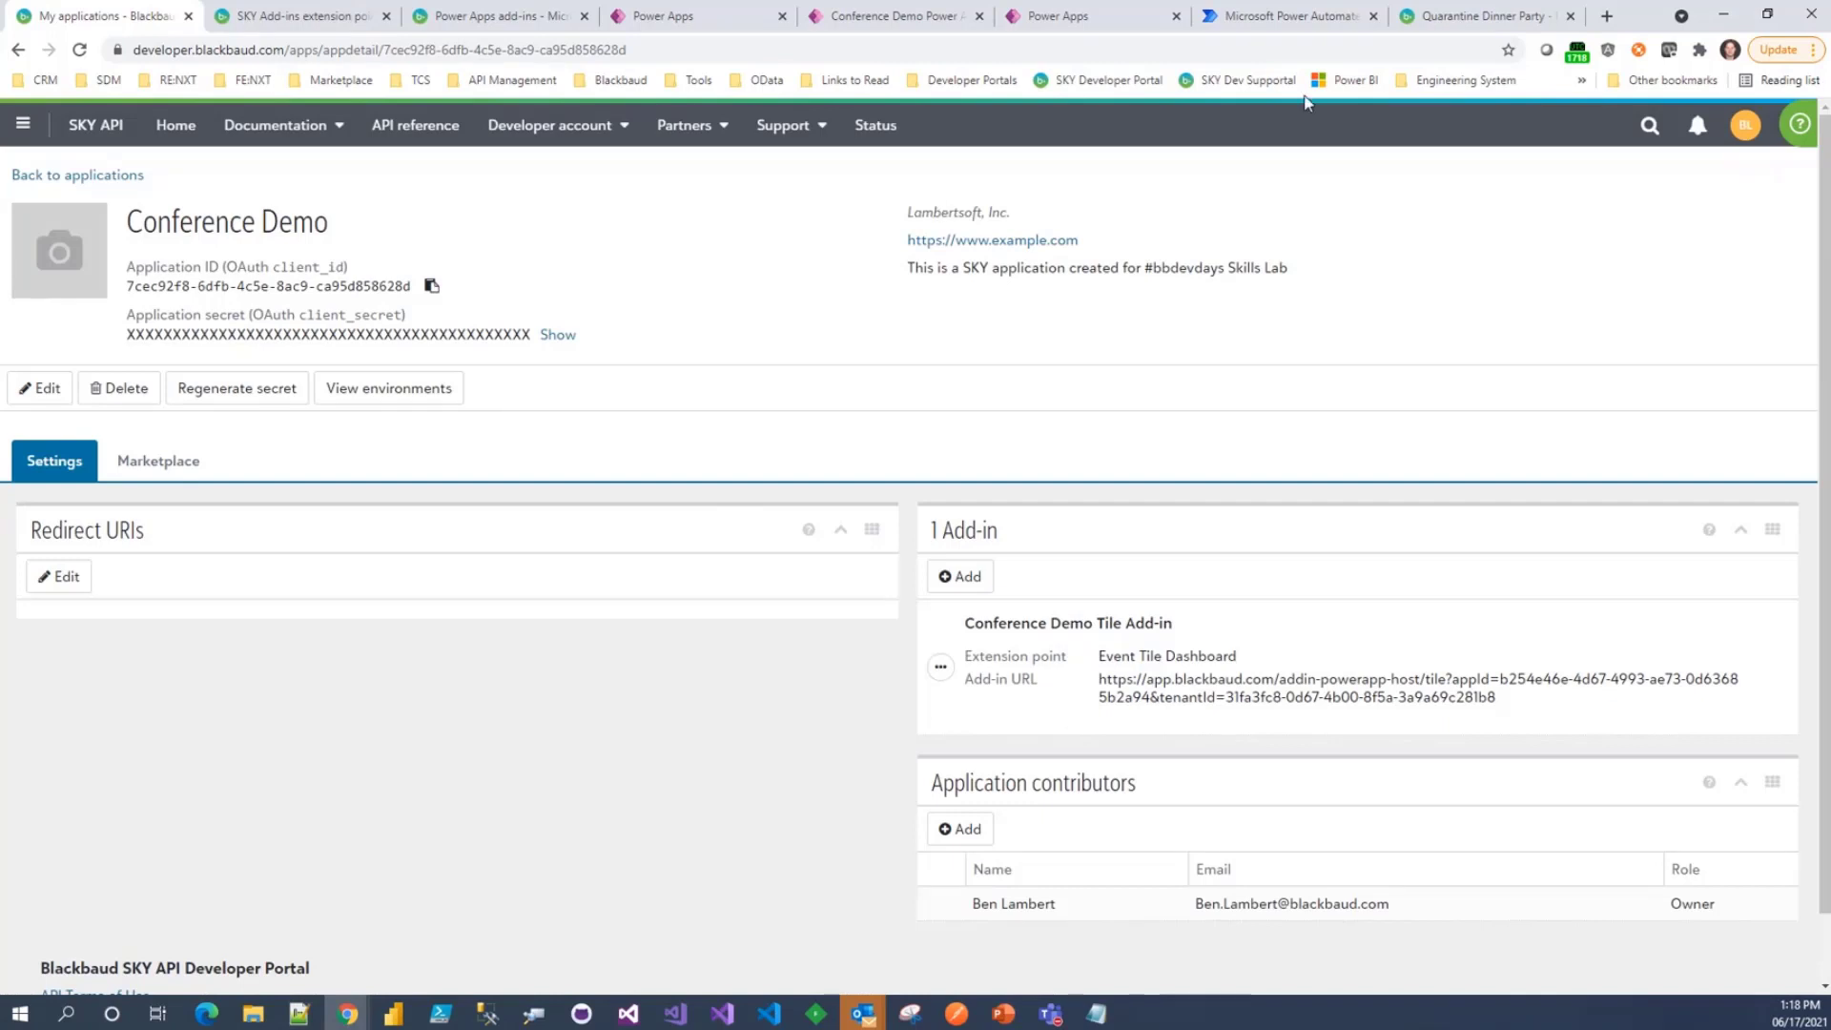
{"action": "left_click", "coordinate": [1451, 25]}
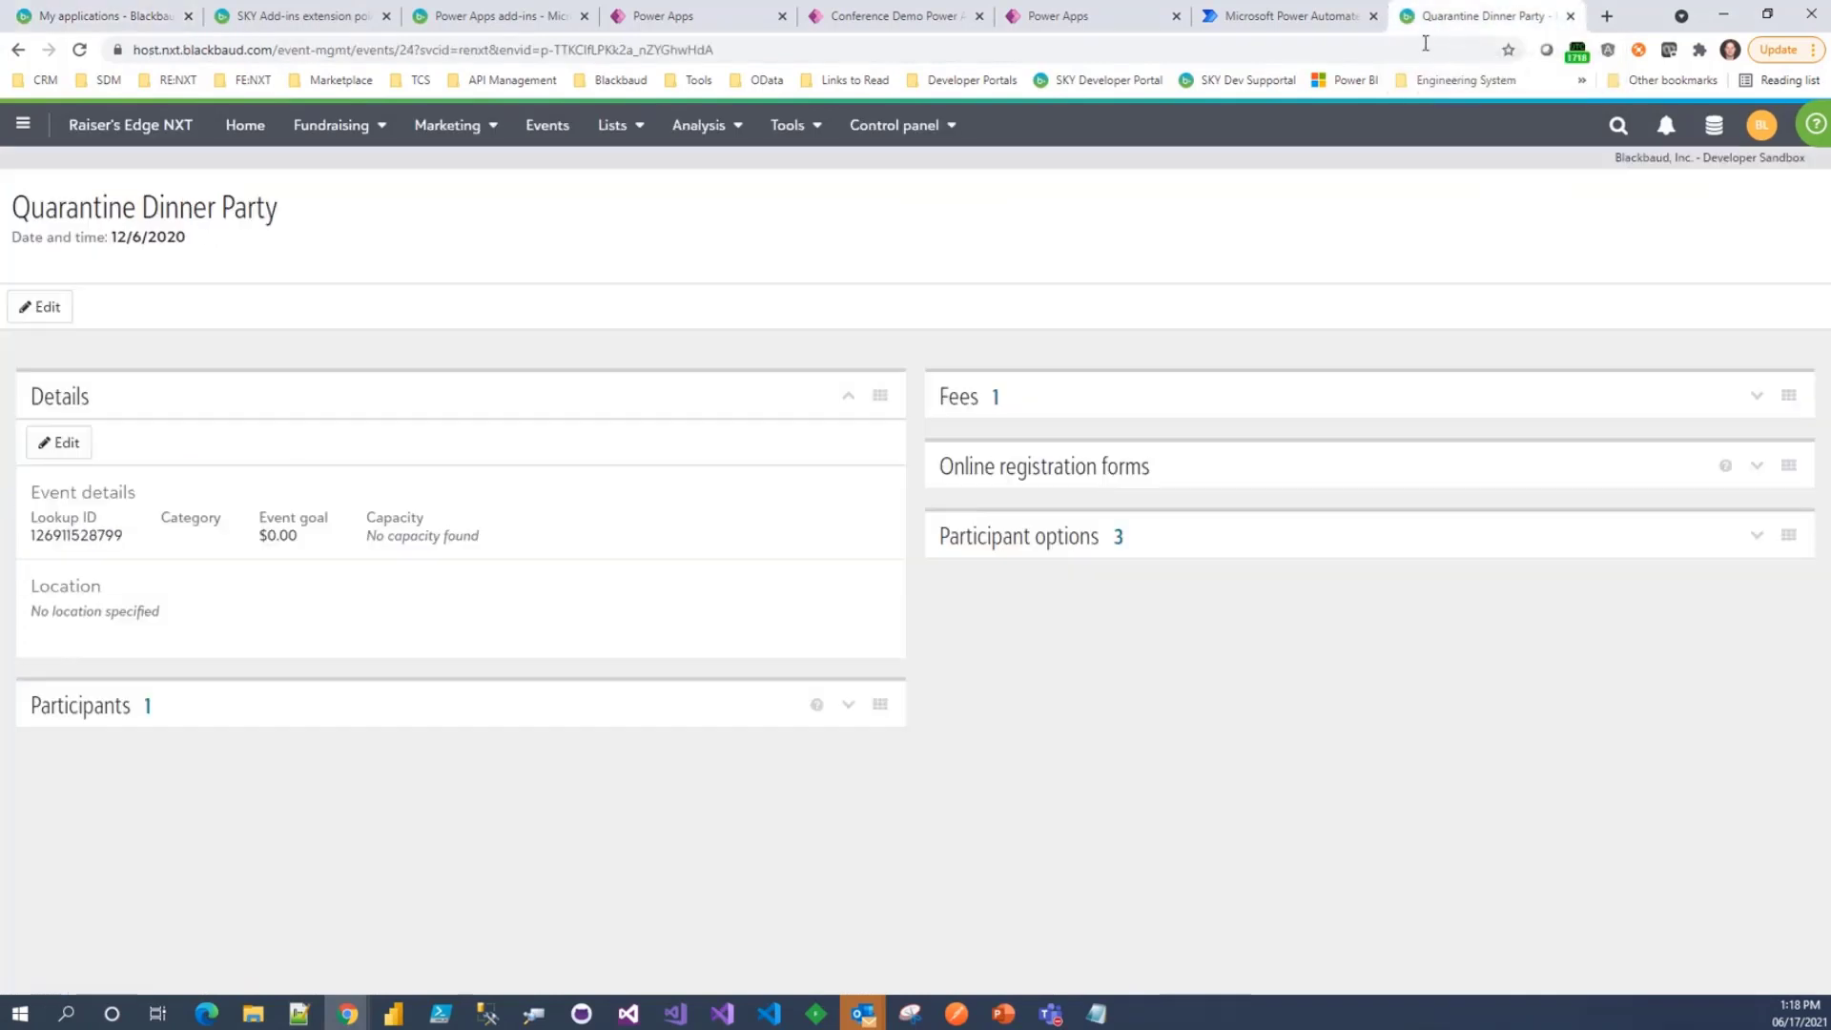
{"action": "key", "text": "F5"}
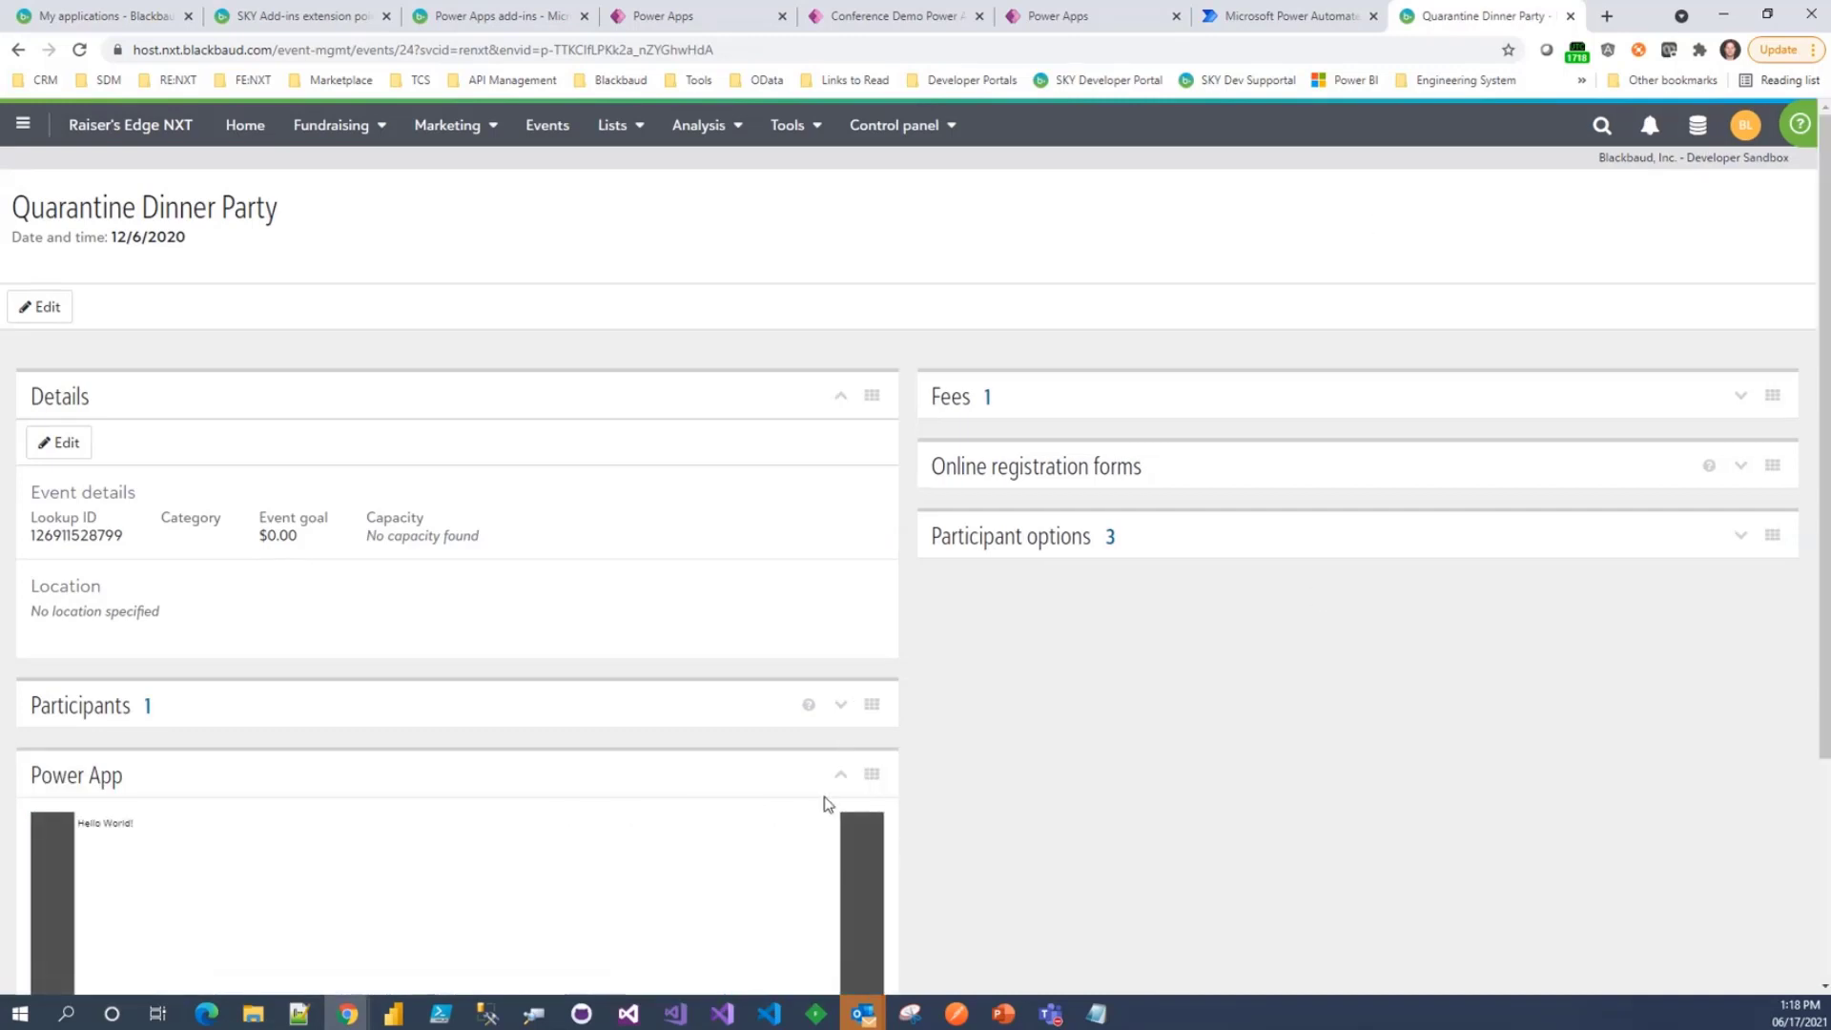
- Move the Power App tile above the Fees tile, then collapse and re-expand it
{"action": "left_click_drag", "start_coordinate": [871, 774], "coordinate": [1594, 395]}
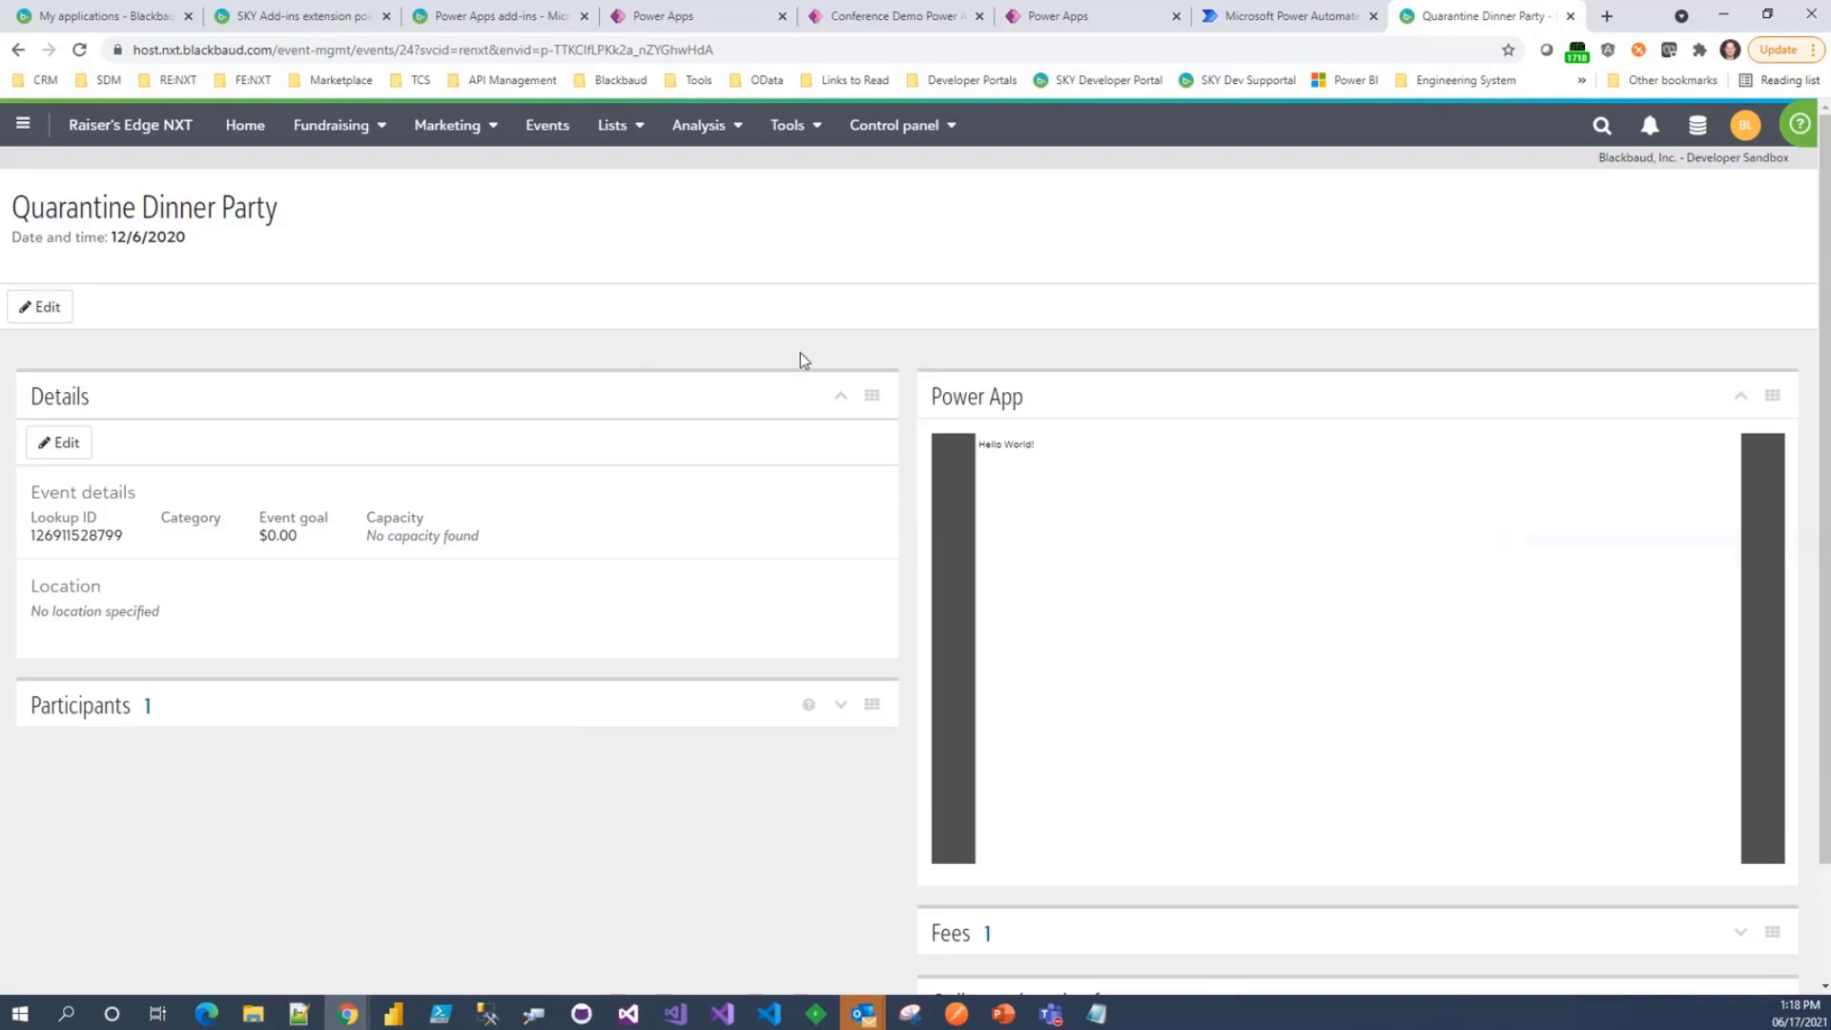
{"action": "left_click", "coordinate": [1507, 401]}
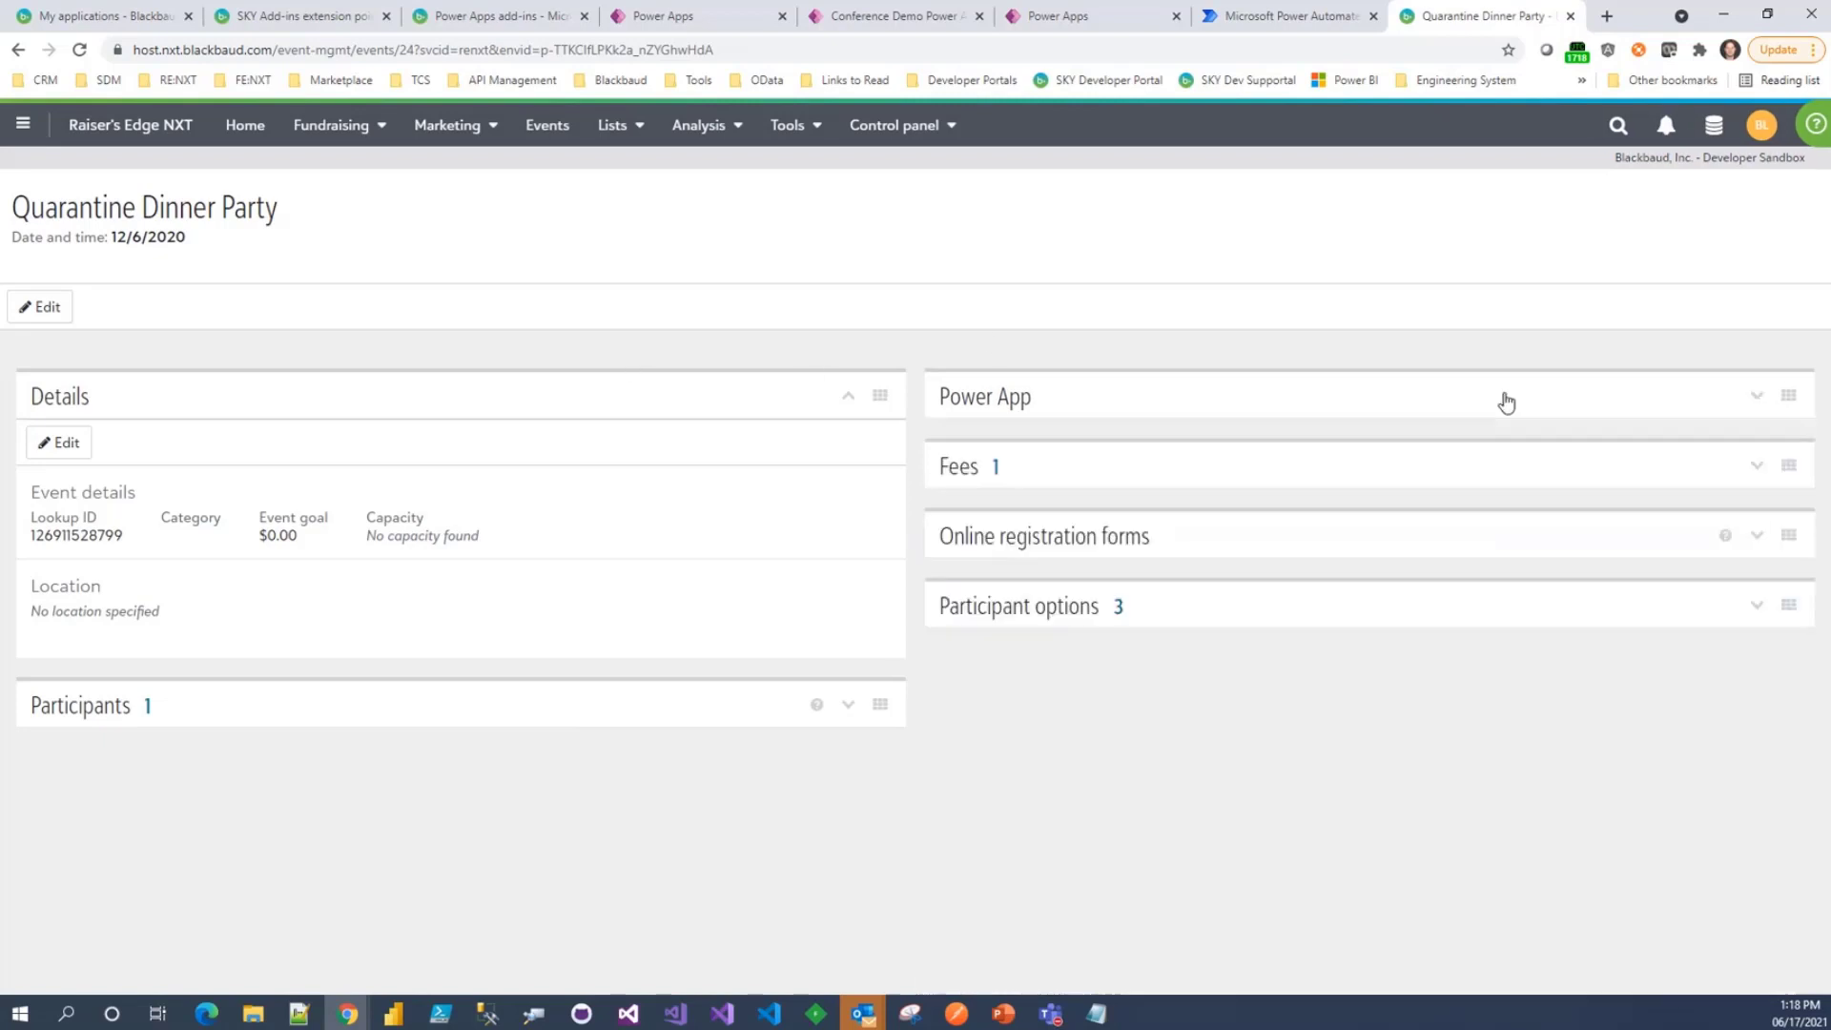
{"action": "left_click", "coordinate": [1507, 401]}
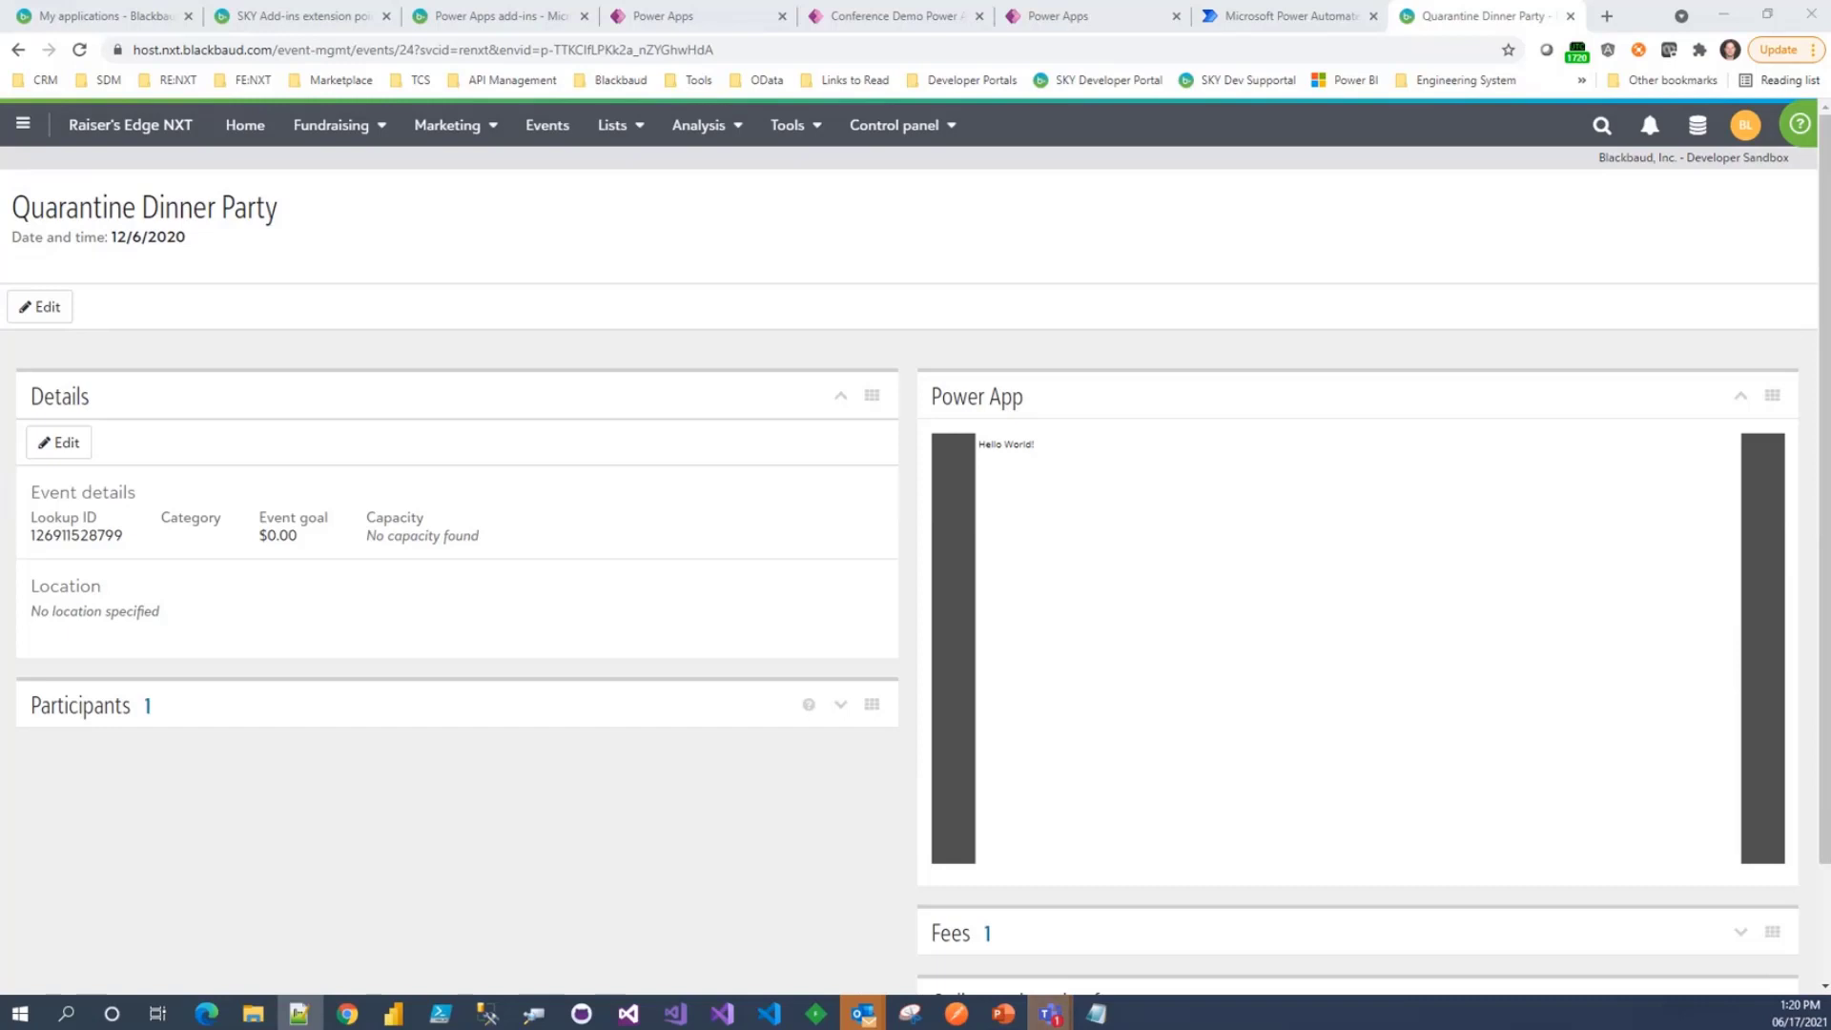
- Examine the add-in URL and extension point of the Conference Demo Tile Add-in on the SKY application page
{"action": "left_click", "coordinate": [80, 20]}
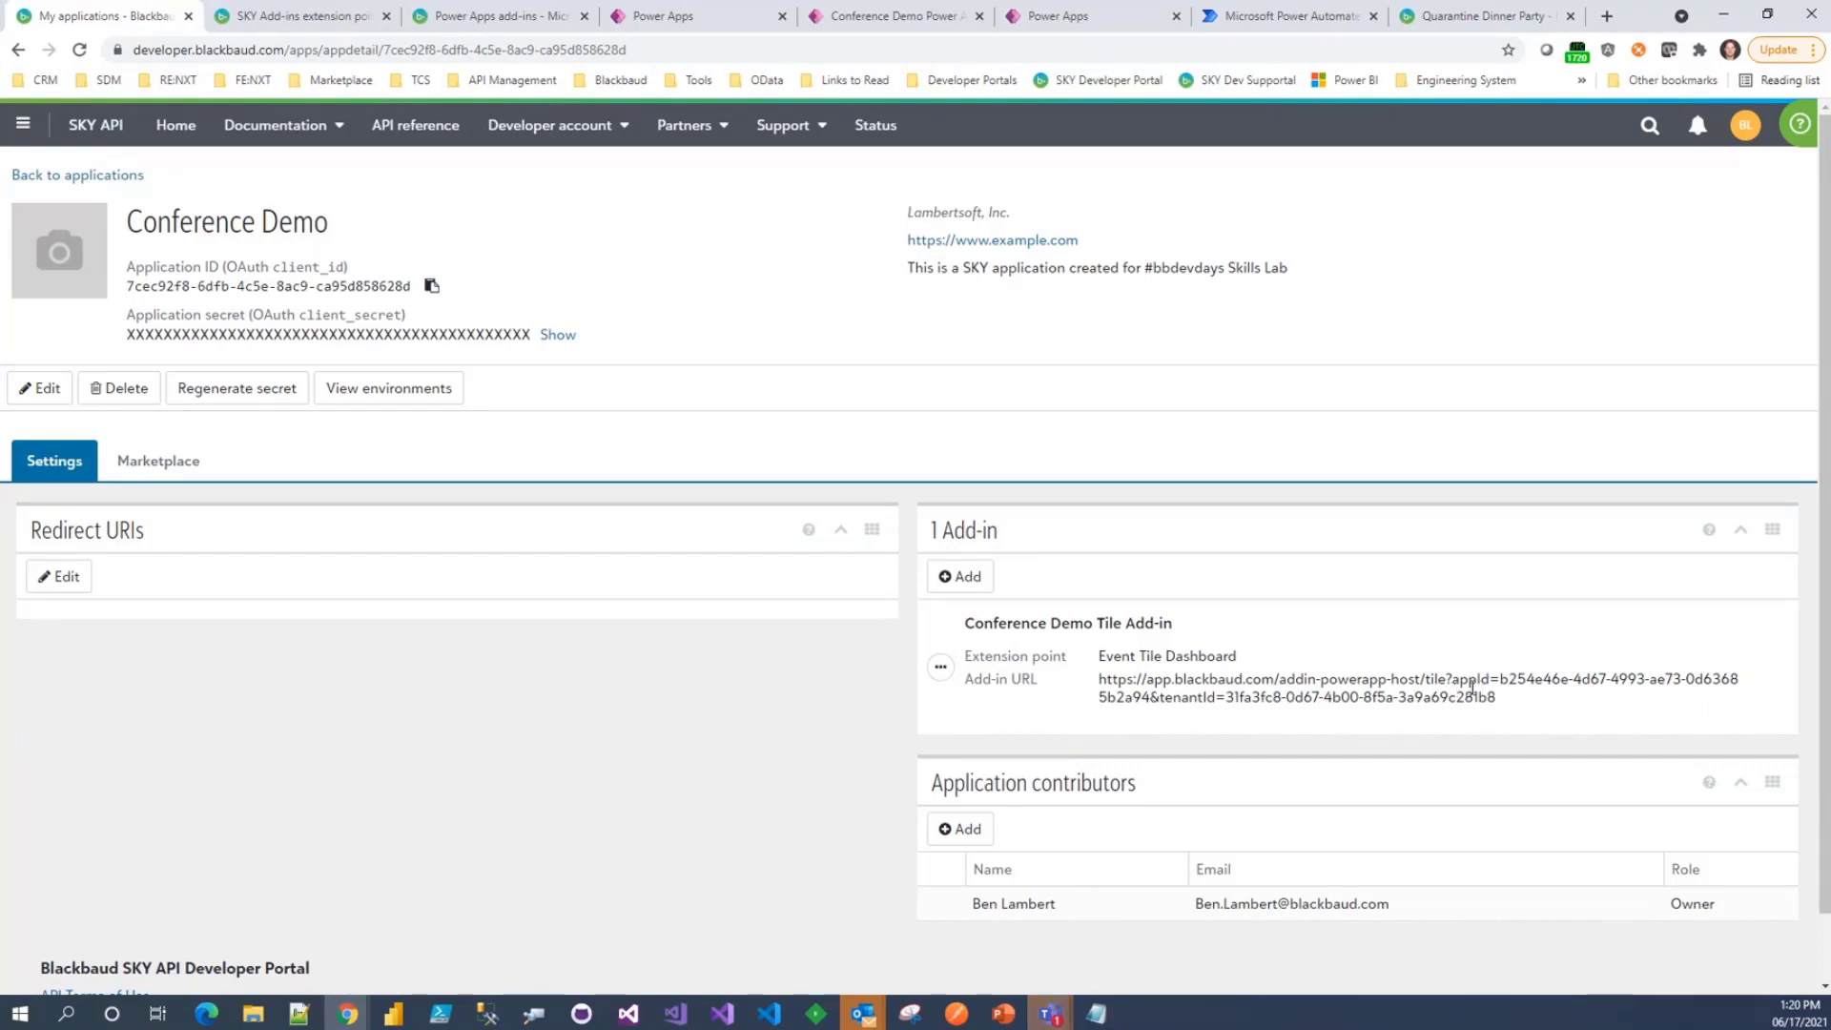
{"action": "left_click_drag", "start_coordinate": [1477, 680], "coordinate": [1489, 680]}
{"action": "left_click", "coordinate": [1209, 693]}
{"action": "left_click_drag", "start_coordinate": [1099, 679], "coordinate": [1309, 681]}
{"action": "double_click", "coordinate": [1316, 681]}
{"action": "right_click", "coordinate": [1316, 682]}
{"action": "left_click", "coordinate": [1347, 660]}
{"action": "left_click_drag", "start_coordinate": [1142, 655], "coordinate": [1233, 655]}
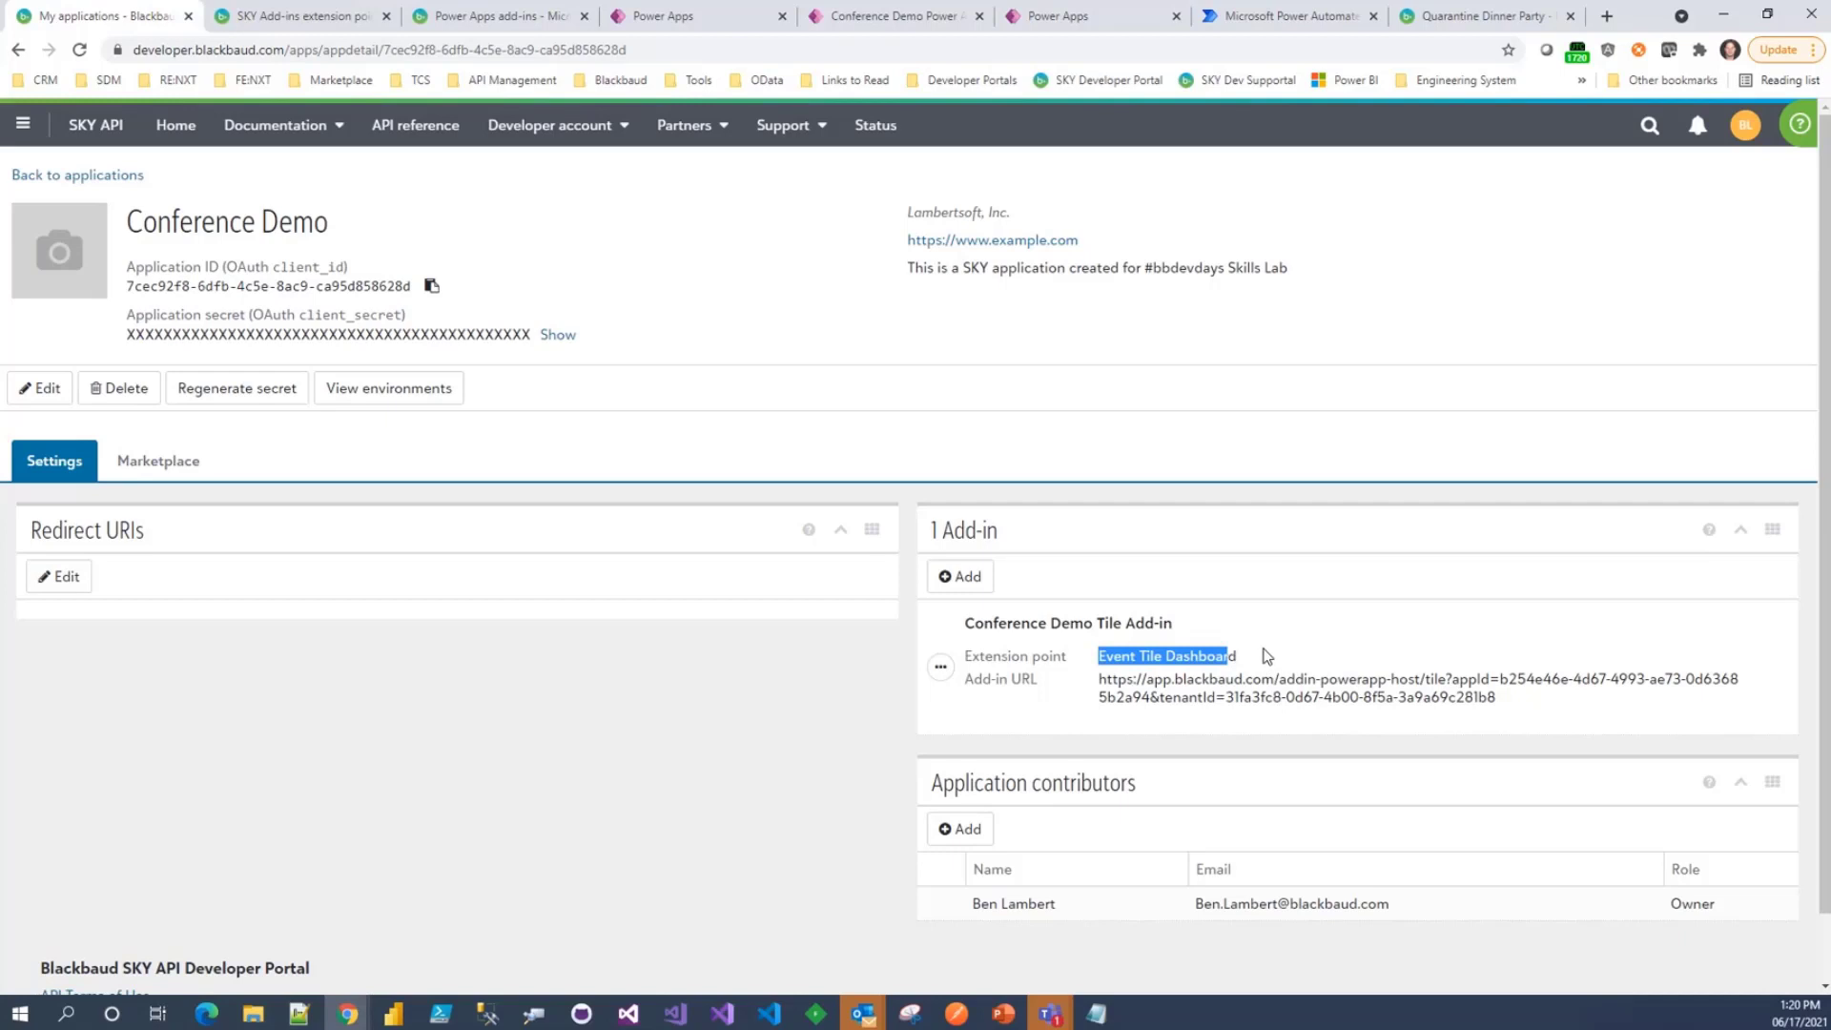
- Check the Conference Demo application's connected environments and return to the application details
{"action": "mouse_move", "coordinate": [895, 7]}
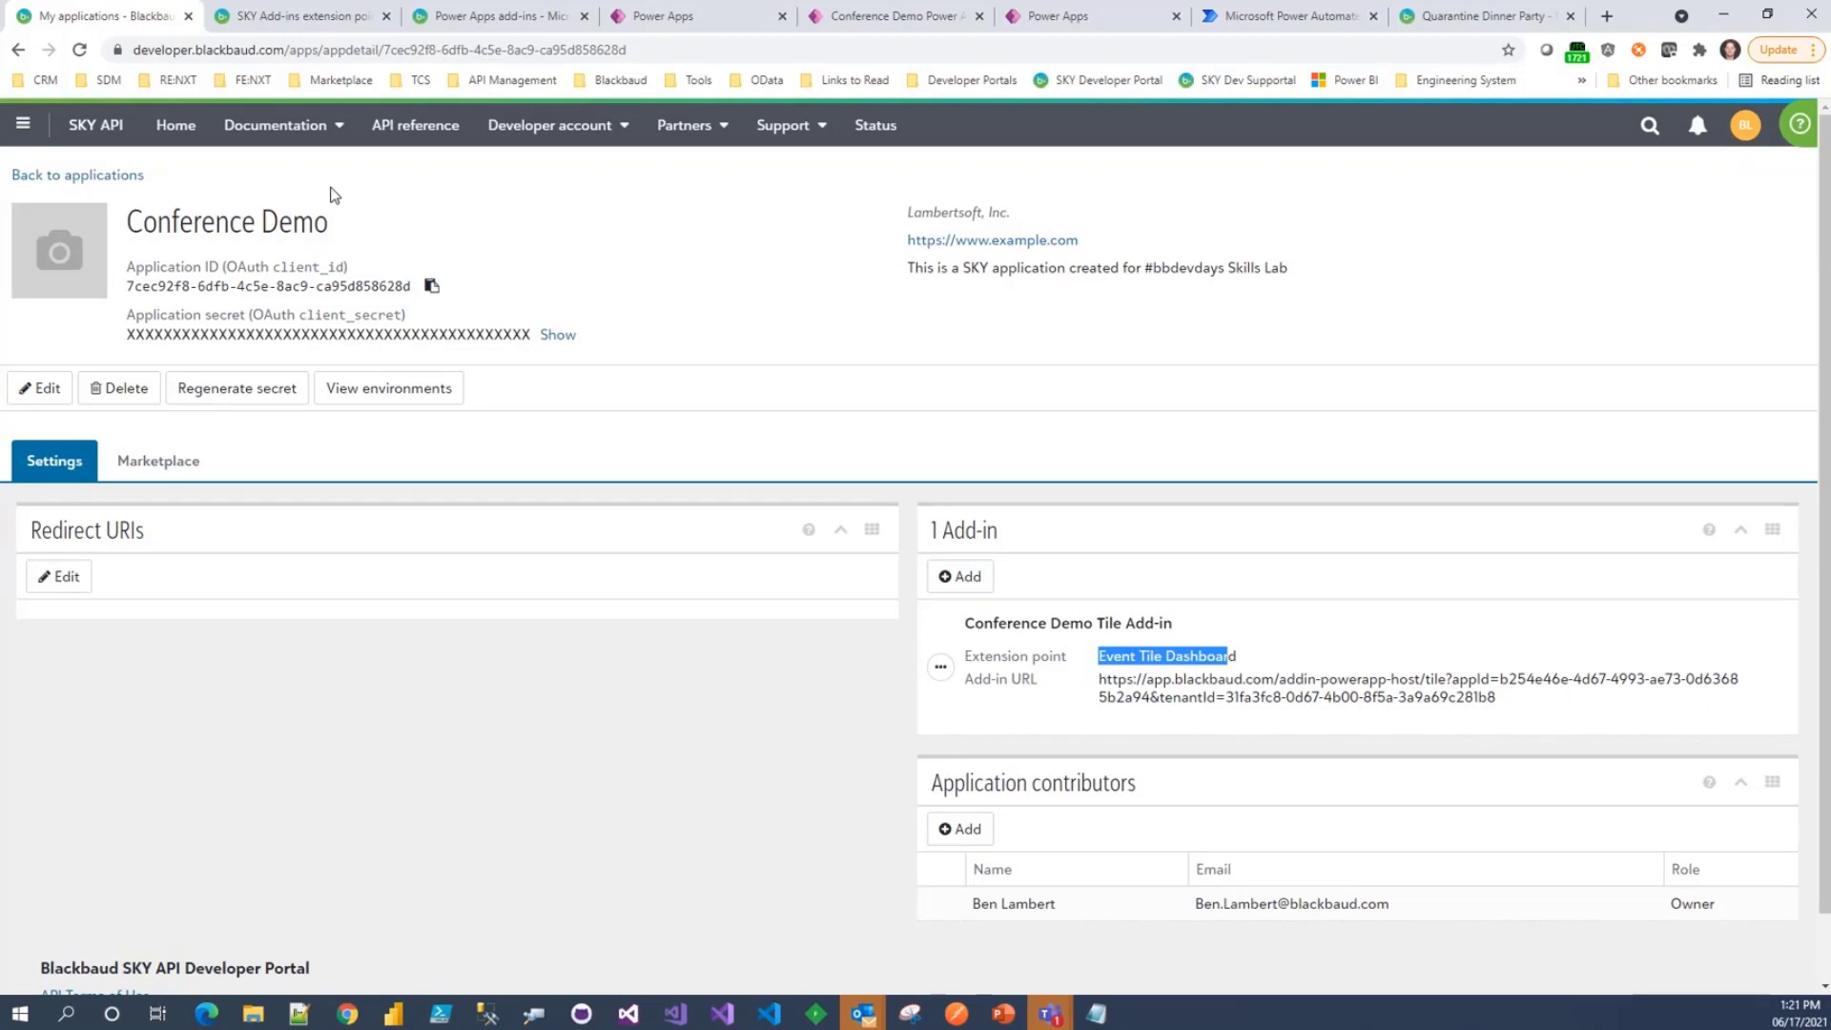
{"action": "left_click", "coordinate": [360, 390]}
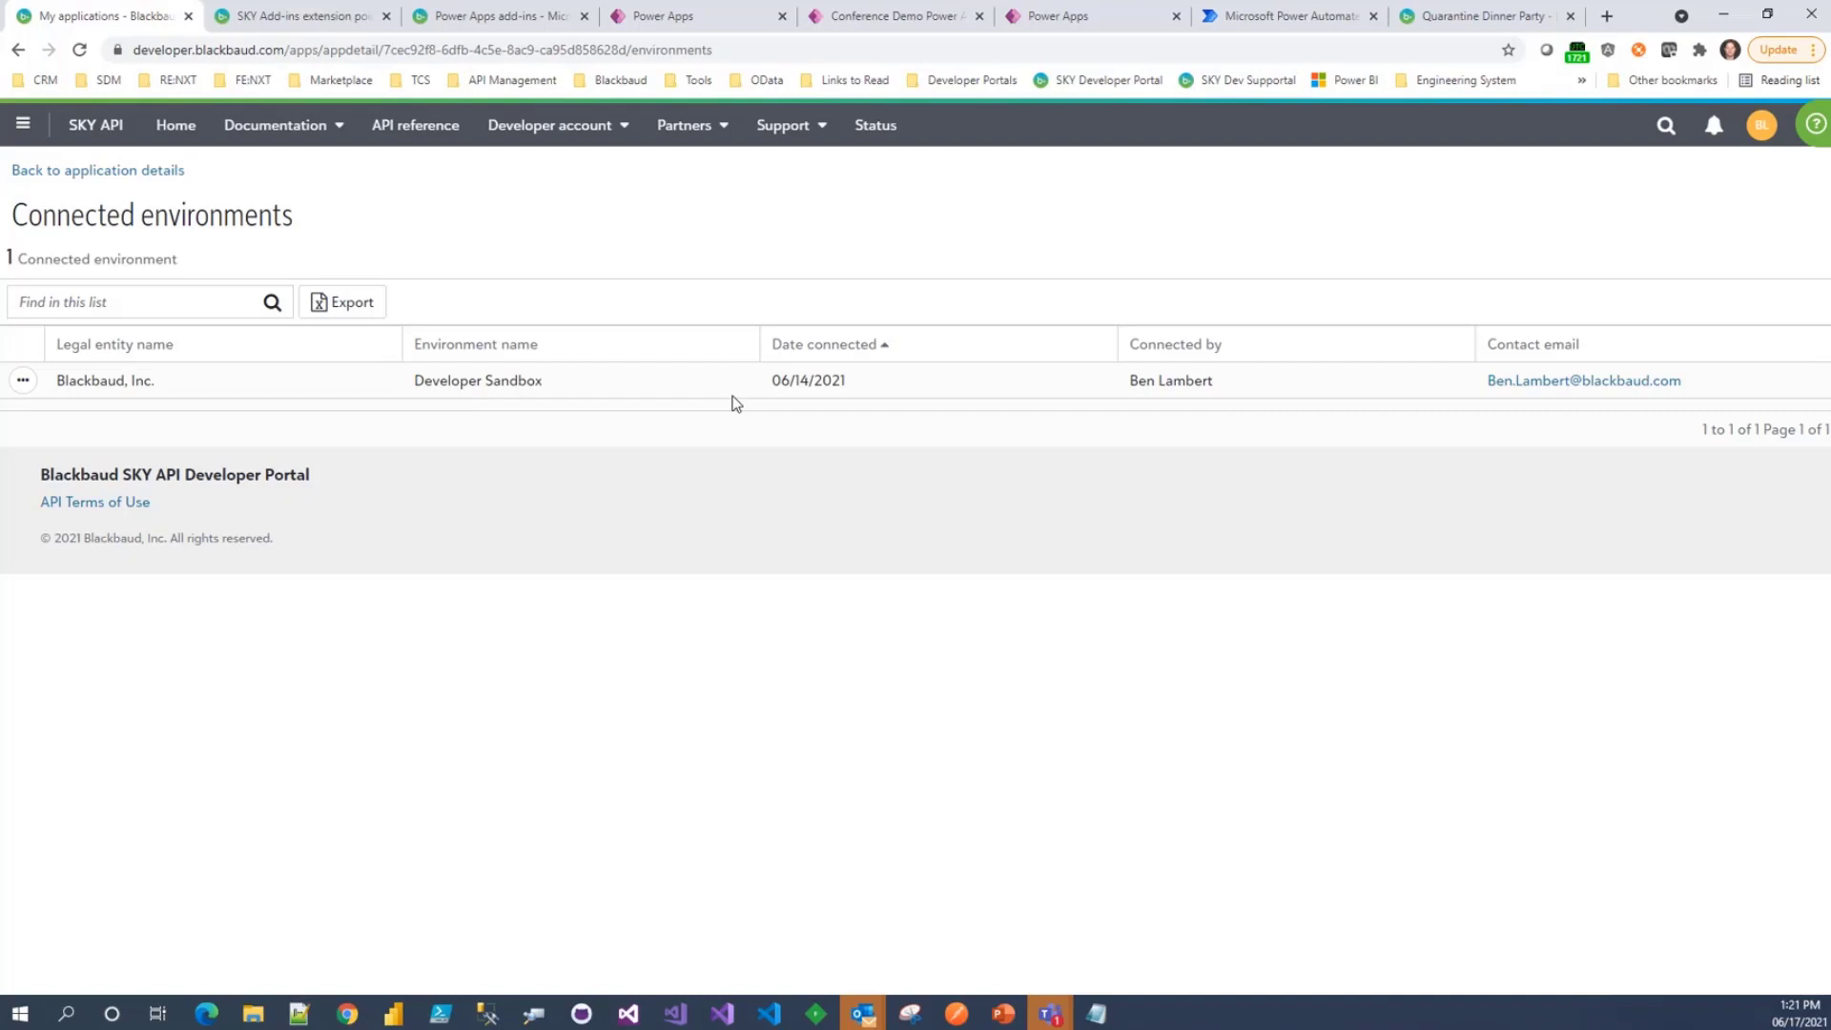
{"action": "left_click", "coordinate": [143, 171]}
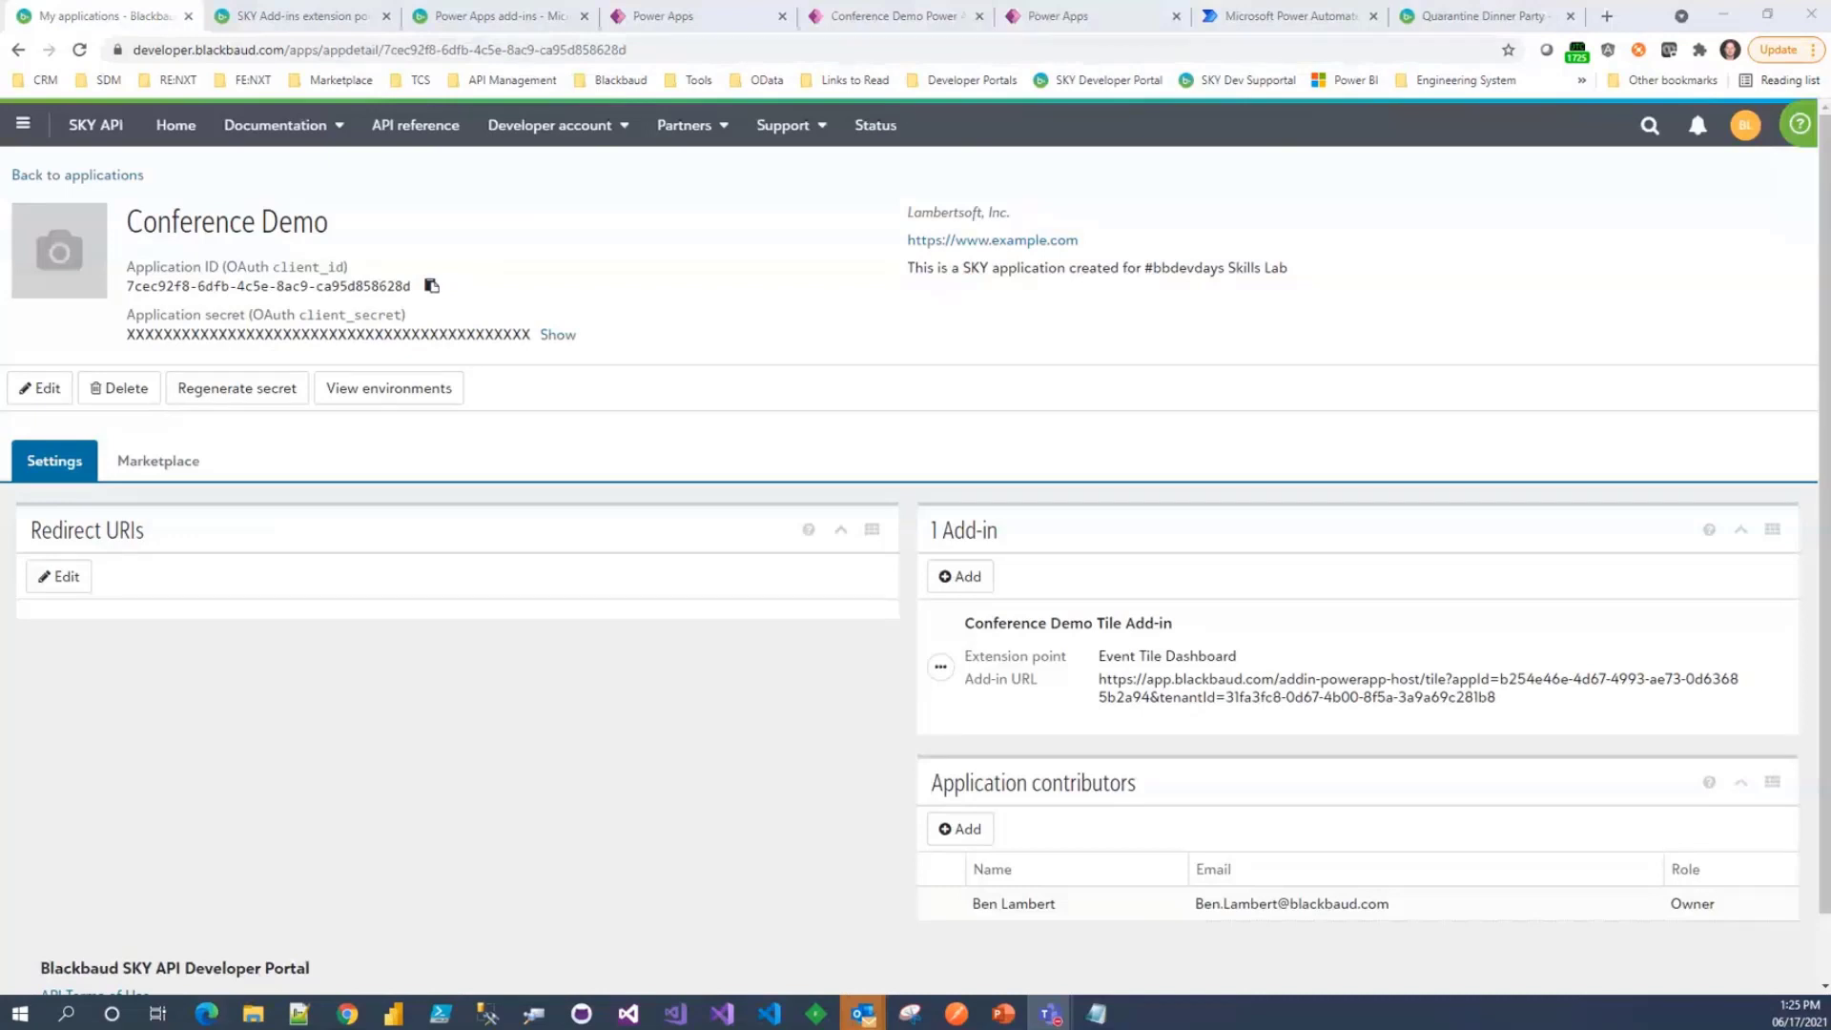
- Switch to the Conference Demo Power App in Power Apps Studio and set the label's text to "Hello World 2!"
{"action": "left_click", "coordinate": [1481, 16]}
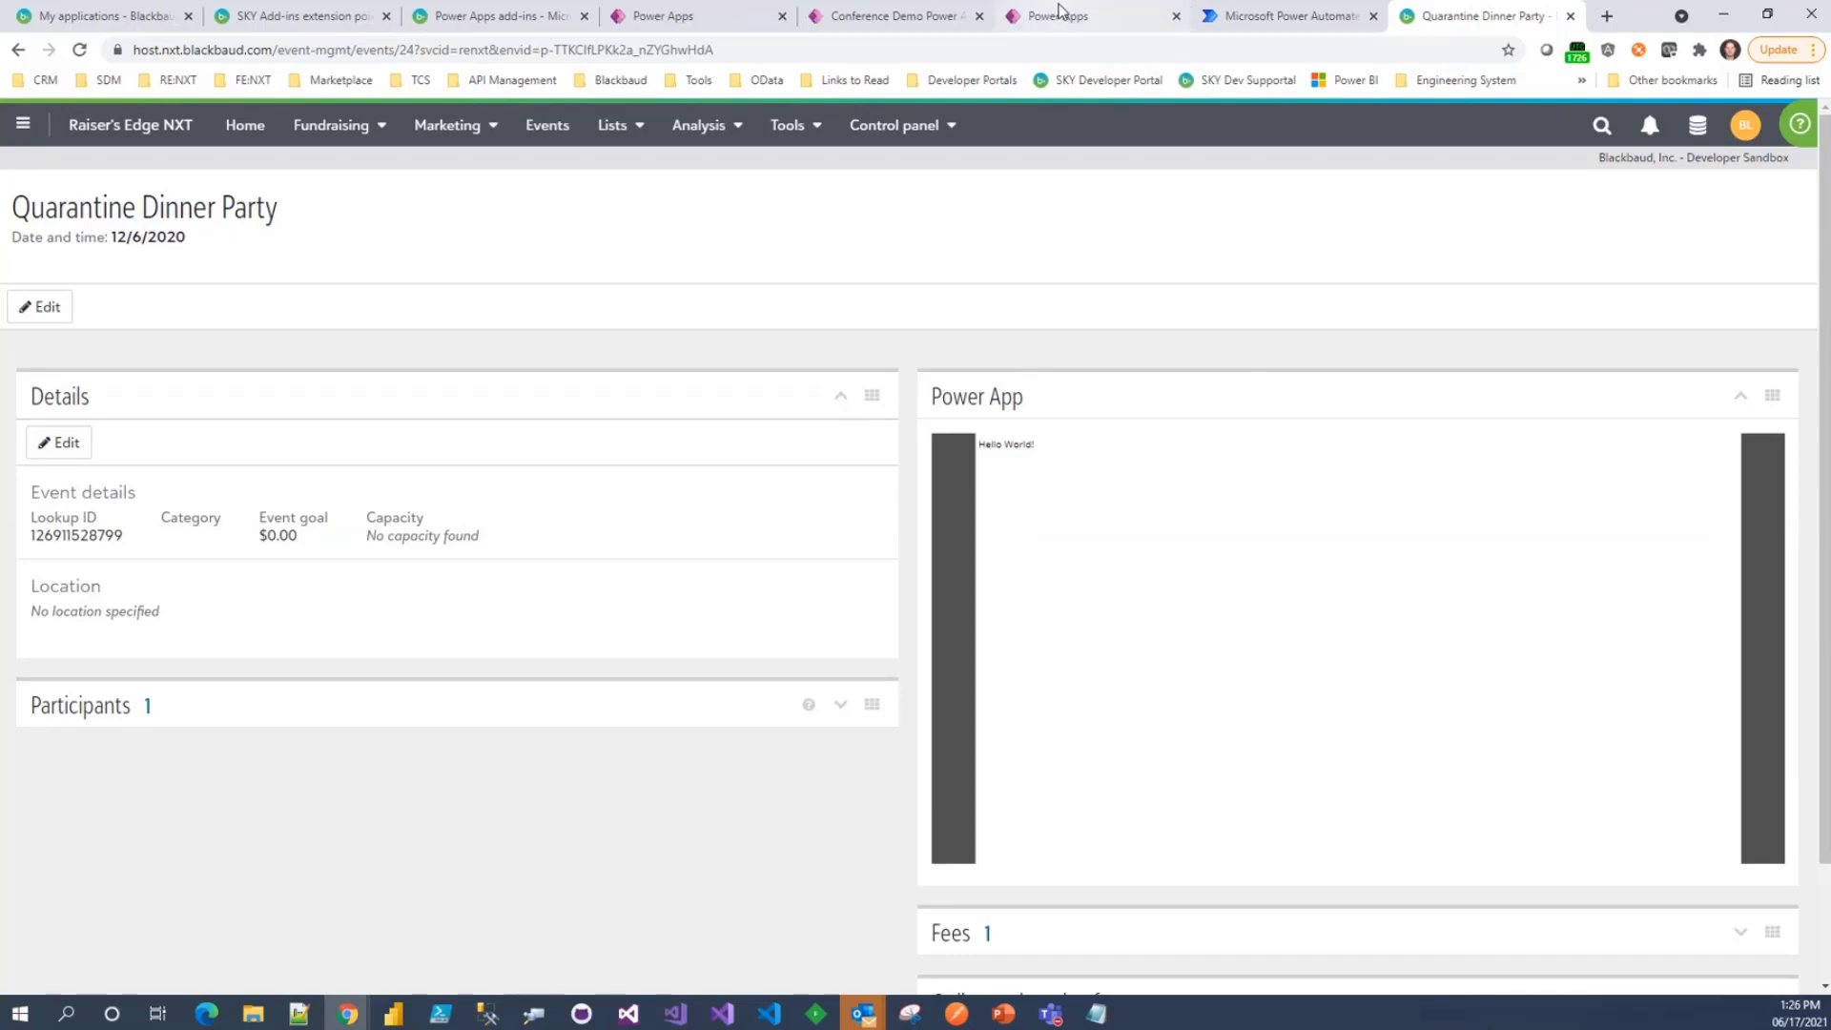
{"action": "left_click", "coordinate": [925, 15]}
{"action": "left_click", "coordinate": [1175, 16]}
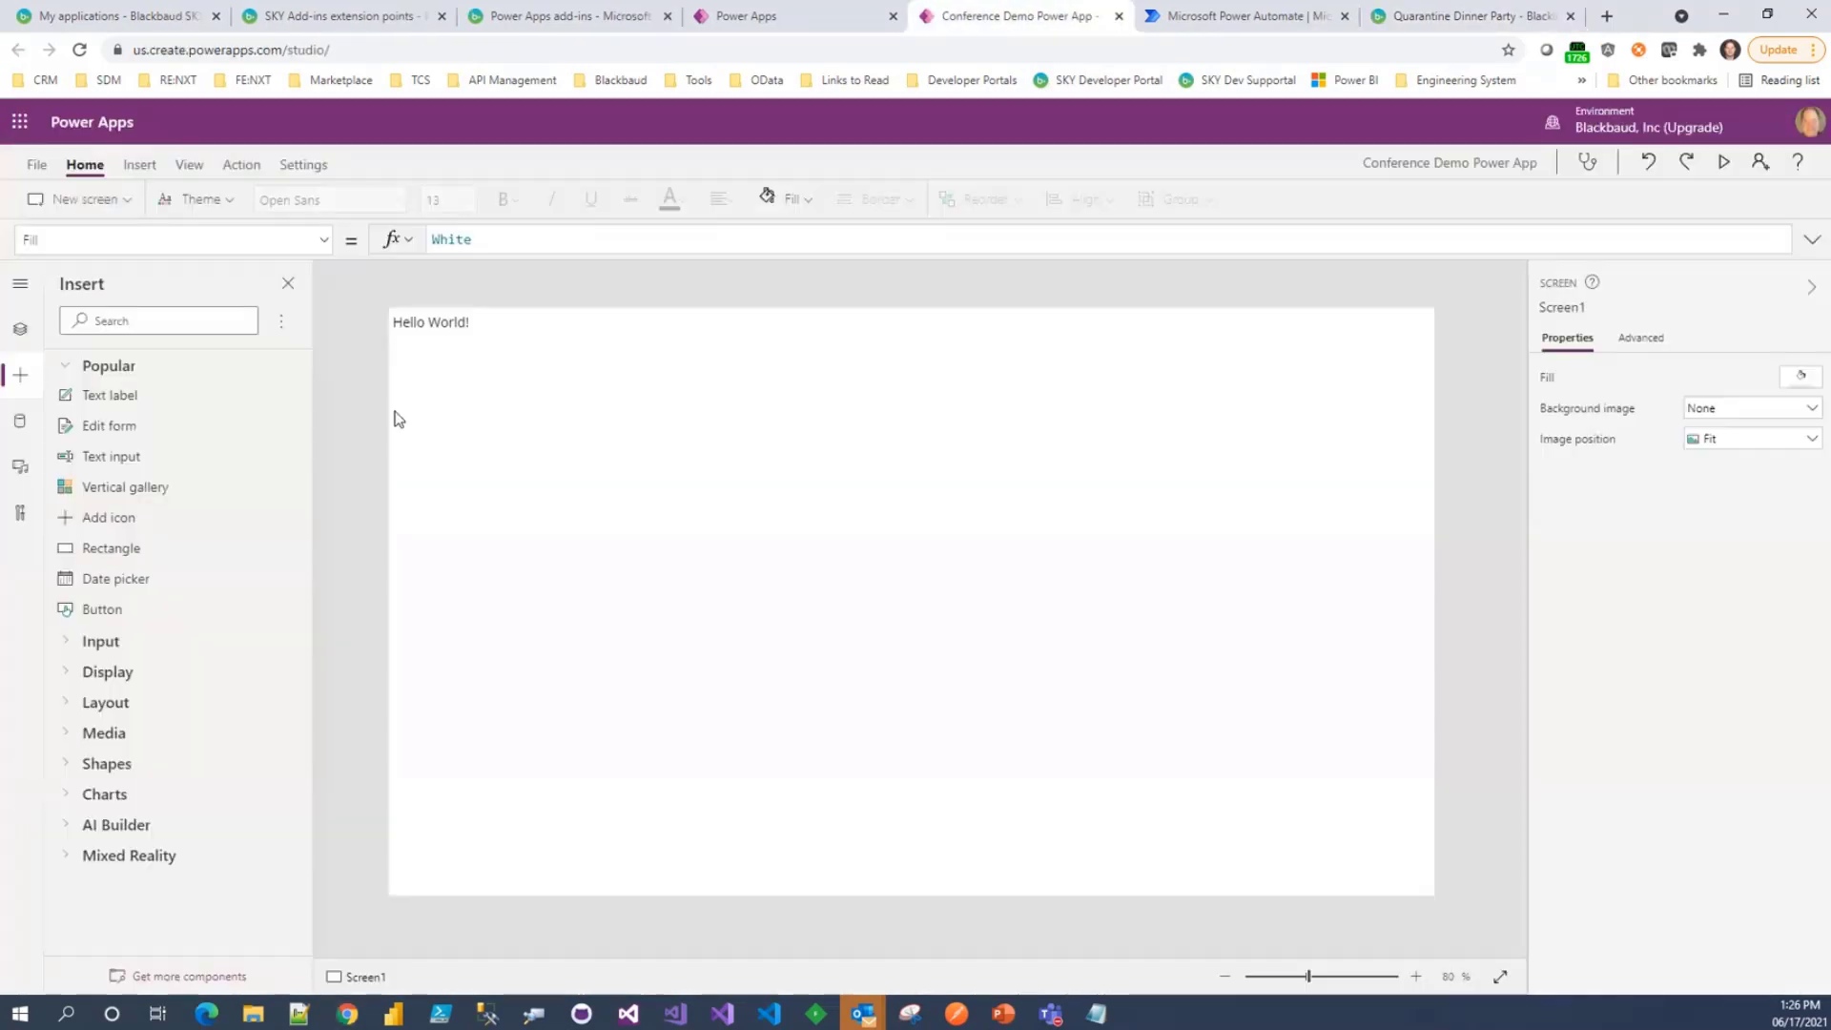
{"action": "left_click", "coordinate": [431, 326]}
{"action": "left_click", "coordinate": [1714, 374]}
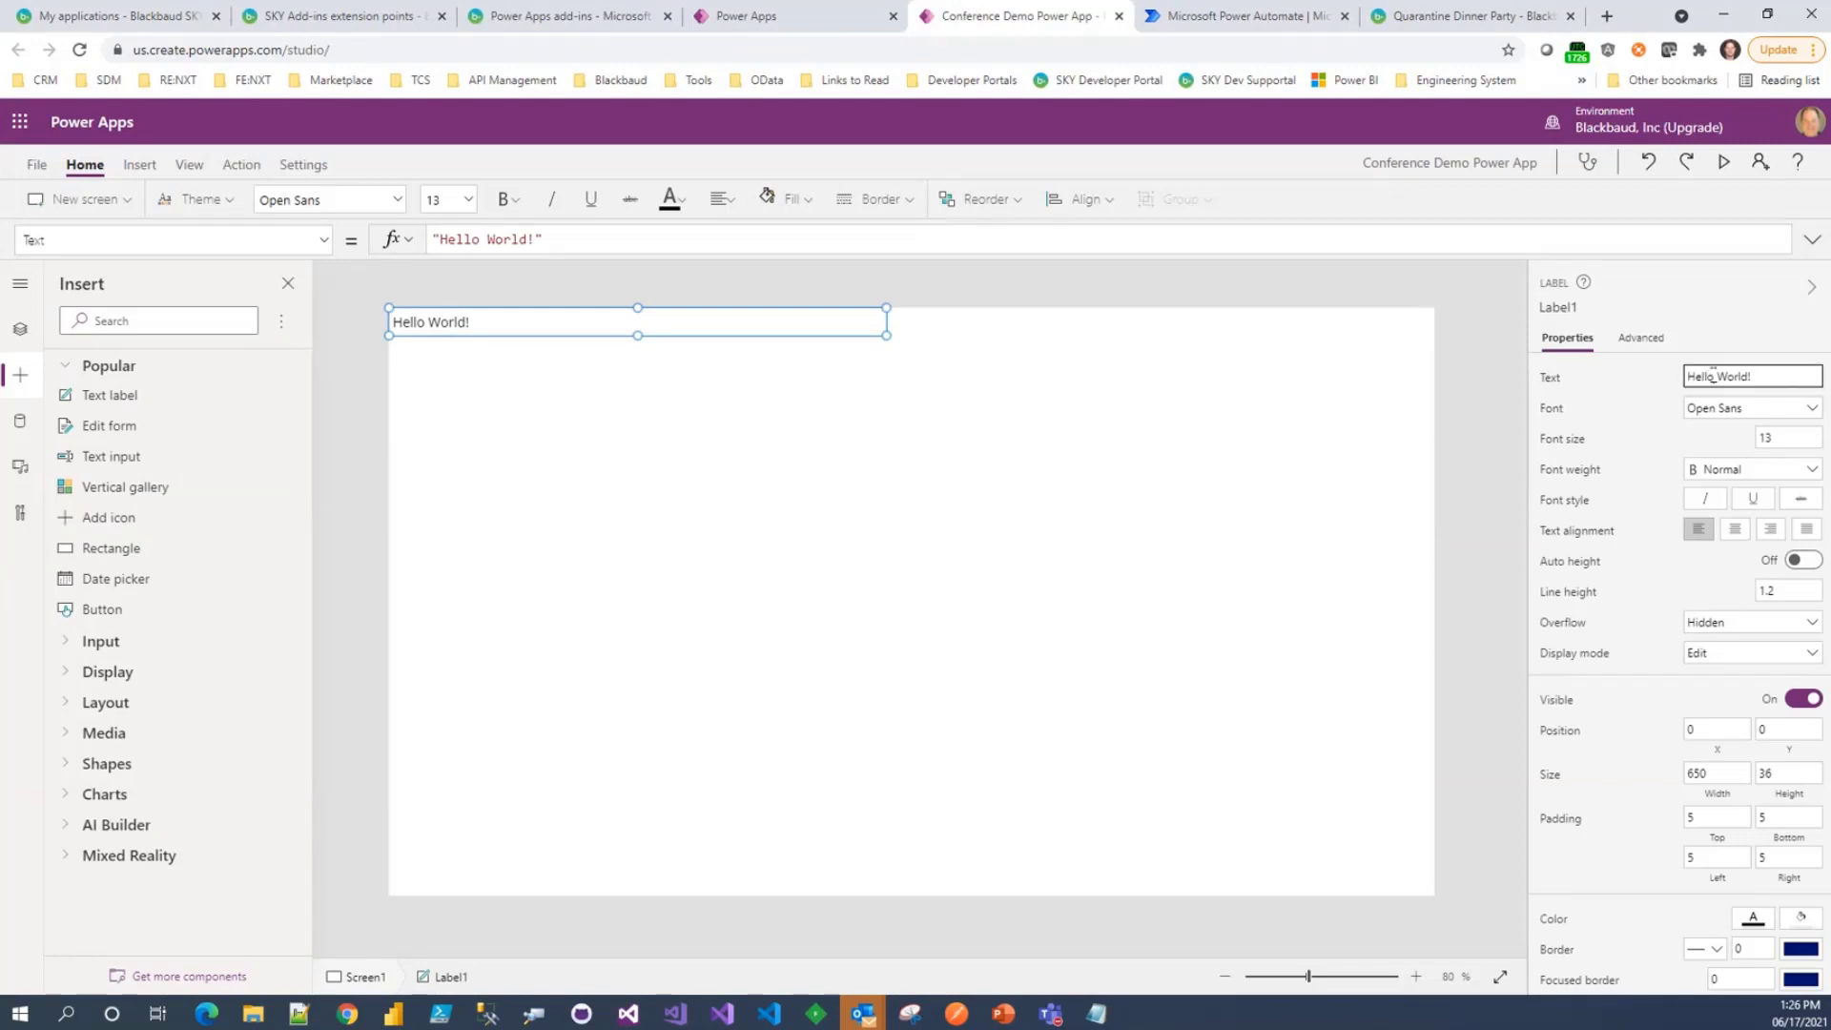
{"action": "type", "text": "2"}
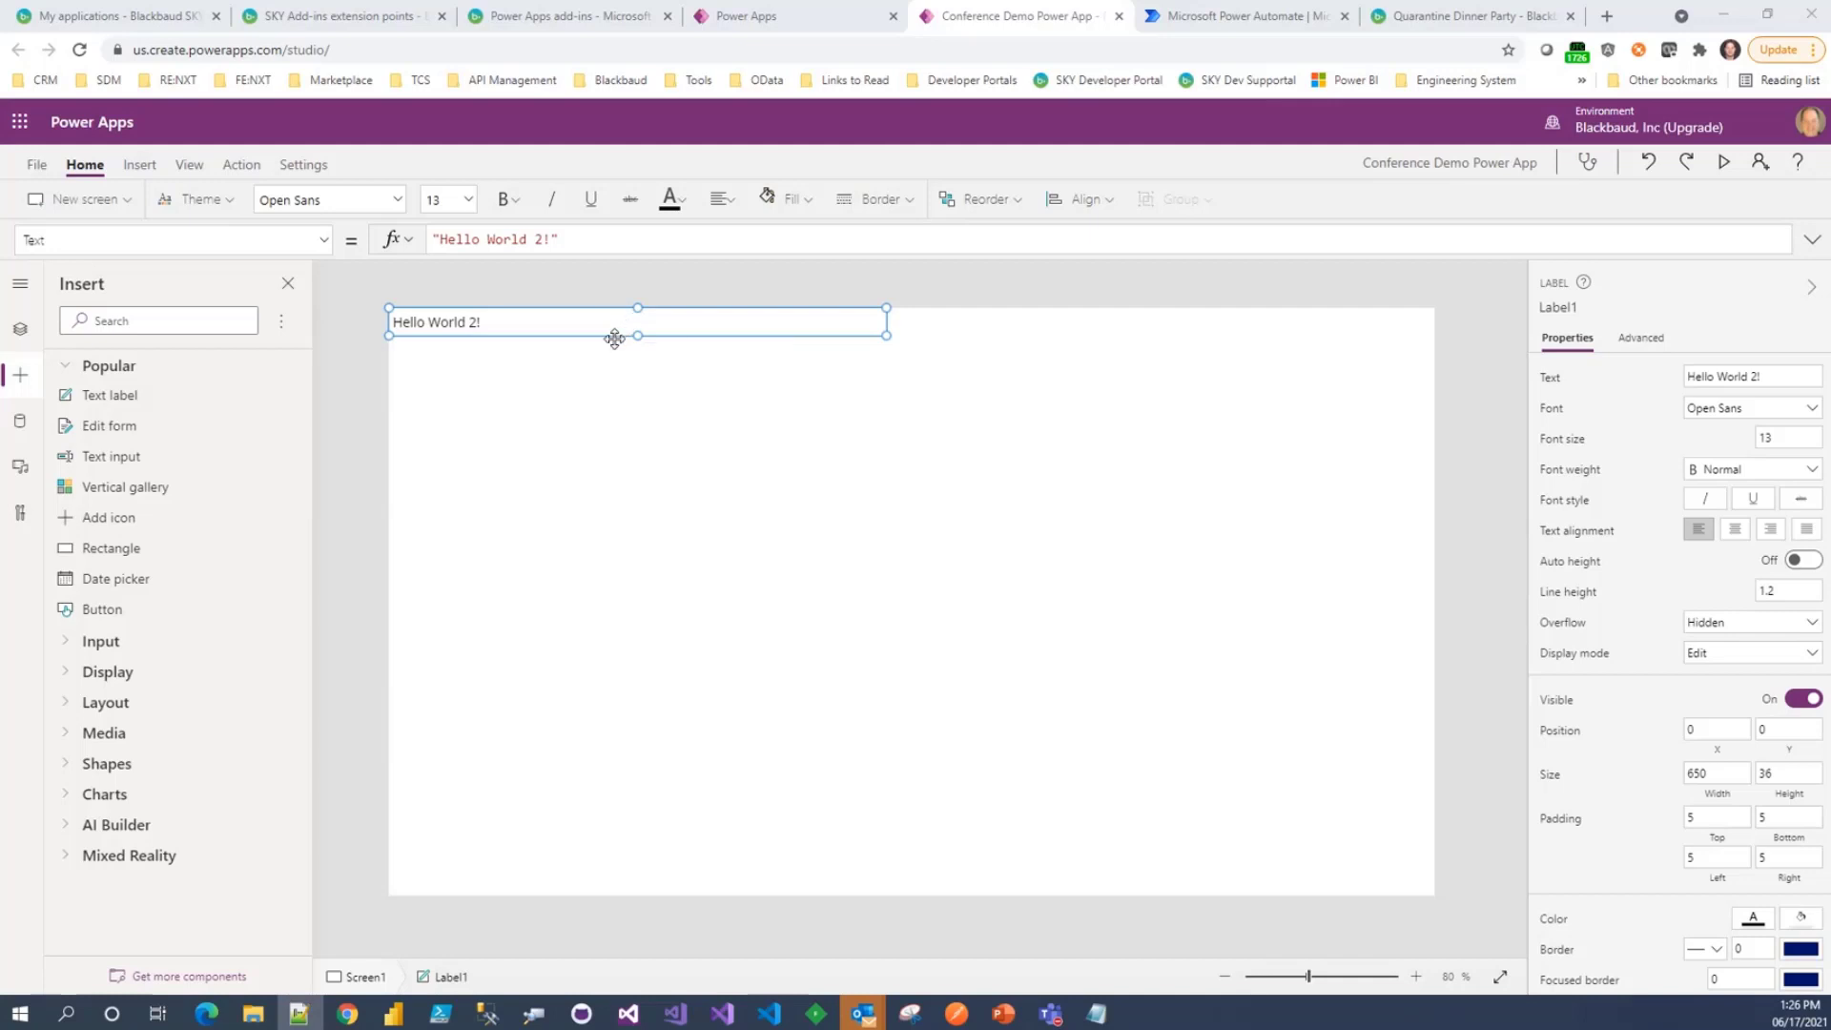
- Turn off Scale to fit in the app's display settings
{"action": "left_click", "coordinate": [39, 166]}
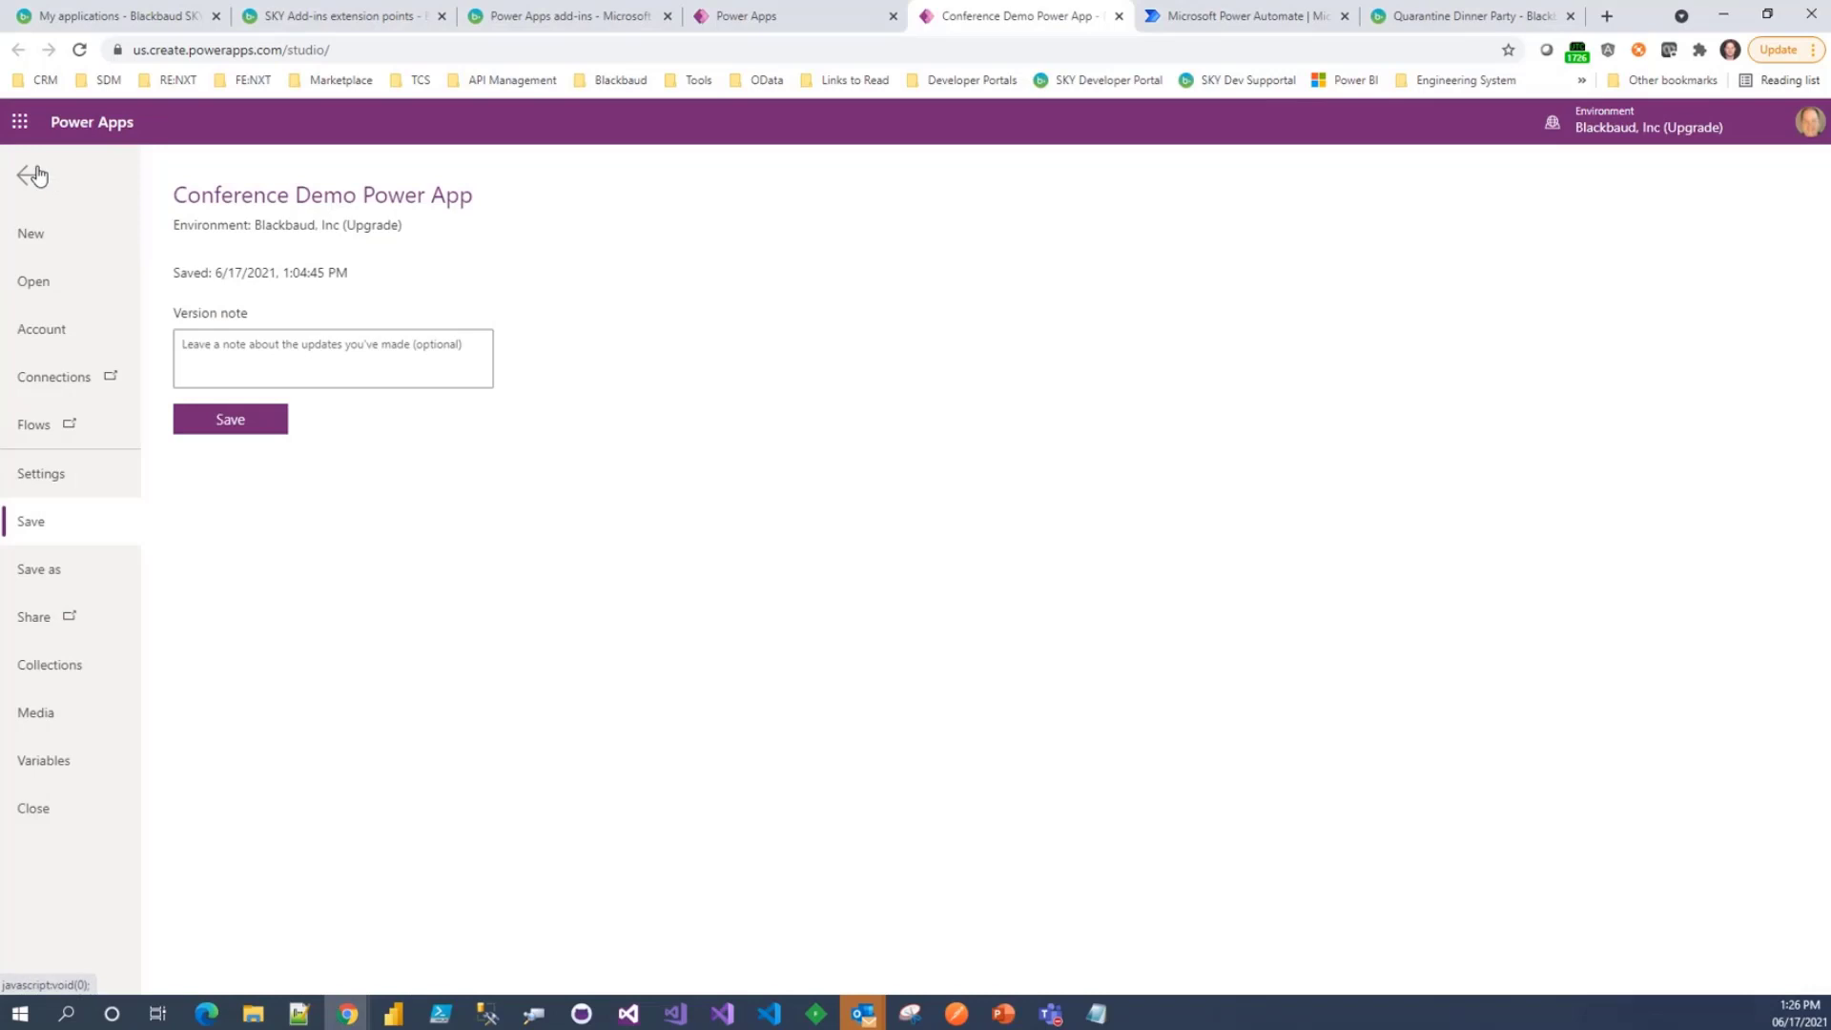
{"action": "left_click", "coordinate": [36, 480]}
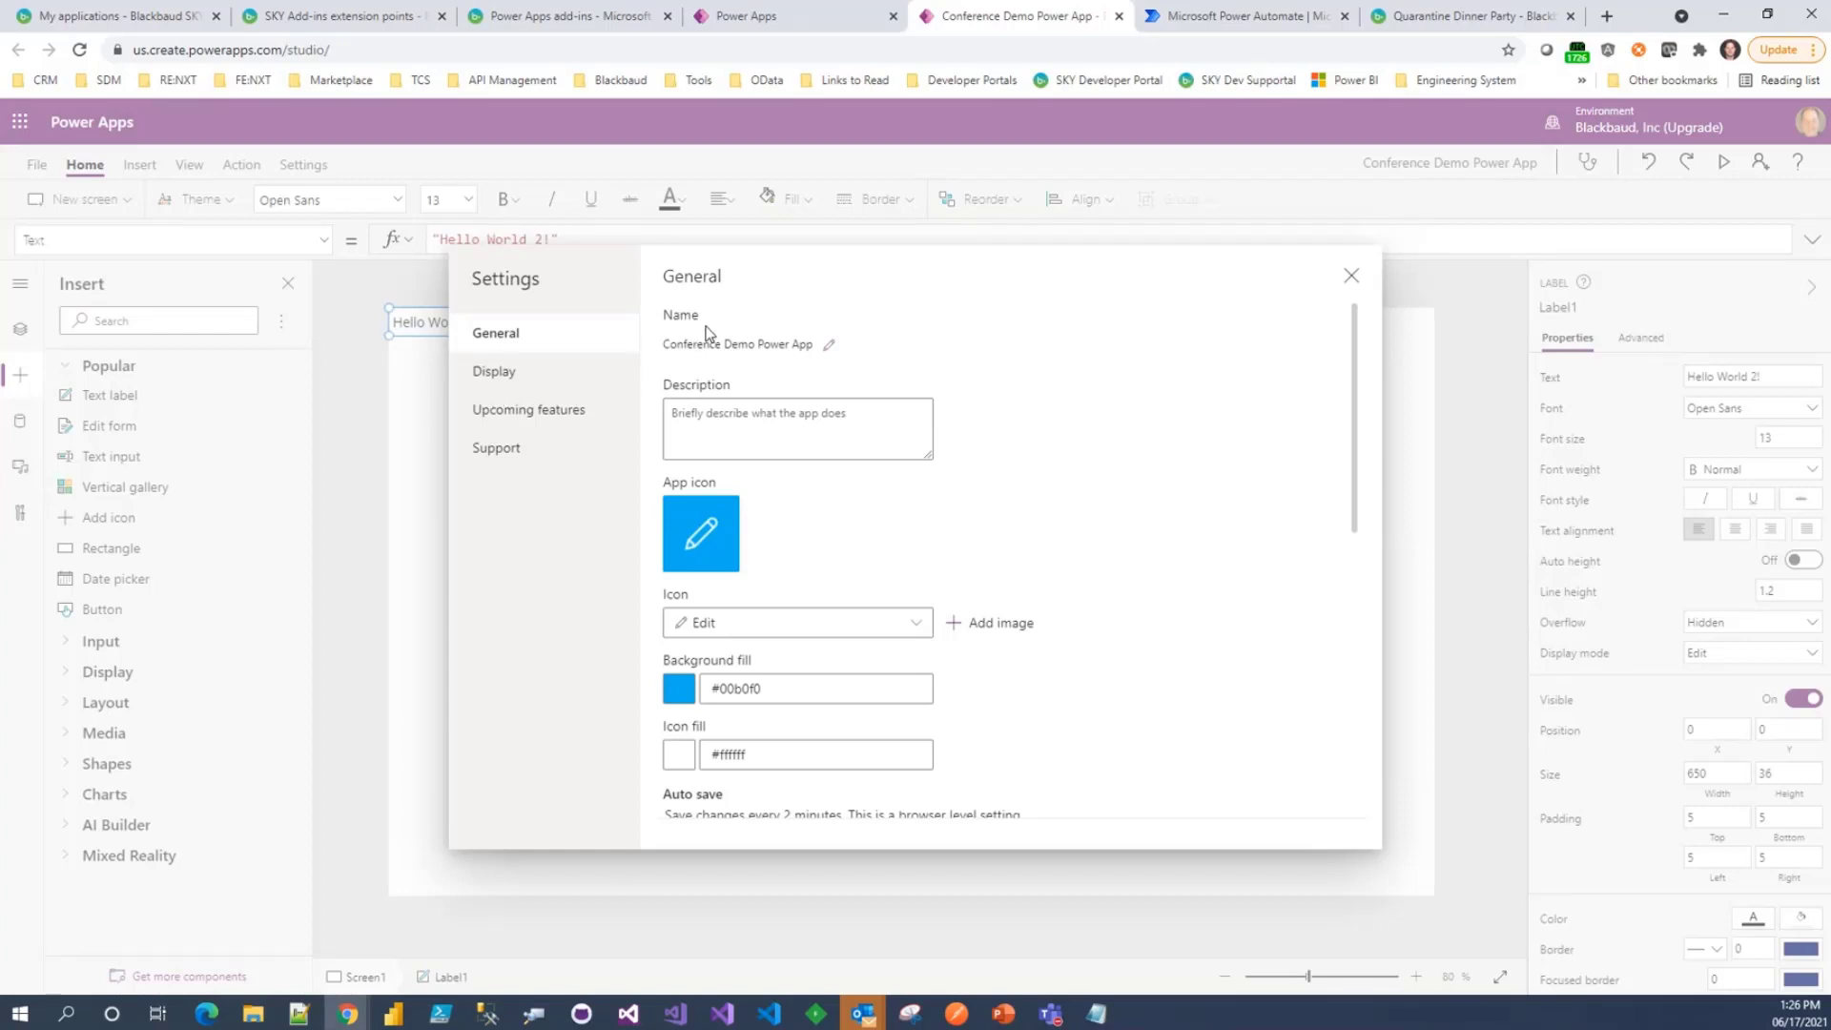
{"action": "left_click", "coordinate": [496, 377]}
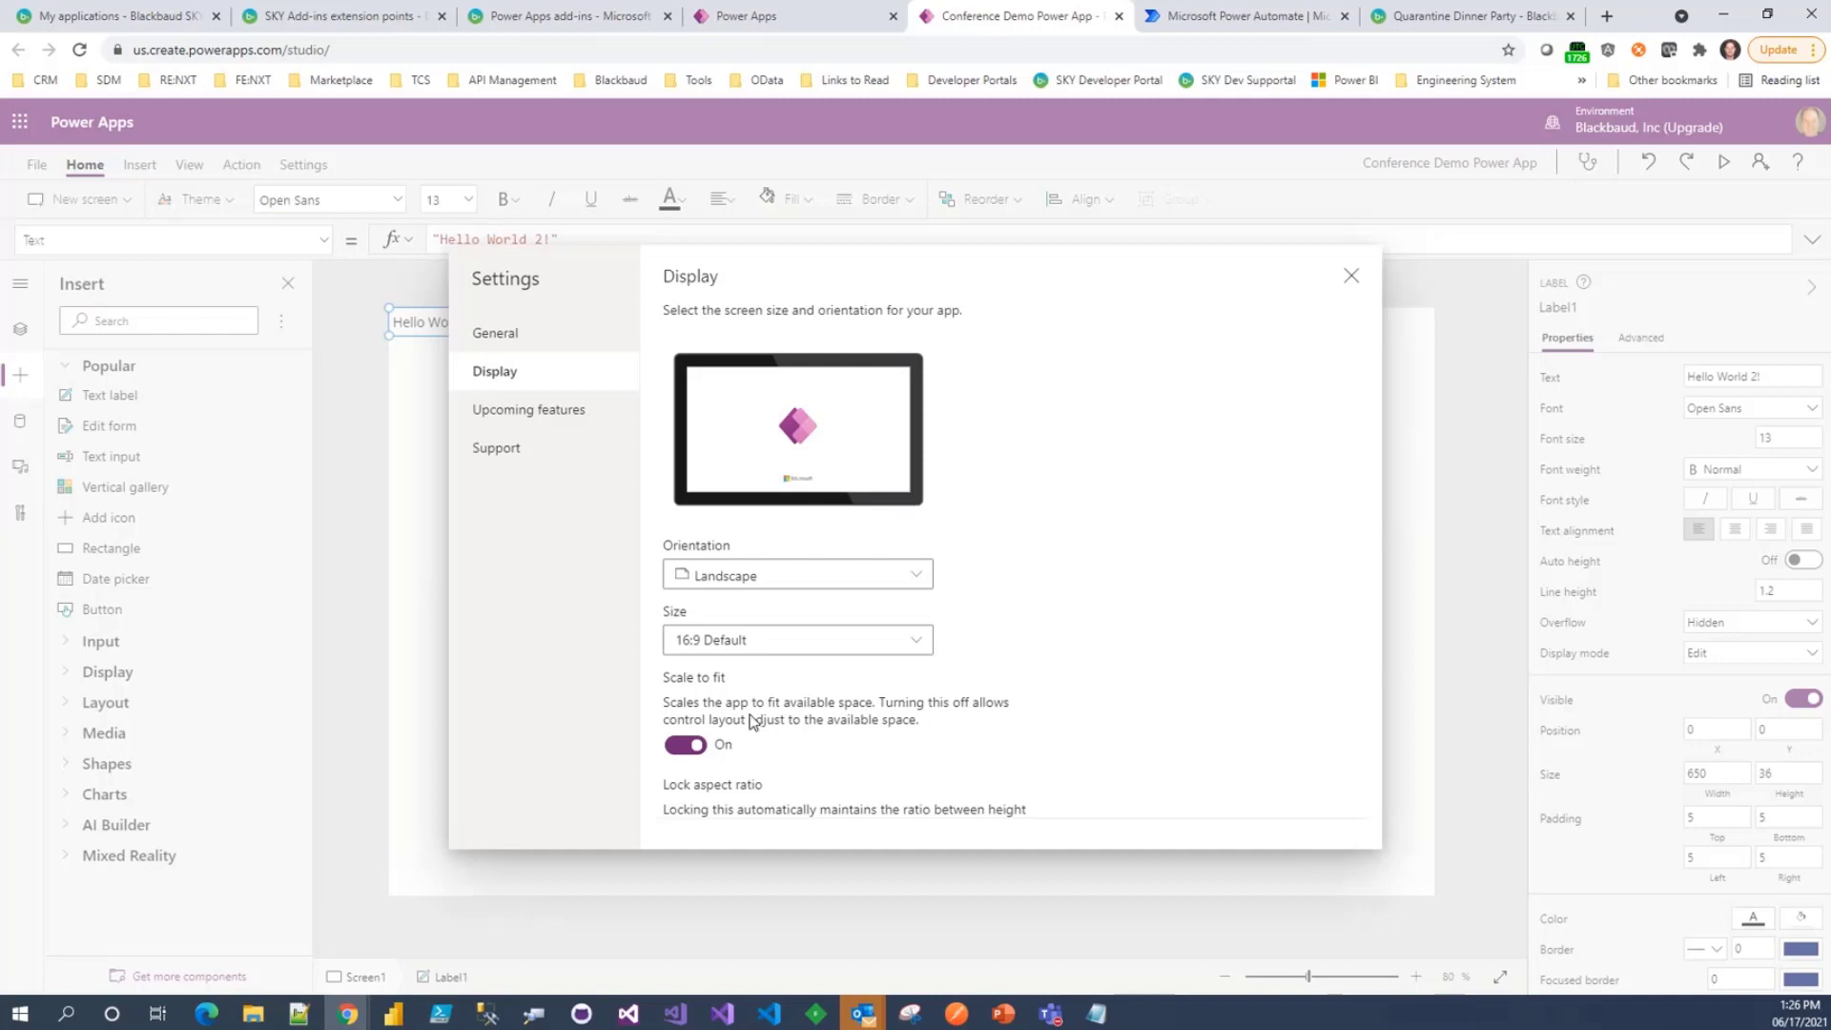
{"action": "left_click", "coordinate": [696, 745]}
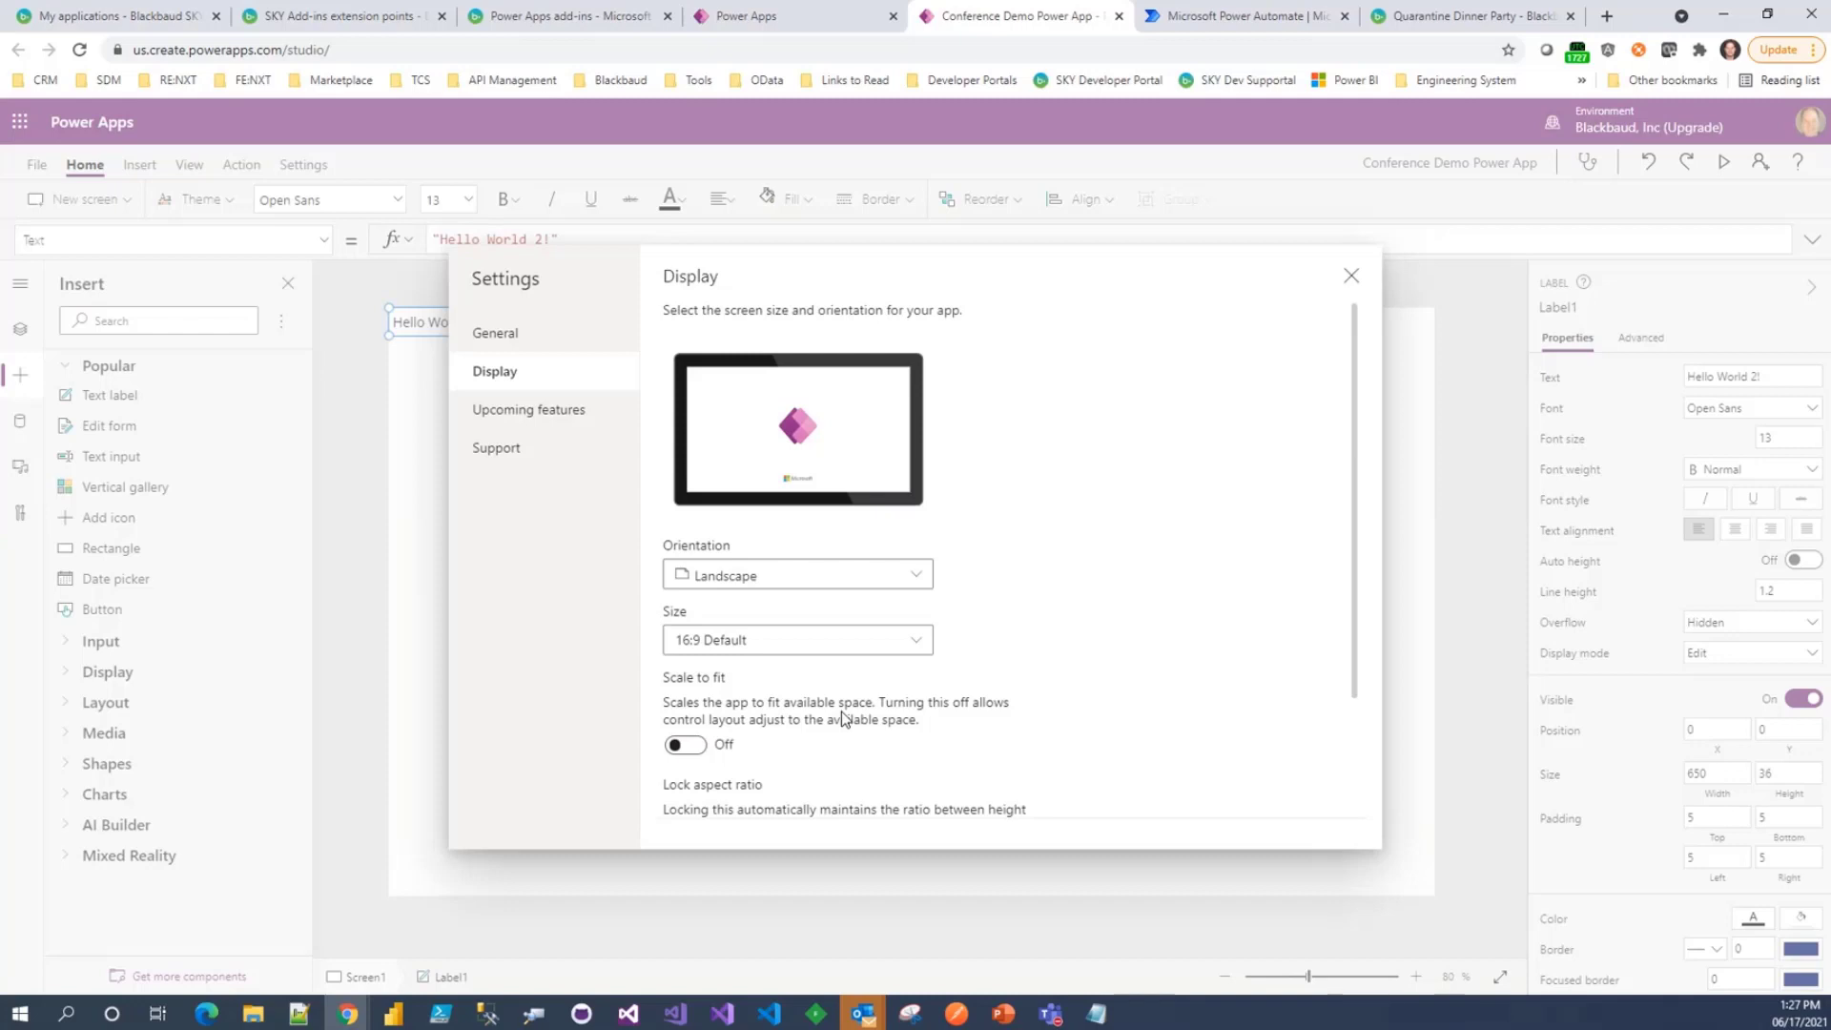
{"action": "left_click", "coordinate": [1352, 279]}
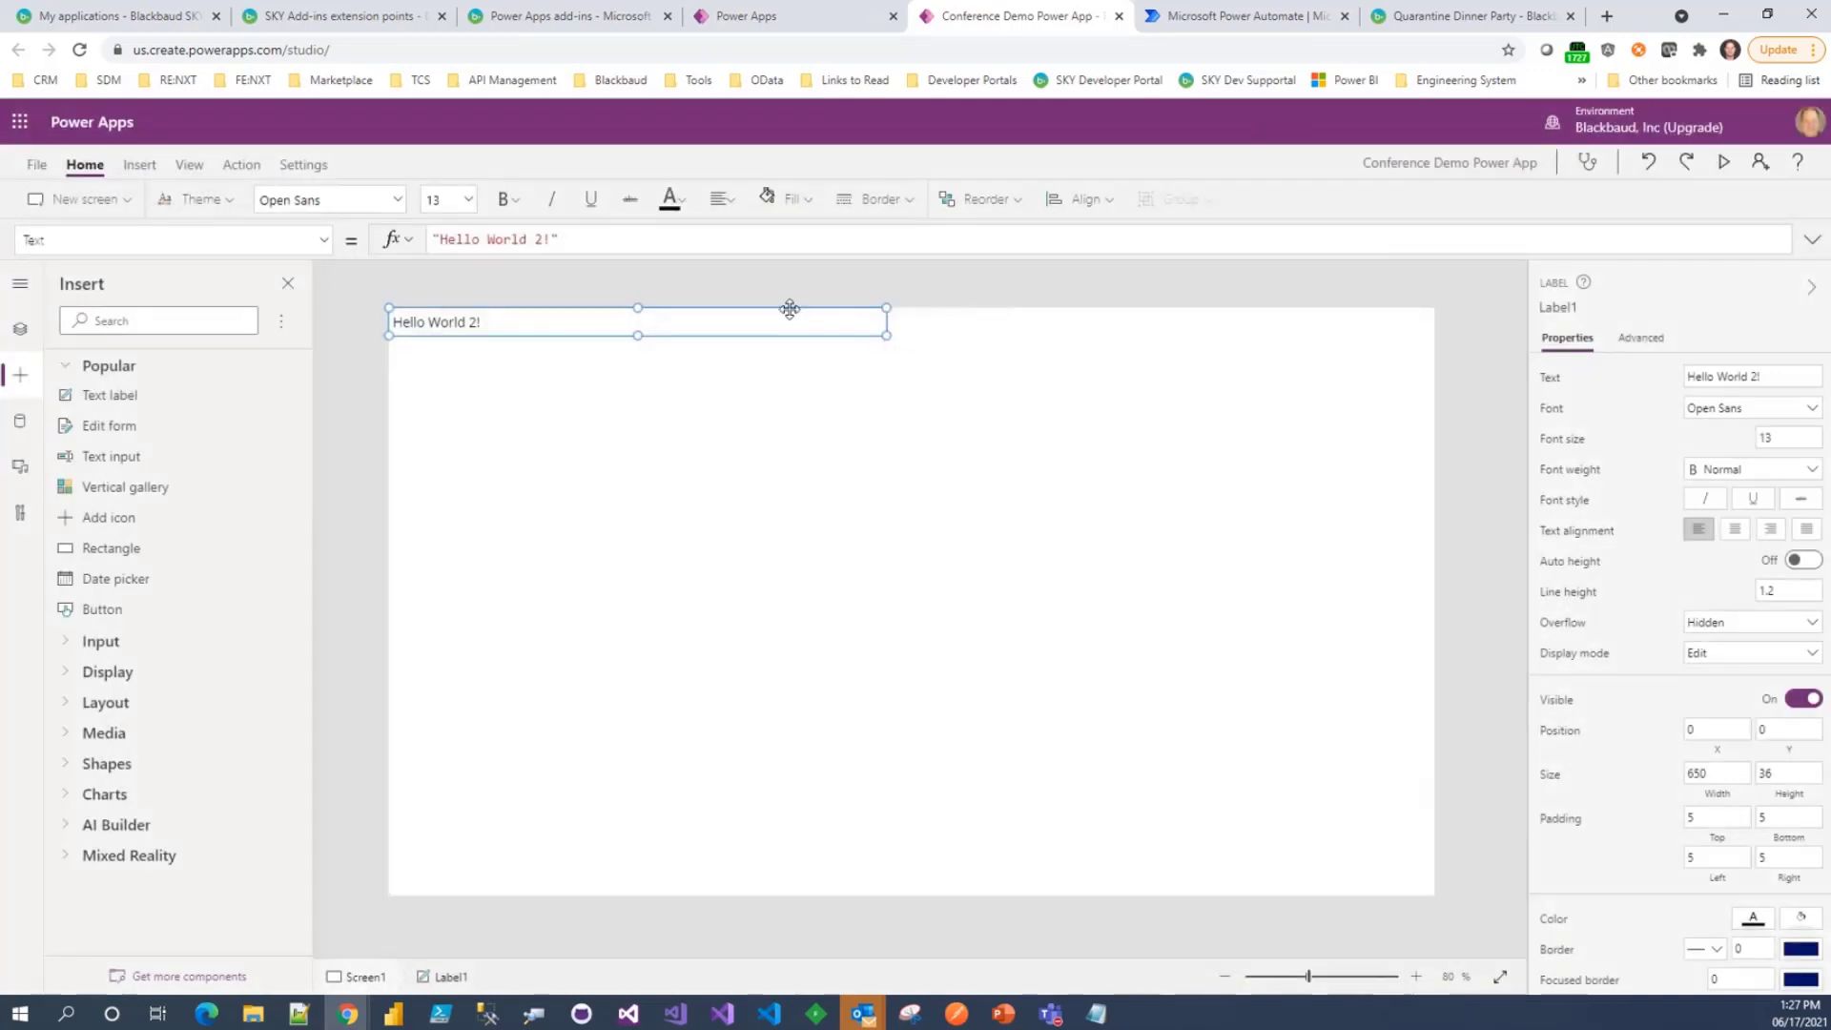
- Save the app with the version note "Turn off scale to fit, tweaked the label" and return to the Quarantine Dinner Party event page
{"action": "left_click", "coordinate": [30, 168]}
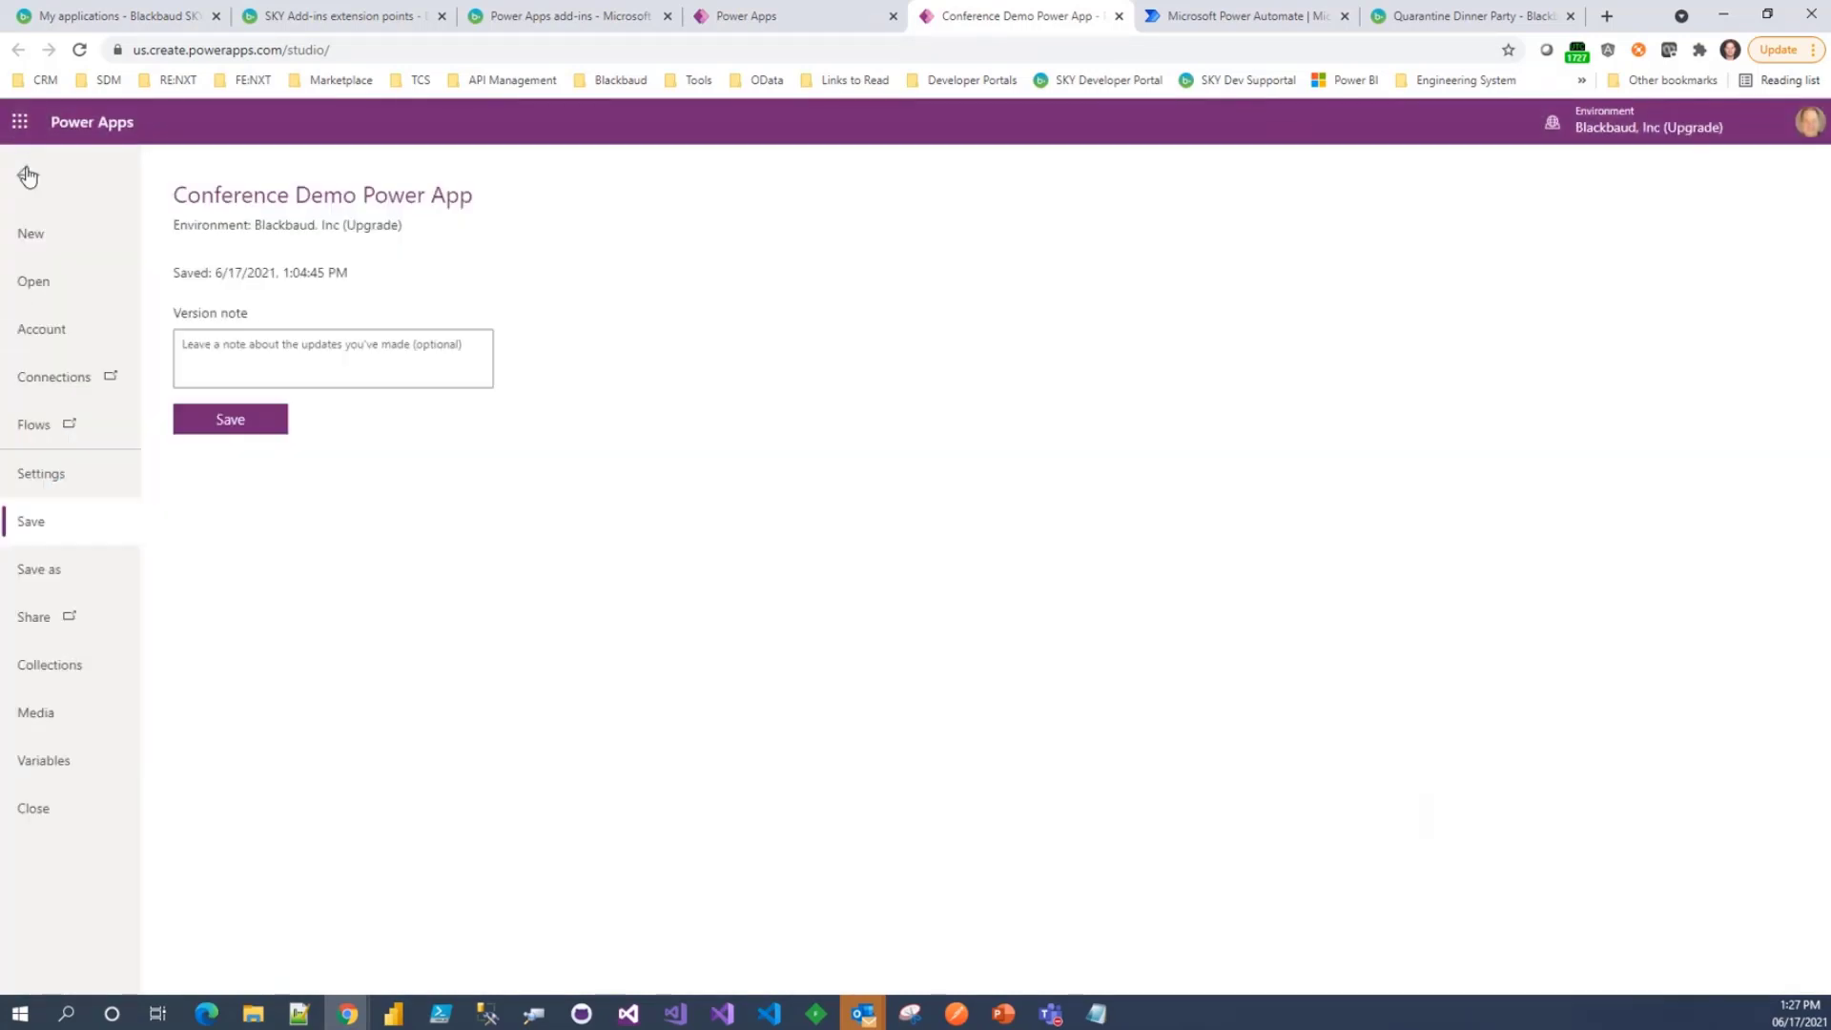
{"action": "left_click", "coordinate": [196, 350]}
{"action": "type", "text": "Turn"}
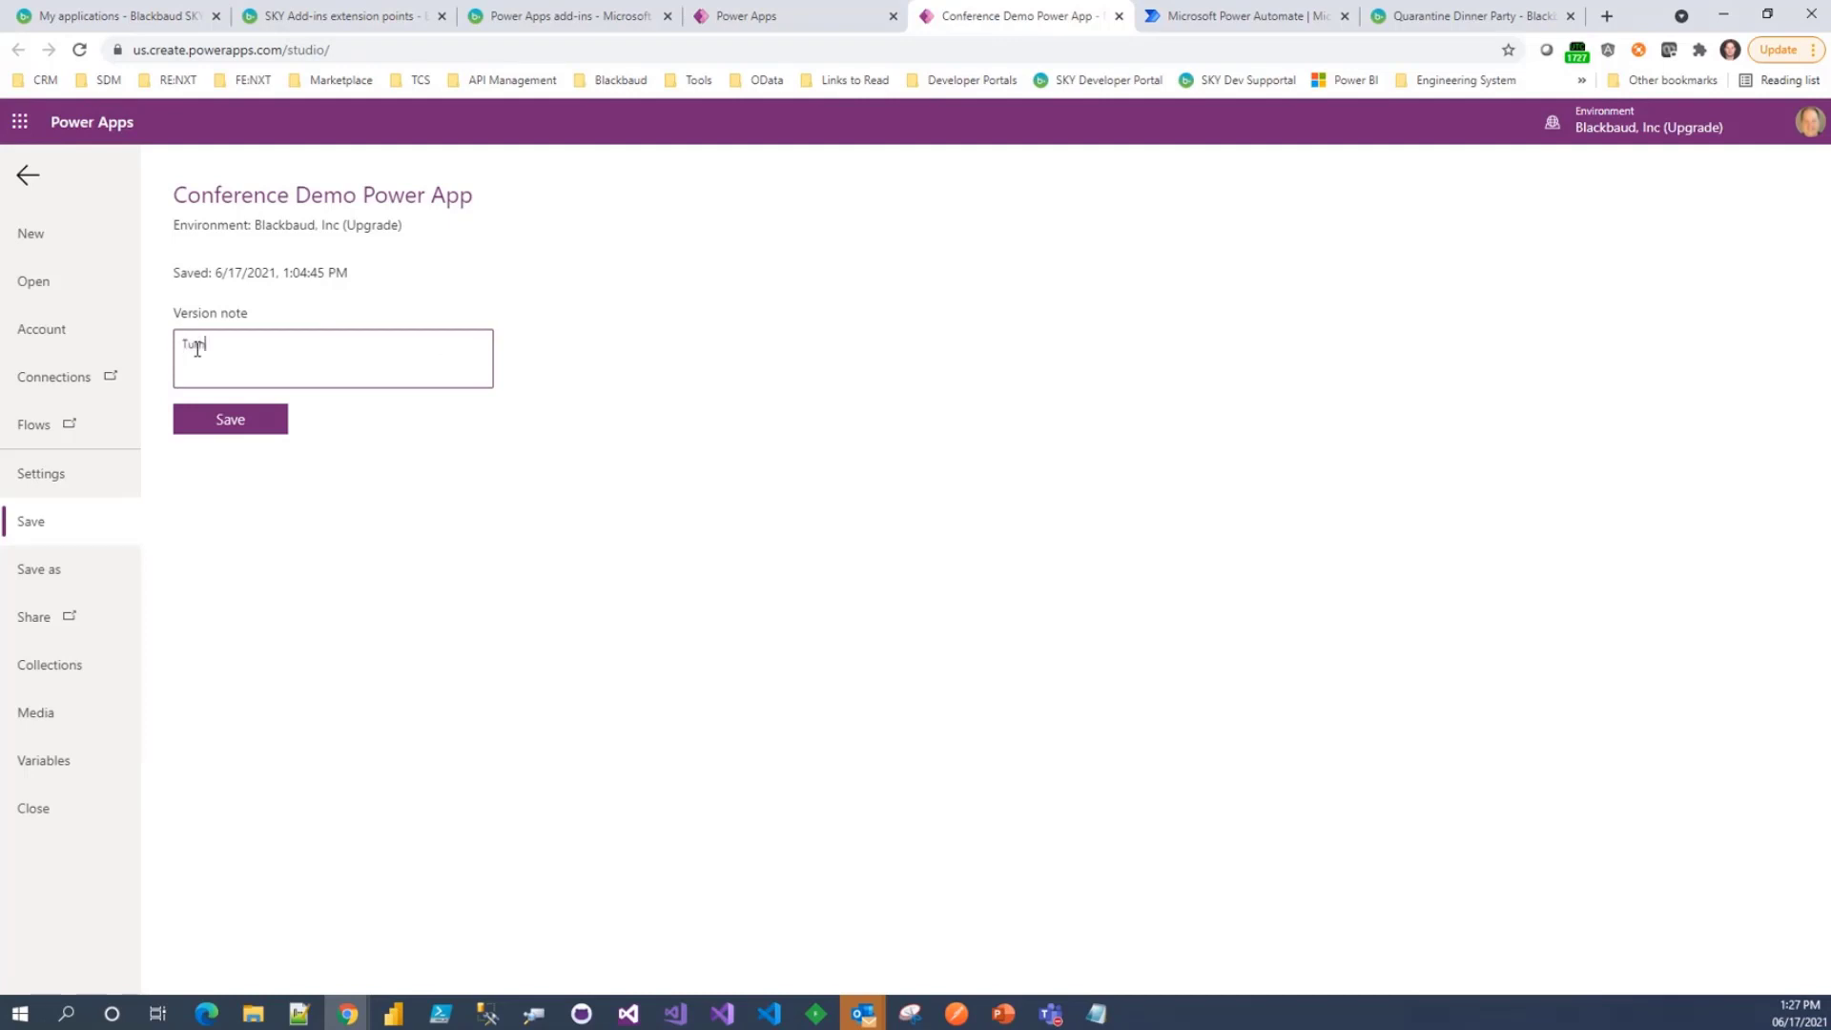
{"action": "type", "text": " off scale to fit, tweaked the label"}
{"action": "left_click", "coordinate": [225, 437]}
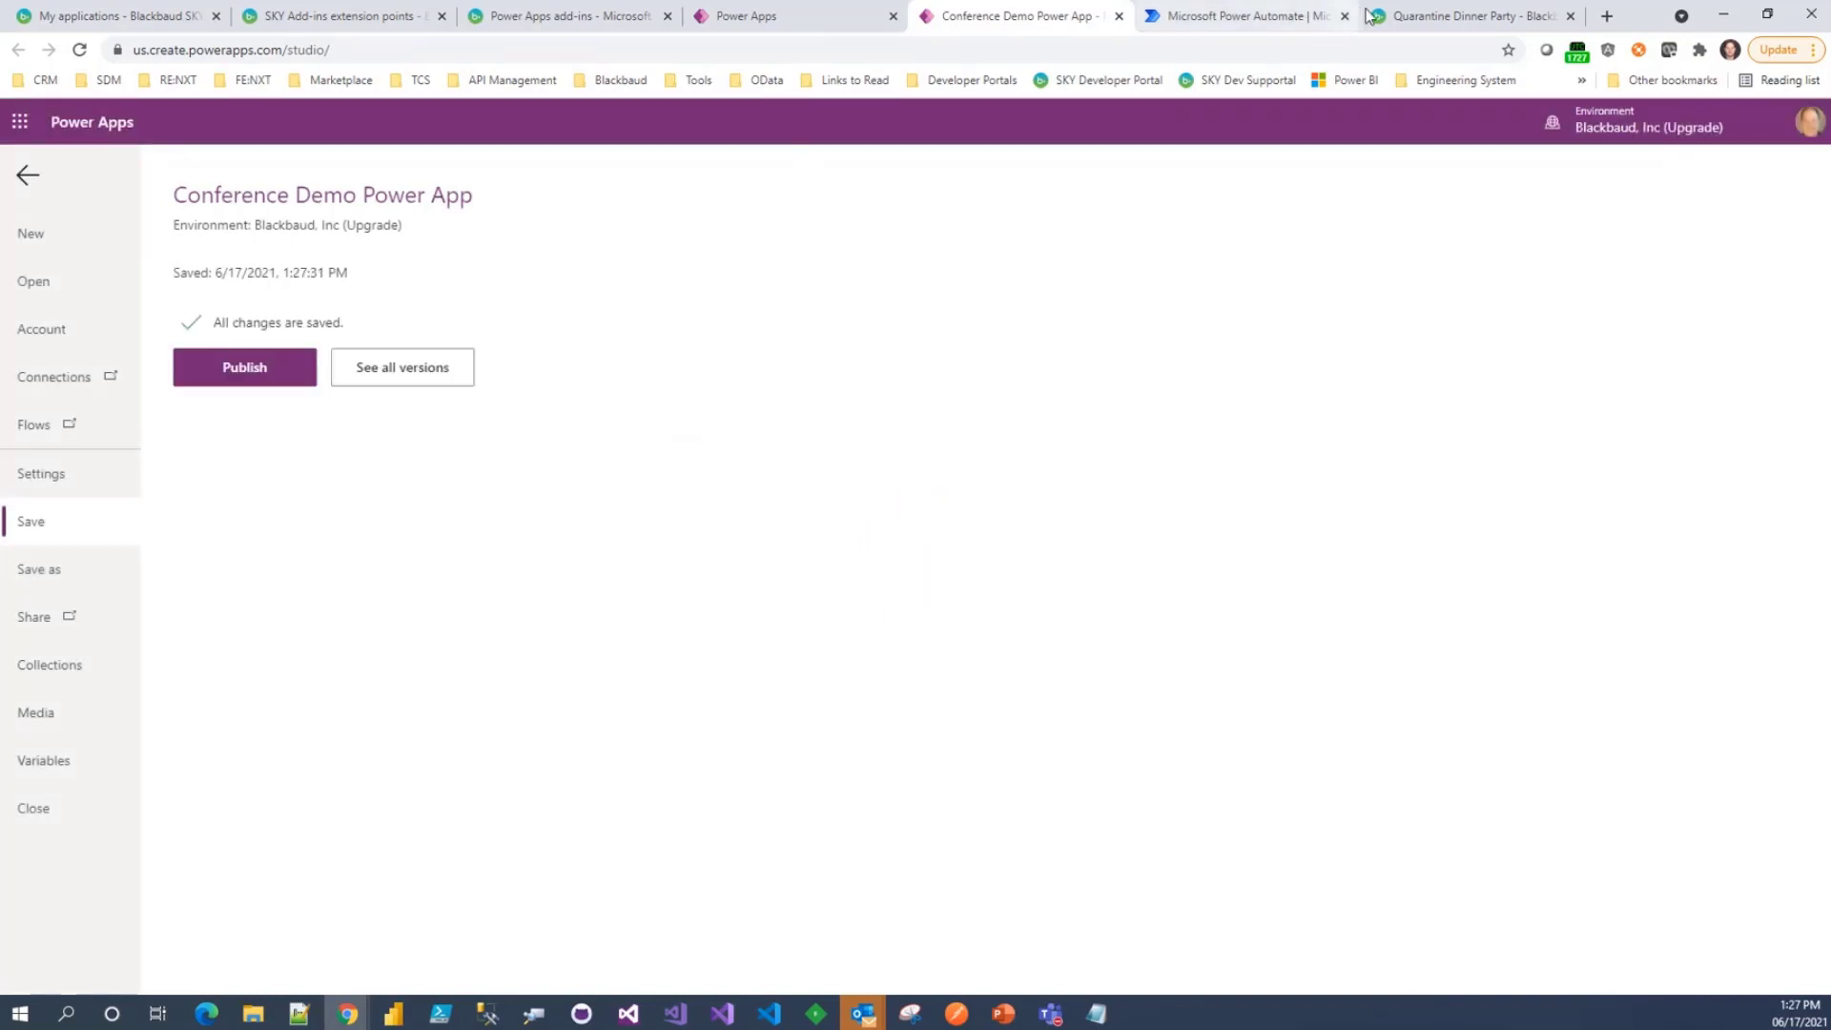
{"action": "left_click", "coordinate": [1396, 21]}
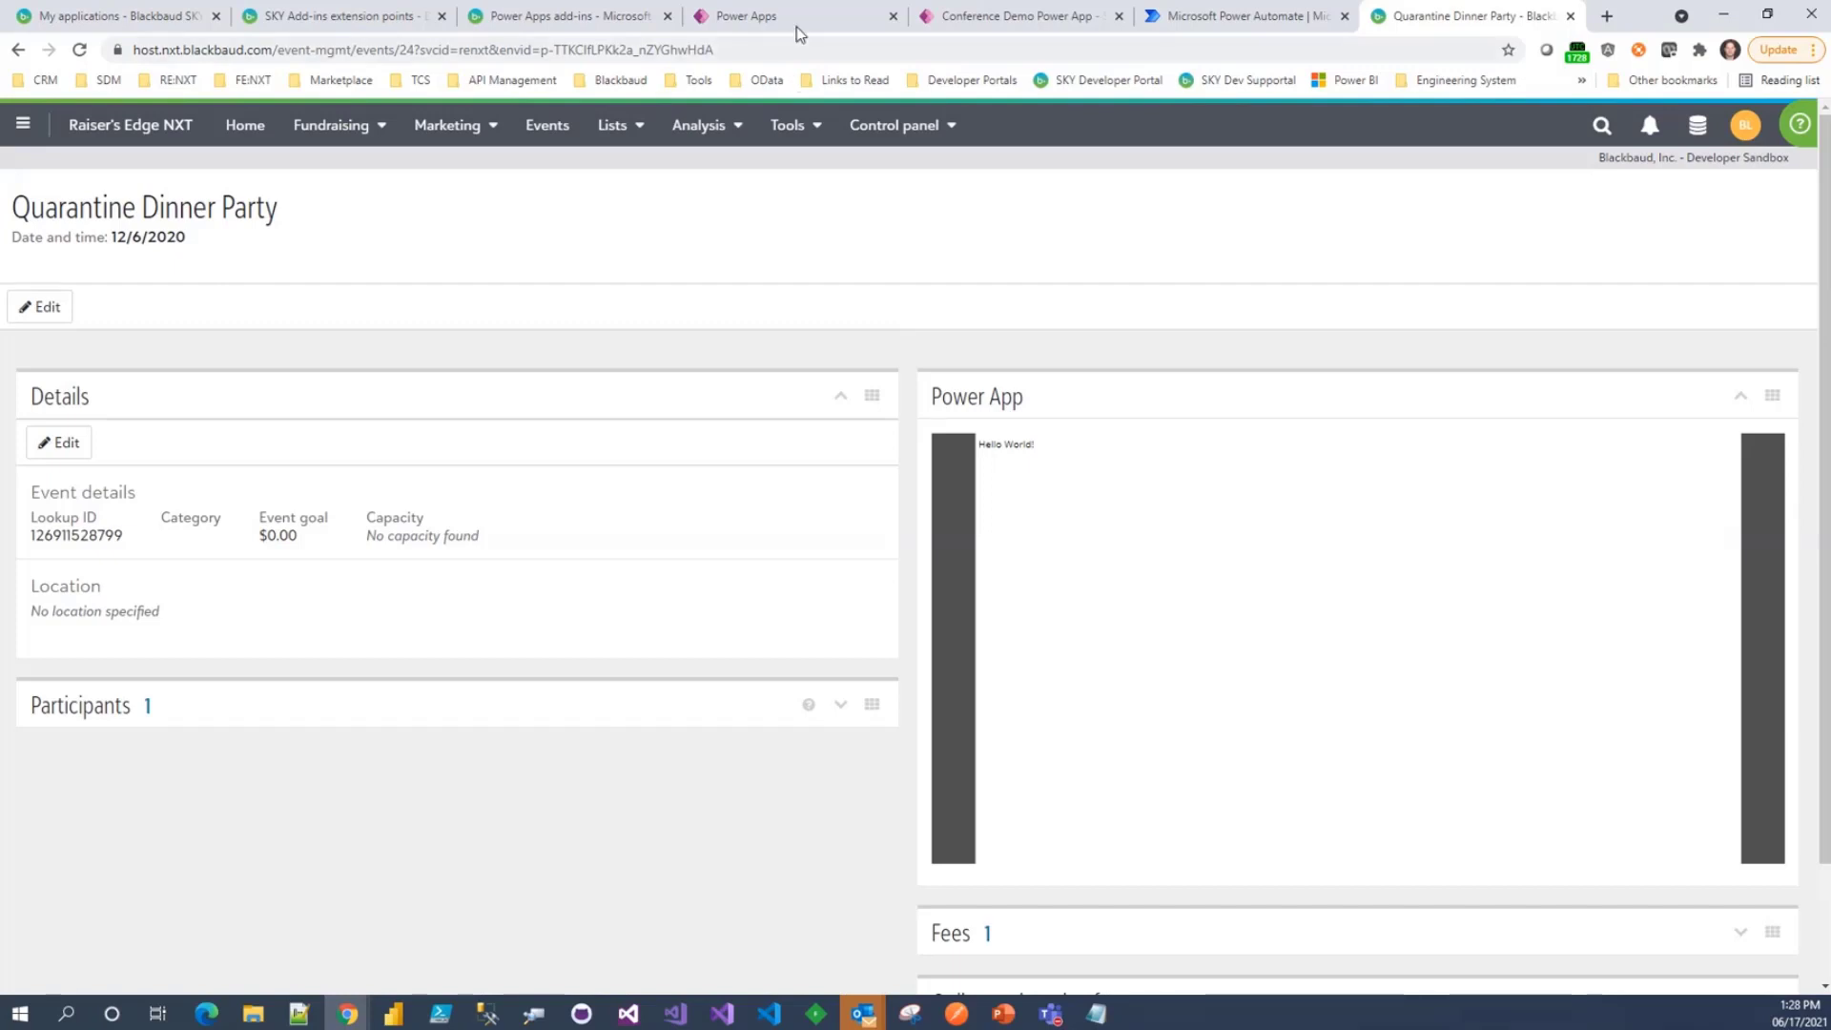
- Publish version 2 of the Conference Demo Power App from its version list and close the versions page
{"action": "left_click", "coordinate": [979, 19]}
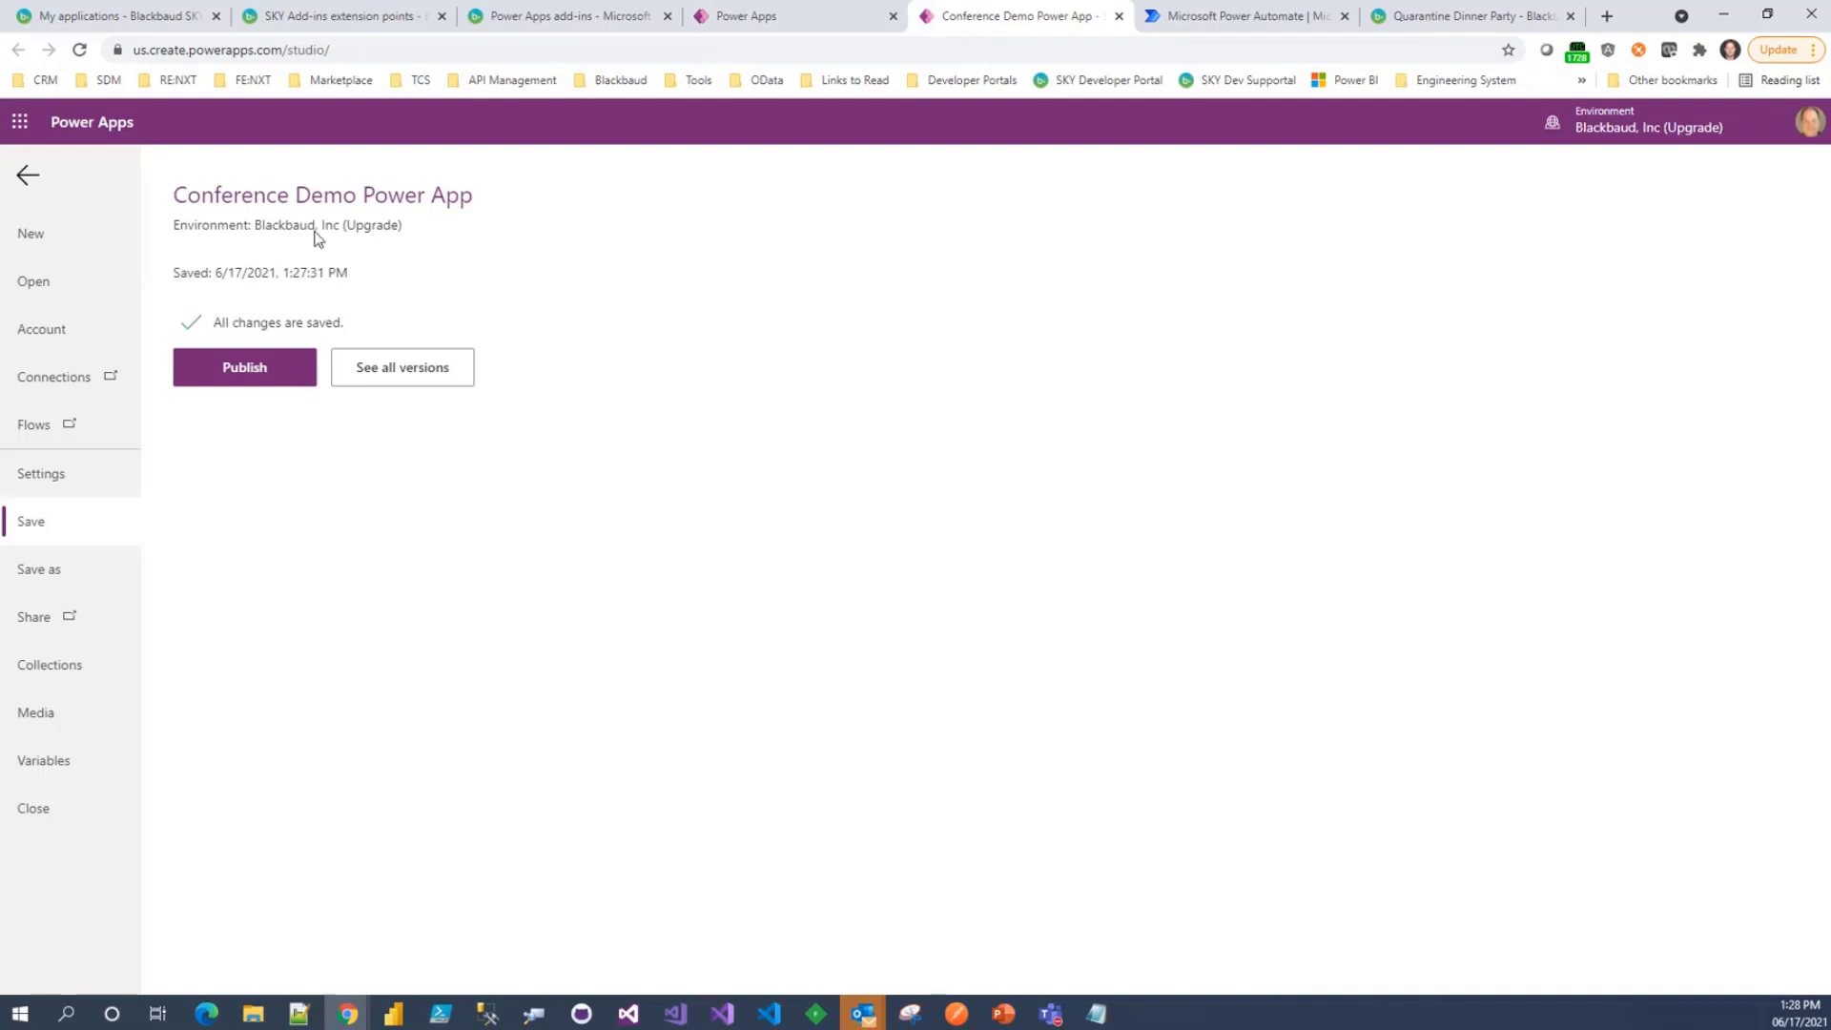
{"action": "left_click", "coordinate": [415, 382]}
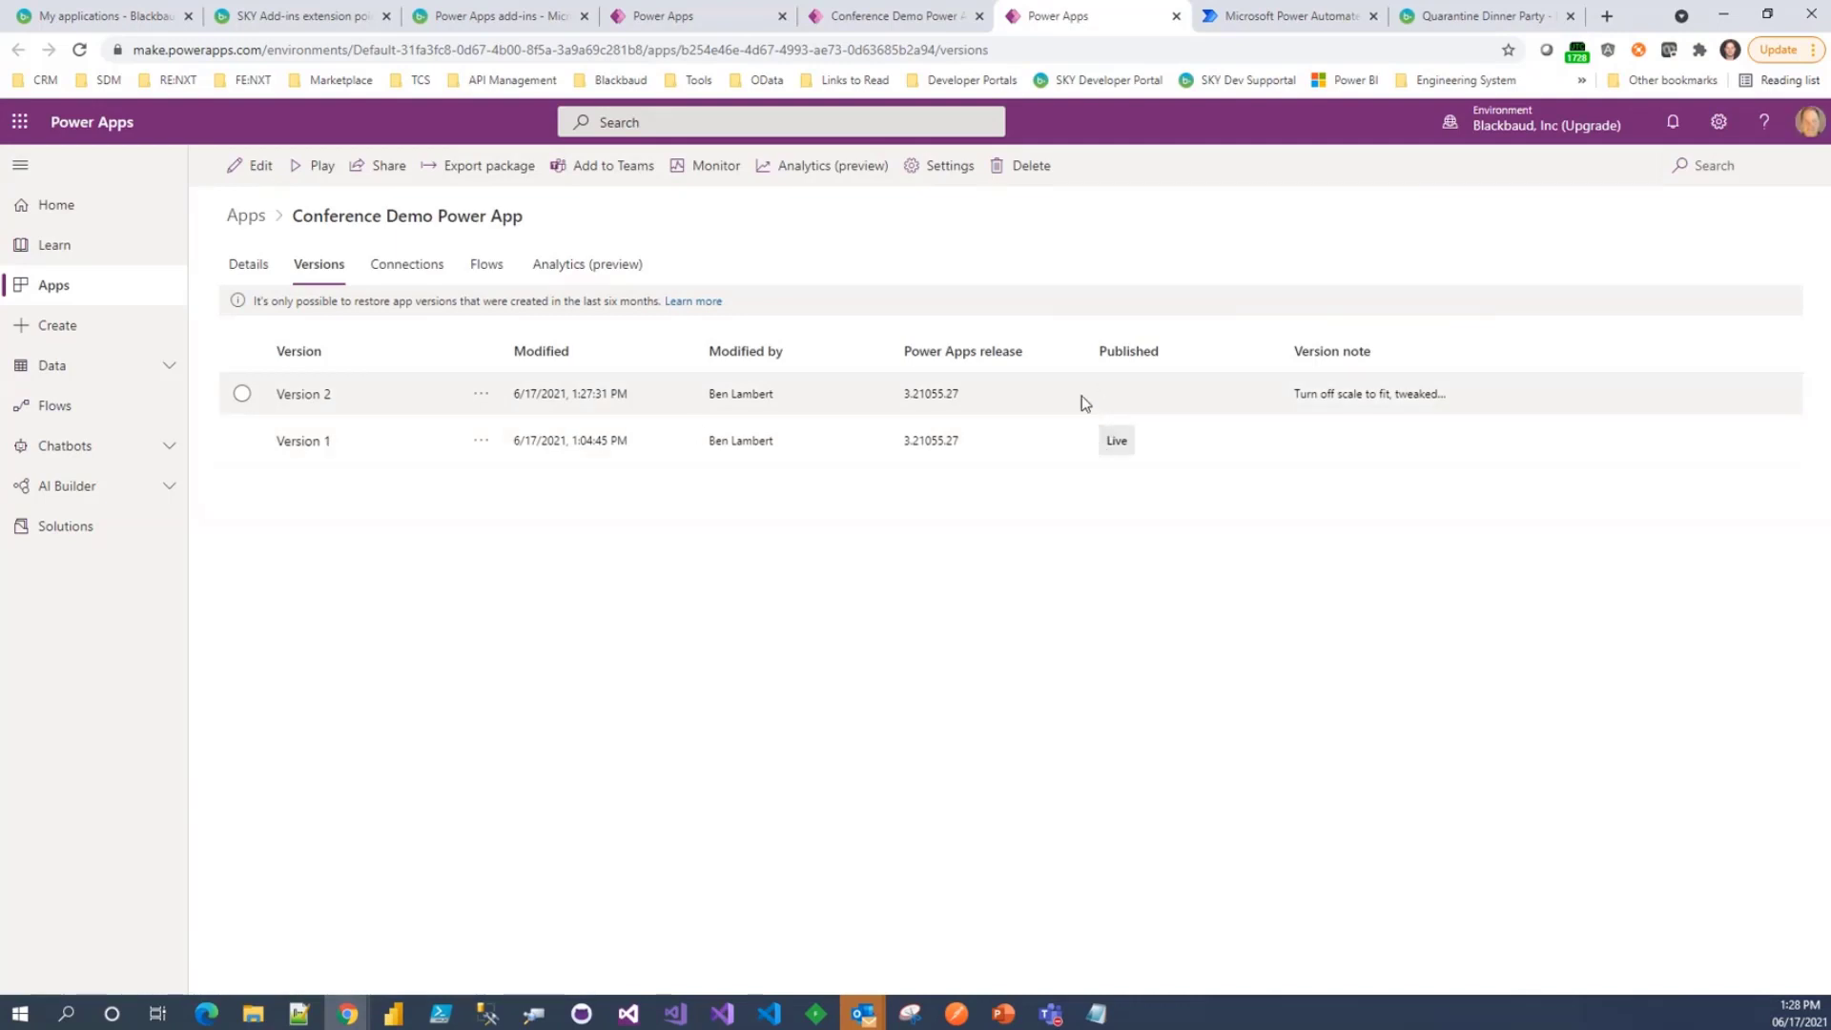
{"action": "left_click", "coordinate": [485, 402]}
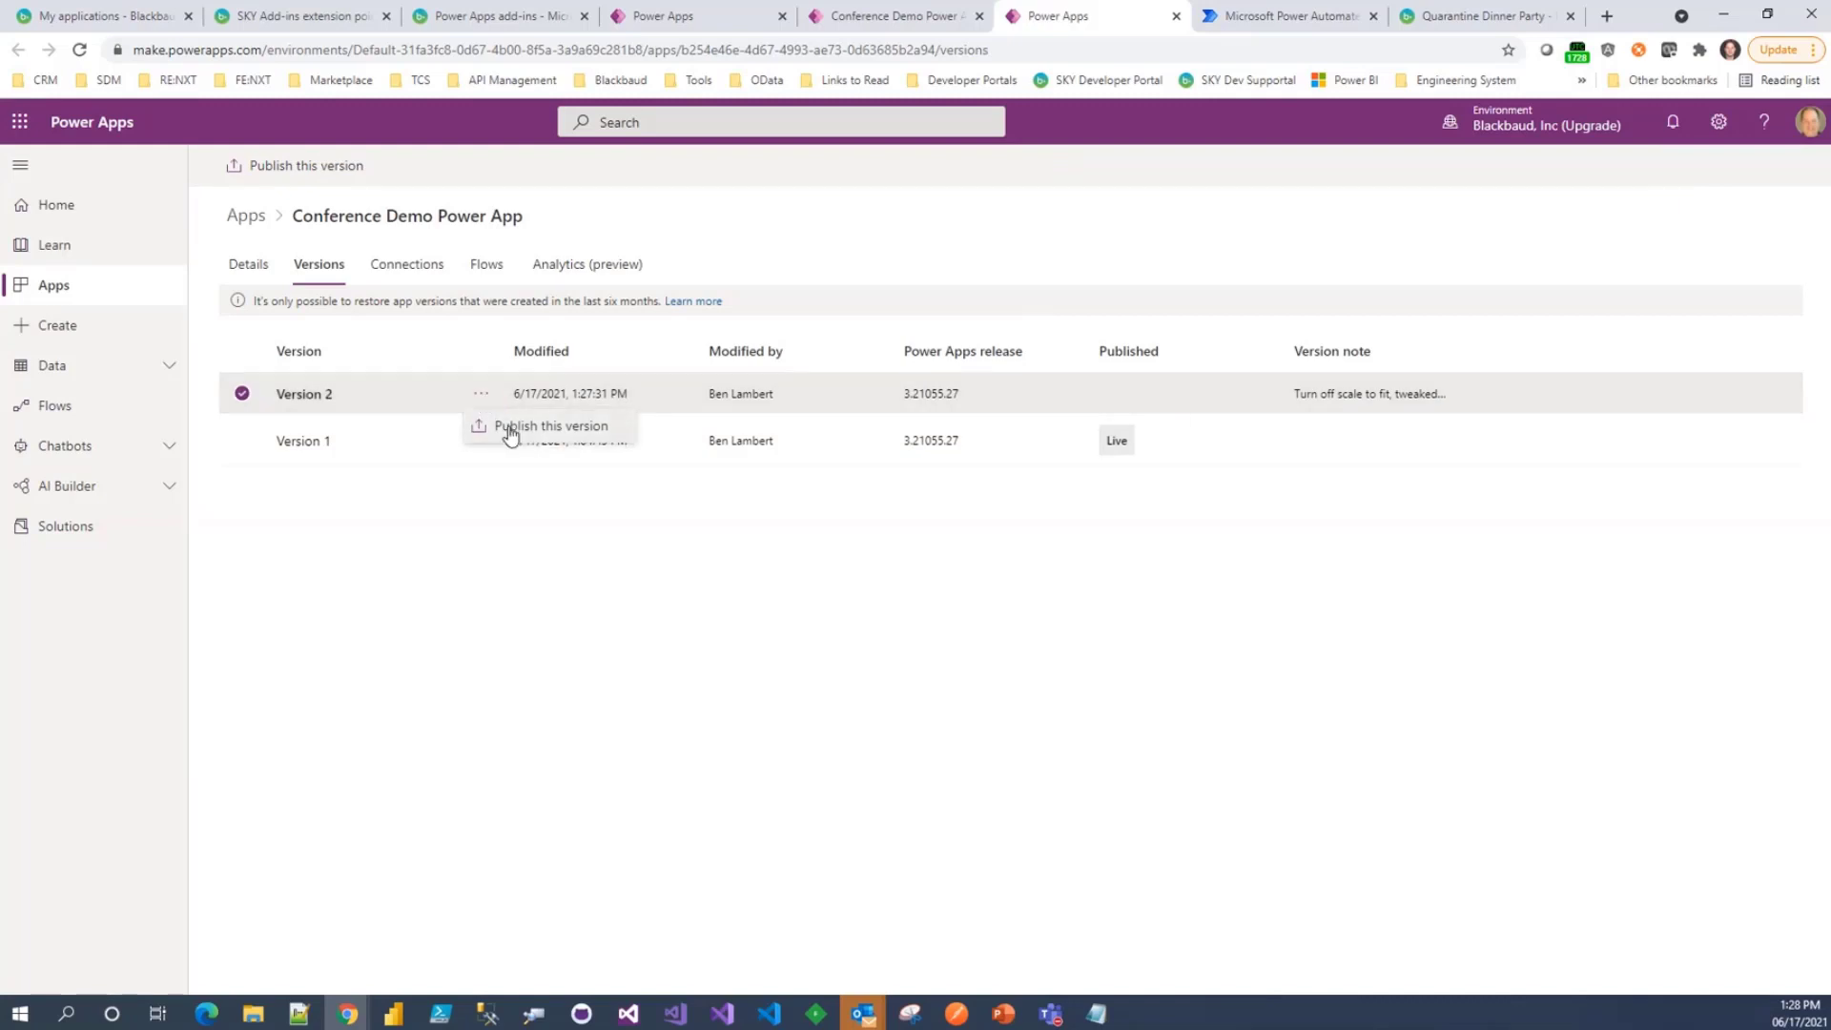
{"action": "left_click", "coordinate": [511, 428]}
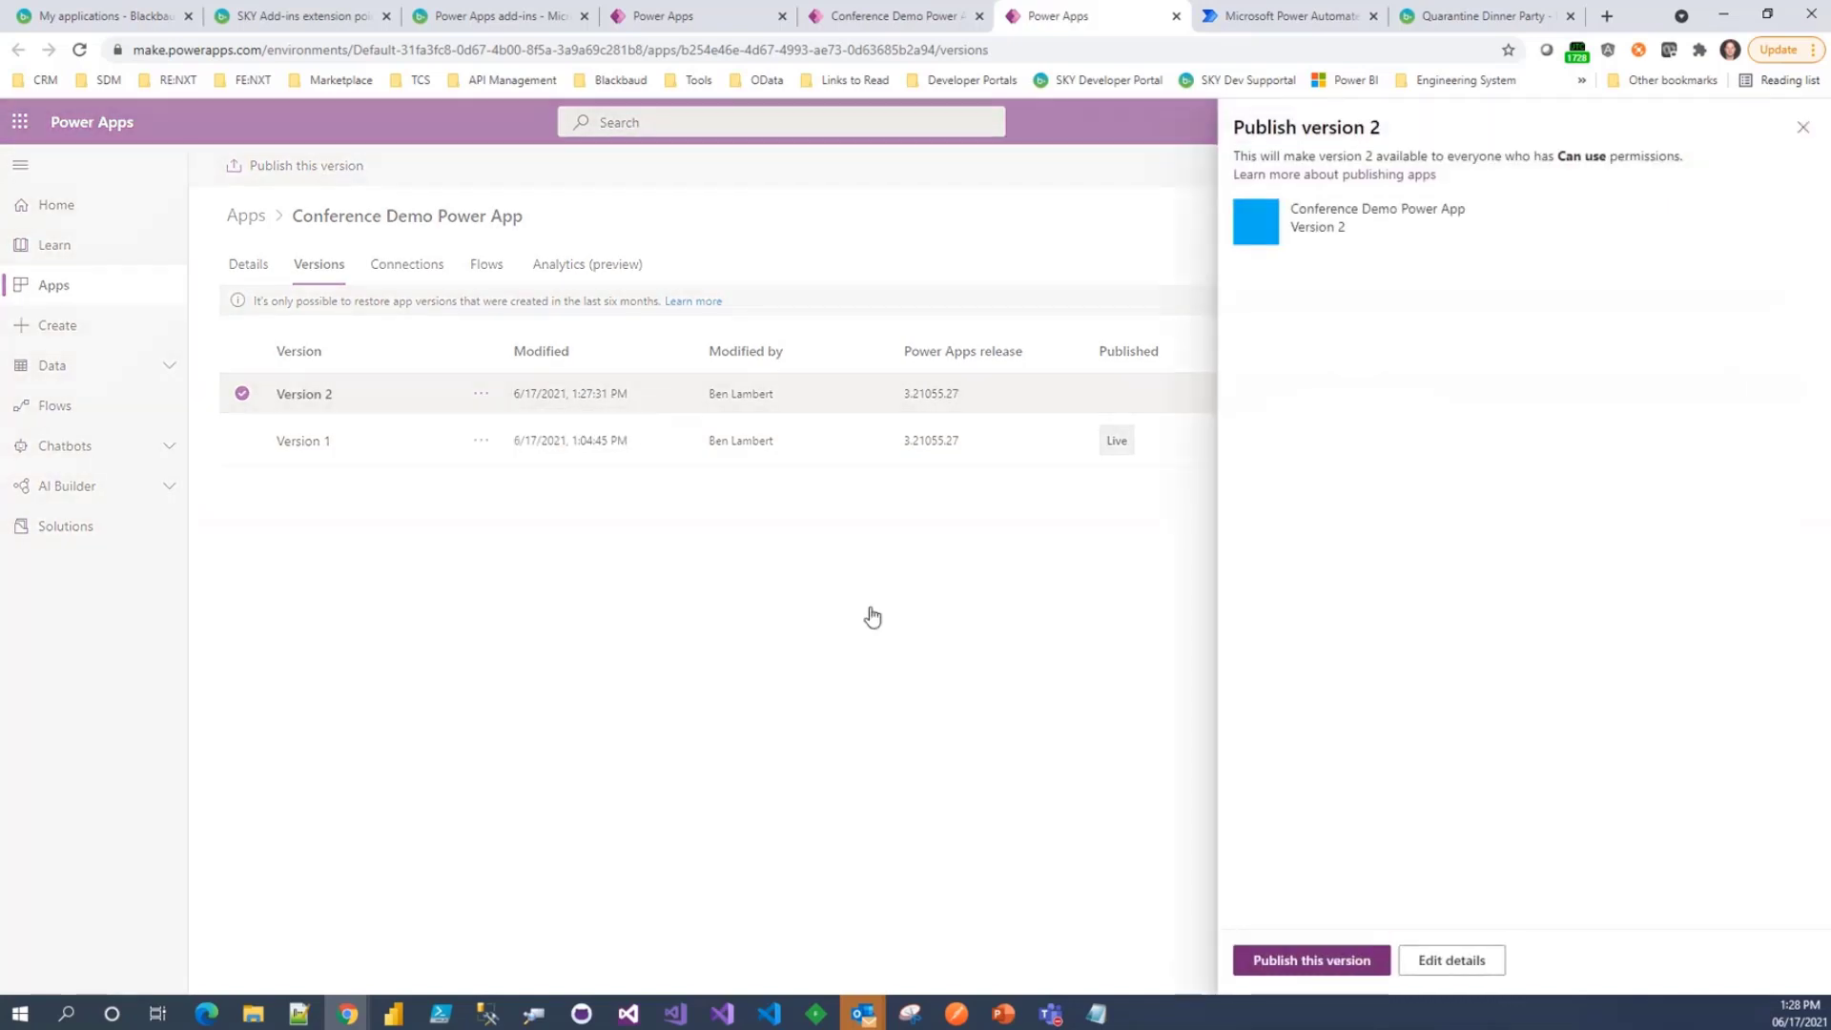
{"action": "left_click", "coordinate": [1293, 961]}
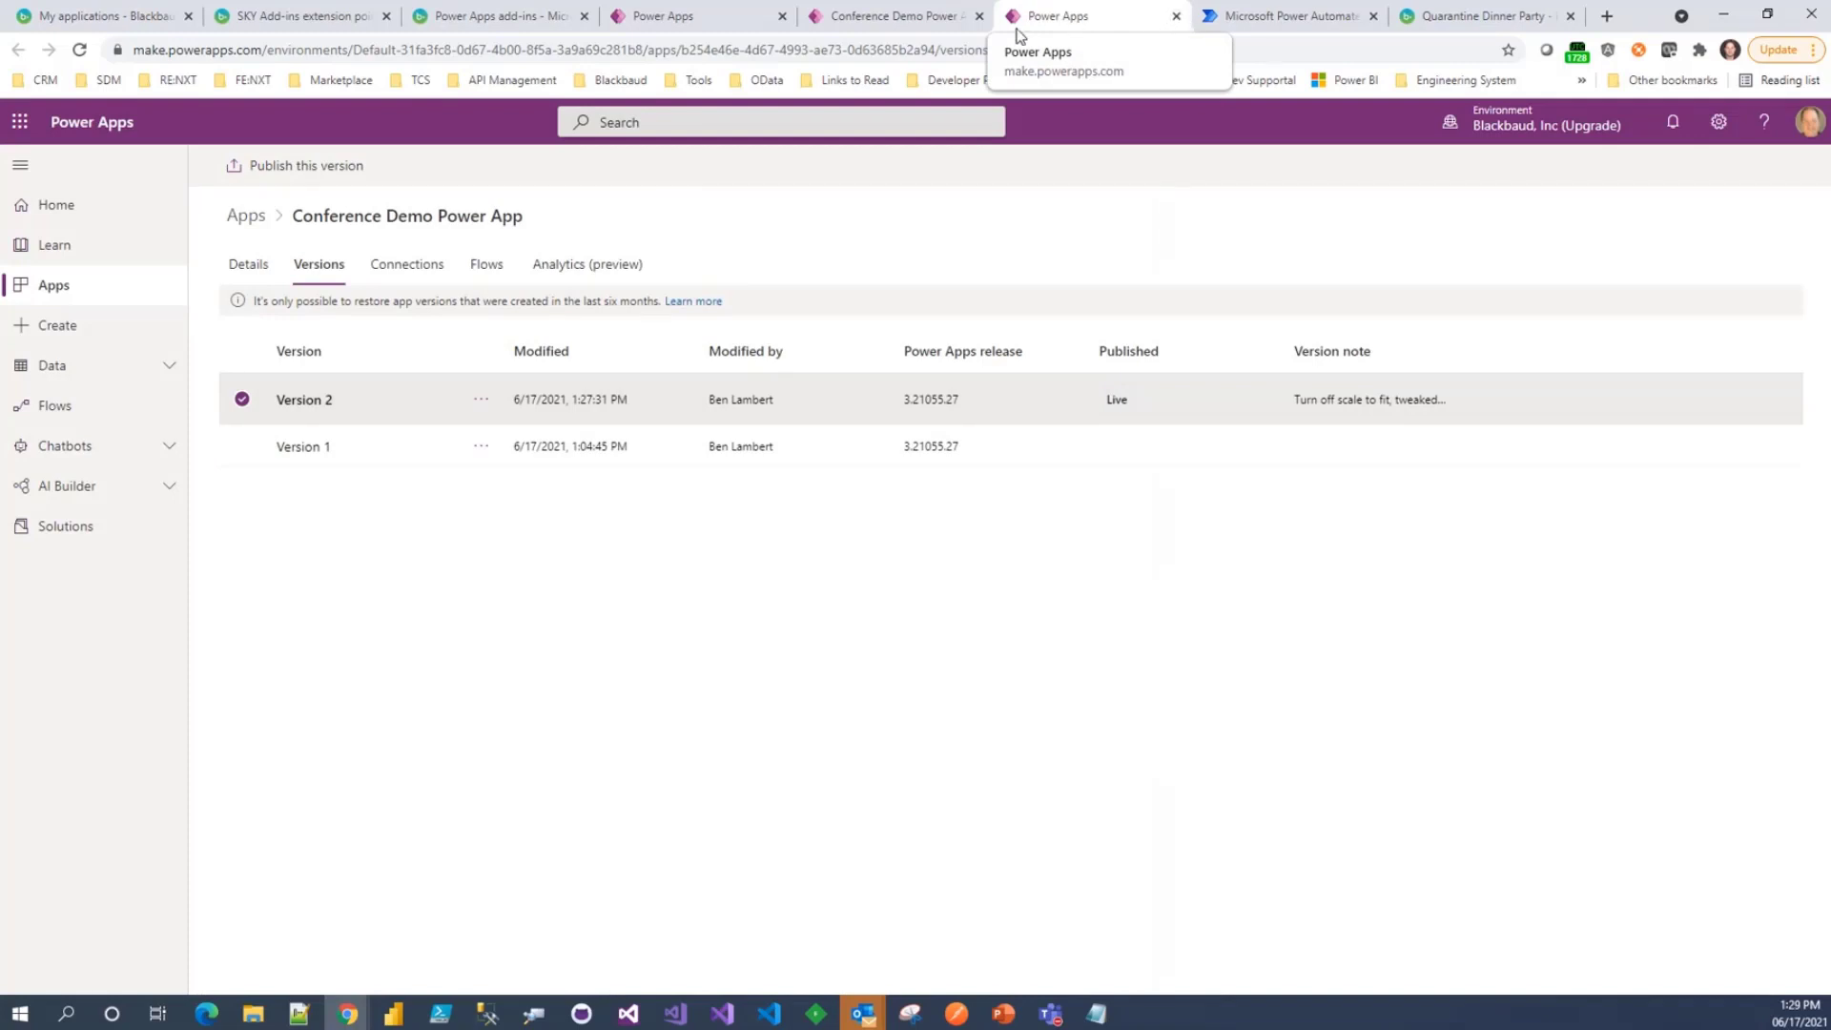
{"action": "left_click", "coordinate": [1177, 17]}
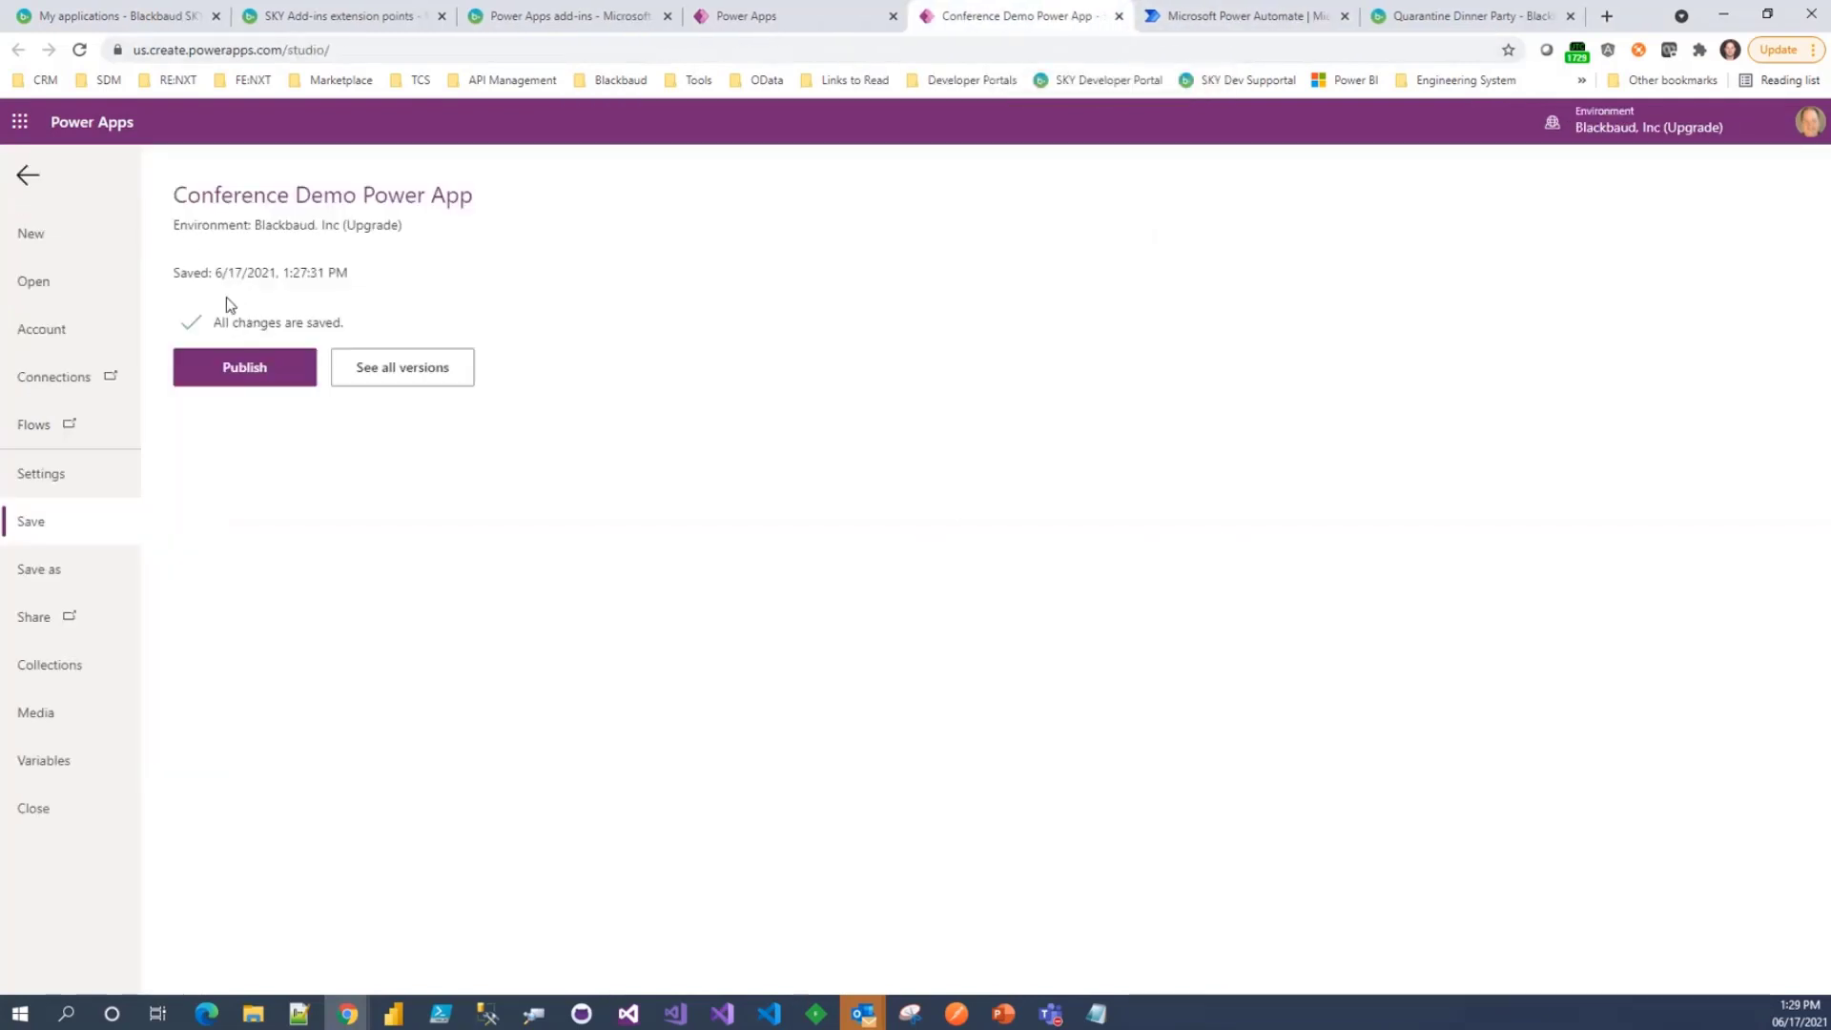
- Return the studio to the app canvas and reload the Quarantine Dinner Party event page to check the published app
{"action": "left_click", "coordinate": [27, 175]}
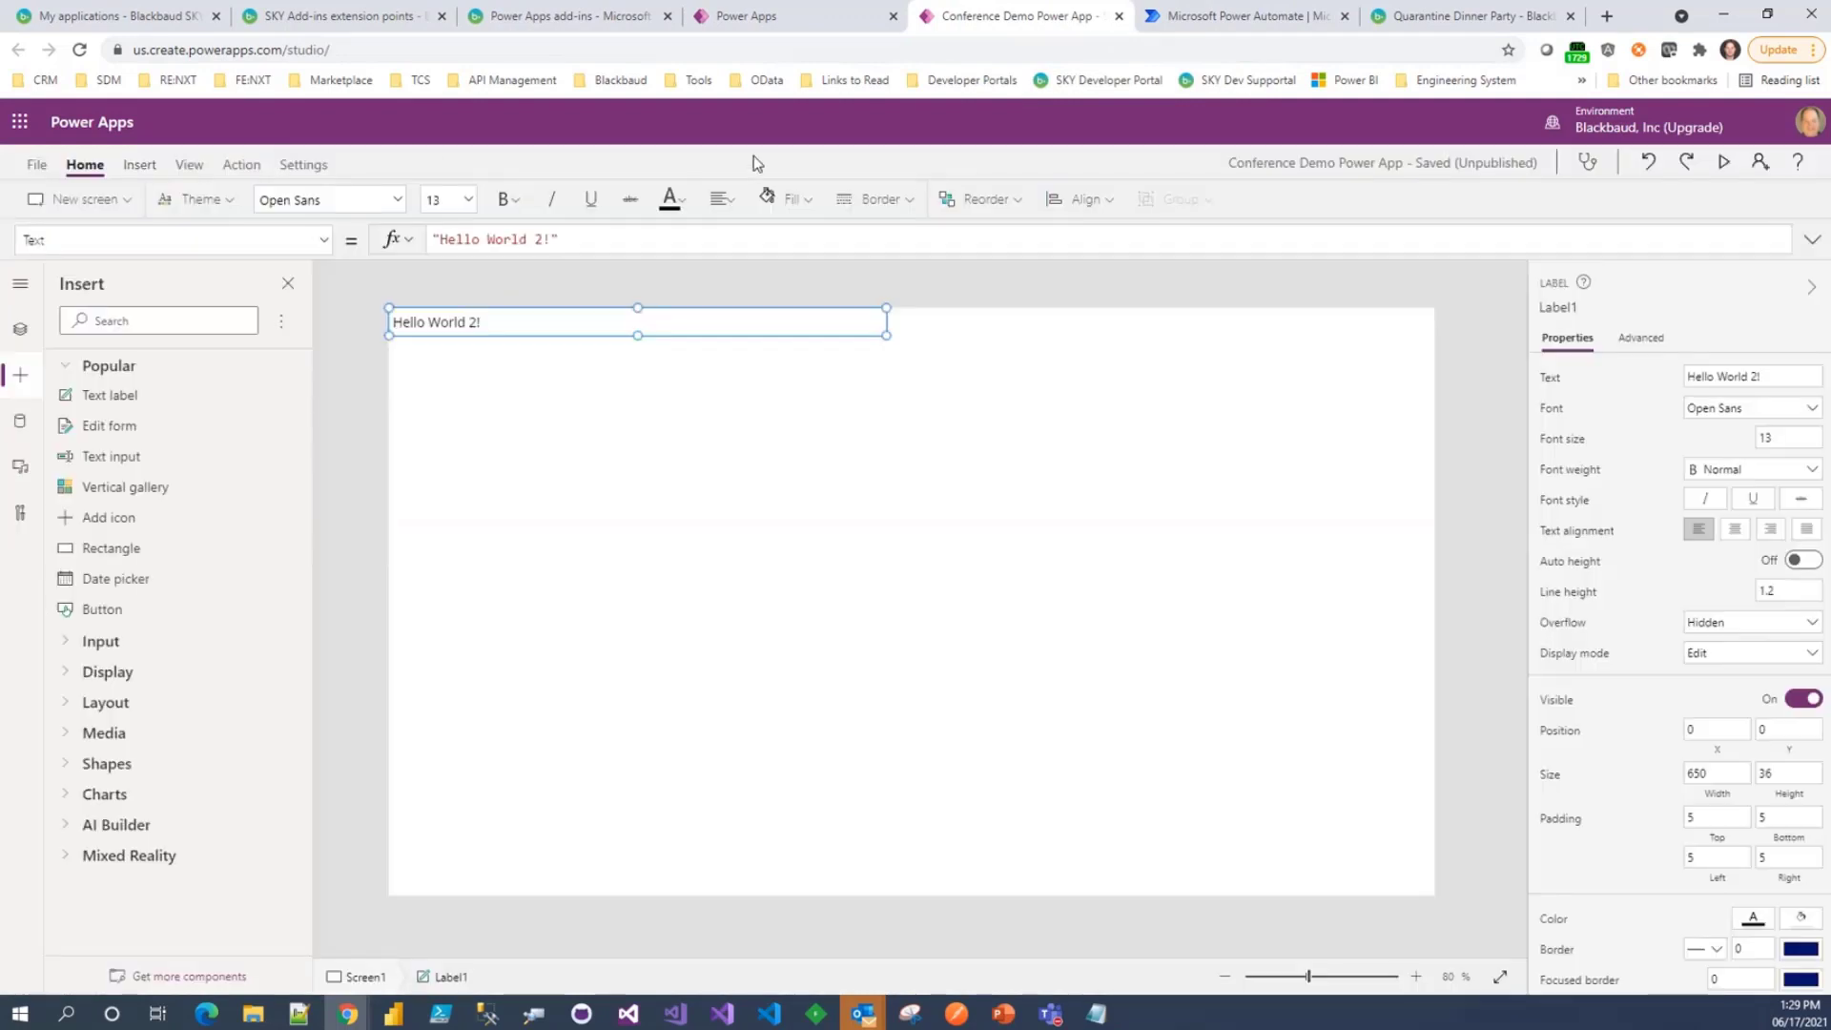
{"action": "left_click", "coordinate": [1521, 17]}
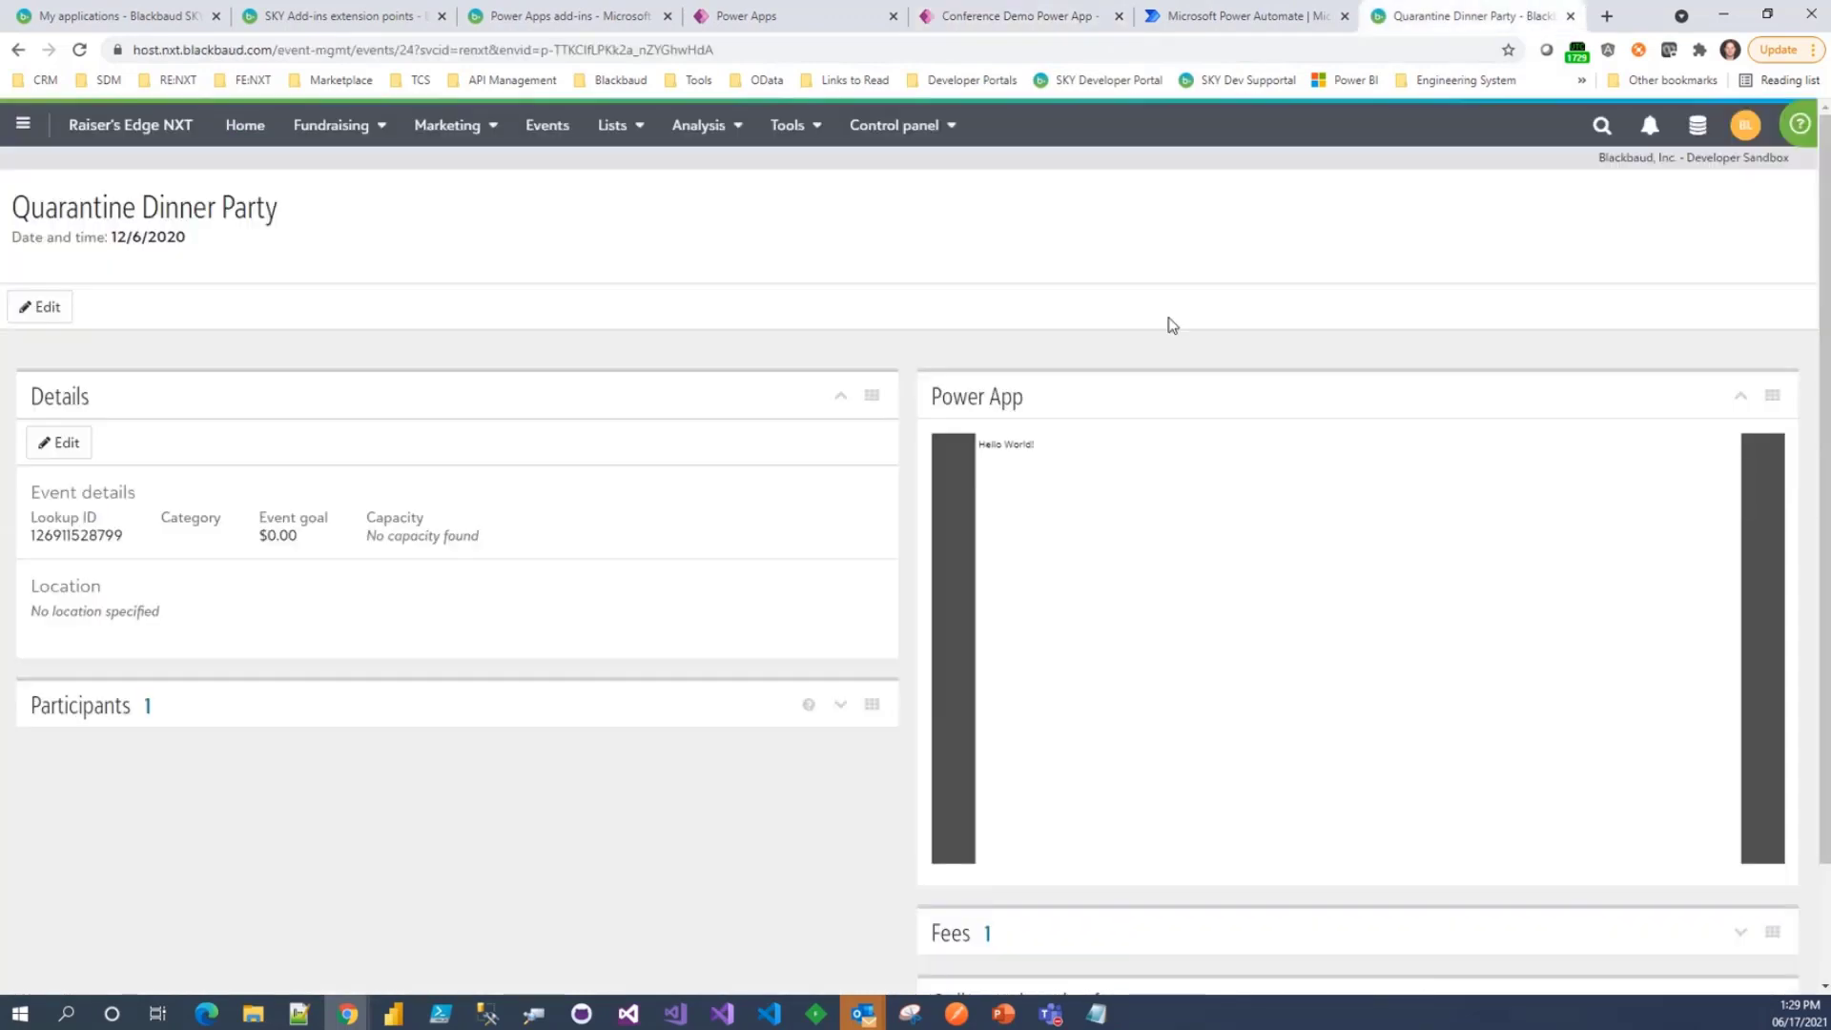
{"action": "key", "text": "F5"}
{"action": "key", "text": "F5"}
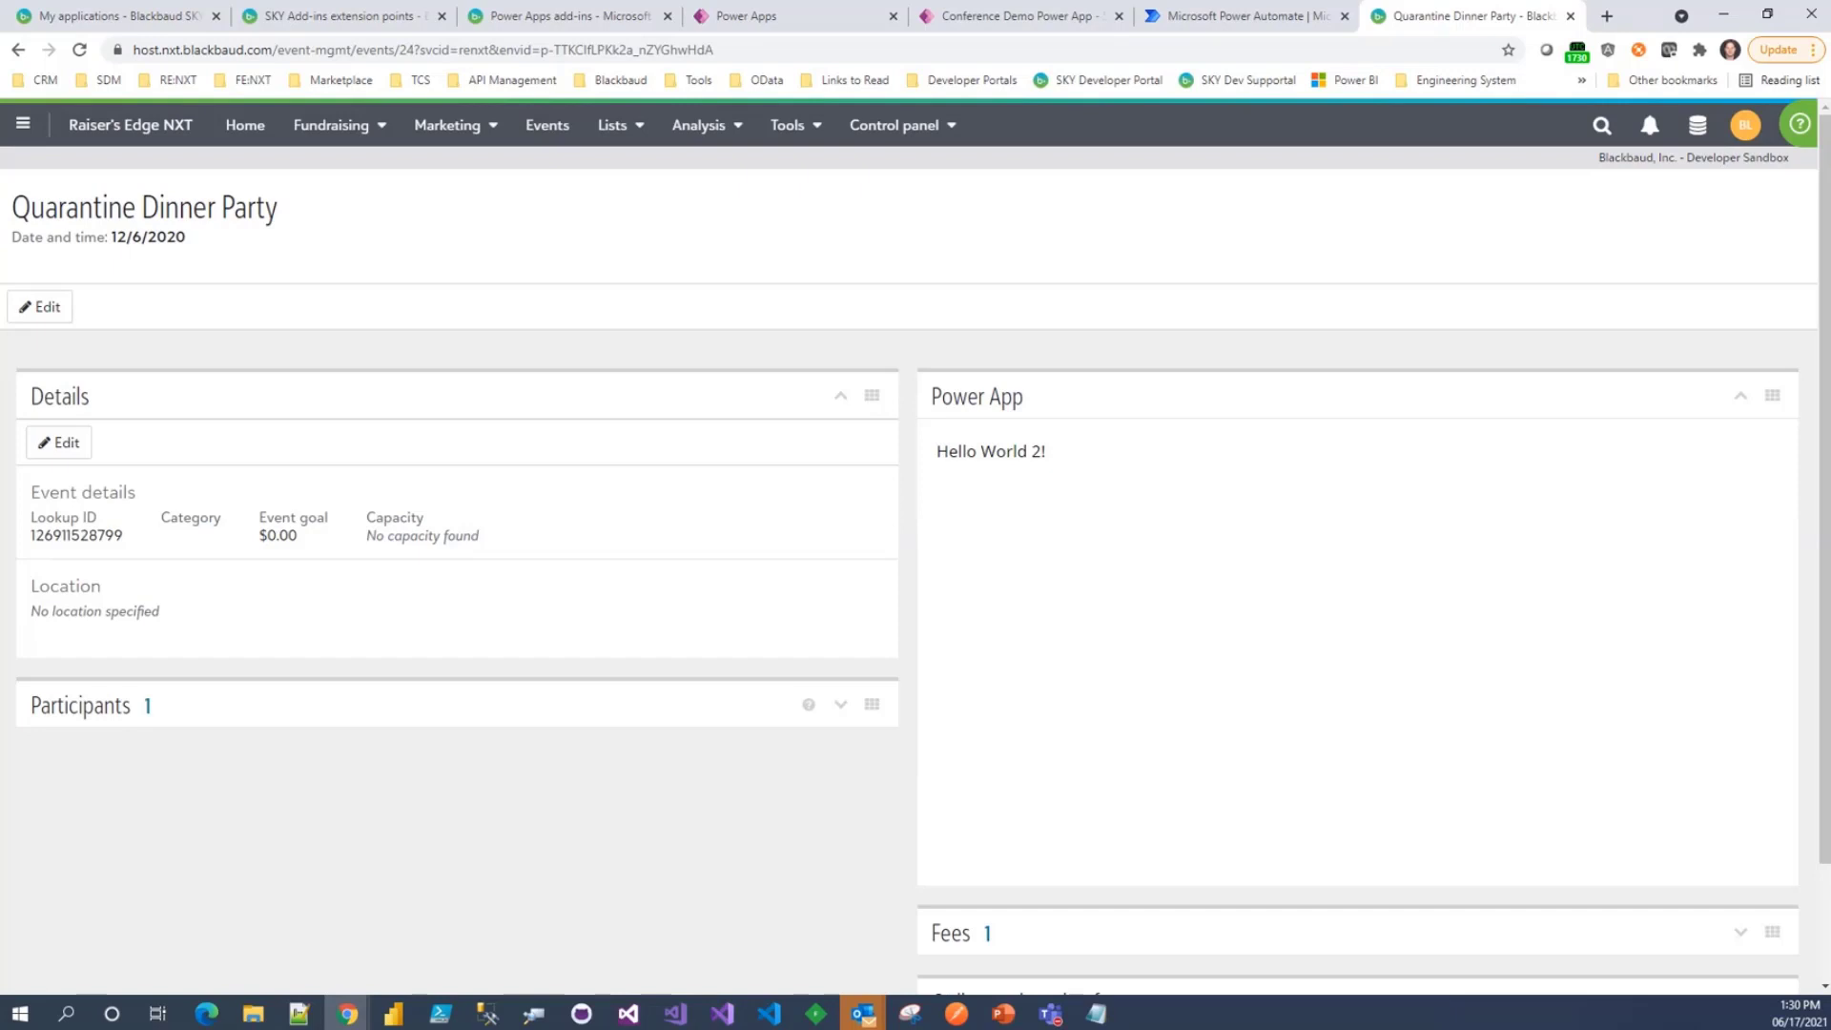
- Examine the record ID in the event's address and the documentation on the recordId property and accessing context values with Param()
{"action": "key", "text": "alt+Tab"}
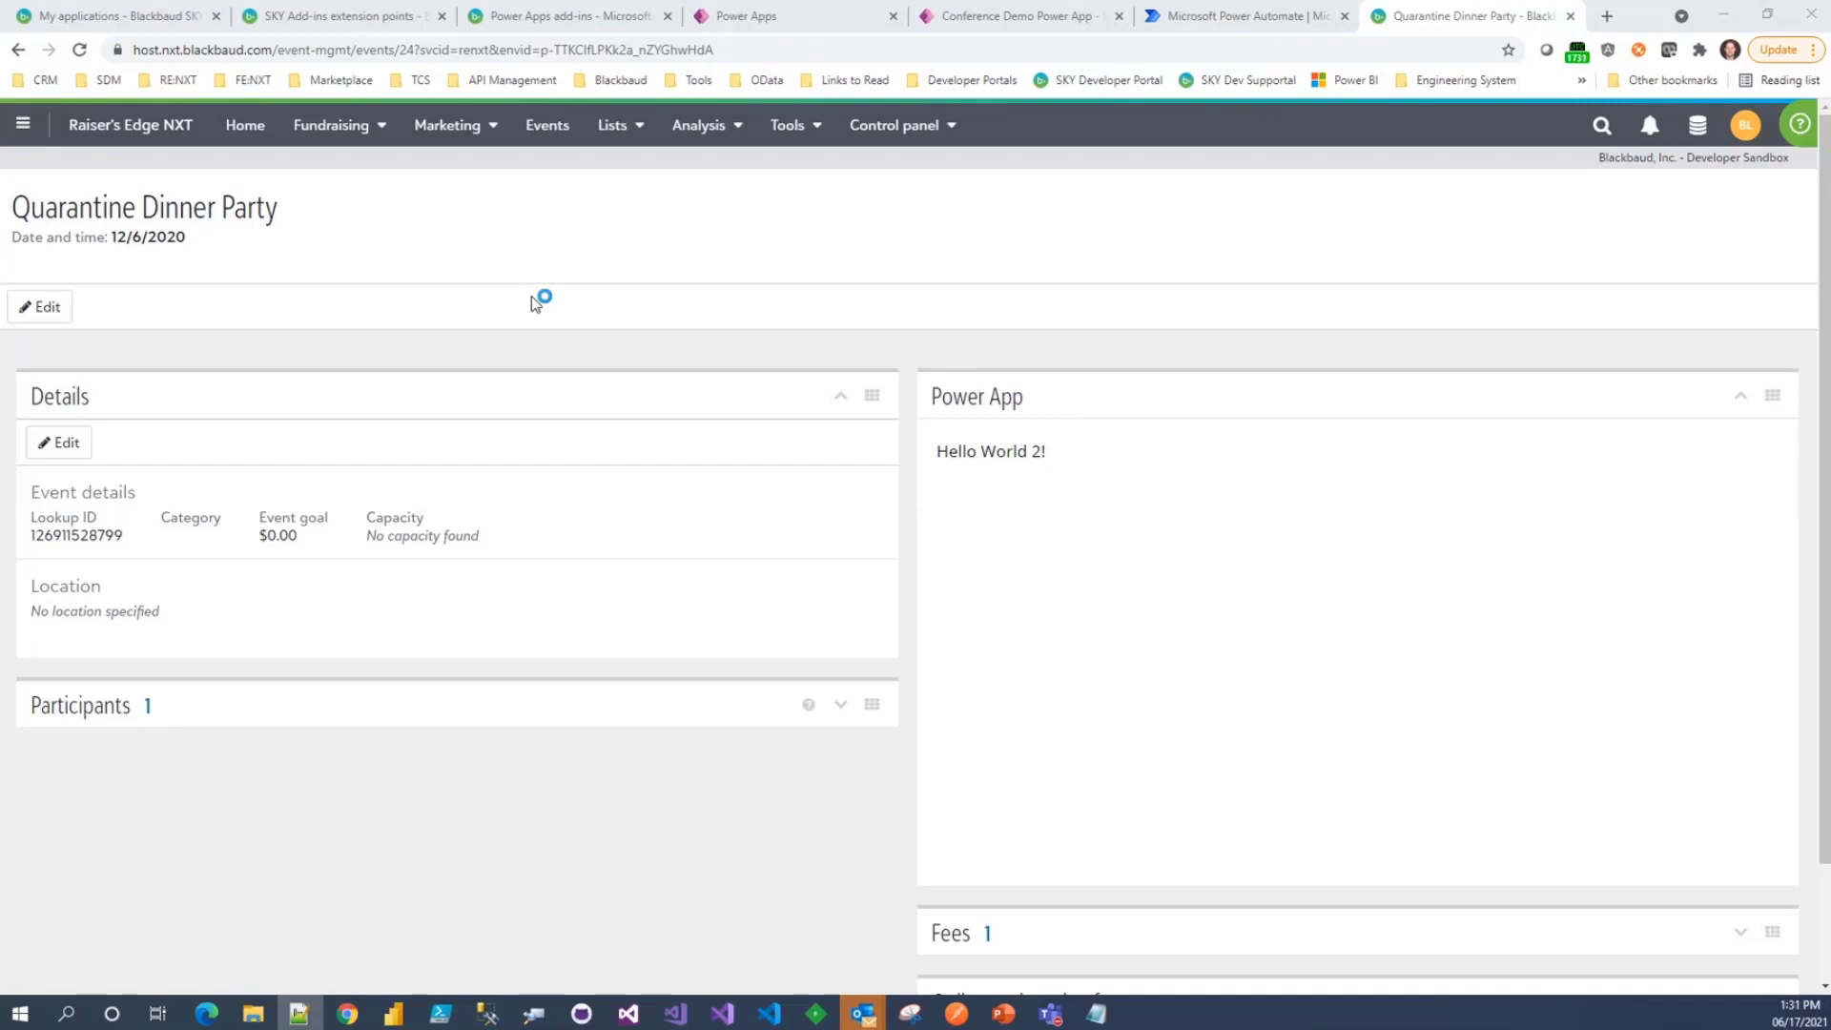
{"action": "double_click", "coordinate": [403, 49]}
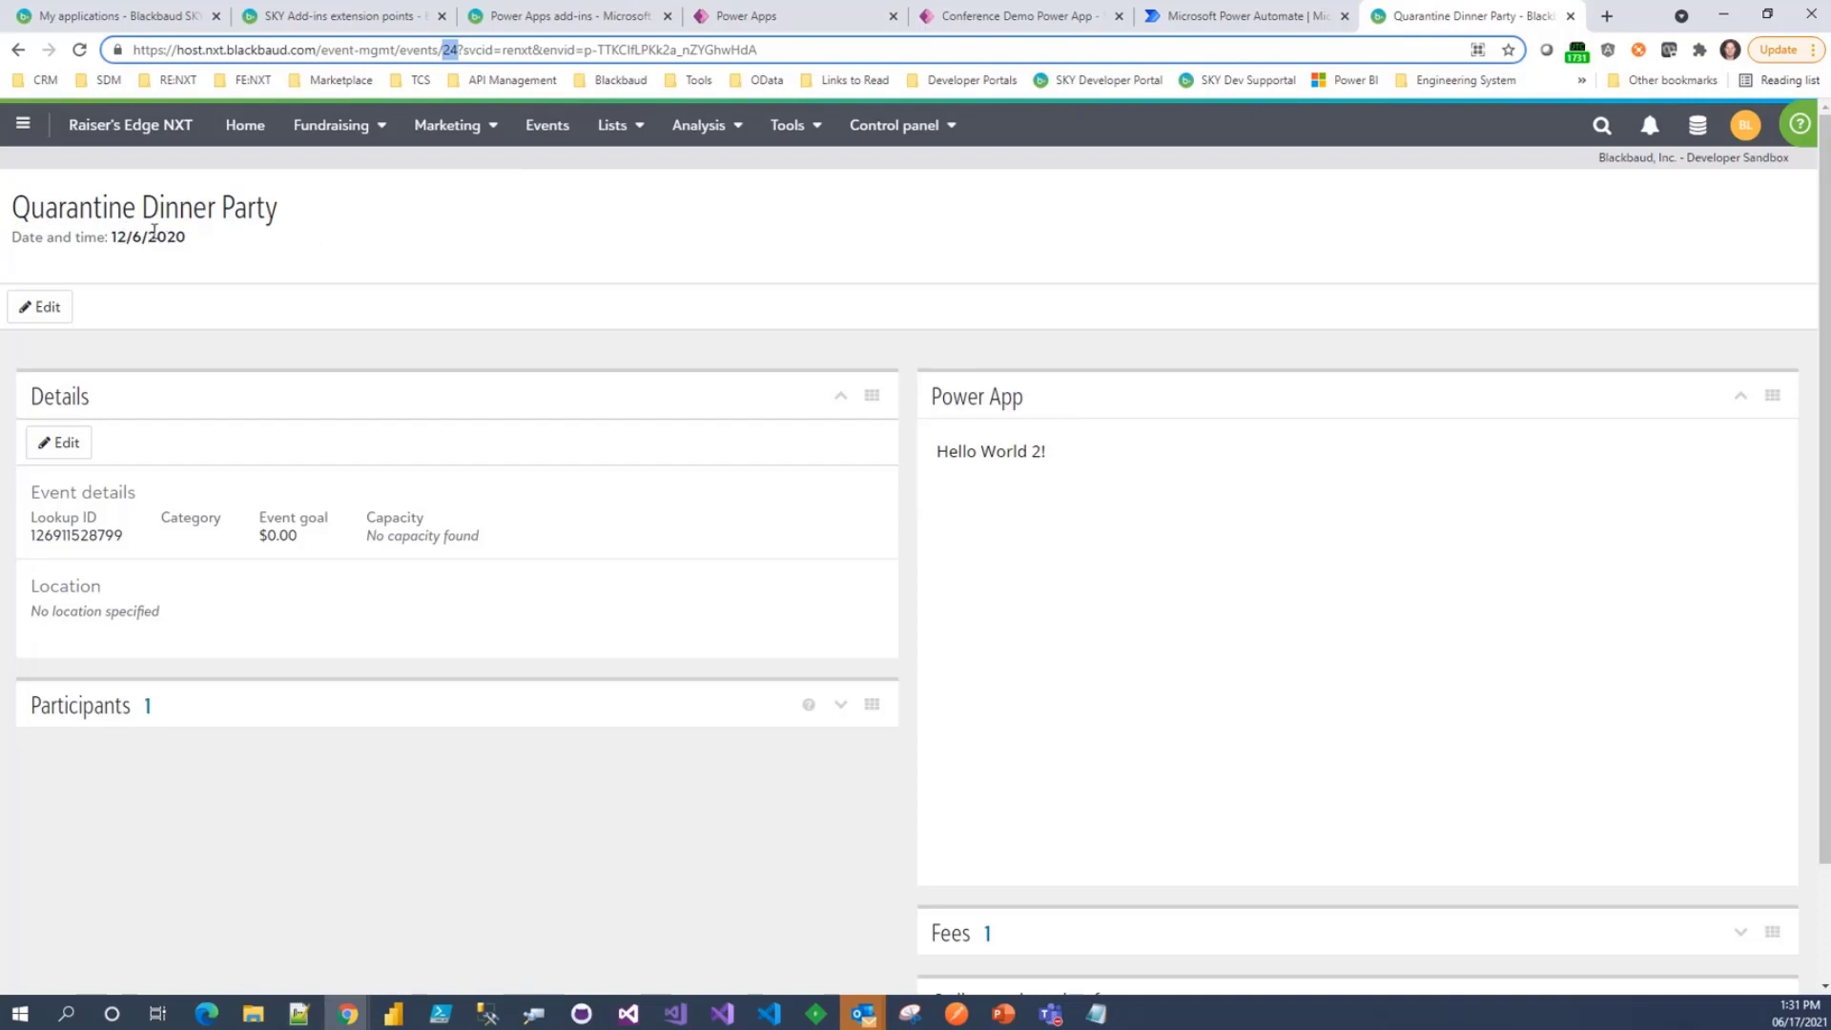
{"action": "left_click", "coordinate": [563, 235]}
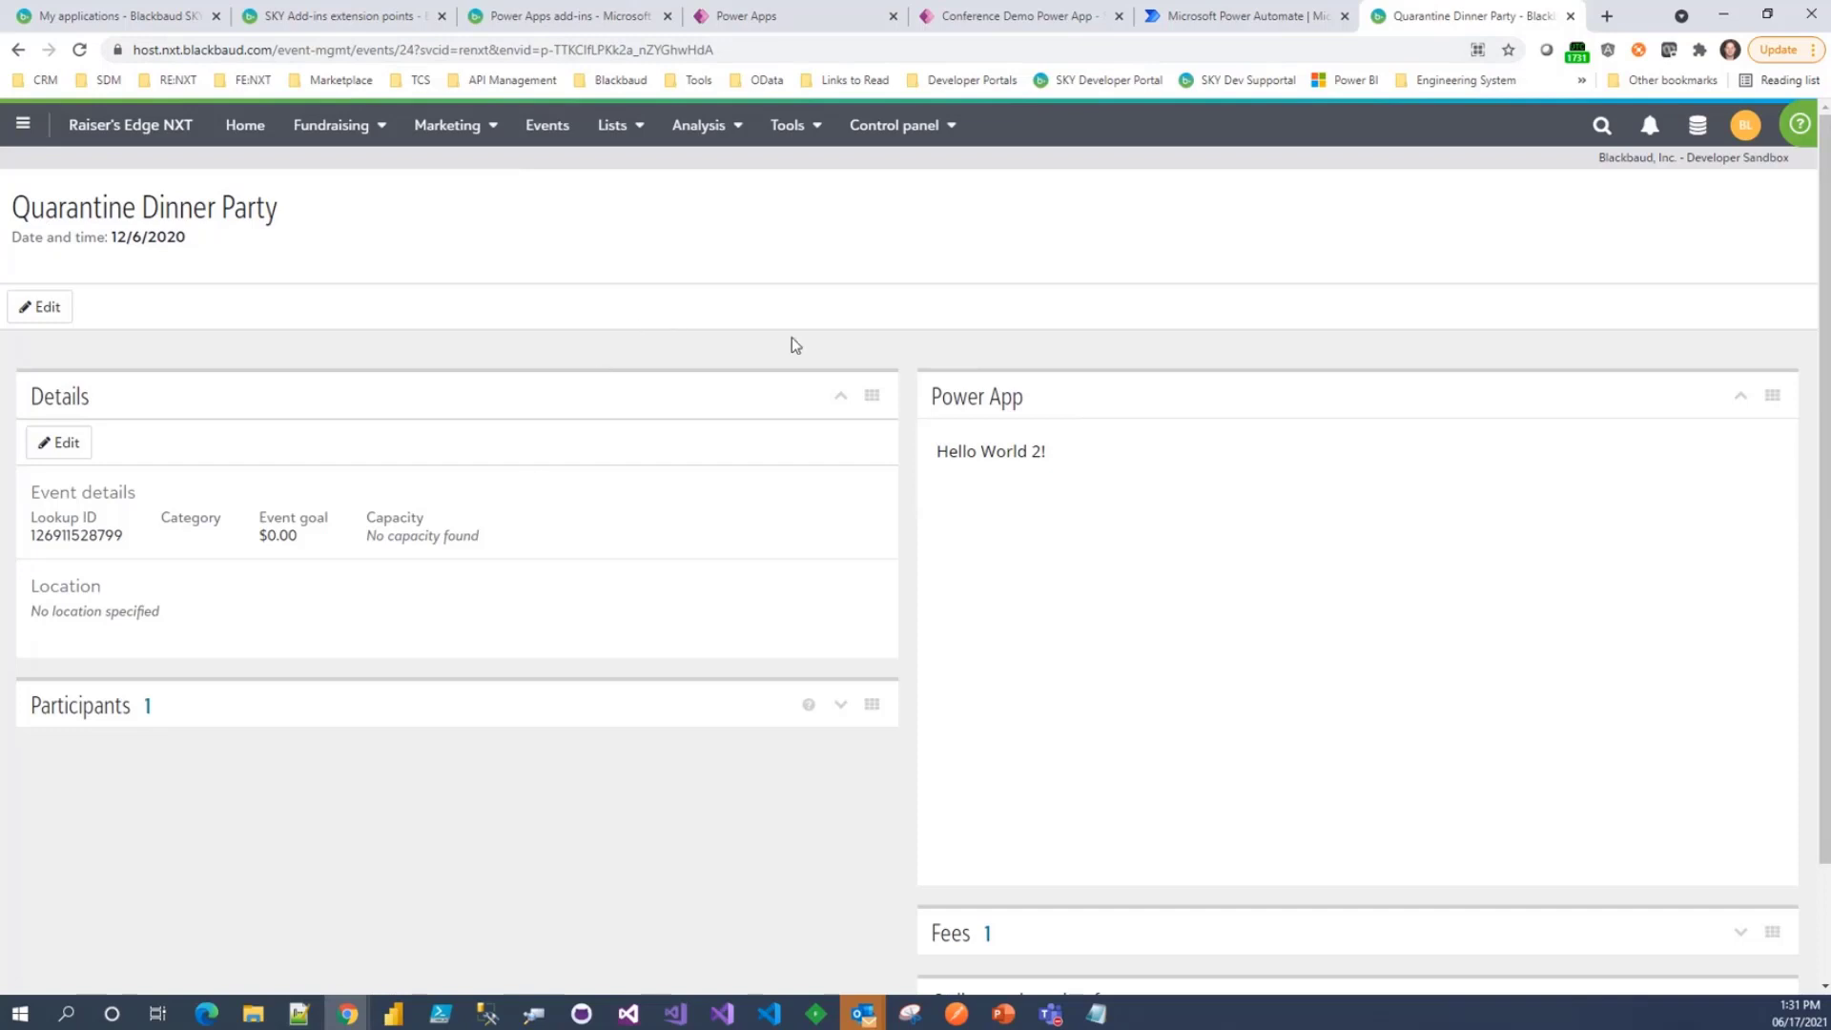
{"action": "left_click", "coordinate": [380, 24]}
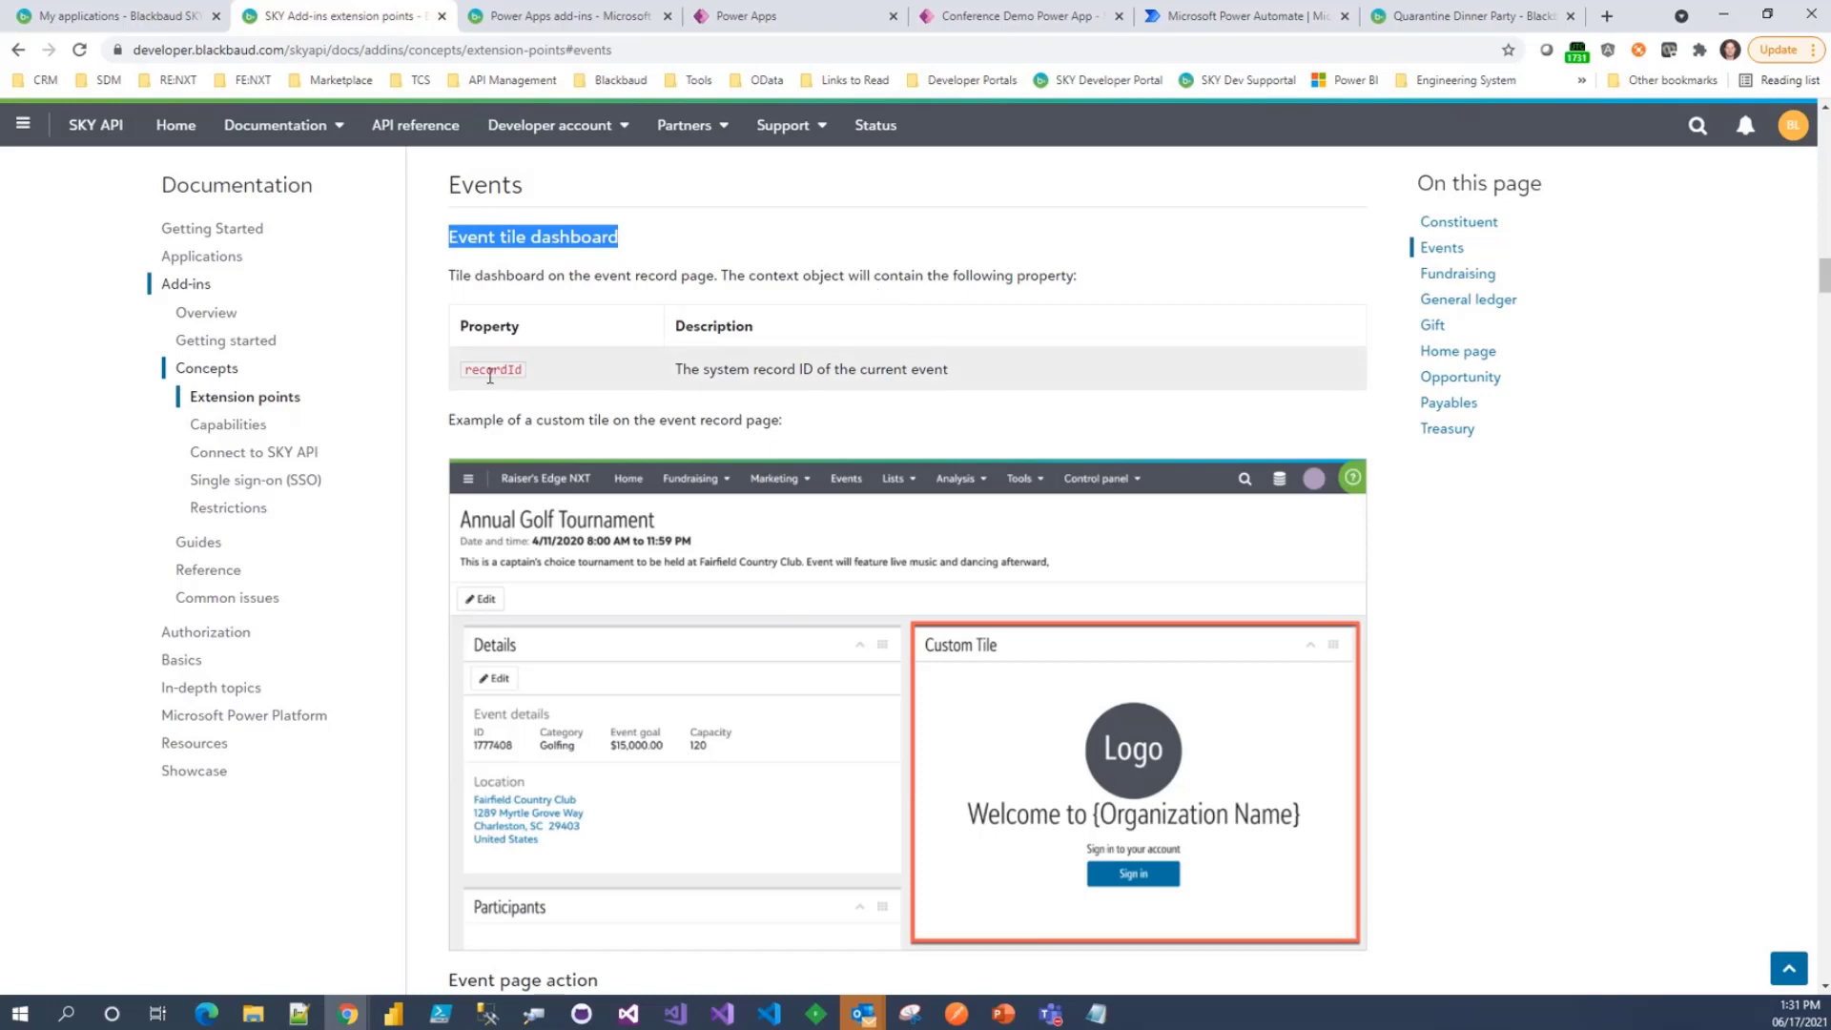
{"action": "left_click", "coordinate": [563, 28]}
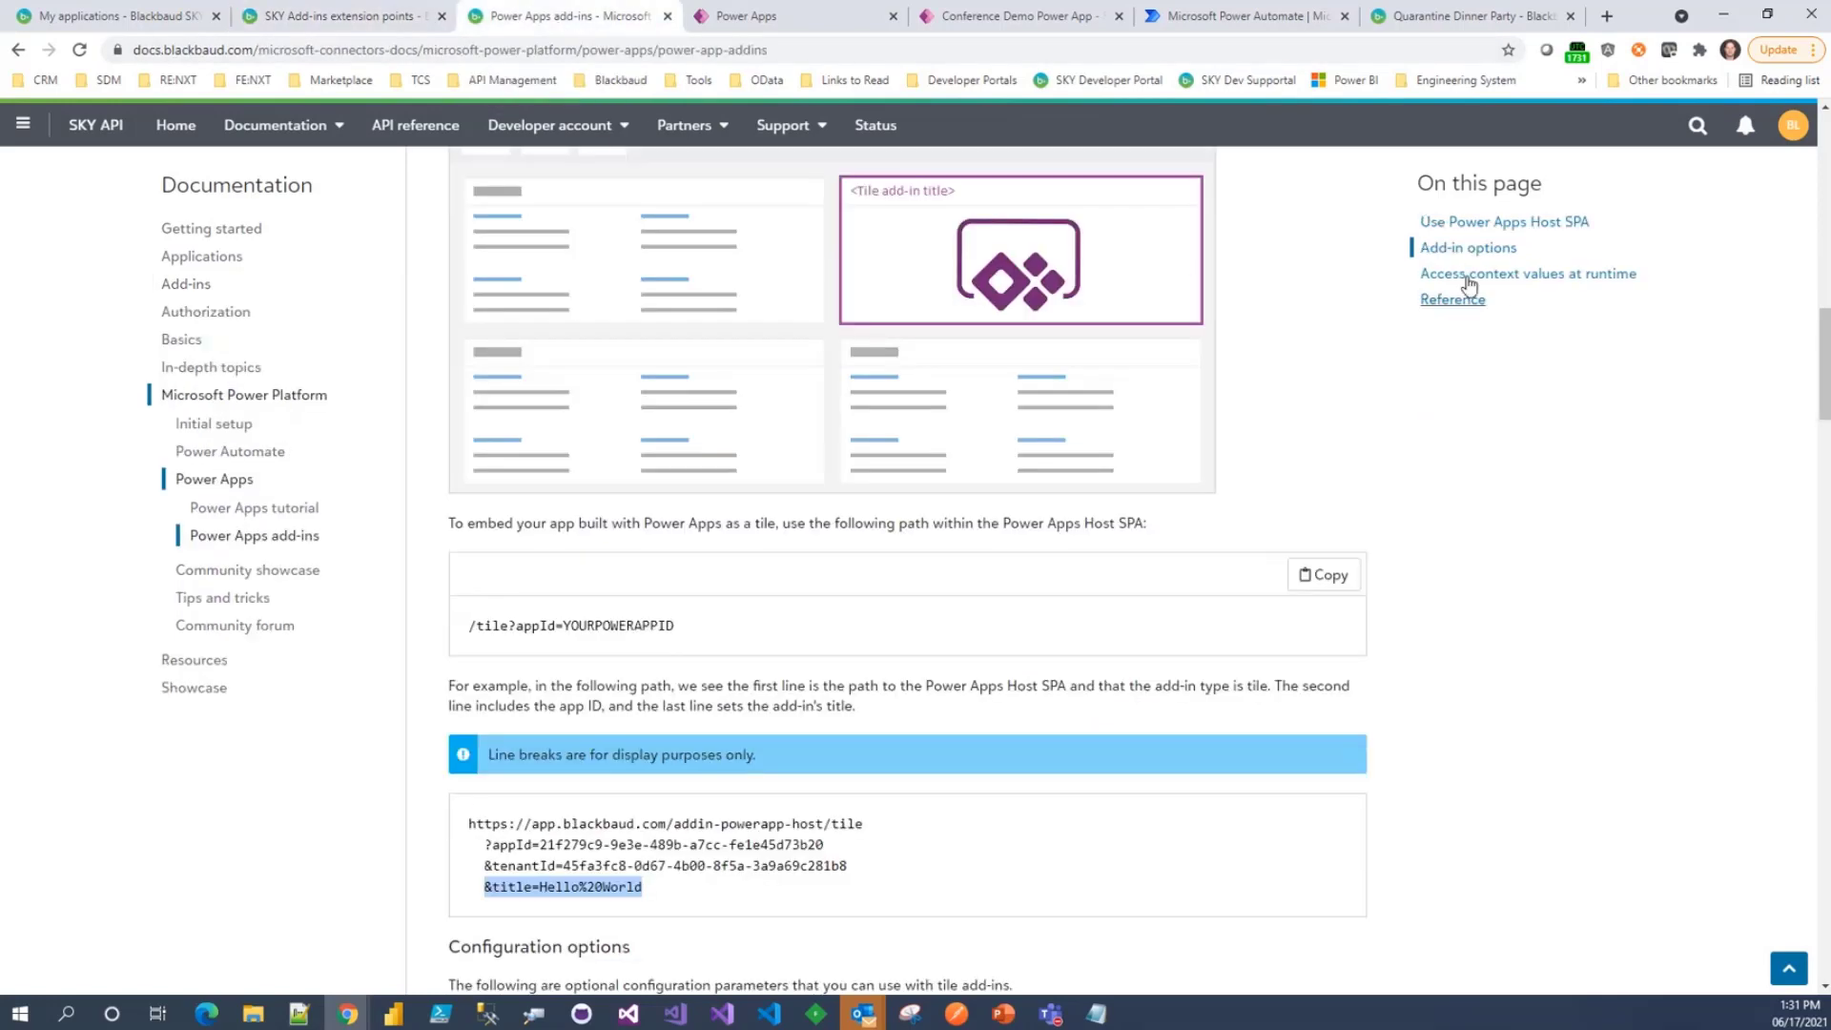
{"action": "left_click", "coordinate": [1554, 280]}
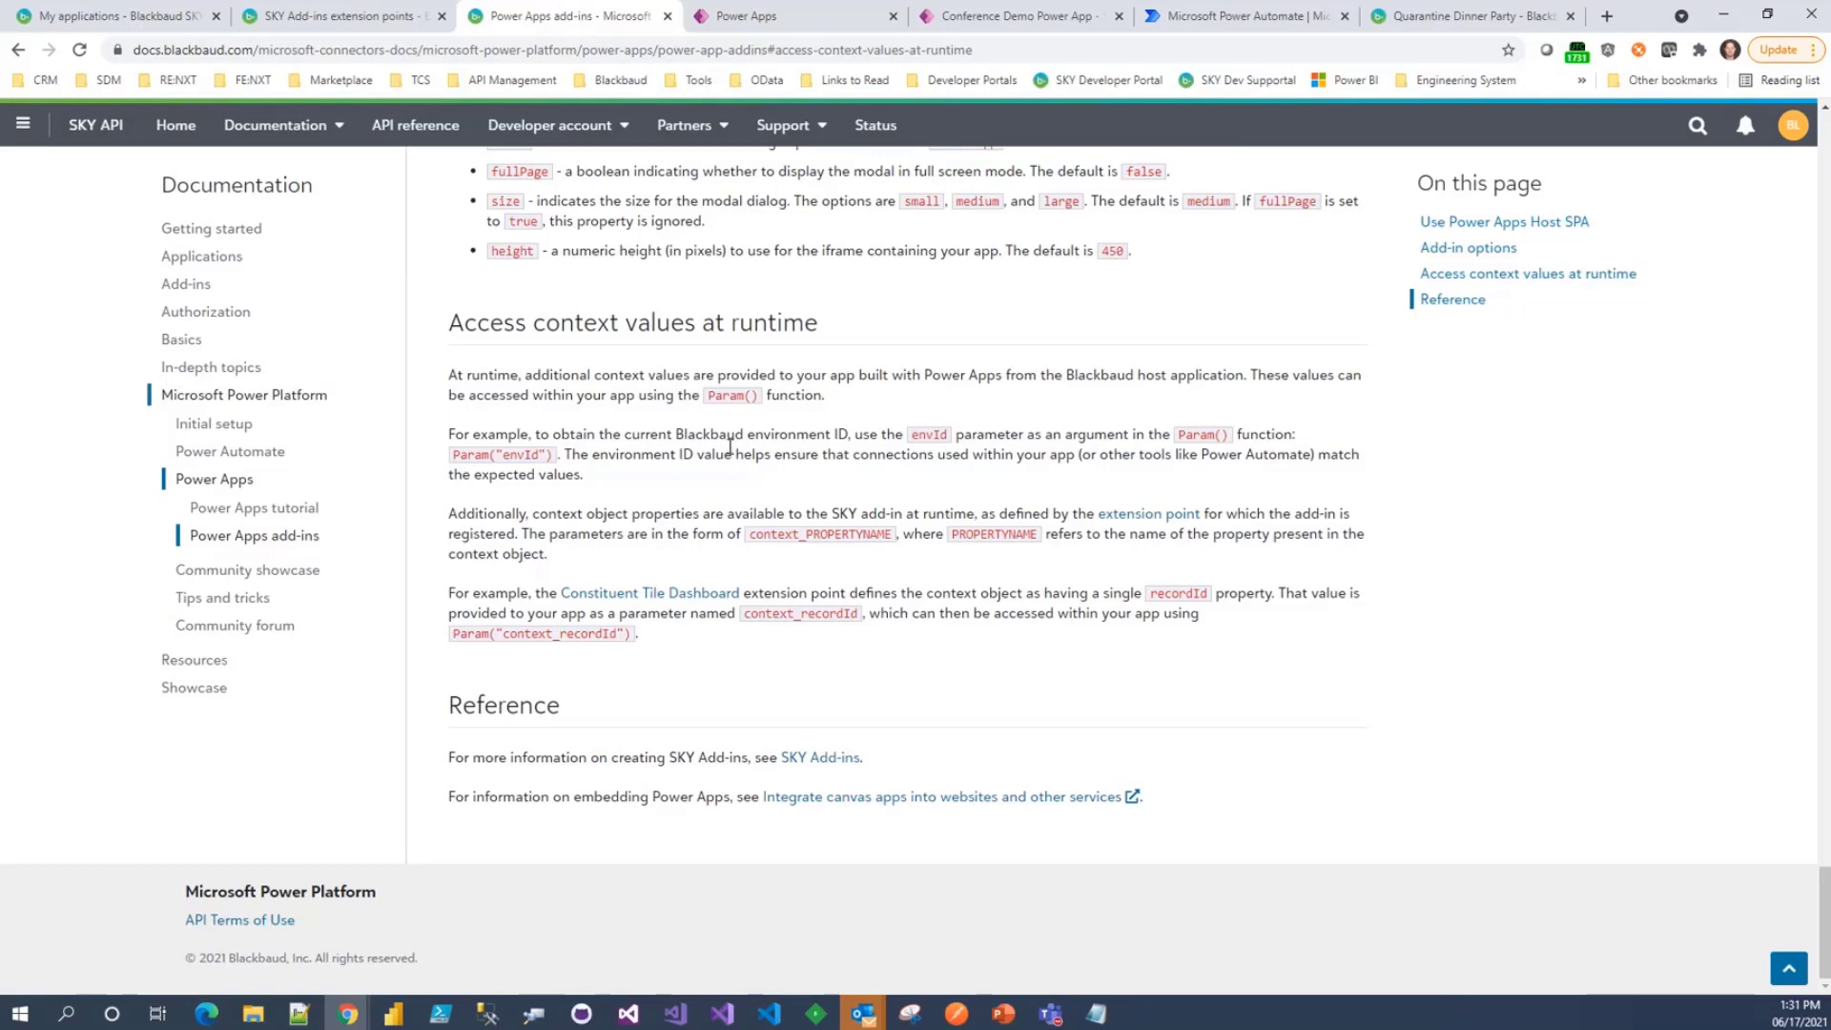
{"action": "left_click_drag", "start_coordinate": [709, 395], "coordinate": [755, 393]}
{"action": "left_click_drag", "start_coordinate": [454, 637], "coordinate": [629, 630]}
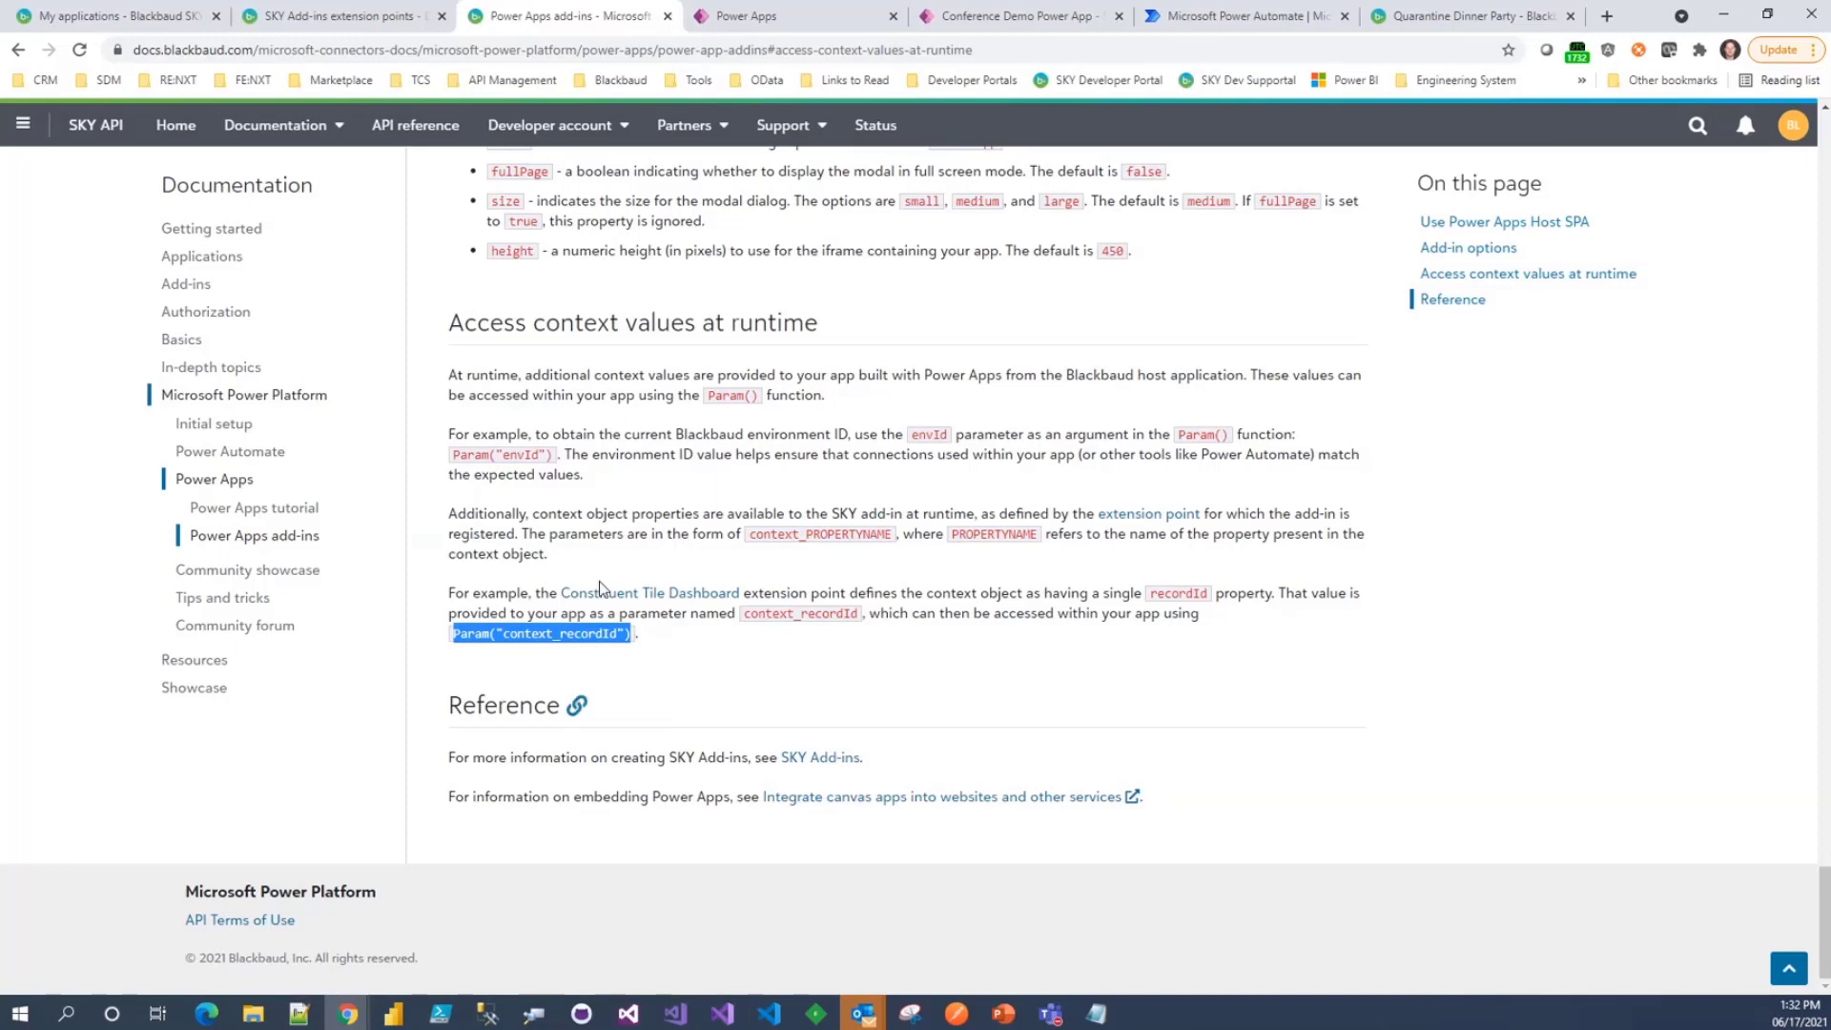
- In Power Apps Studio, add a text label and place it directly below the "Hello World 2!" label at X 0, Y 36
{"action": "left_click", "coordinate": [1013, 15]}
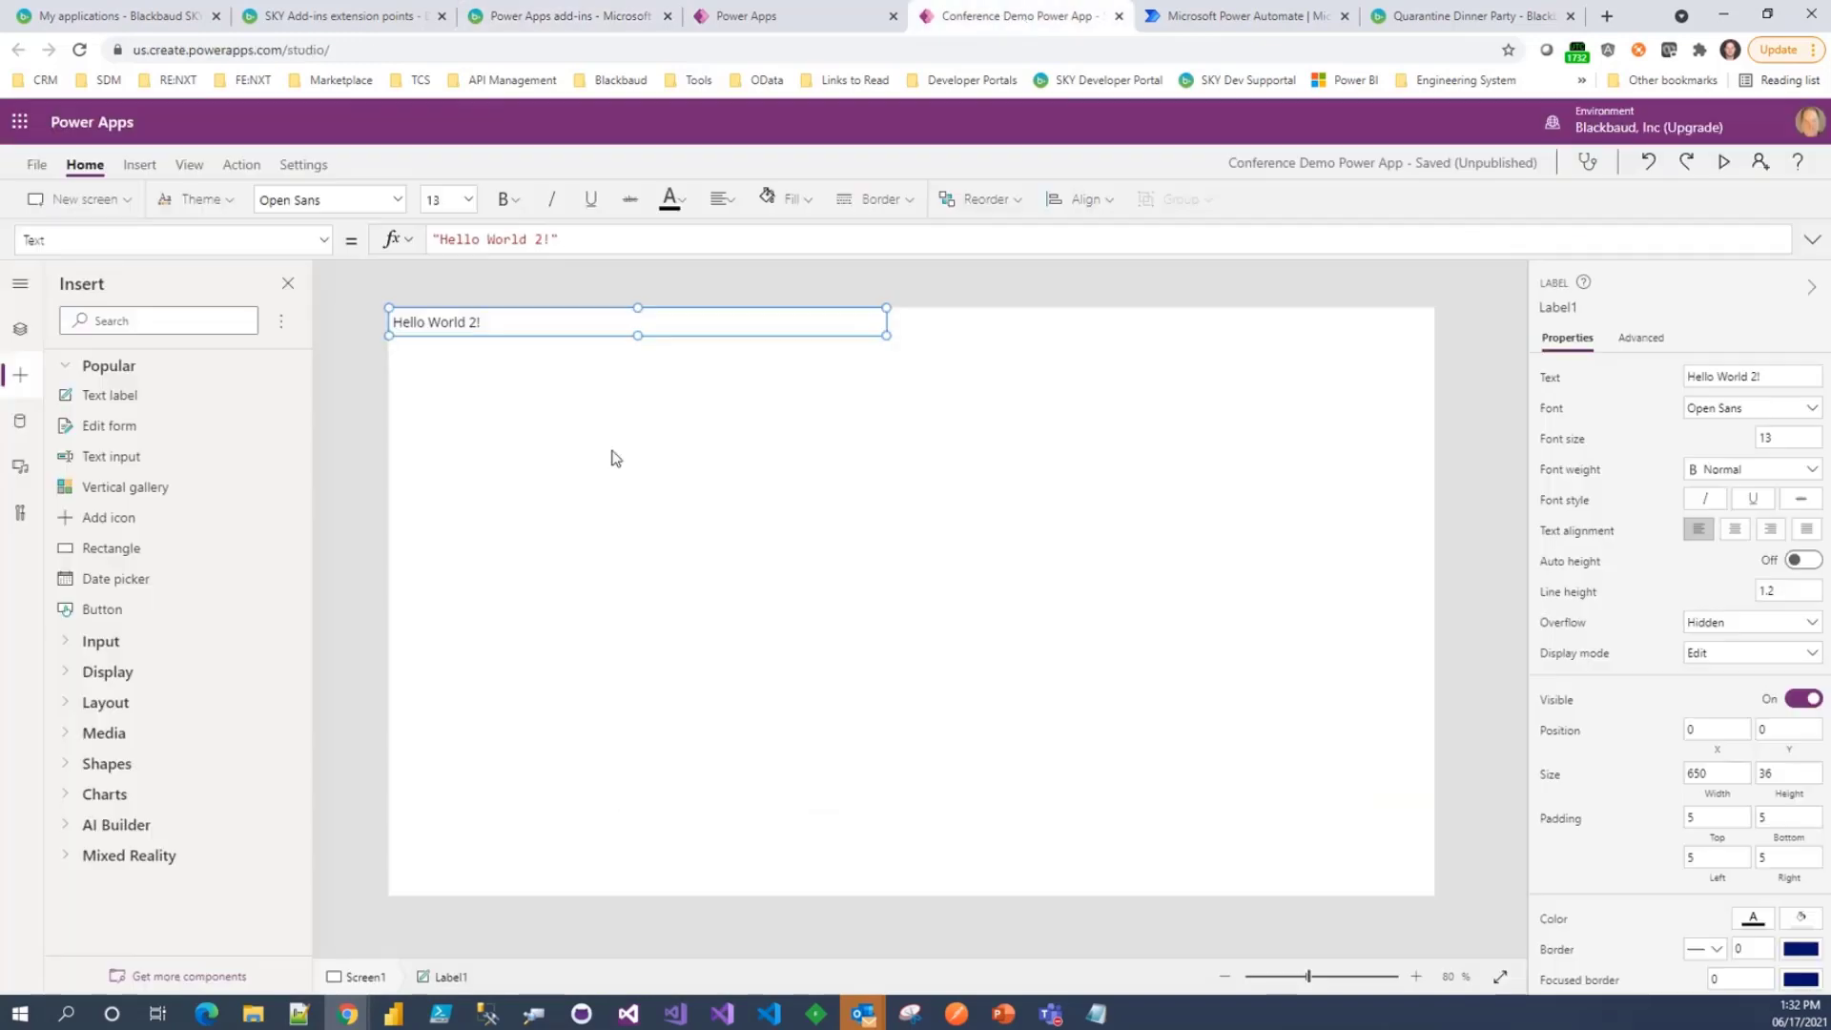
{"action": "left_click", "coordinate": [94, 412]}
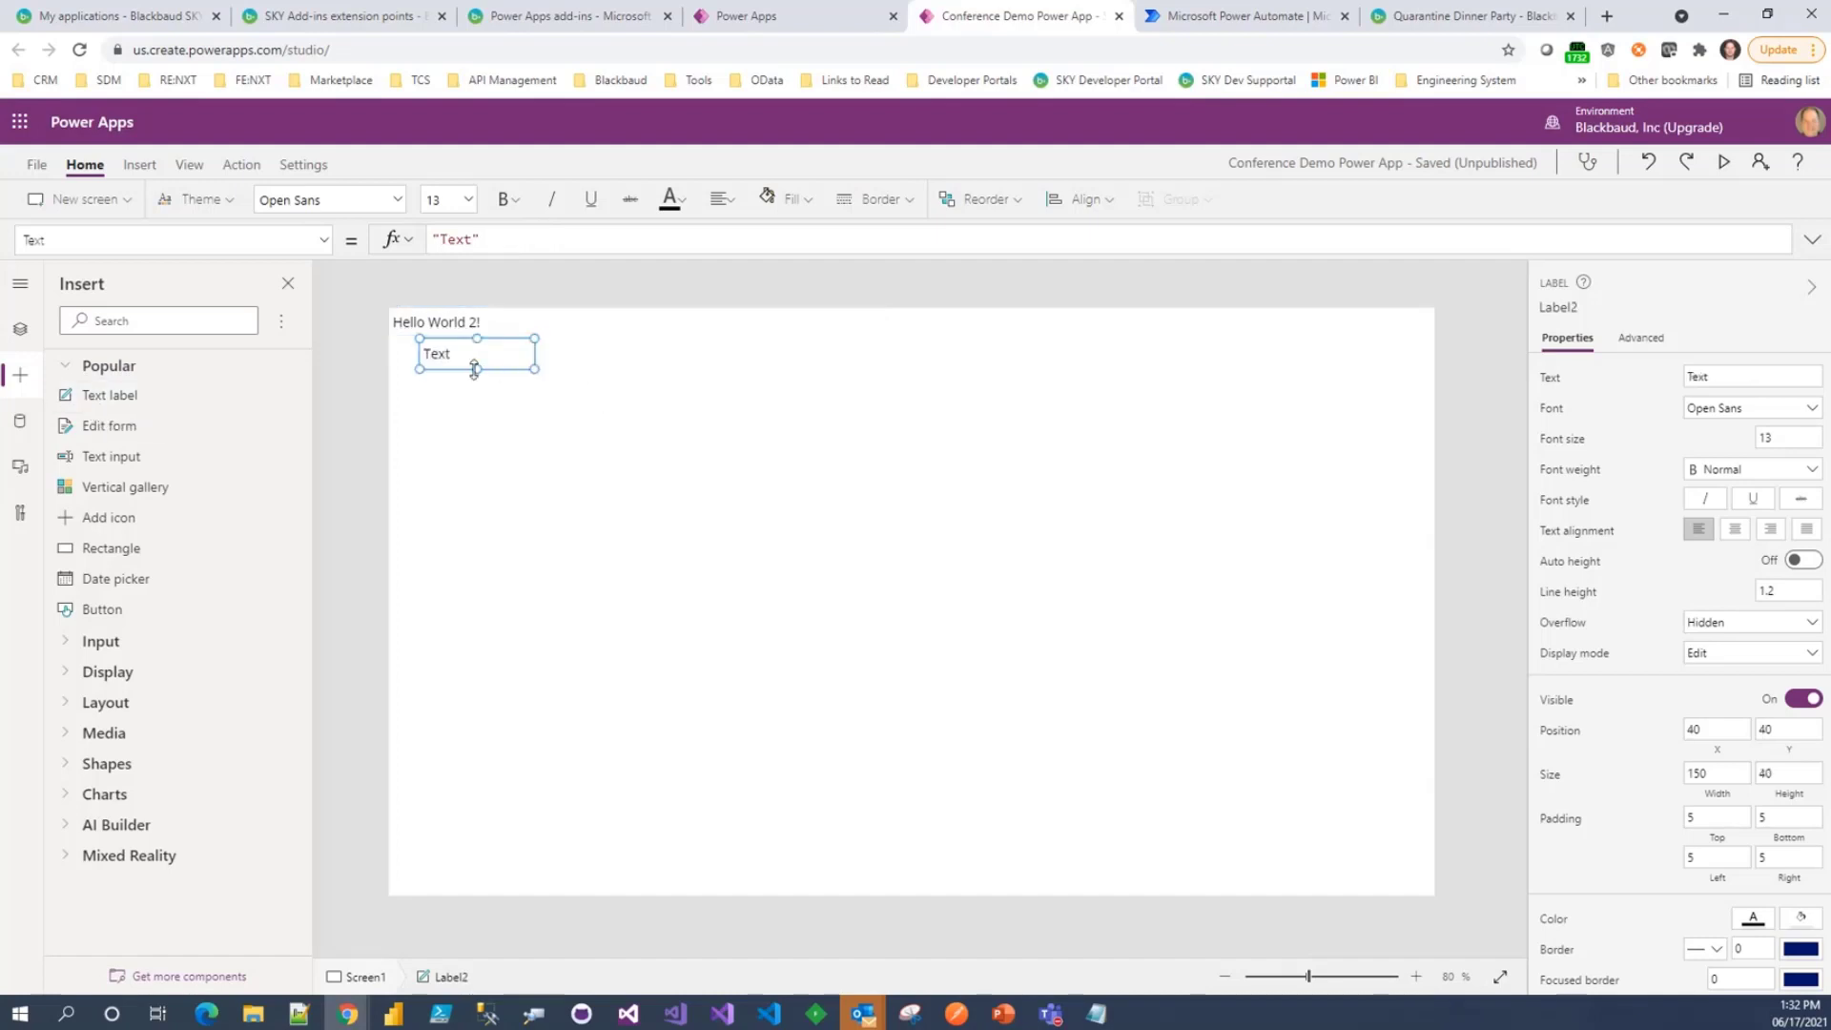
{"action": "left_click_drag", "start_coordinate": [475, 370], "coordinate": [435, 357]}
{"action": "right_click", "coordinate": [435, 361]}
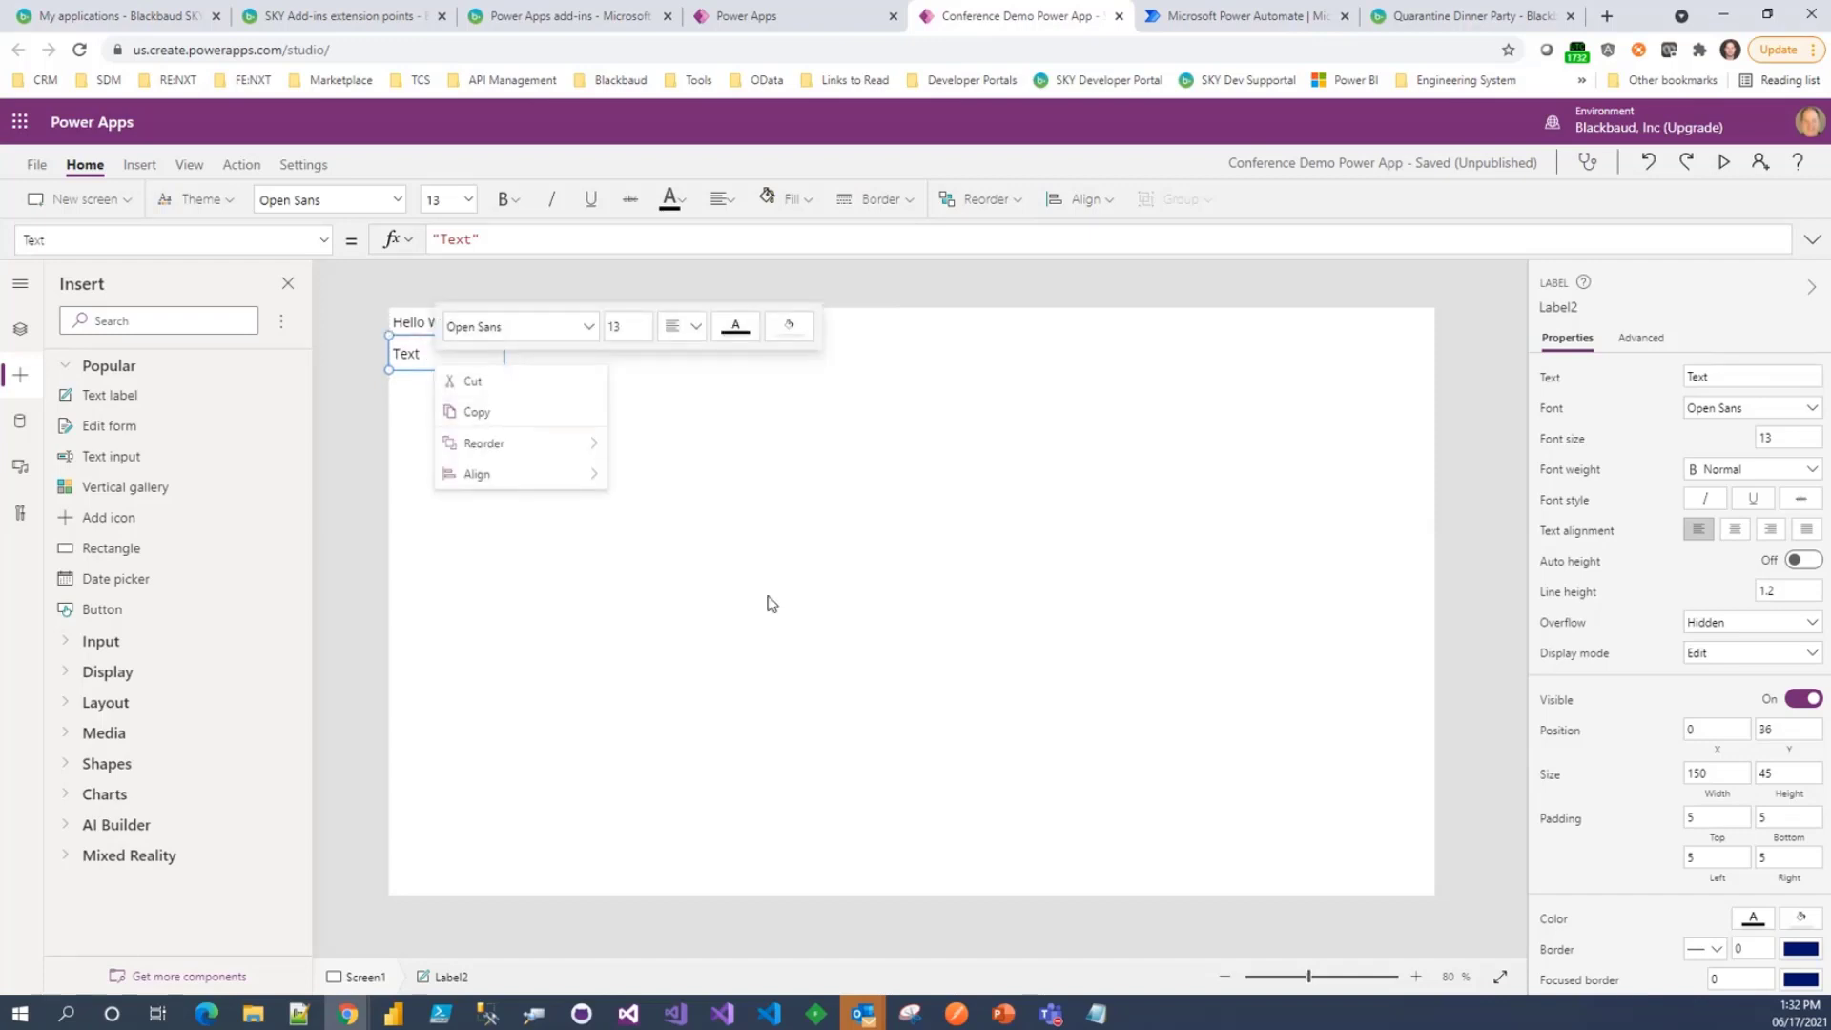
{"action": "left_click", "coordinate": [767, 630]}
- Set the new label's text formula to "Event ID:" & Param("context_recordId")
{"action": "left_click", "coordinate": [400, 353]}
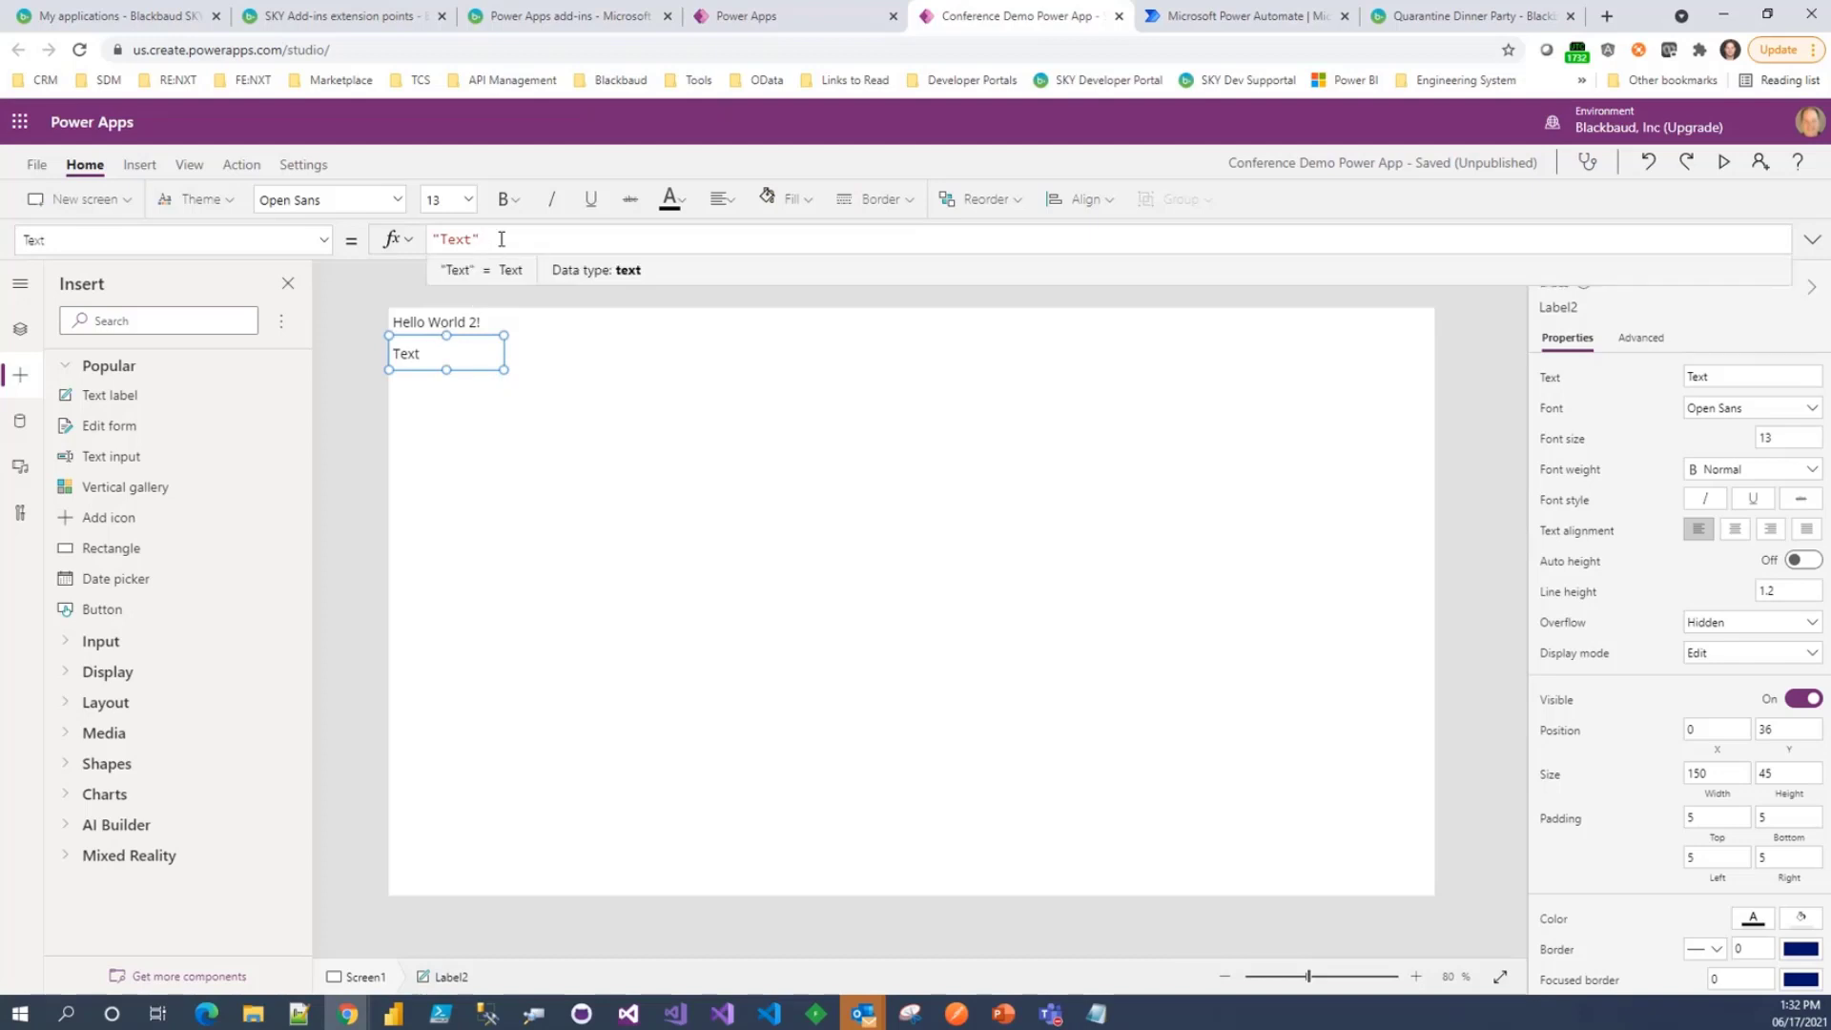
{"action": "key", "text": "Home"}
{"action": "key", "text": "shift+End"}
{"action": "type", "text": "\"Event ID\""}
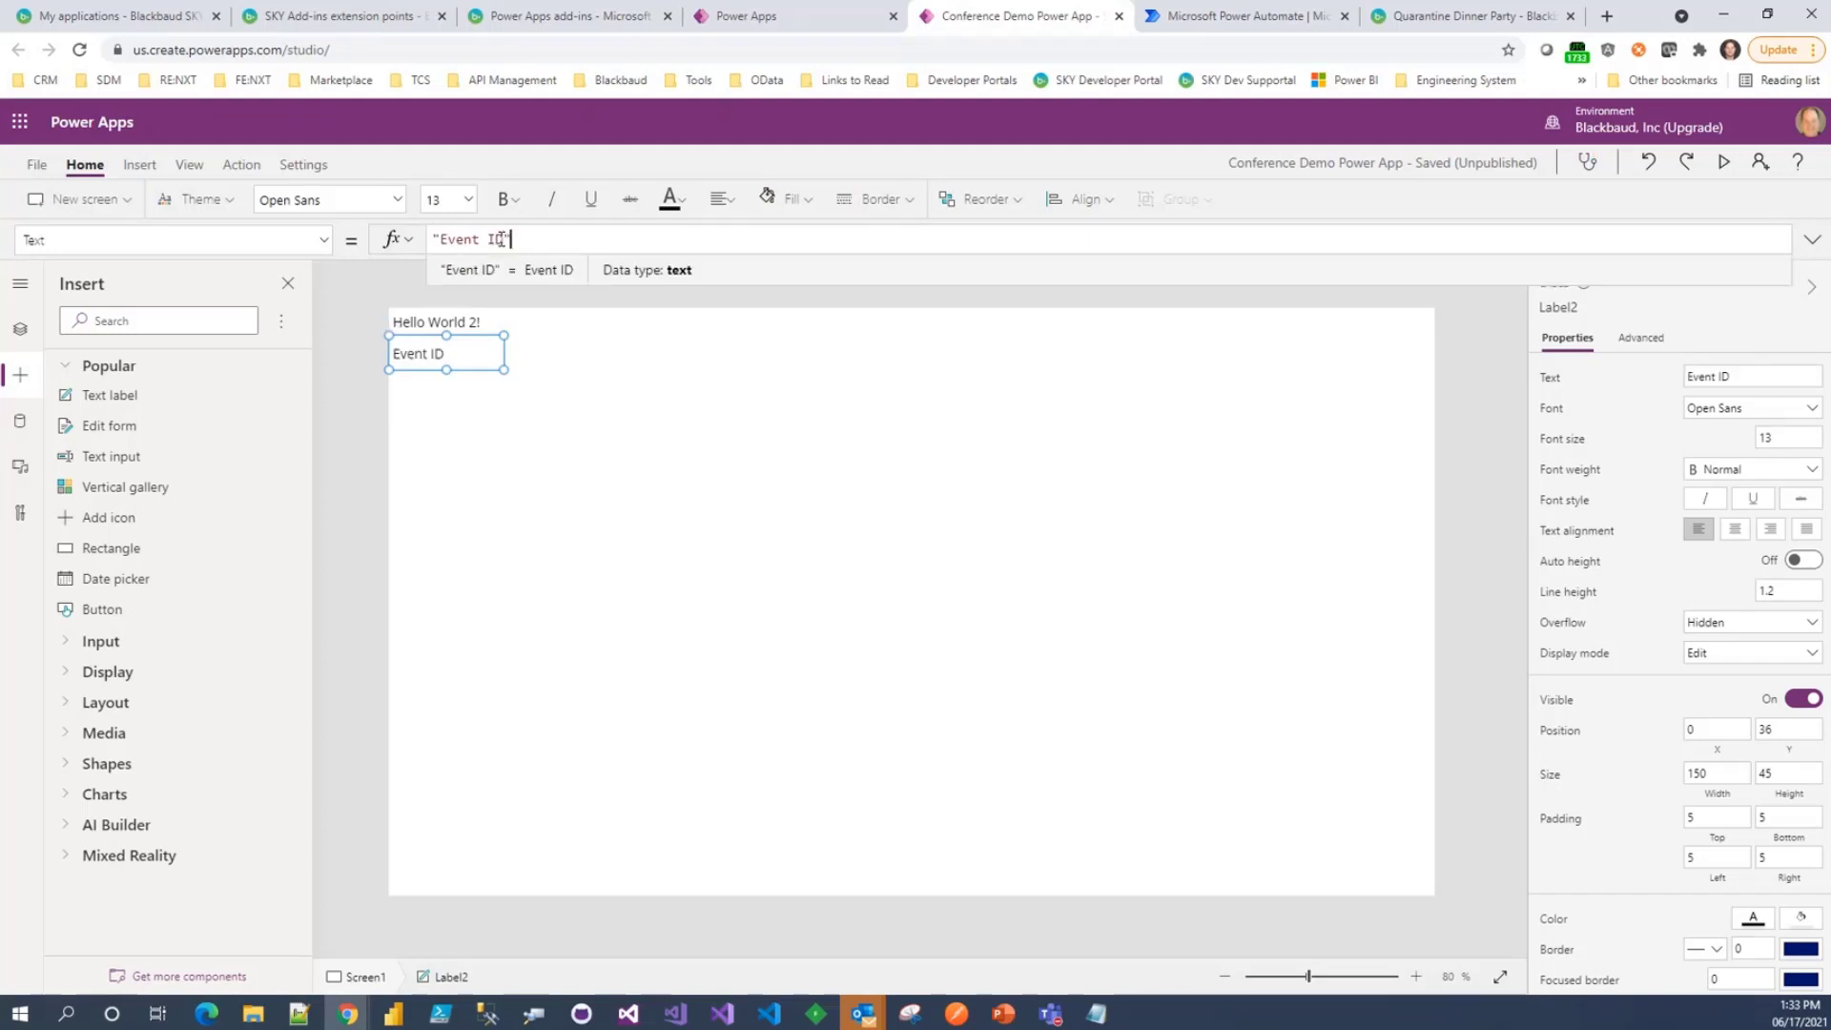
{"action": "key", "text": "BackSpace"}
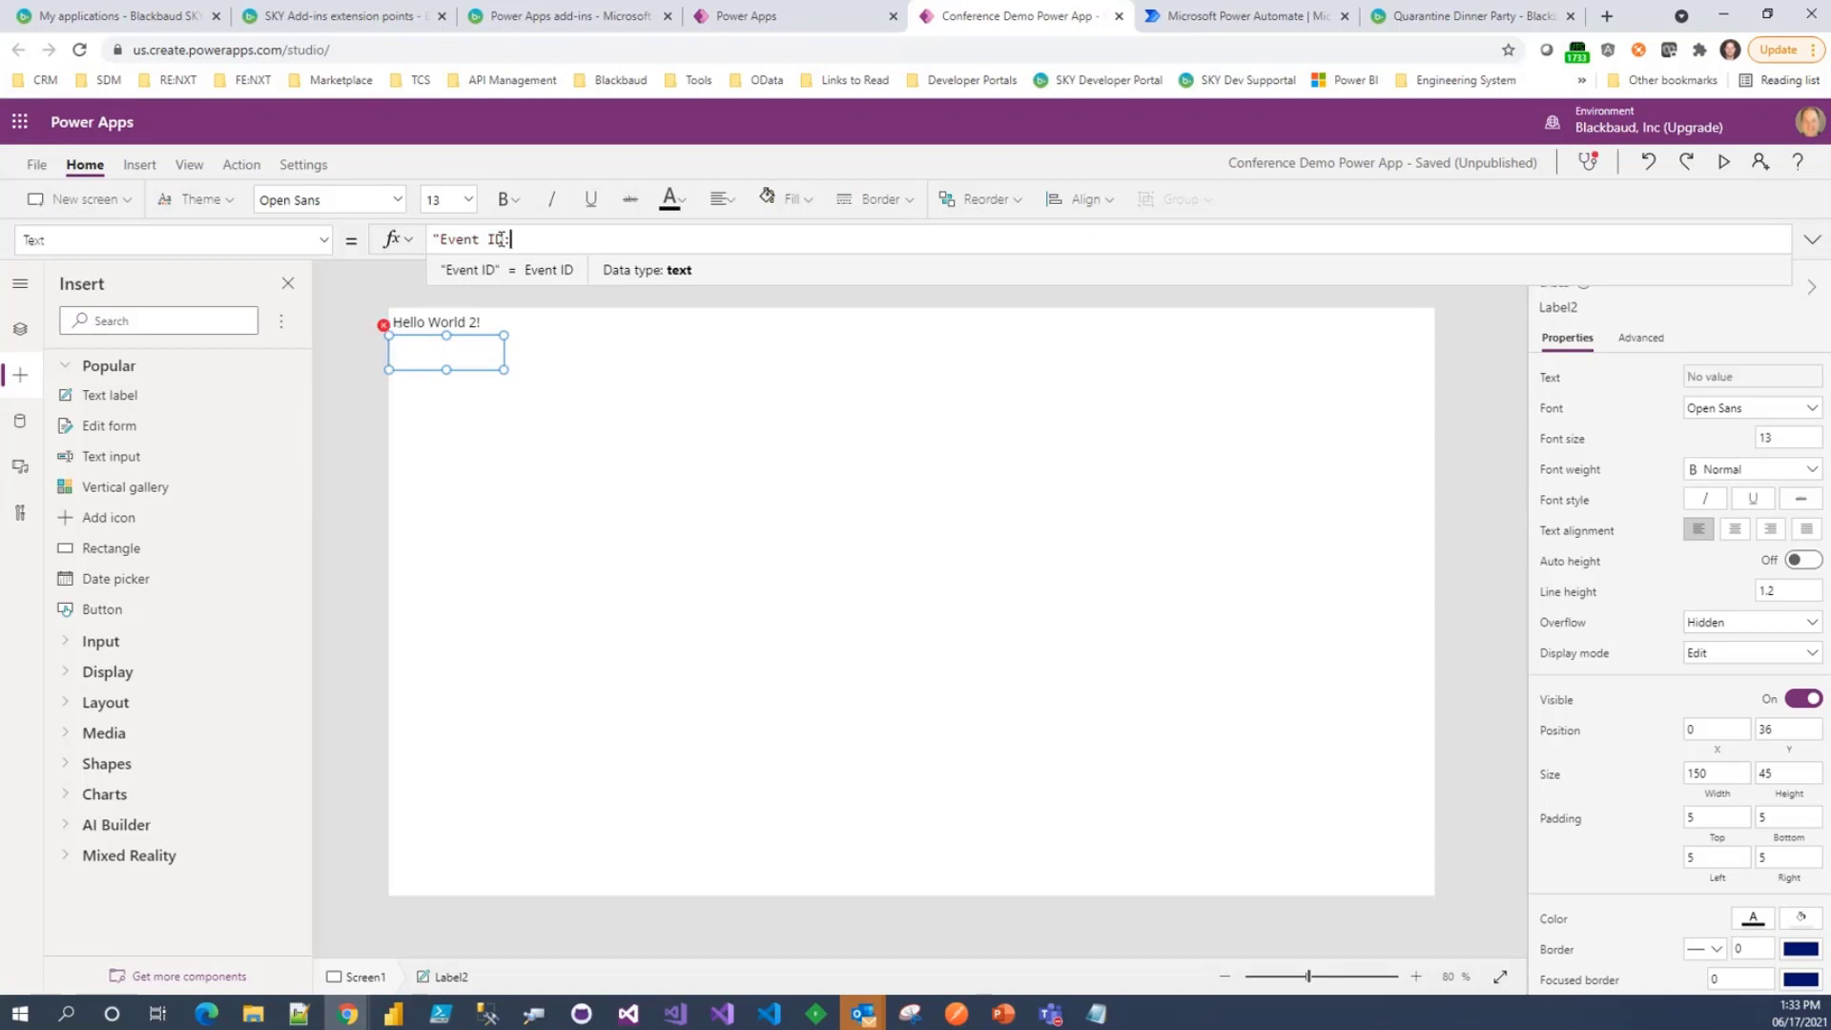
{"action": "type", "text": ":\""}
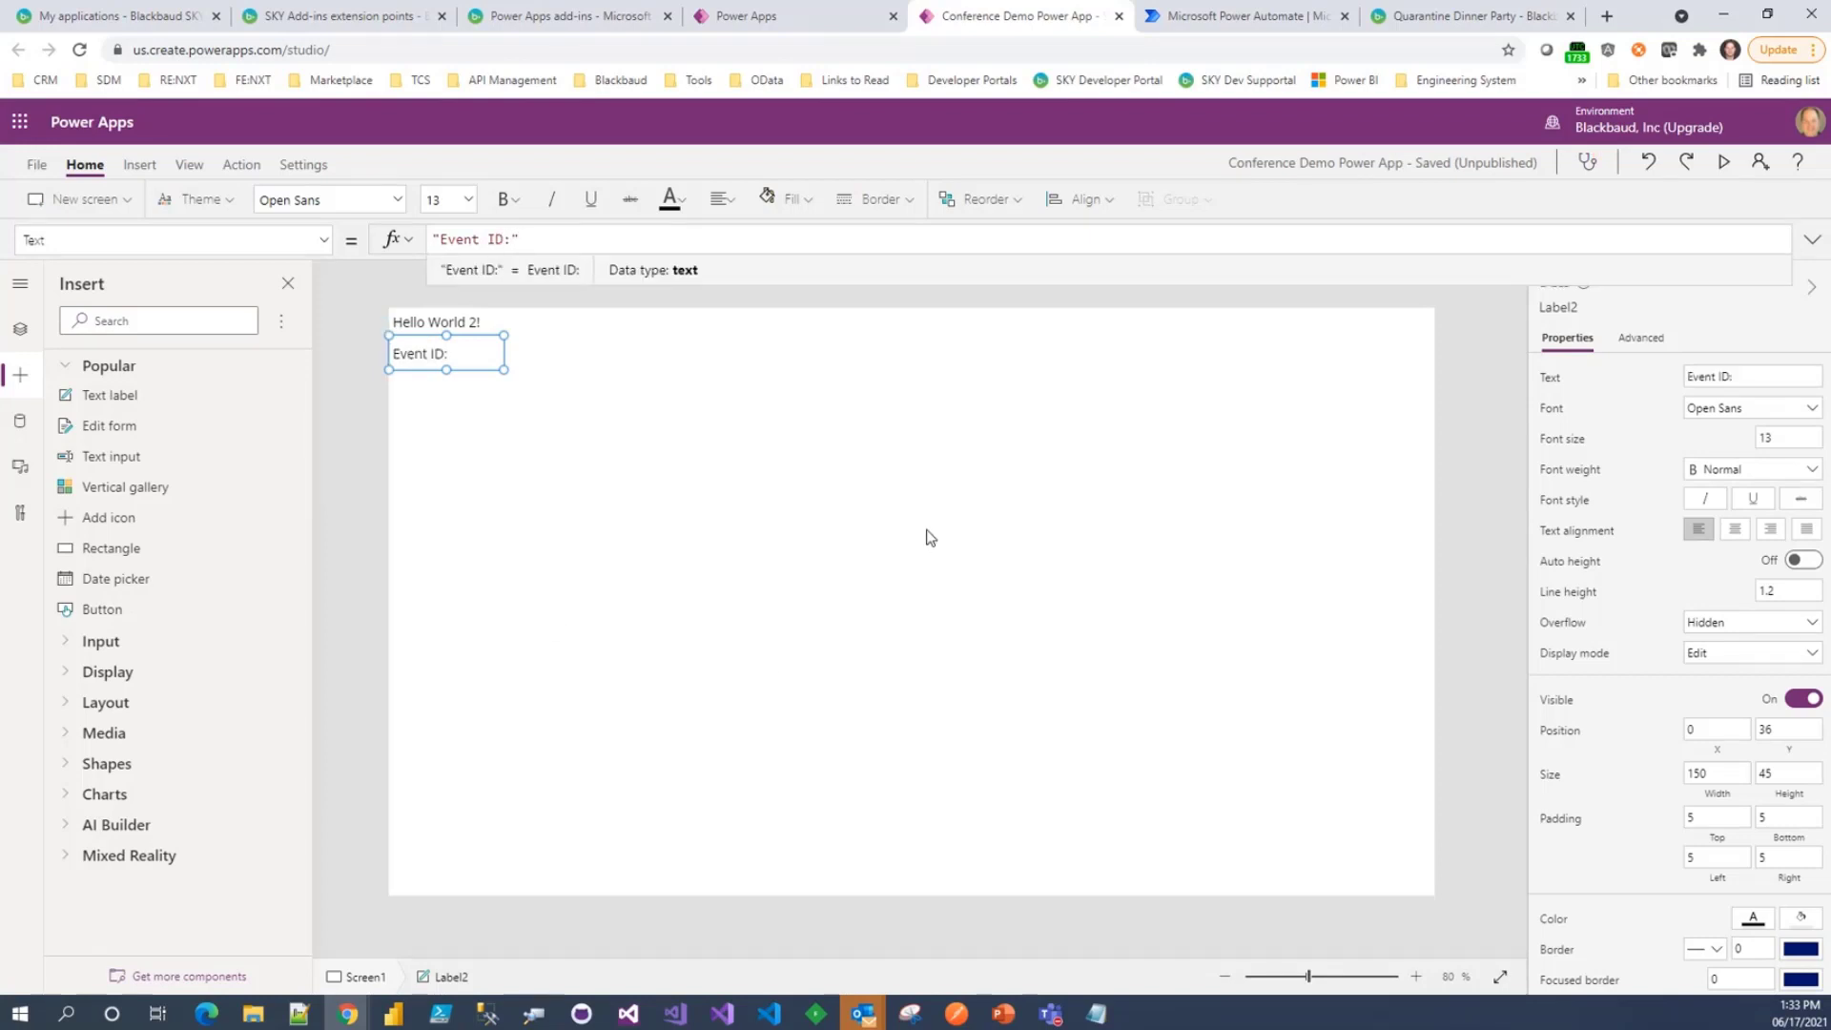
{"action": "type", "text": " & "}
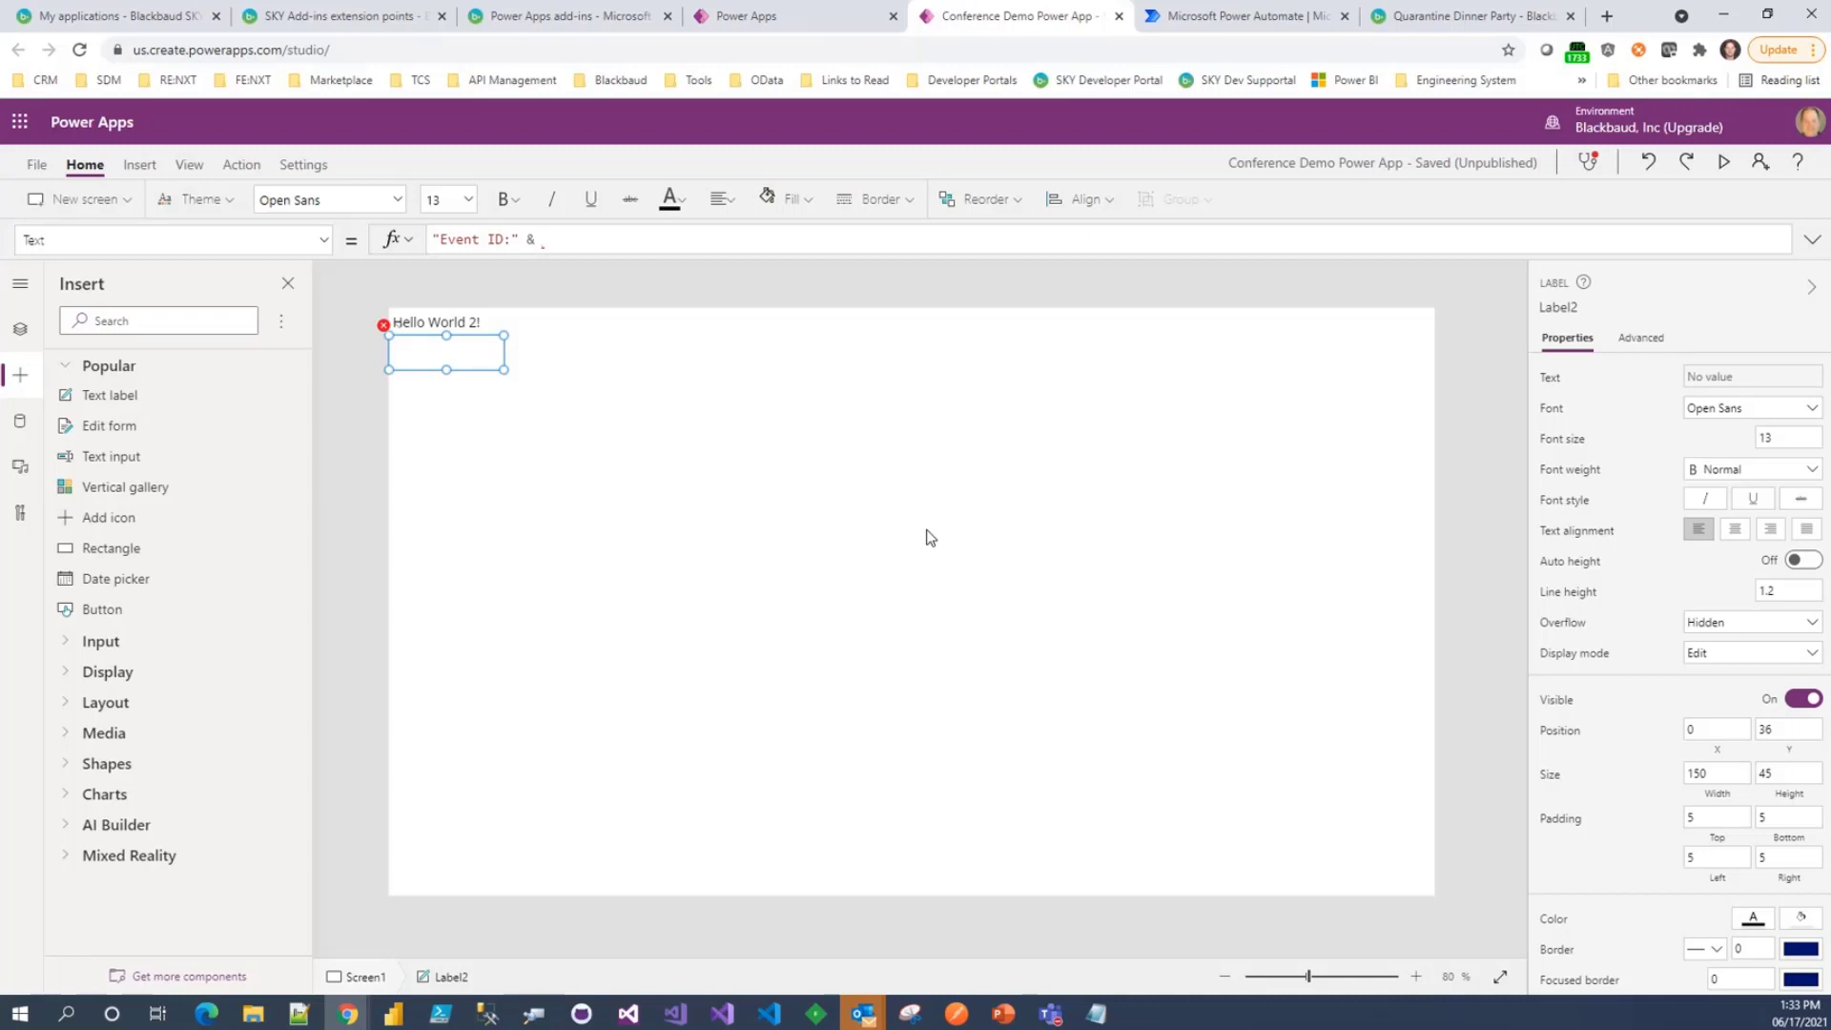
{"action": "type", "text": "Param("}
{"action": "type", "text": "Param(\"context_recordId\")"}
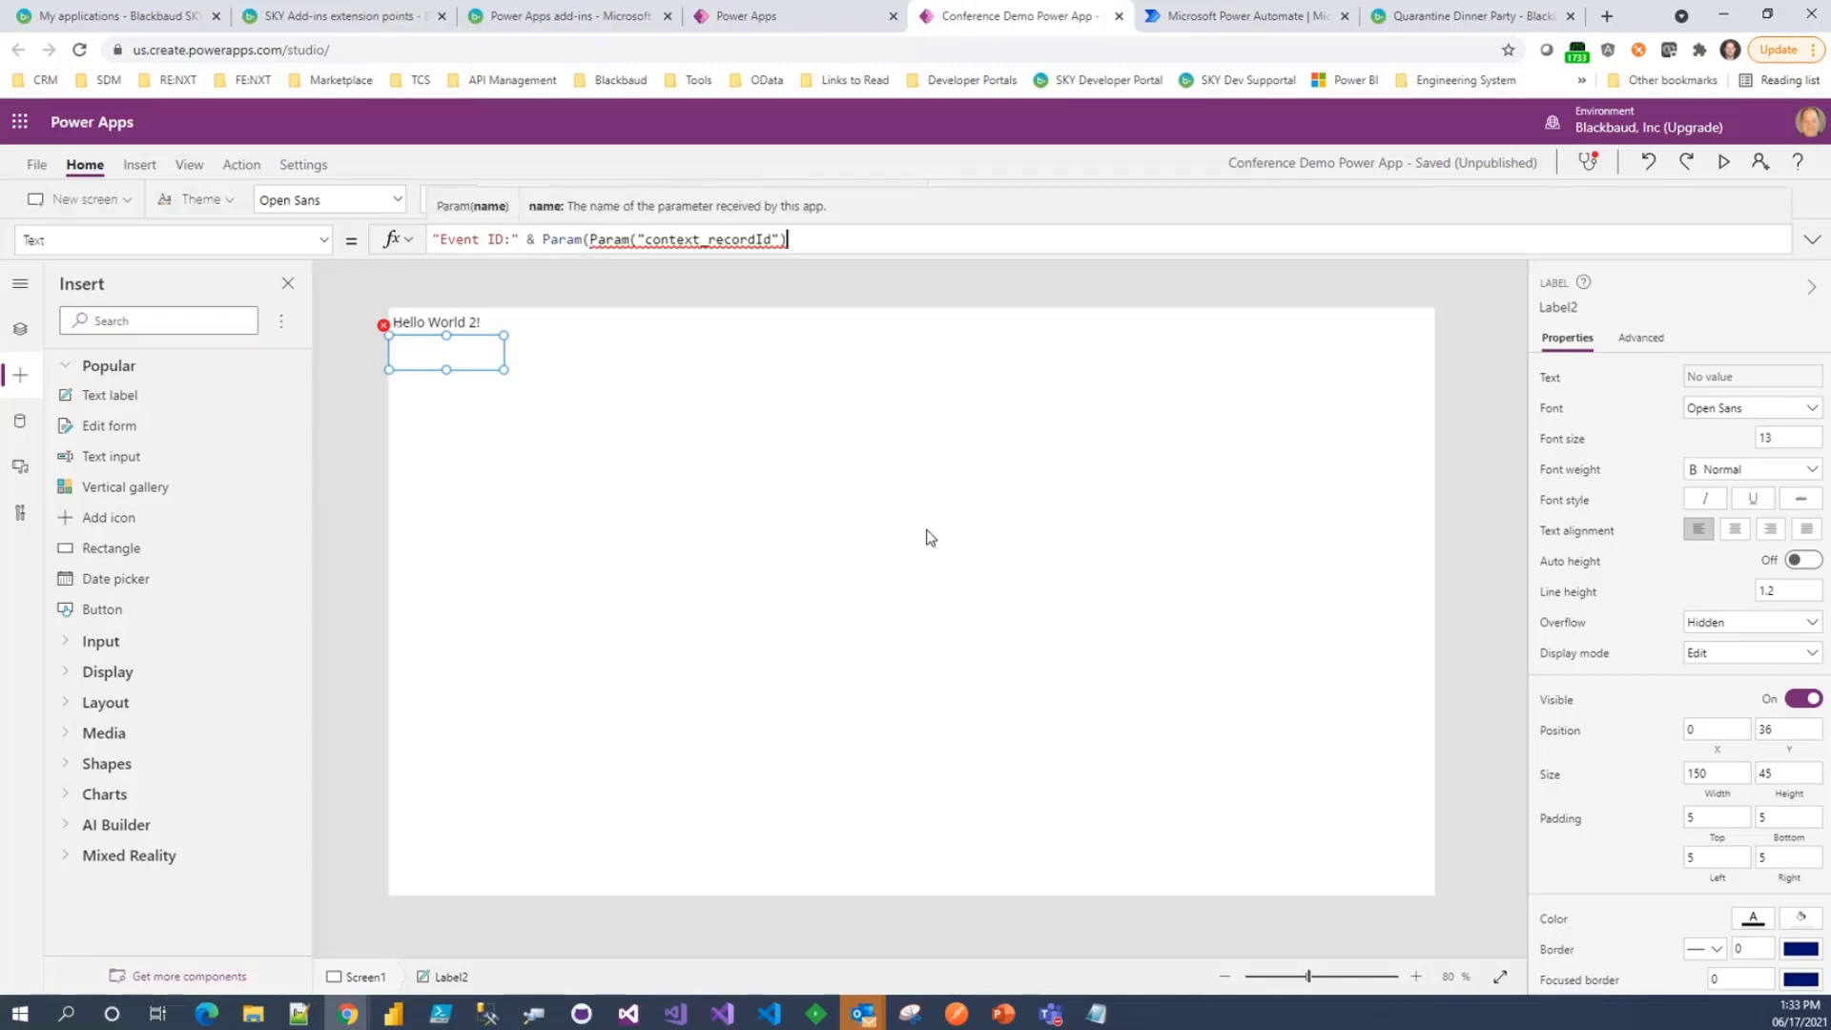
{"action": "key", "text": "ctrl+z"}
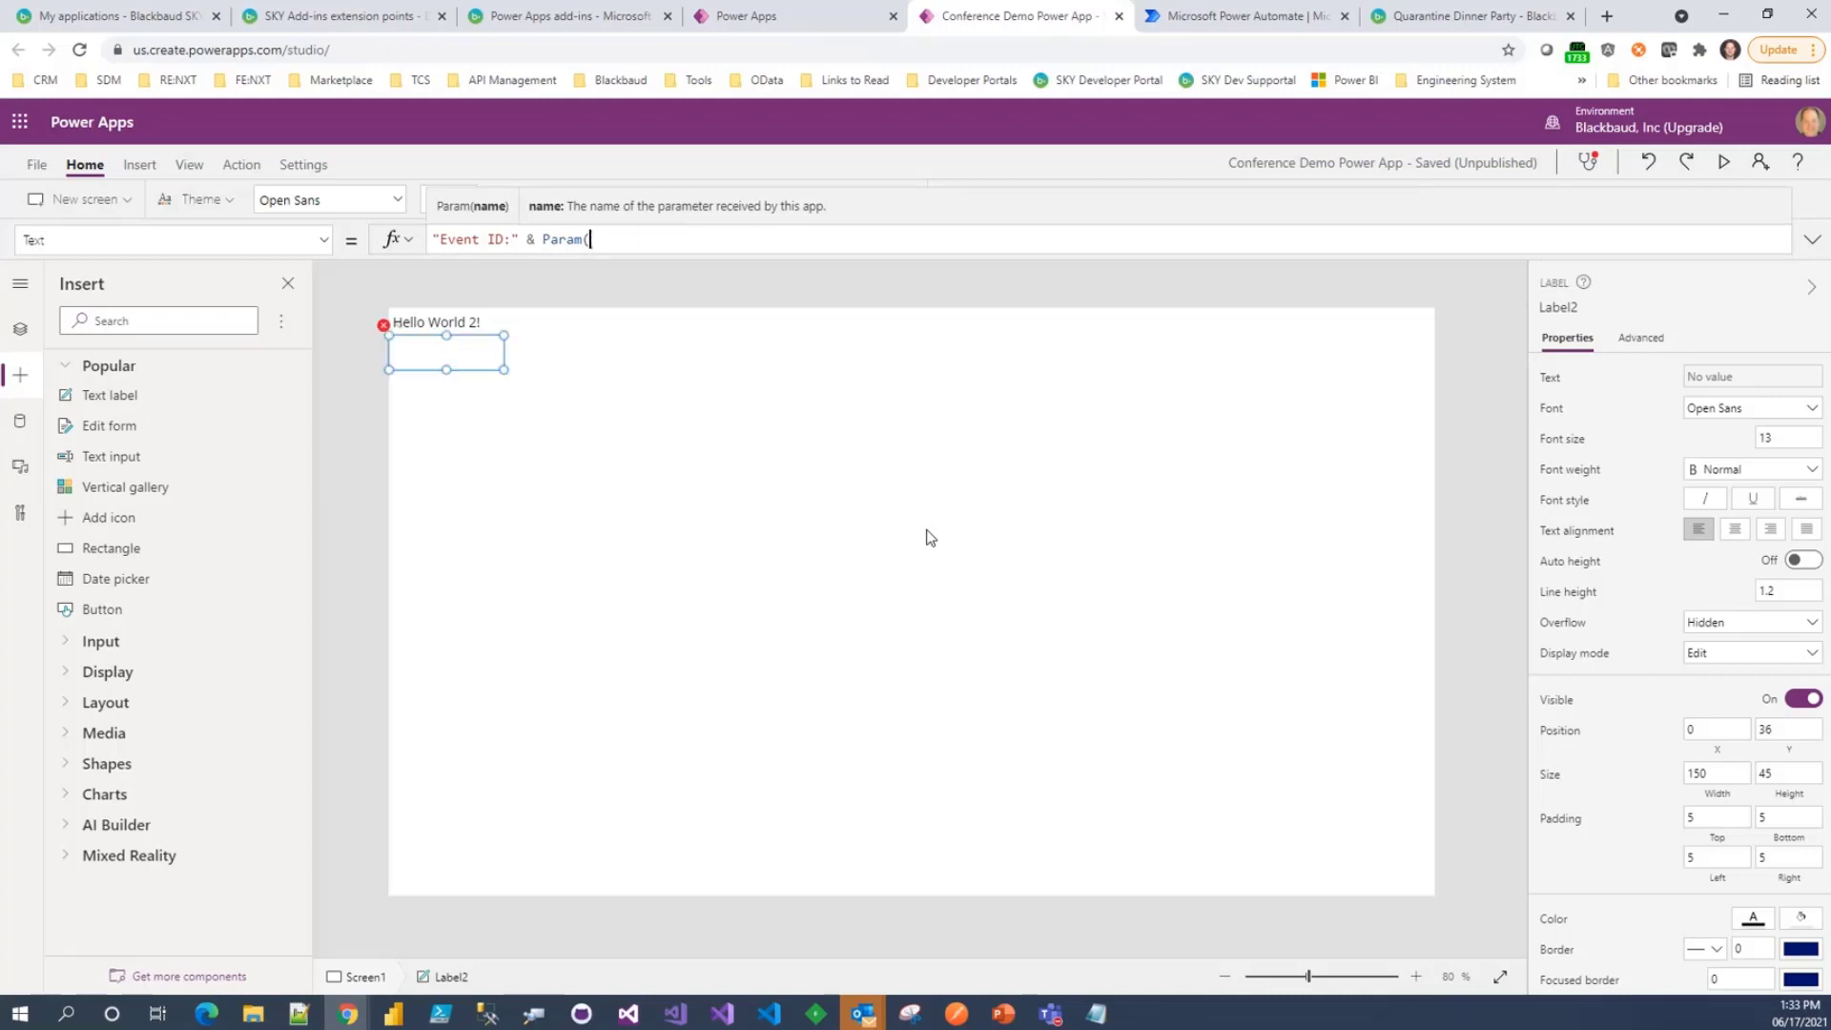
{"action": "key", "text": "ctrl+shift+Left"}
{"action": "key", "text": "ctrl+shift+Left"}
{"action": "type", "text": "Param(\"context_recordId\")"}
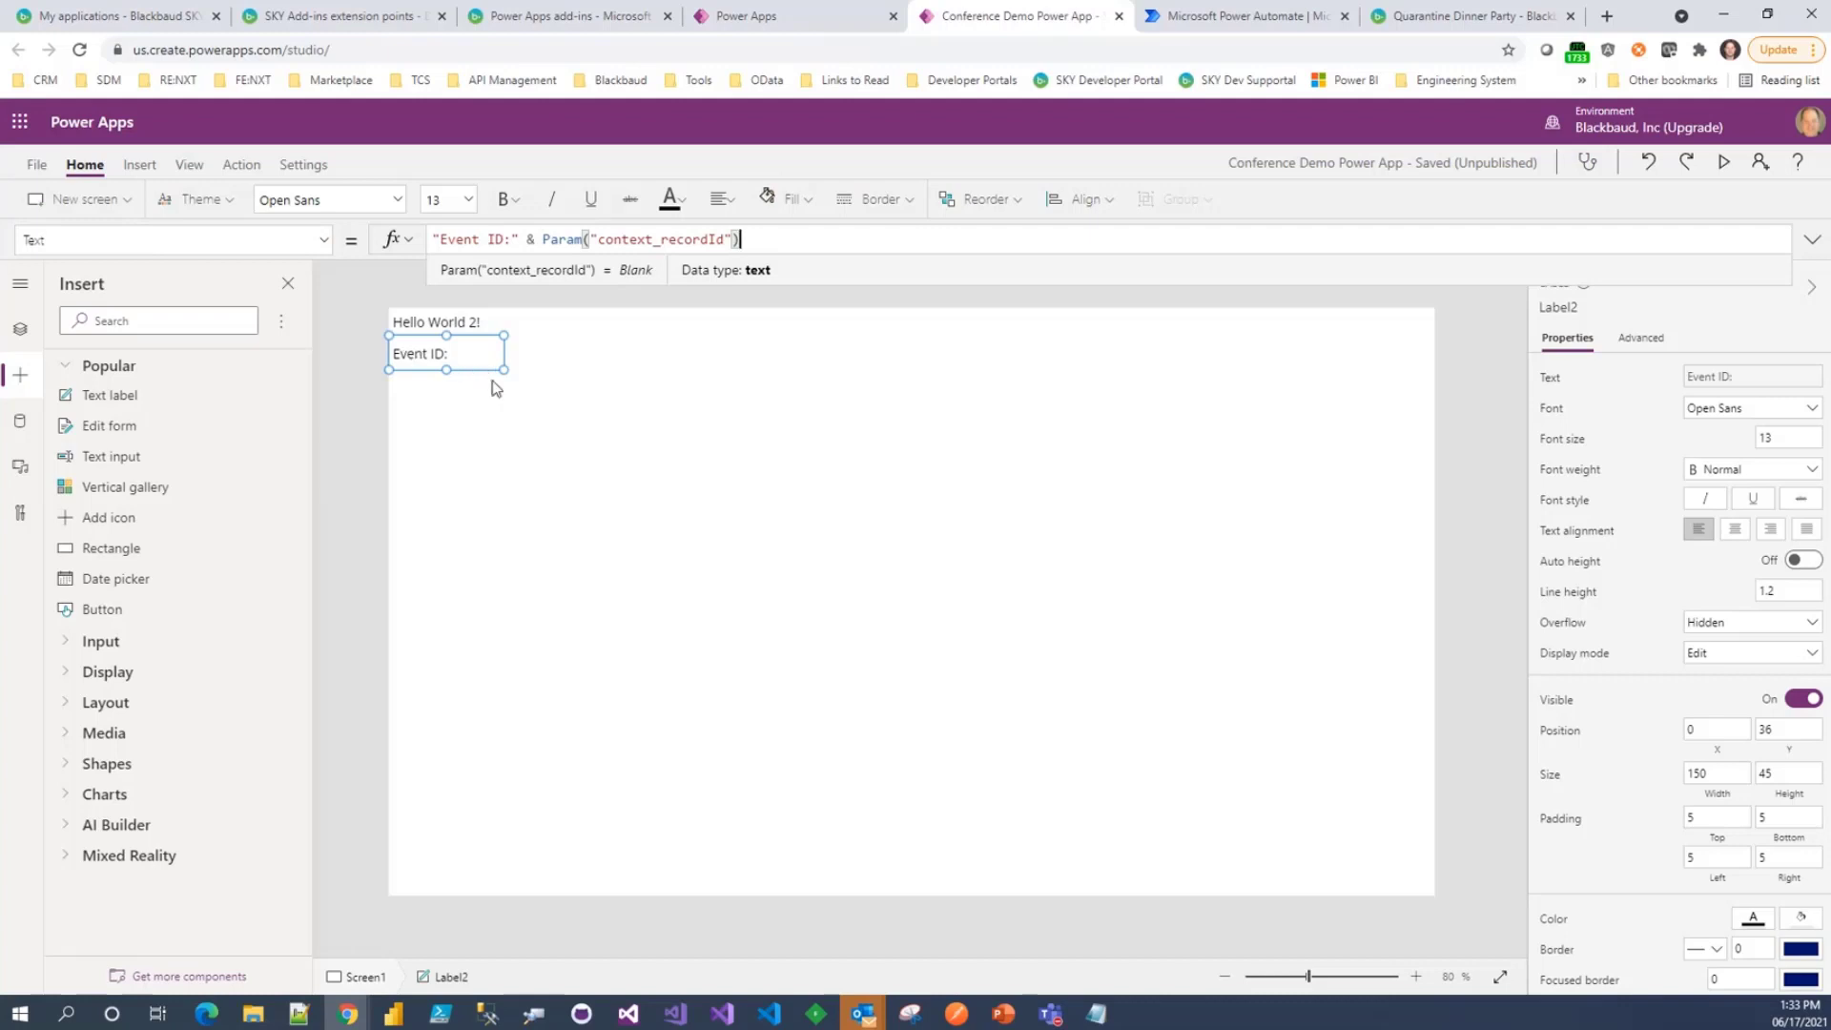
- Replace the "Hello World 2!" label's text with "This Power App will send an email to all participants for the event"
{"action": "left_click", "coordinate": [463, 313]}
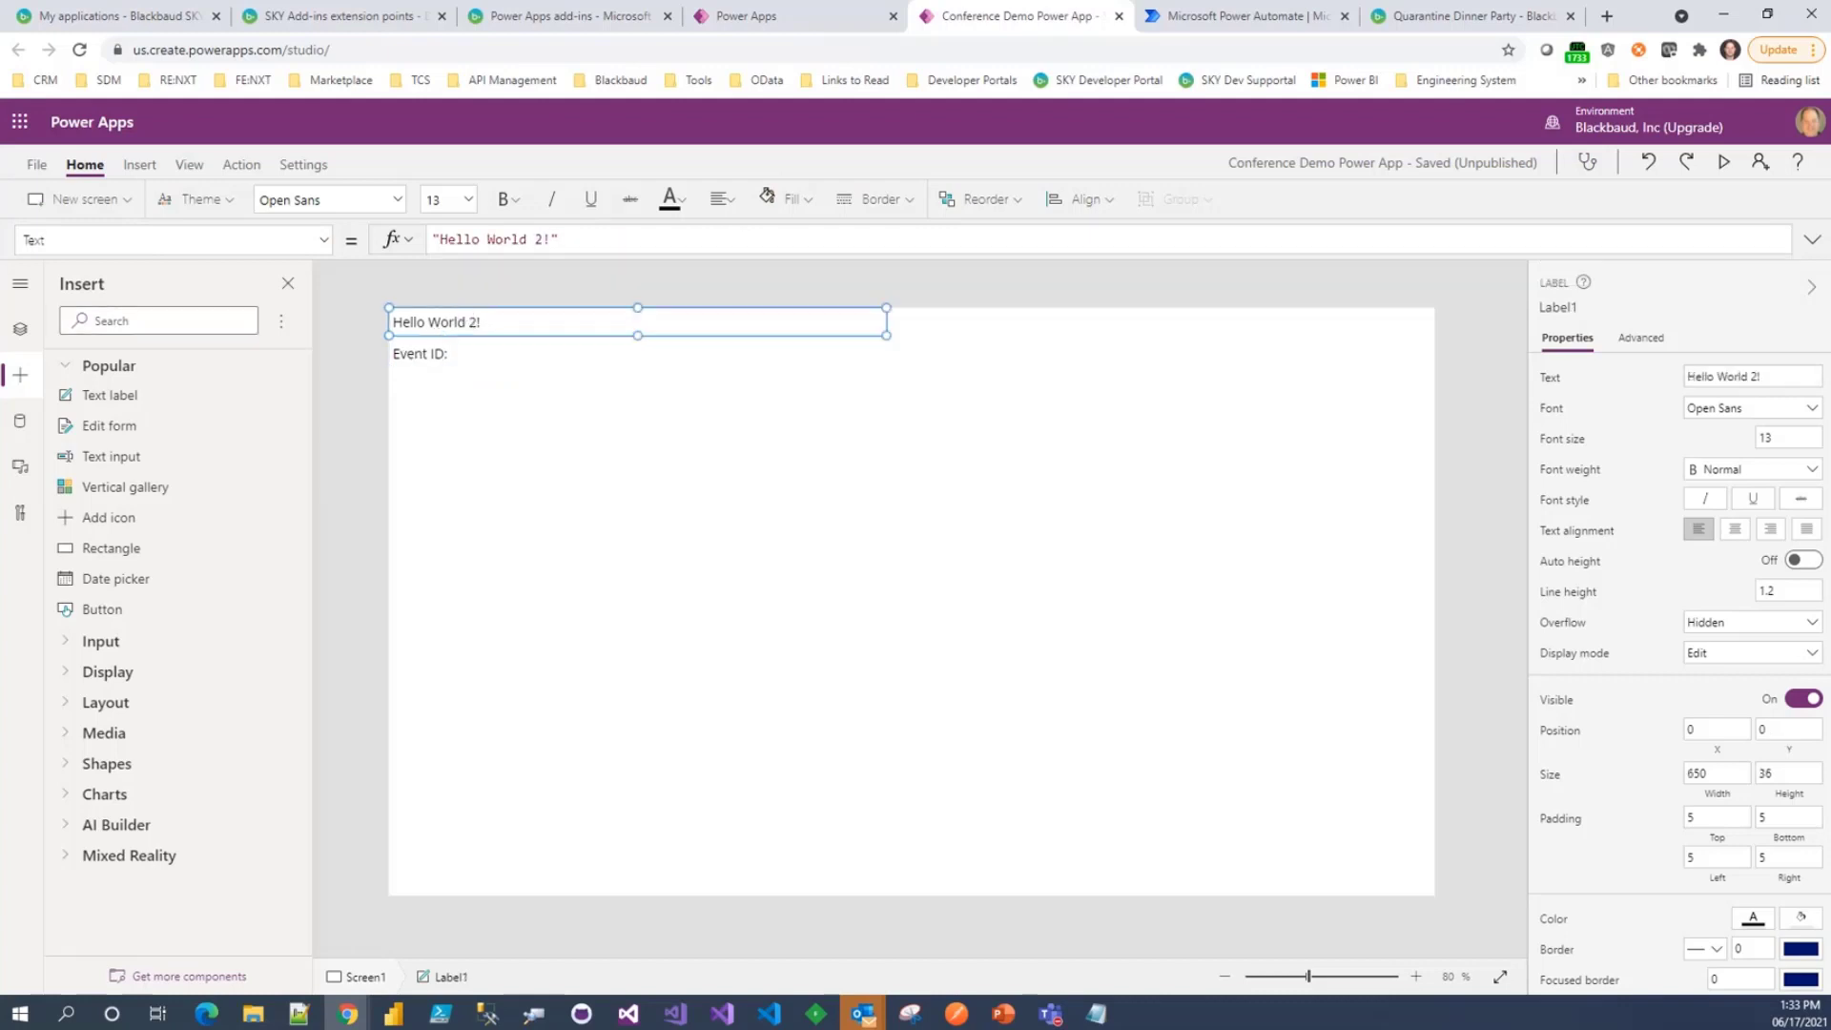
{"action": "key", "text": "alt+Tab"}
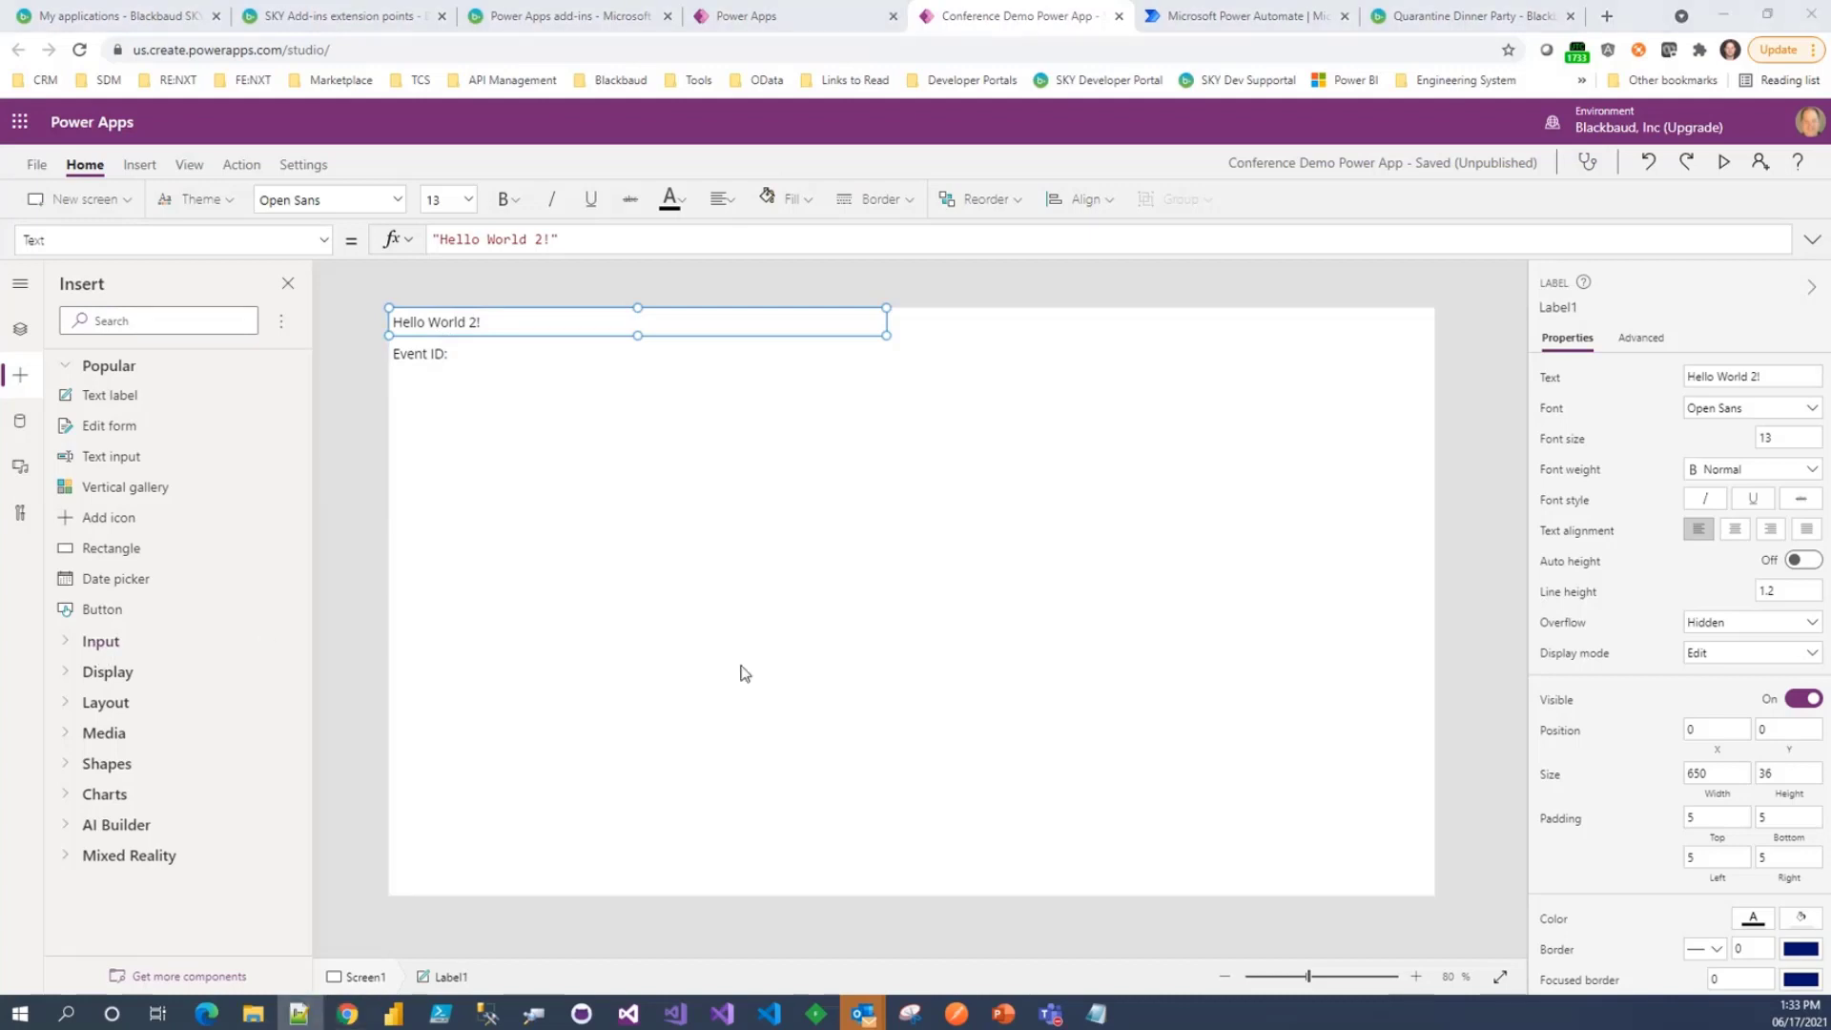
{"action": "right_click", "coordinate": [1627, 471]}
{"action": "left_click", "coordinate": [1743, 376]}
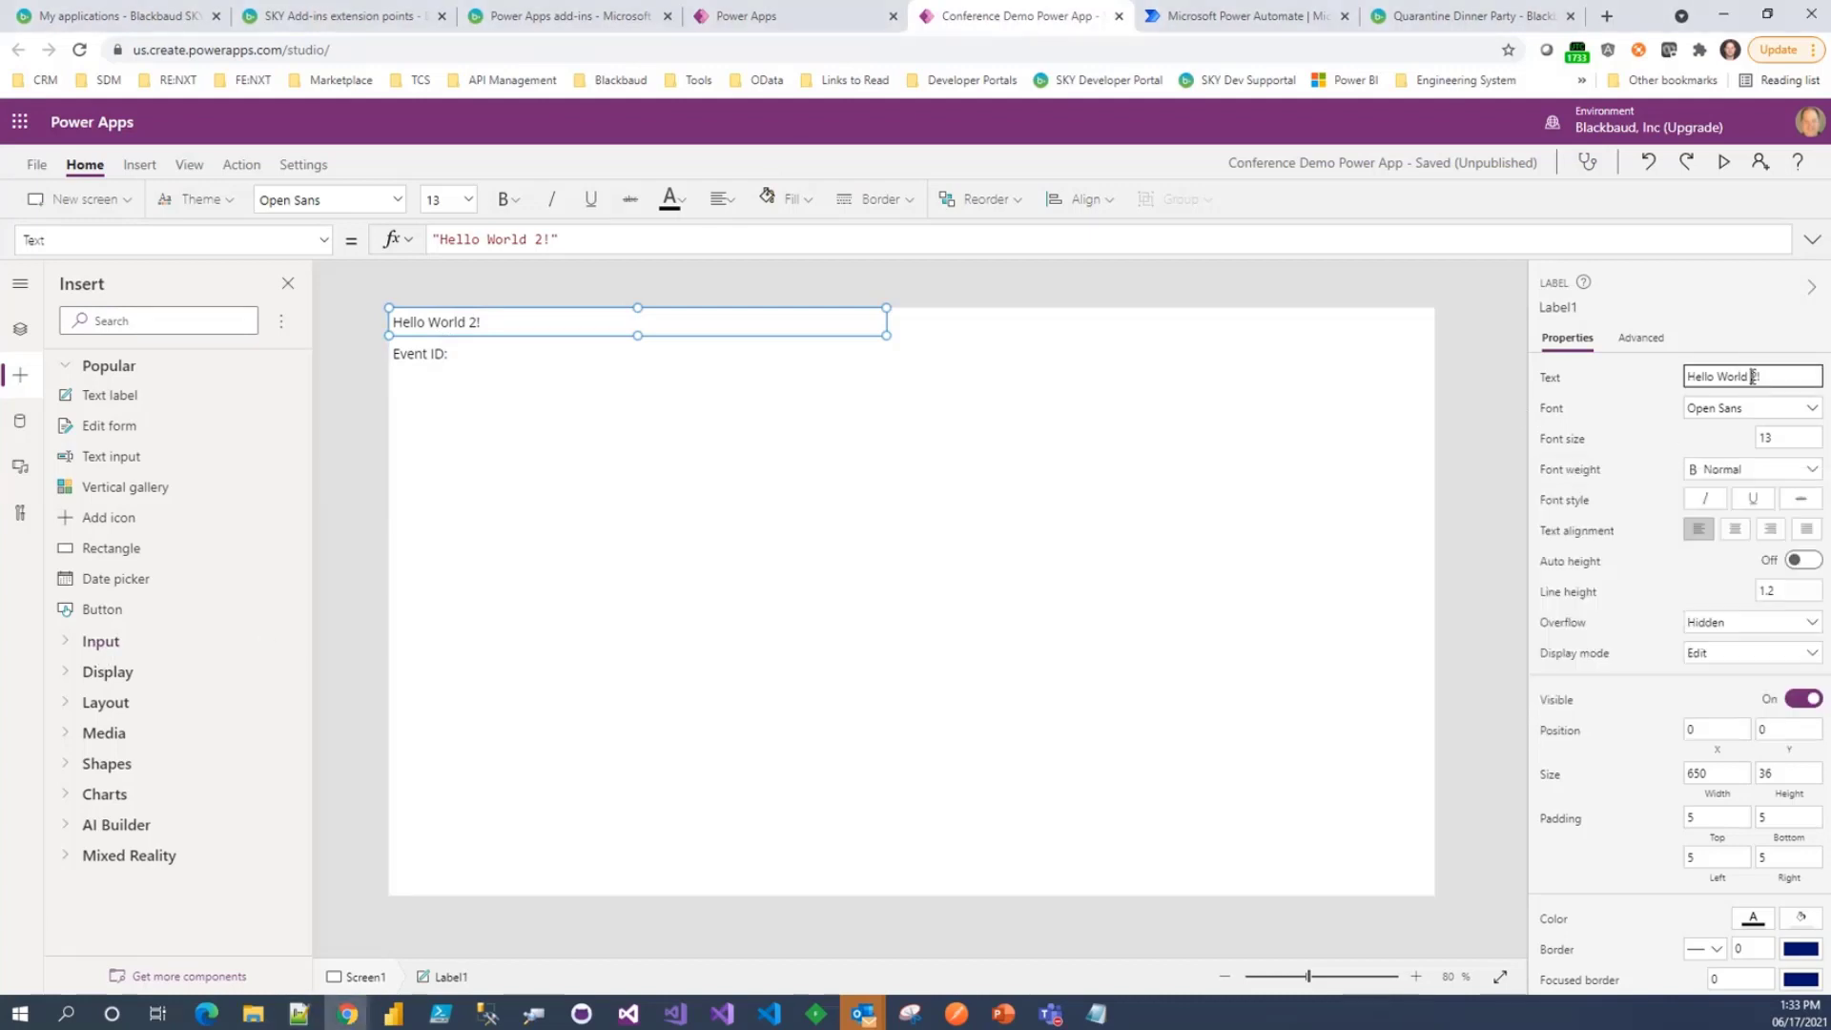
{"action": "key", "text": "ctrl+a"}
{"action": "type", "text": "This Power App will send an email to all participants for the event"}
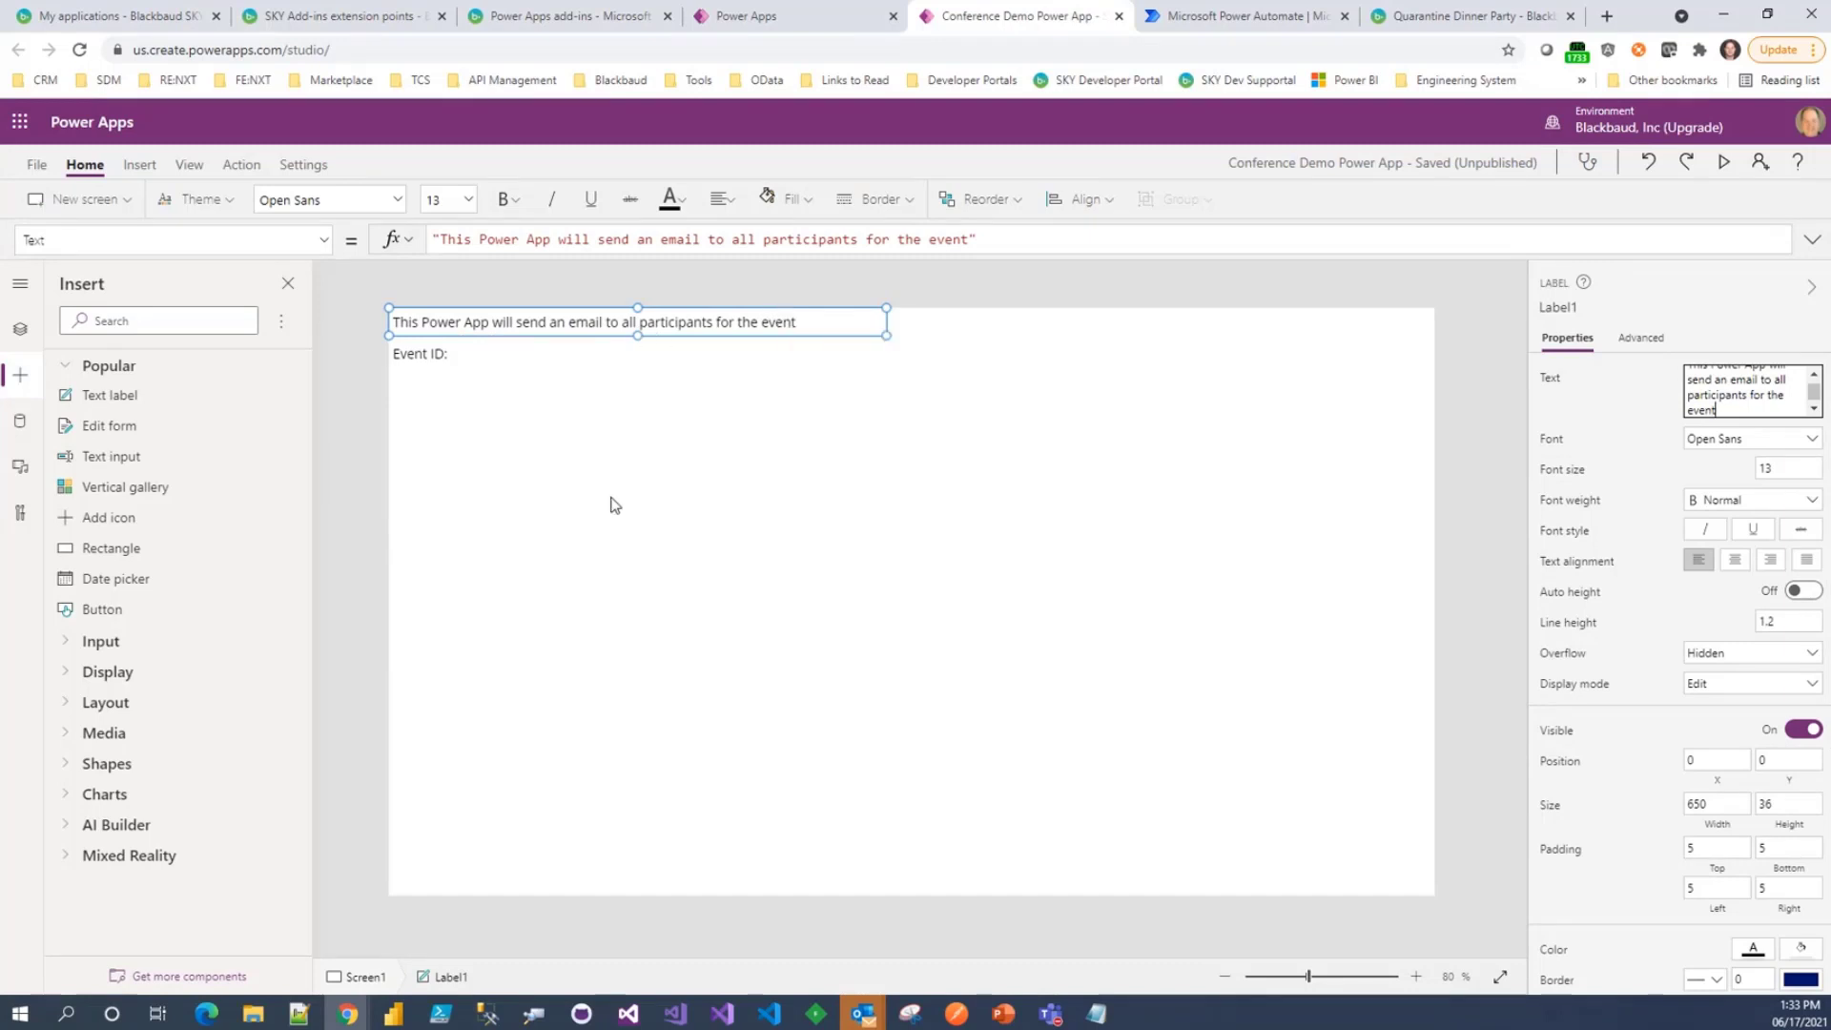
- Try rewriting the event ID label's formula as Concatenate("Event ID:", Param("context_recordId")), after copying the original formula
{"action": "left_click", "coordinate": [439, 362]}
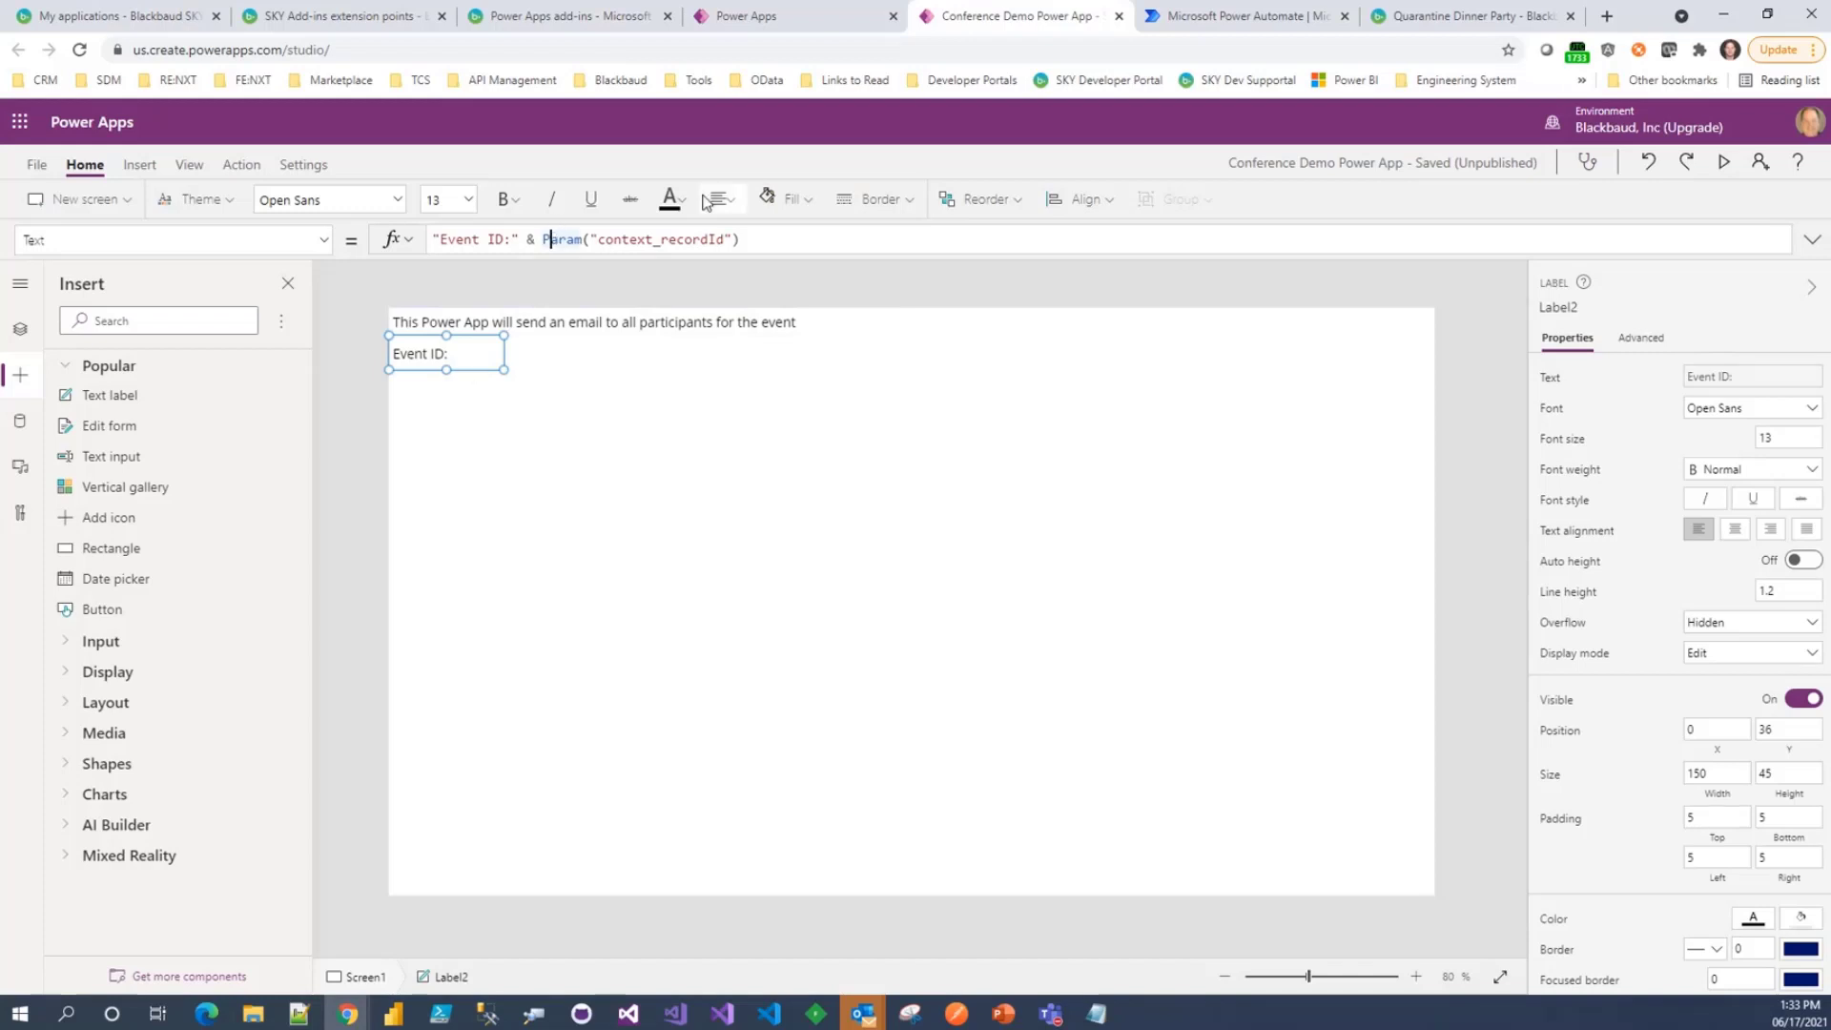
{"action": "left_click", "coordinate": [768, 240]}
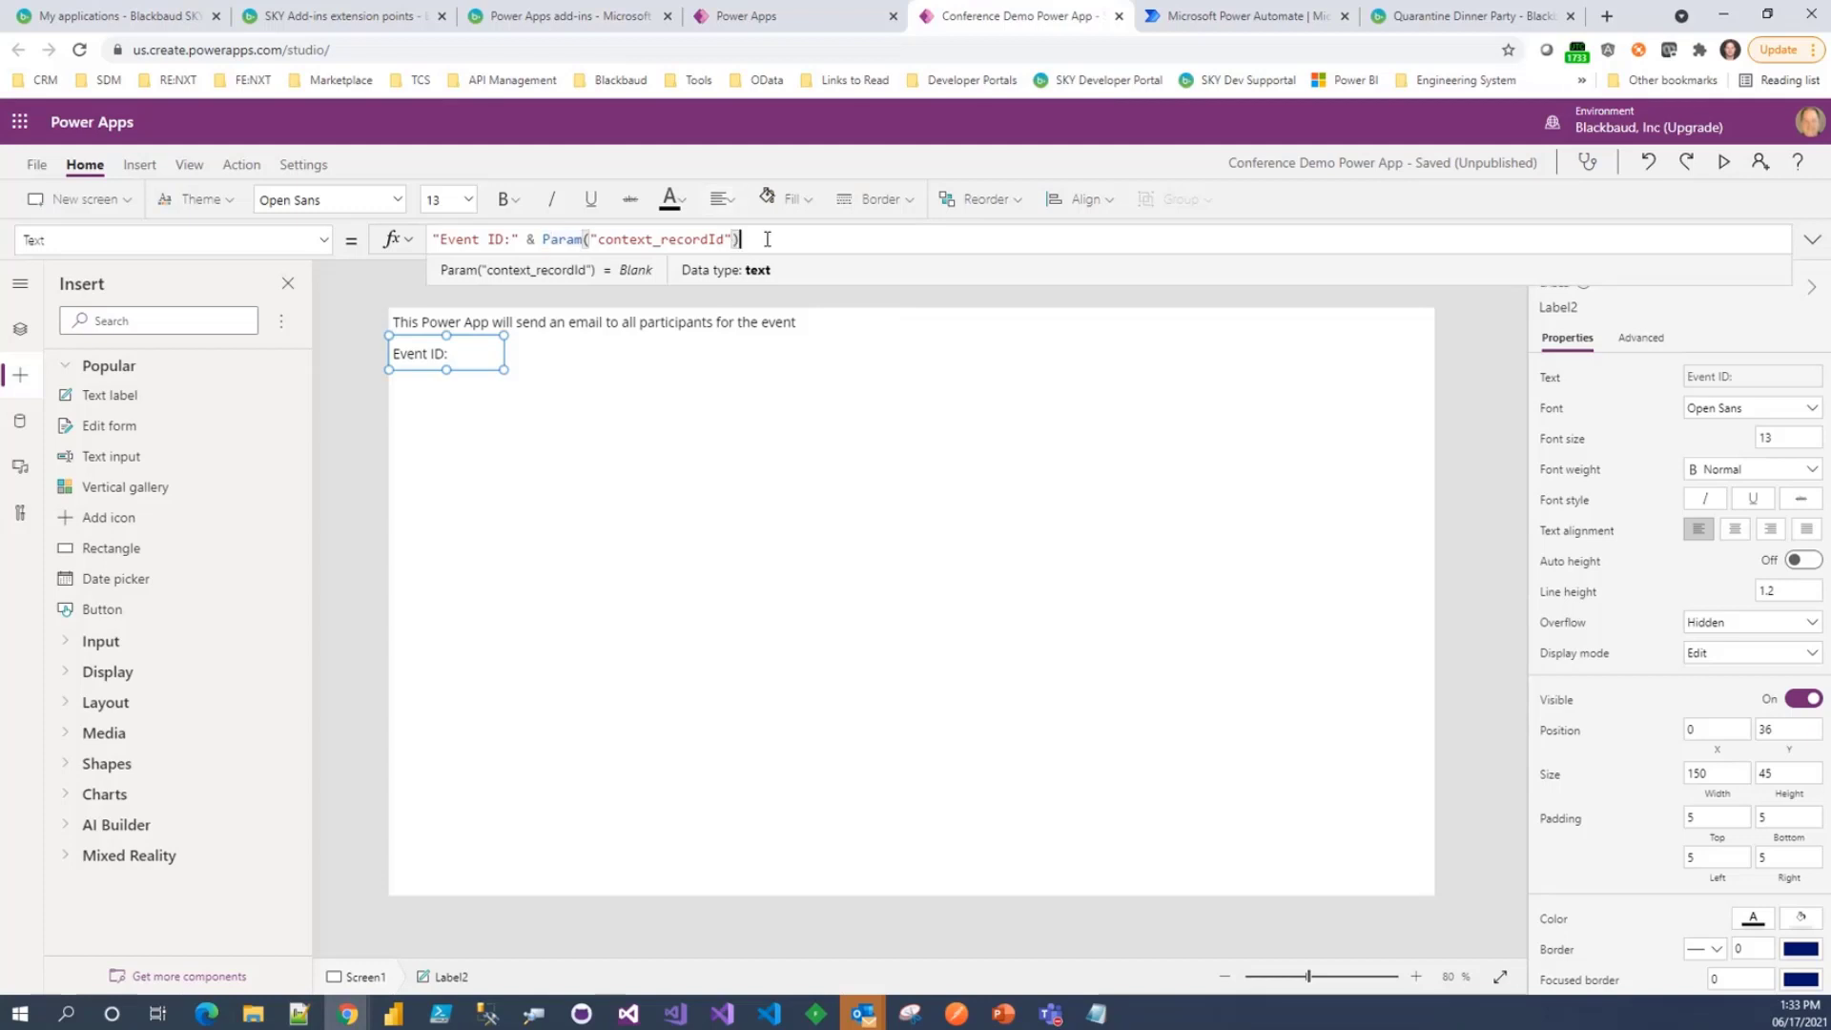
{"action": "key", "text": "Home"}
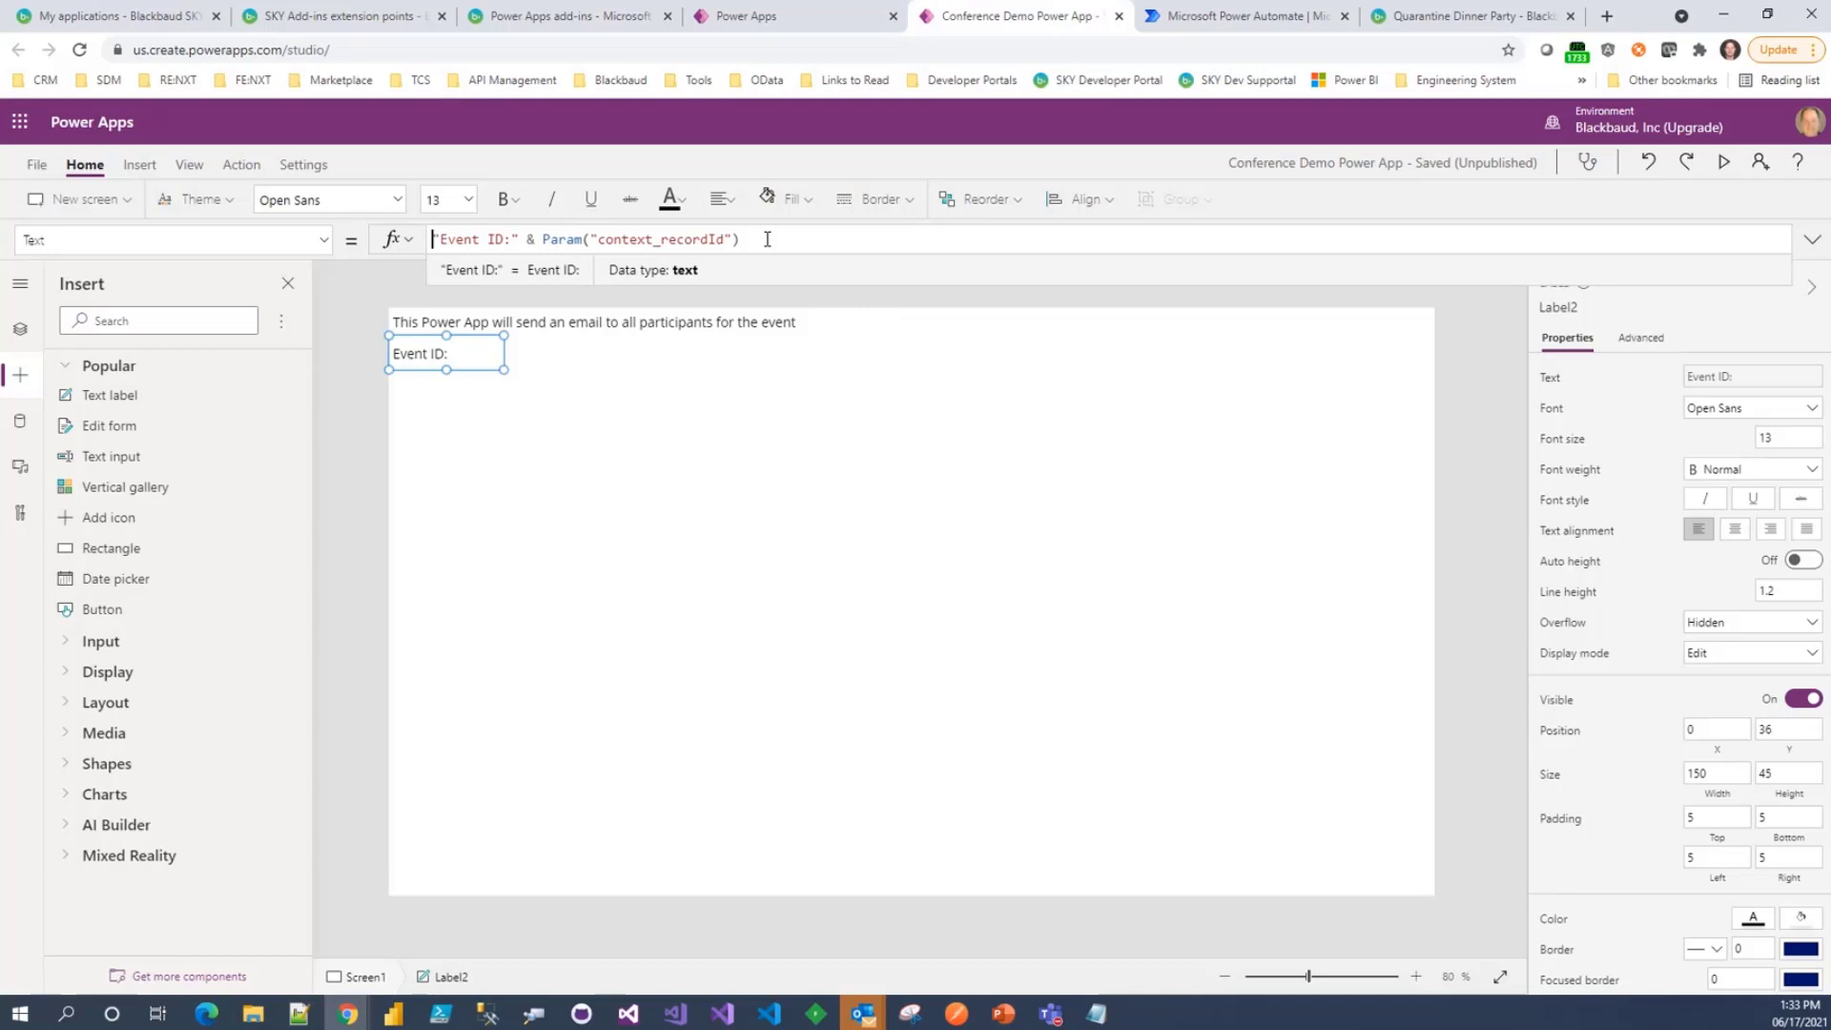
{"action": "key", "text": "shift+End"}
{"action": "key", "text": "ctrl+c"}
{"action": "key", "text": "Home"}
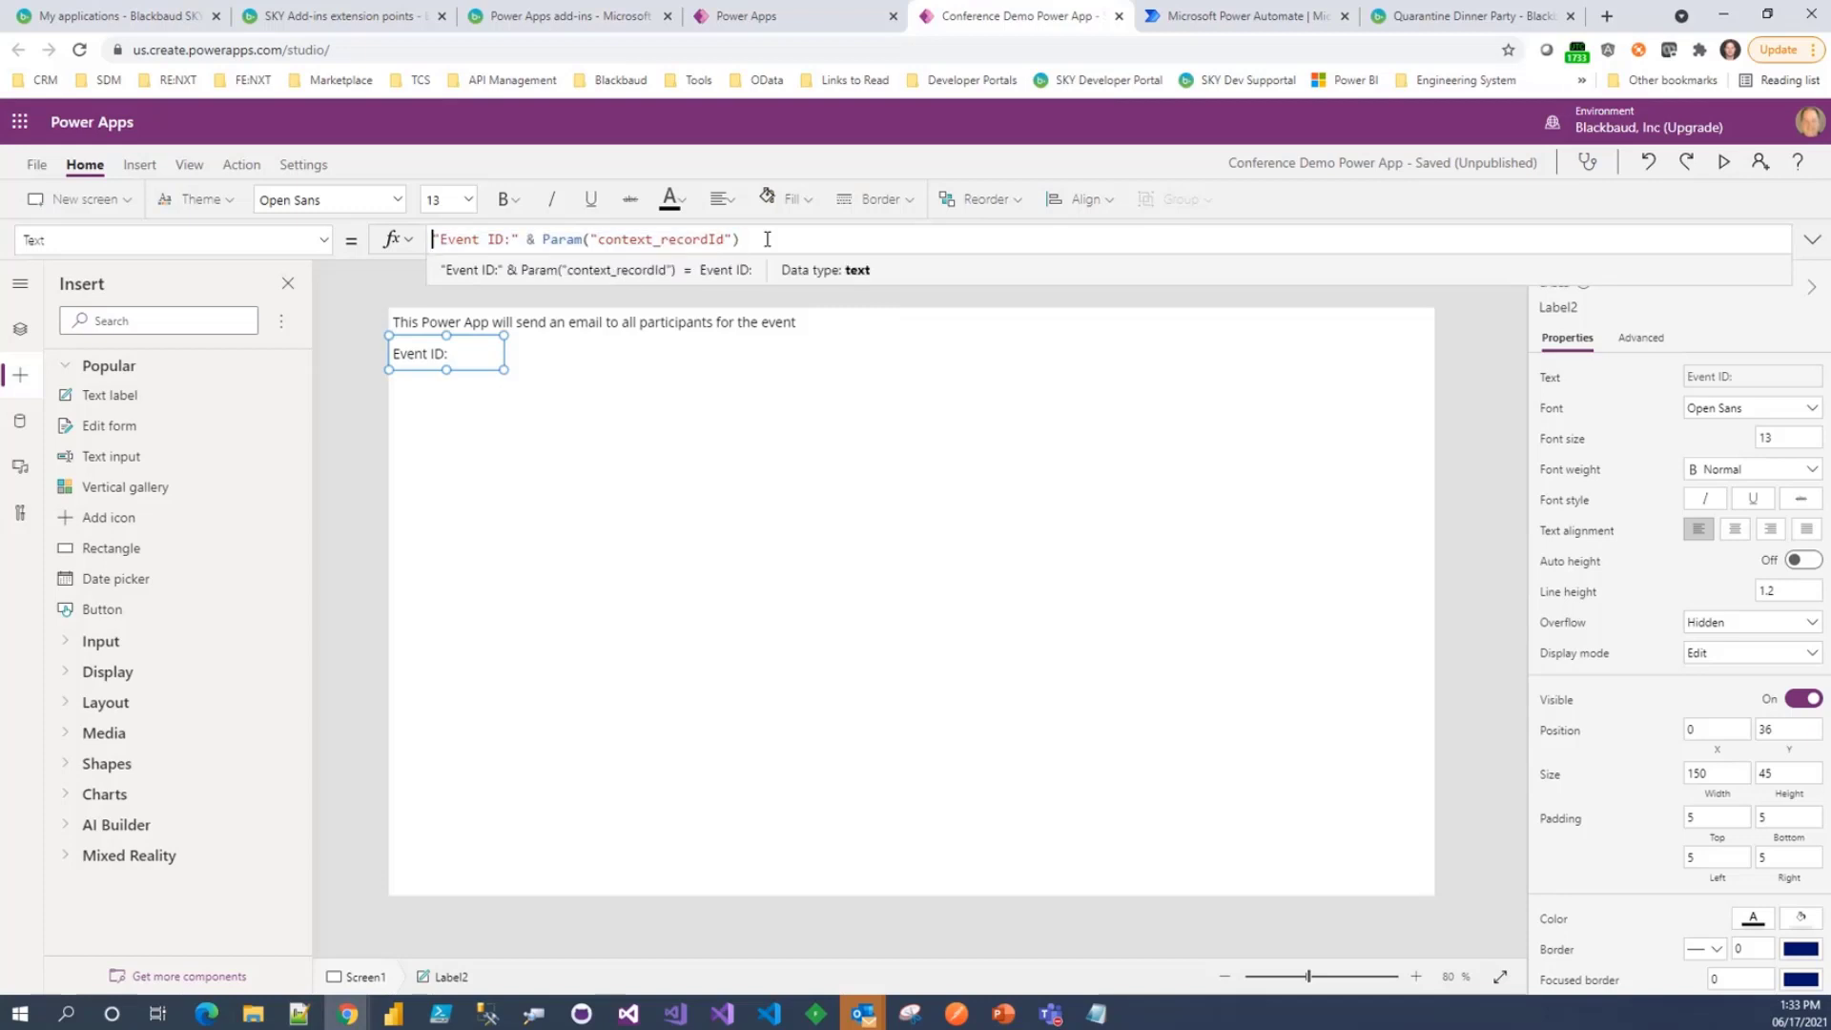
{"action": "type", "text": "Concate"}
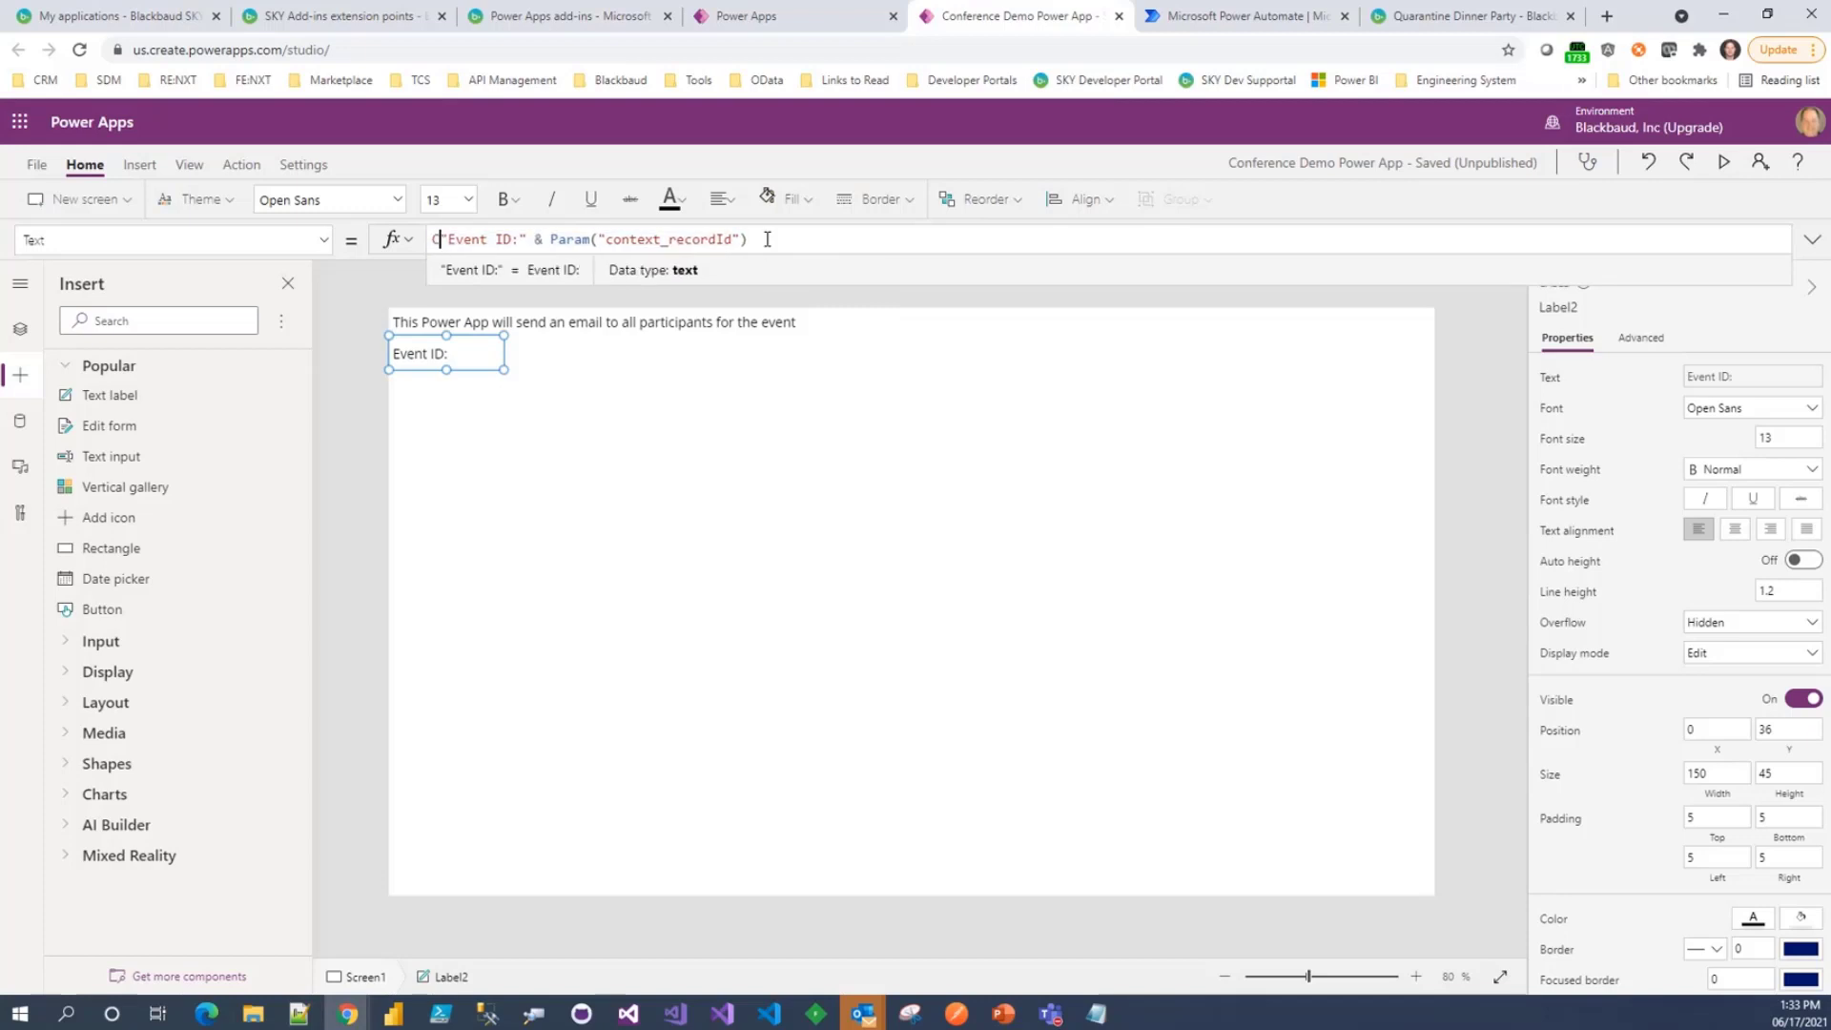
{"action": "type", "text": "nate("}
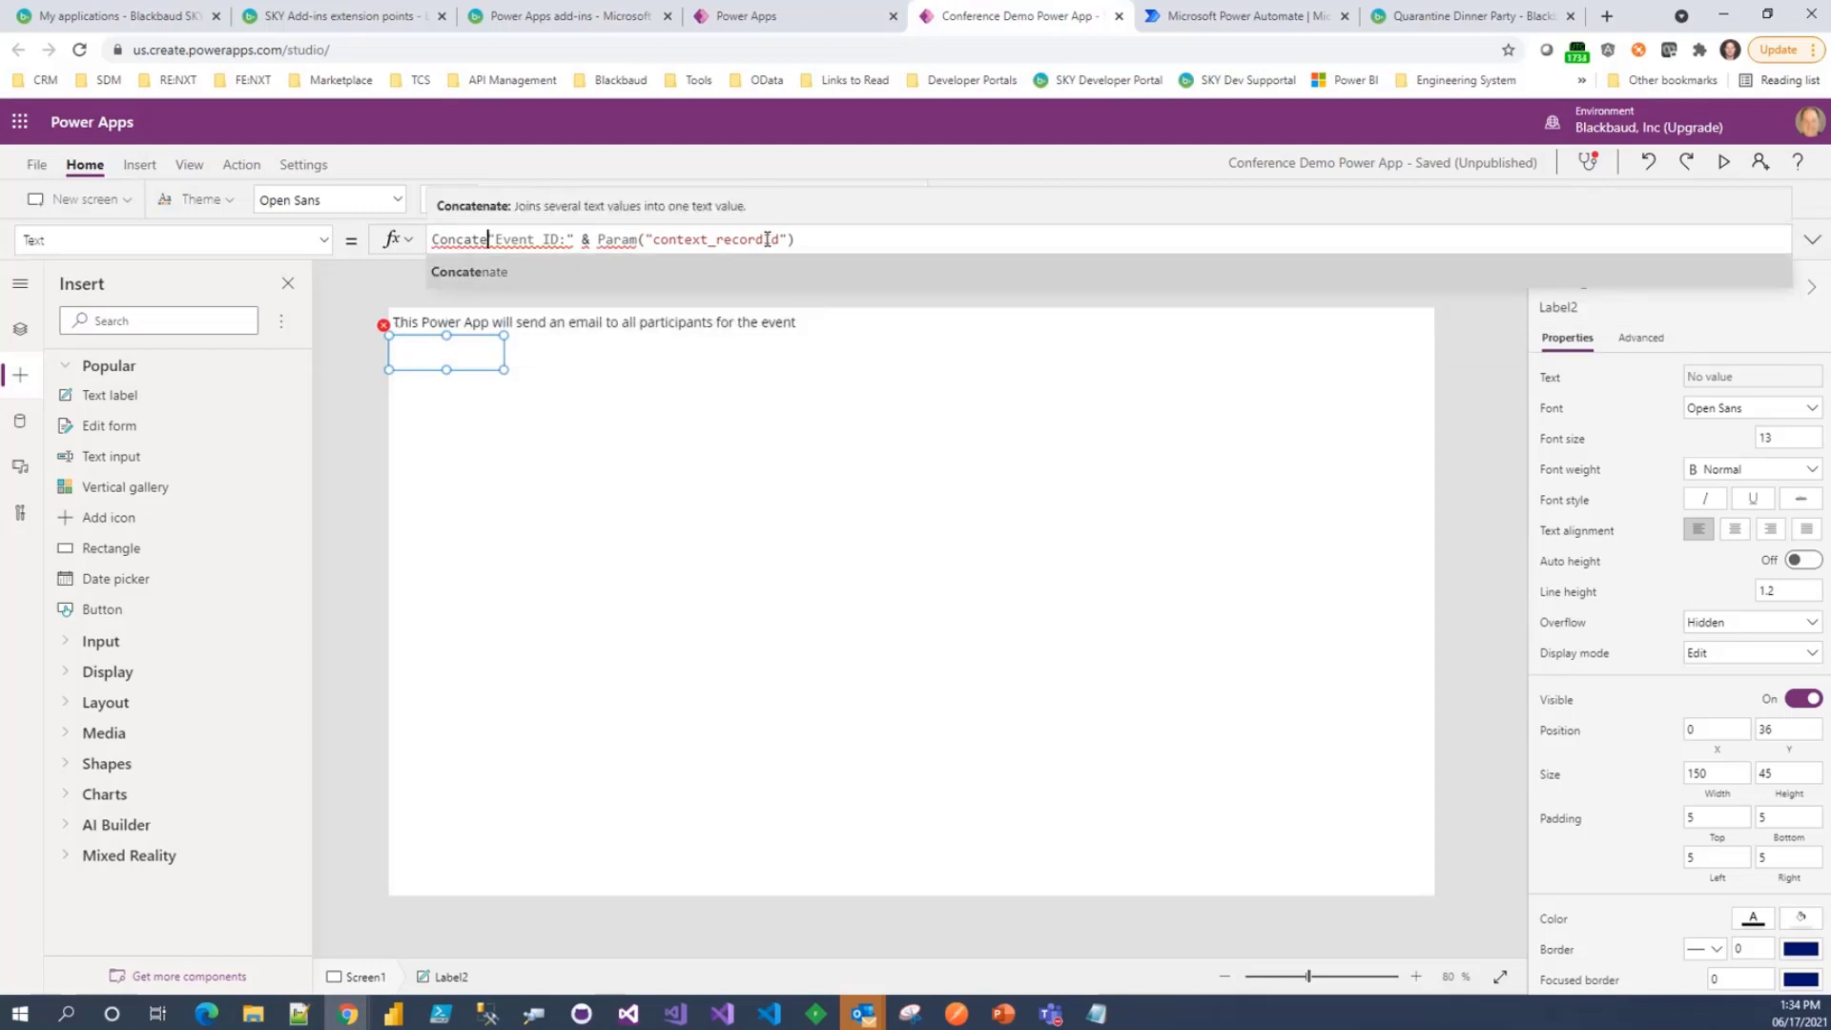
{"action": "key", "text": "Right"}
{"action": "key", "text": "Right"}
{"action": "key", "text": "Right"}
{"action": "key", "text": "Right"}
{"action": "key", "text": "Right"}
{"action": "key", "text": "Right"}
{"action": "key", "text": "Right"}
{"action": "key", "text": "Right"}
{"action": "key", "text": "Right"}
{"action": "key", "text": "Right"}
{"action": "key", "text": "Right"}
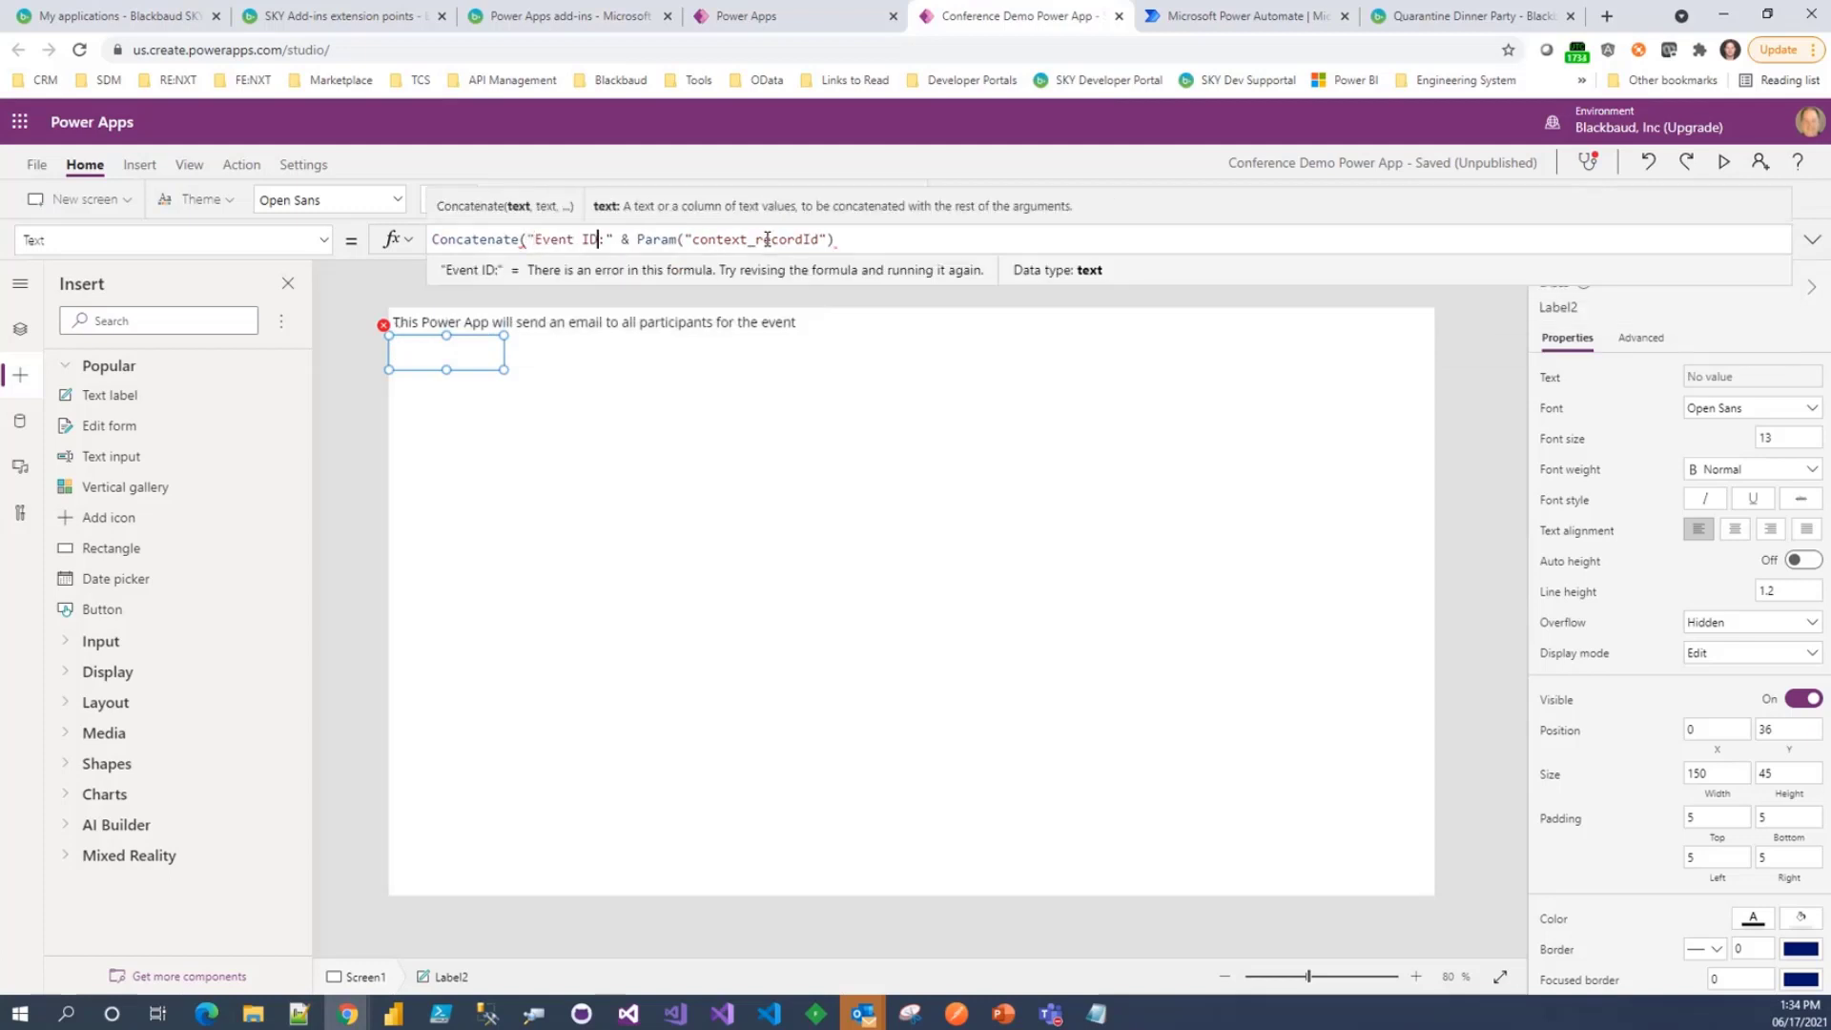
{"action": "key", "text": "shift+Right"}
{"action": "key", "text": "shift+Right"}
{"action": "type", "text": ","}
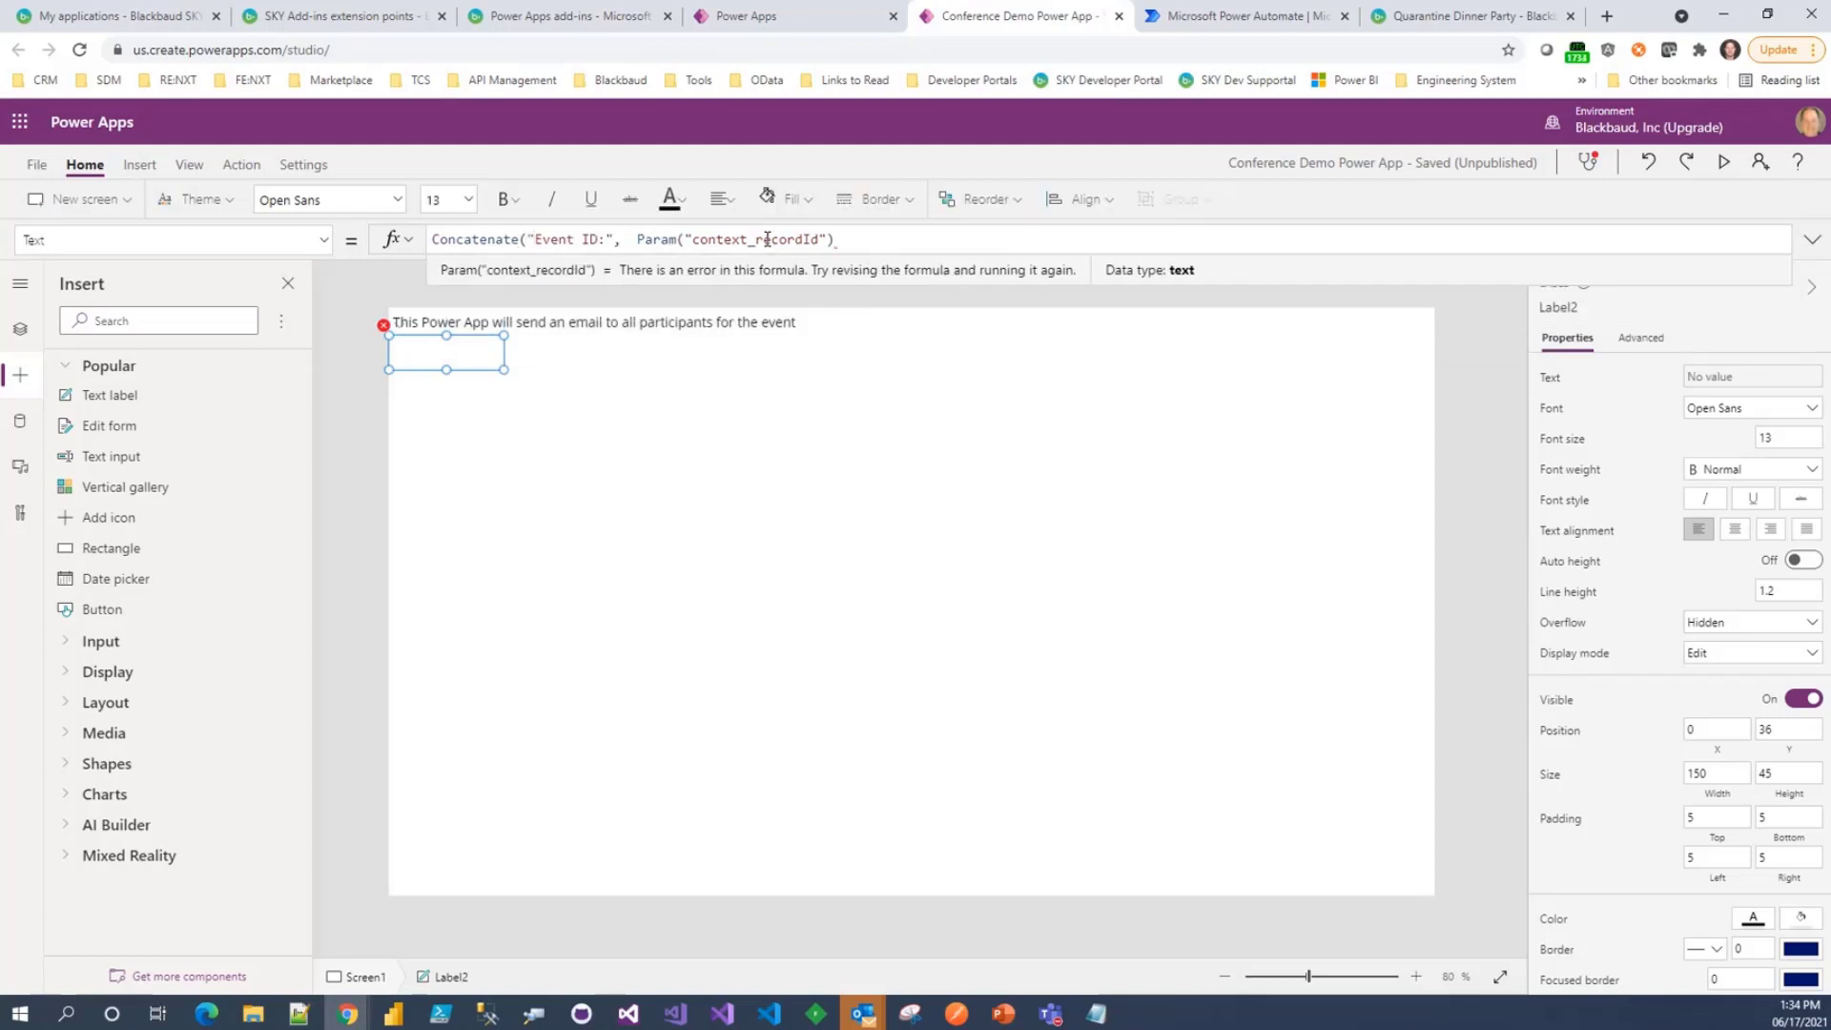
{"action": "key", "text": "Delete"}
{"action": "key", "text": "End"}
{"action": "type", "text": ")"}
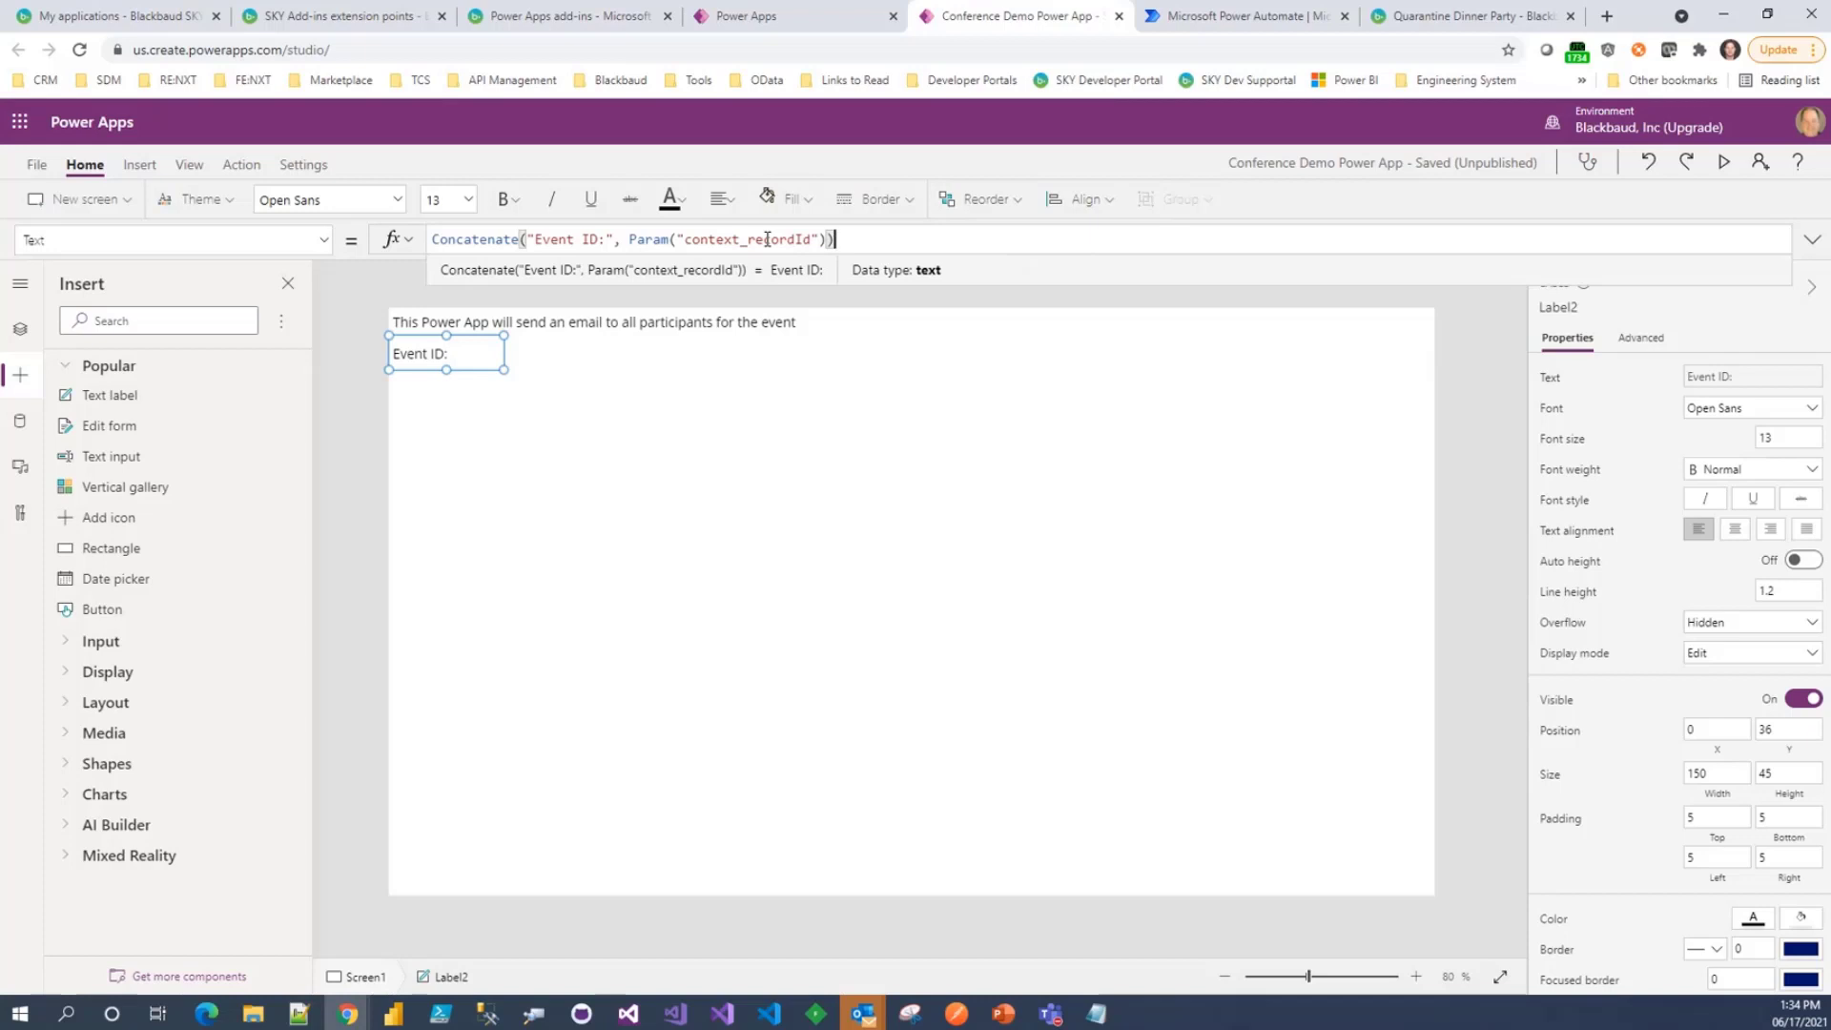
- Restore the event ID label's ampersand formula with a space after the colon: "Event ID: " & Param("context_recordId")
{"action": "key", "text": "ctrl+a"}
{"action": "key", "text": "ctrl+v"}
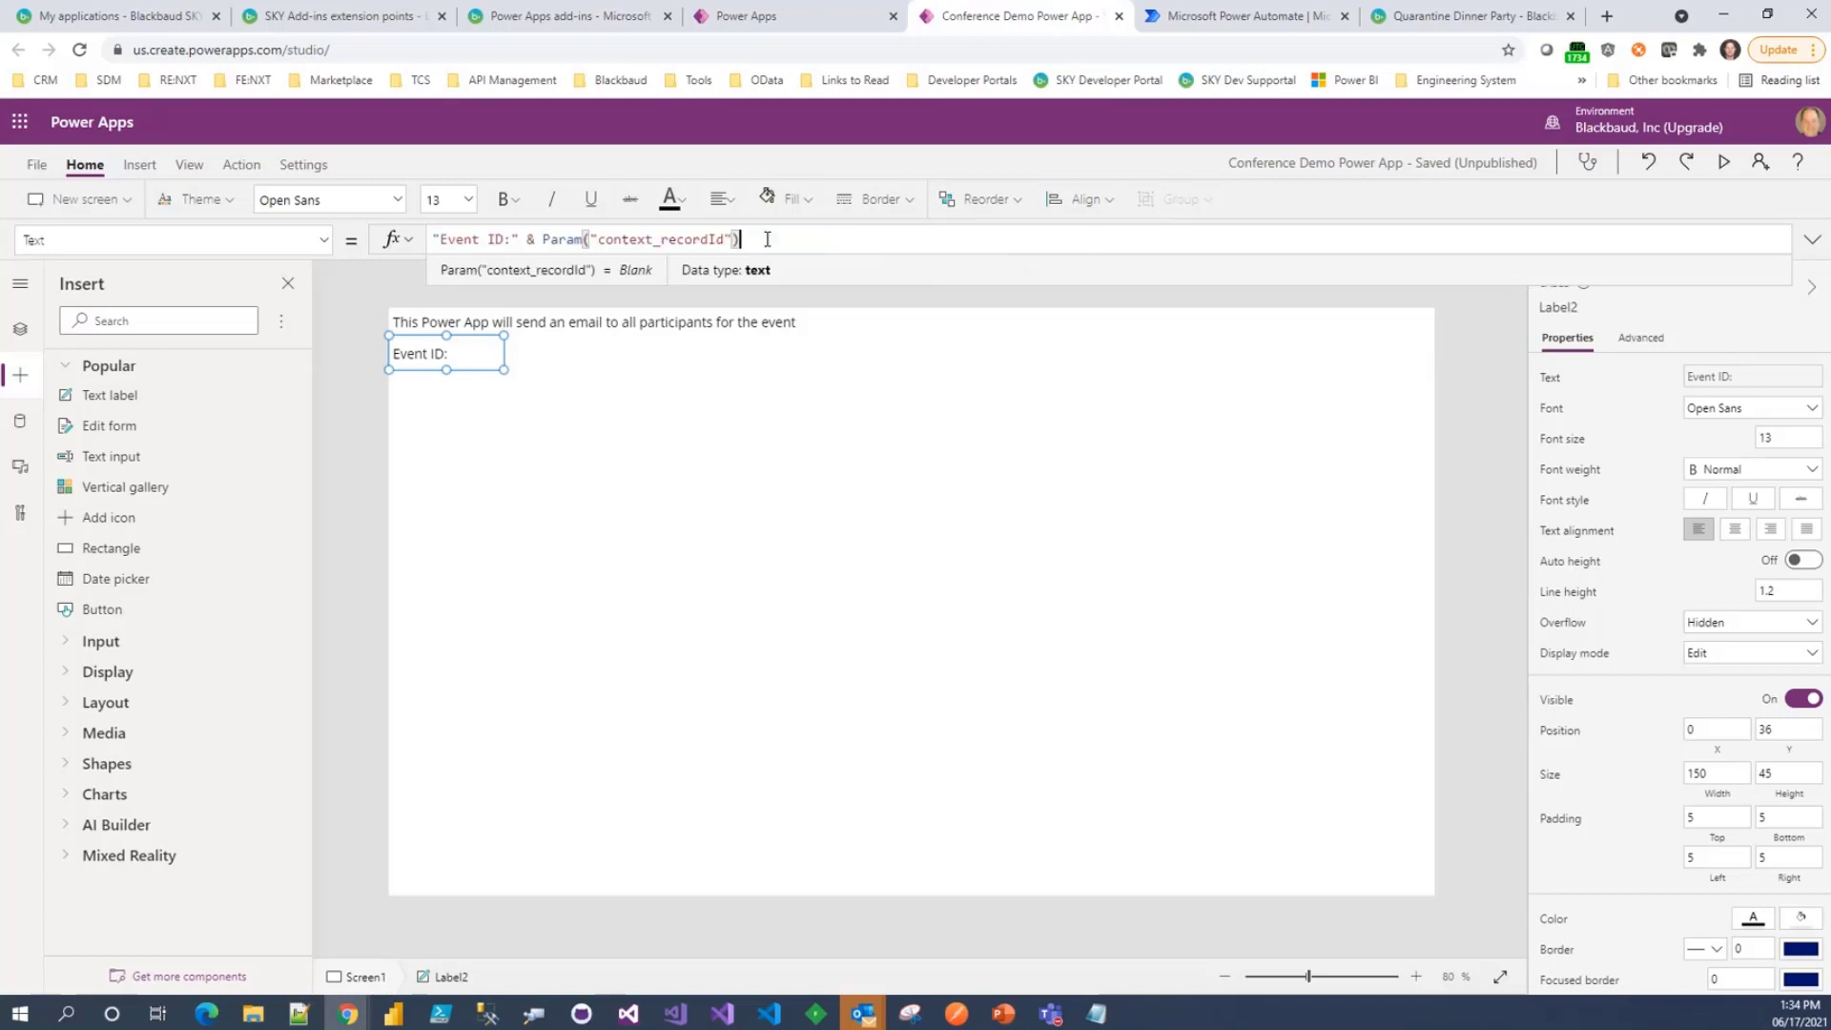
{"action": "left_click", "coordinate": [801, 398]}
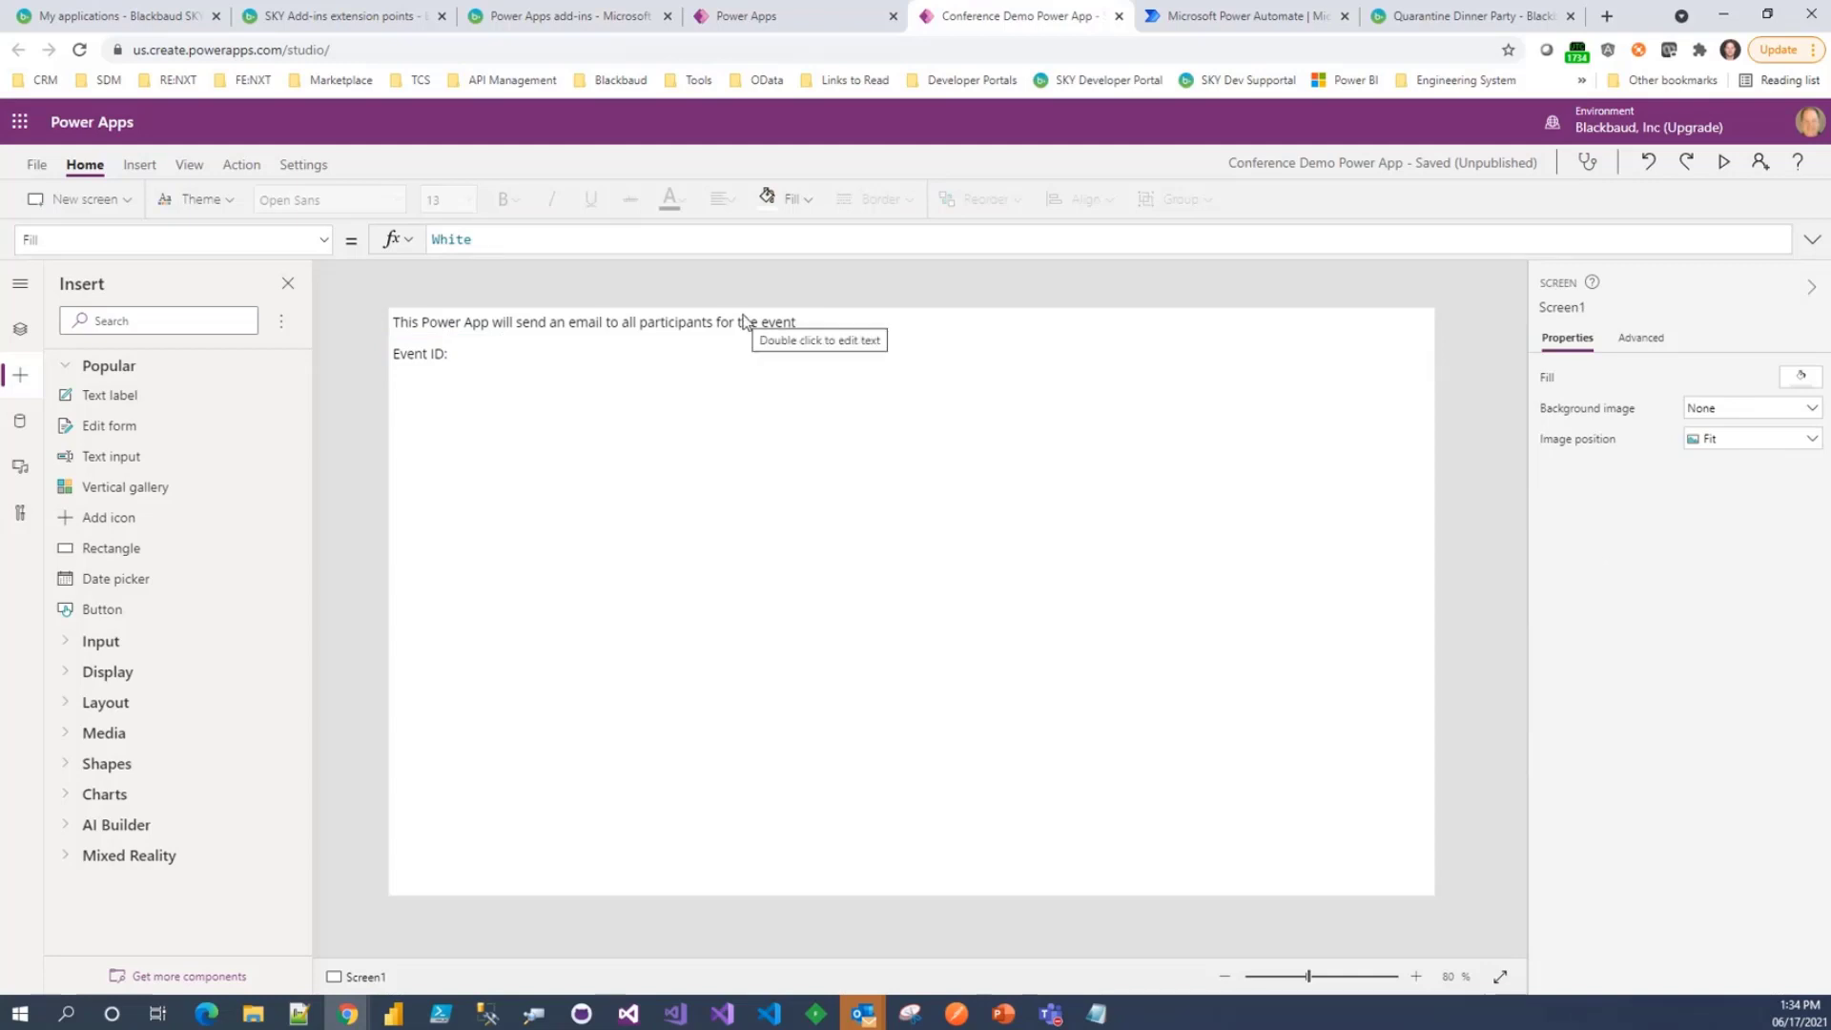
{"action": "left_click", "coordinate": [425, 355]}
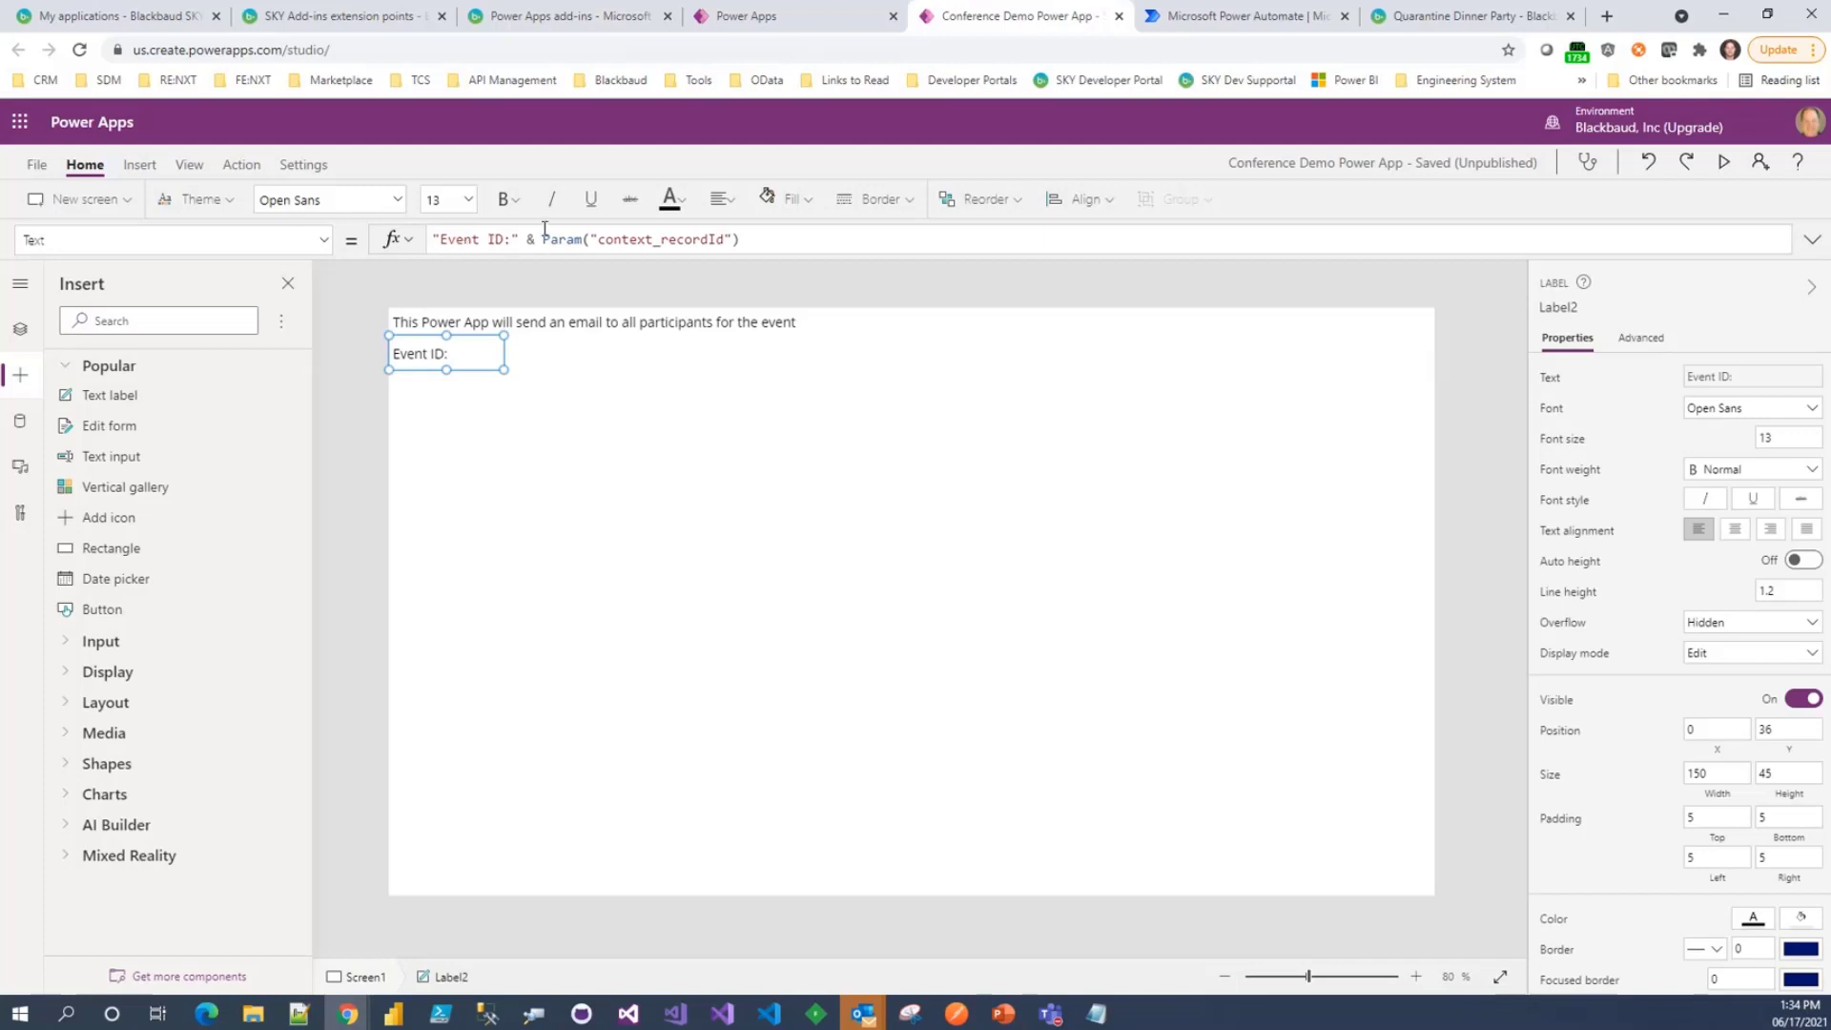
{"action": "left_click", "coordinate": [512, 238]}
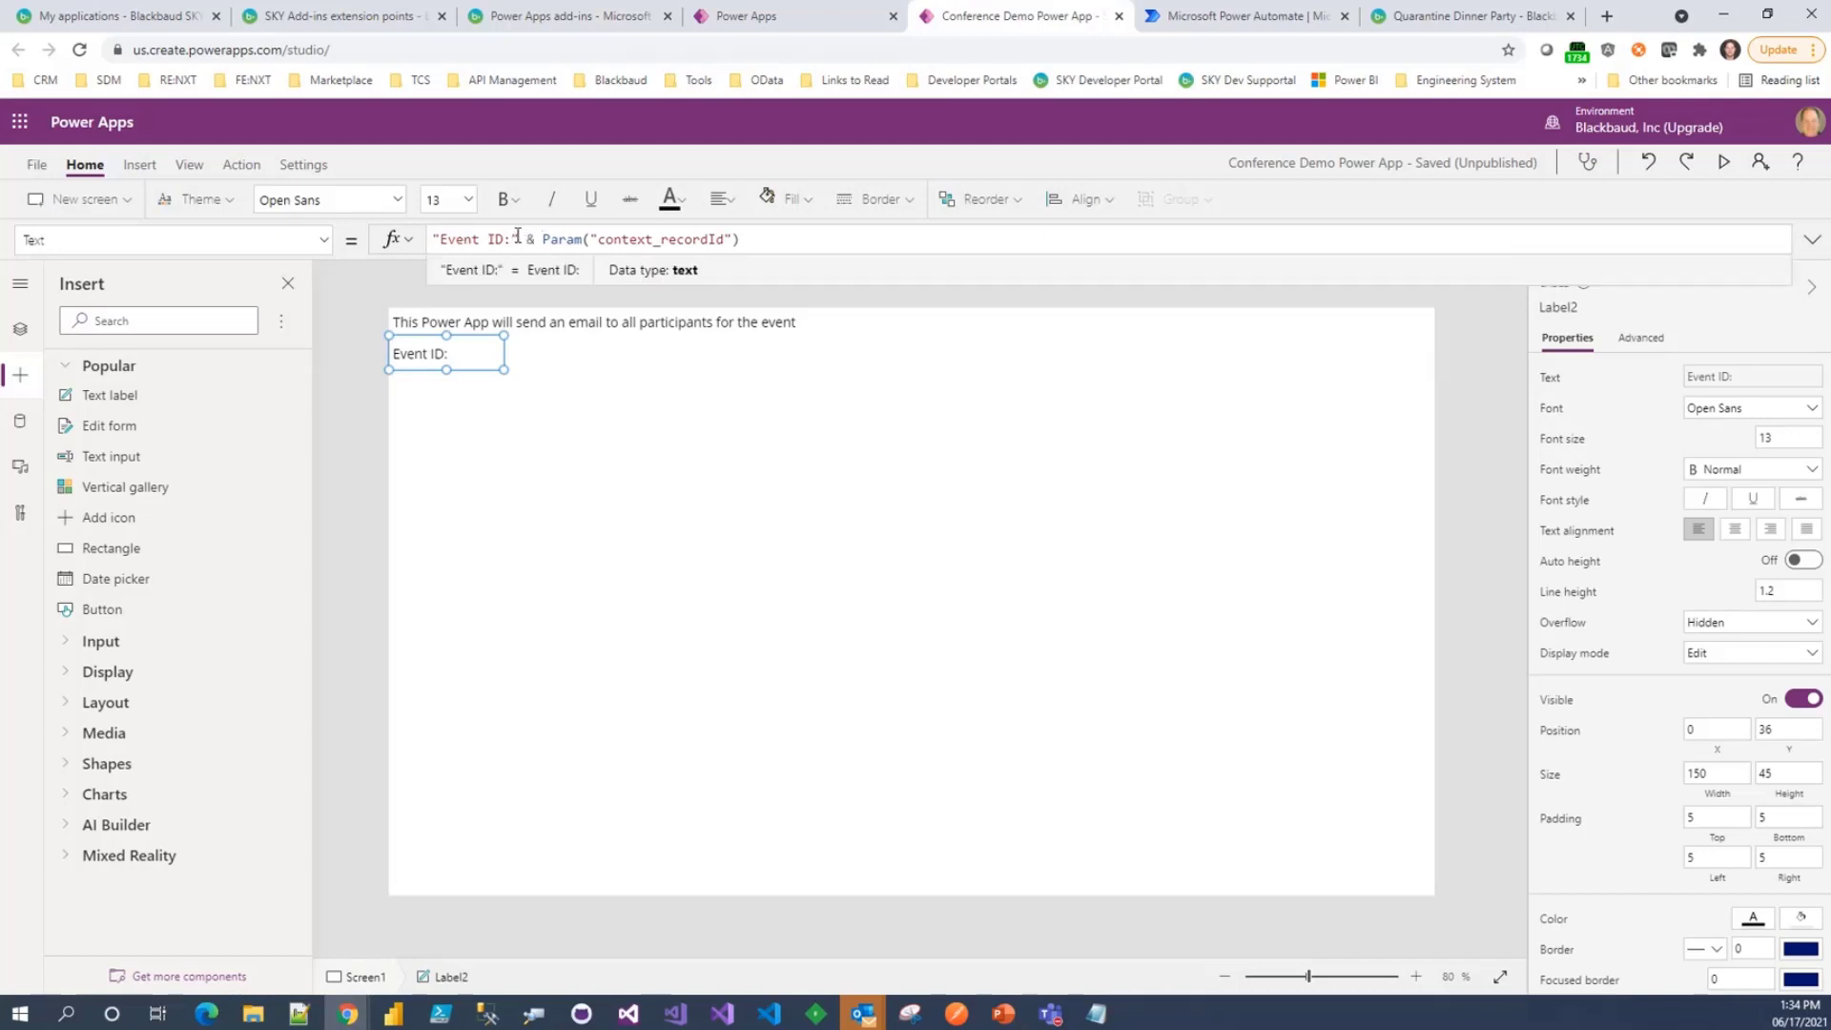
- Save the Conference Demo Power App with the version note "show event ID" and publish this version
{"action": "left_click", "coordinate": [34, 168]}
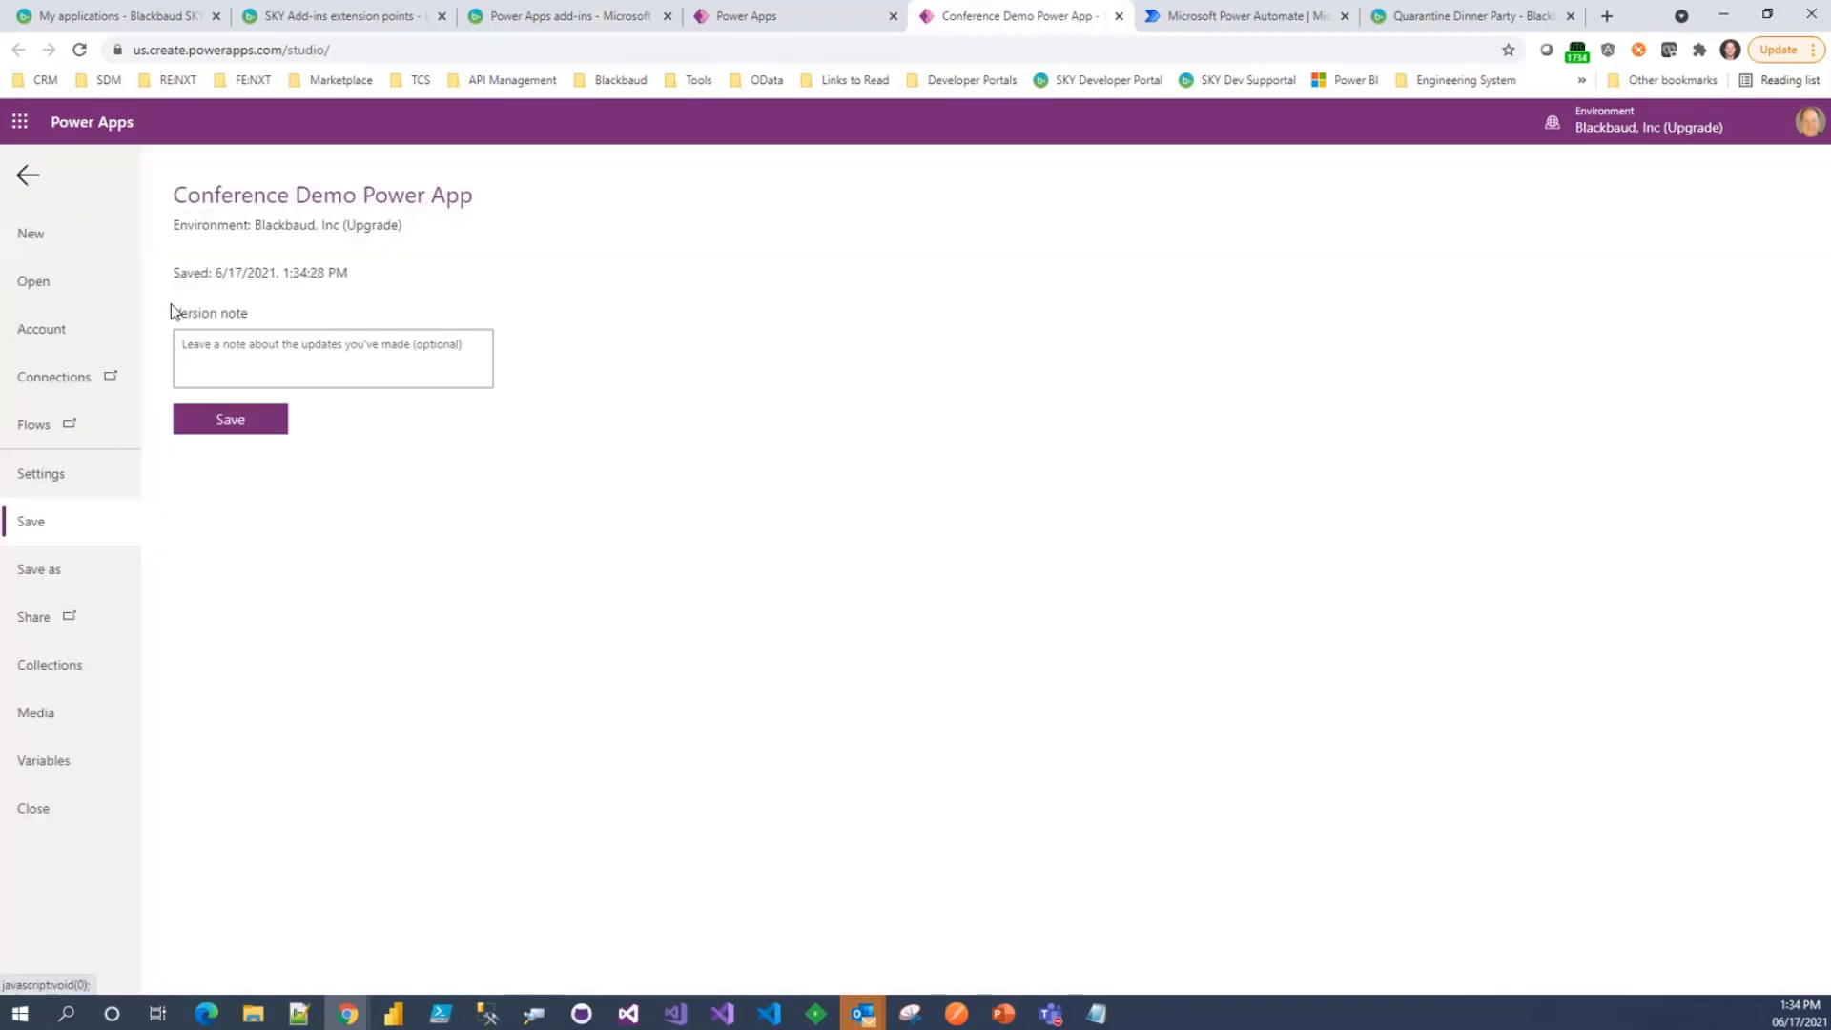
{"action": "left_click", "coordinate": [215, 365]}
{"action": "type", "text": "show"}
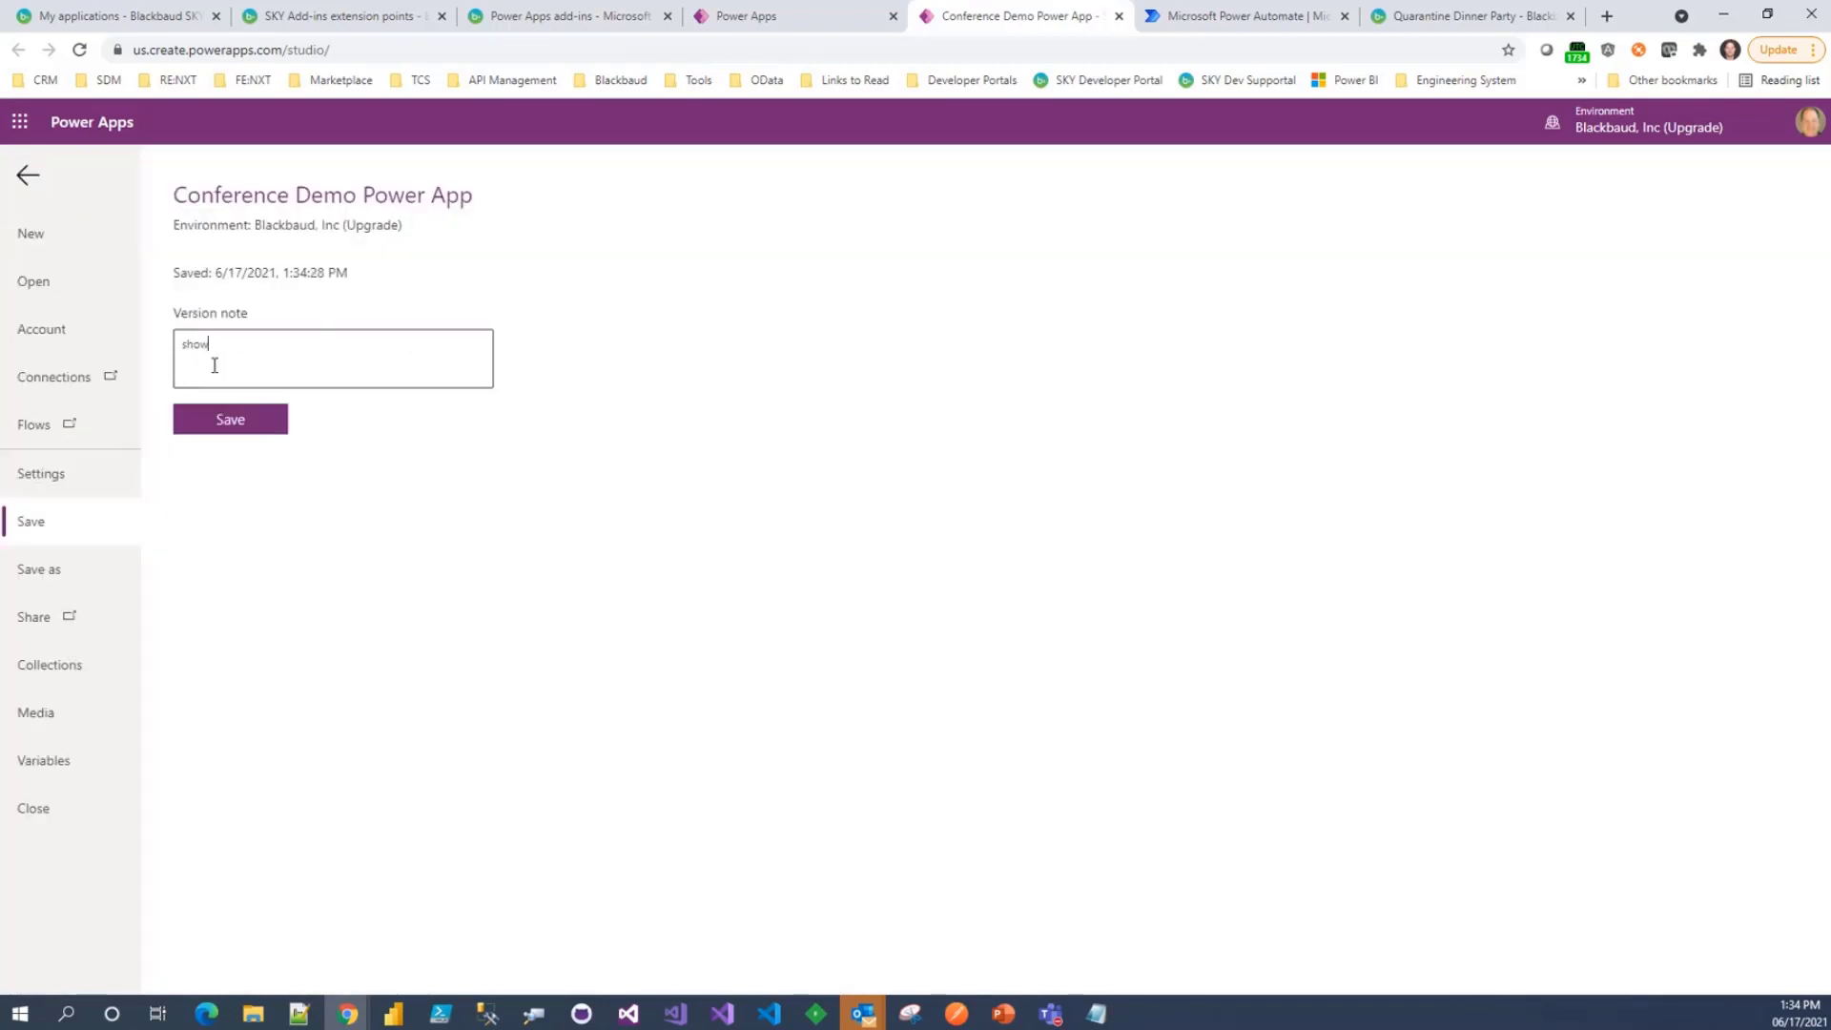
{"action": "type", "text": " context re"}
{"action": "key", "text": "ctrl+shift+Left"}
{"action": "key", "text": "ctrl+shift+Left"}
{"action": "type", "text": "event ID"}
{"action": "left_click", "coordinate": [256, 421]}
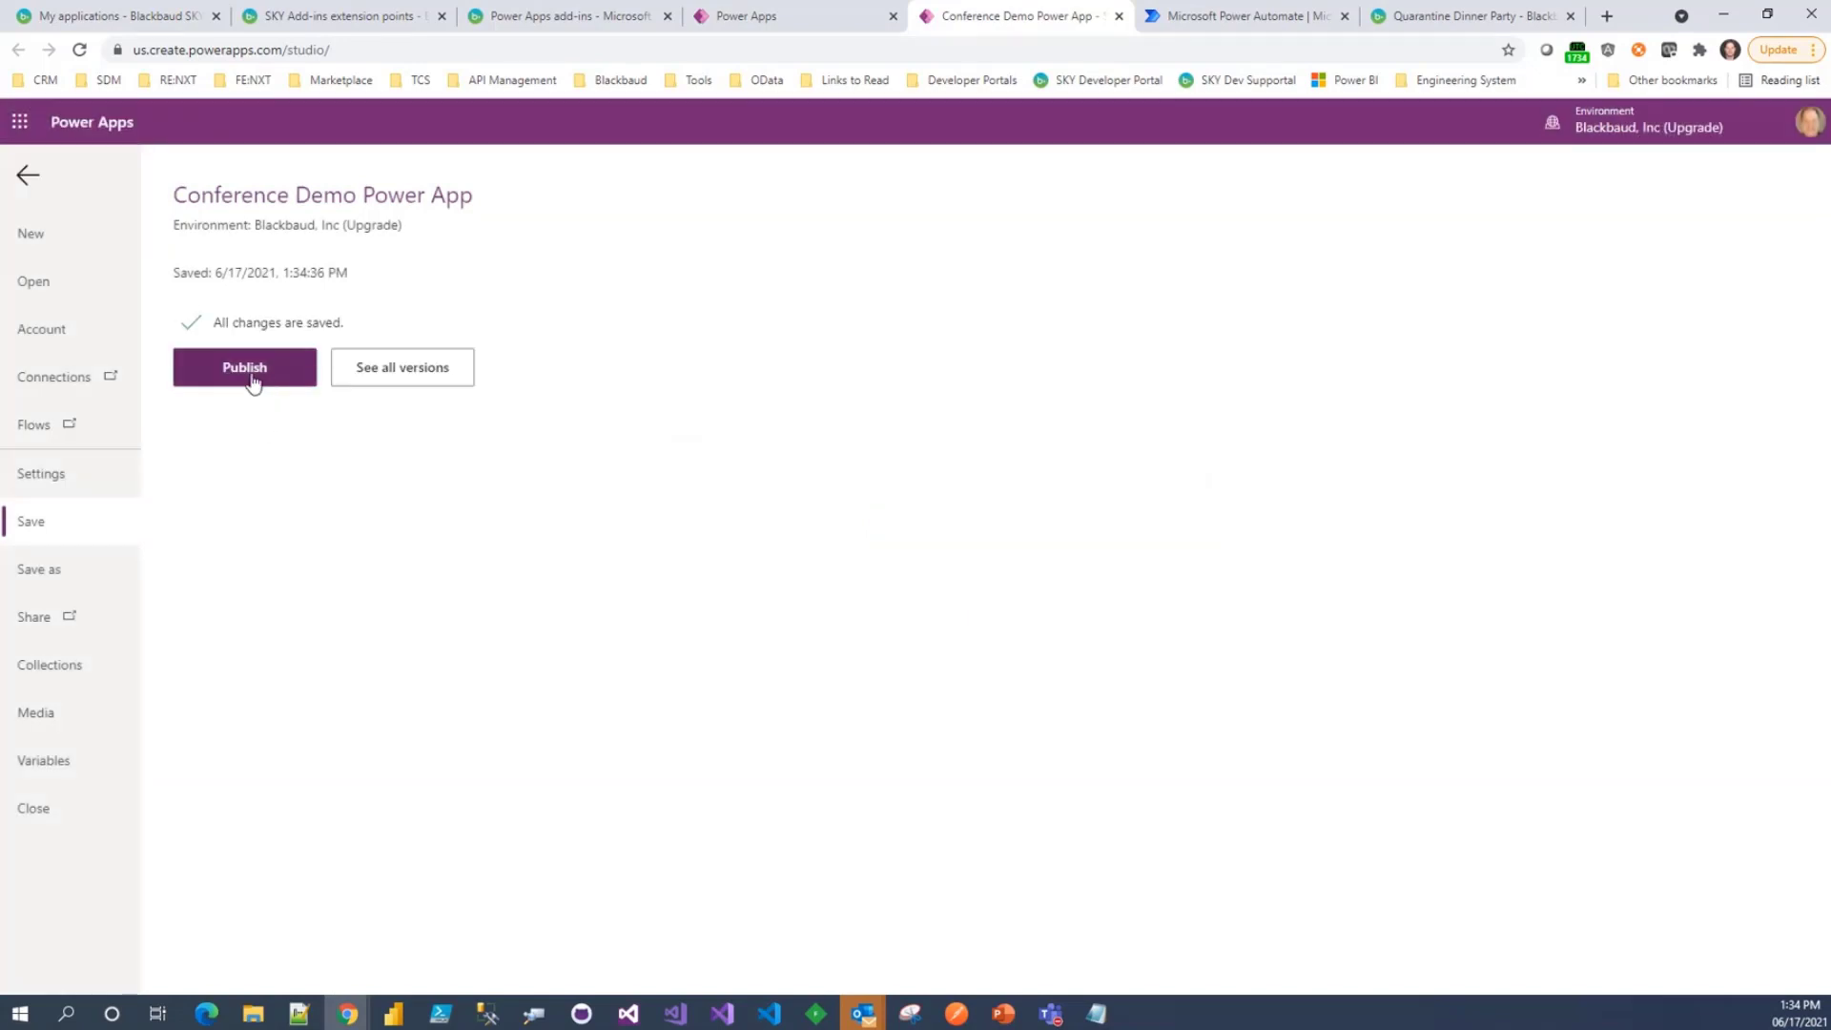
{"action": "left_click", "coordinate": [268, 381]}
{"action": "left_click", "coordinate": [954, 679]}
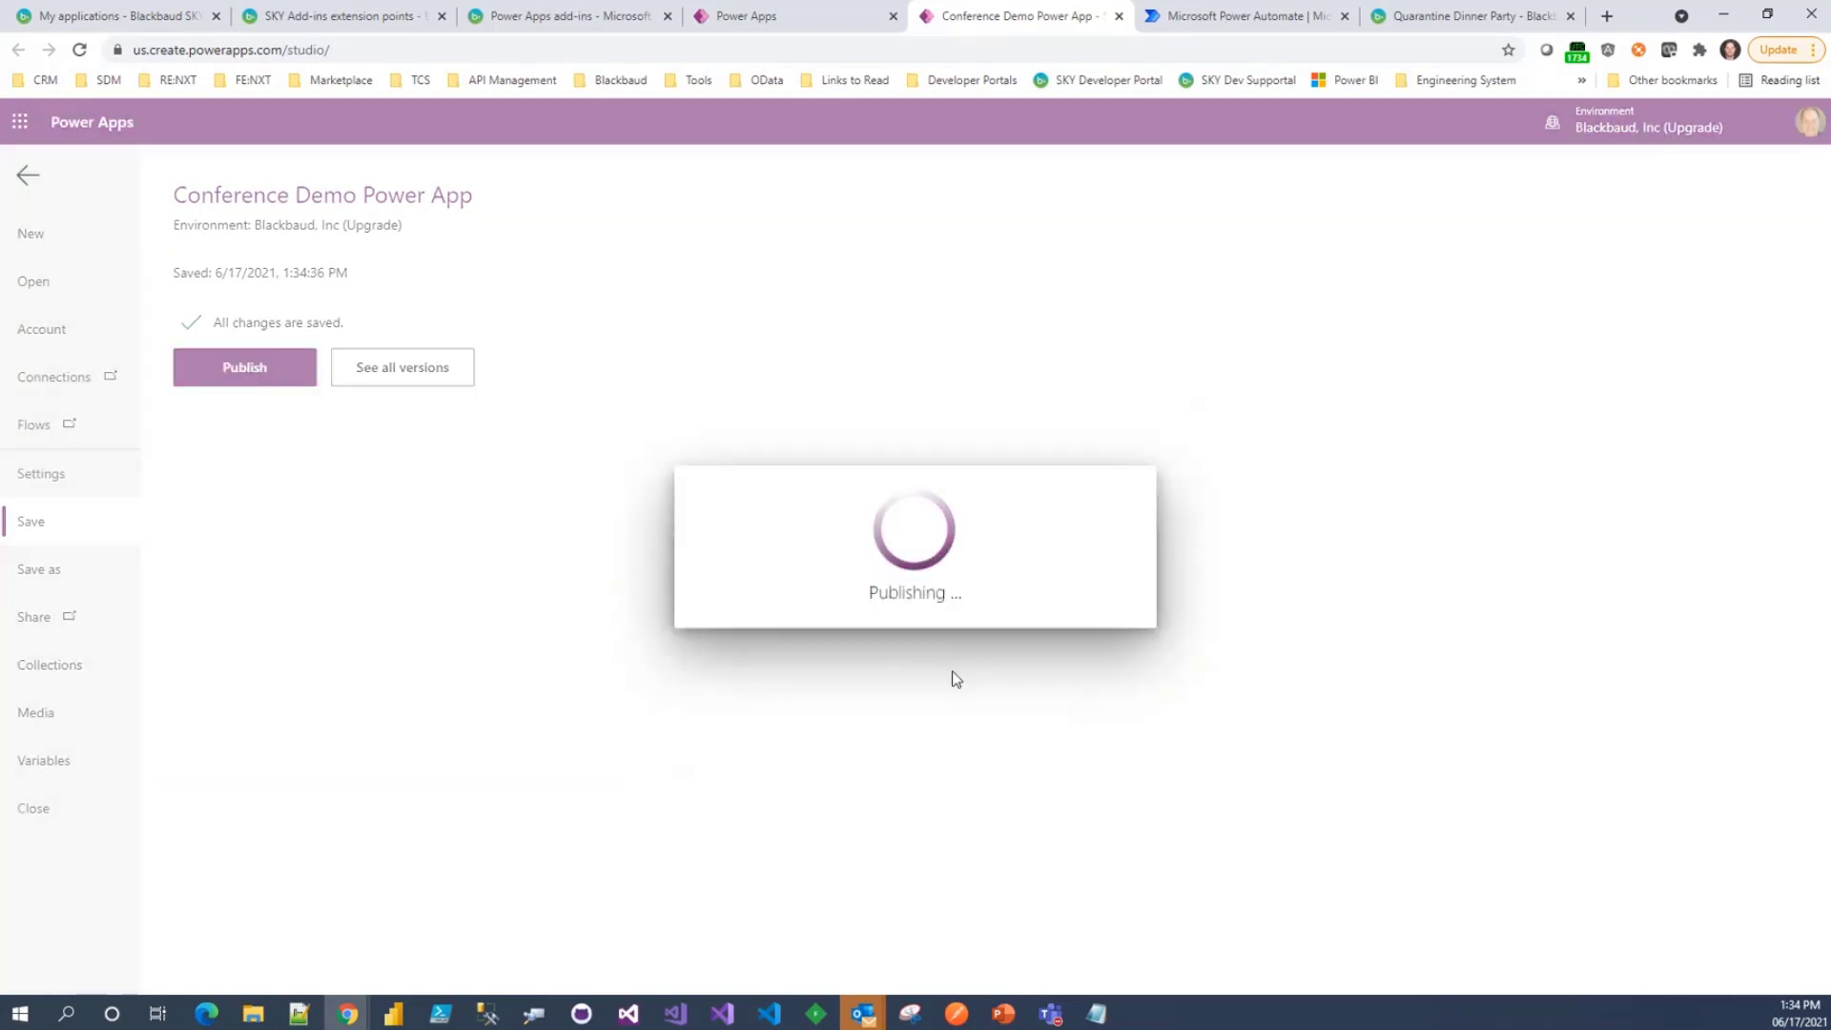
- Reload the Quarantine Dinner Party event page and compare the Power App tile with the extension point and Param() documentation
{"action": "left_click", "coordinate": [1416, 23]}
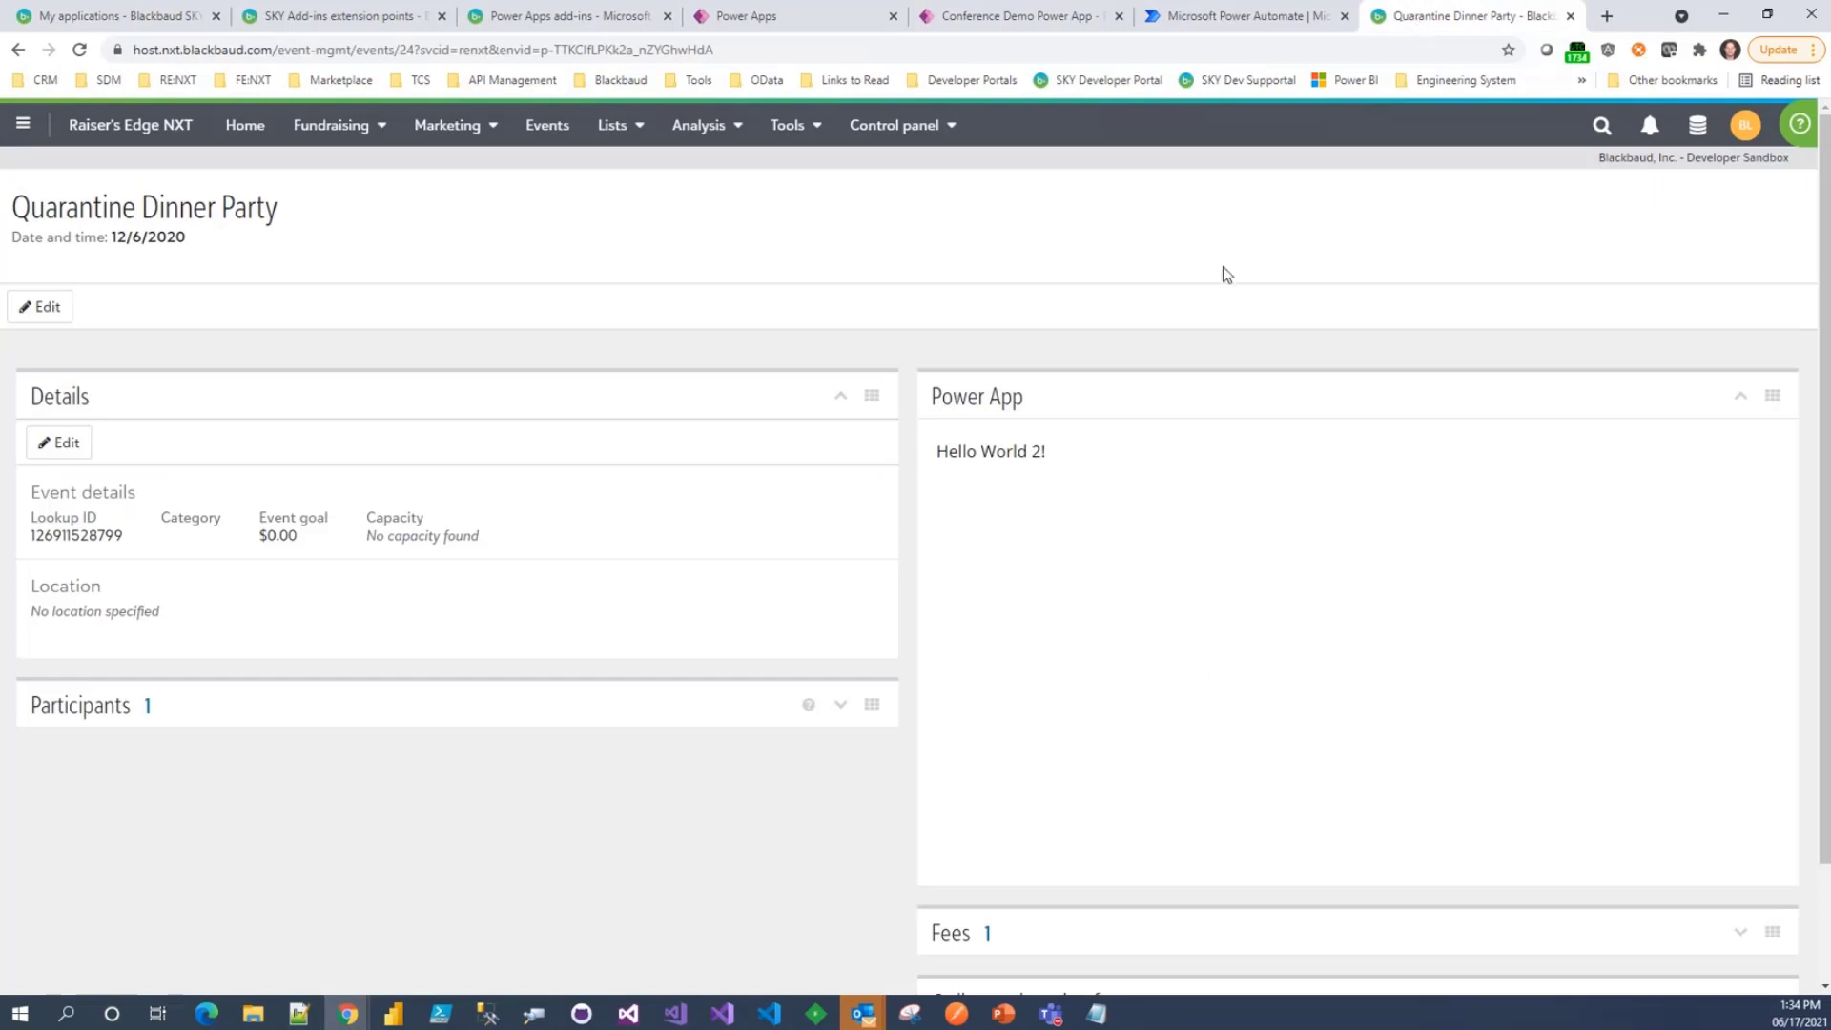
{"action": "key", "text": "F5"}
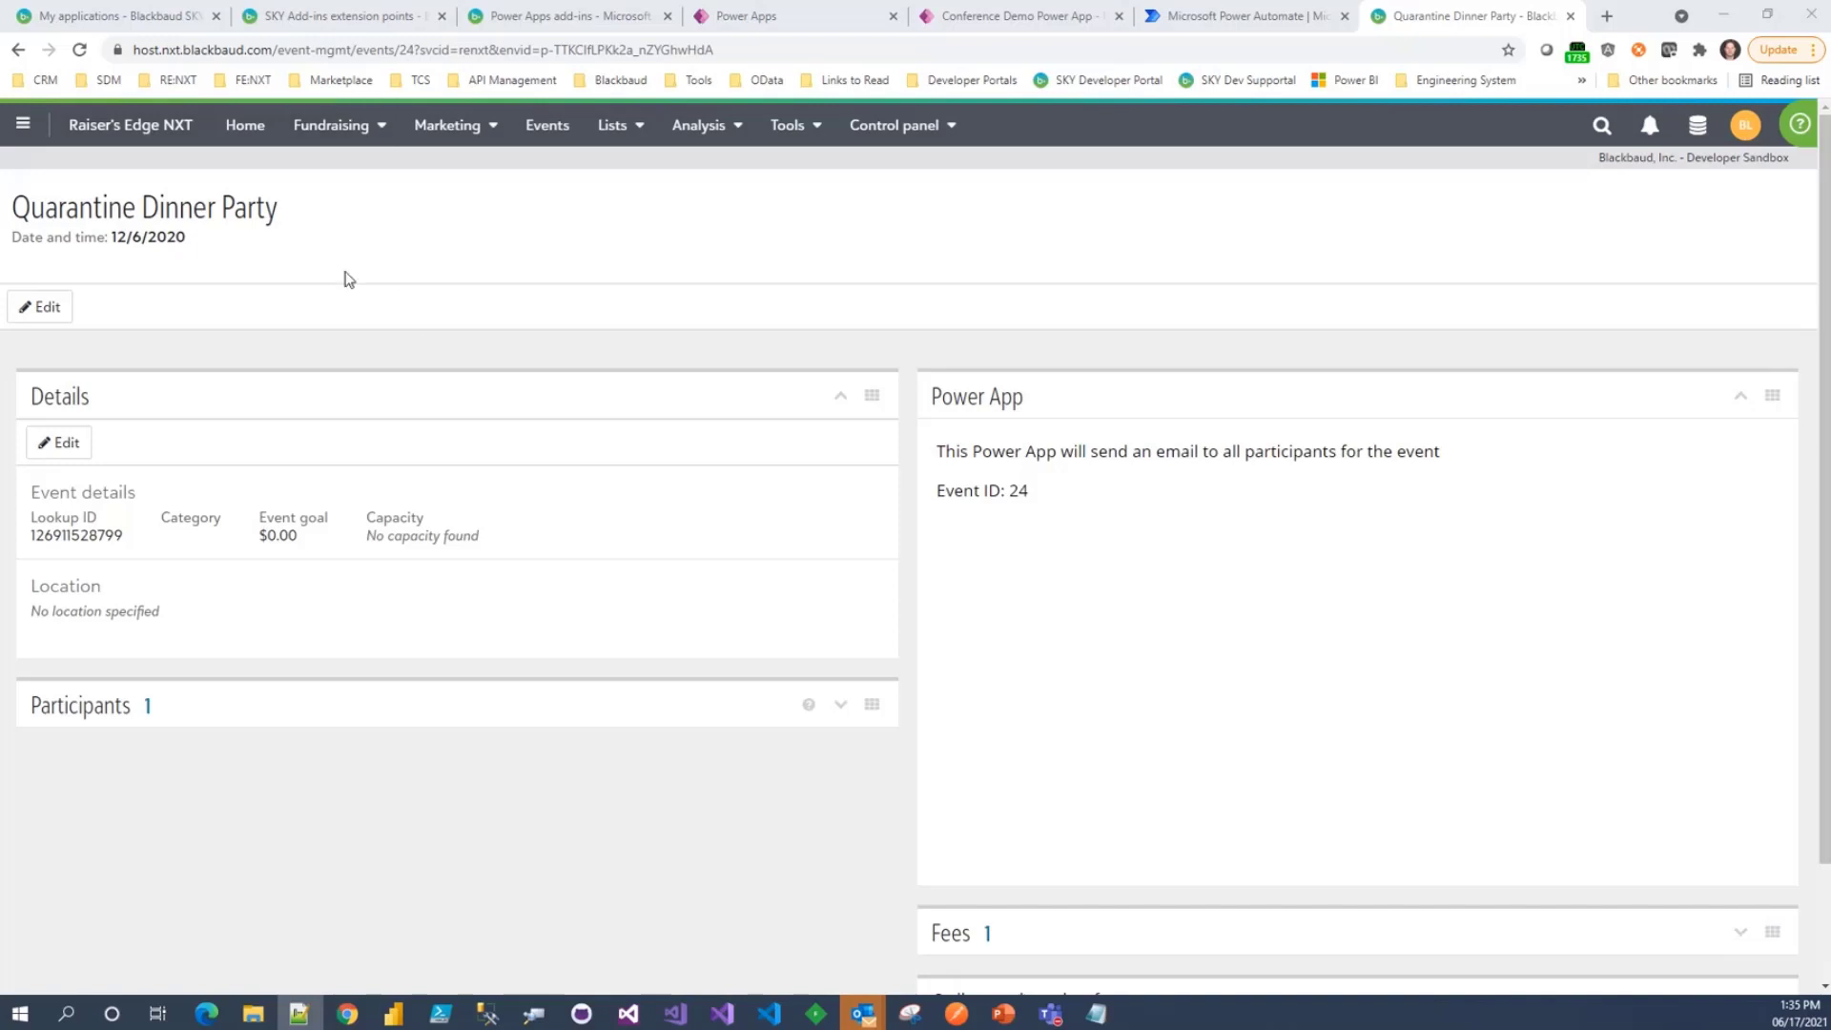
{"action": "left_click", "coordinate": [324, 17]}
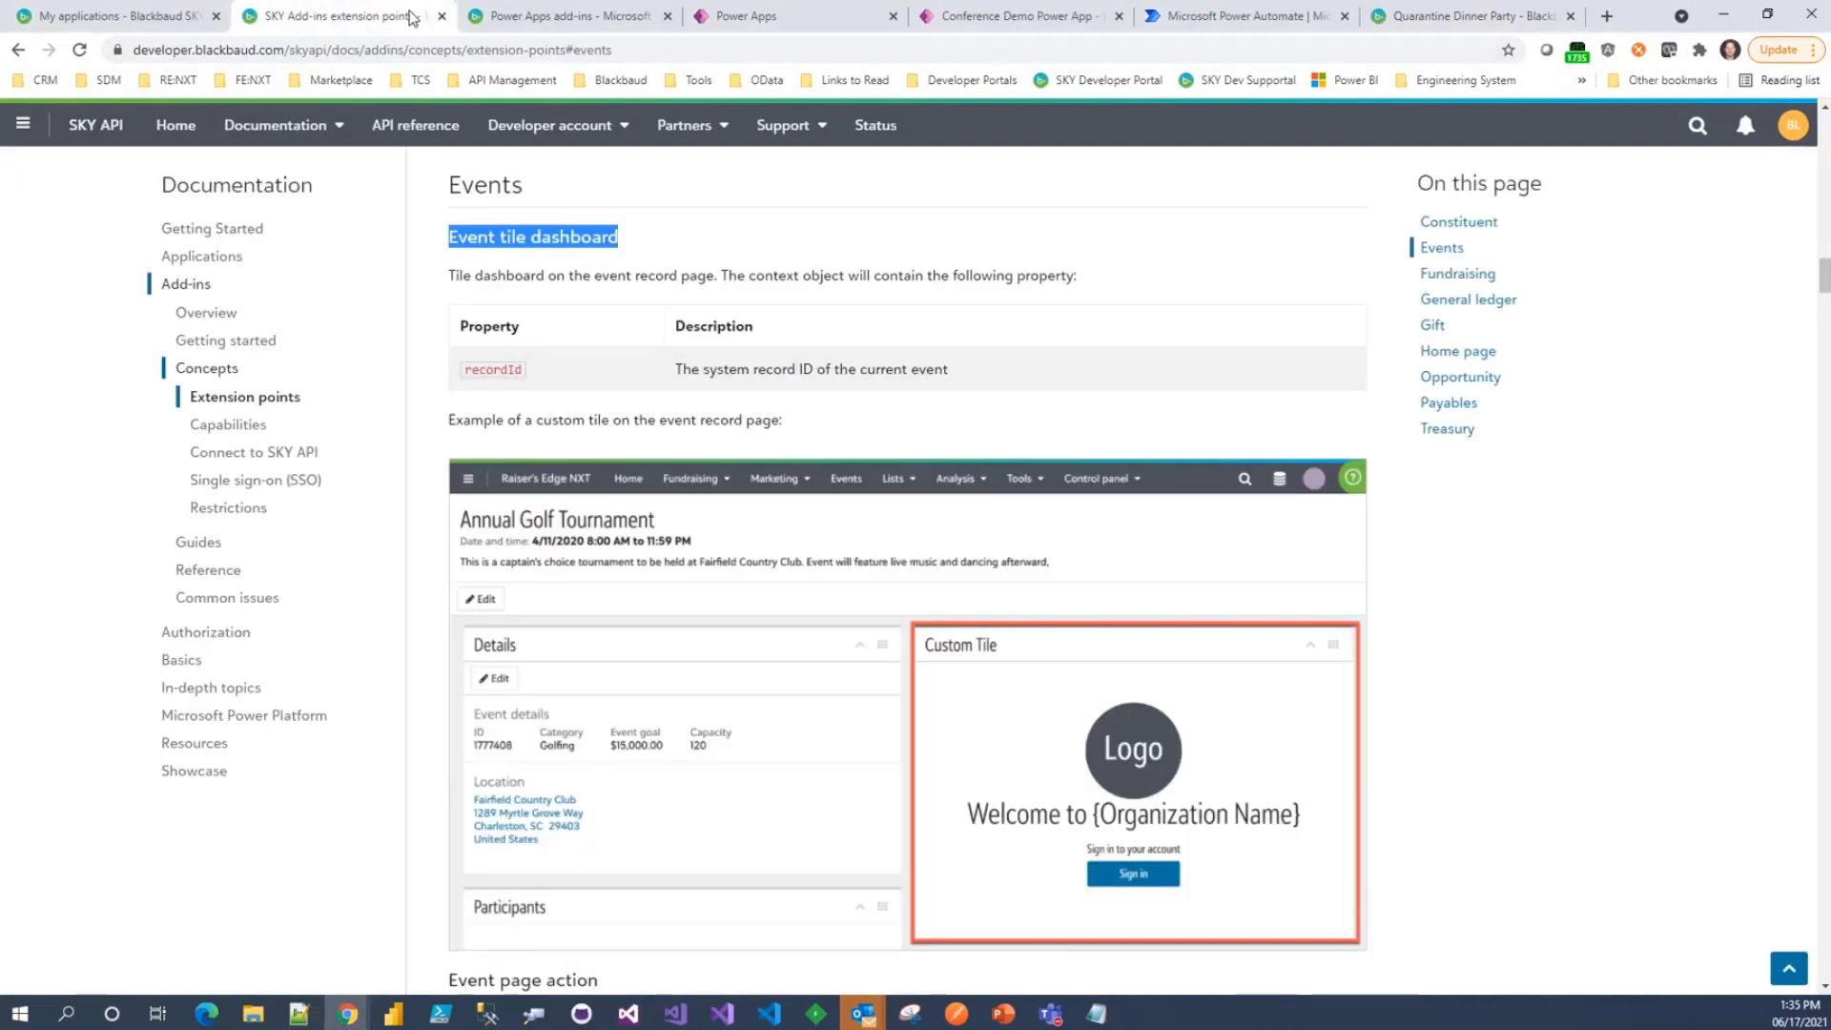
{"action": "left_click", "coordinate": [474, 15]}
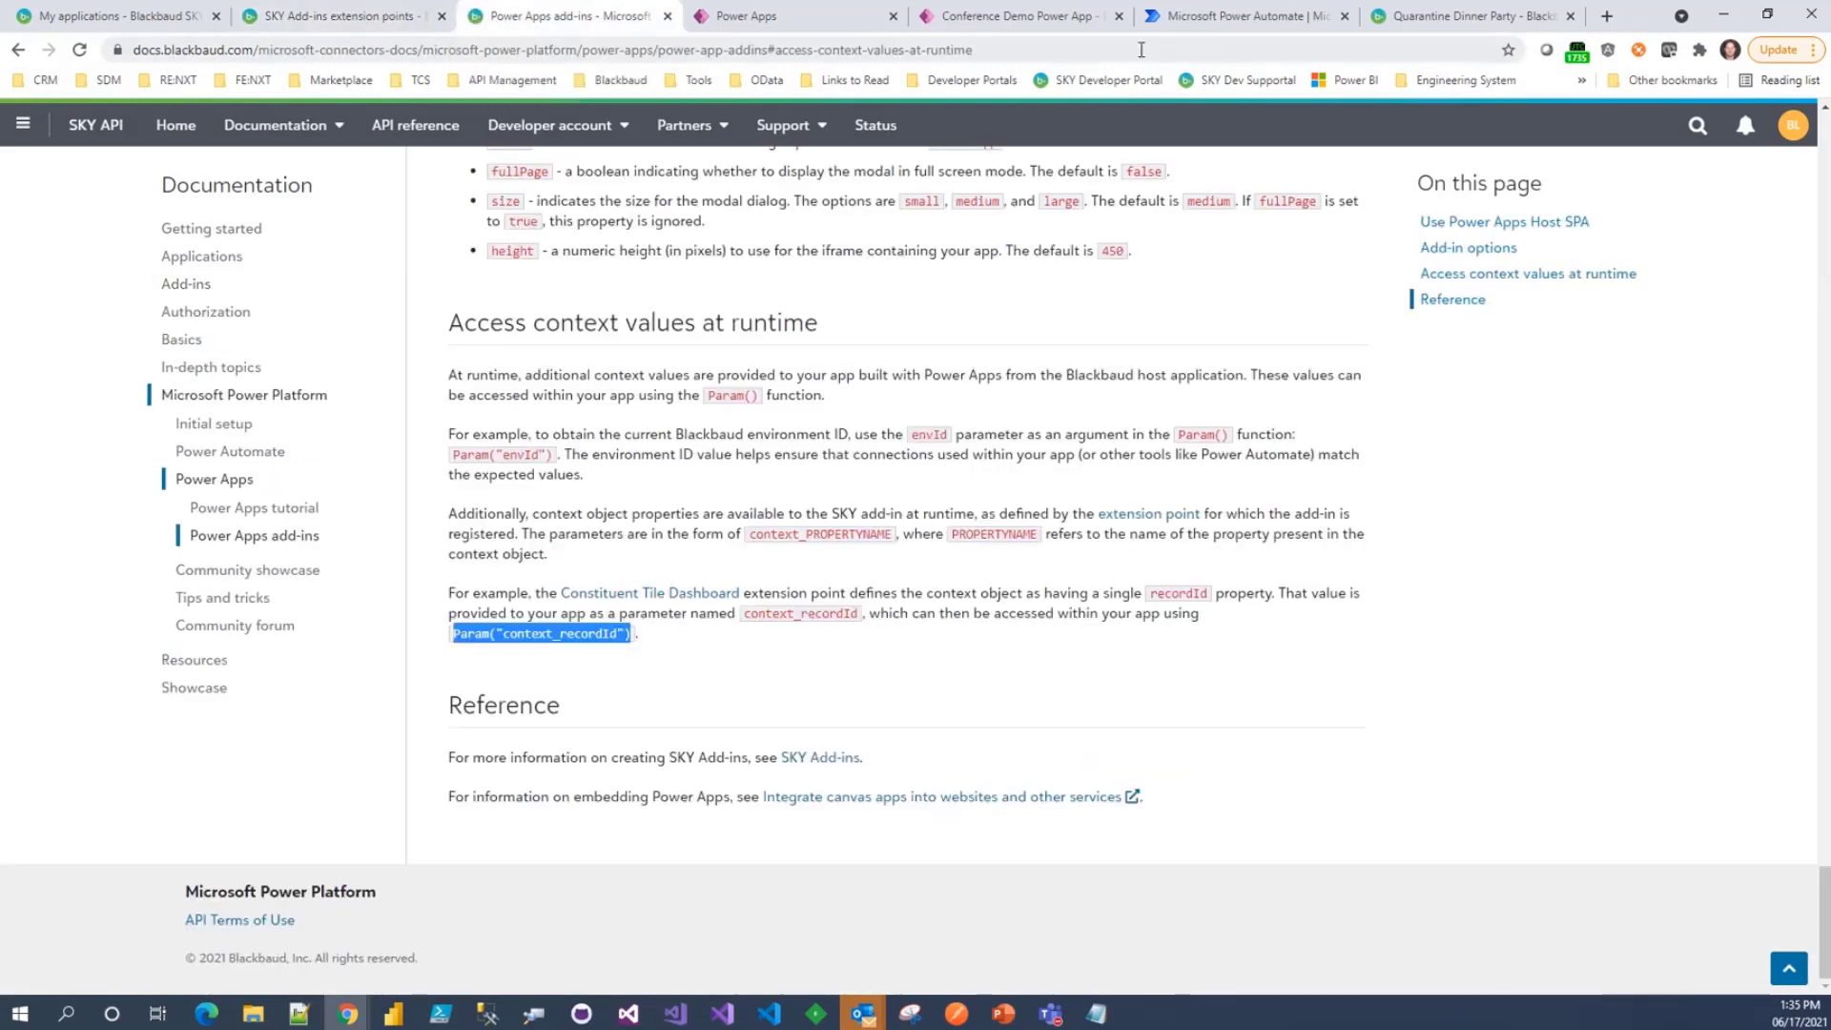
{"action": "left_click", "coordinate": [1439, 21]}
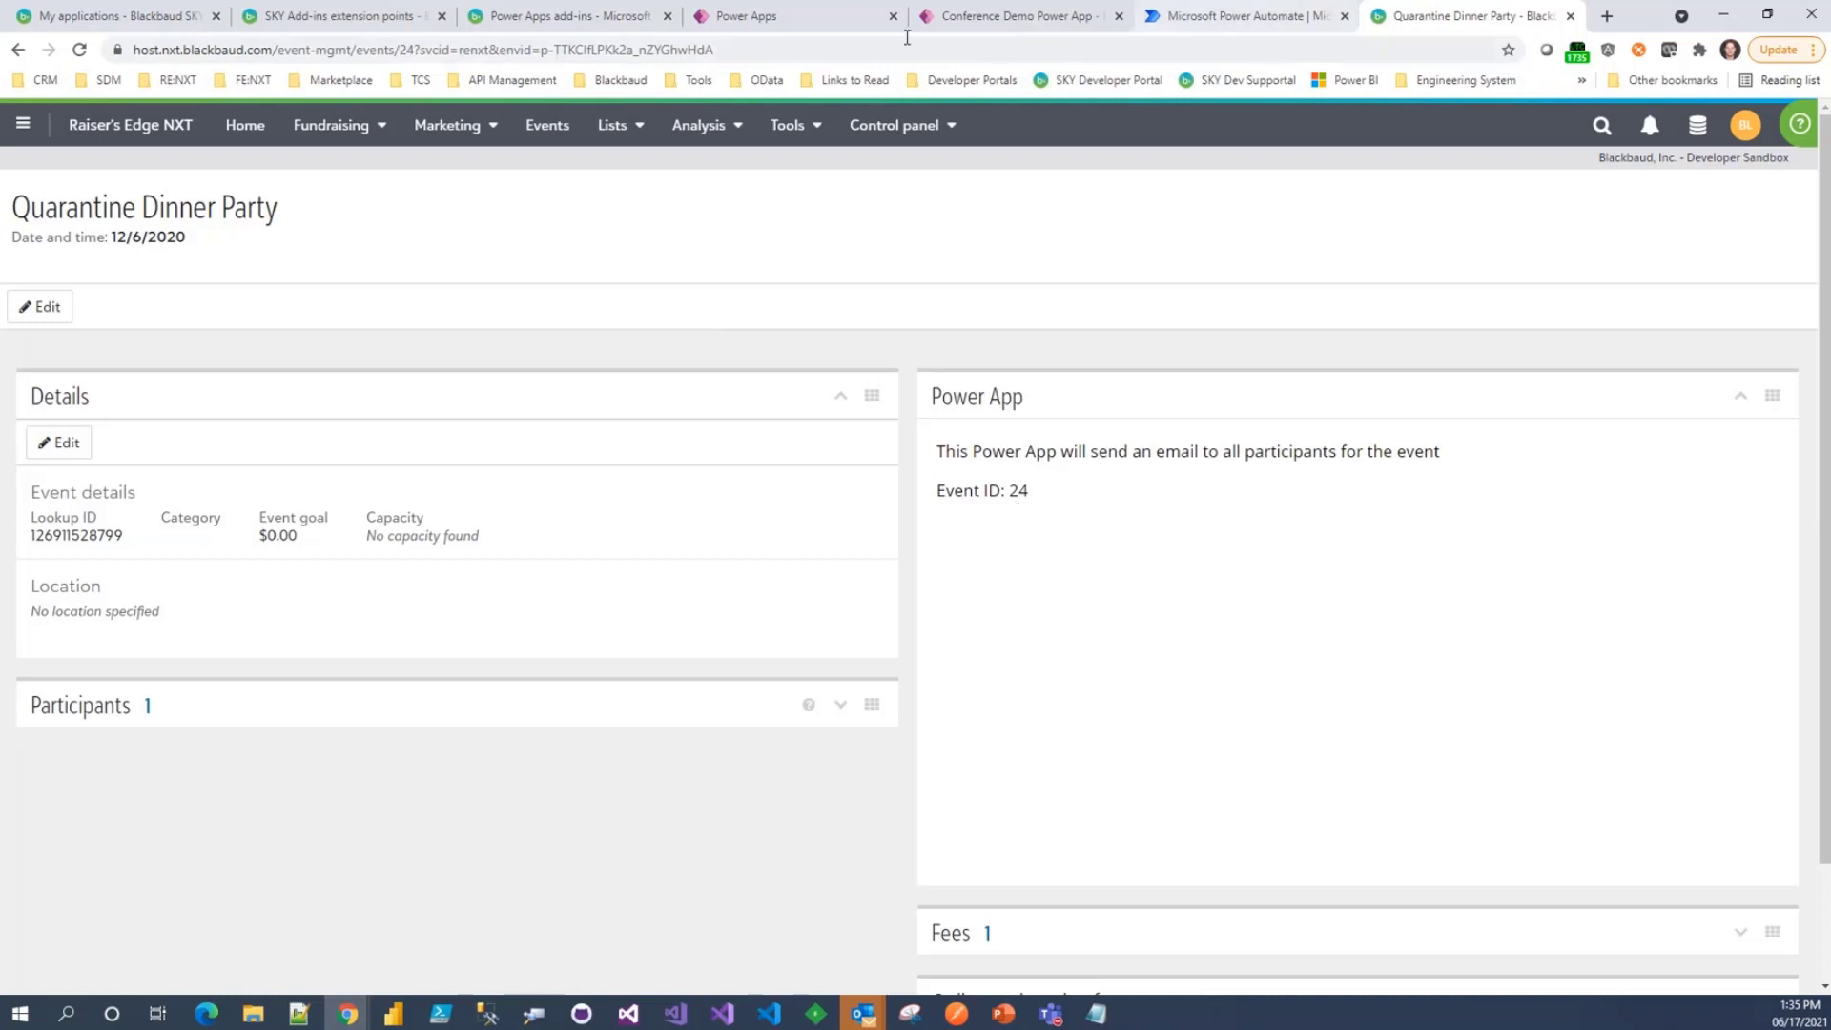
- Back in Power Apps Studio, add a text label reading "Subject" directly below the event ID label at X 0, Y 81
{"action": "left_click", "coordinate": [961, 11]}
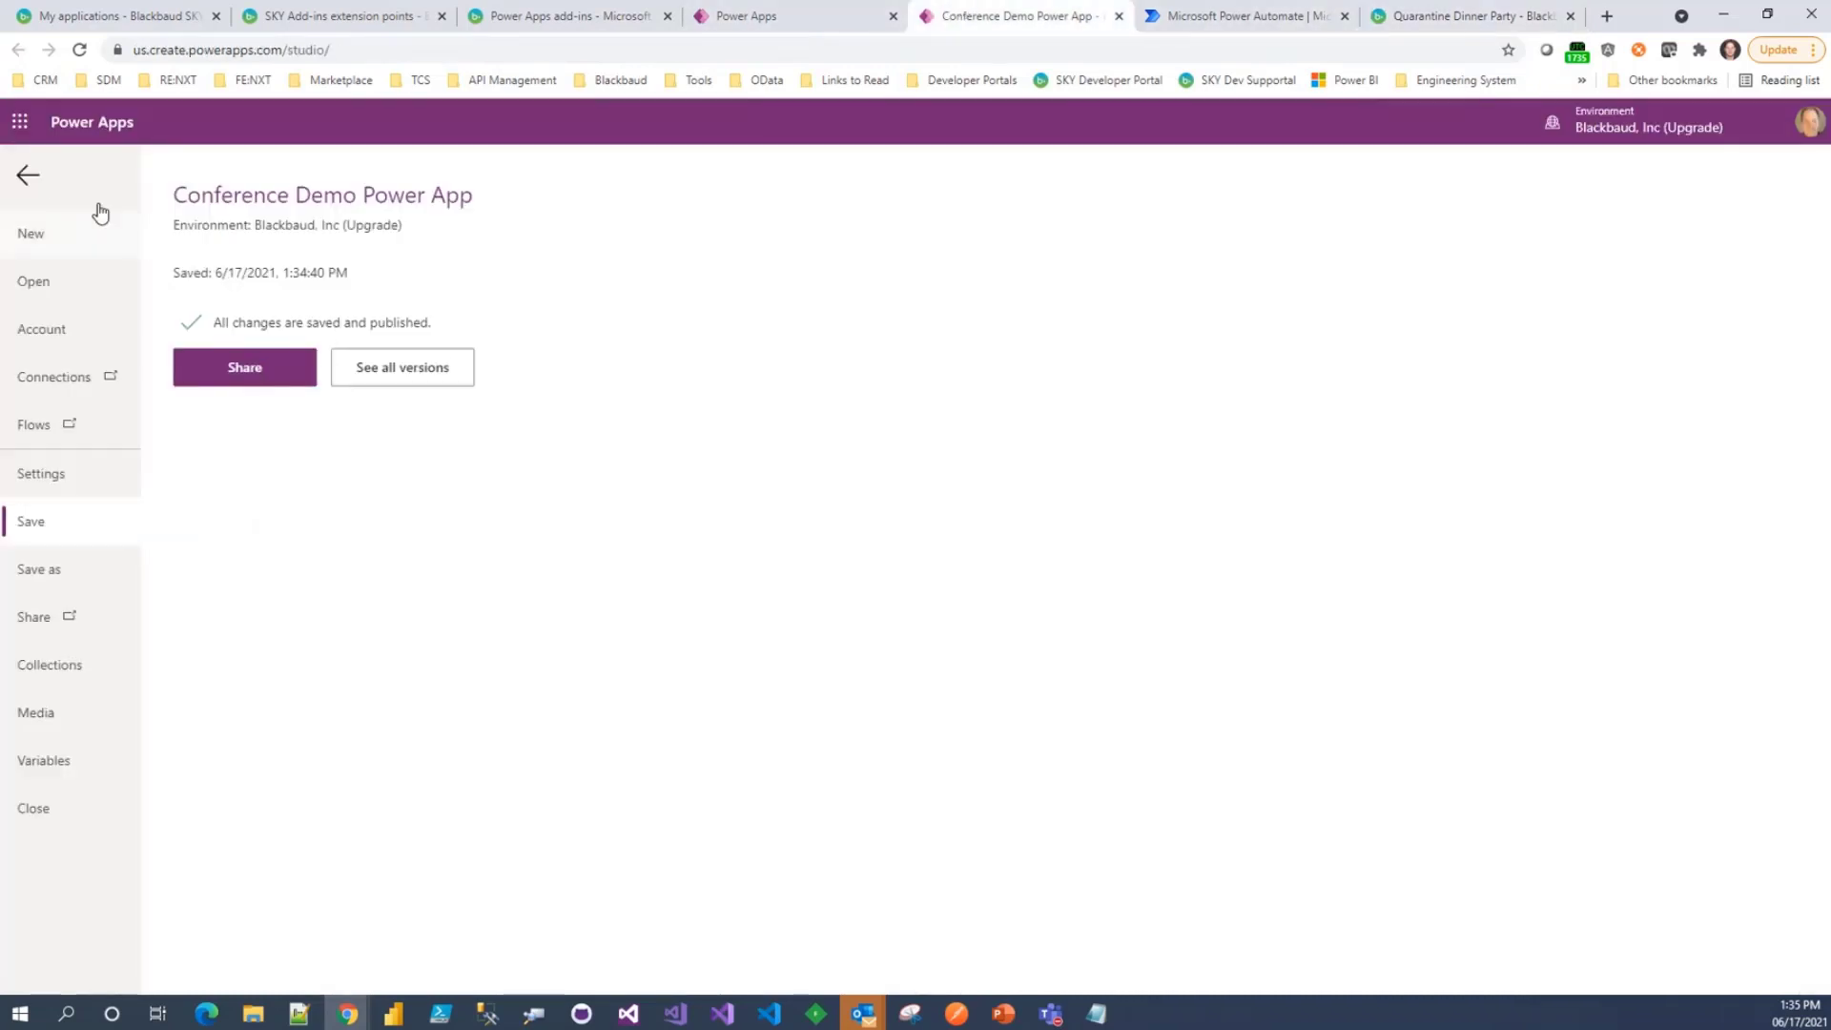
{"action": "left_click", "coordinate": [25, 181]}
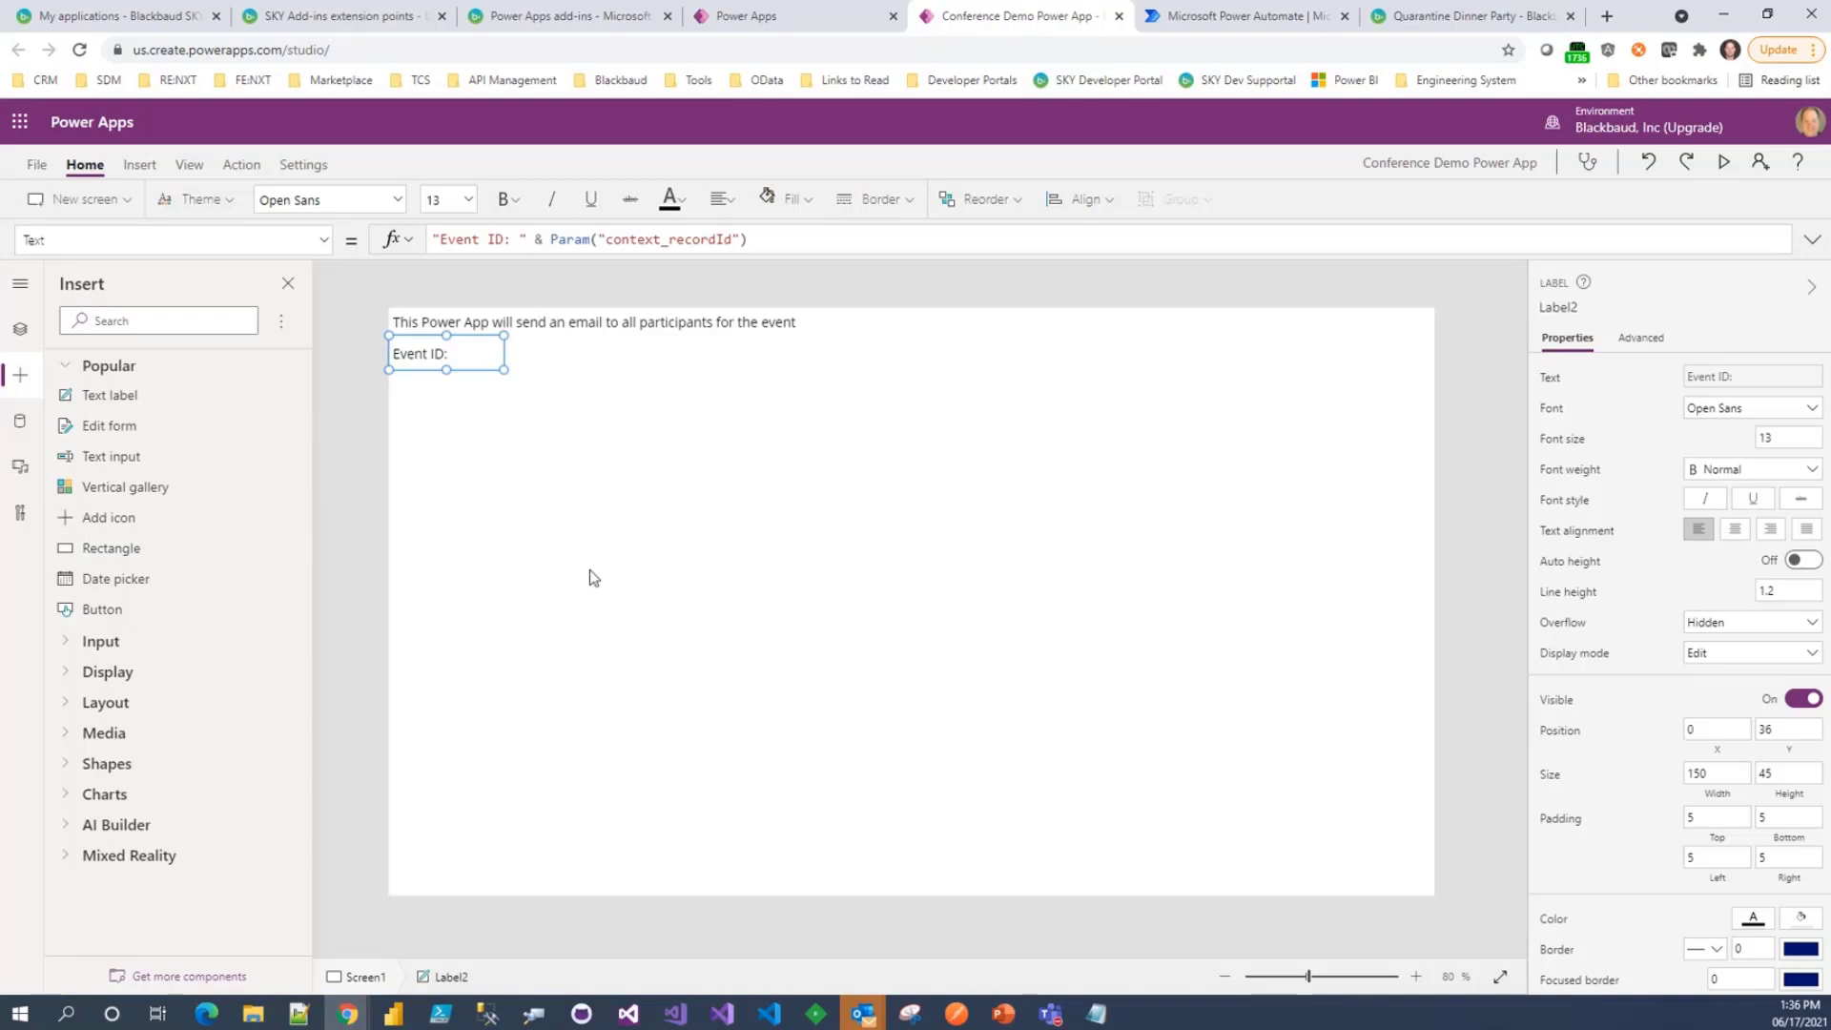
{"action": "left_click", "coordinate": [592, 460]}
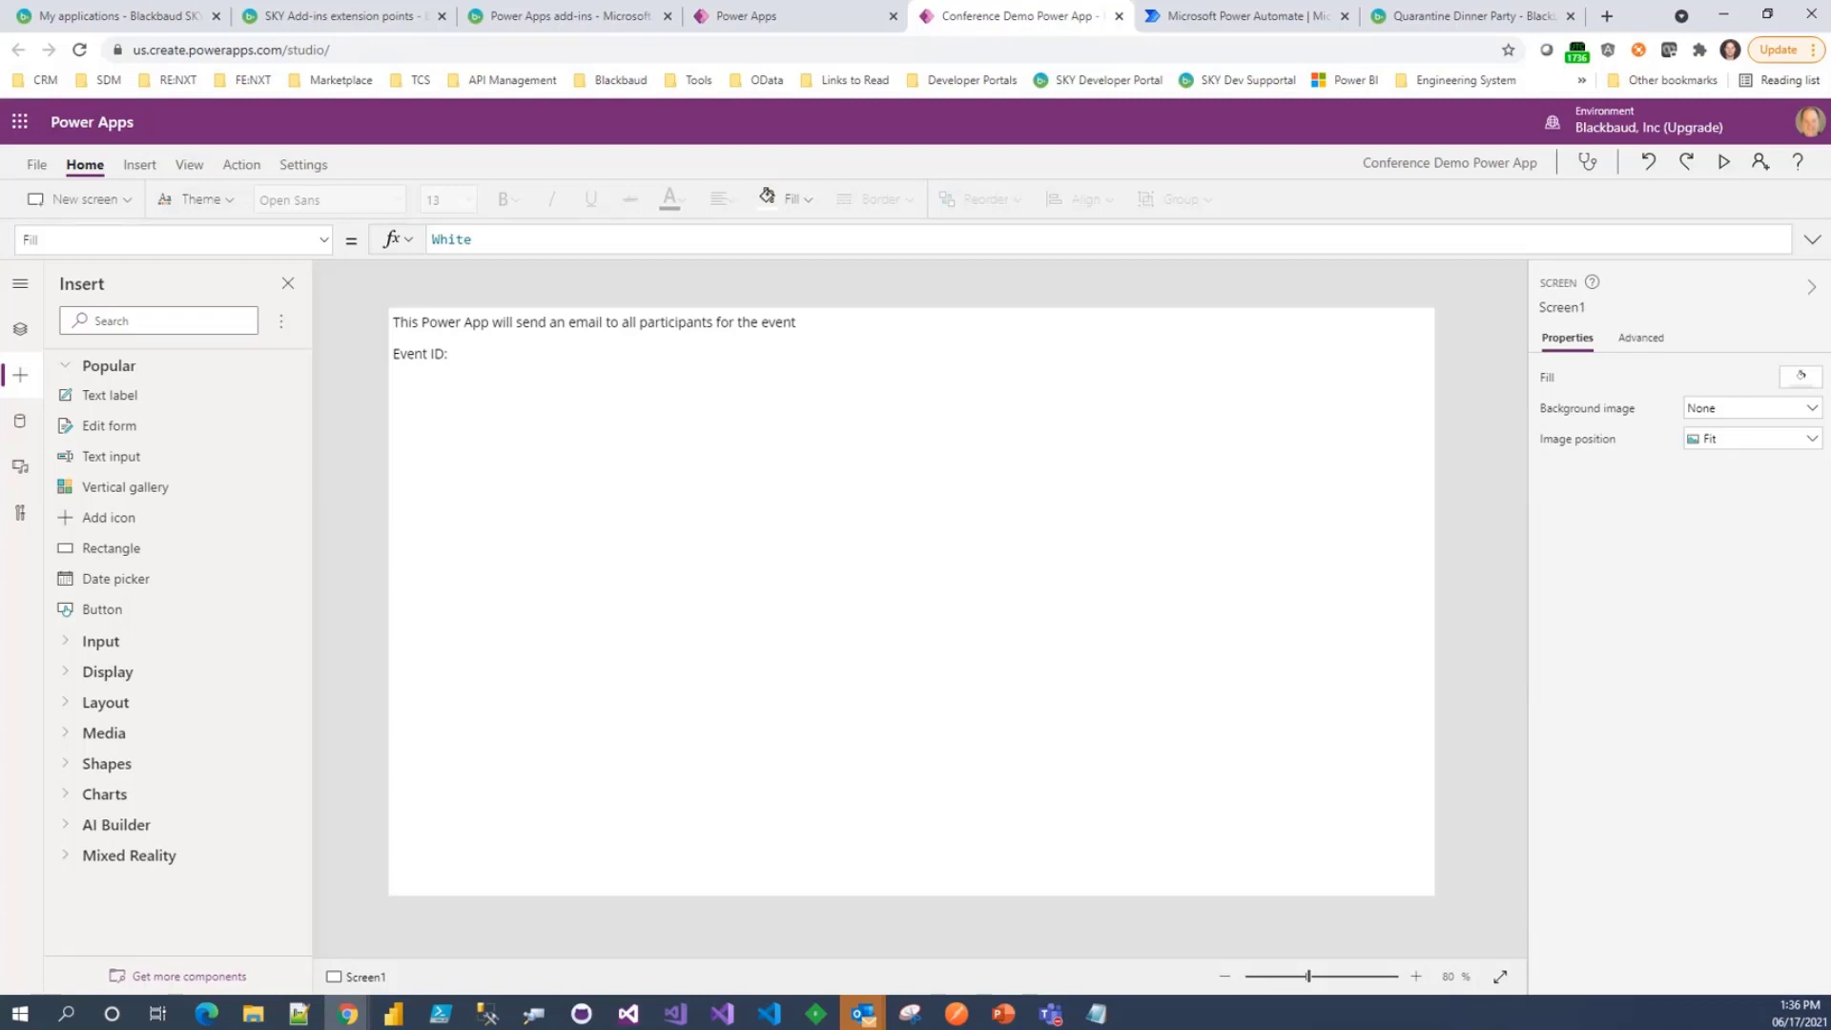
{"action": "key", "text": "alt+Tab"}
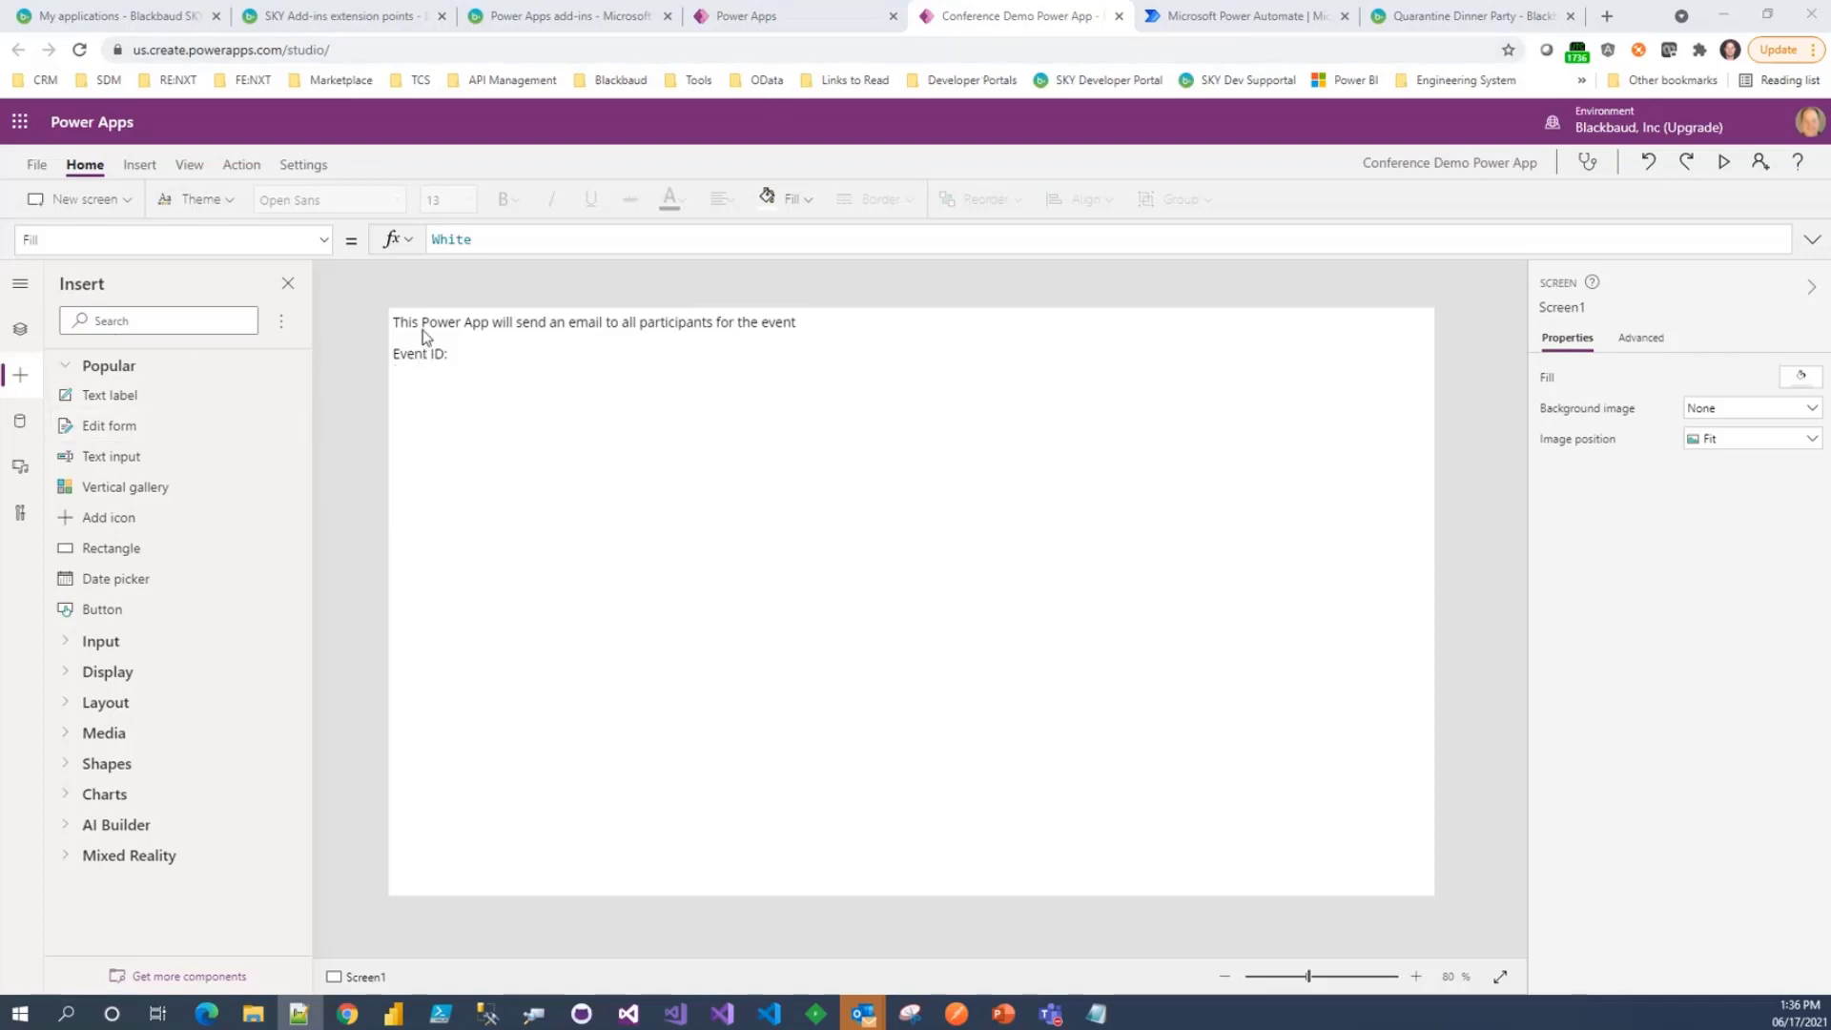
{"action": "left_click", "coordinate": [92, 401]}
{"action": "left_click_drag", "start_coordinate": [499, 355], "coordinate": [463, 388]}
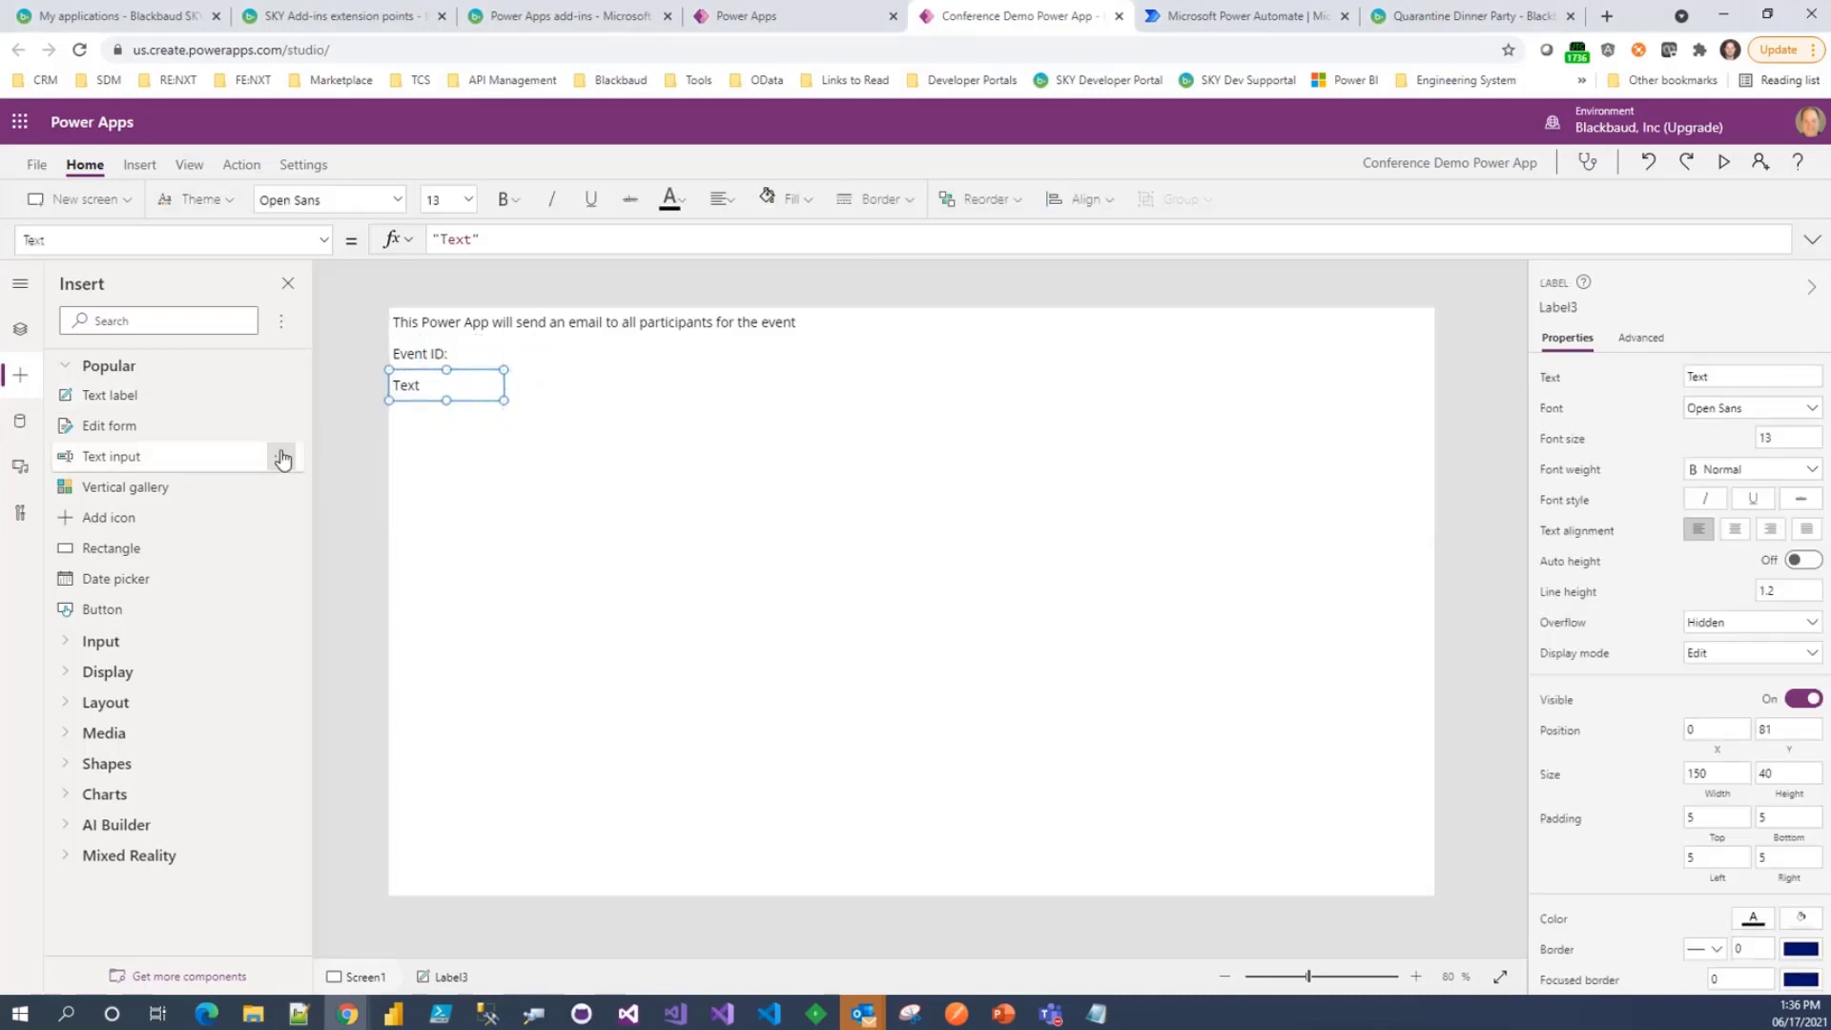
{"action": "left_click", "coordinate": [1733, 370]}
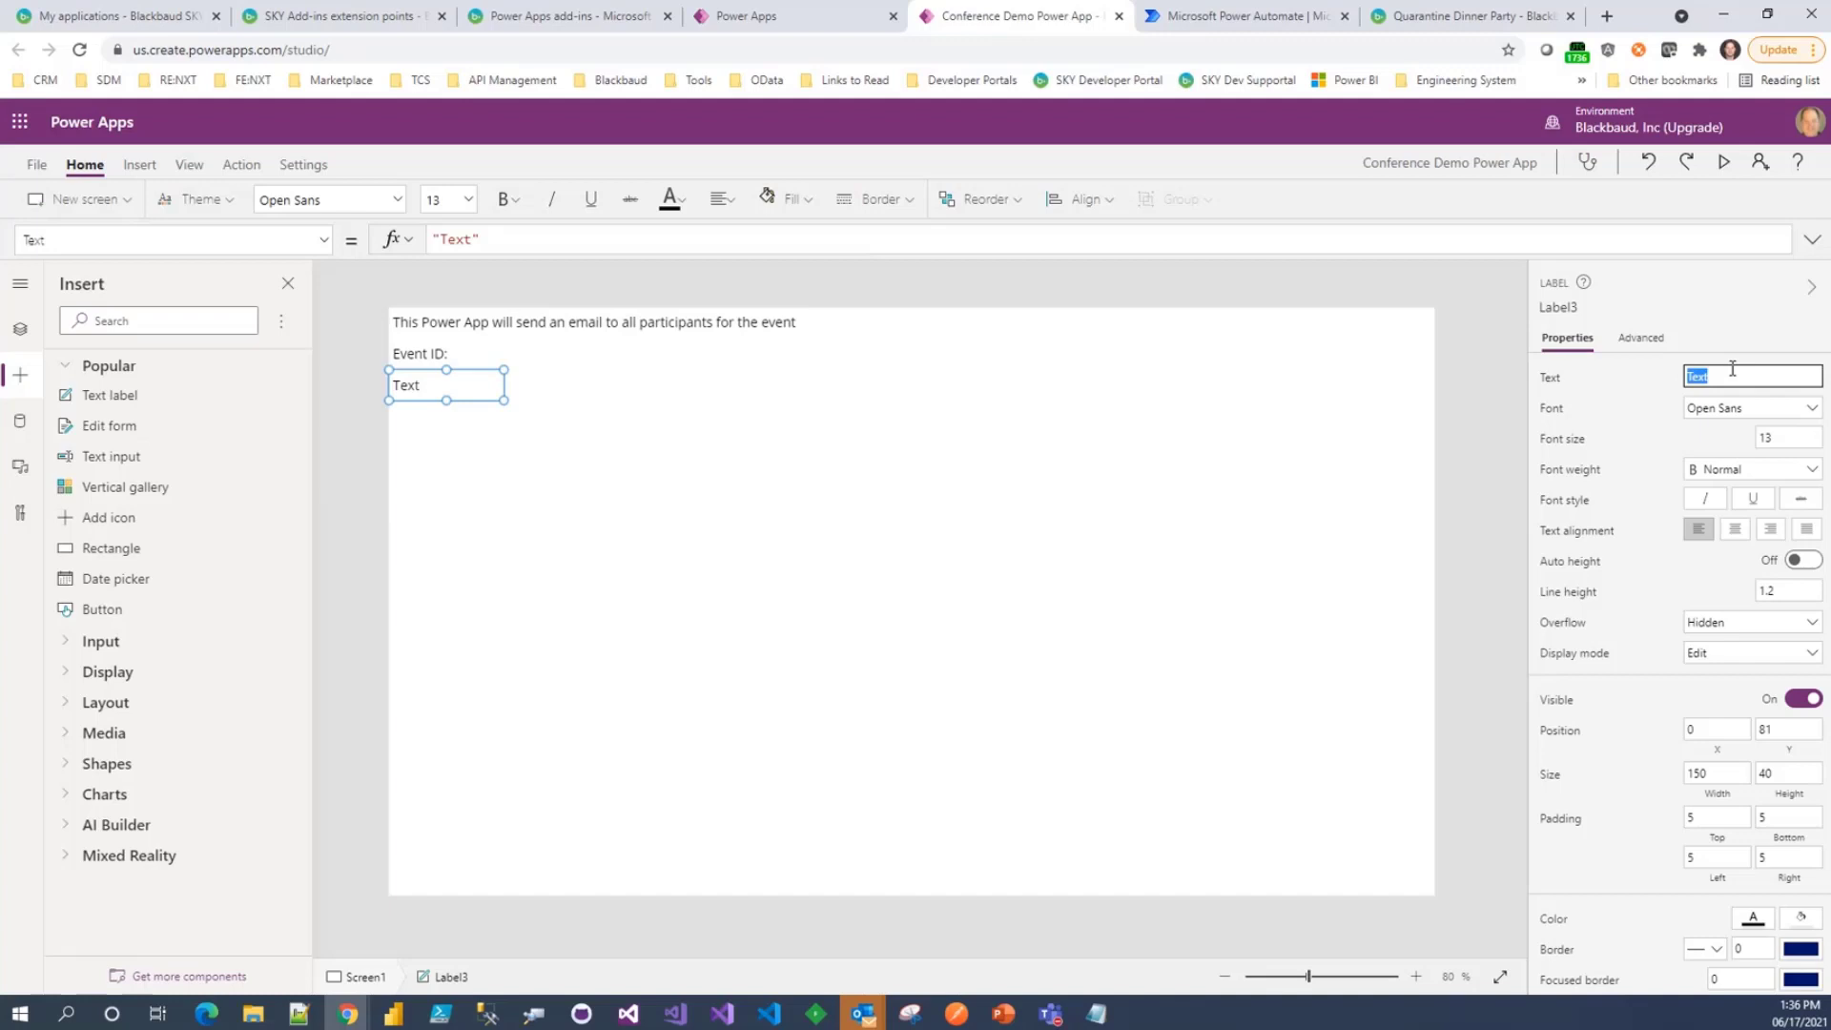
{"action": "type", "text": "Subject"}
- Add a text input beside the Subject label at X 150, Y 81 and widen it to about 472
{"action": "left_click", "coordinate": [127, 461]}
{"action": "left_click_drag", "start_coordinate": [519, 352], "coordinate": [614, 385]}
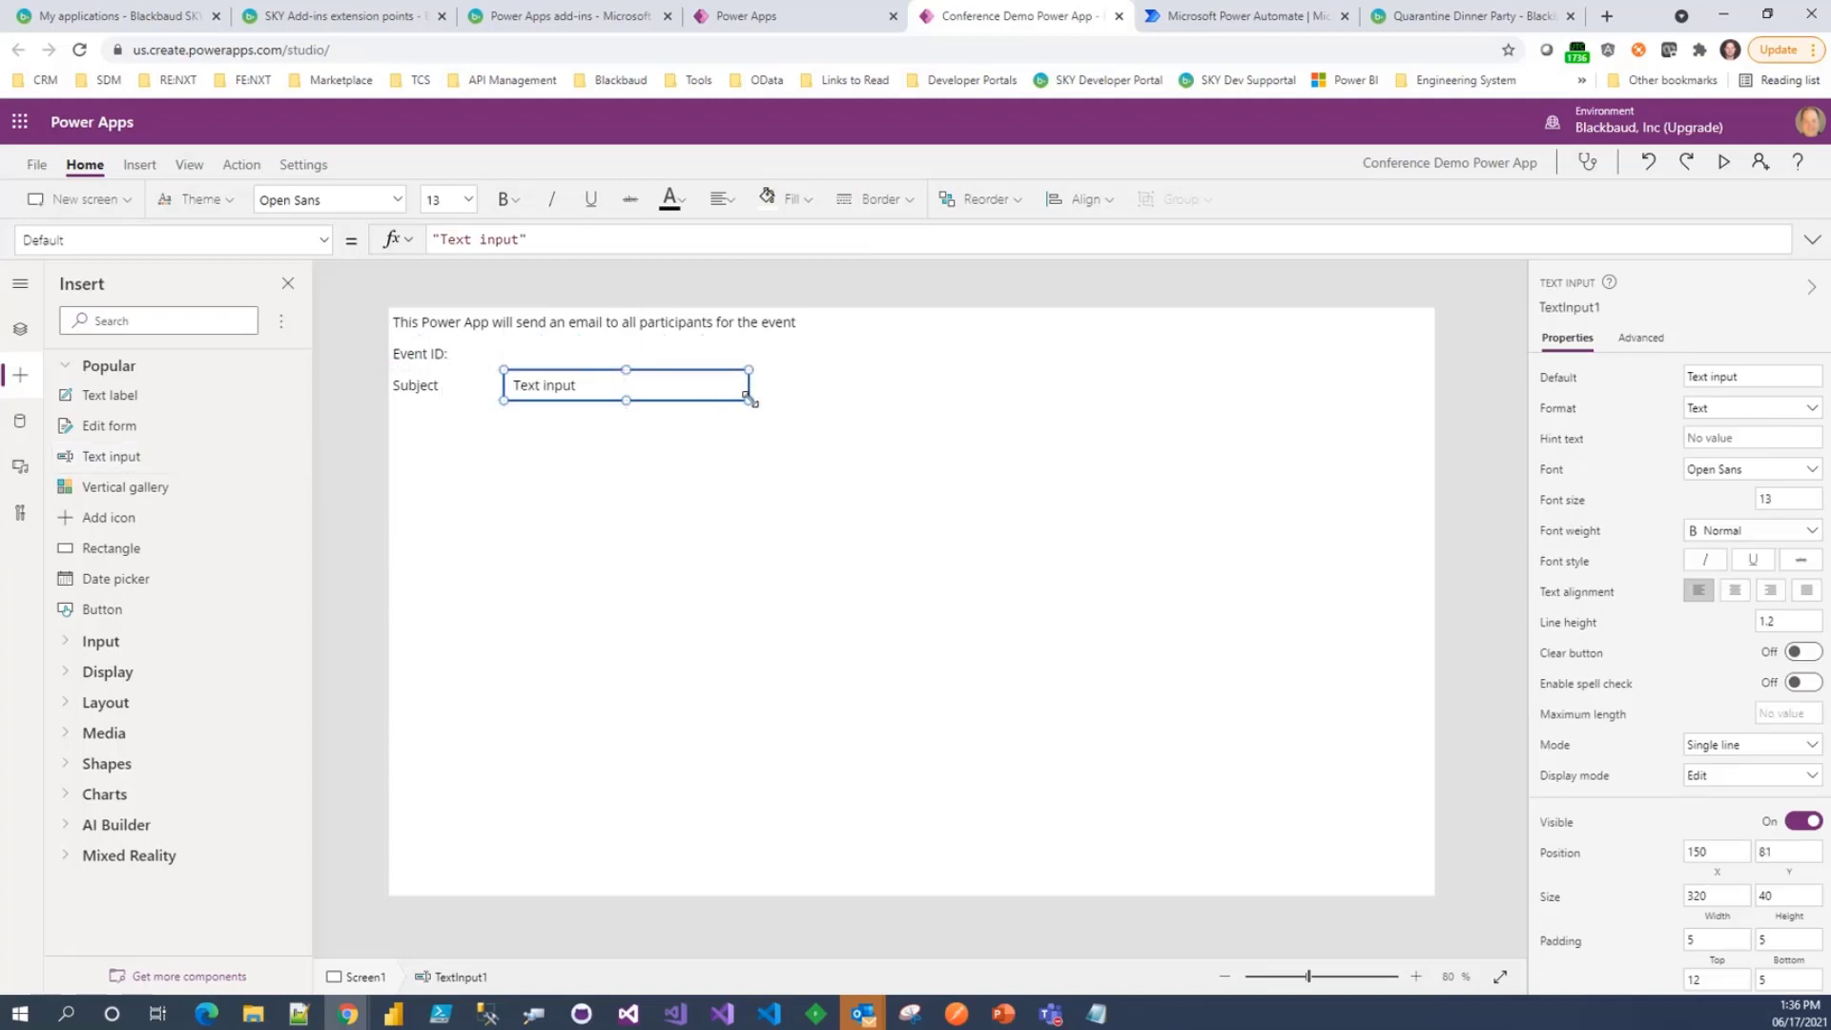
{"action": "left_click_drag", "start_coordinate": [749, 399], "coordinate": [865, 400]}
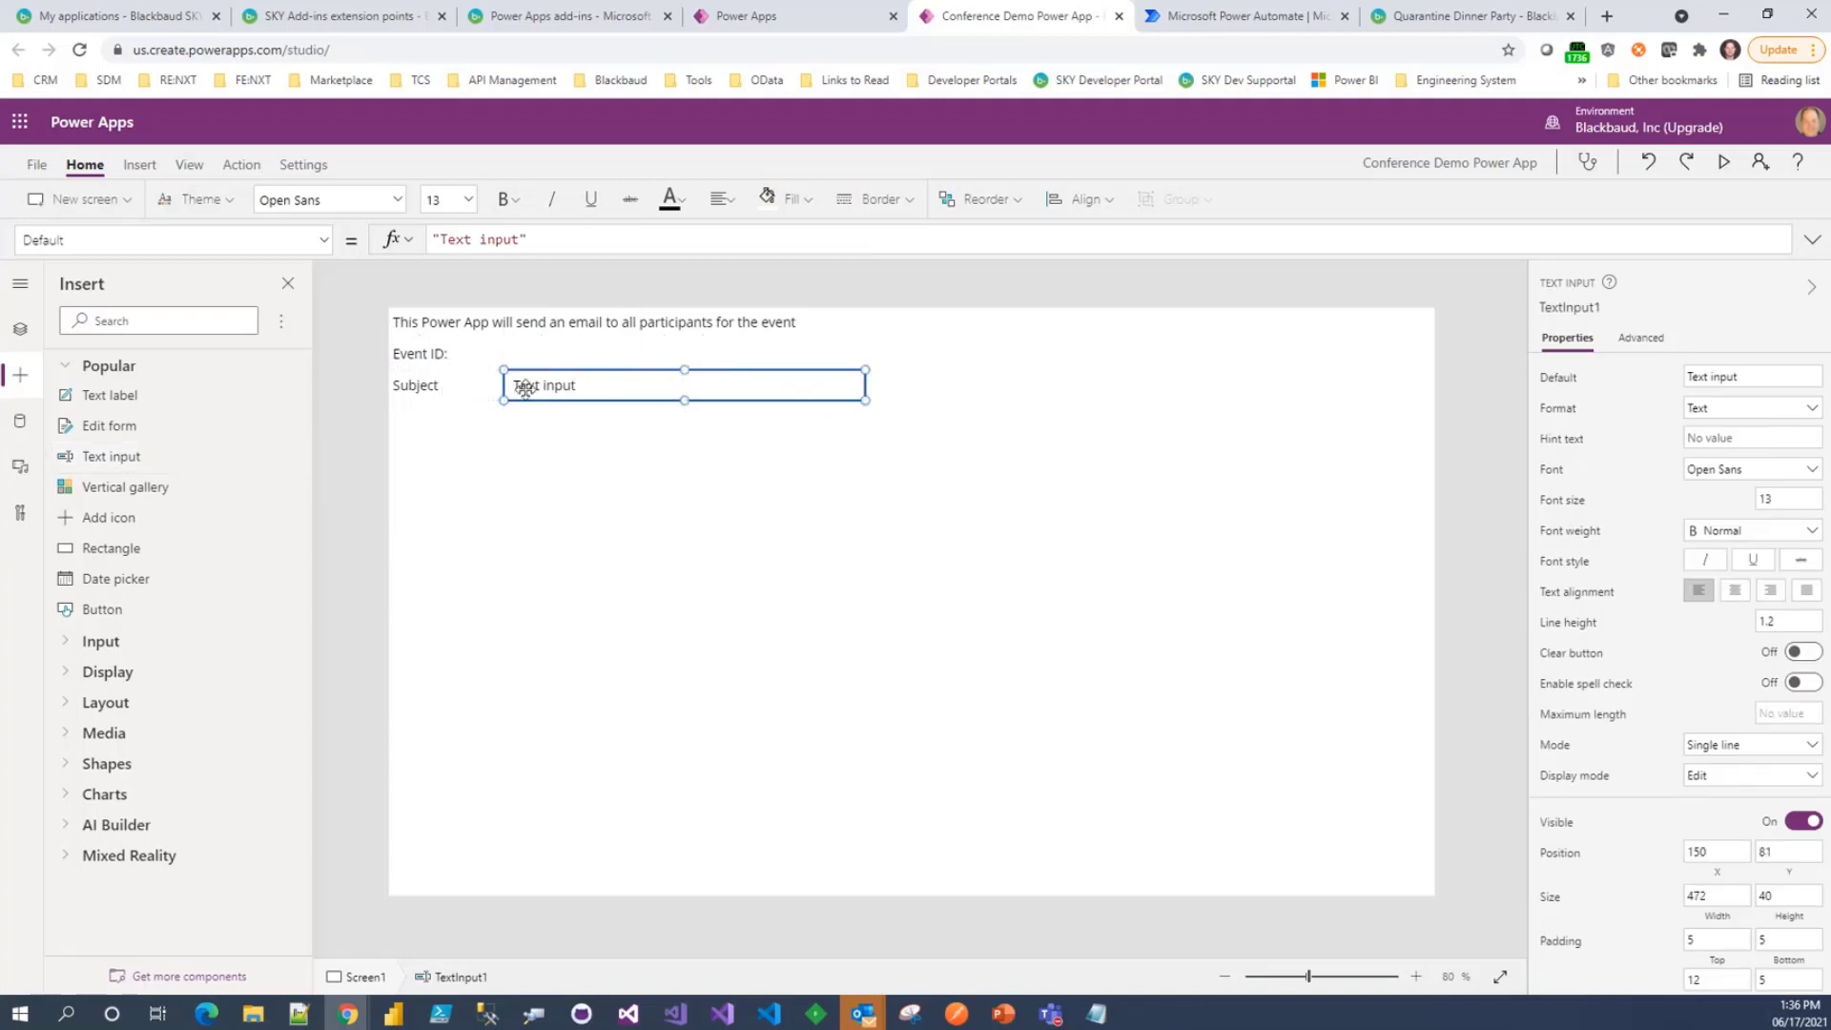
- Clear the subject input's default value and set its hint text to "Please enter the subject"
{"action": "right_click", "coordinate": [1728, 385]}
{"action": "left_click", "coordinate": [1724, 376]}
{"action": "triple_click", "coordinate": [1722, 375]}
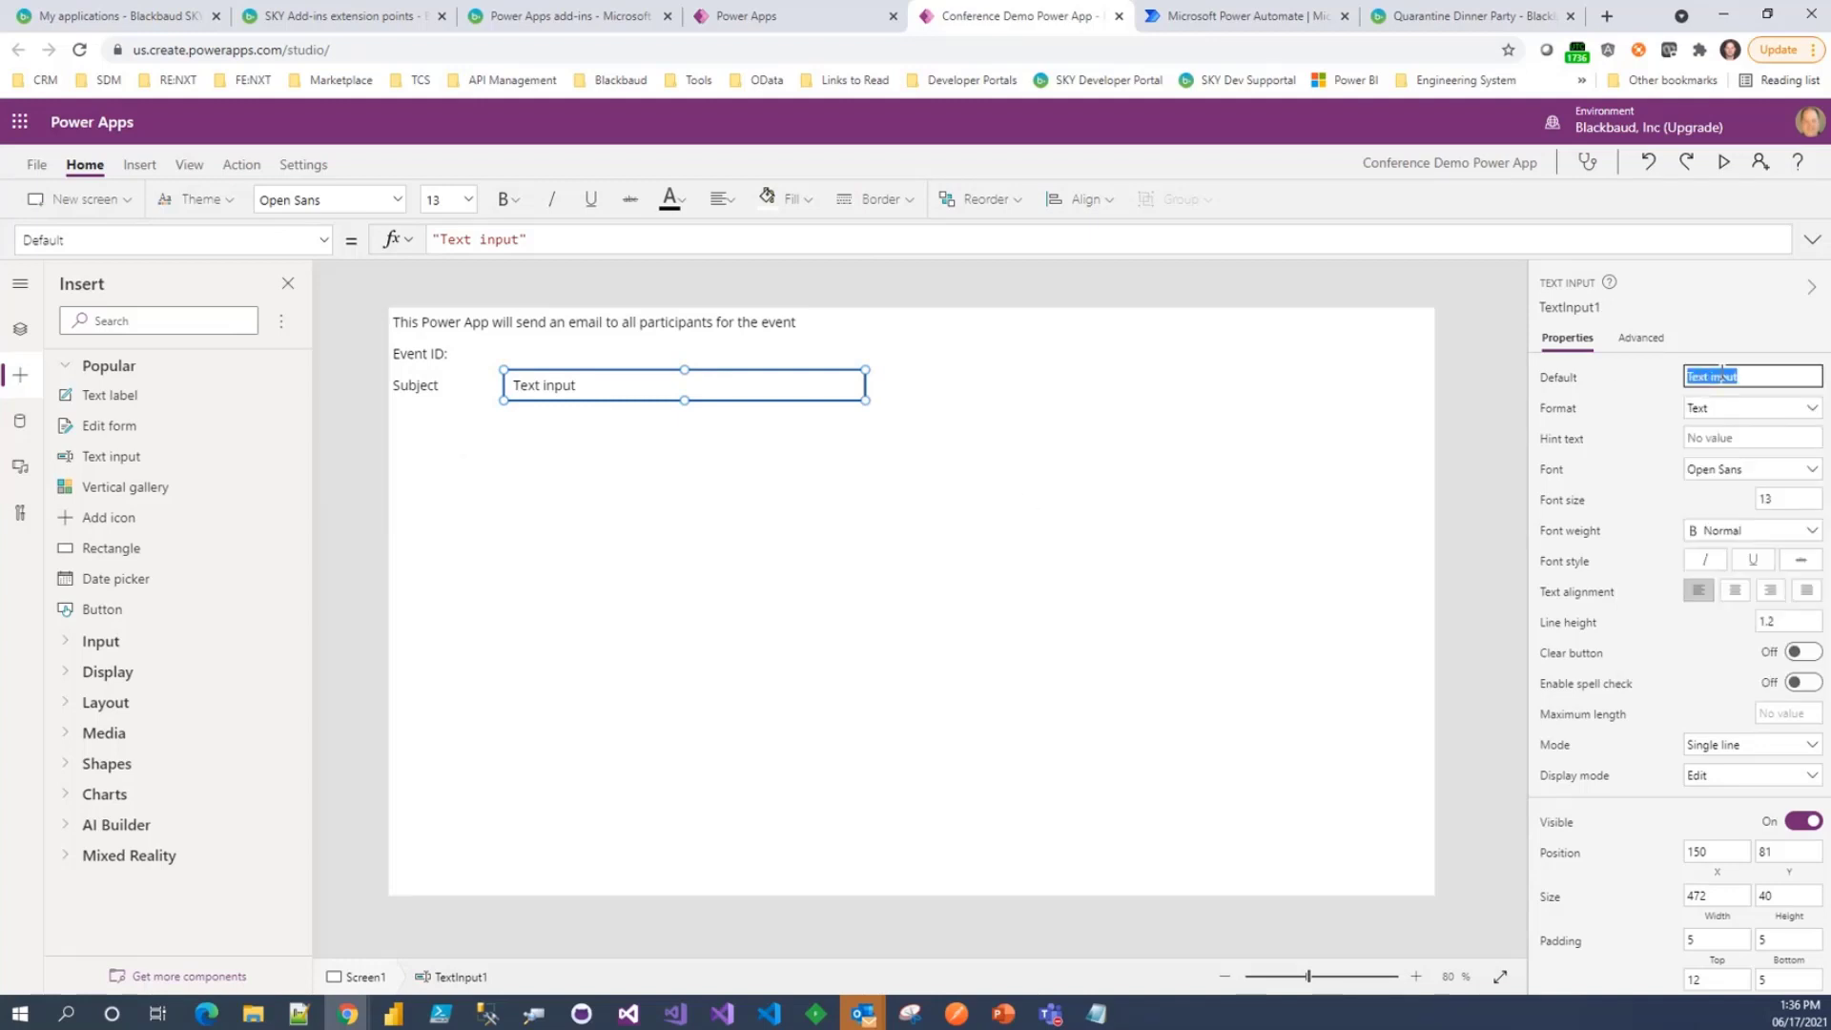
{"action": "key", "text": "BackSpace"}
{"action": "left_click", "coordinate": [1731, 434]}
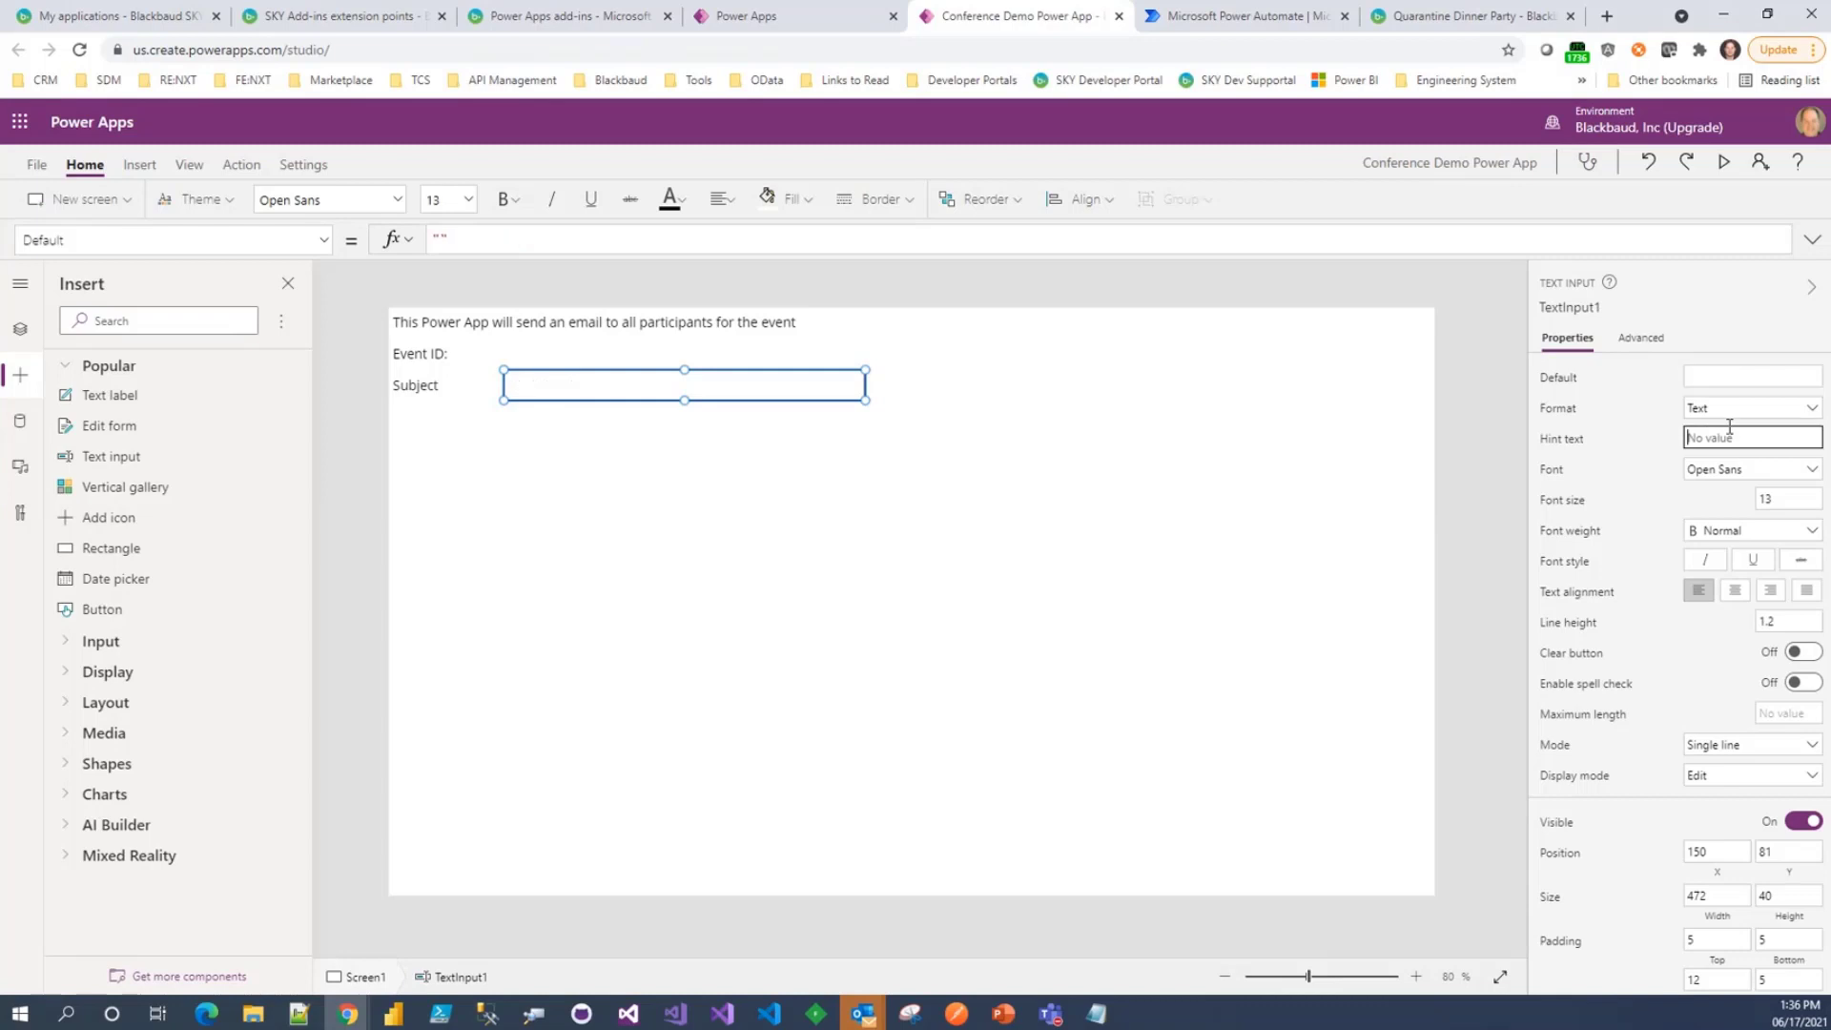
{"action": "type", "text": "Please enter the subject"}
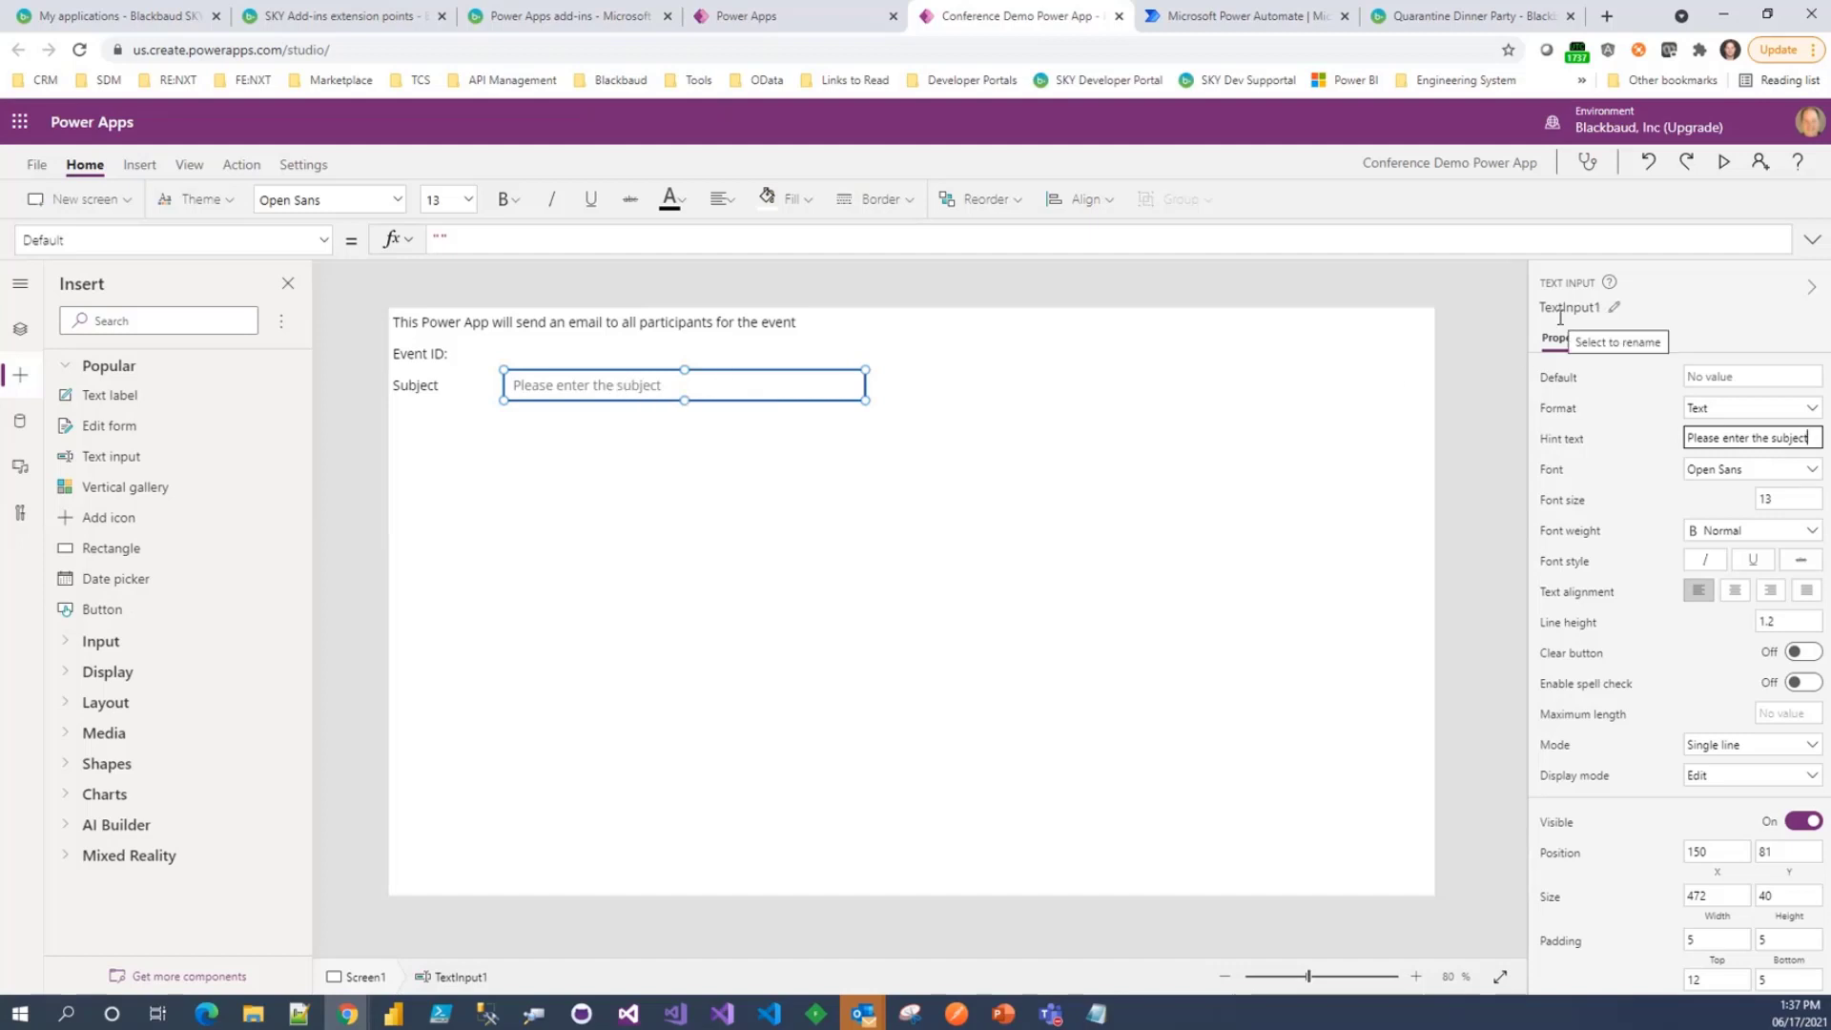
- Rename the subject text input control to txtSubject
{"action": "left_click", "coordinate": [1615, 309]}
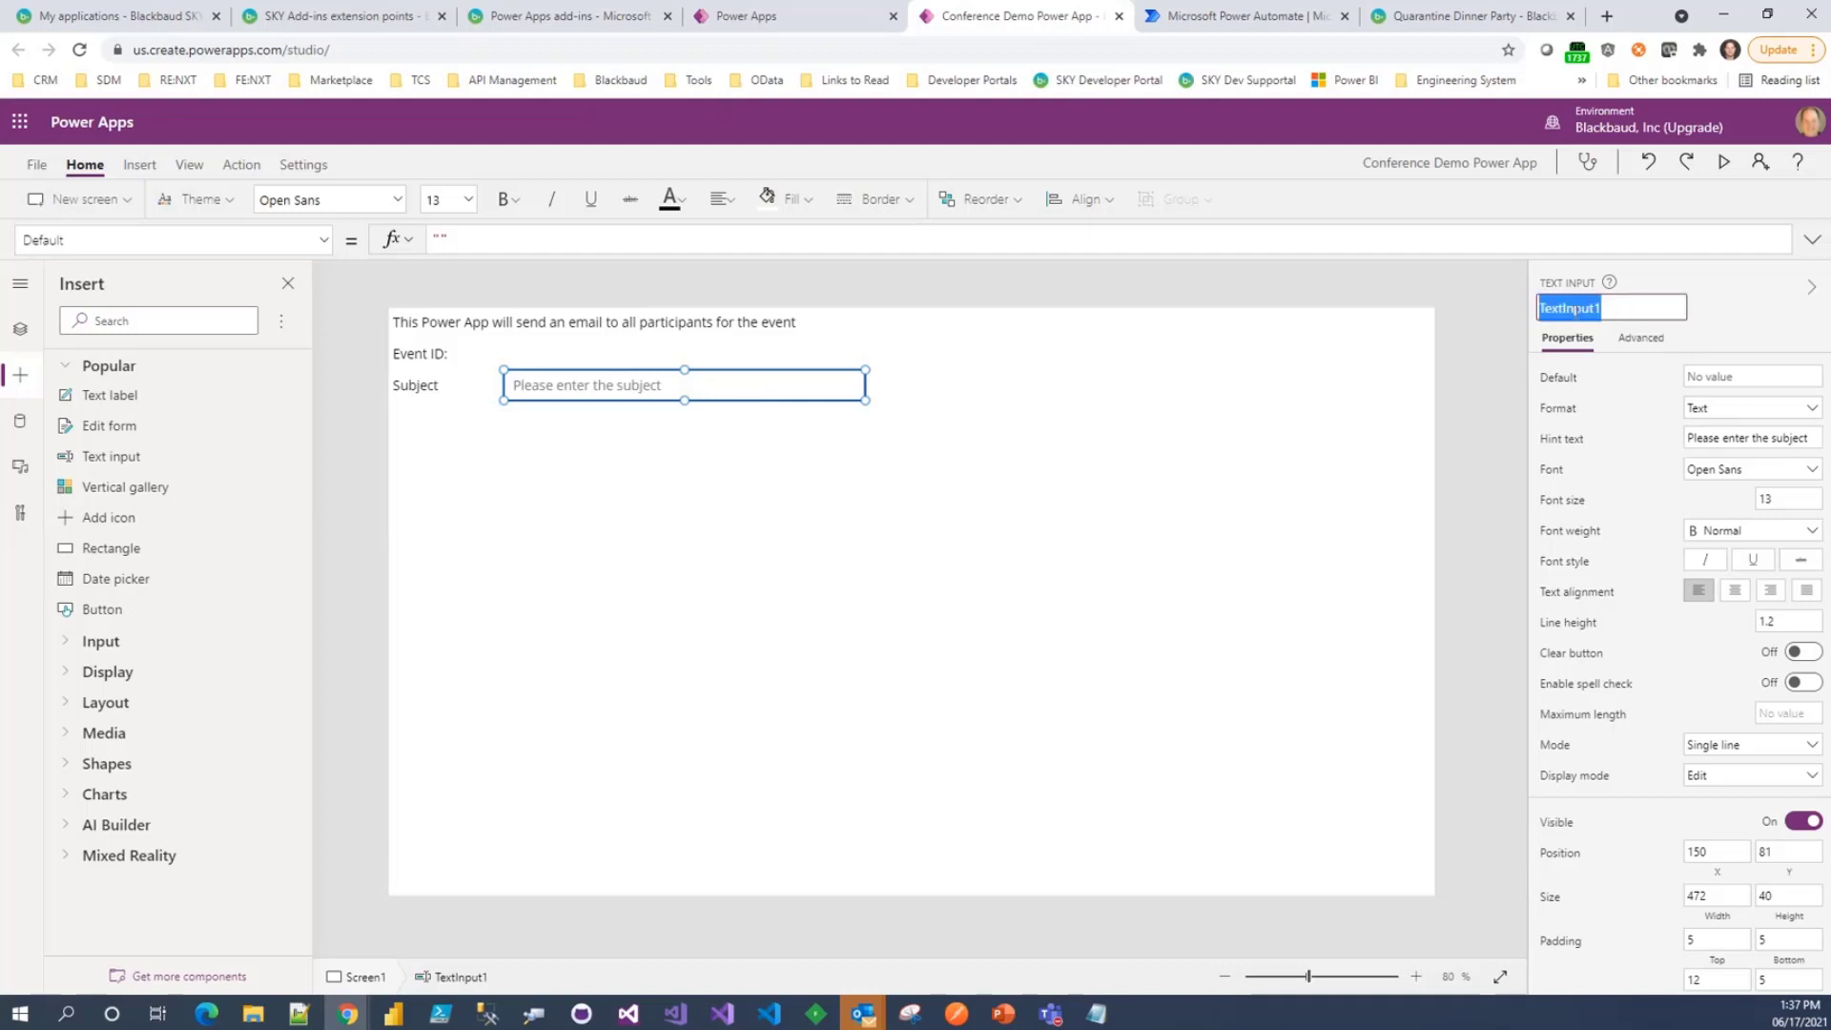
{"action": "type", "text": "txtSubject"}
{"action": "key", "text": "Return"}
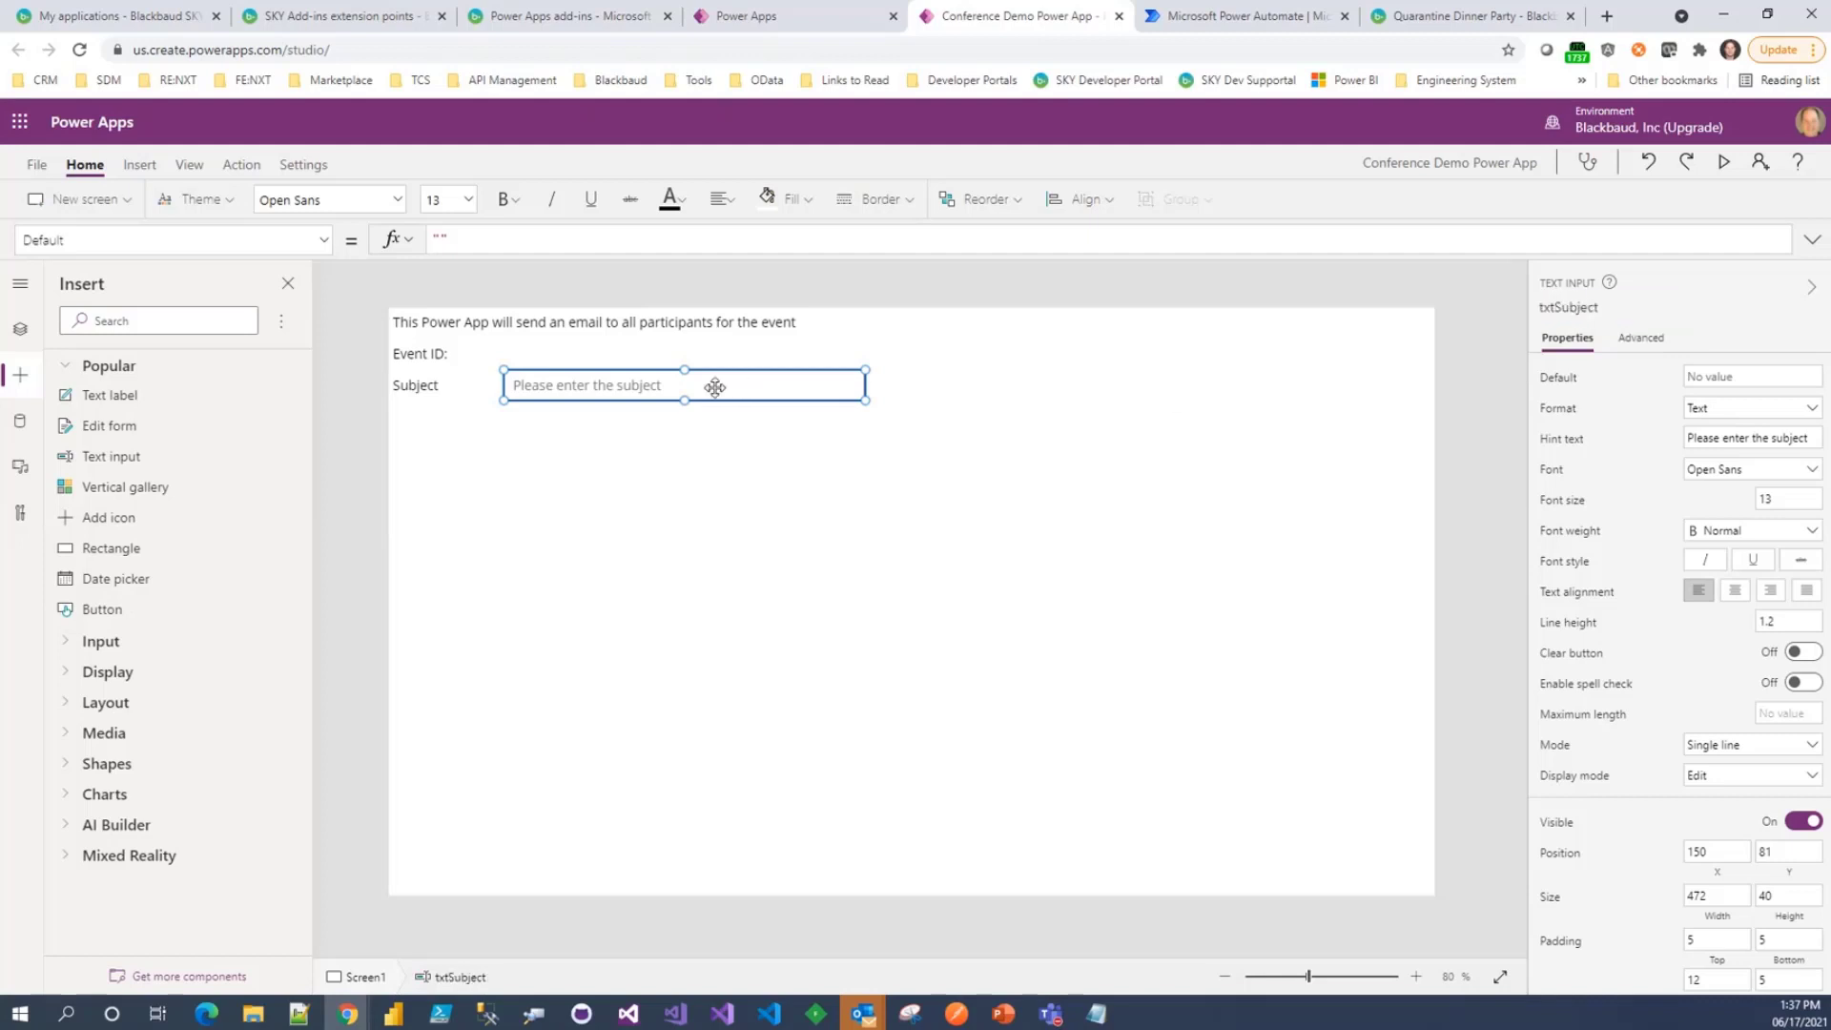
- Add a text label reading "Body:" below the Subject label at X 0, Y 143, and change the Subject label's text to "Subject:"
{"action": "left_click", "coordinate": [90, 395]}
{"action": "left_click_drag", "start_coordinate": [457, 381], "coordinate": [440, 434]}
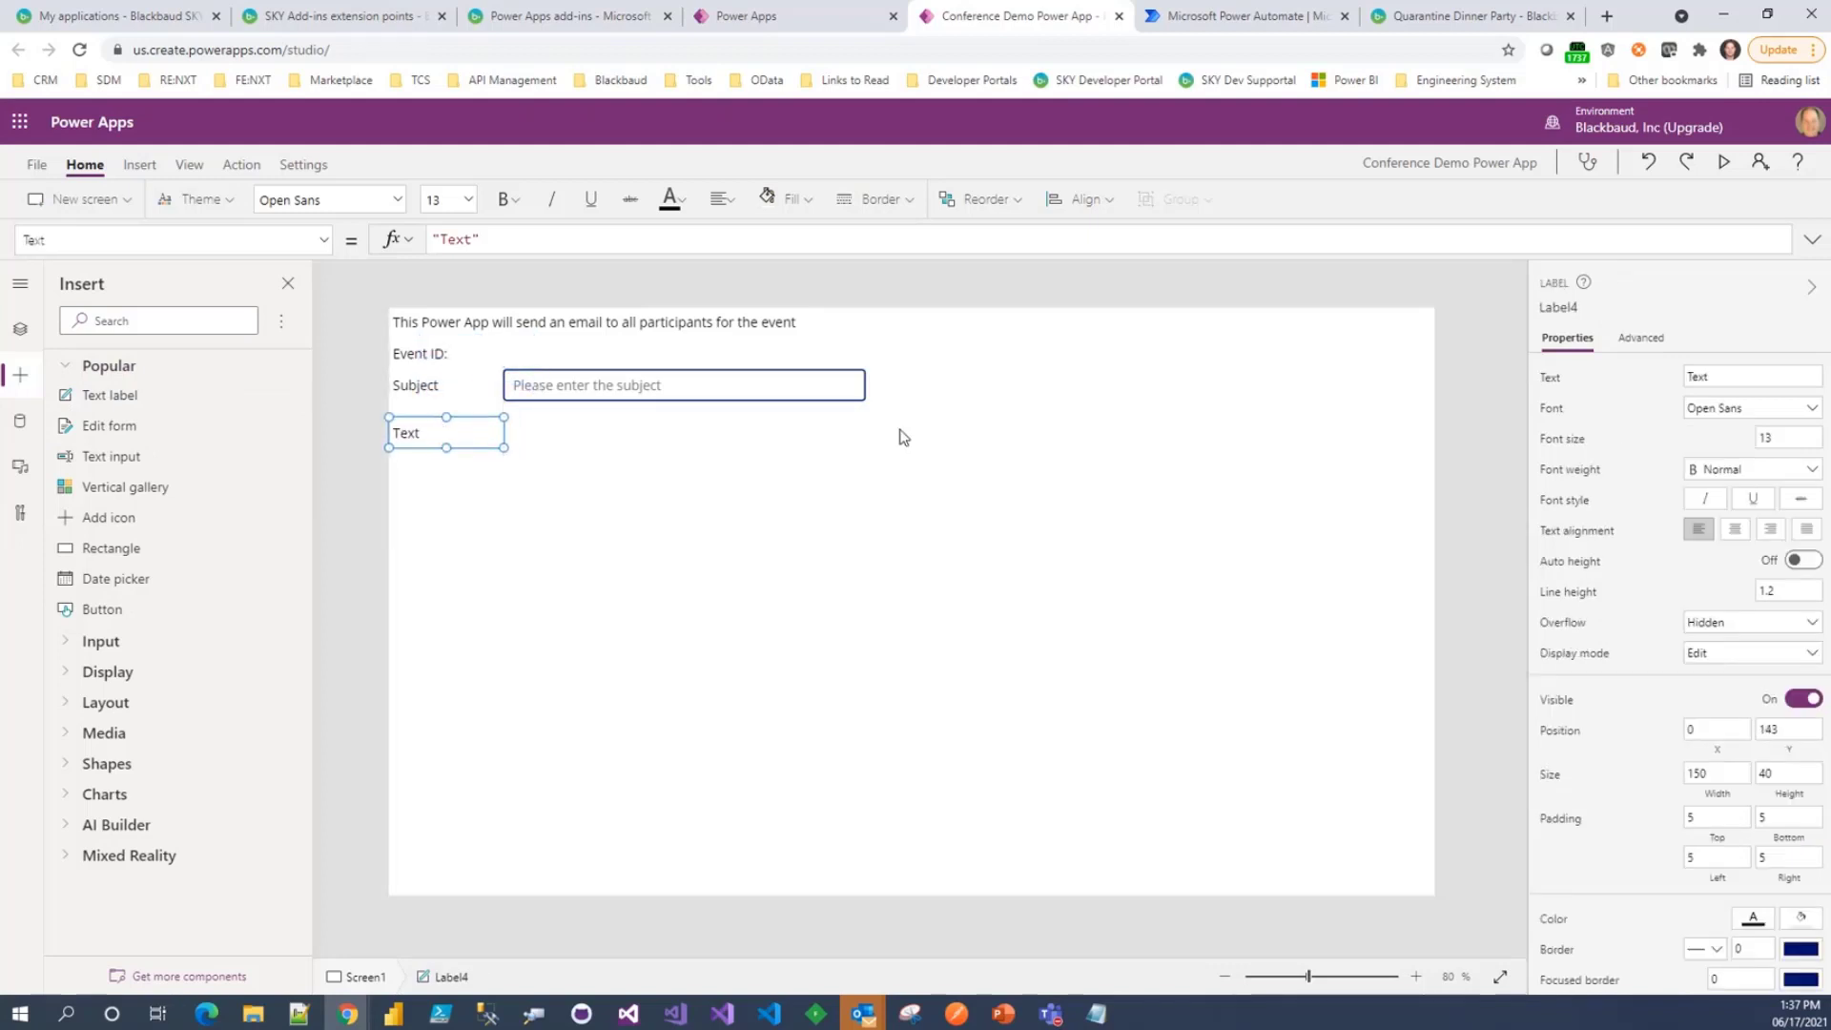
{"action": "double_click", "coordinate": [1711, 375]}
{"action": "type", "text": "Body:"}
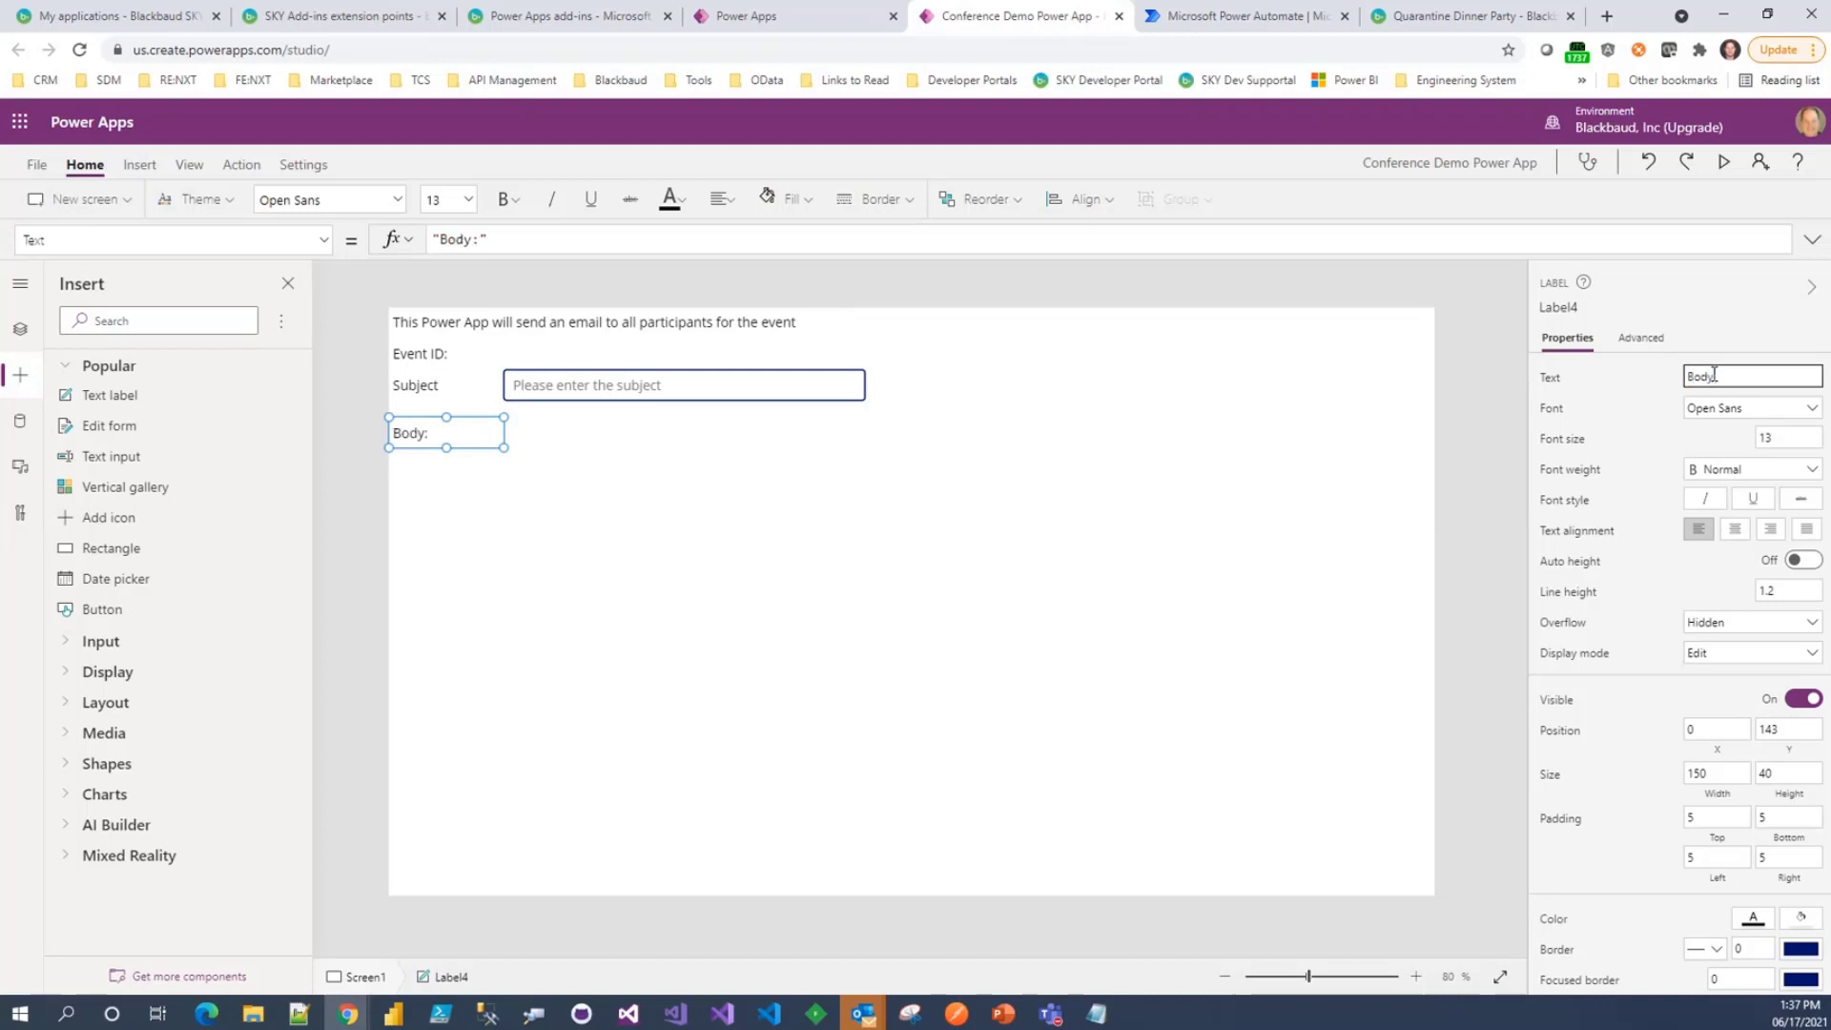
{"action": "left_click", "coordinate": [435, 391]}
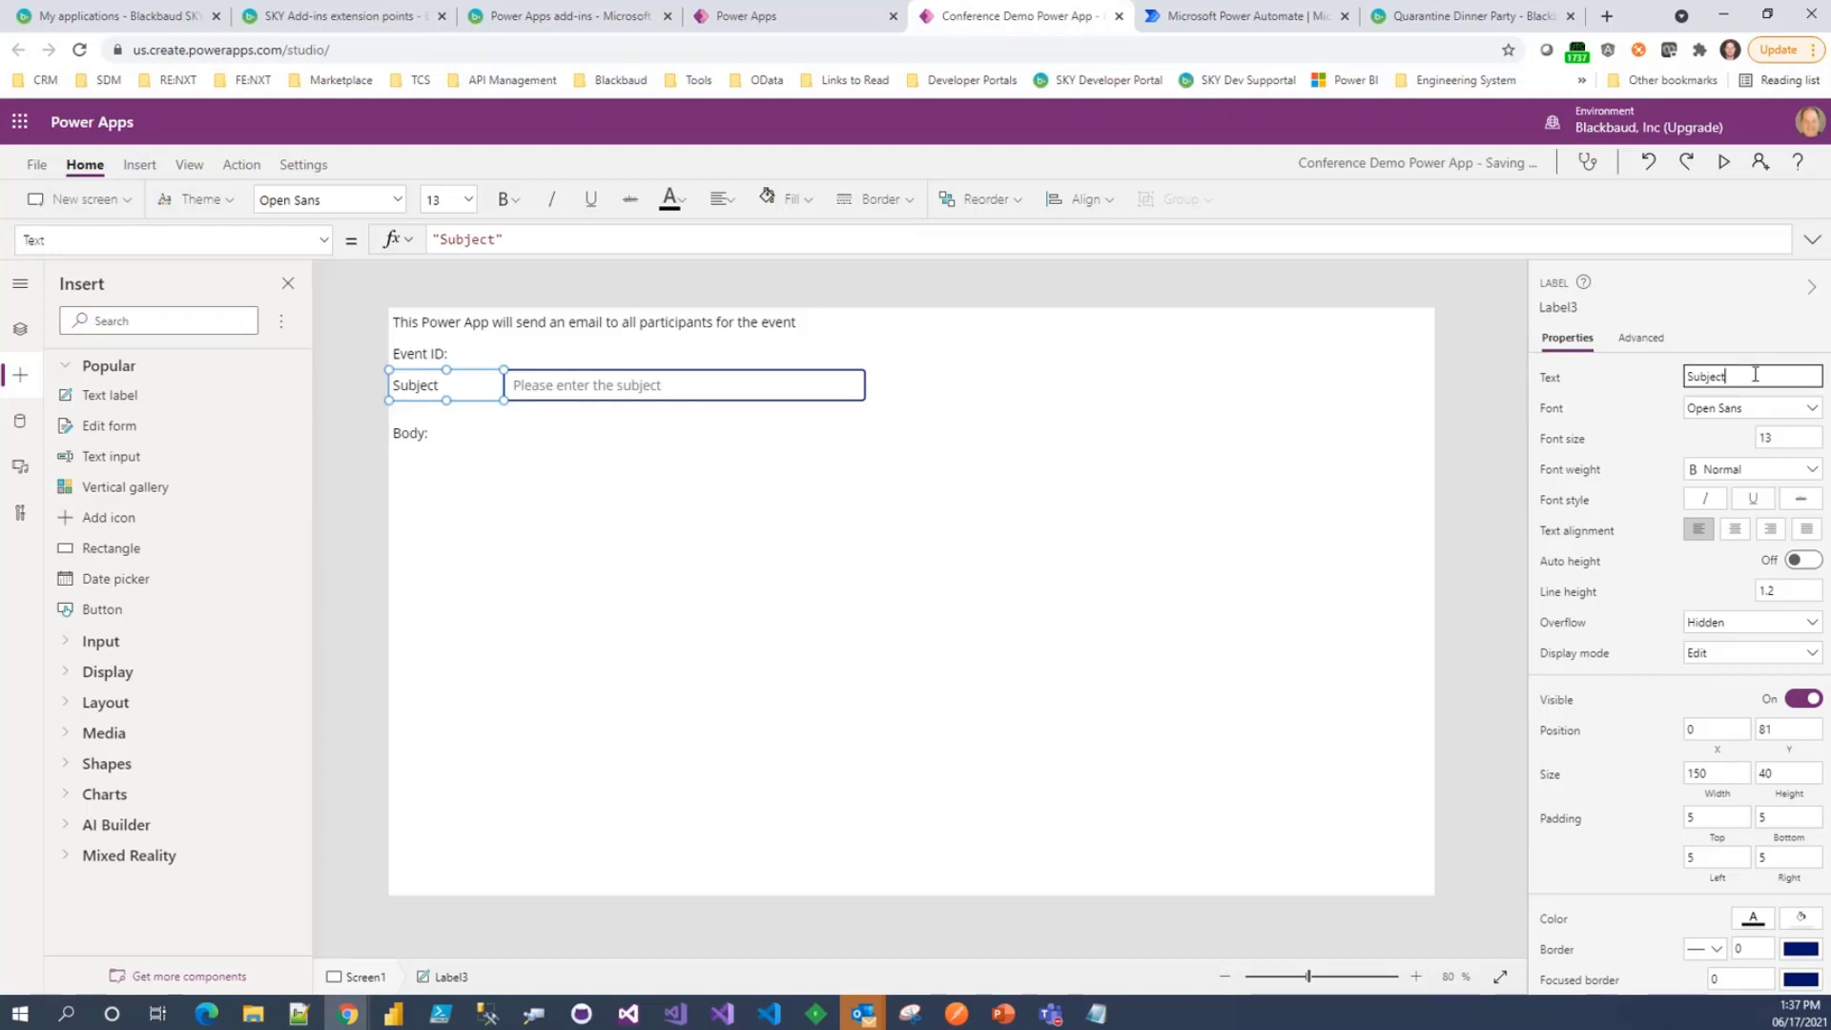
{"action": "type", "text": ":"}
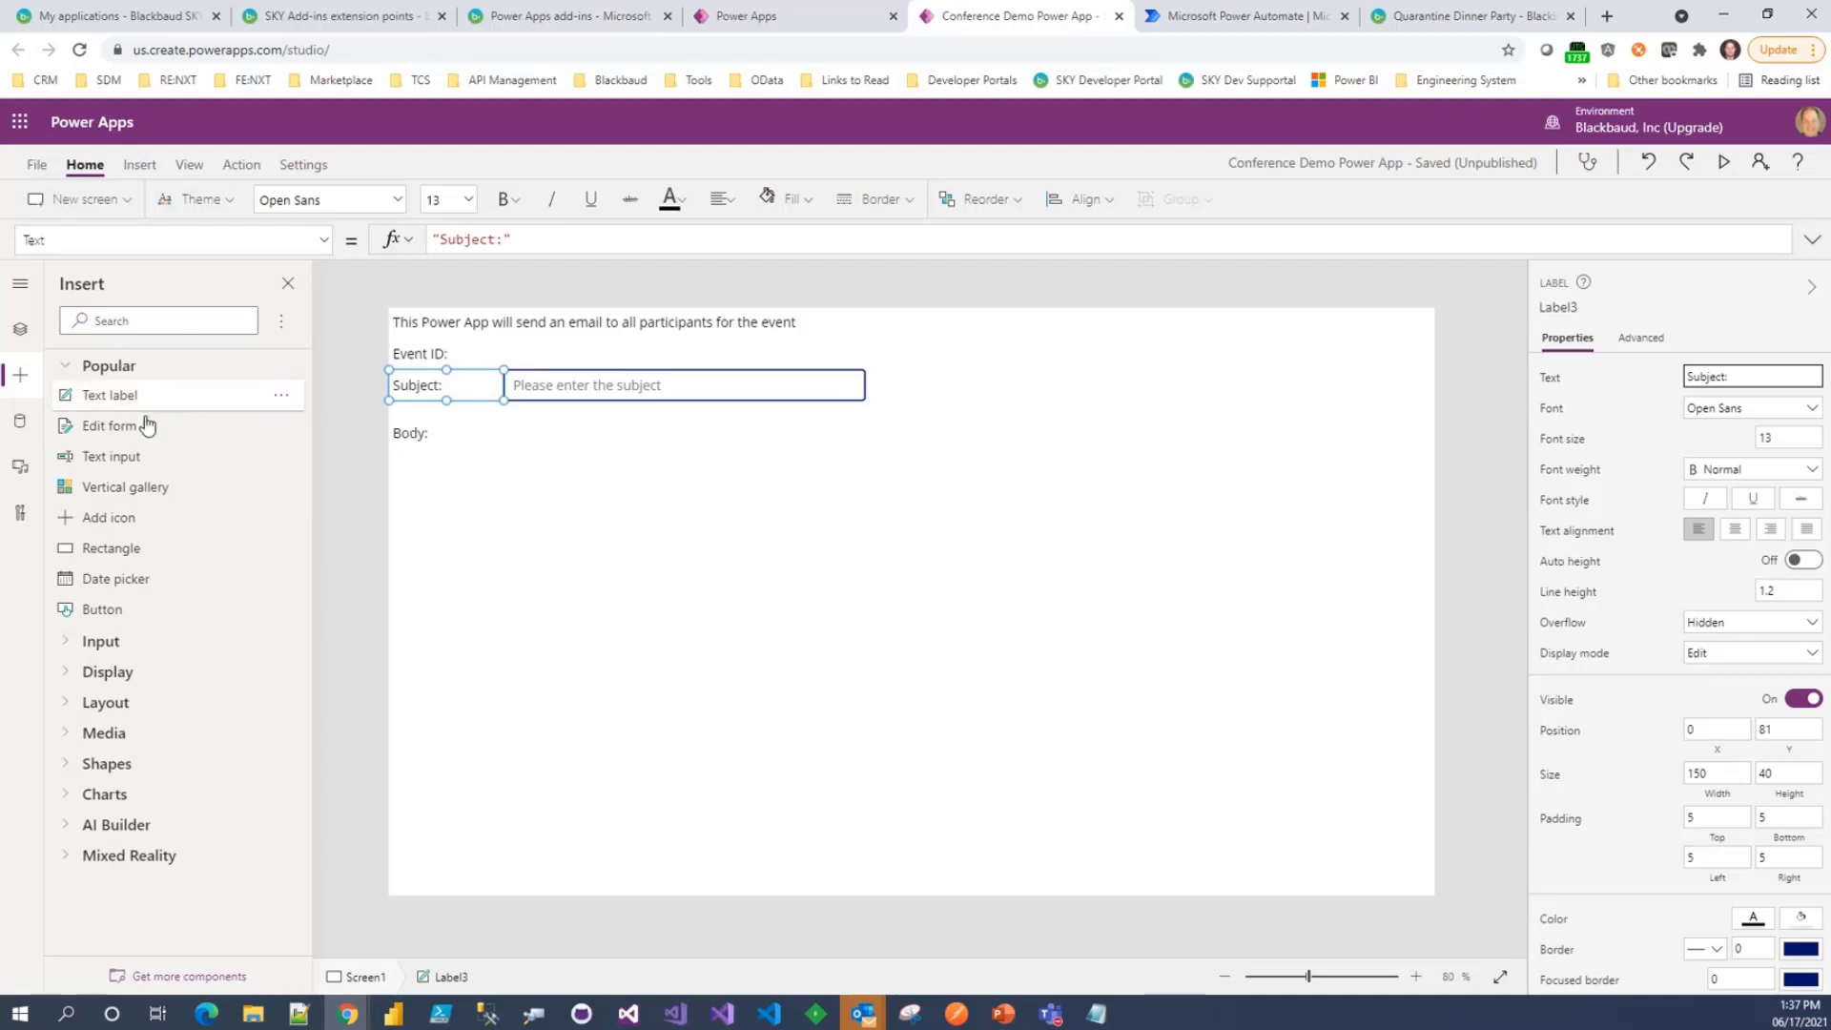
- Insert a rich text editor beside the Body label at X 150, Y 143
{"action": "left_click", "coordinate": [66, 370]}
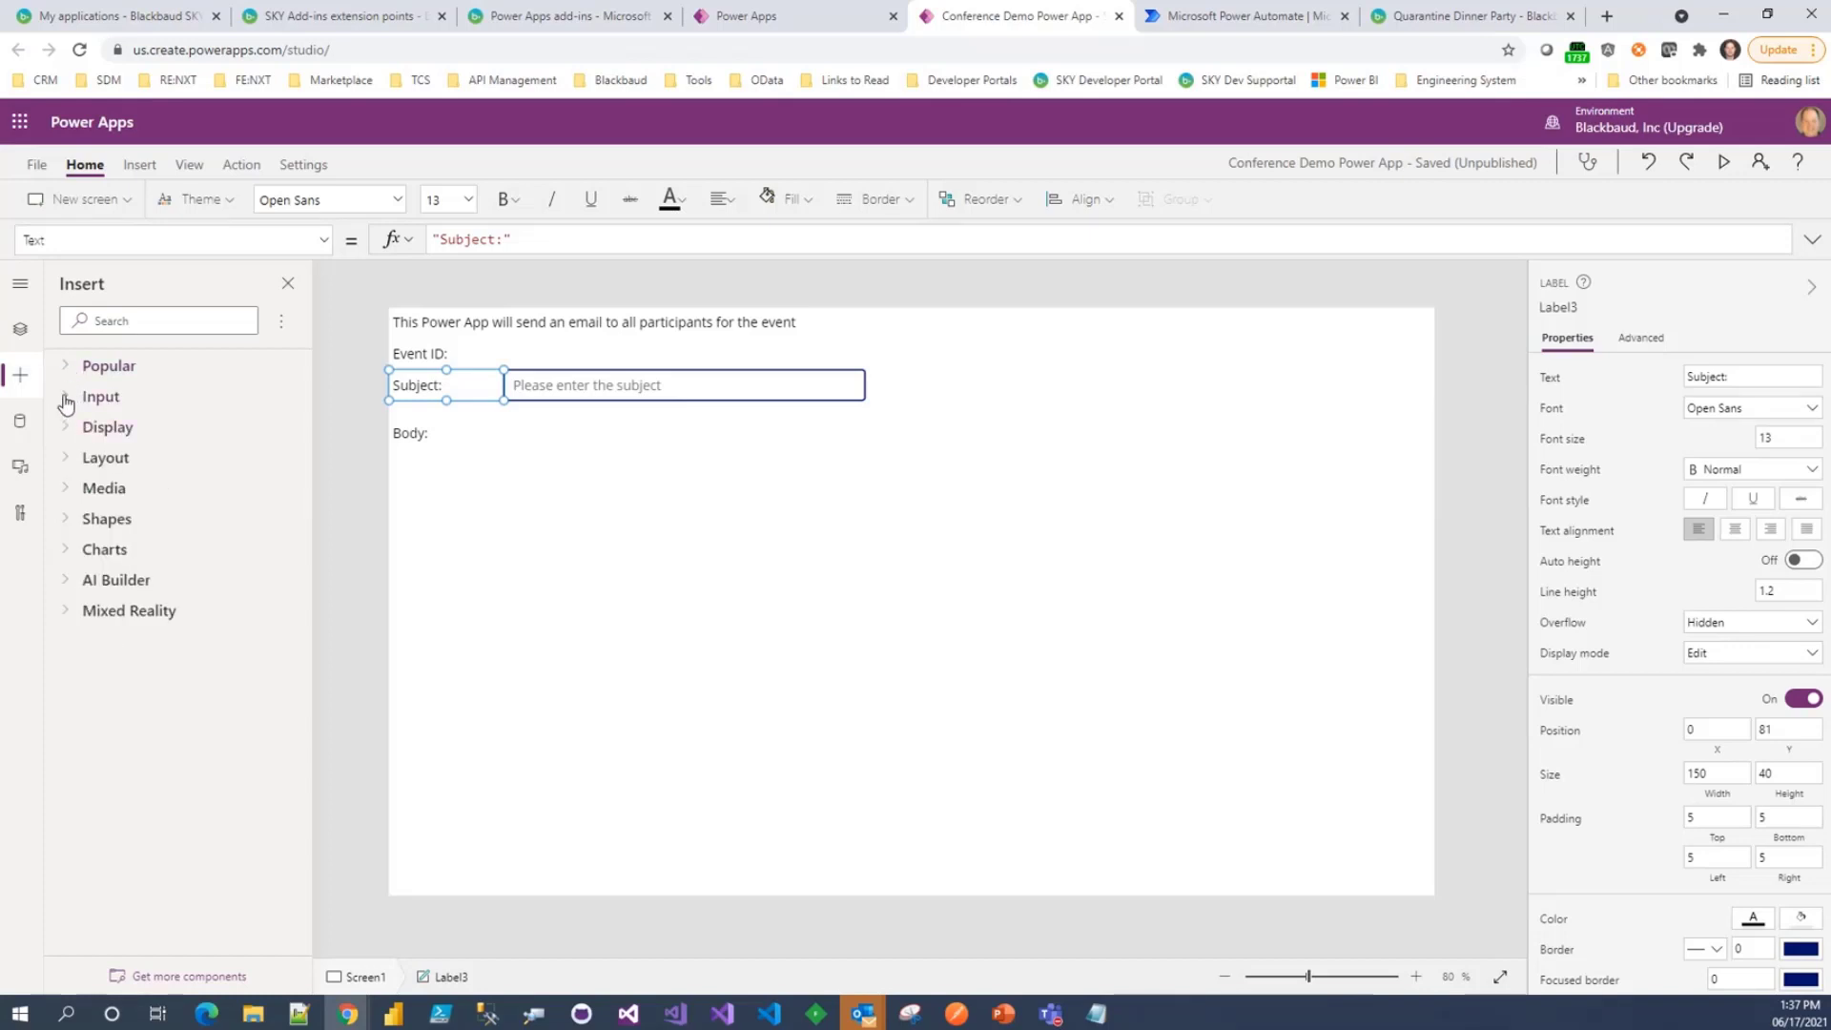
{"action": "left_click", "coordinate": [66, 401]}
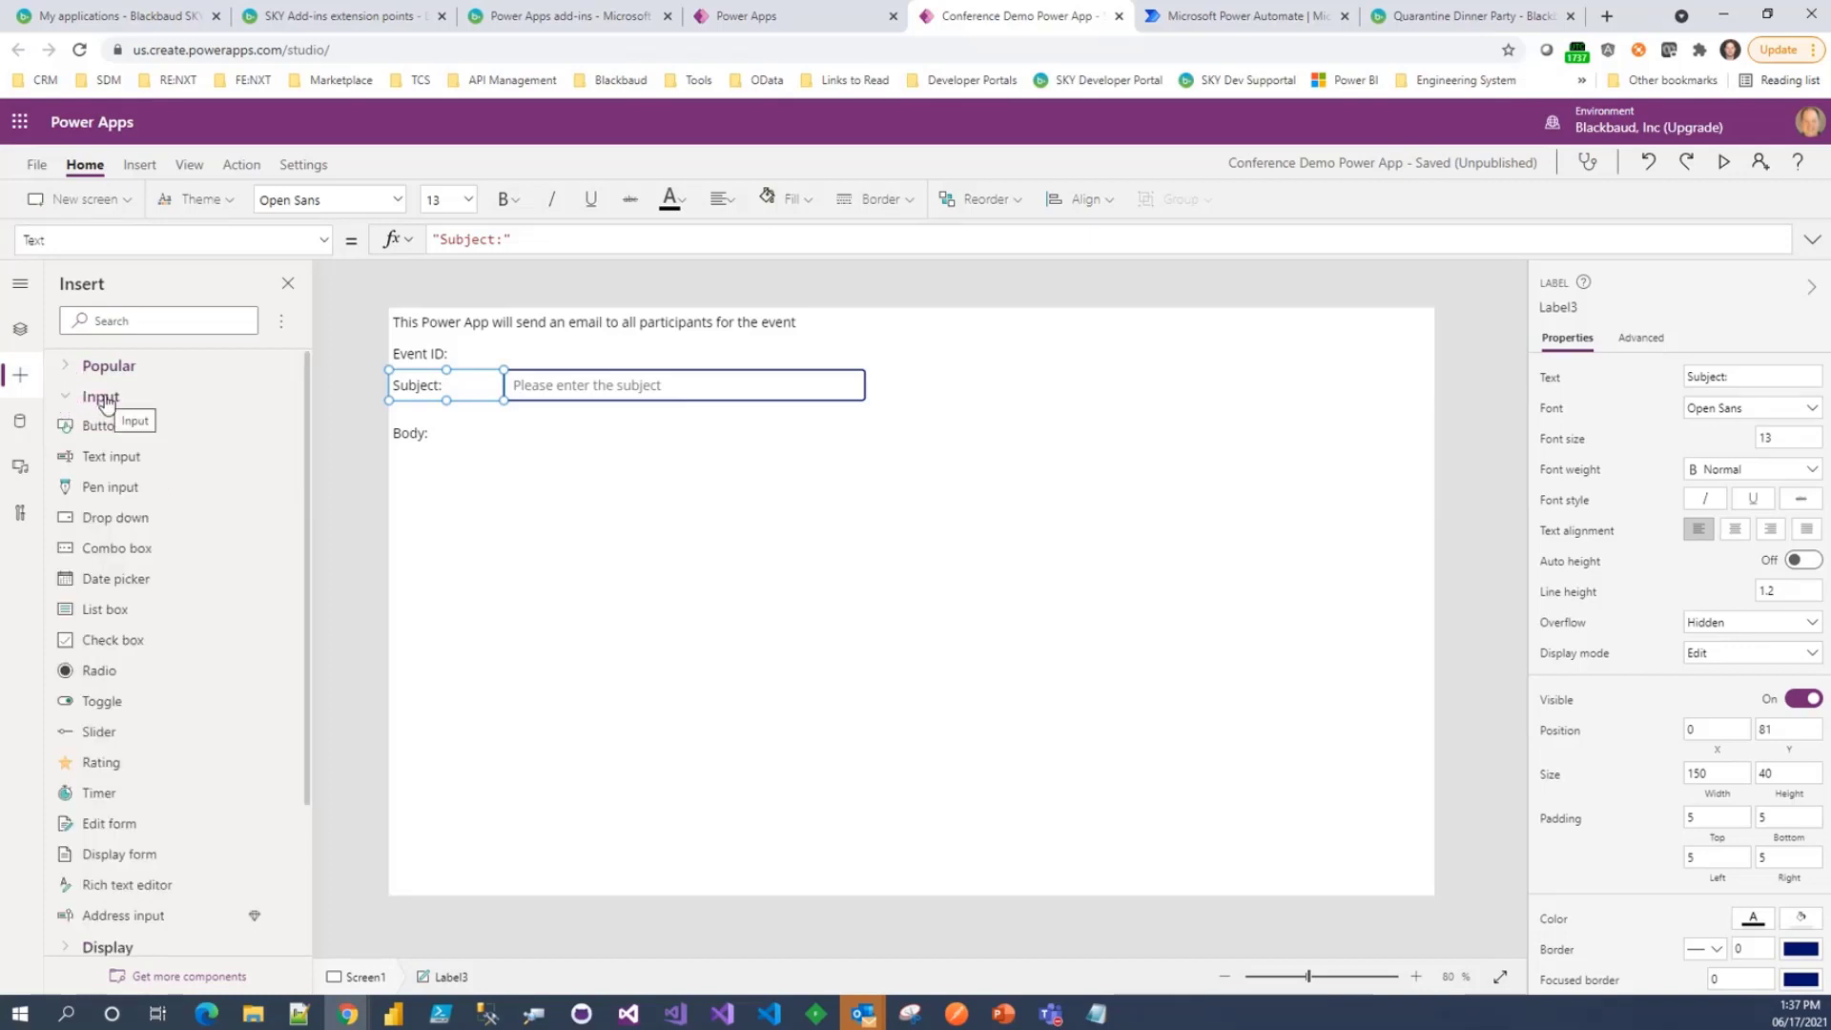
{"action": "scroll", "coordinate": [136, 488], "scroll_direction": "down", "scroll_amount": 4}
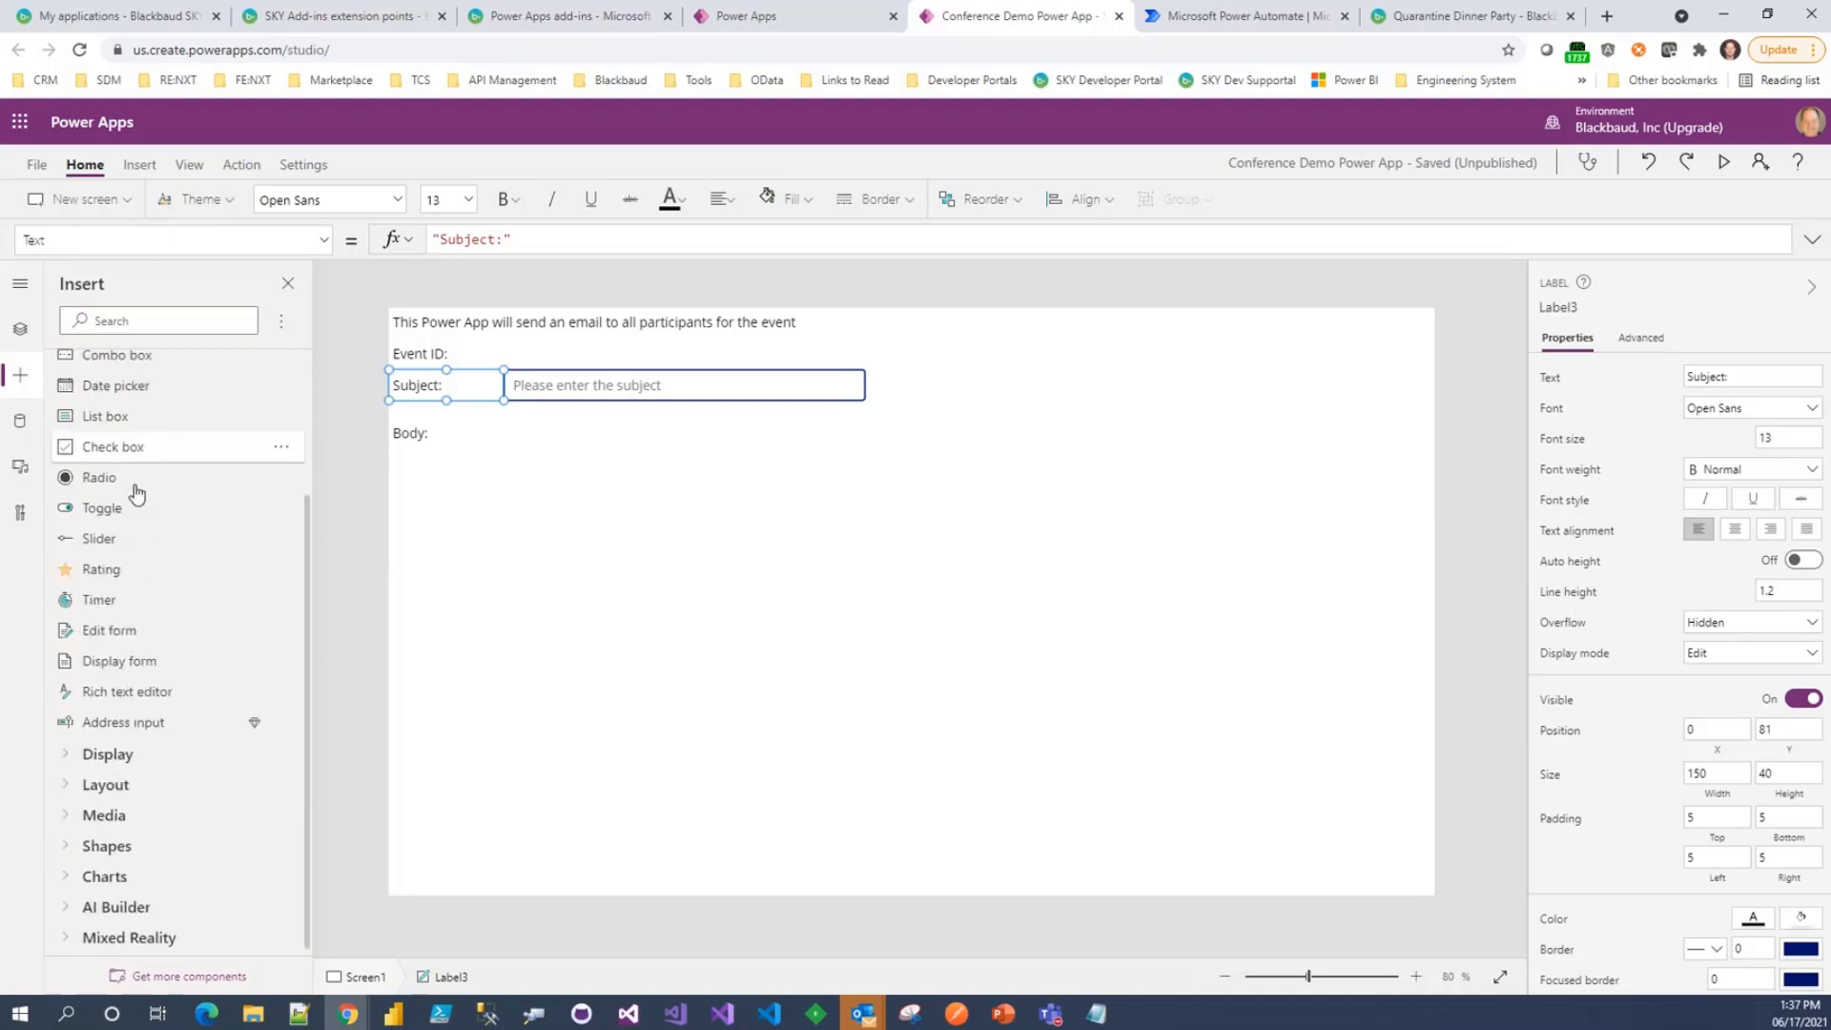
{"action": "left_click", "coordinate": [123, 689]}
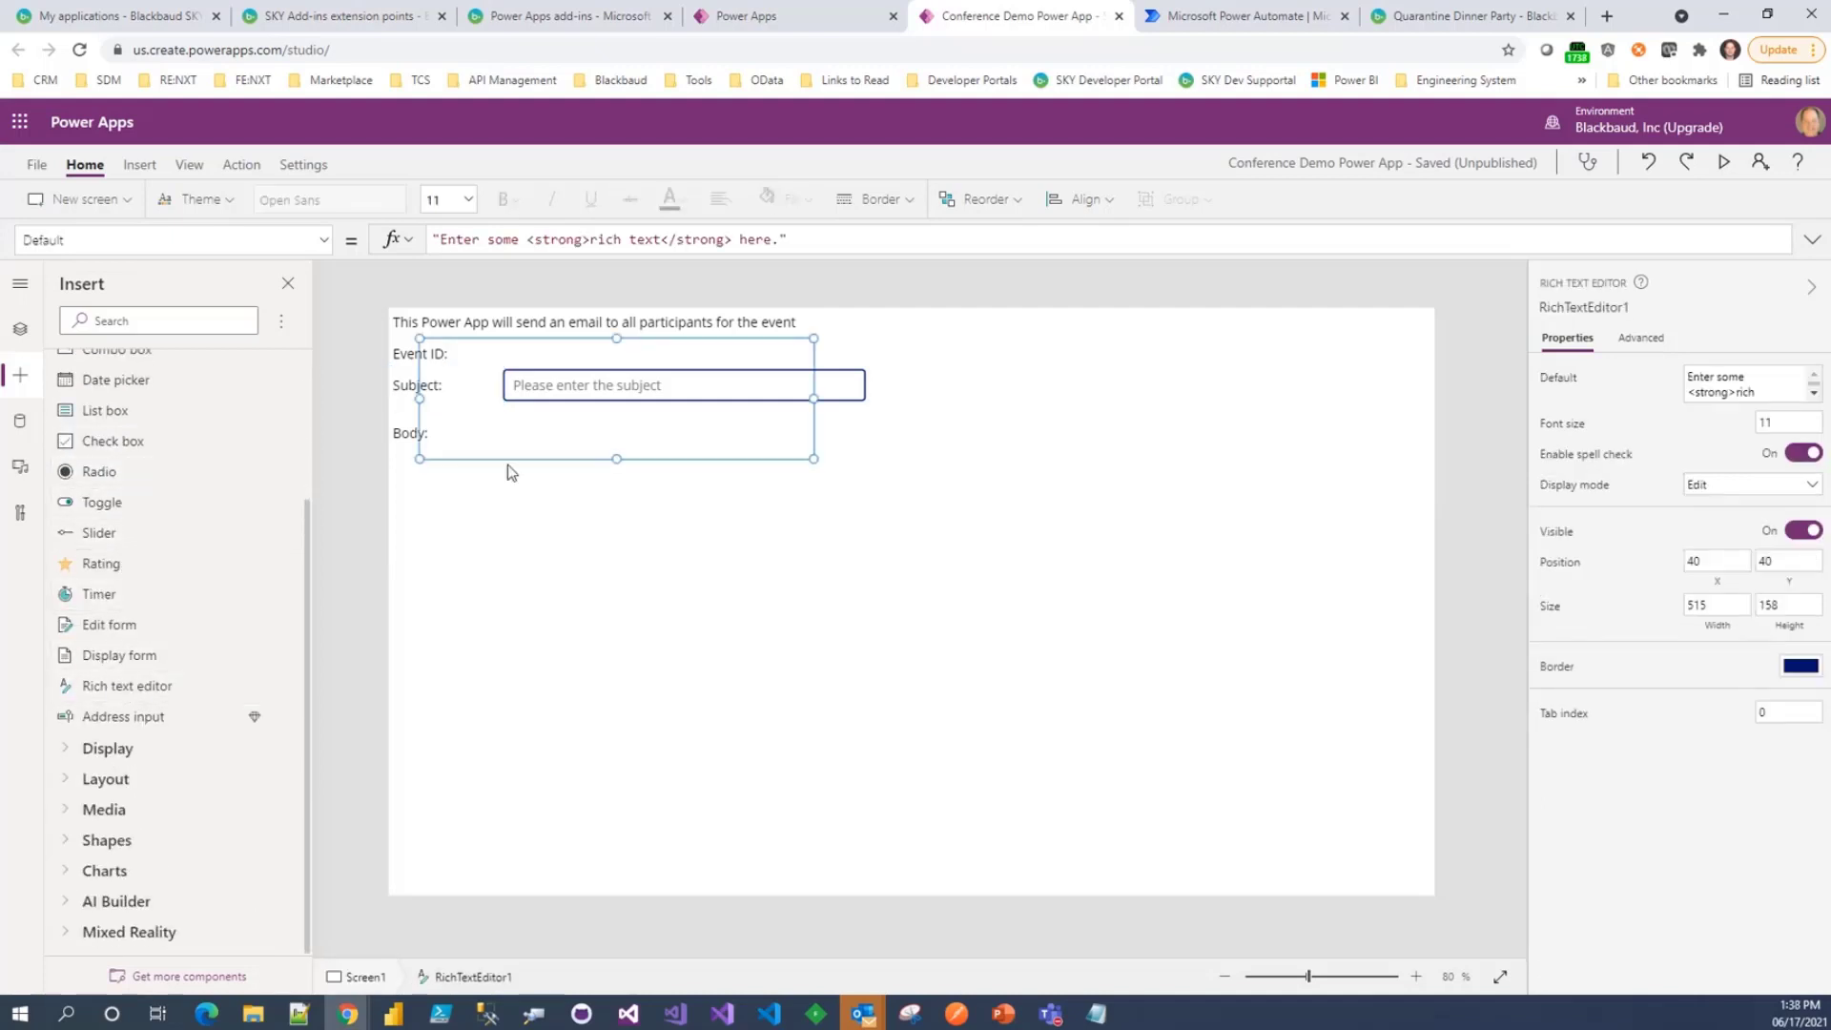
{"action": "left_click_drag", "start_coordinate": [674, 438], "coordinate": [756, 519]}
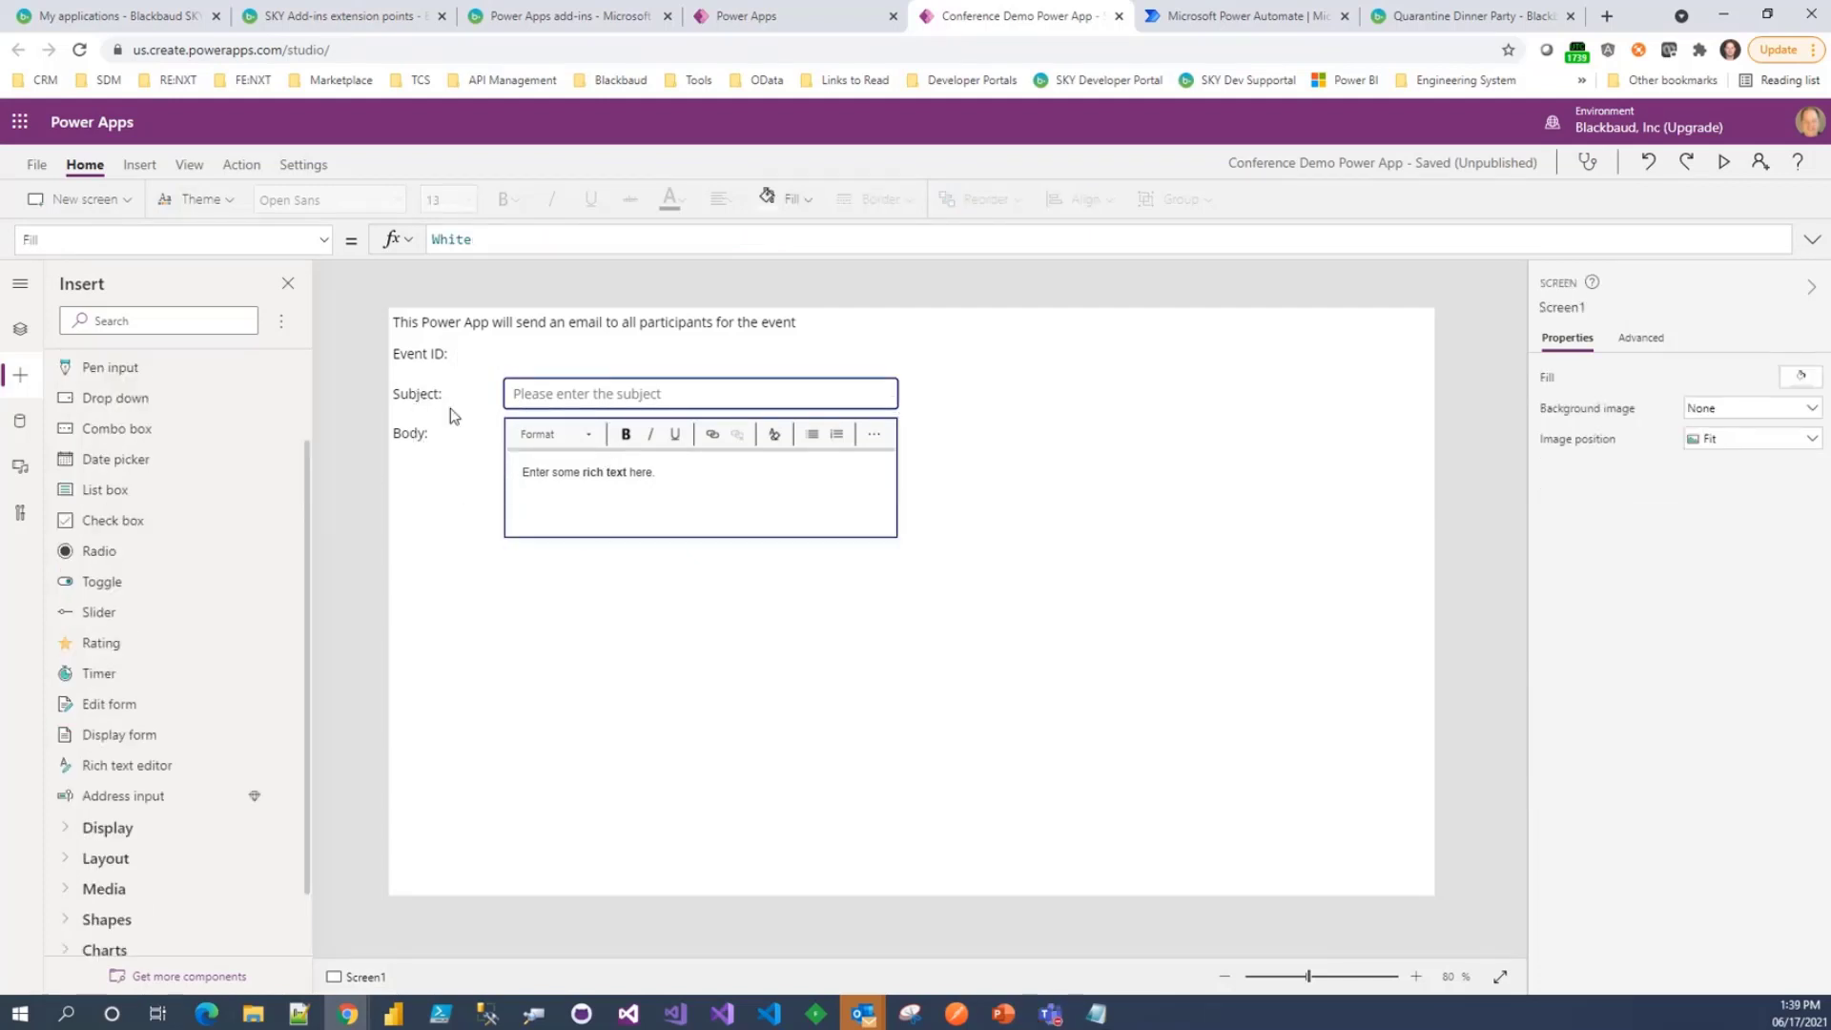
- Clear the rich text editor's default value
{"action": "left_click", "coordinate": [629, 495]}
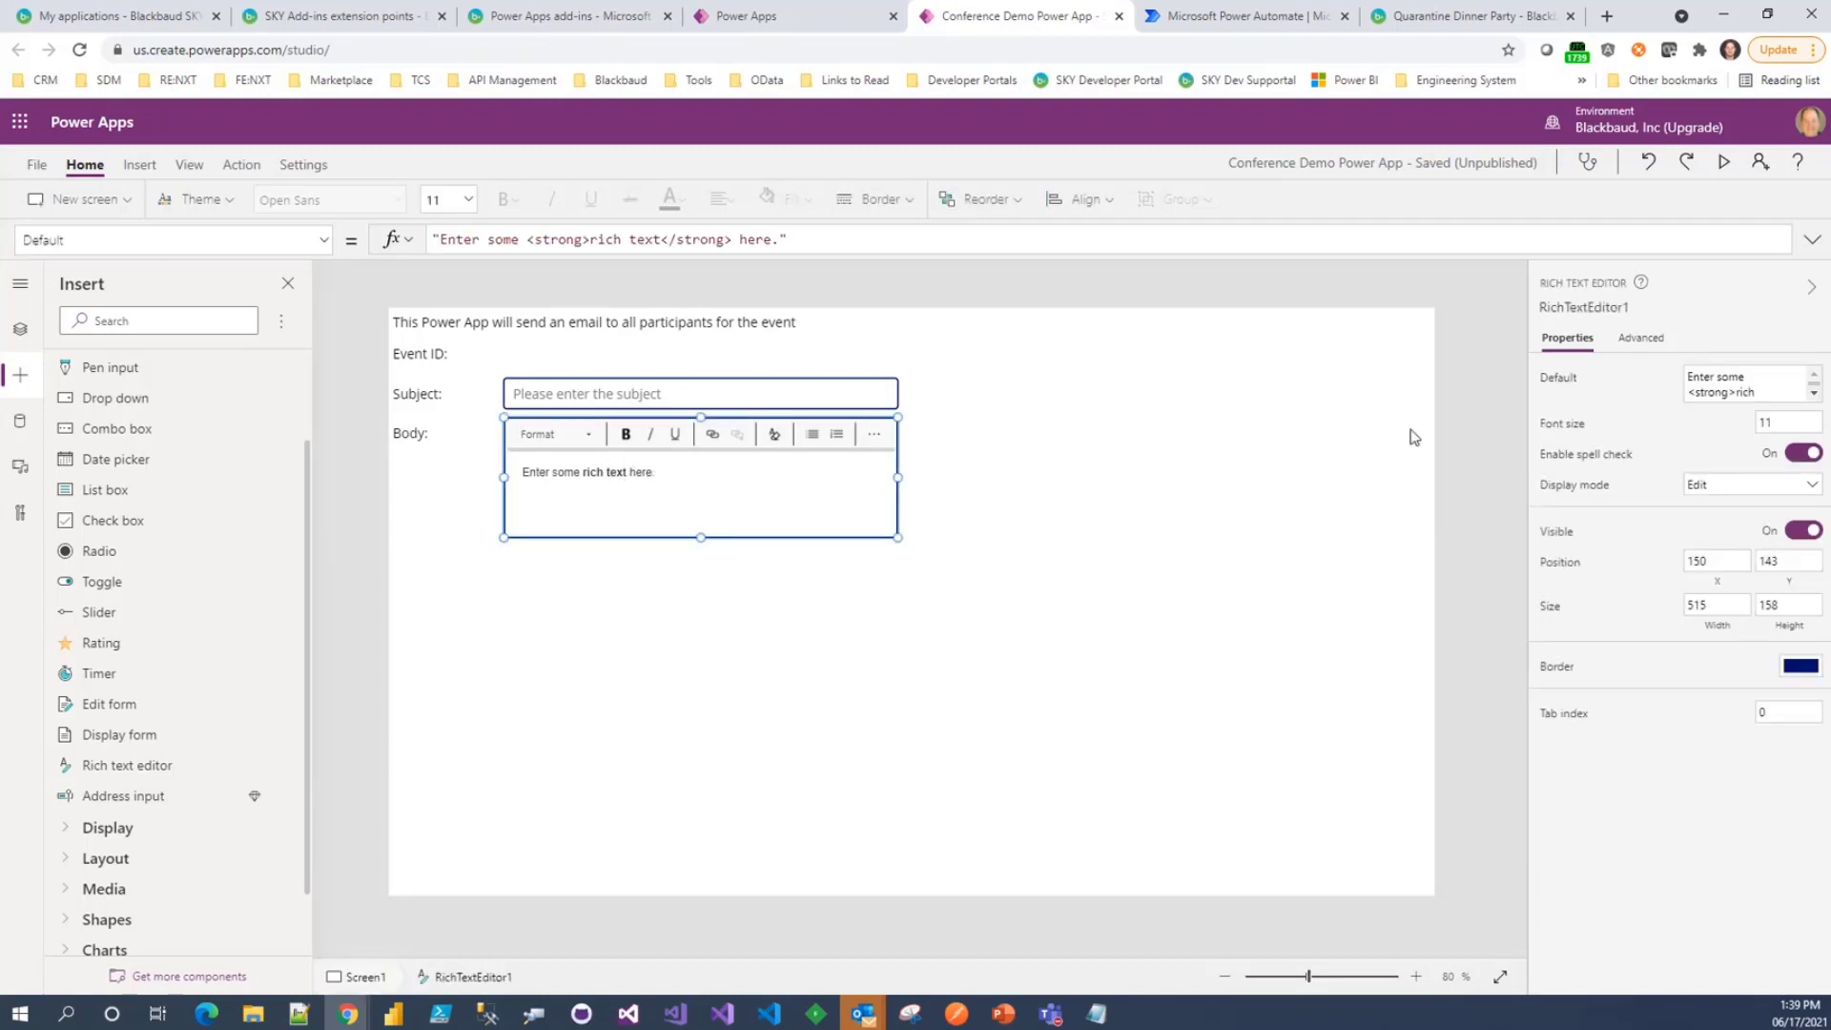
{"action": "left_click", "coordinate": [1772, 382]}
{"action": "key", "text": "ctrl+a"}
{"action": "key", "text": "BackSpace"}
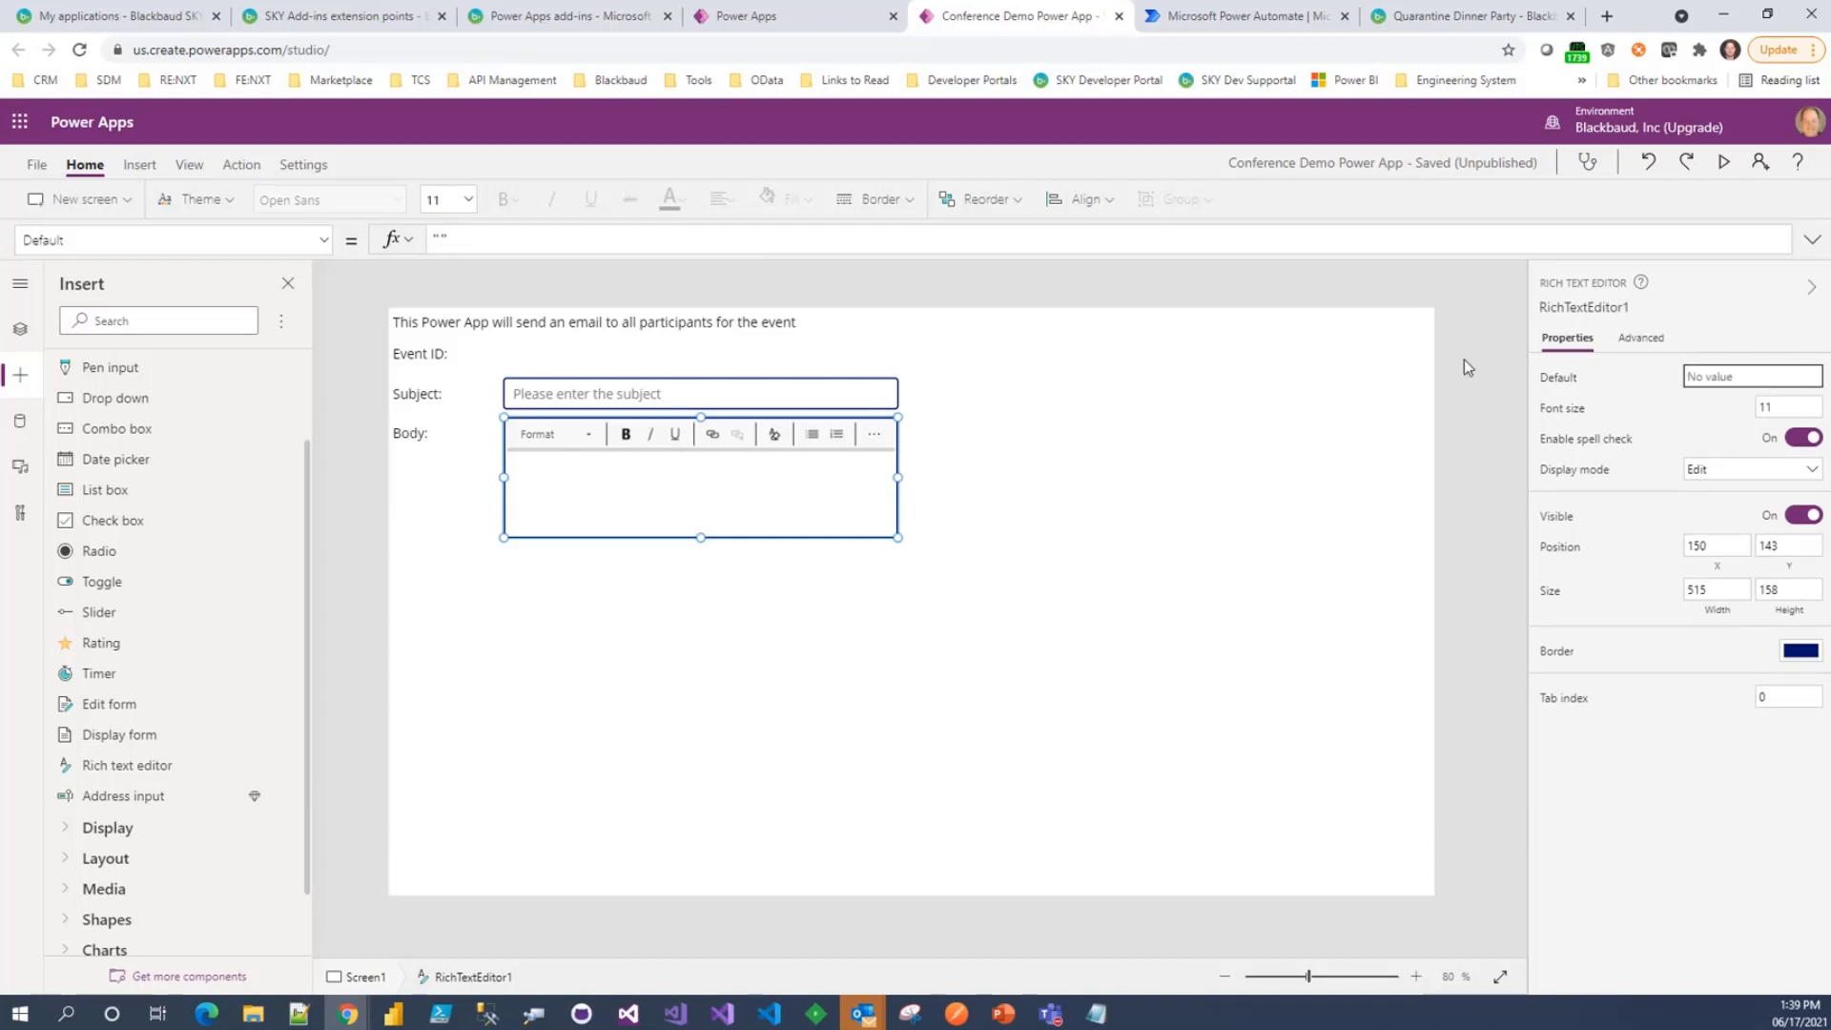
- Rename the rich text editor control to rtbBody
{"action": "left_click", "coordinate": [1634, 304]}
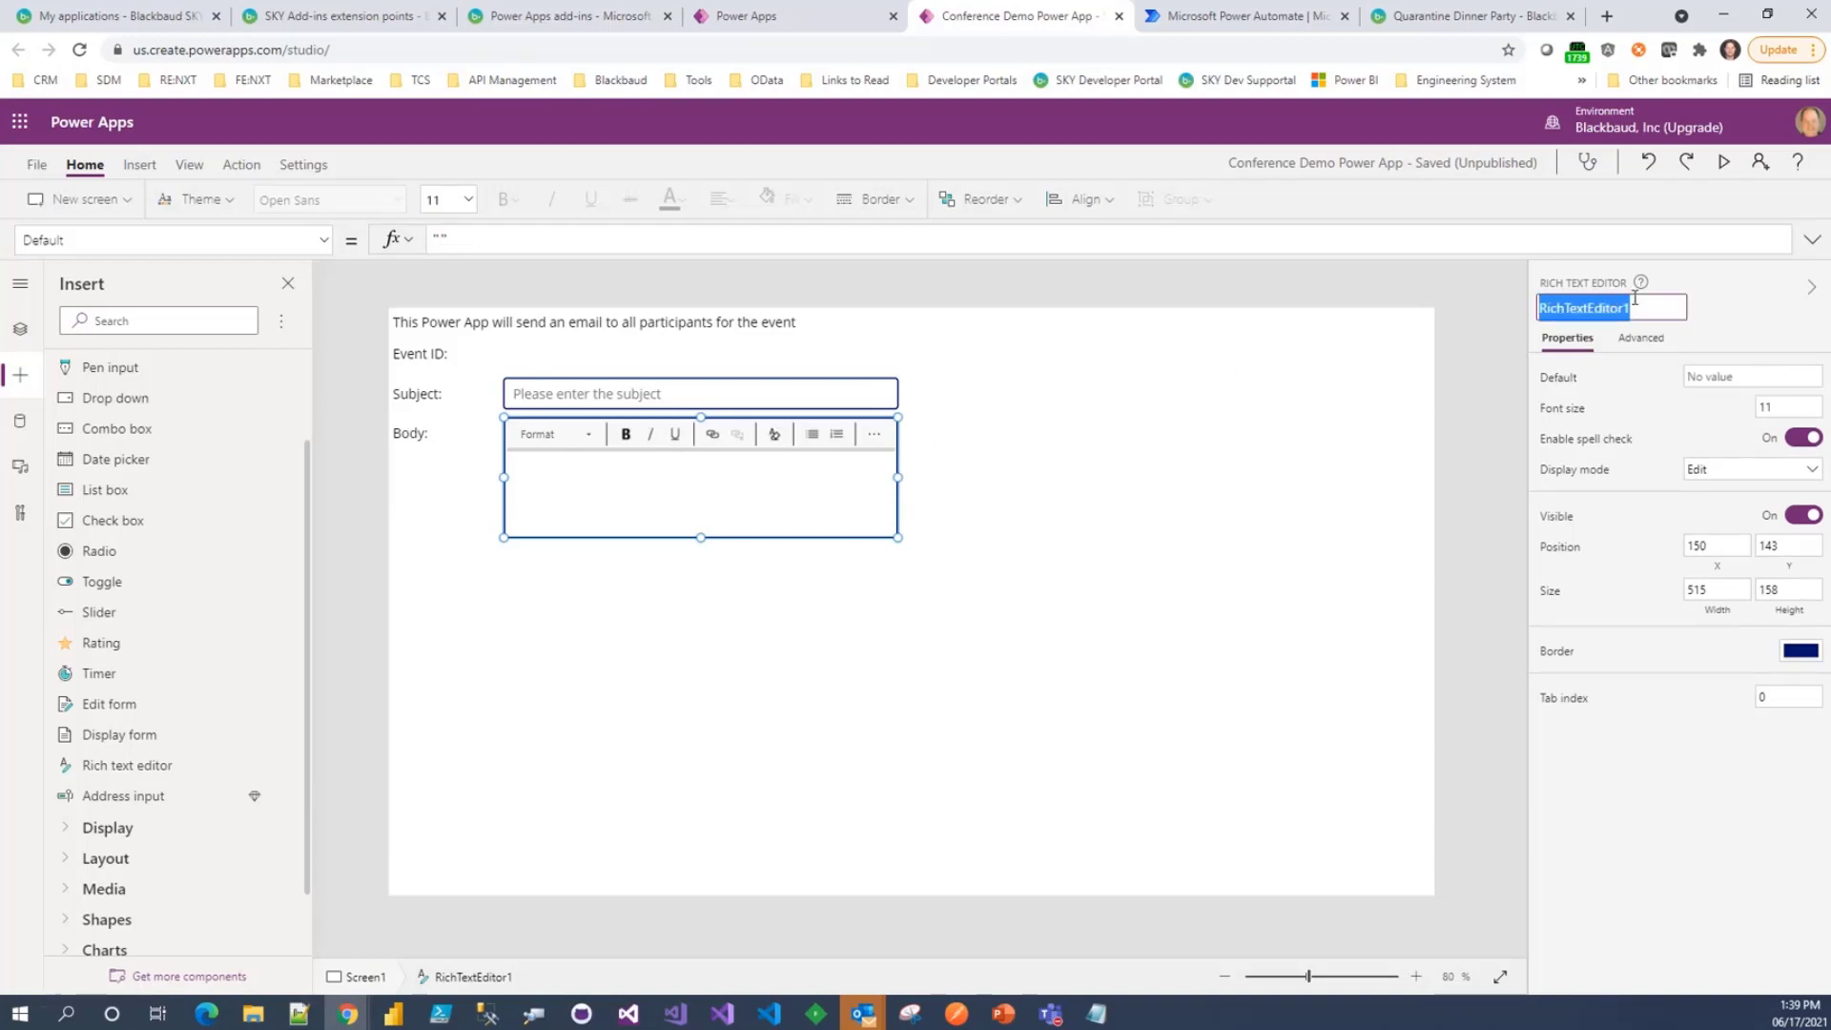
{"action": "type", "text": "rtb"}
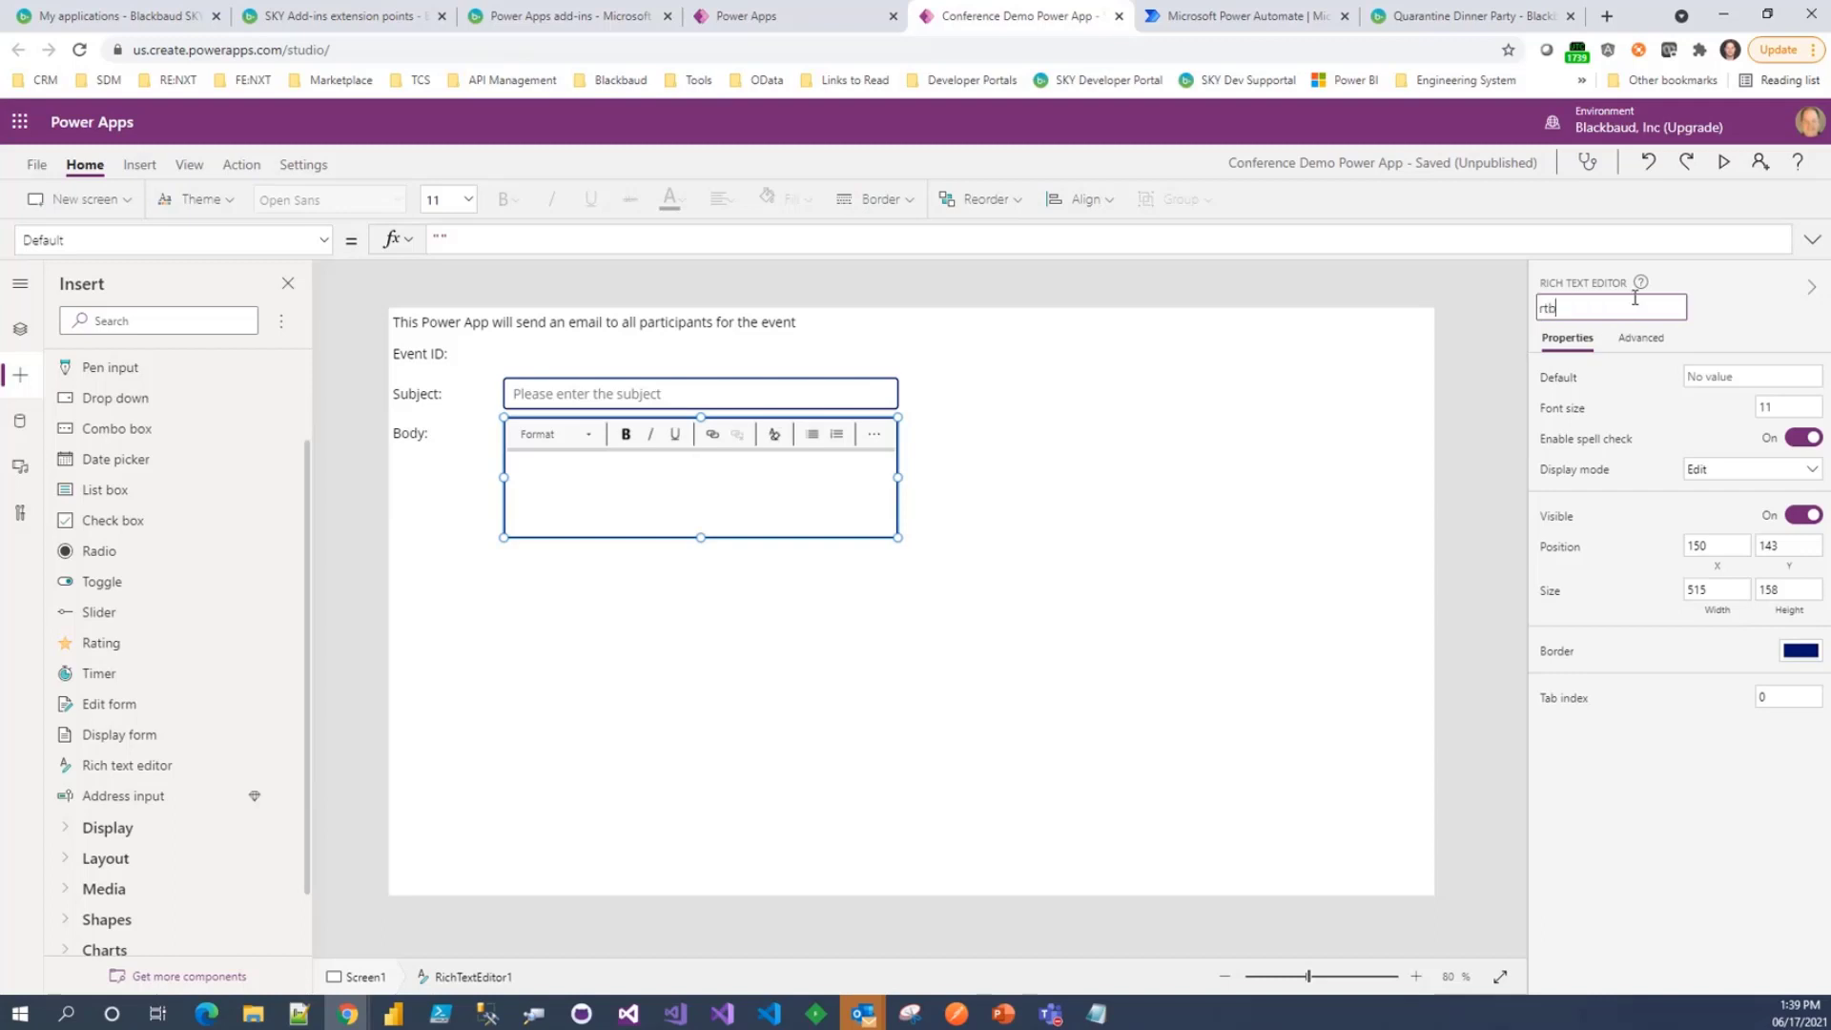
{"action": "type", "text": "BOdy"}
{"action": "key", "text": "Return"}
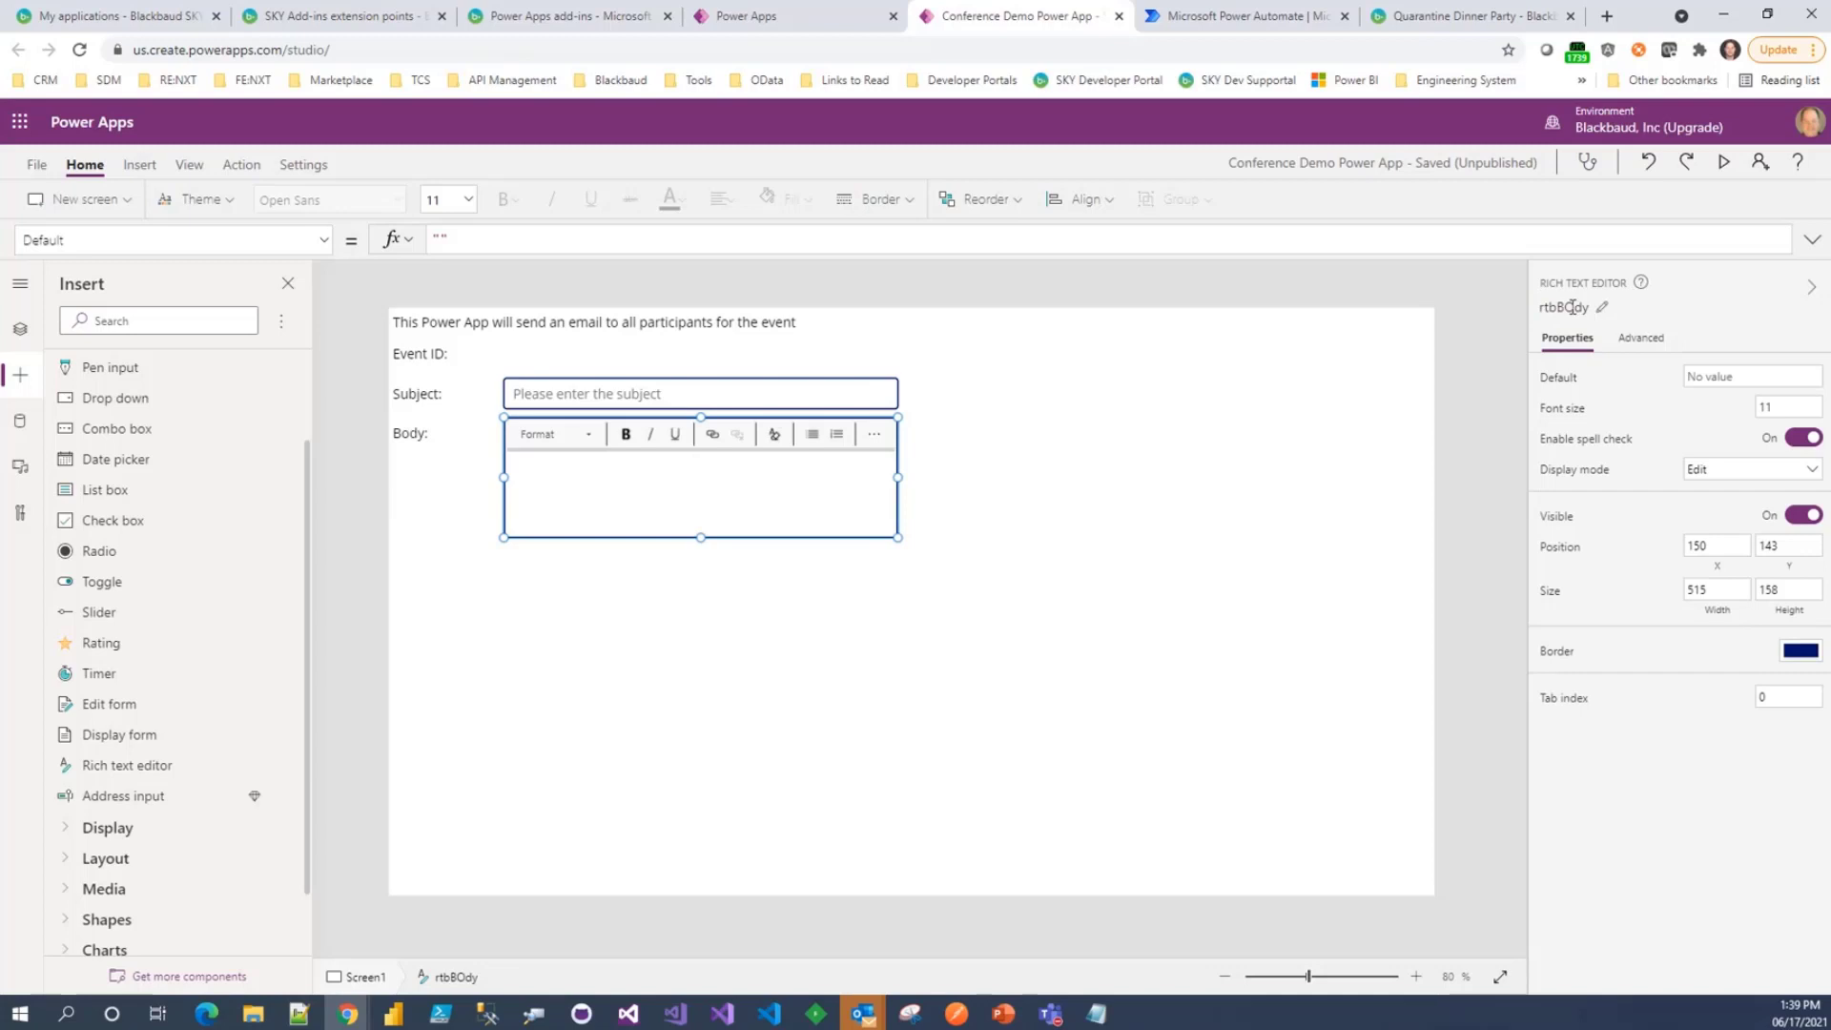
{"action": "left_click", "coordinate": [1571, 307]}
{"action": "left_click", "coordinate": [1595, 307]}
{"action": "key", "text": "Left"}
{"action": "key", "text": "Left"}
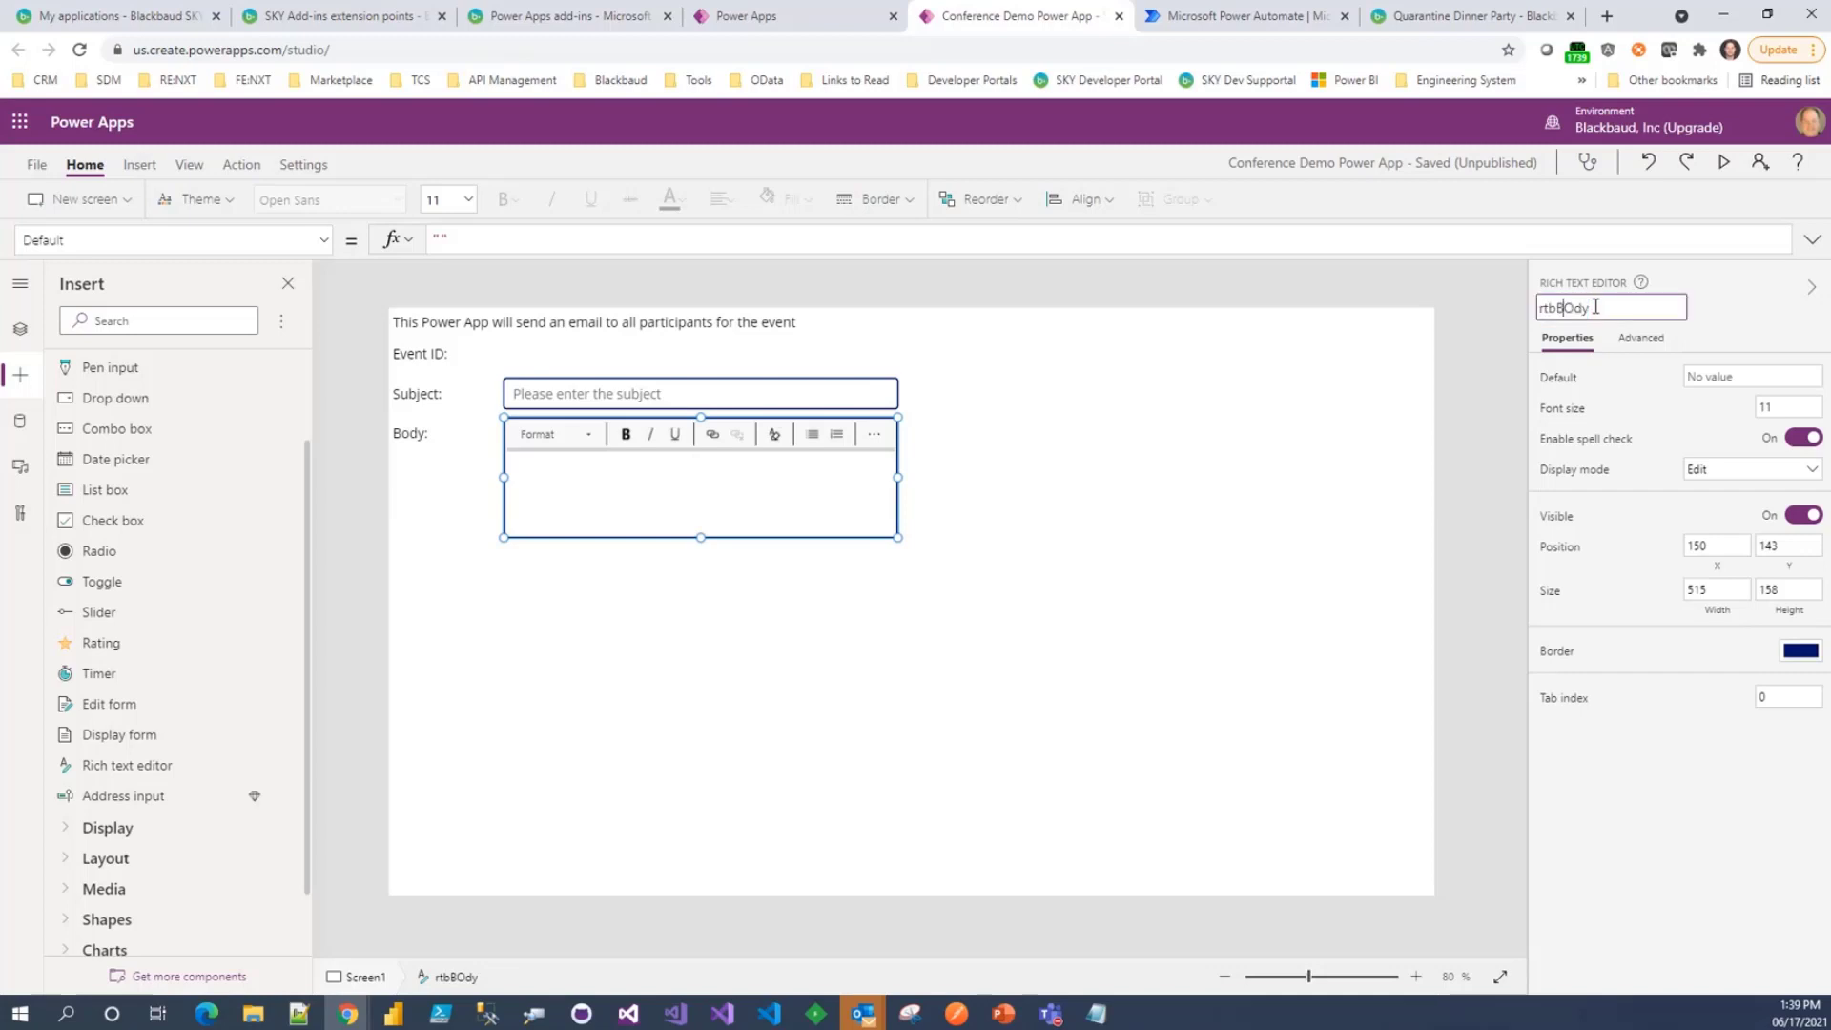
{"action": "key", "text": "BackSpace"}
{"action": "type", "text": "o"}
{"action": "key", "text": "Return"}
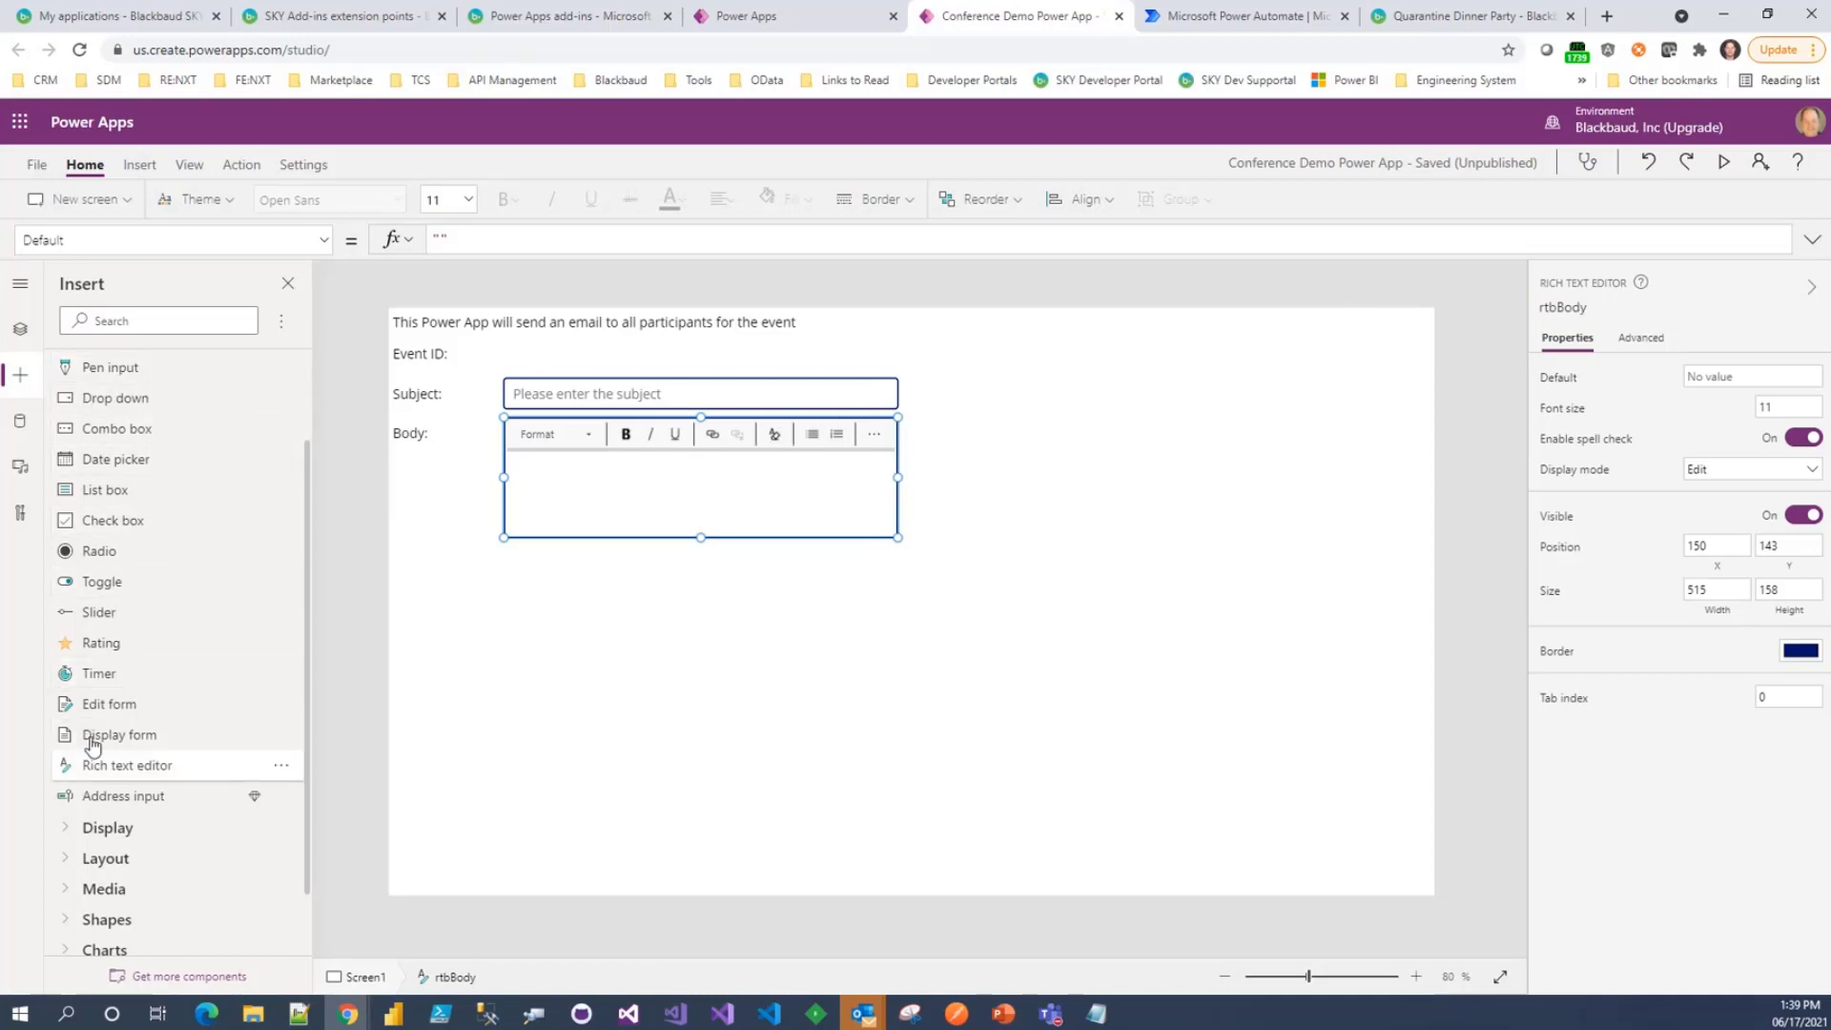
- Add a button below the rich text editor at X 505, Y 312 and set its text to "Send"
{"action": "scroll", "coordinate": [111, 641], "scroll_direction": "up", "scroll_amount": 1}
{"action": "scroll", "coordinate": [112, 642], "scroll_direction": "up", "scroll_amount": 1}
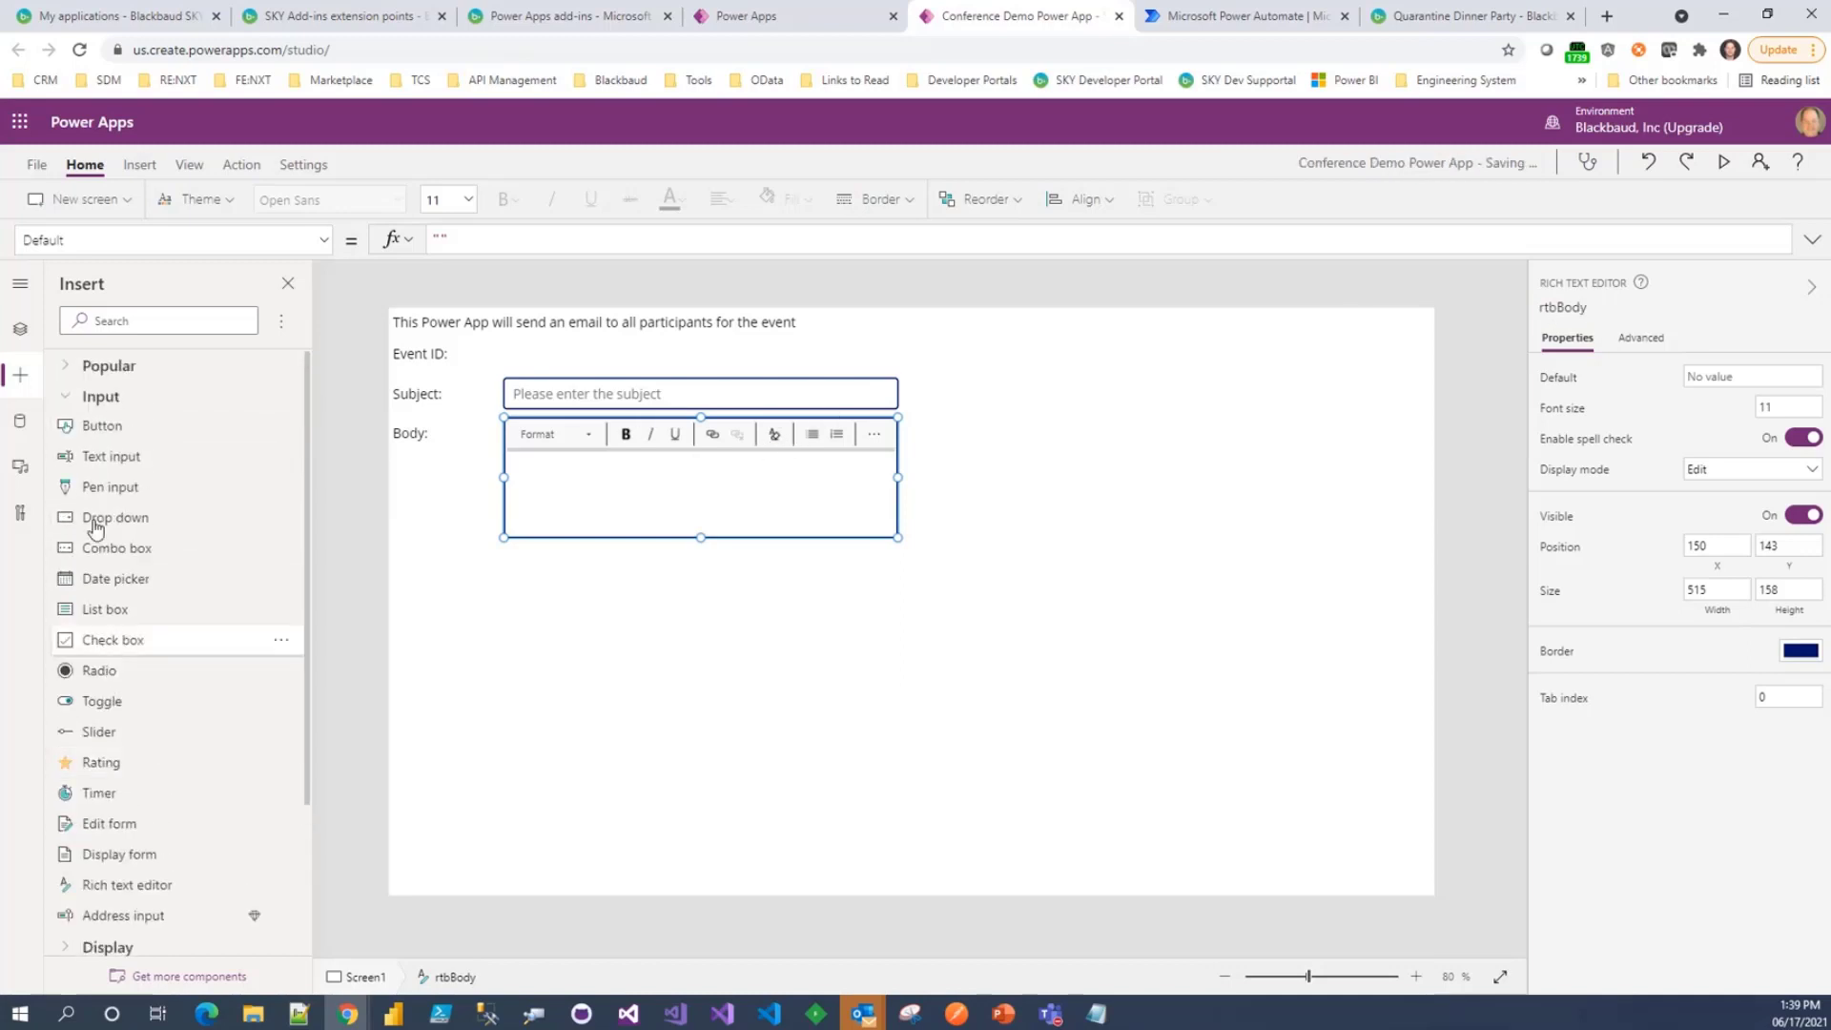
{"action": "left_click", "coordinate": [69, 389]}
{"action": "left_click", "coordinate": [76, 366]}
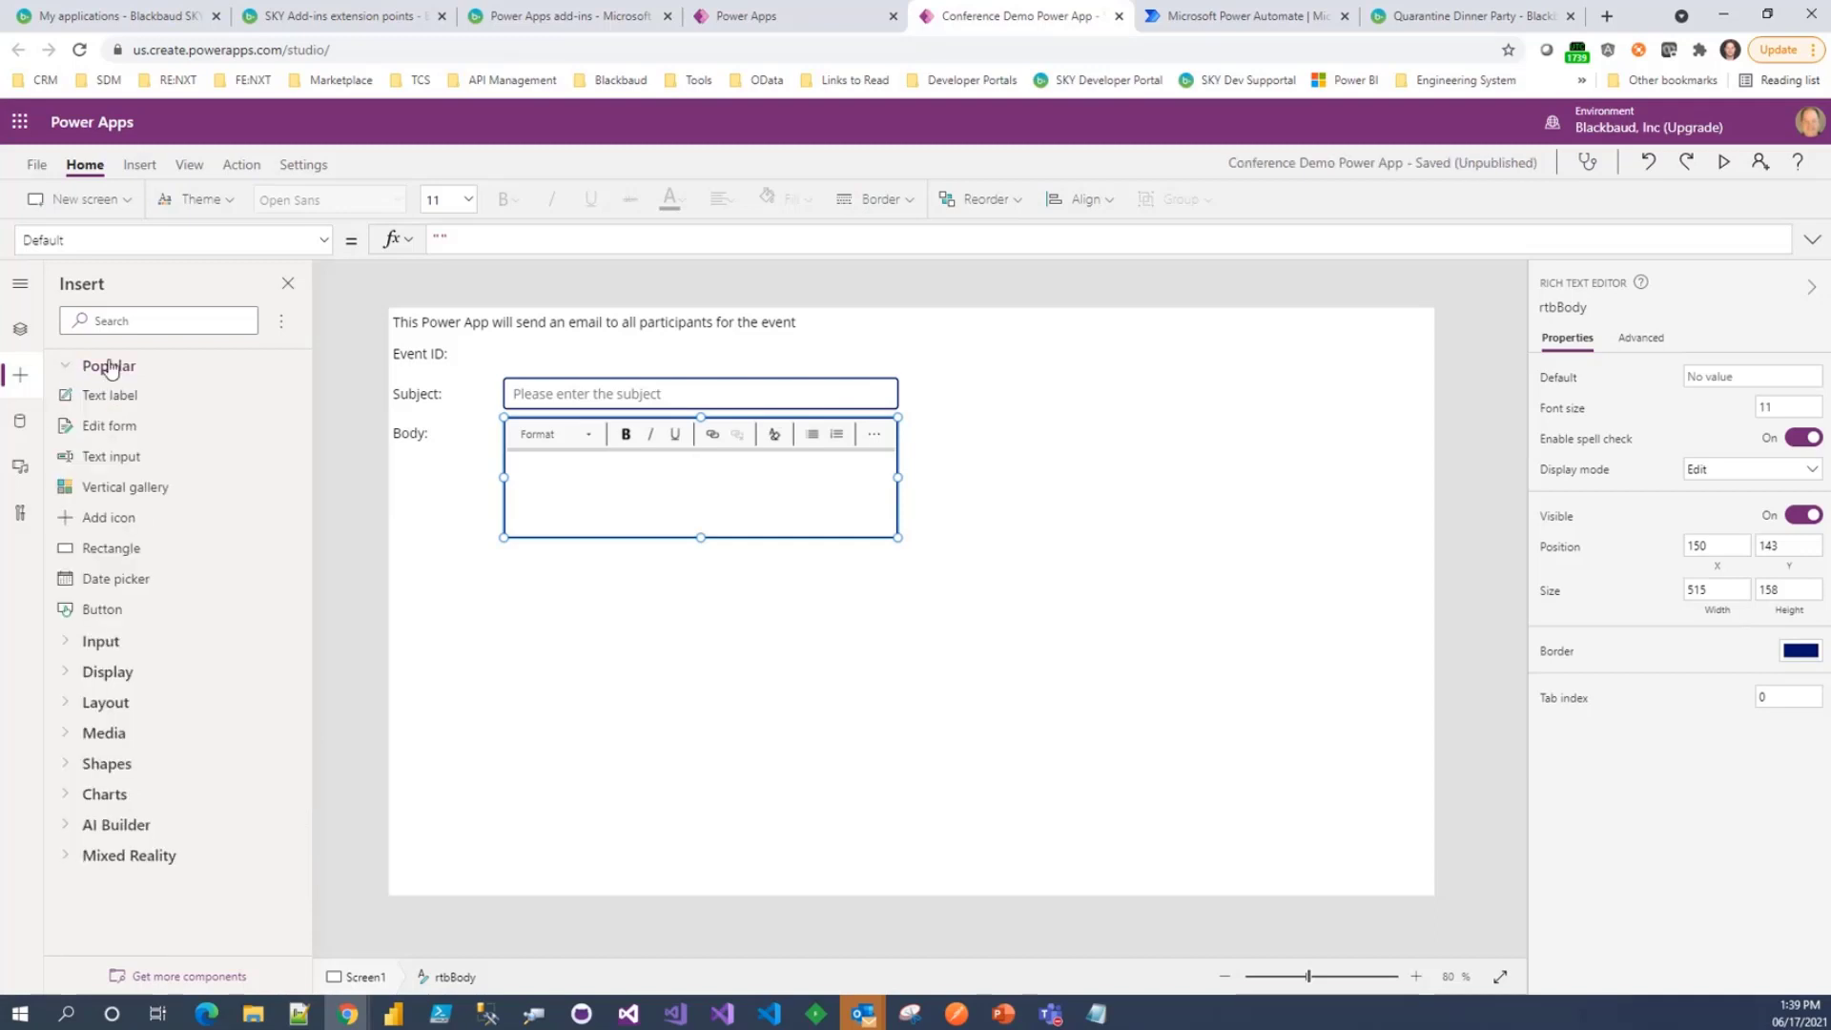
{"action": "left_click_drag", "start_coordinate": [103, 618], "coordinate": [775, 562]}
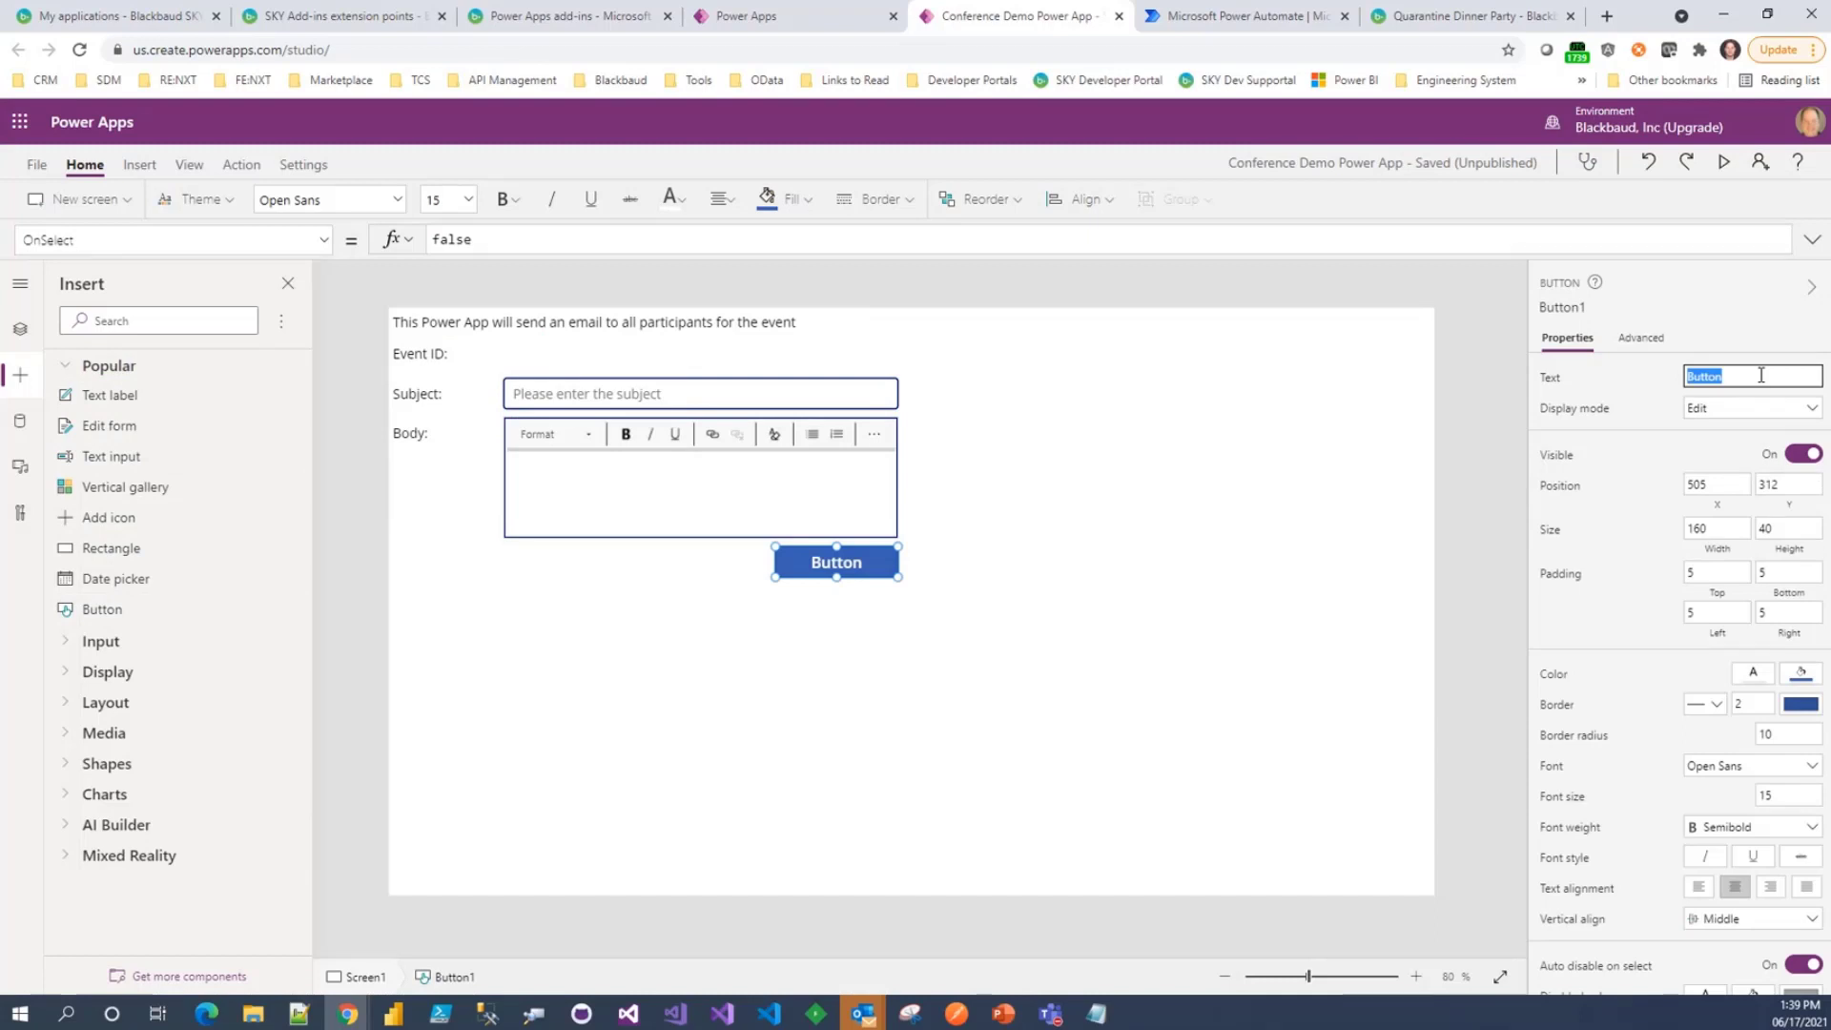
{"action": "type", "text": "SEnd"}
{"action": "key", "text": "BackSpace"}
{"action": "key", "text": "BackSpace"}
{"action": "key", "text": "BackSpace"}
{"action": "type", "text": "end"}
- Rename the Send button control to btnSend
{"action": "left_click", "coordinate": [1563, 298]}
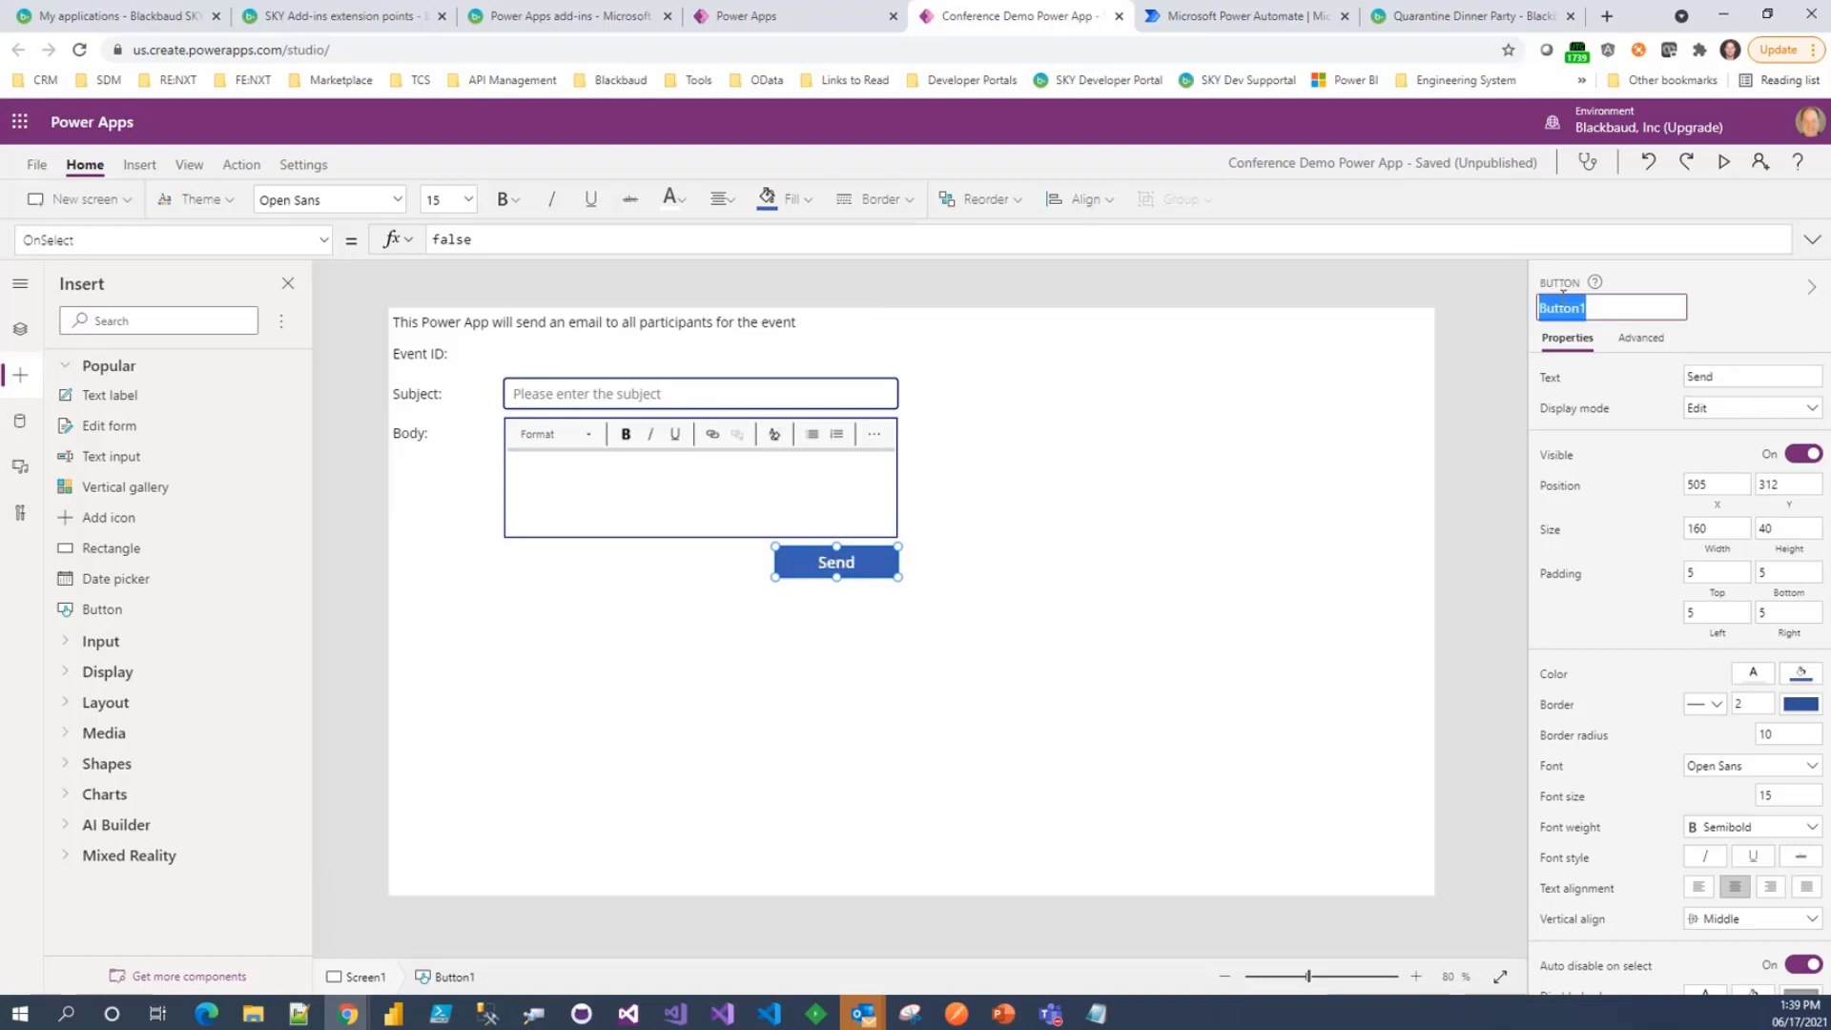
{"action": "type", "text": "btnSend"}
{"action": "key", "text": "Return"}
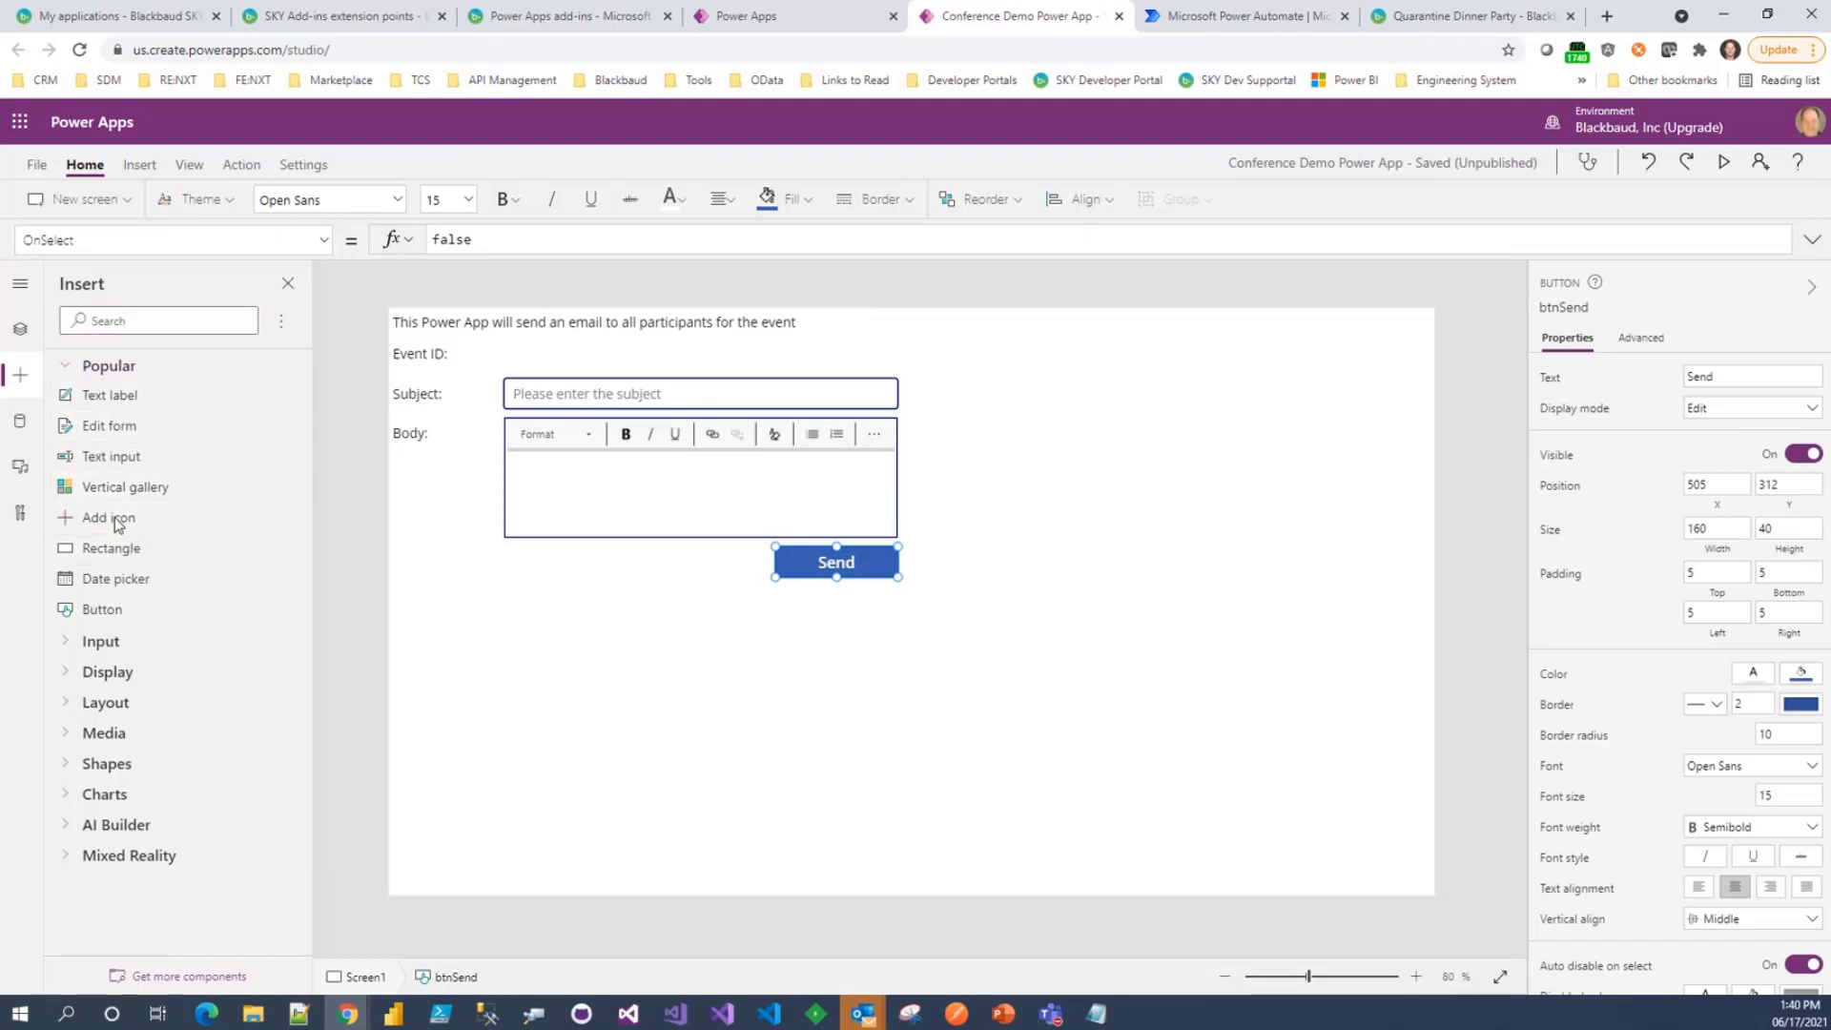
- Add an icon beside the Send button at X 404, Y 324 and change it to the Send icon
{"action": "left_click_drag", "start_coordinate": [115, 520], "coordinate": [728, 571]}
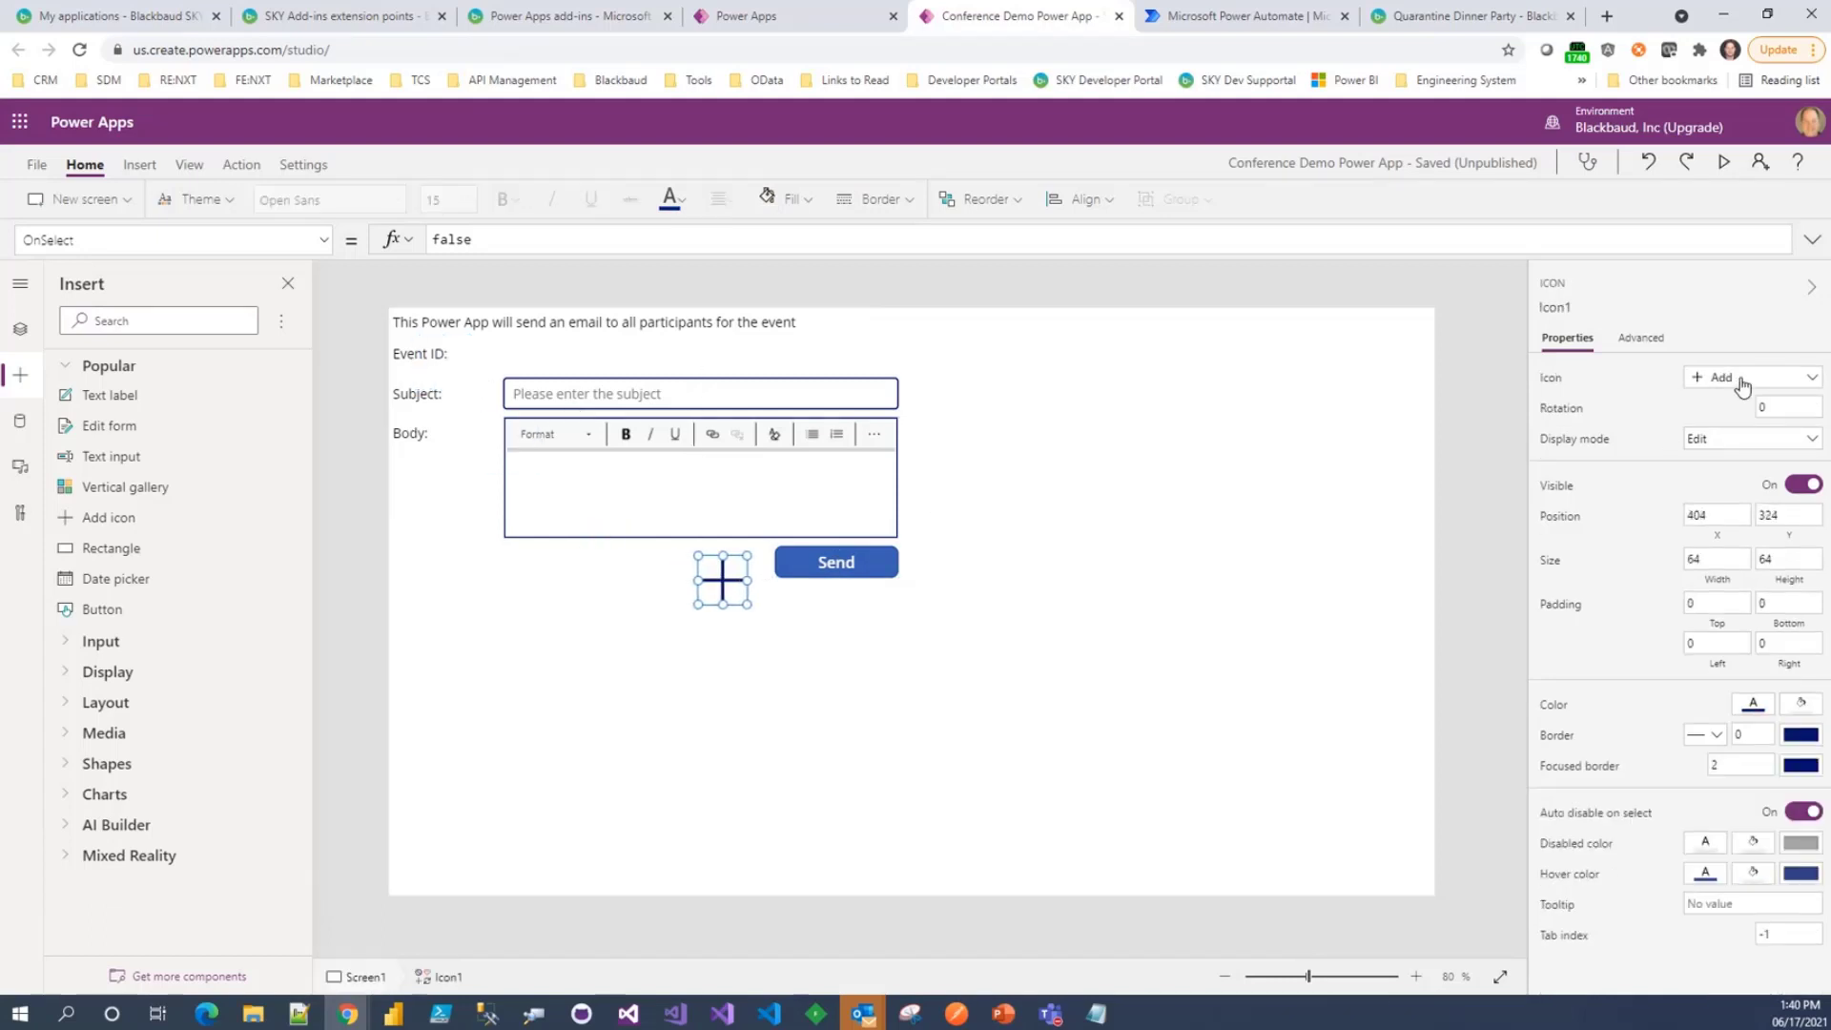
{"action": "left_click", "coordinate": [1744, 386]}
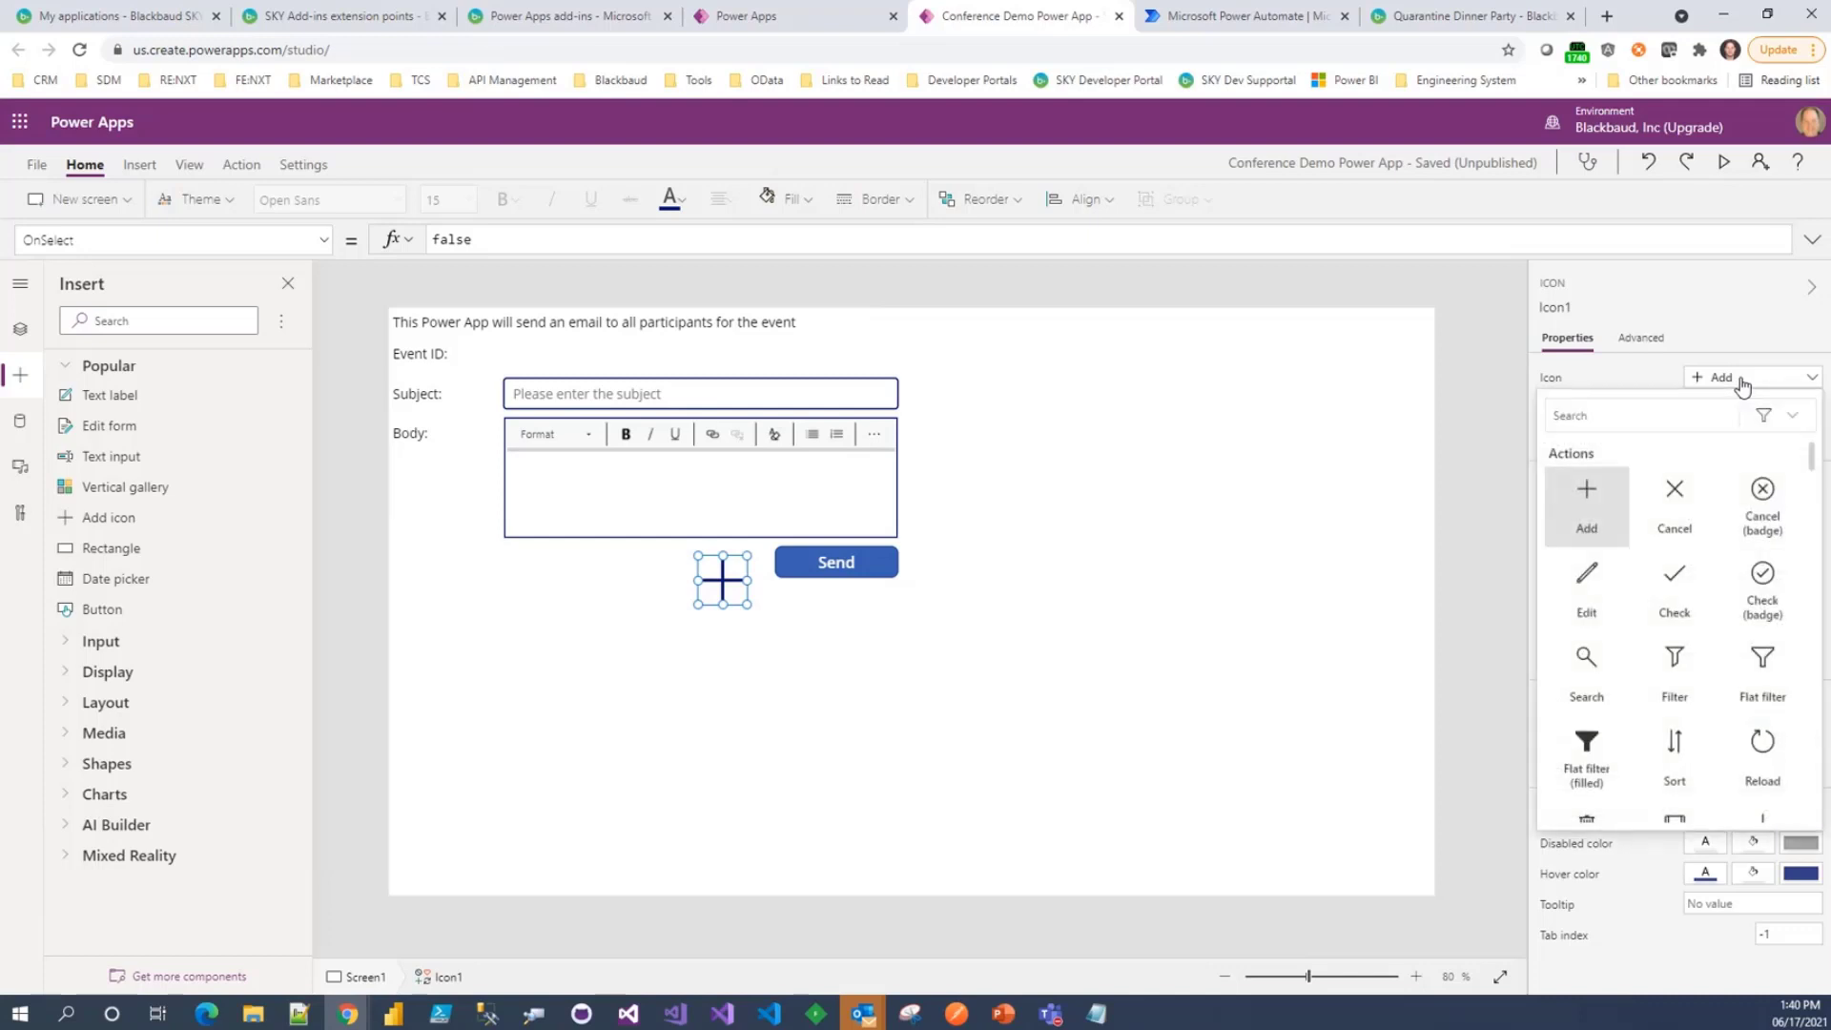
{"action": "left_click", "coordinate": [1743, 386]}
{"action": "left_click", "coordinate": [1743, 385]}
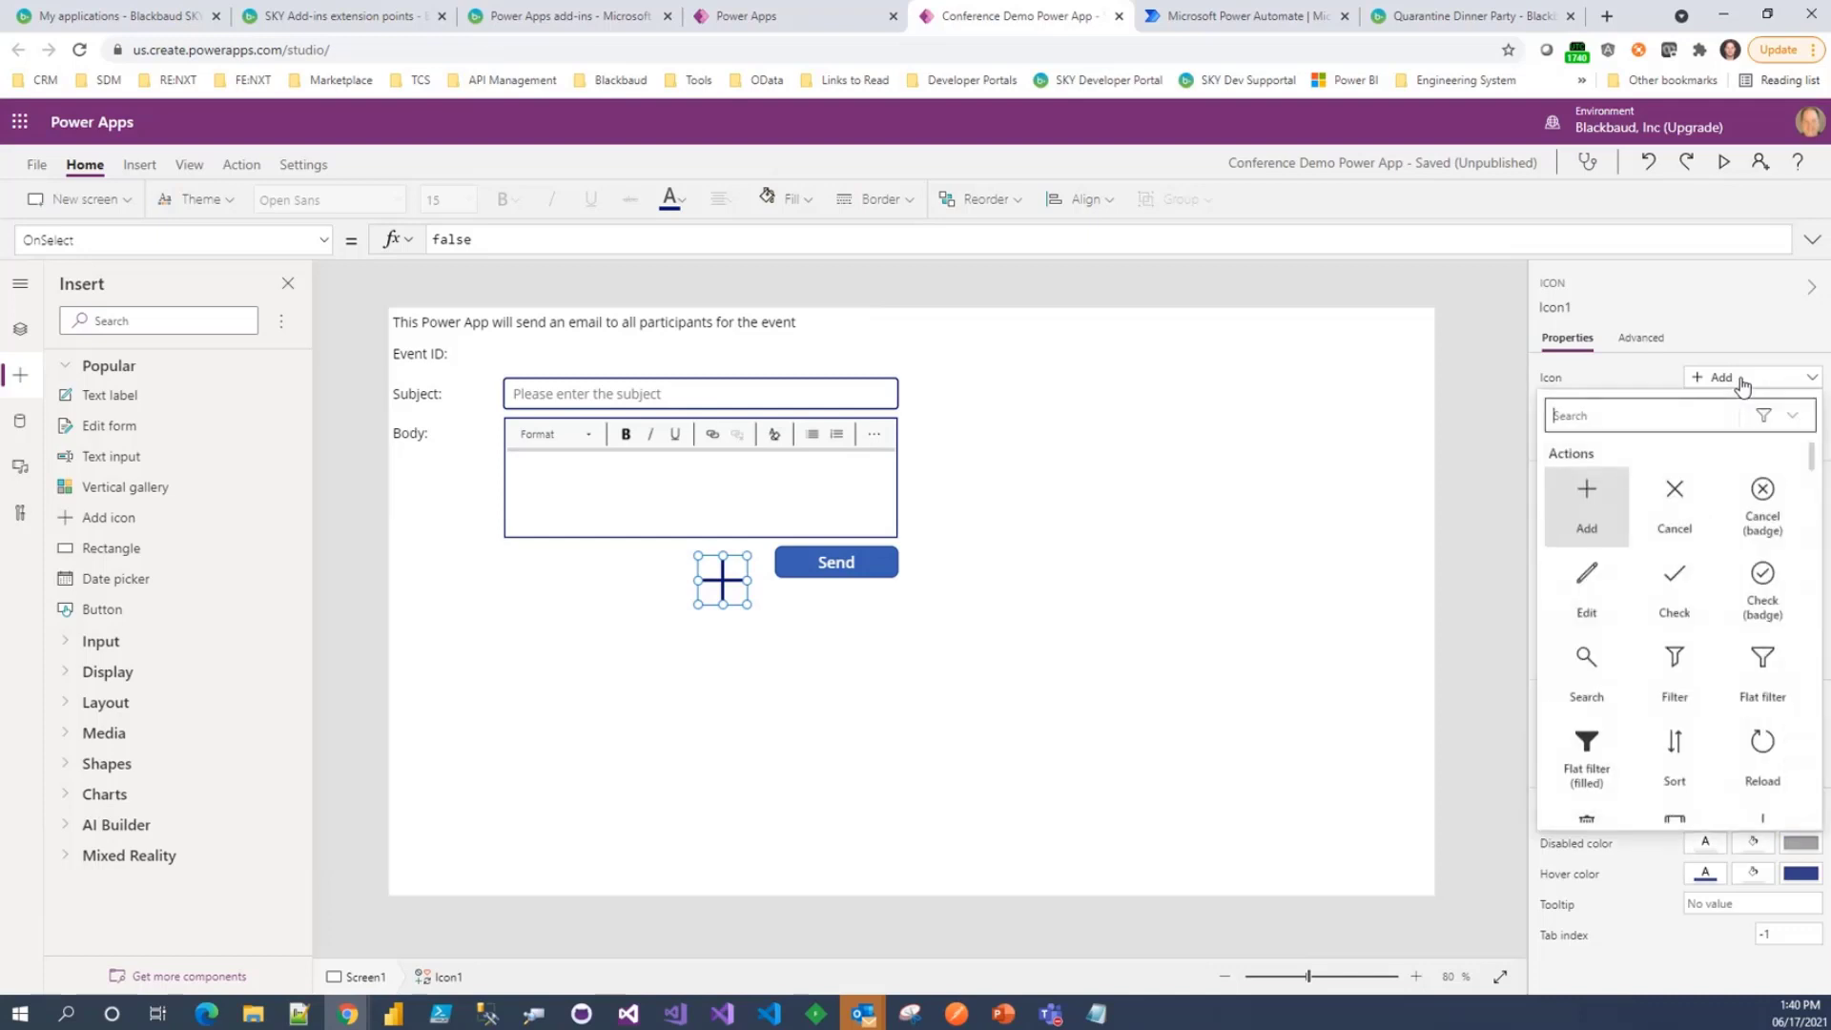
{"action": "type", "text": "send"}
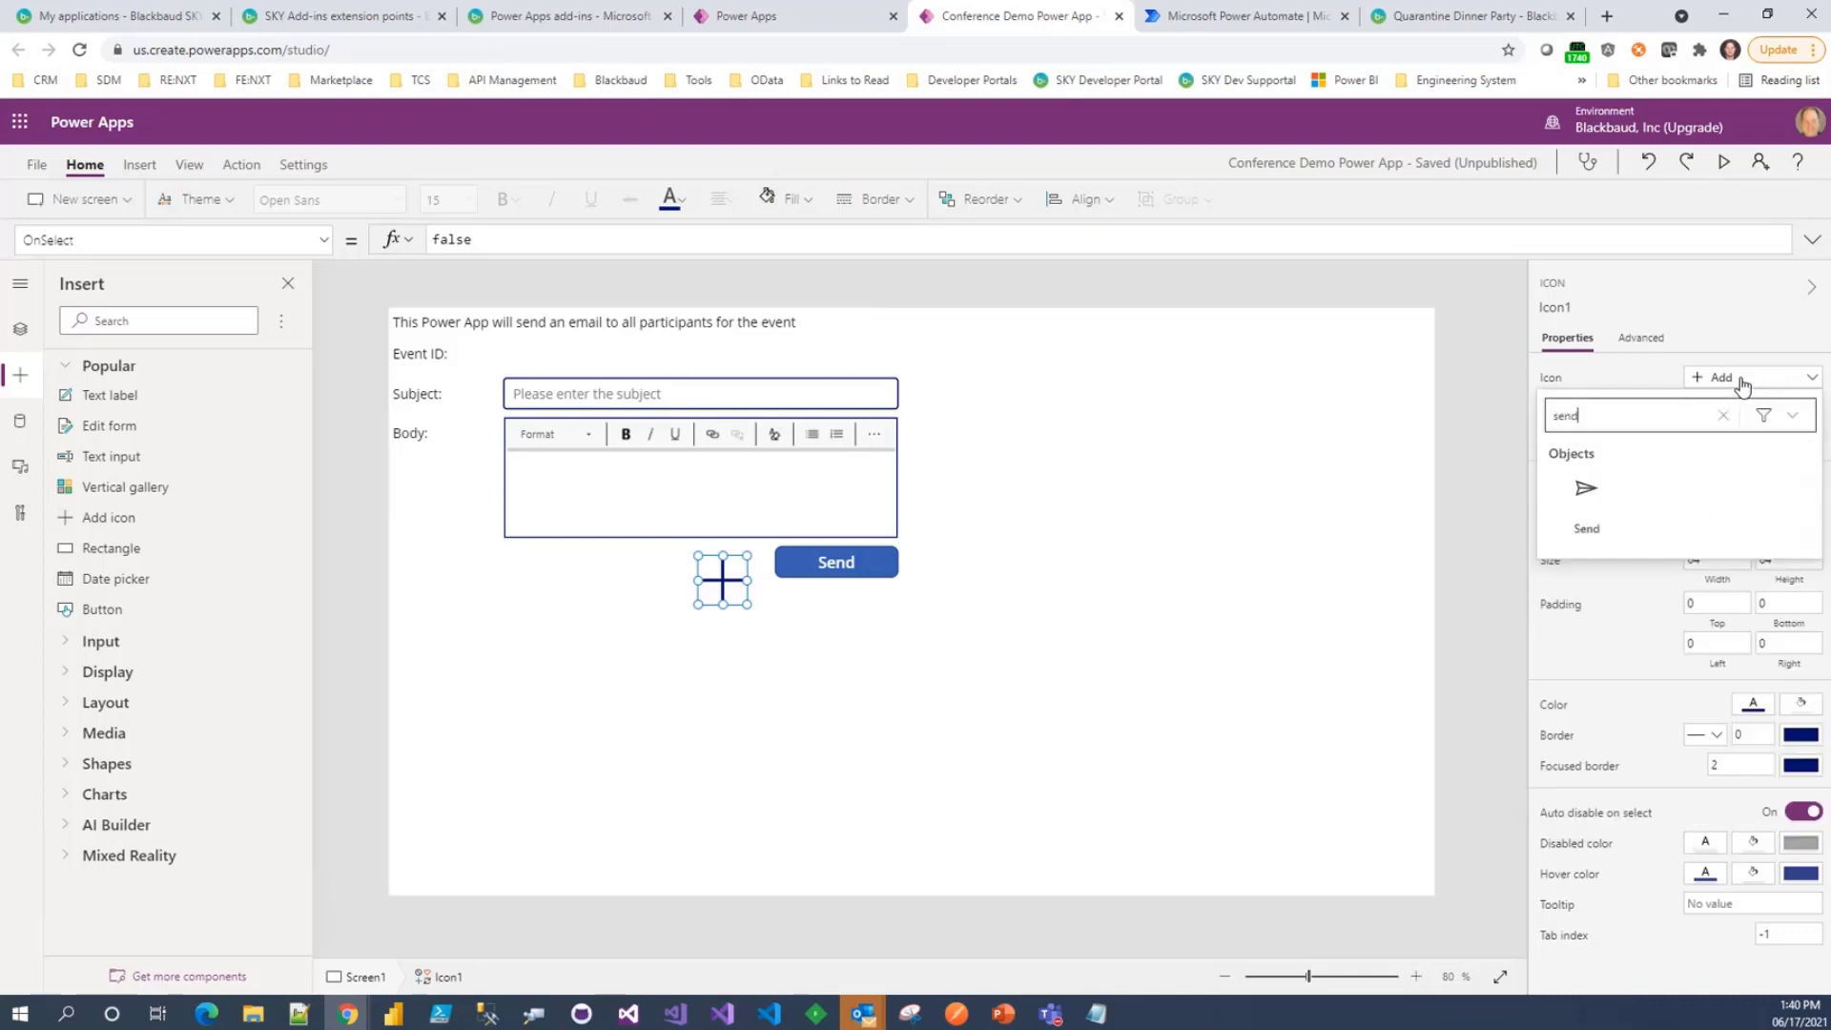
{"action": "left_click", "coordinate": [1591, 490]}
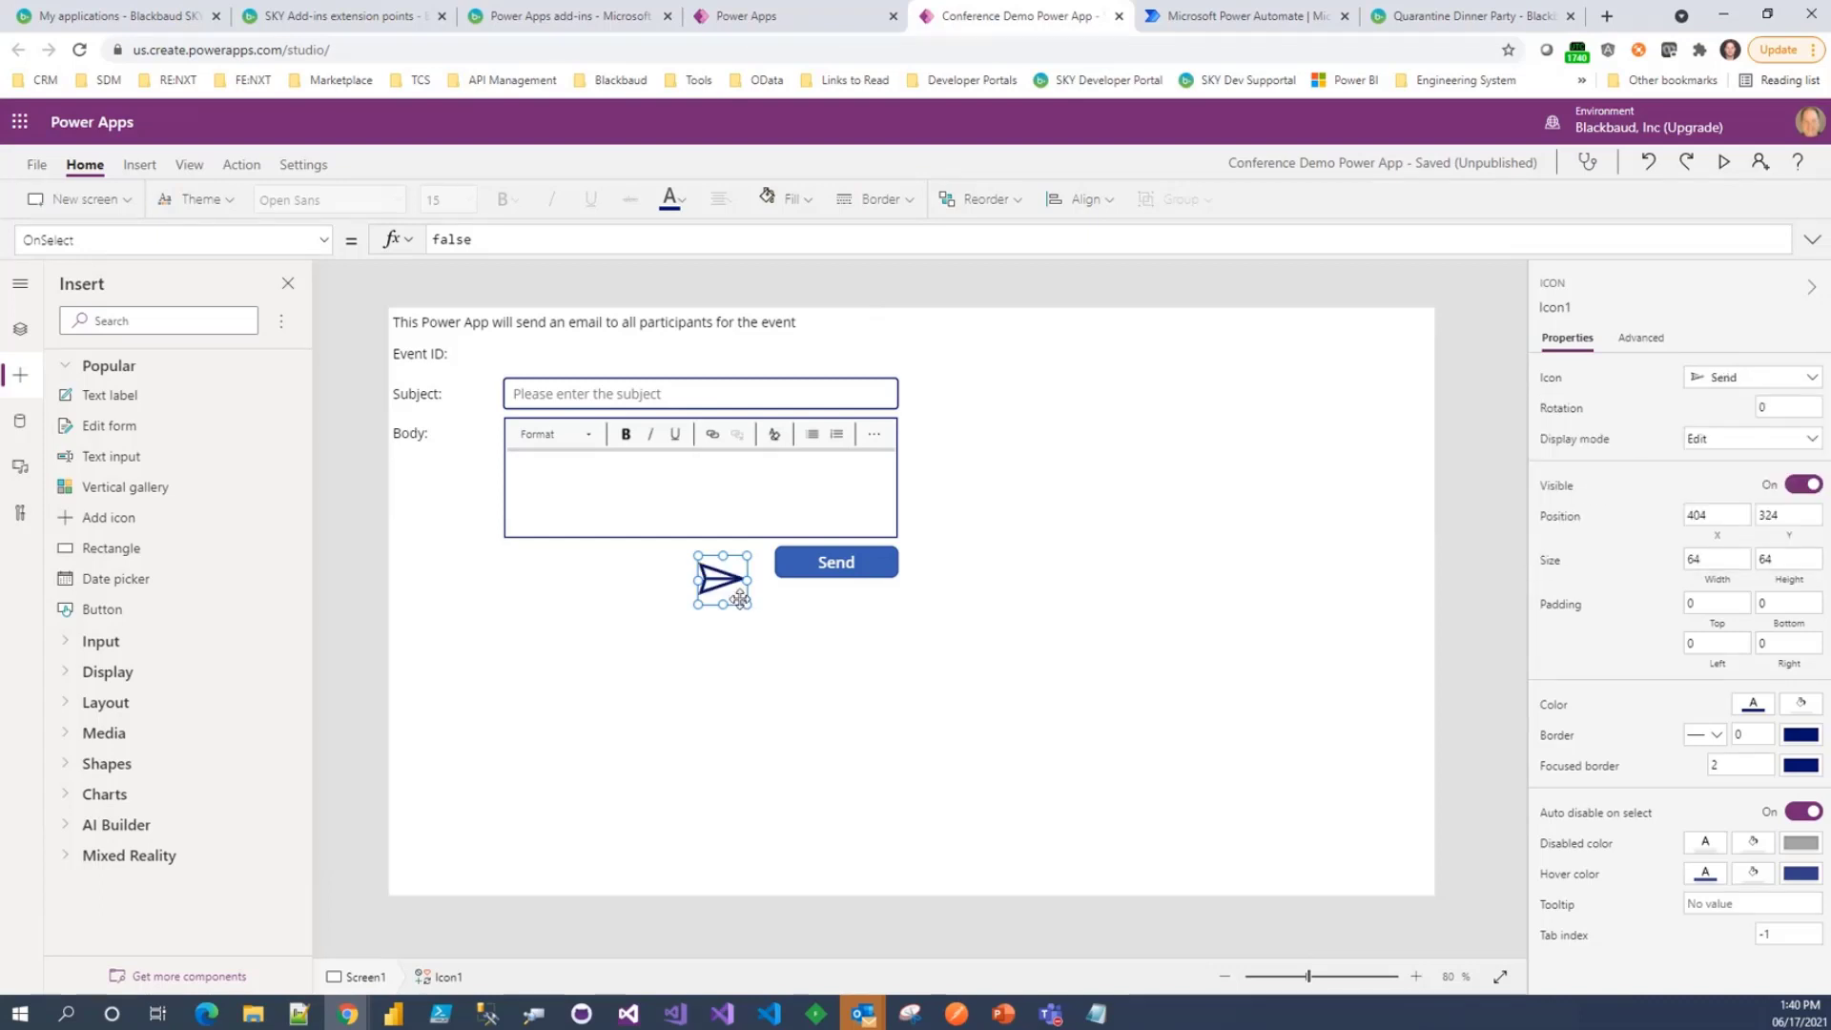
- Shrink the Send icon to about 32 by 40, color it white and place it on the Send button at X 526, Y 312
{"action": "left_click_drag", "start_coordinate": [741, 604], "coordinate": [742, 601]}
{"action": "left_click", "coordinate": [1750, 715]}
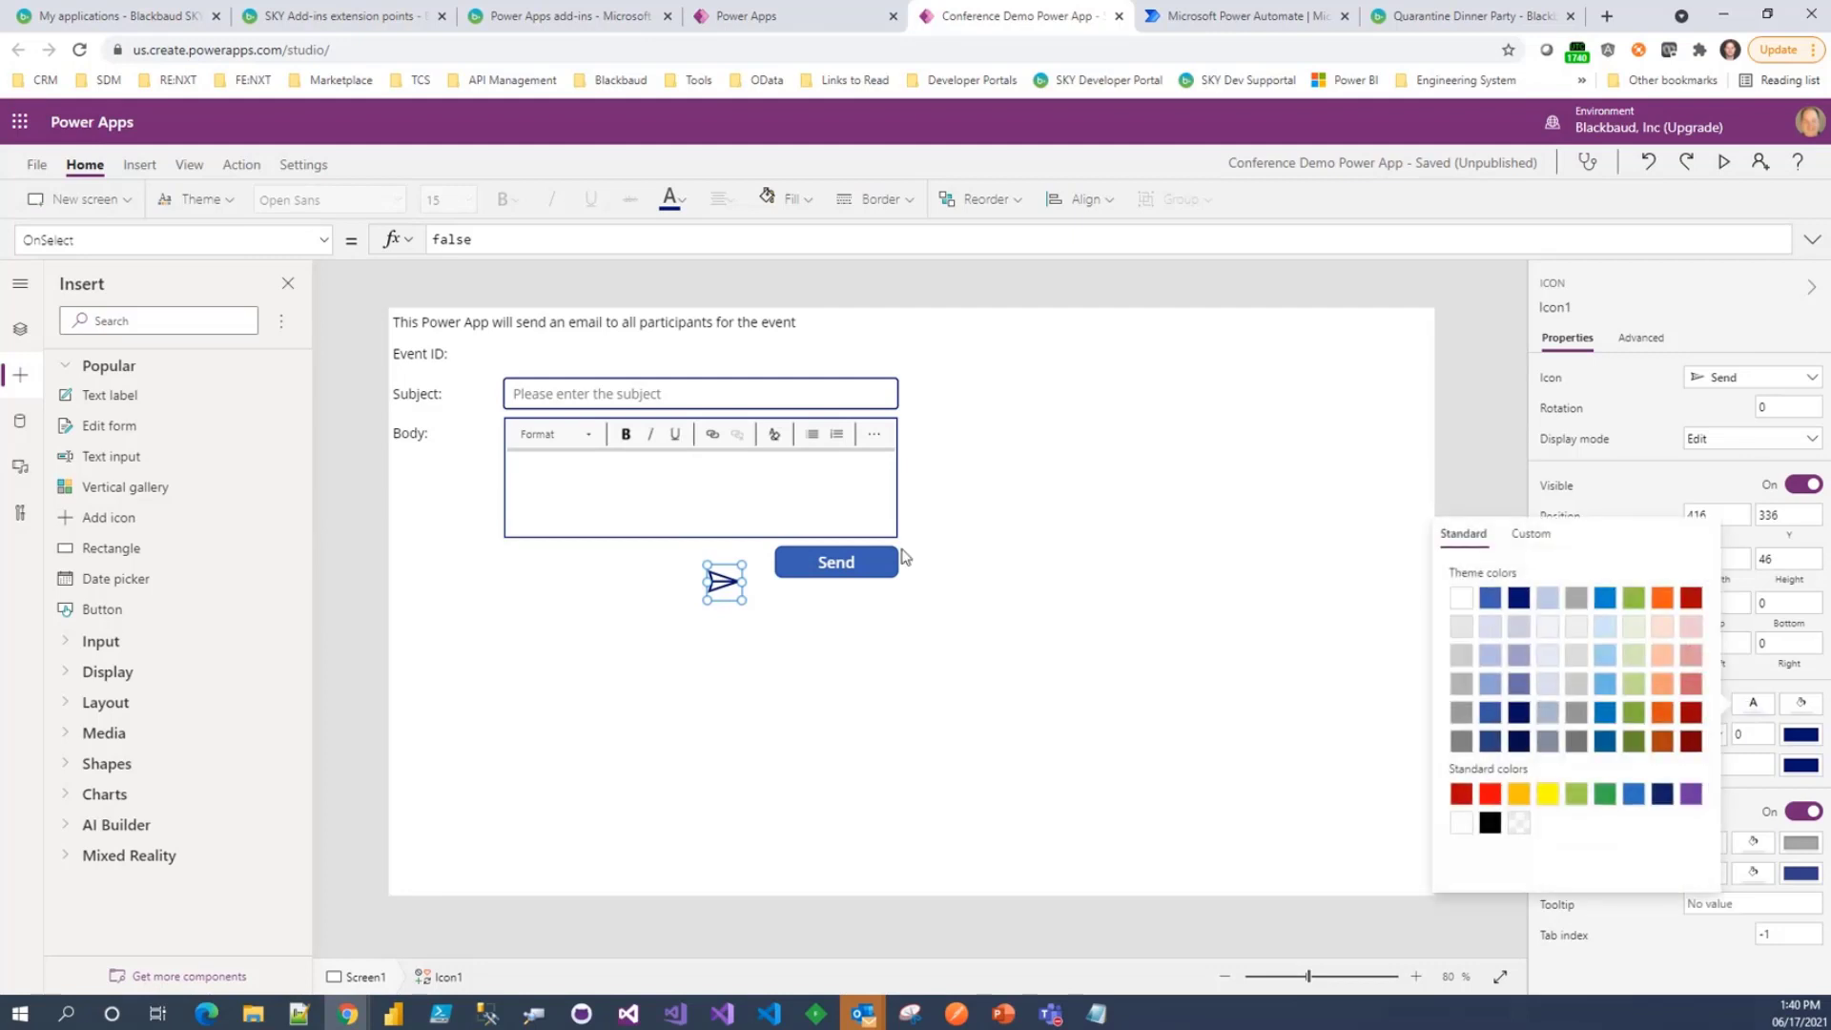
{"action": "left_click_drag", "start_coordinate": [731, 584], "coordinate": [804, 562]}
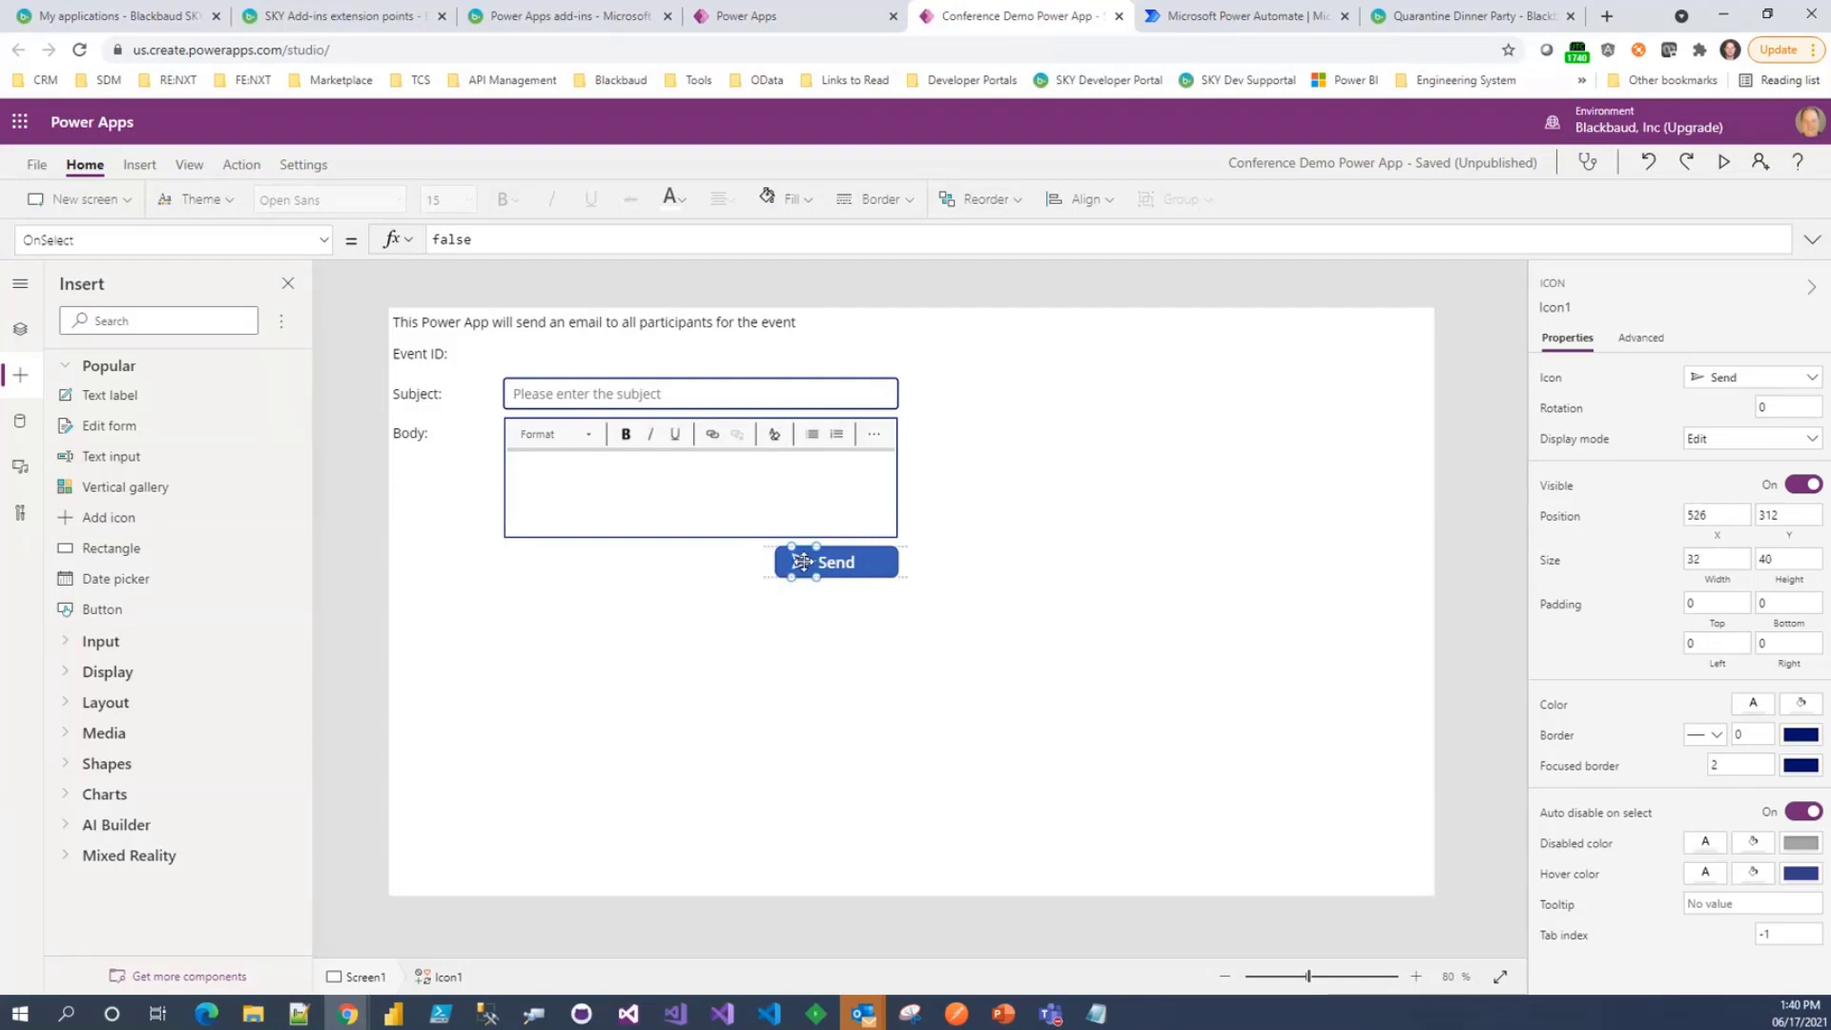
{"action": "left_click", "coordinate": [997, 539]}
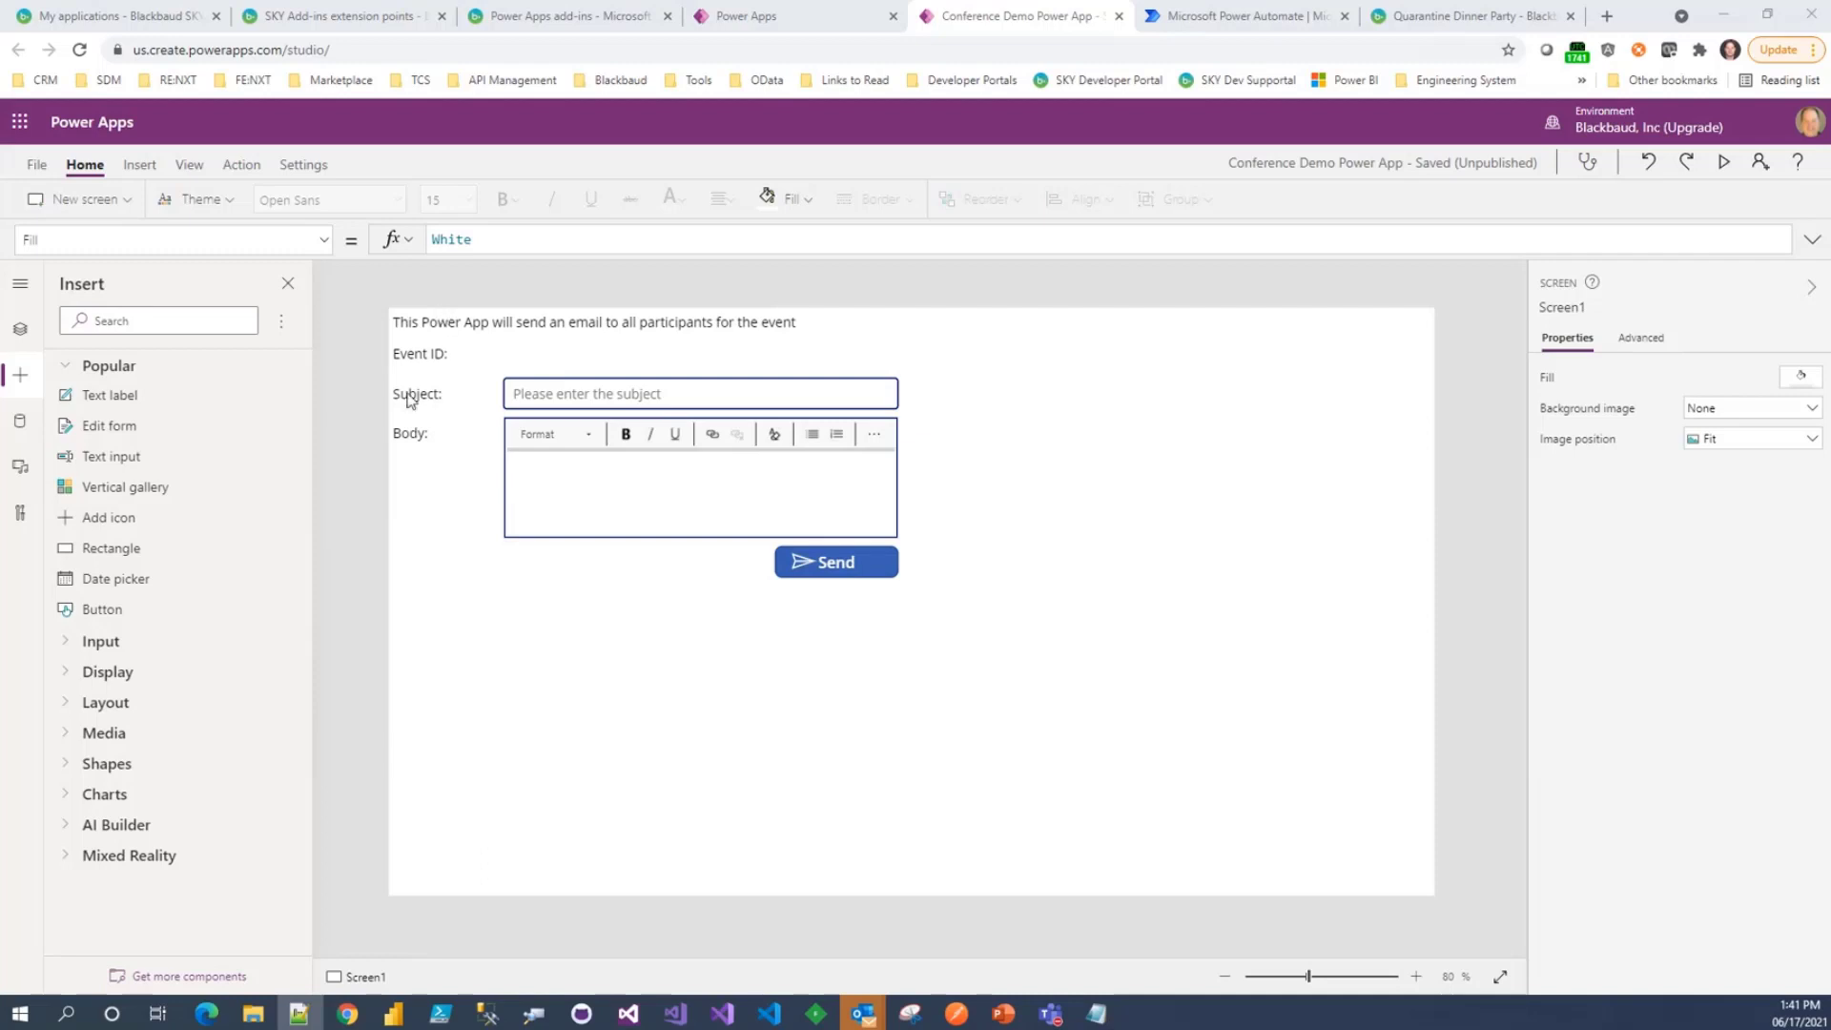
- Save the app with a version note beginning "finishing the" and publish this version
{"action": "left_click", "coordinate": [36, 164]}
{"action": "left_click", "coordinate": [253, 348]}
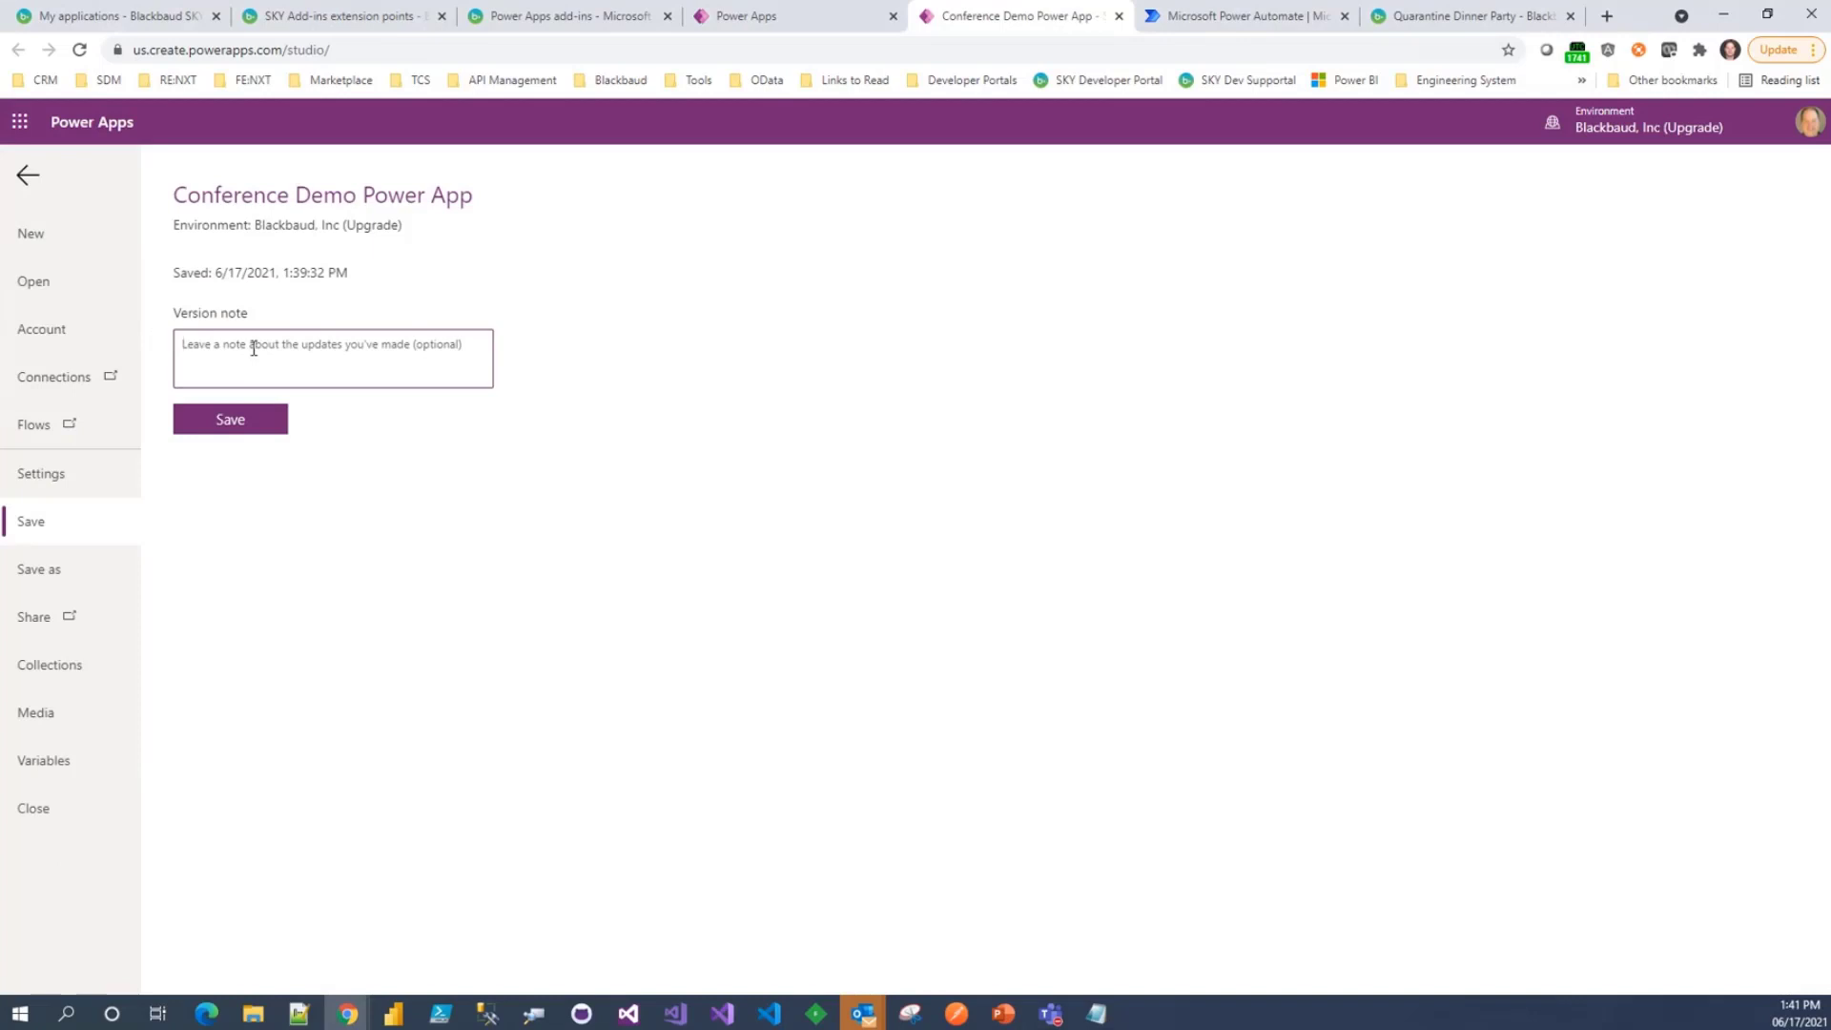
{"action": "type", "text": "Il"}
{"action": "key", "text": "BackSpace"}
{"action": "key", "text": "BackSpace"}
{"action": "type", "text": "finishing the"}
{"action": "left_click", "coordinate": [227, 418]}
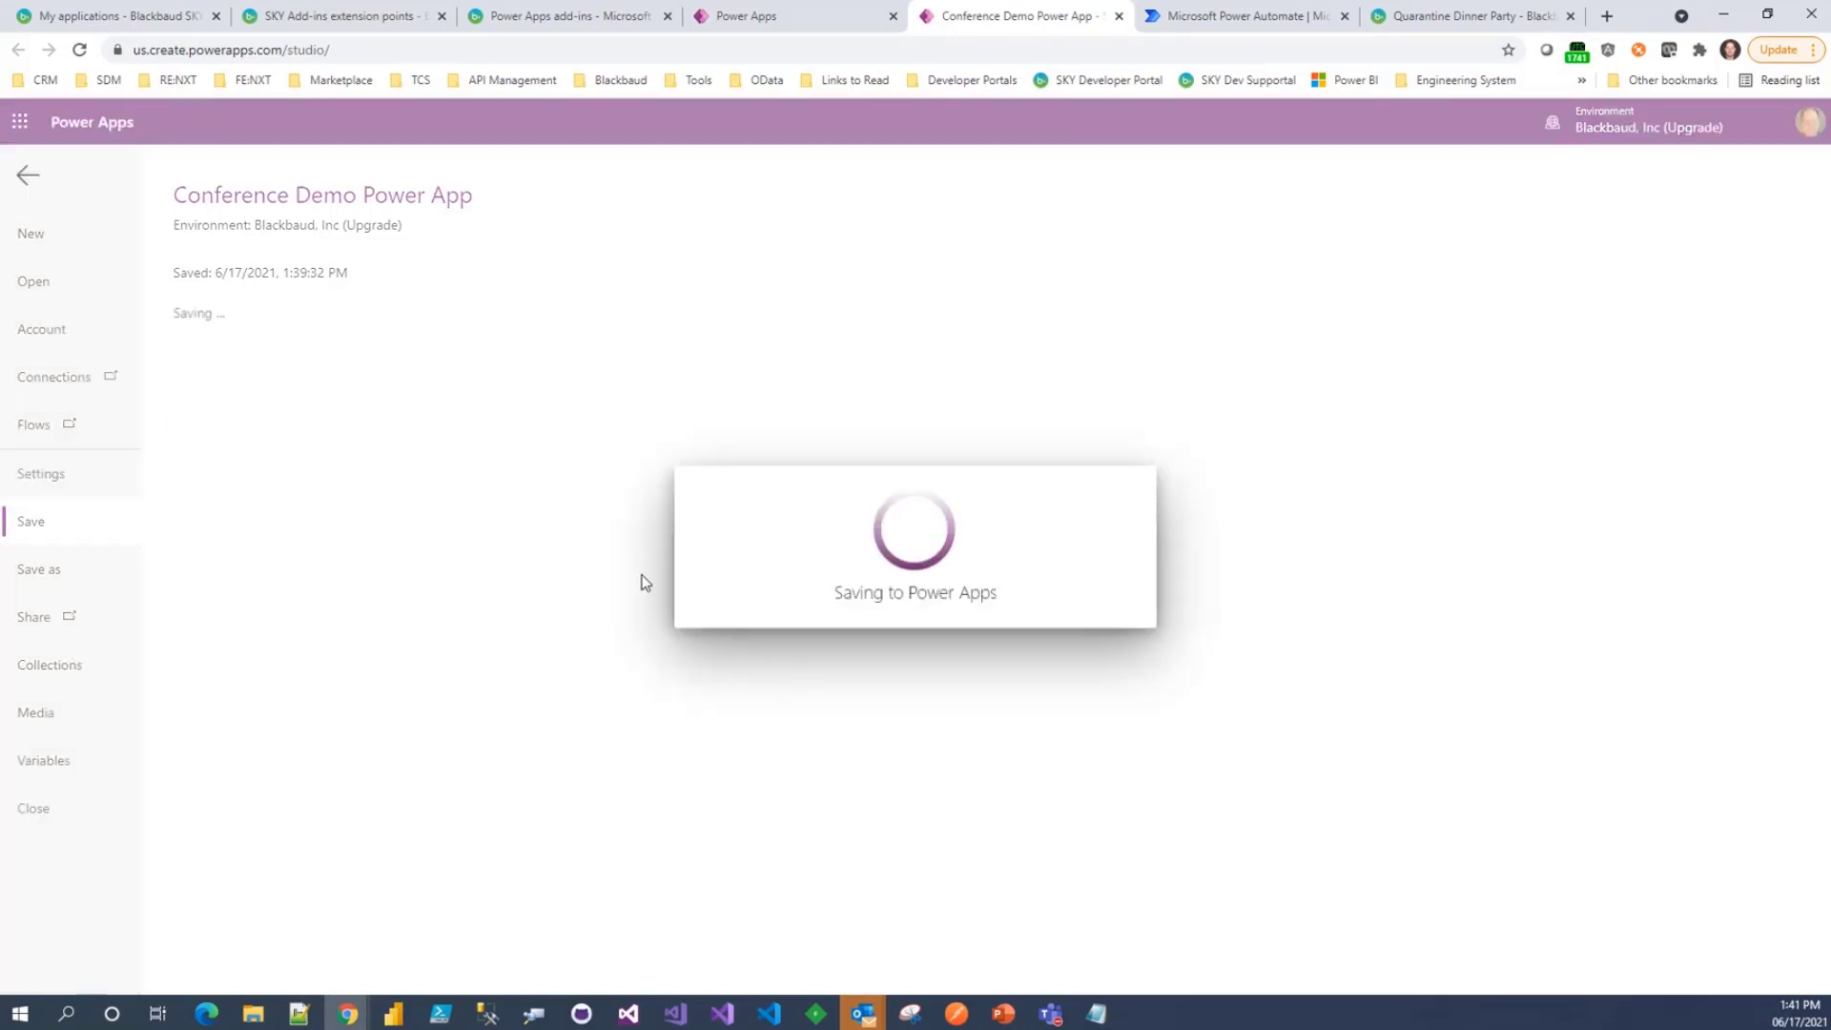
{"action": "left_click", "coordinate": [261, 366]}
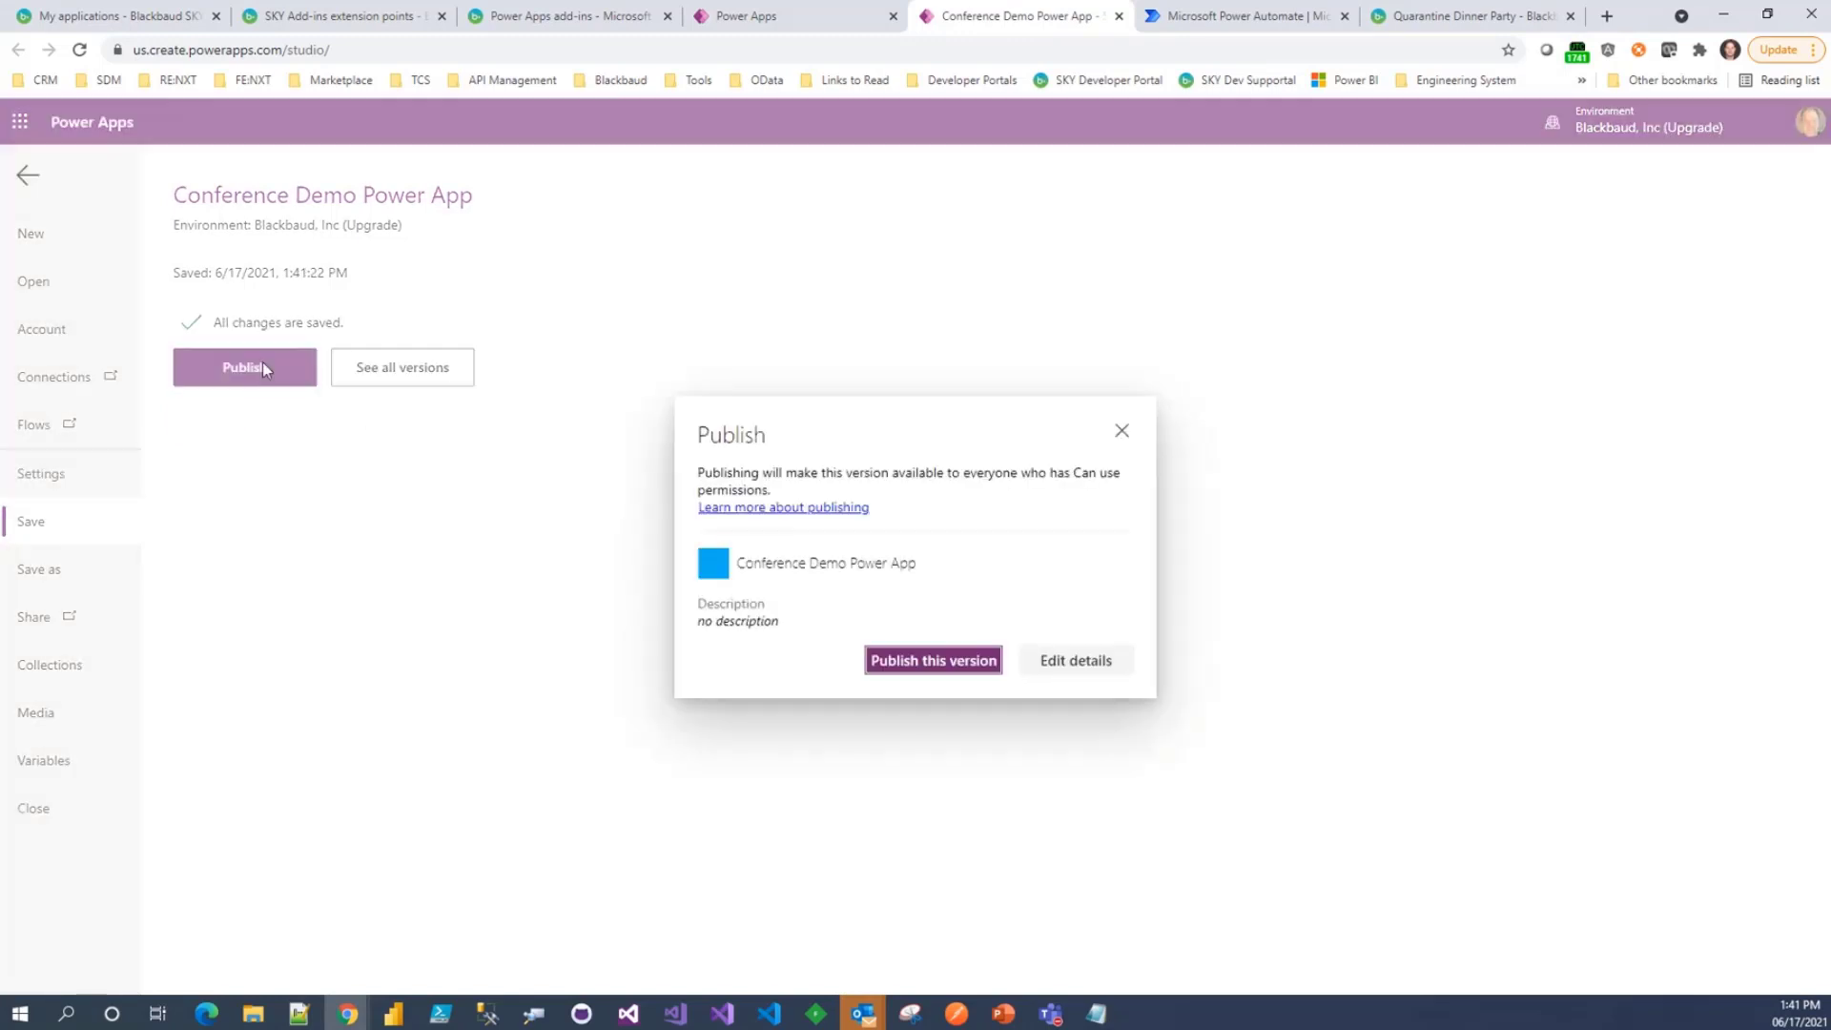
{"action": "left_click", "coordinate": [909, 666]}
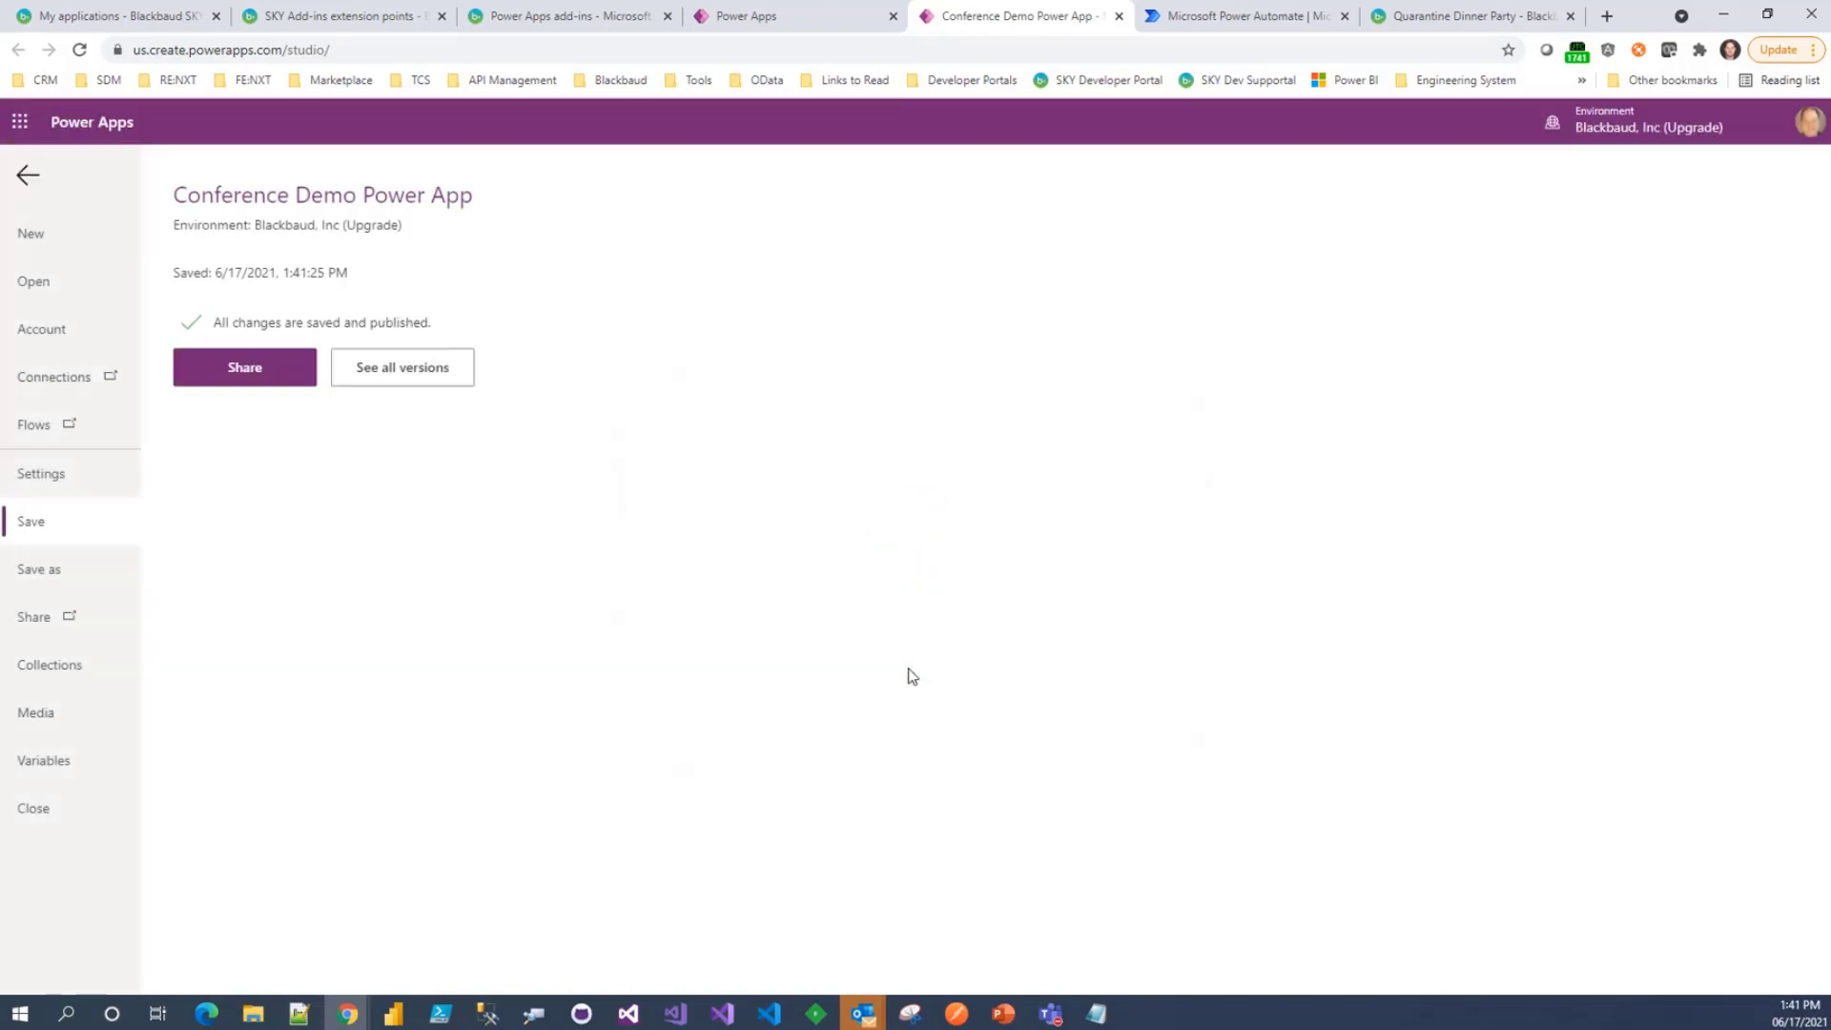
- On the Quarantine Dinner Party event, fill in the Power App form with subject "testst" and body "fdasfdas fdafda"
{"action": "left_click", "coordinate": [1456, 13]}
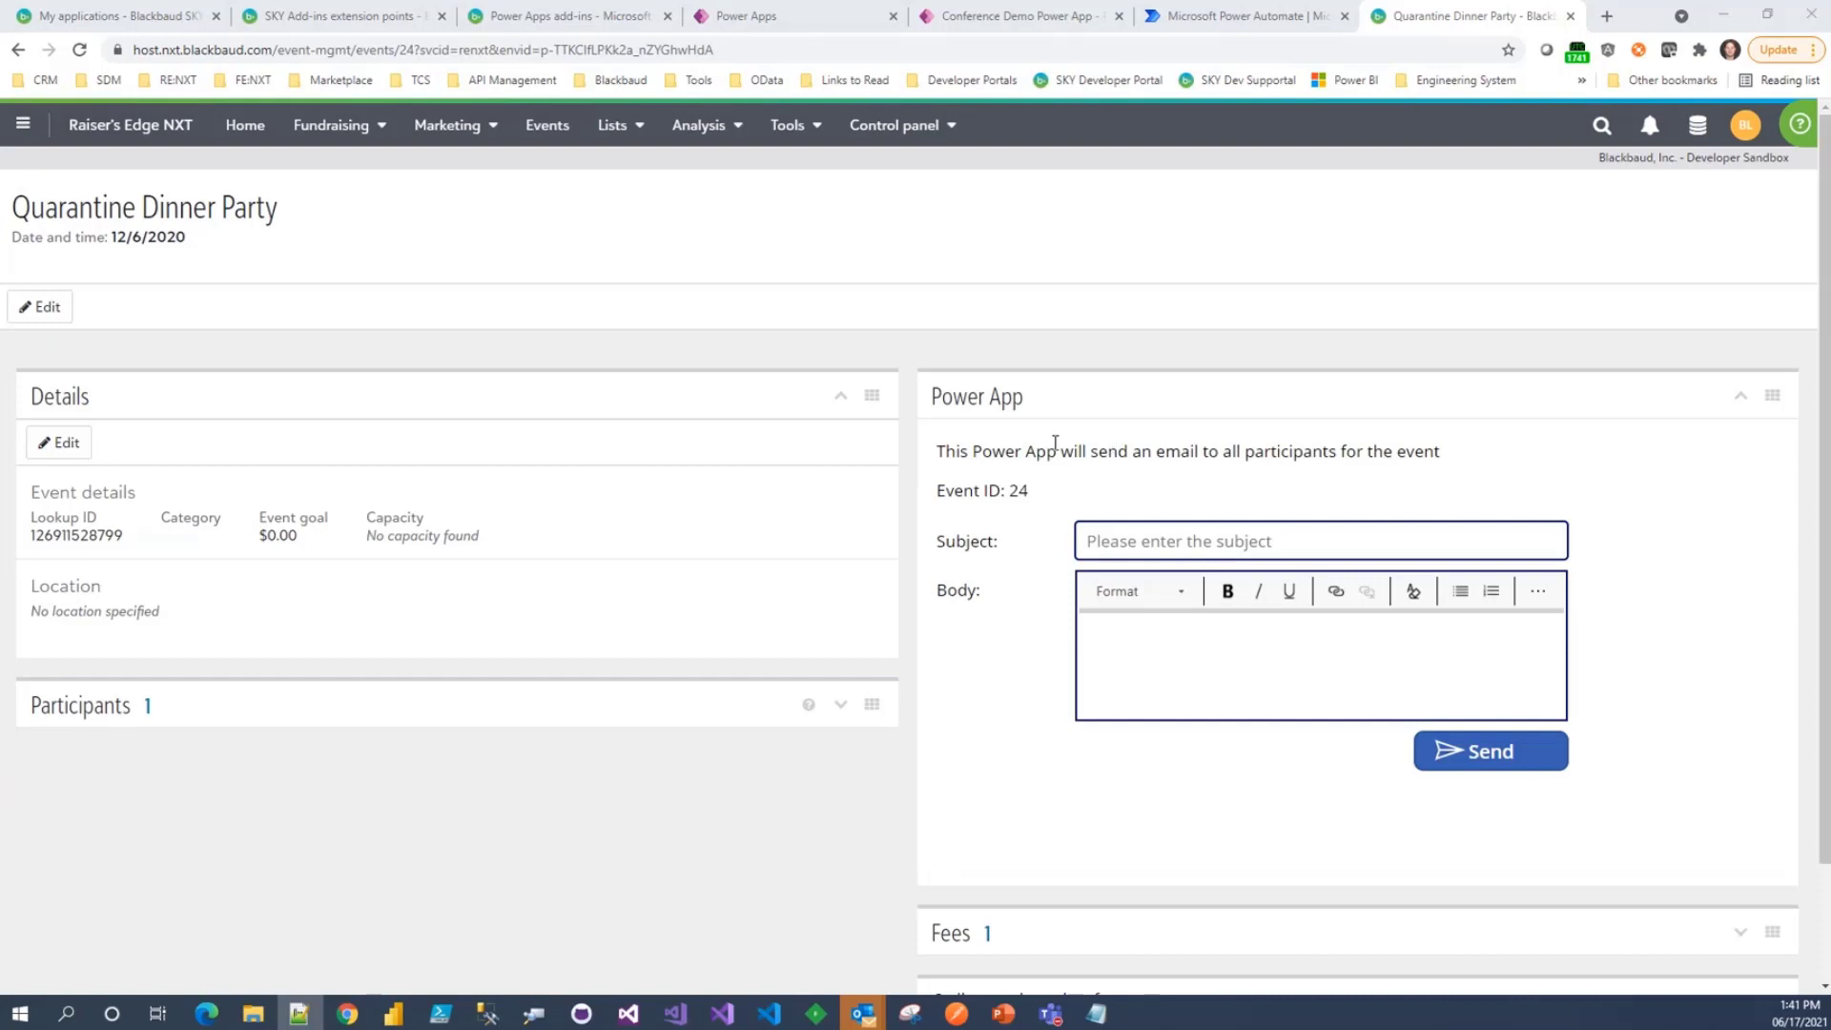
{"action": "left_click", "coordinate": [1115, 551]}
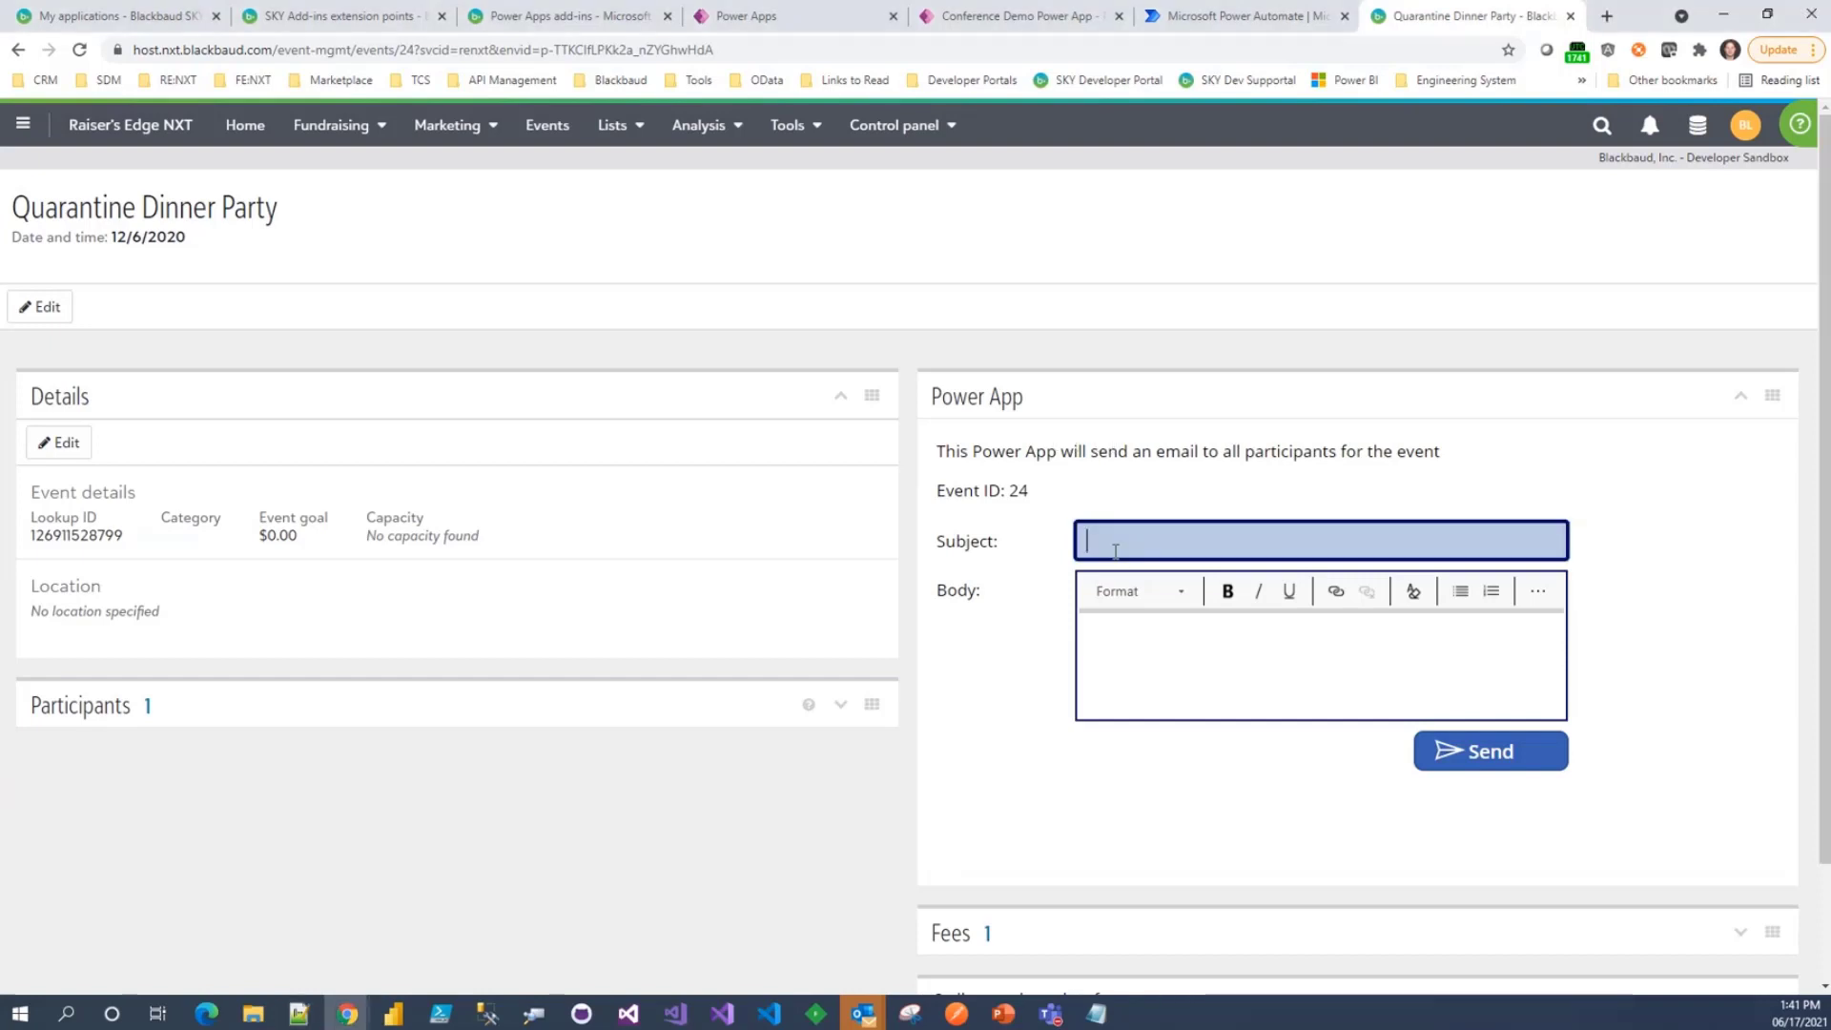
{"action": "type", "text": "testst"}
{"action": "left_click", "coordinate": [1232, 691]}
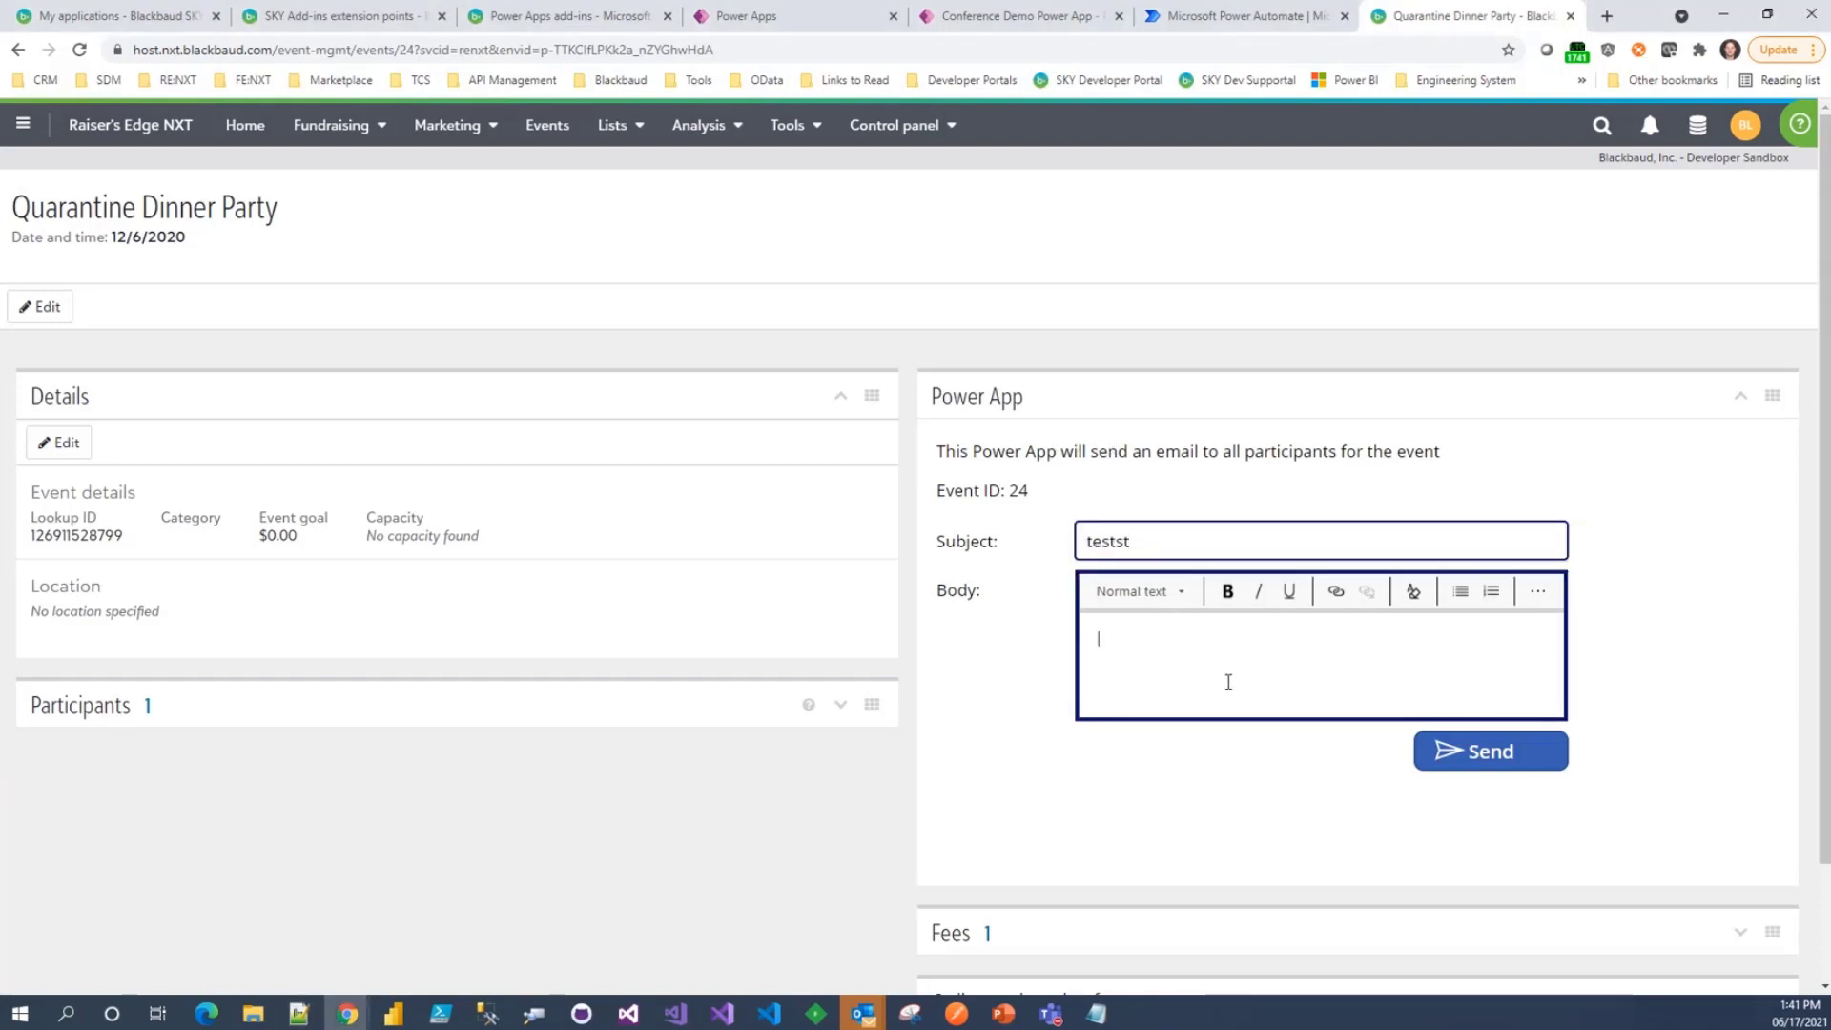
{"action": "type", "text": "fdasfdas fdafda"}
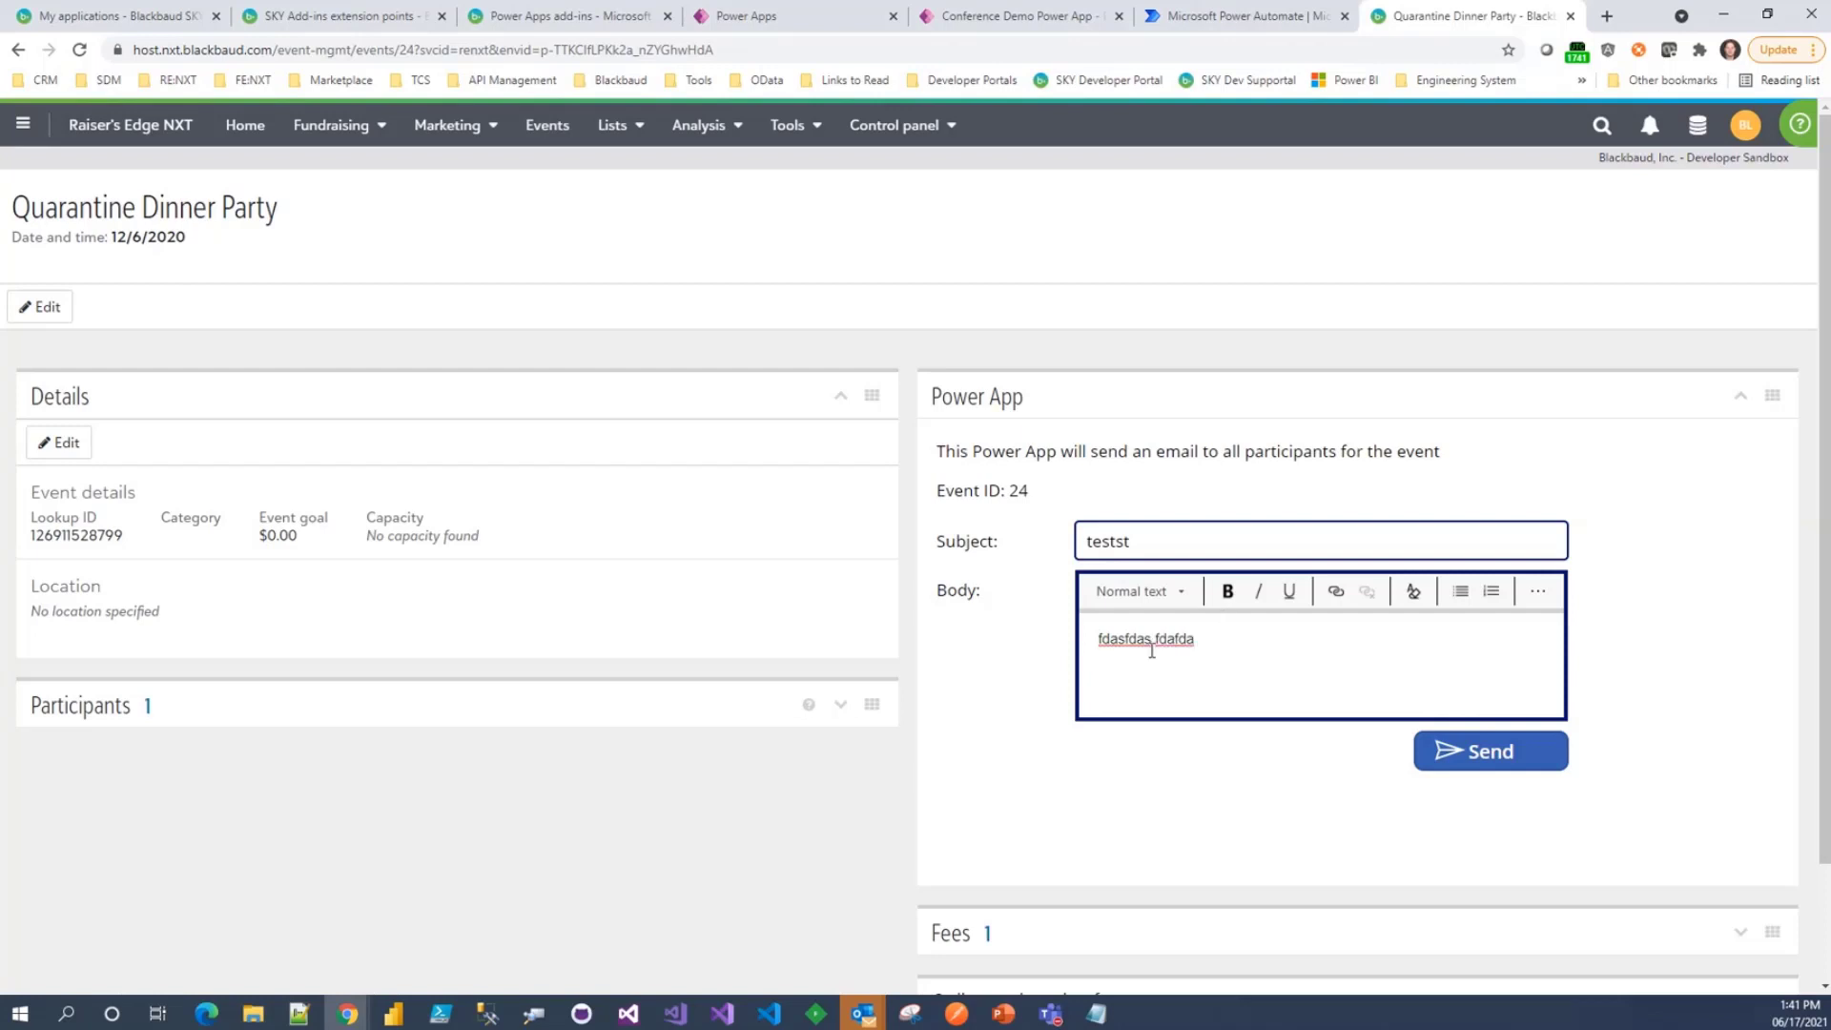
- Make the last word of the email body bold and italic, and try the form's Send button
{"action": "double_click", "coordinate": [1176, 639]}
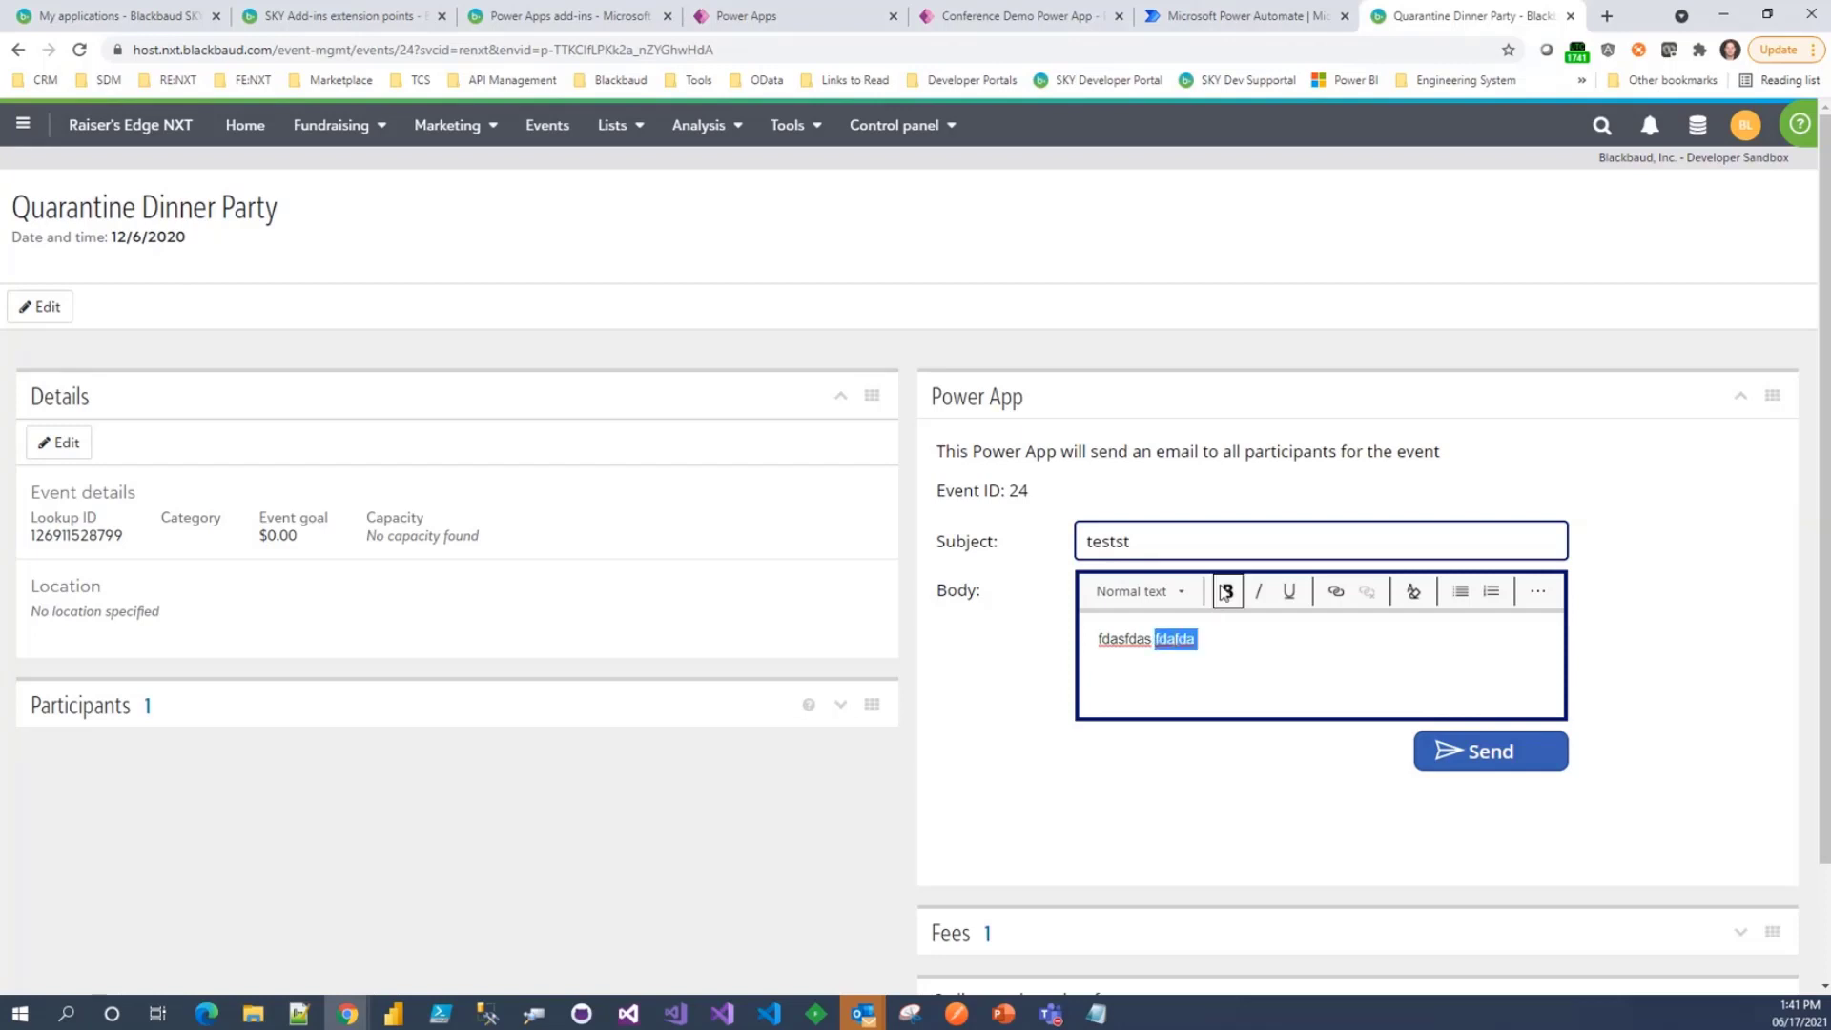
{"action": "left_click", "coordinate": [1251, 665]}
{"action": "left_click", "coordinate": [1510, 757]}
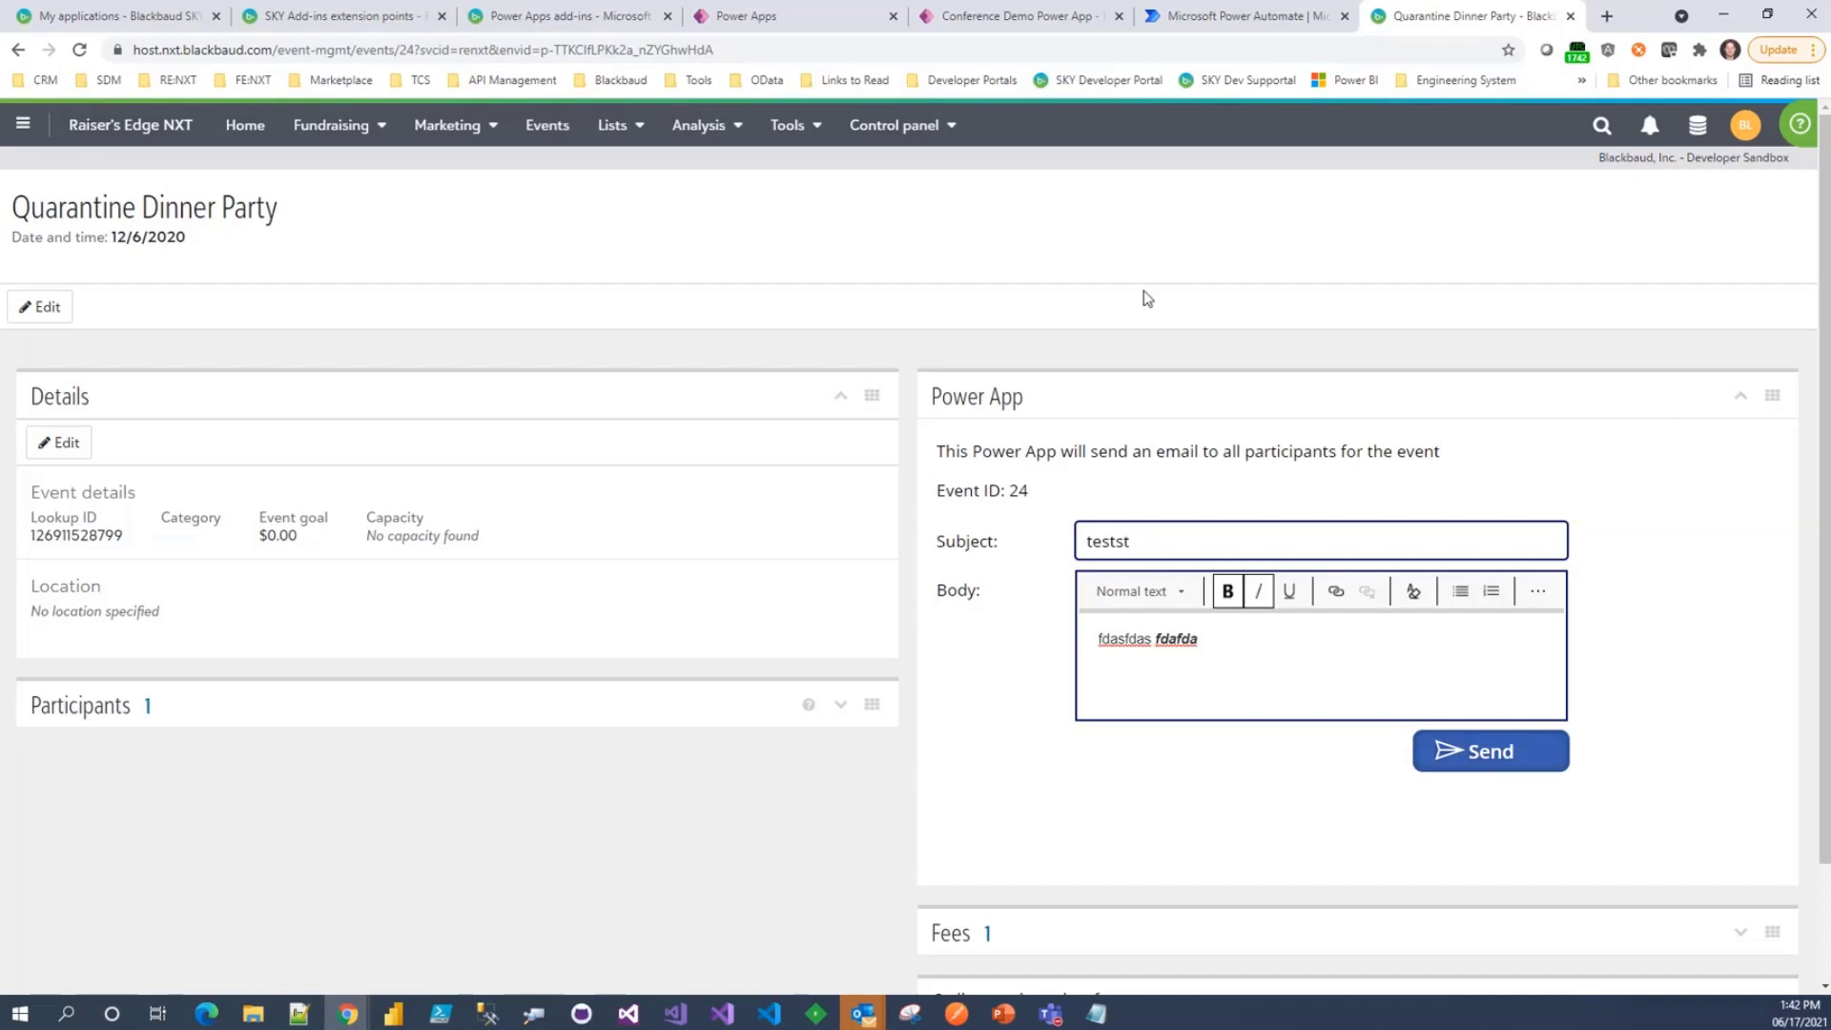
- Switch back to Power Apps Studio and return to the Conference Demo Power App canvas
{"action": "left_click", "coordinate": [1210, 29]}
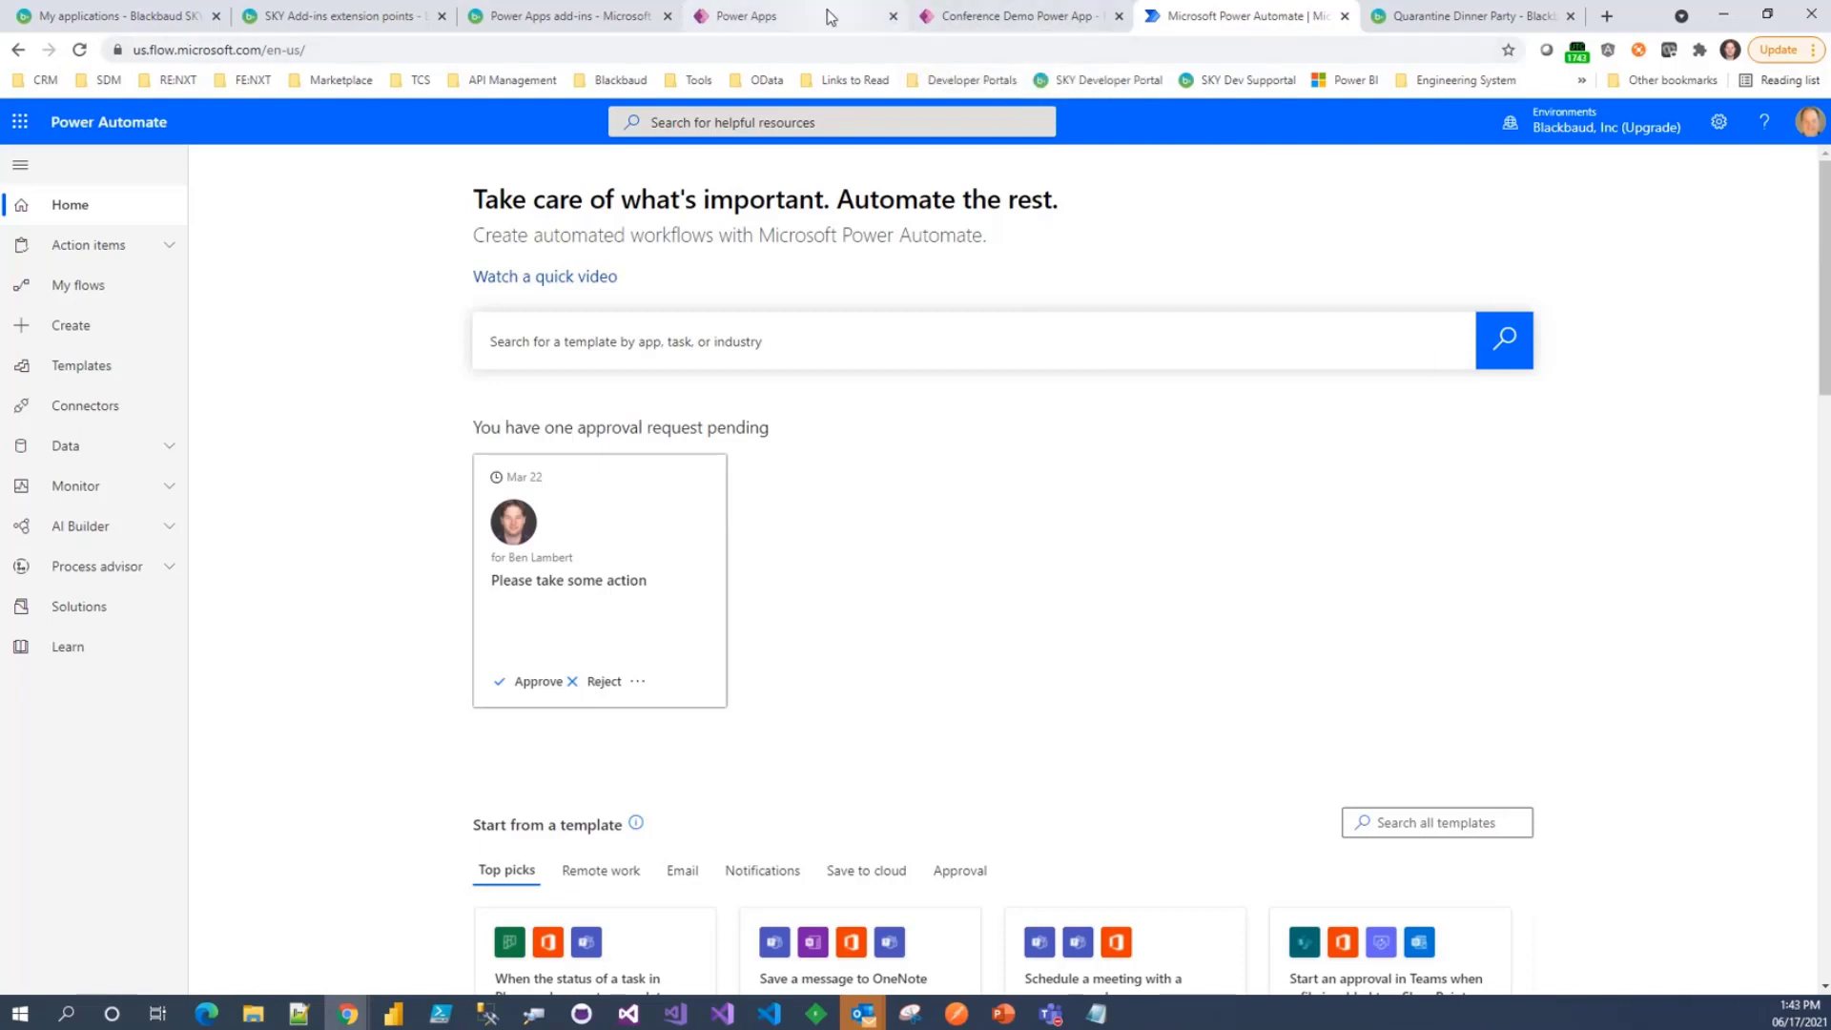
{"action": "left_click", "coordinate": [859, 21]}
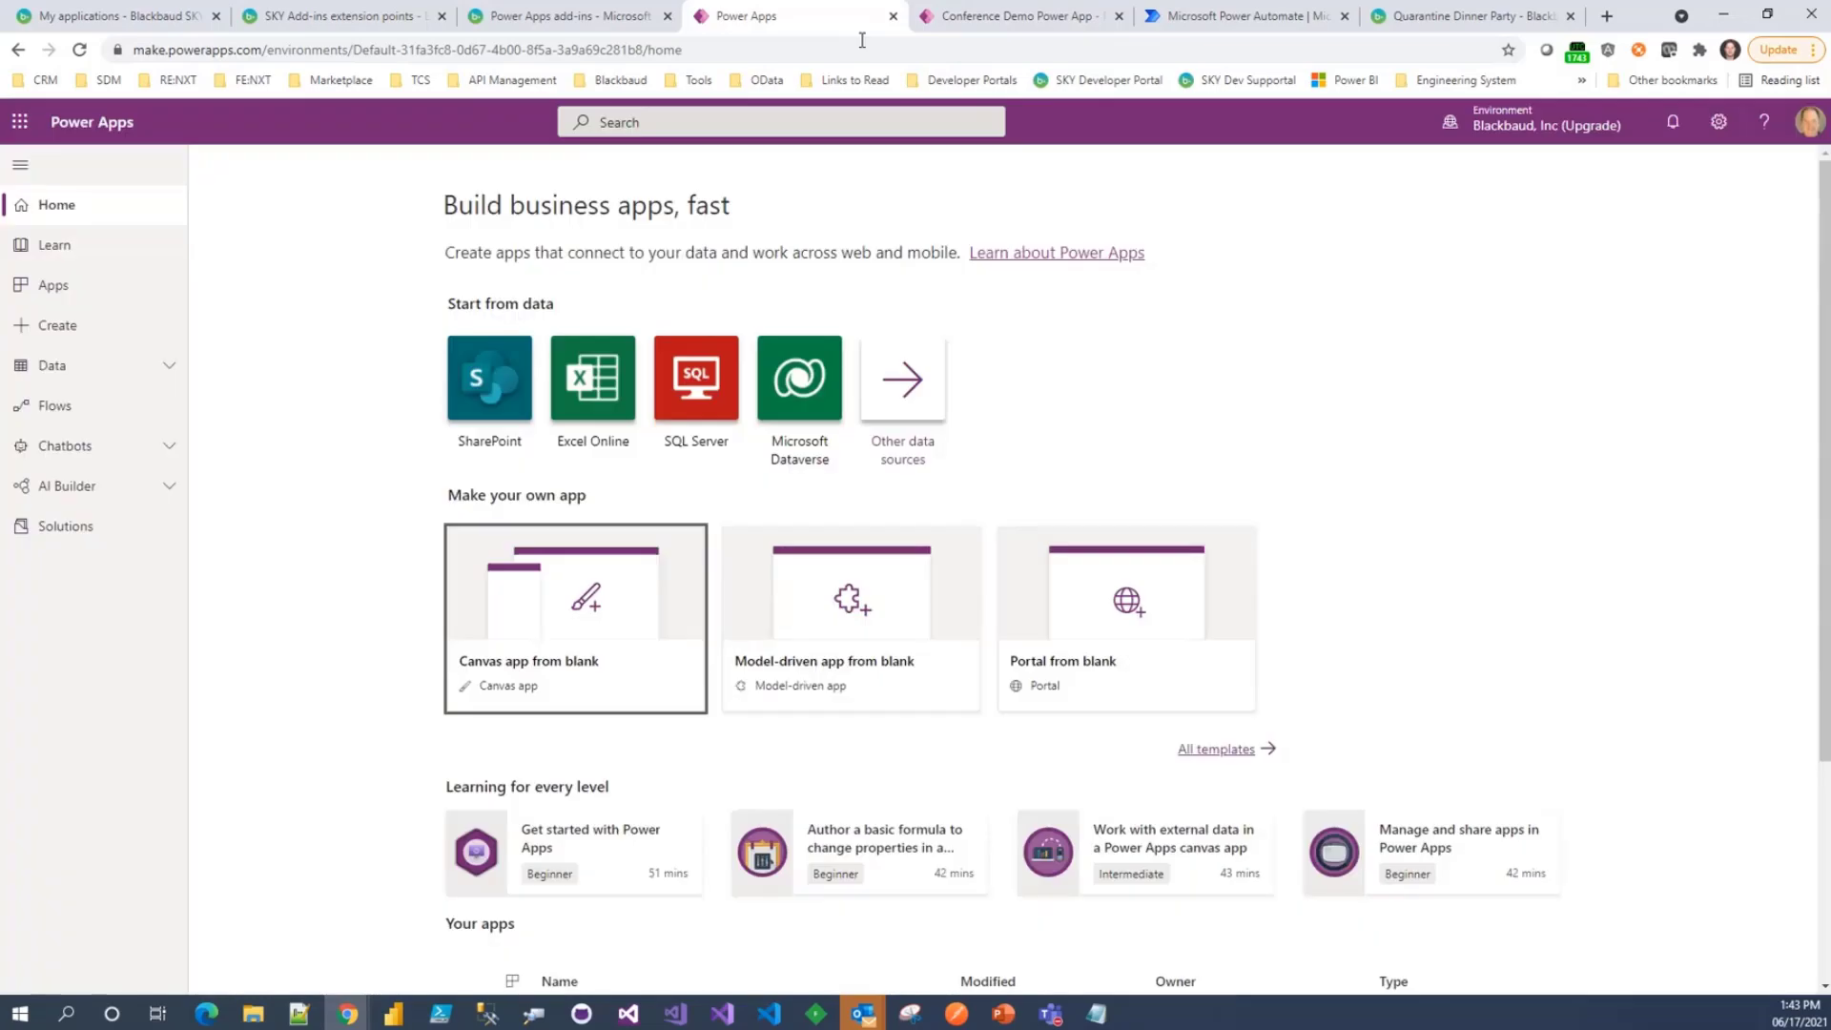
{"action": "left_click", "coordinate": [954, 17]}
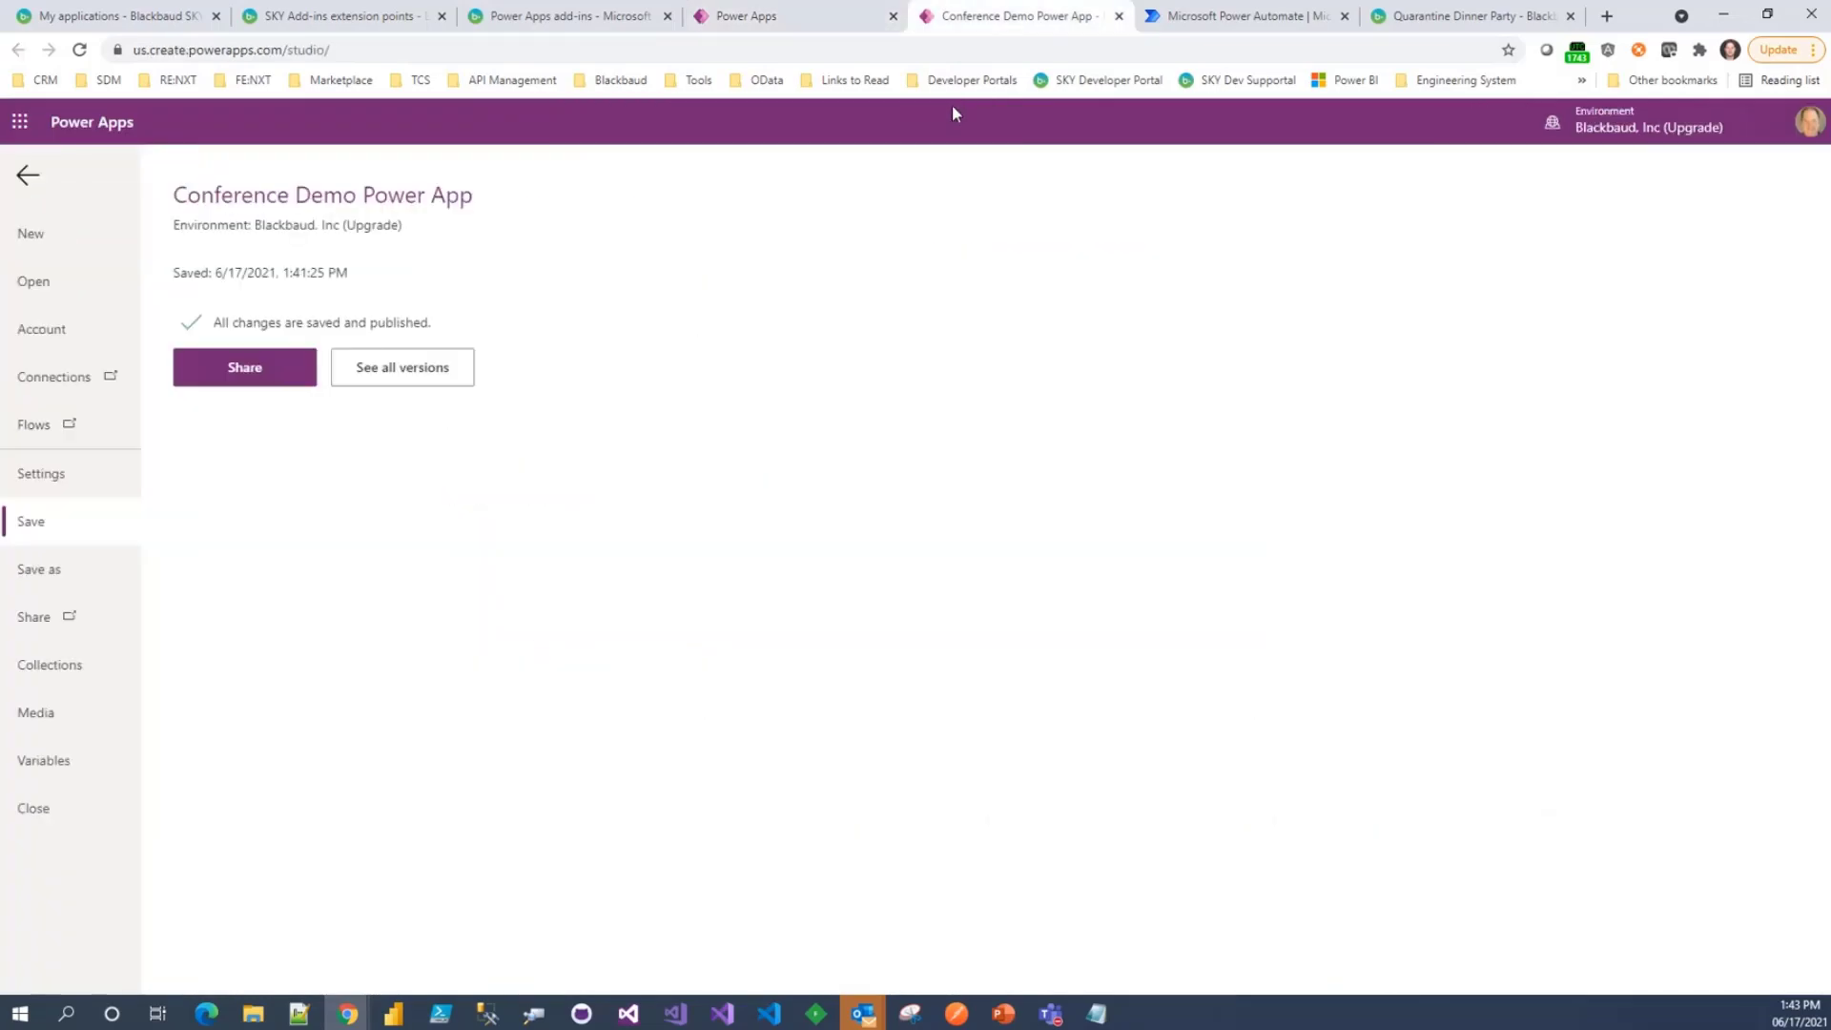
{"action": "left_click", "coordinate": [27, 176]}
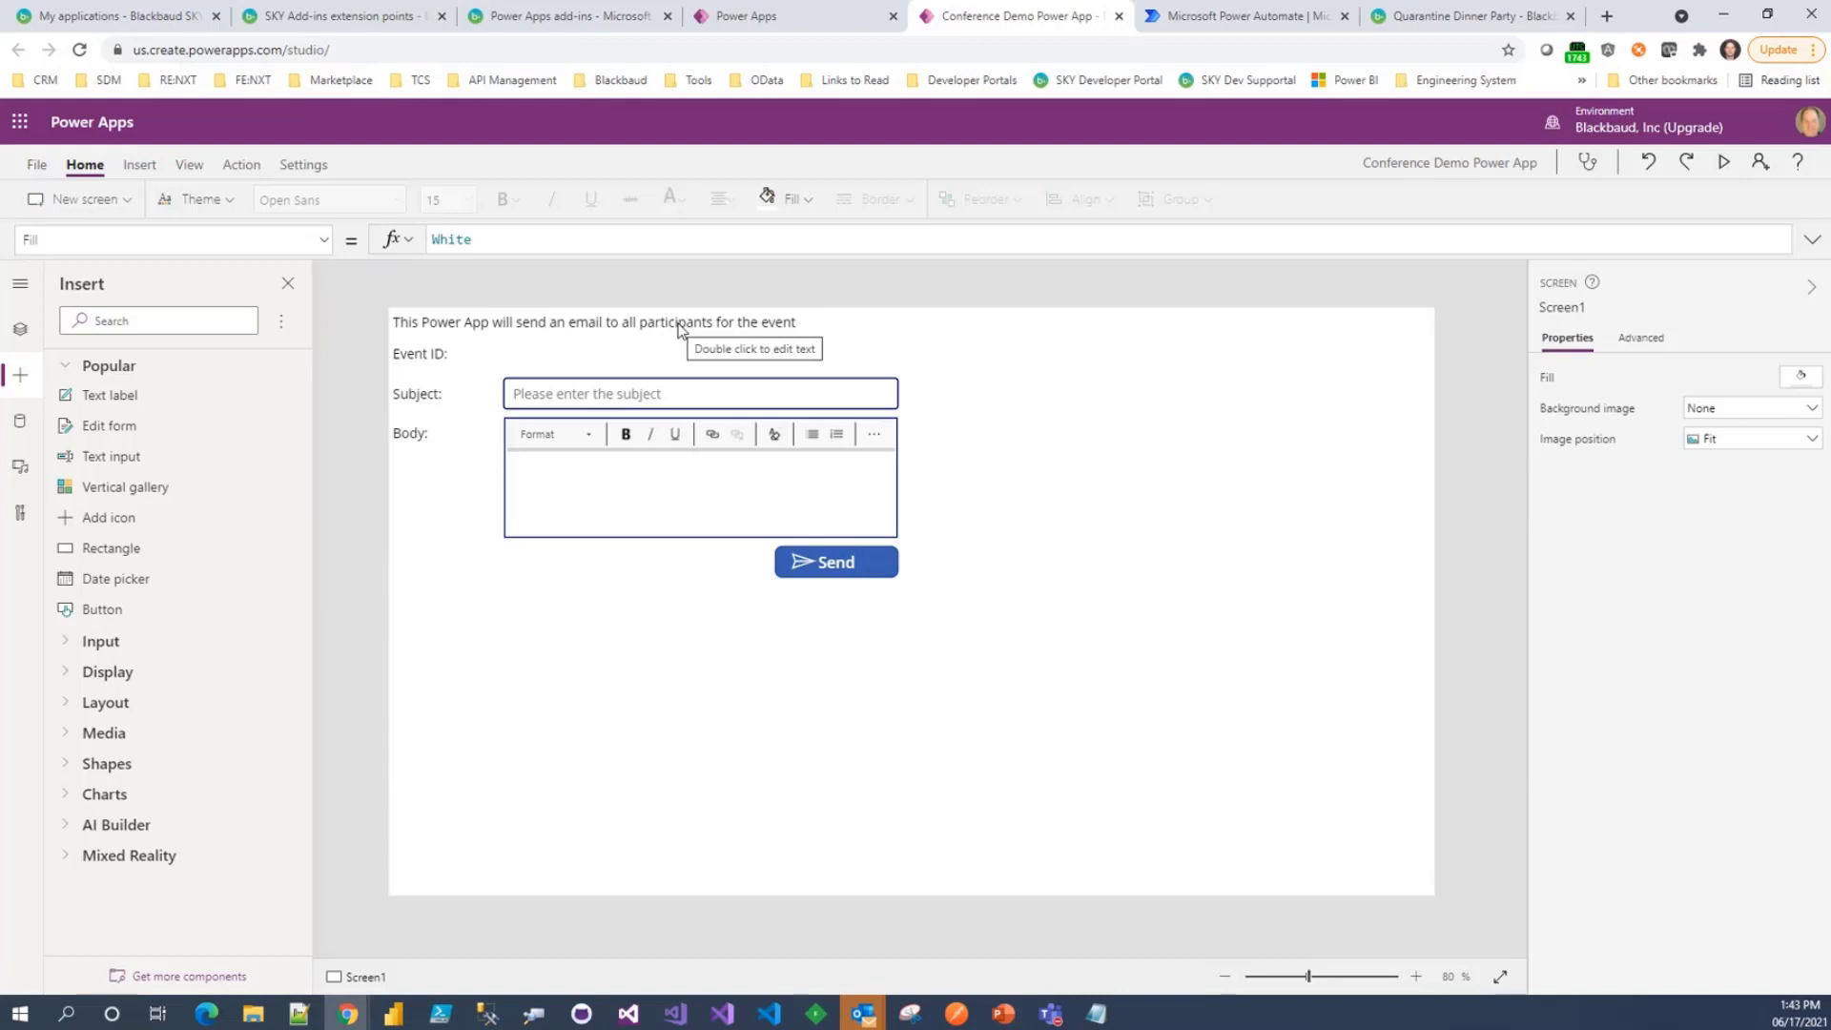
- Create a new Power Automate flow for the Send button from the Power Apps button template
{"action": "left_click", "coordinate": [824, 563]}
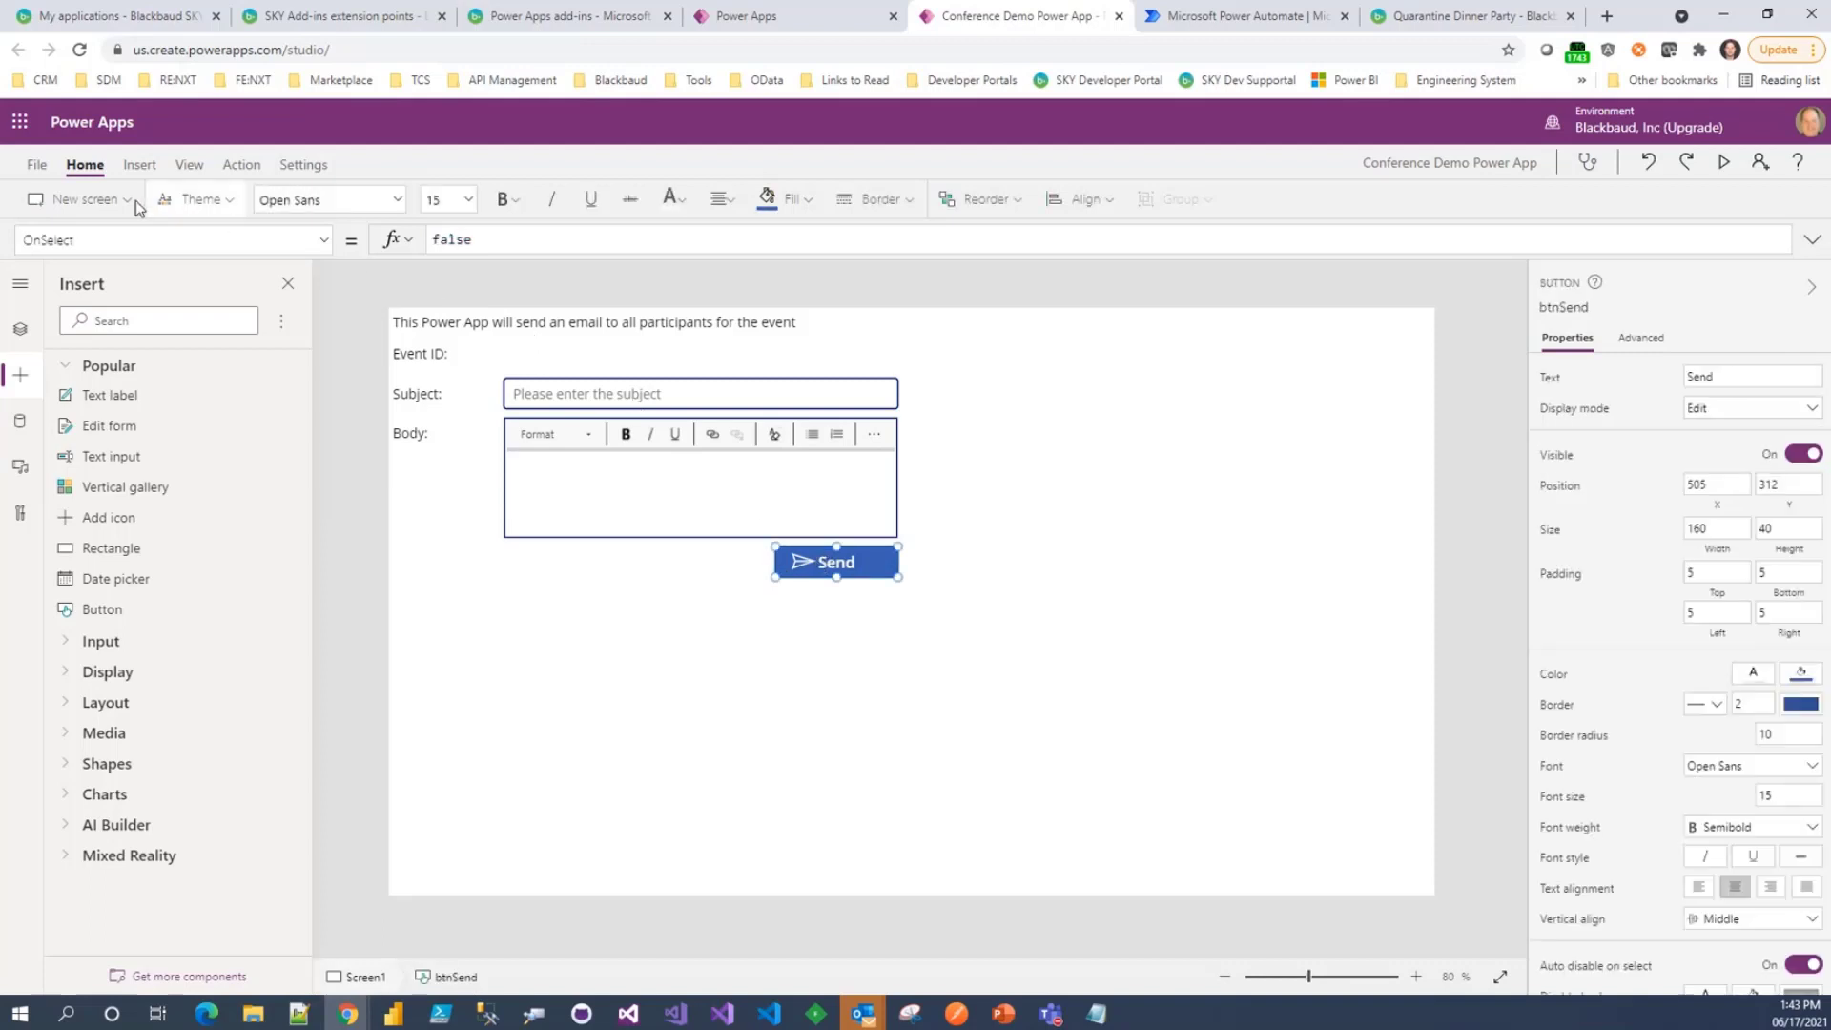
{"action": "left_click", "coordinate": [244, 166]}
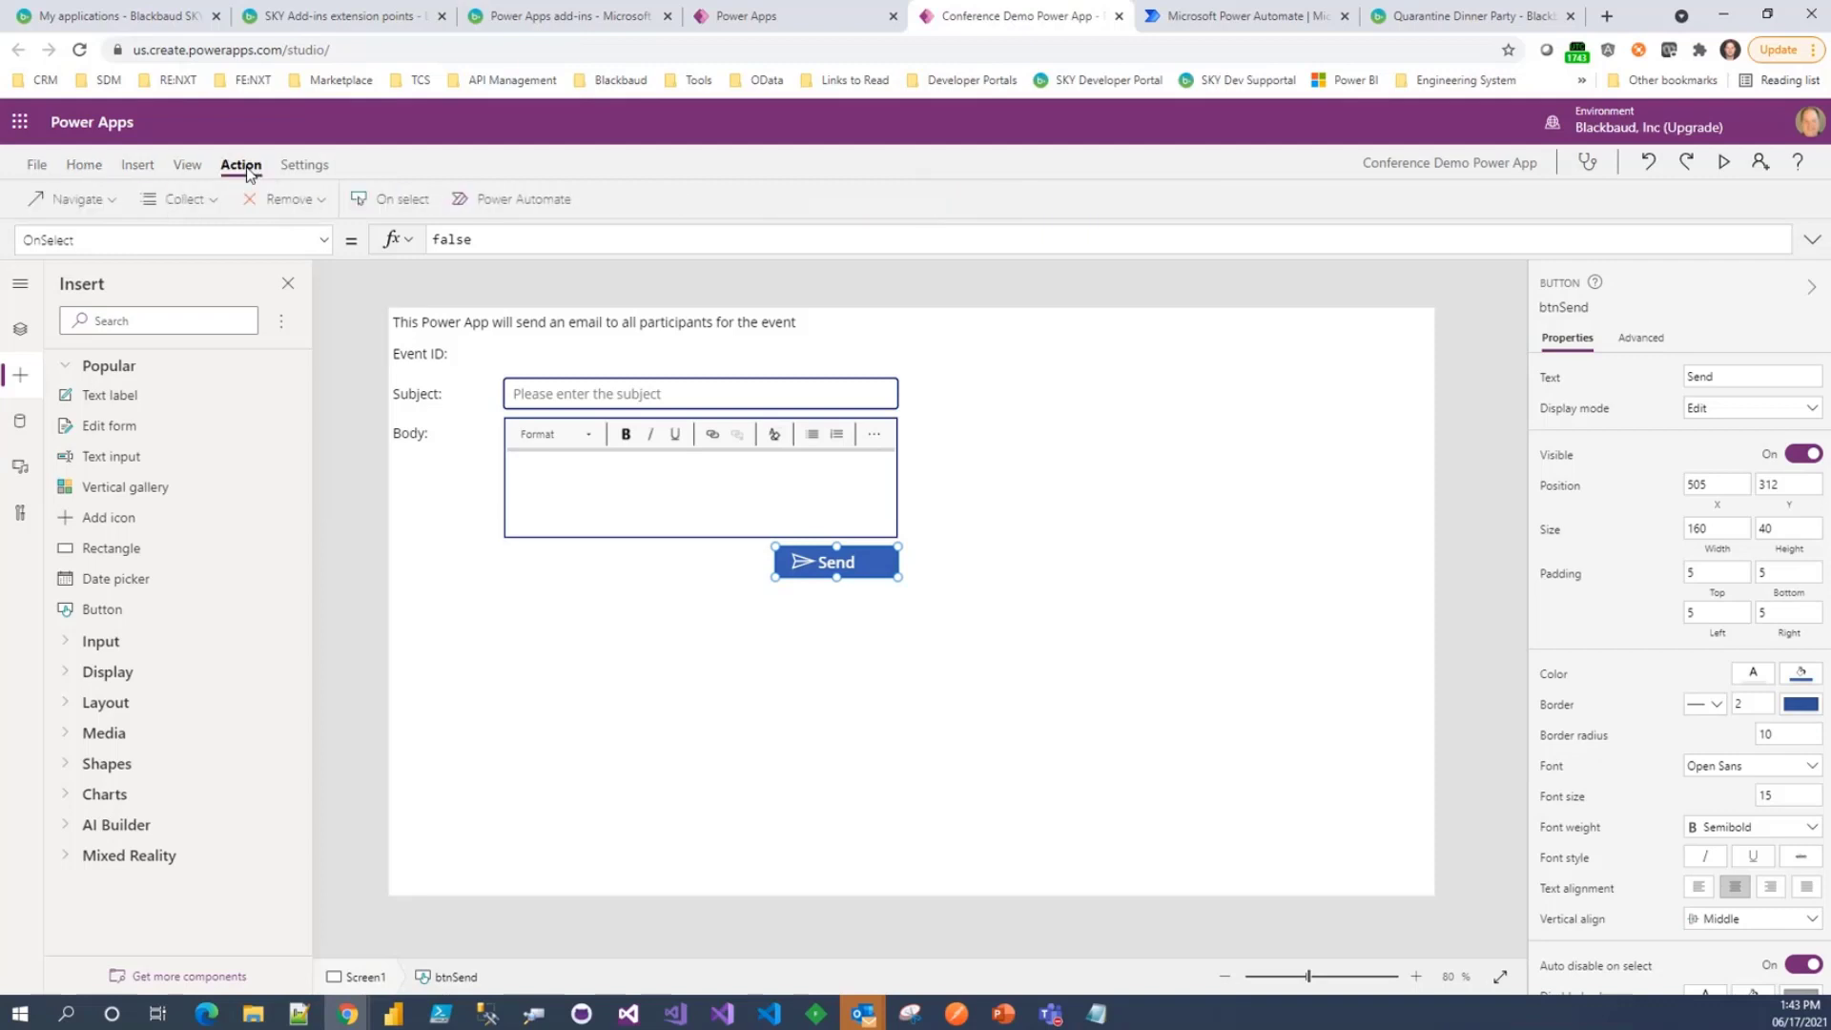
{"action": "left_click", "coordinate": [511, 200]}
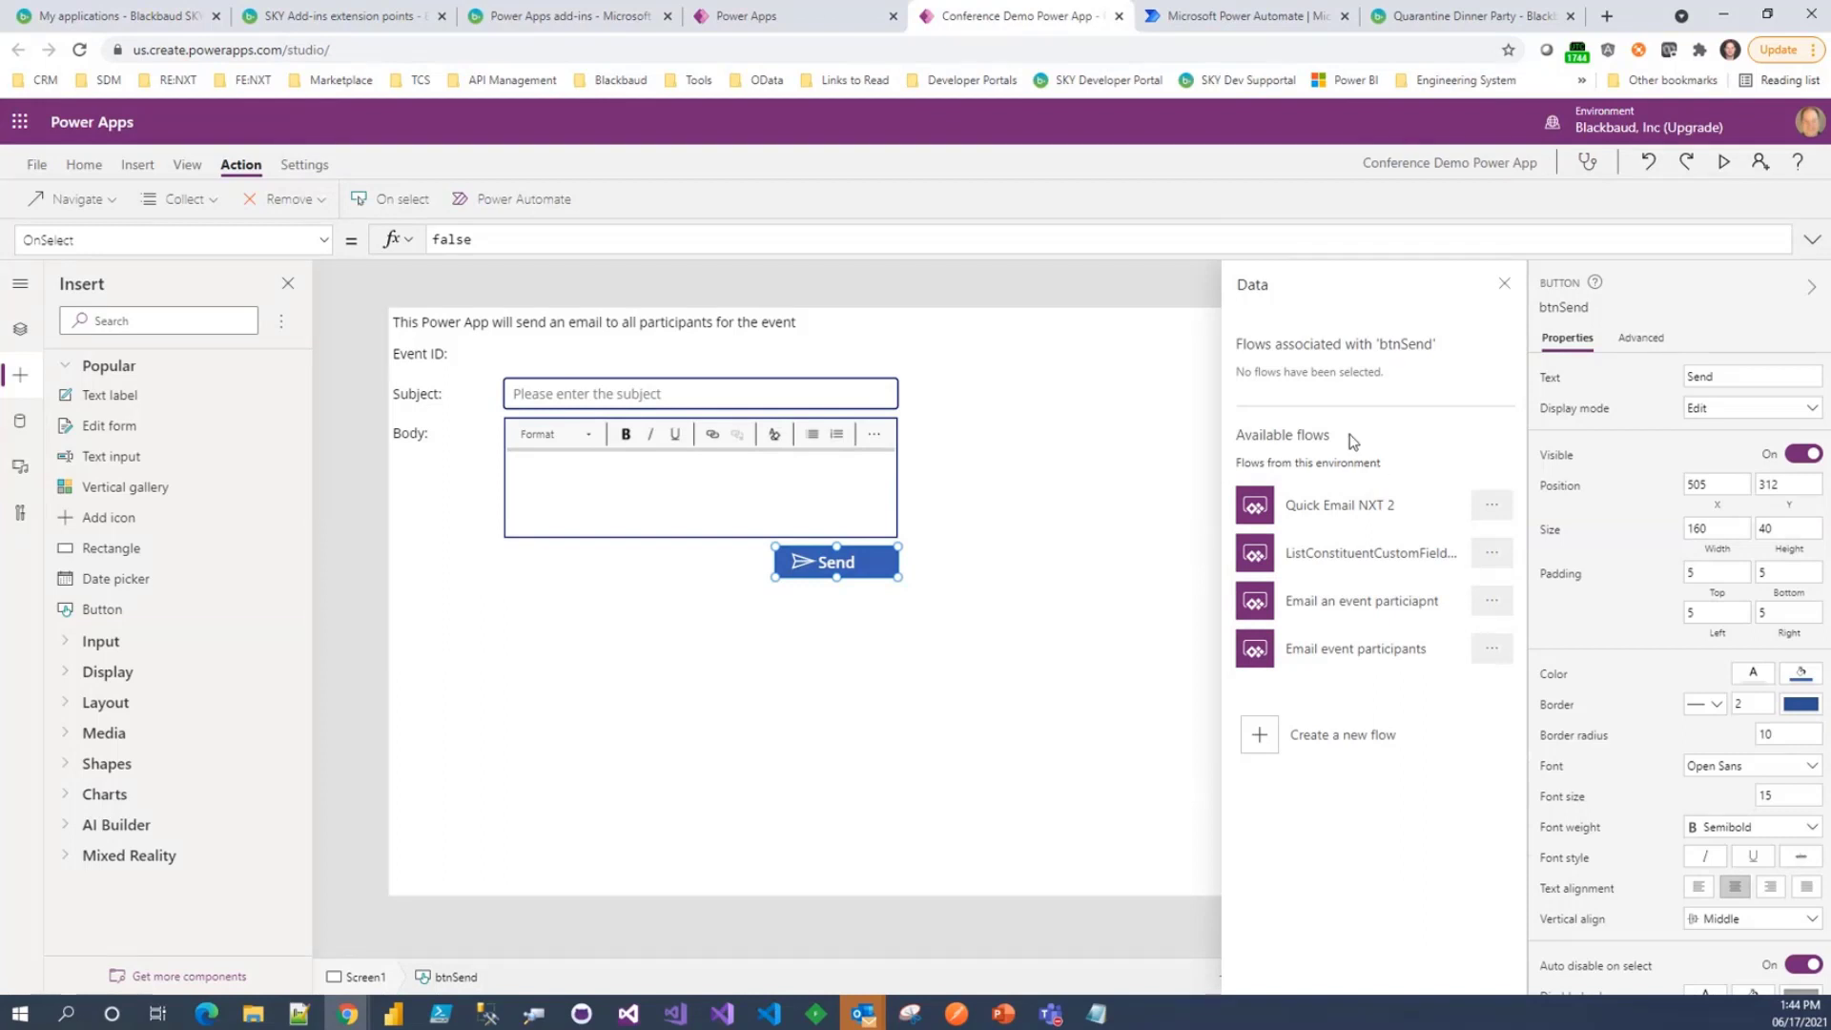
{"action": "left_click", "coordinate": [1323, 744]}
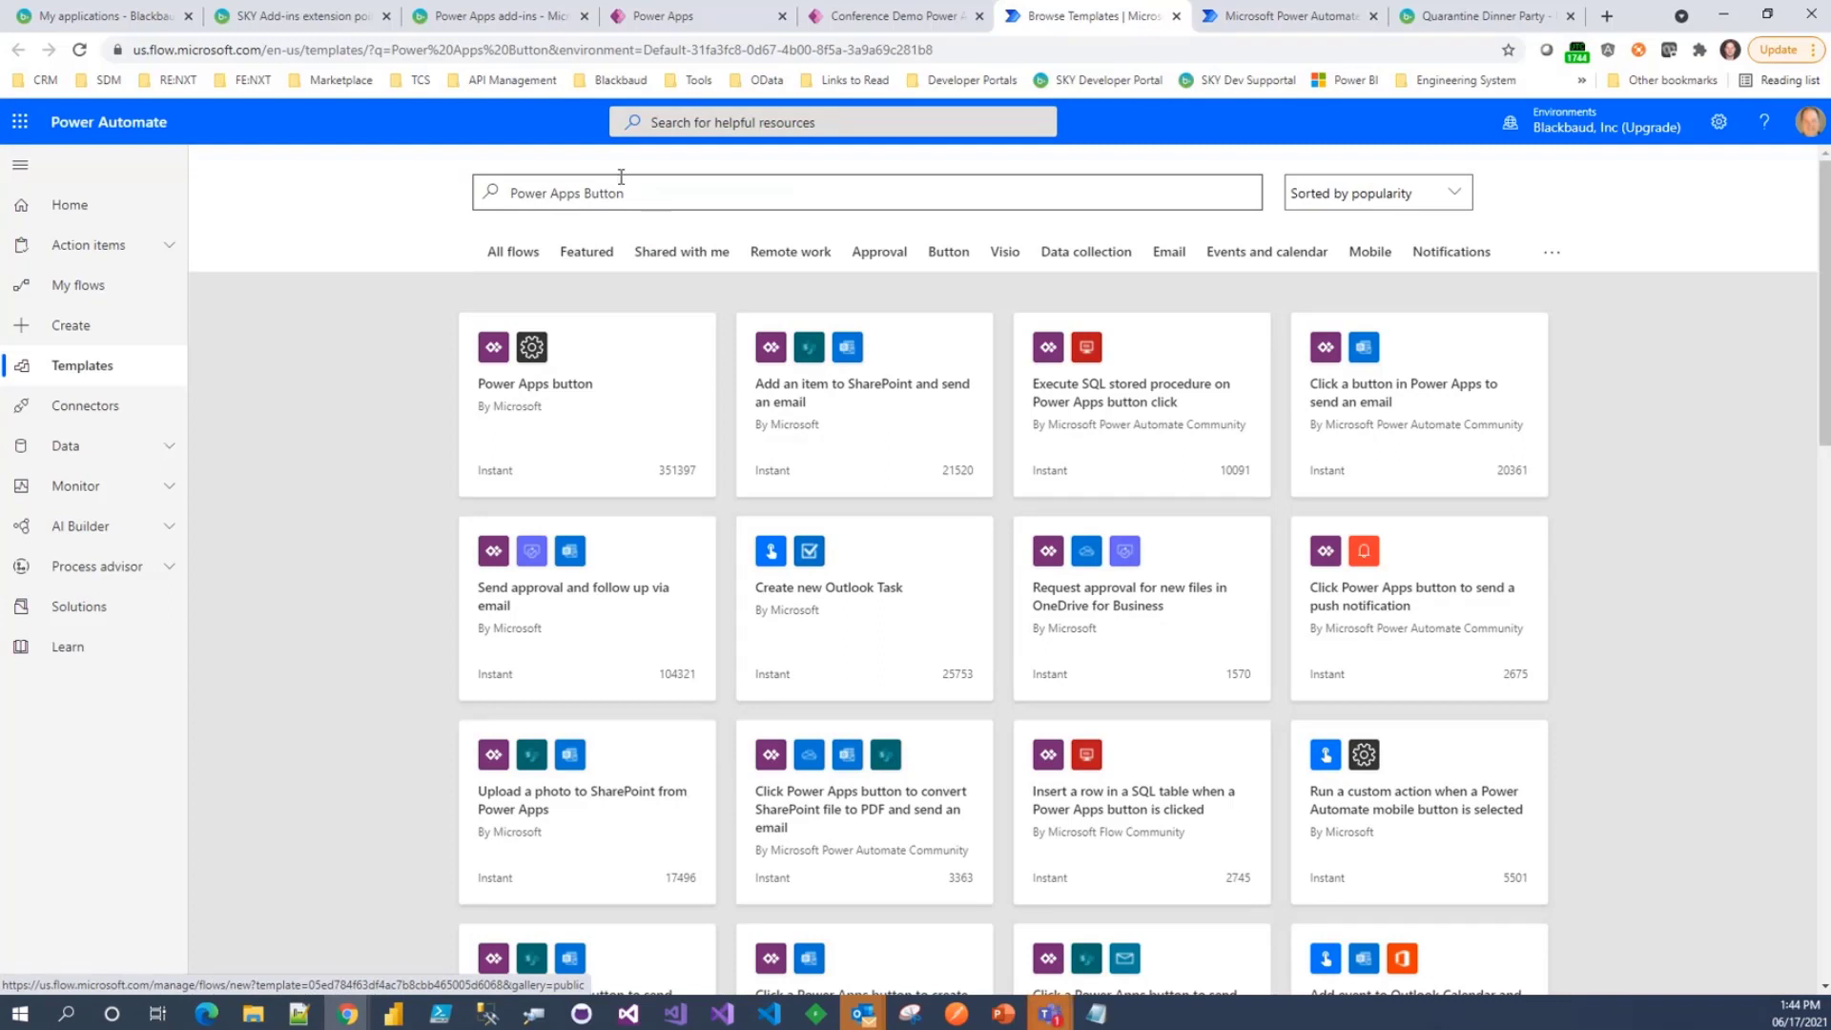
{"action": "left_click", "coordinate": [559, 391]}
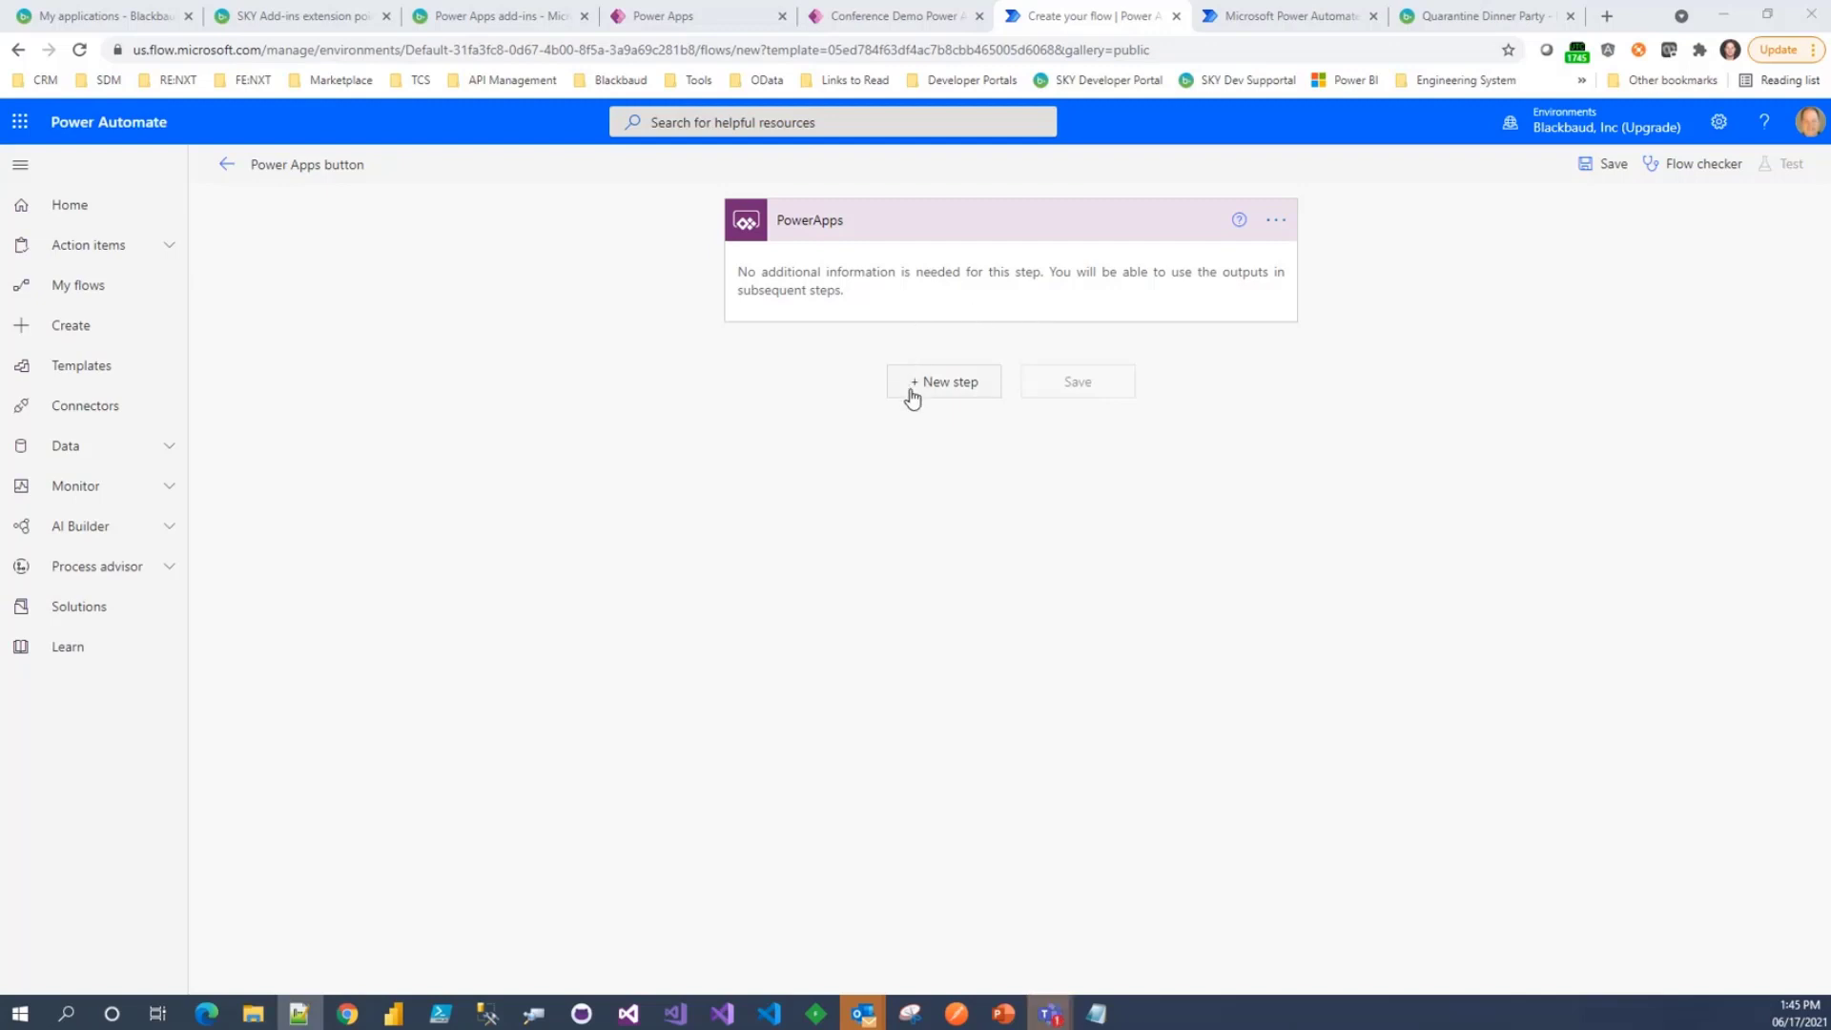
- Add the Blackbaud Raisers Edge NXT action List event participants to the flow and set its Event ID to Ask in PowerApps
{"action": "left_click", "coordinate": [960, 387]}
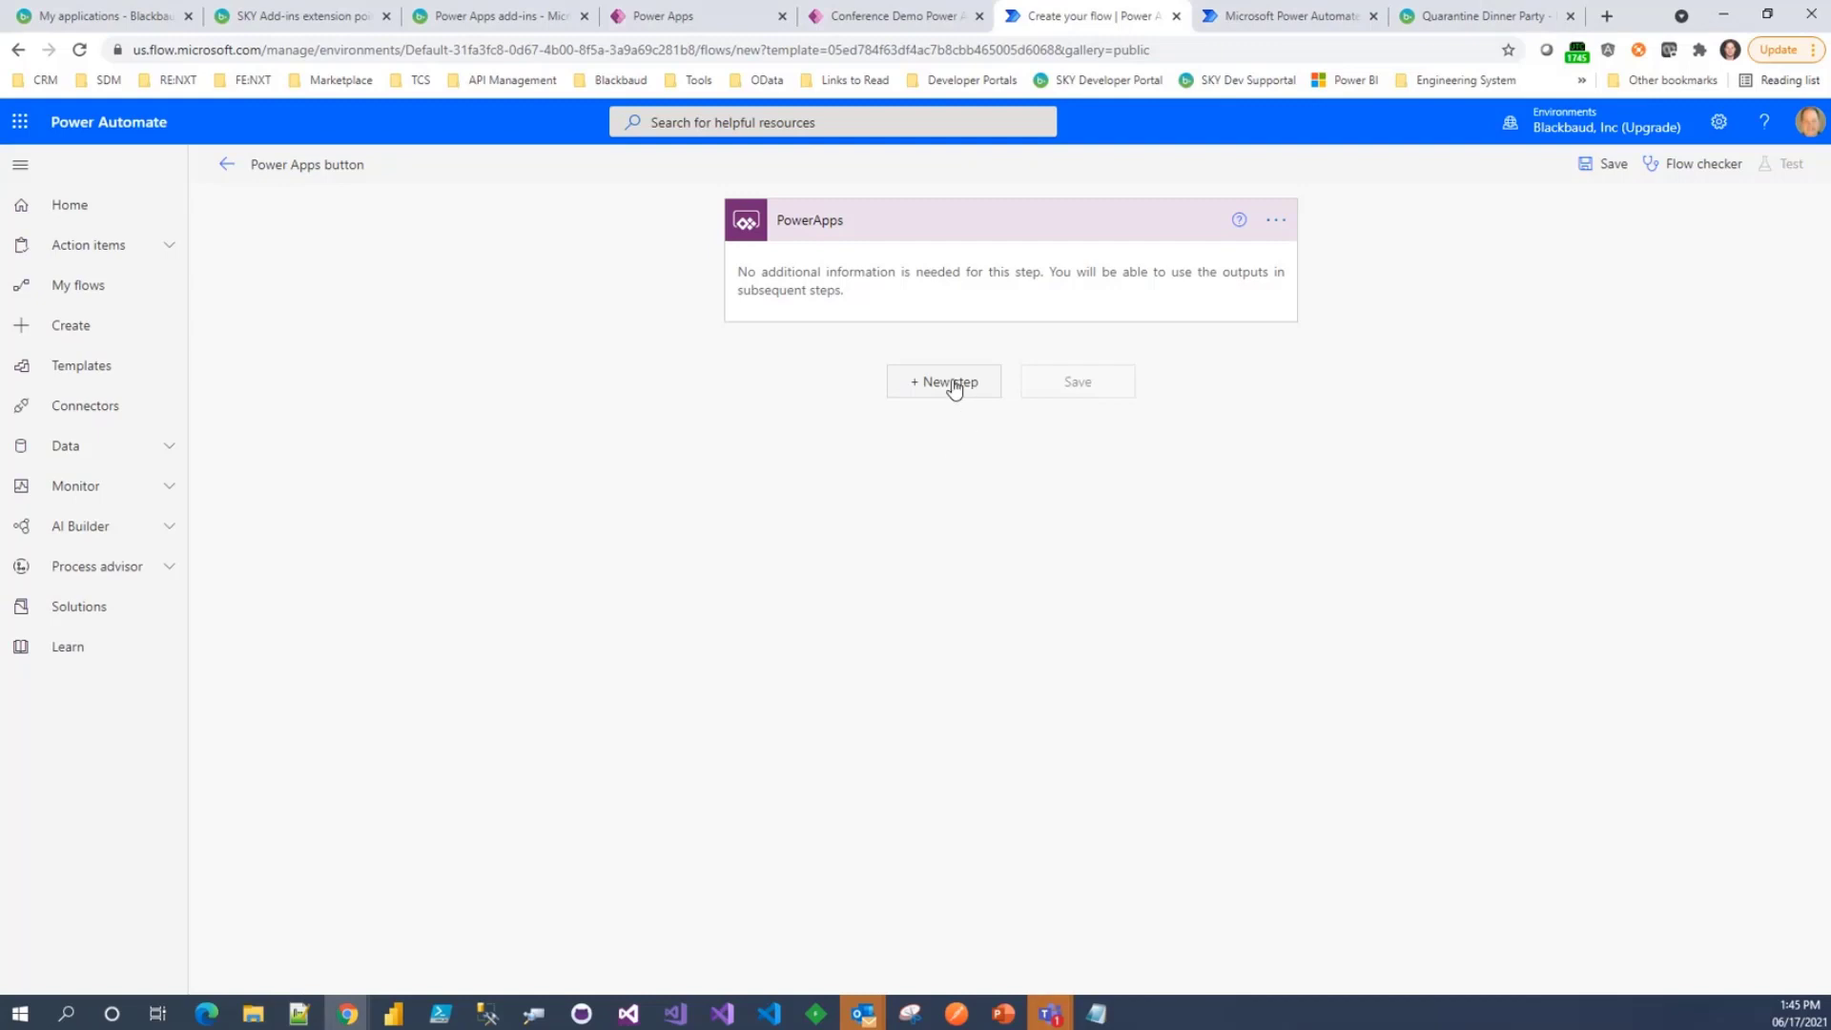
{"action": "left_click", "coordinate": [956, 386]}
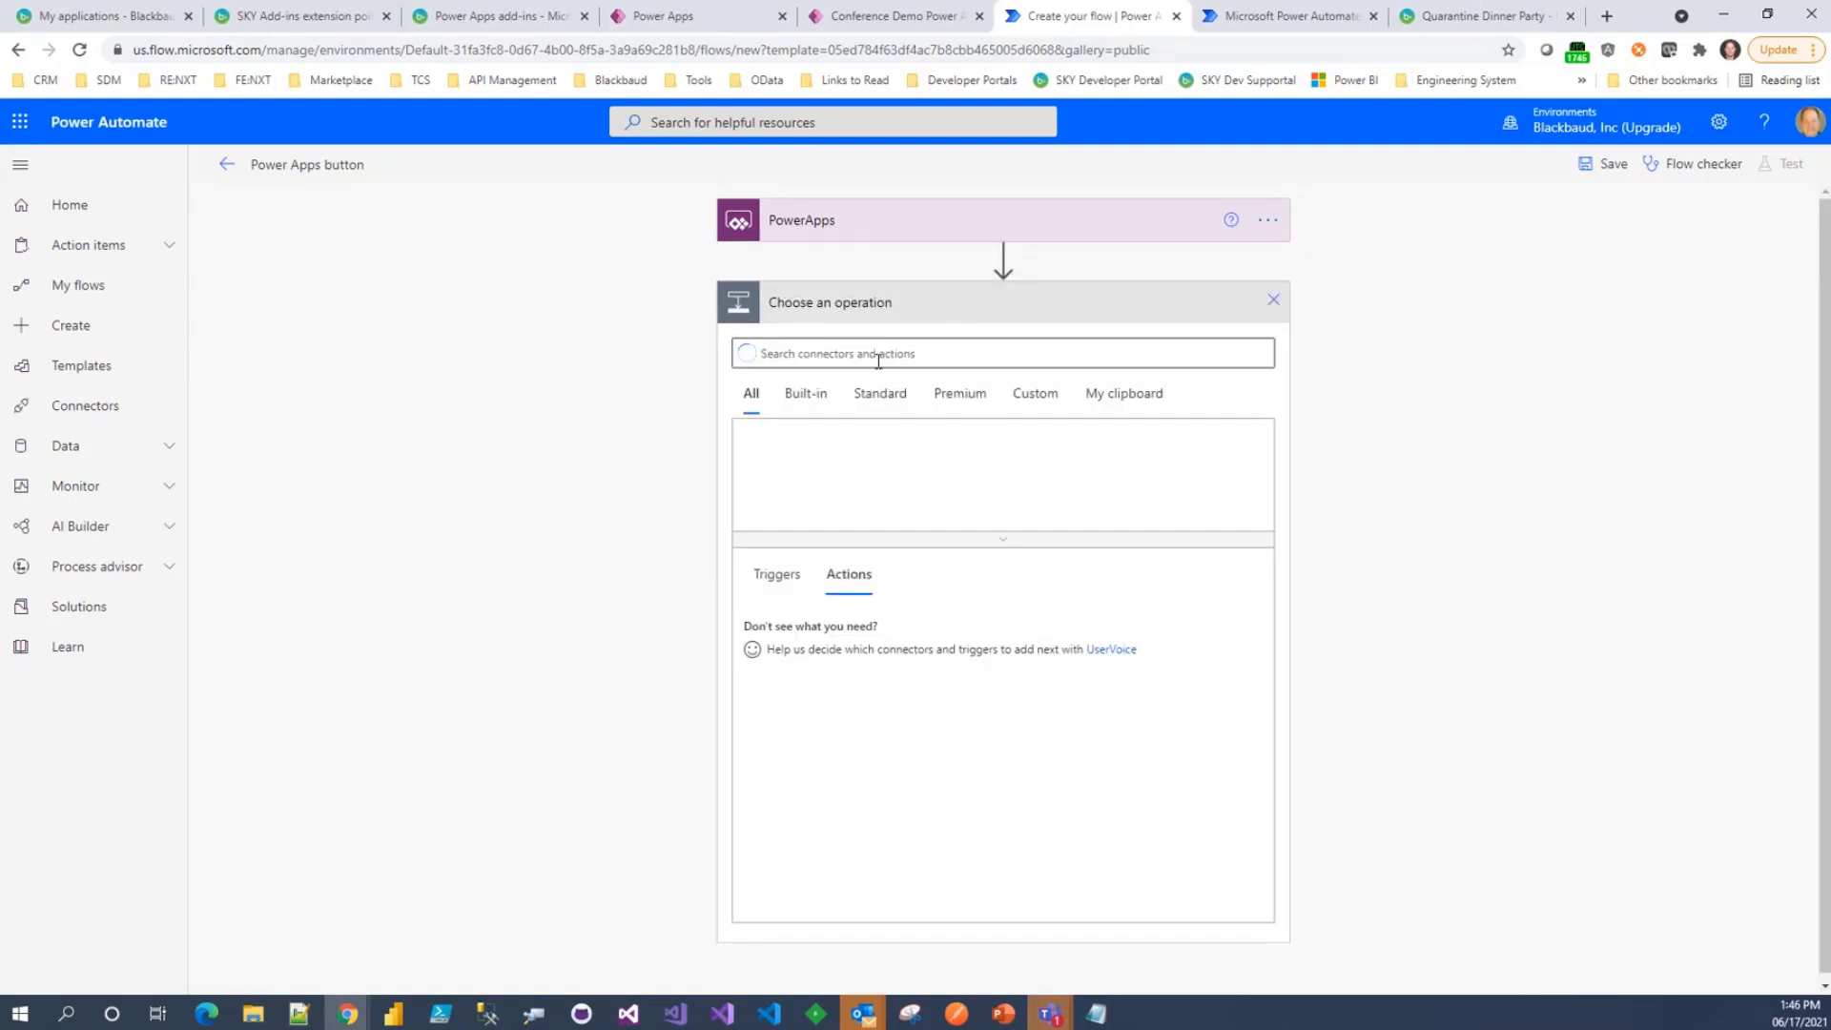
{"action": "left_click", "coordinate": [869, 359]}
{"action": "type", "text": "raiser"}
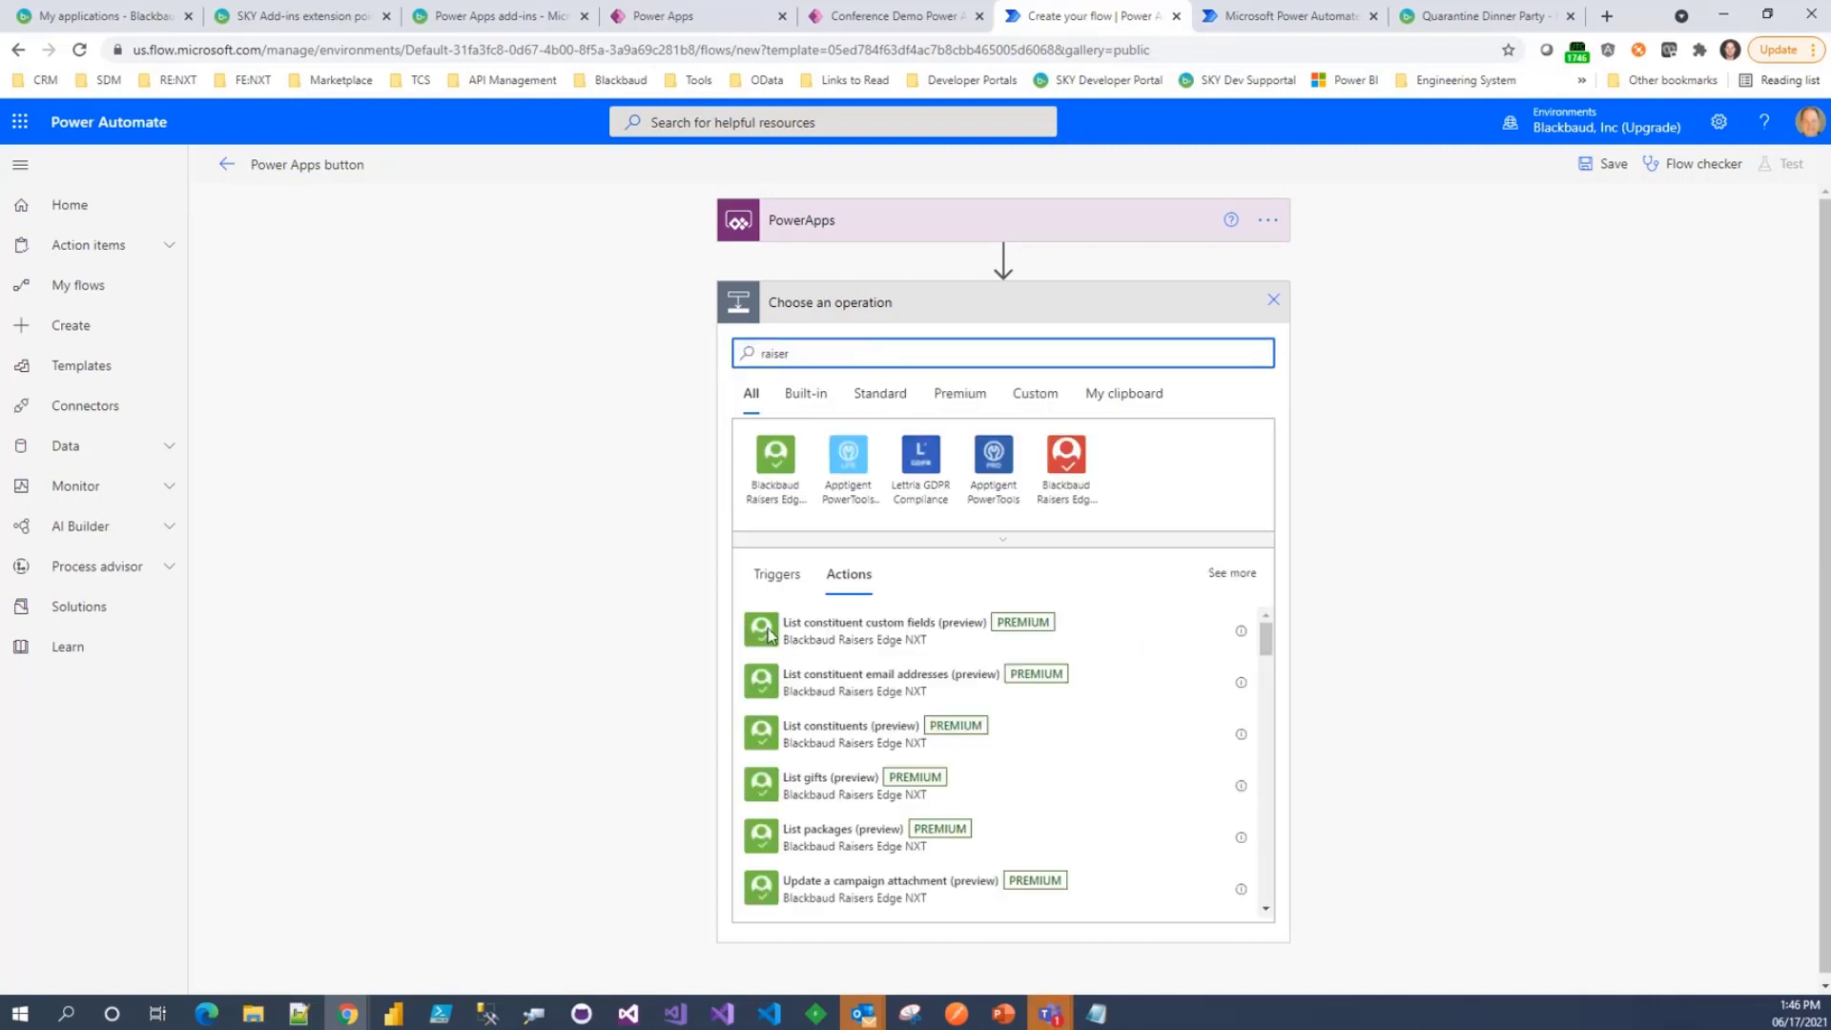
{"action": "left_click", "coordinate": [775, 456]}
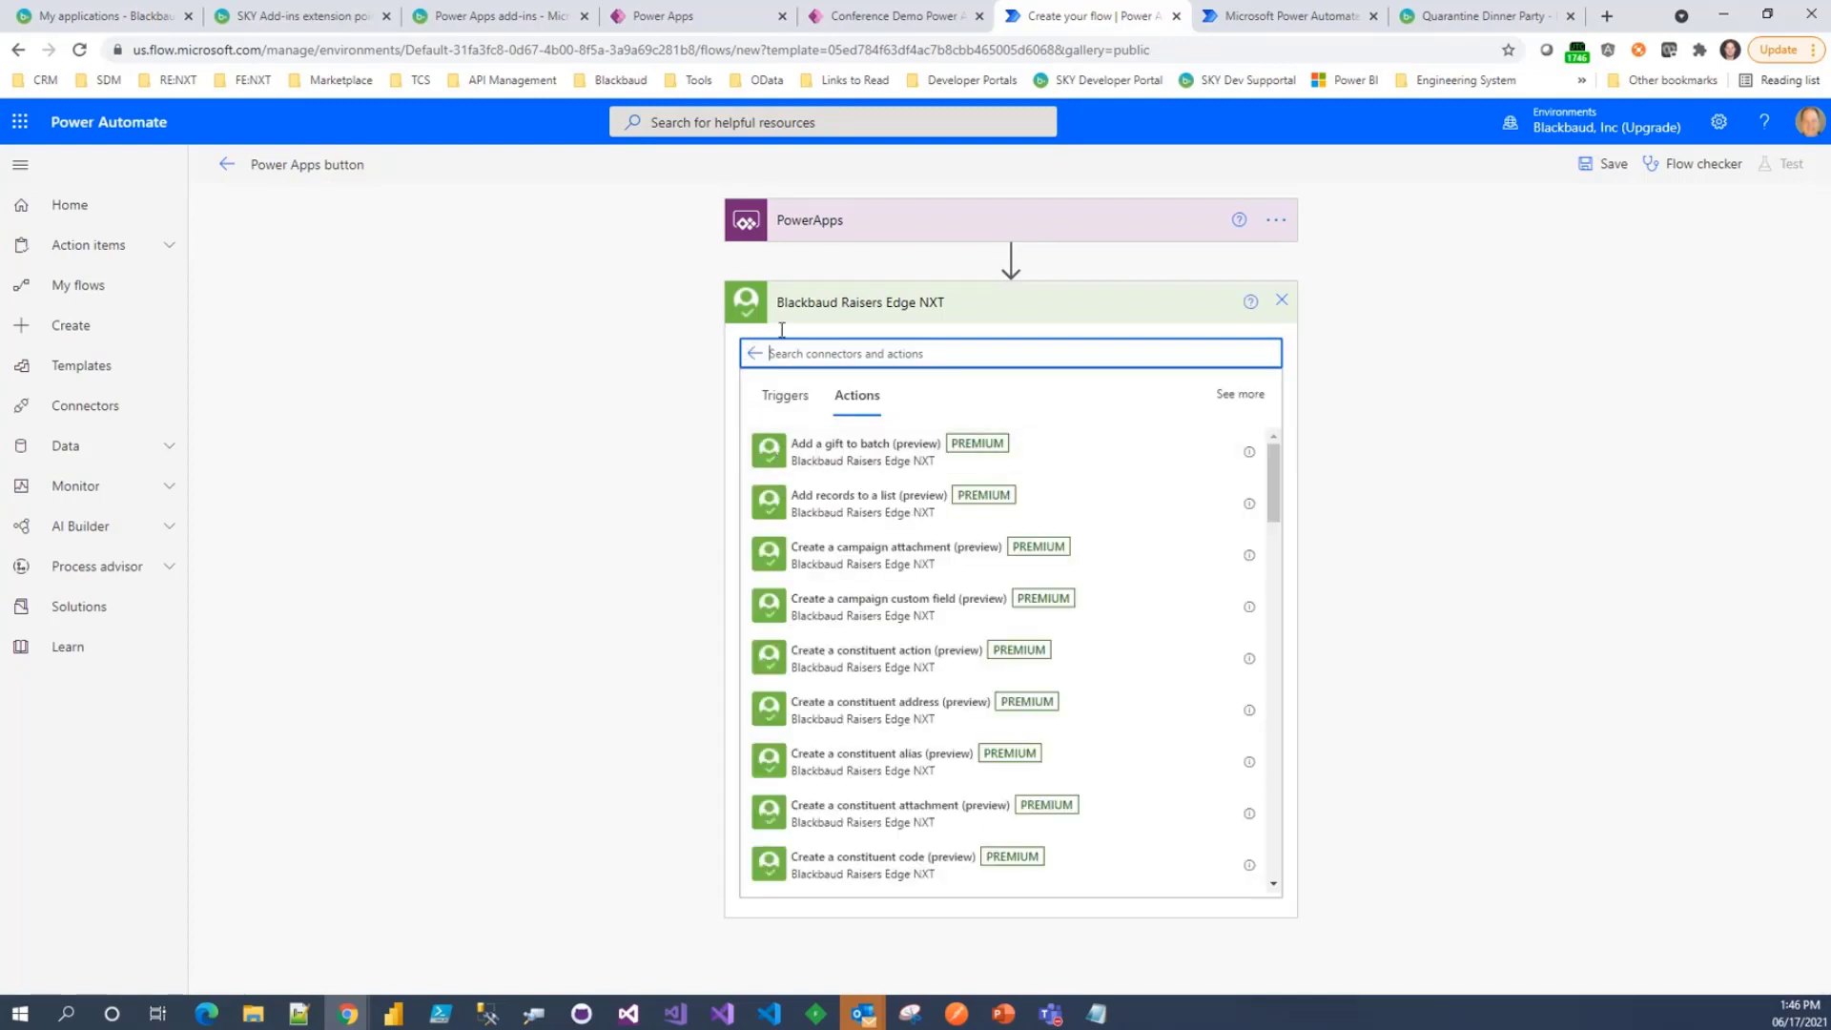
{"action": "type", "text": "participant"}
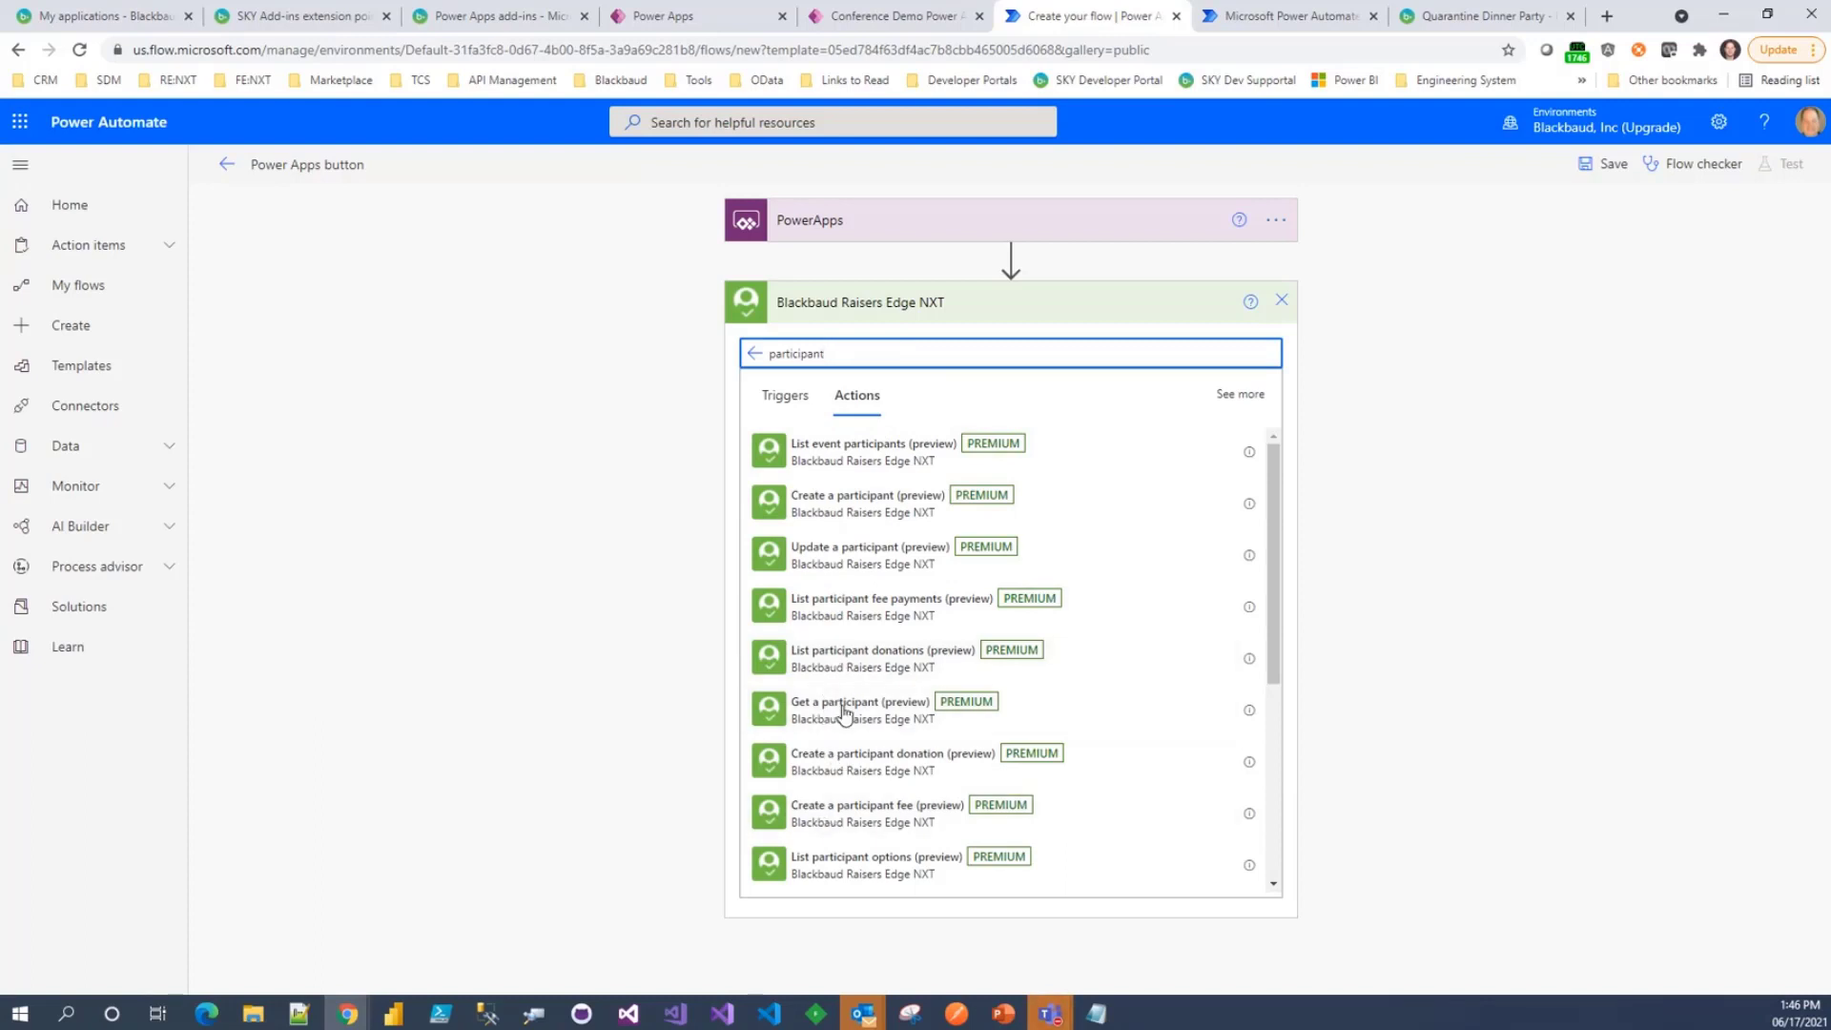
{"action": "left_click", "coordinate": [834, 459]}
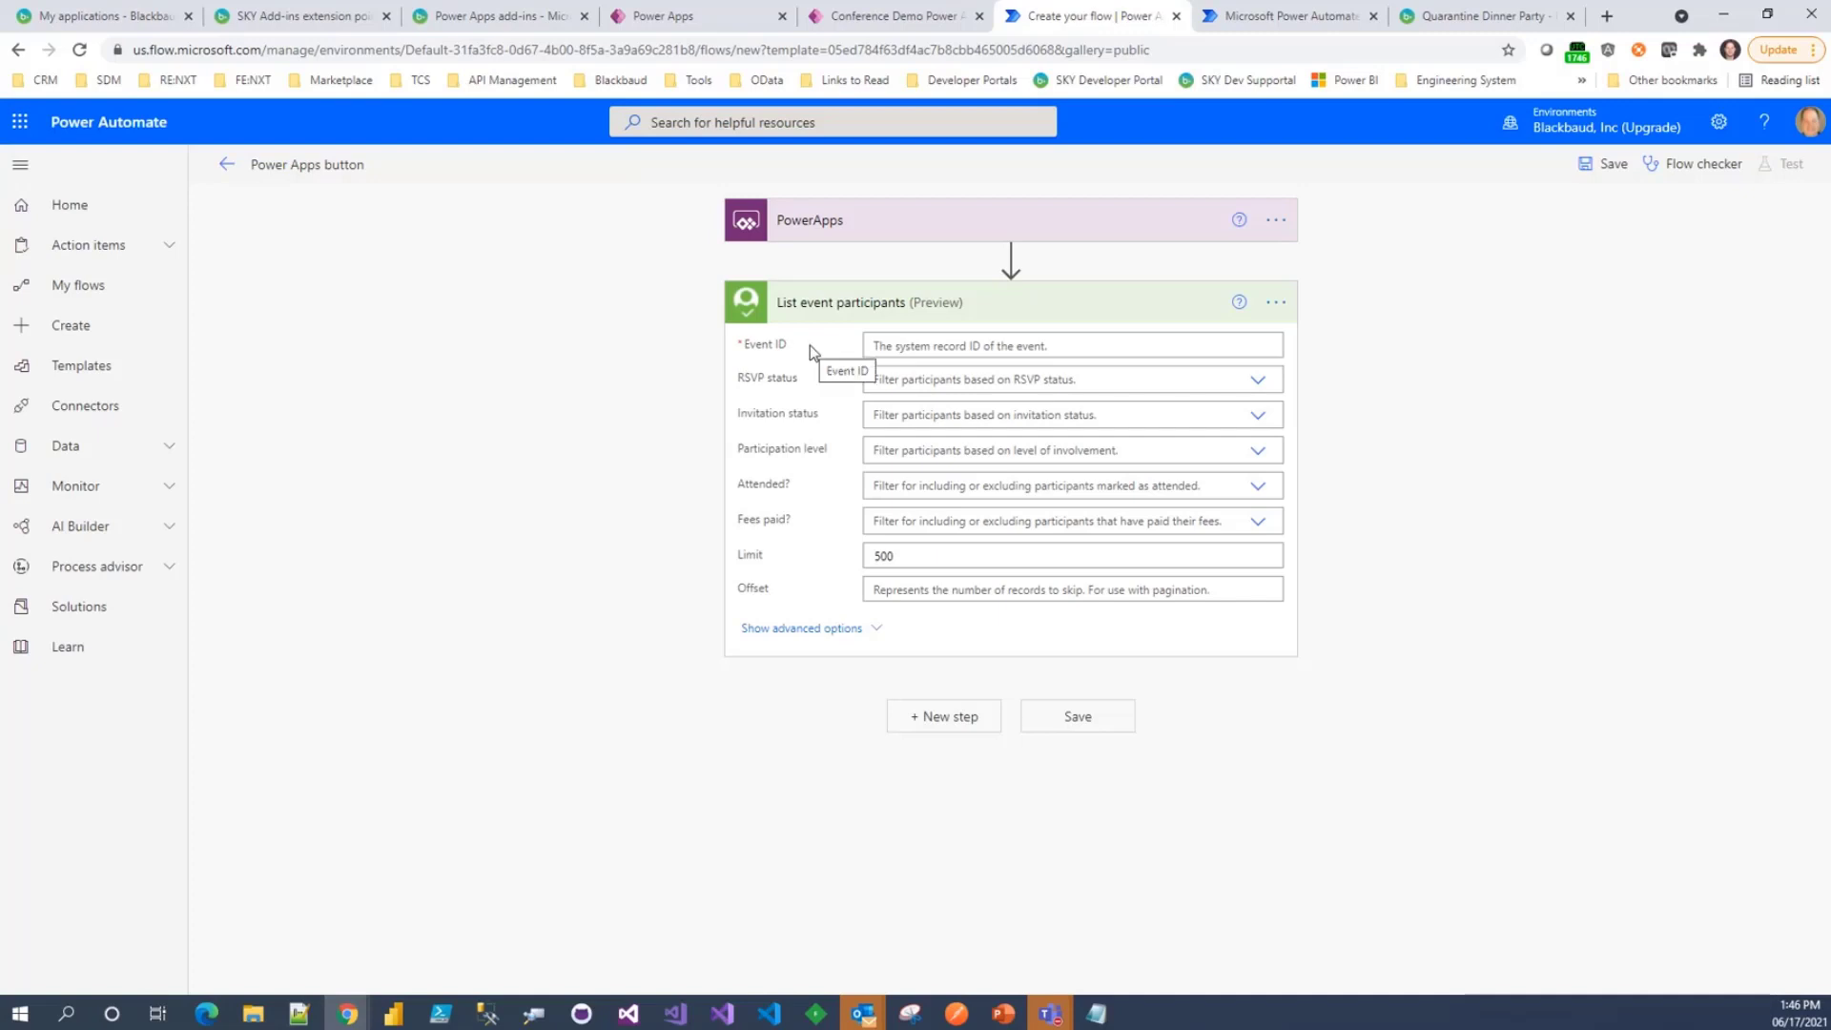
{"action": "left_click", "coordinate": [908, 340]}
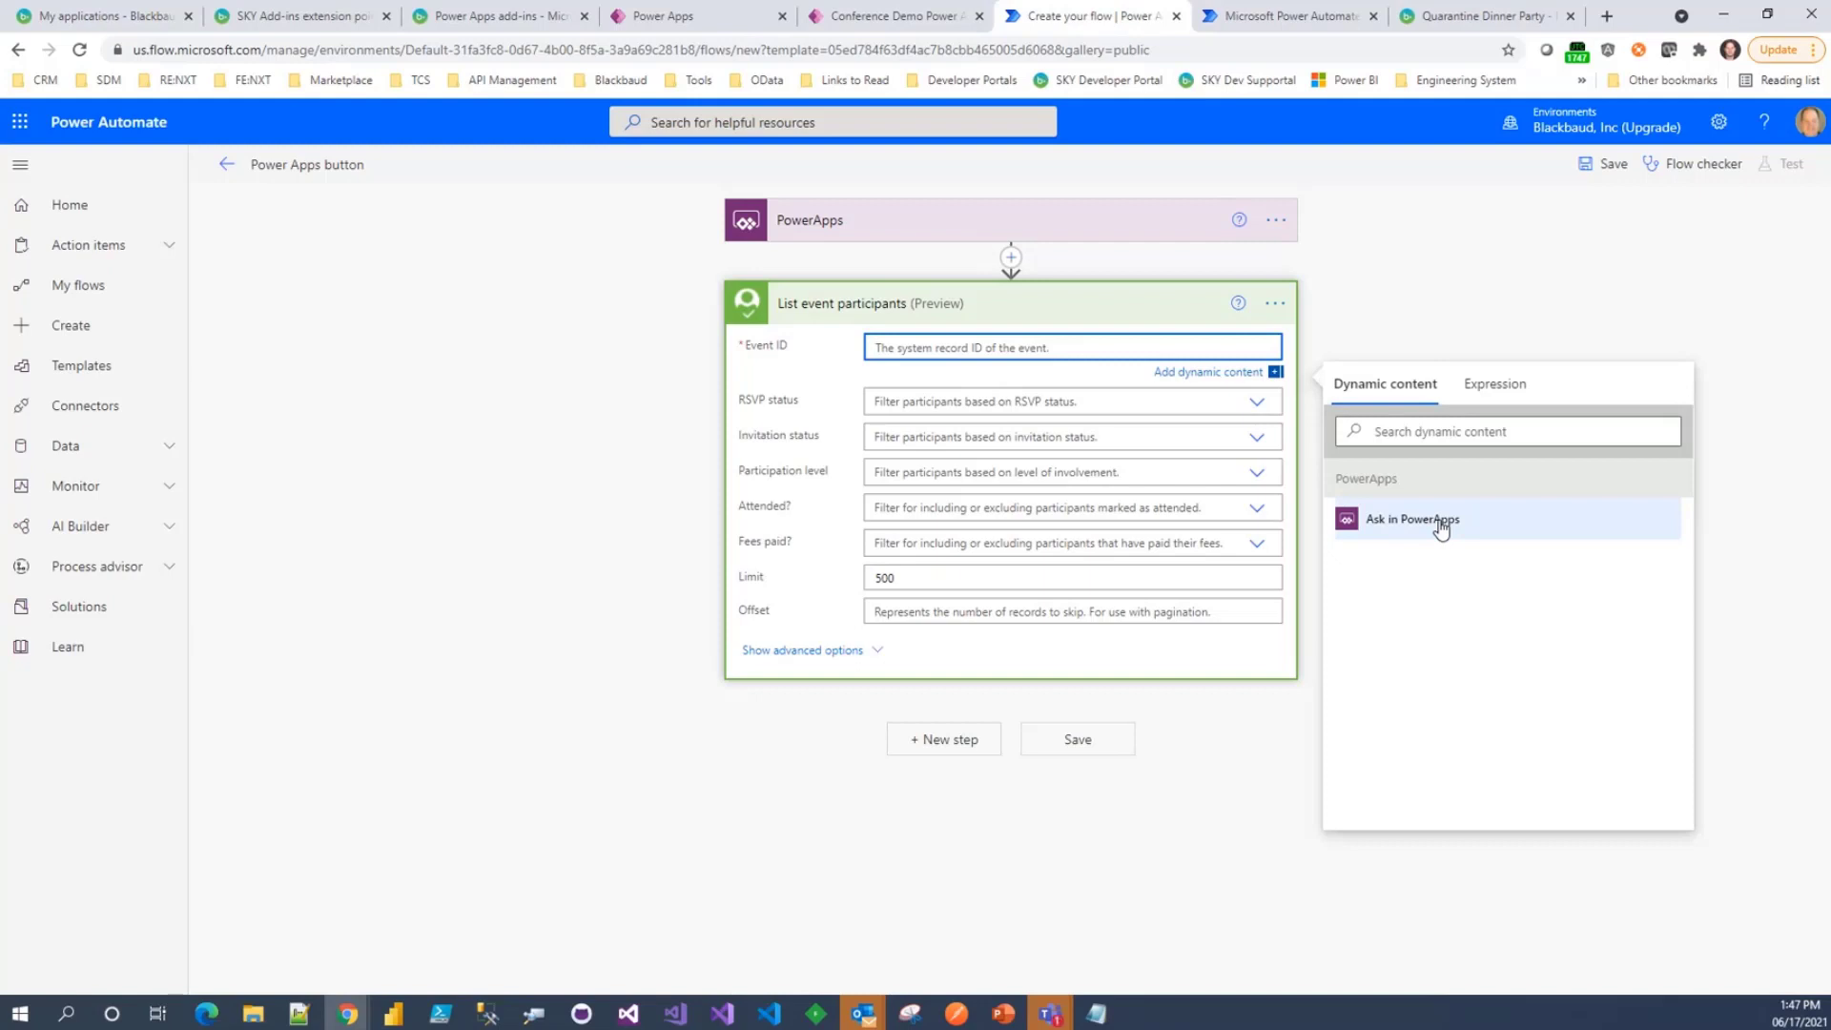
{"action": "left_click", "coordinate": [1440, 528]}
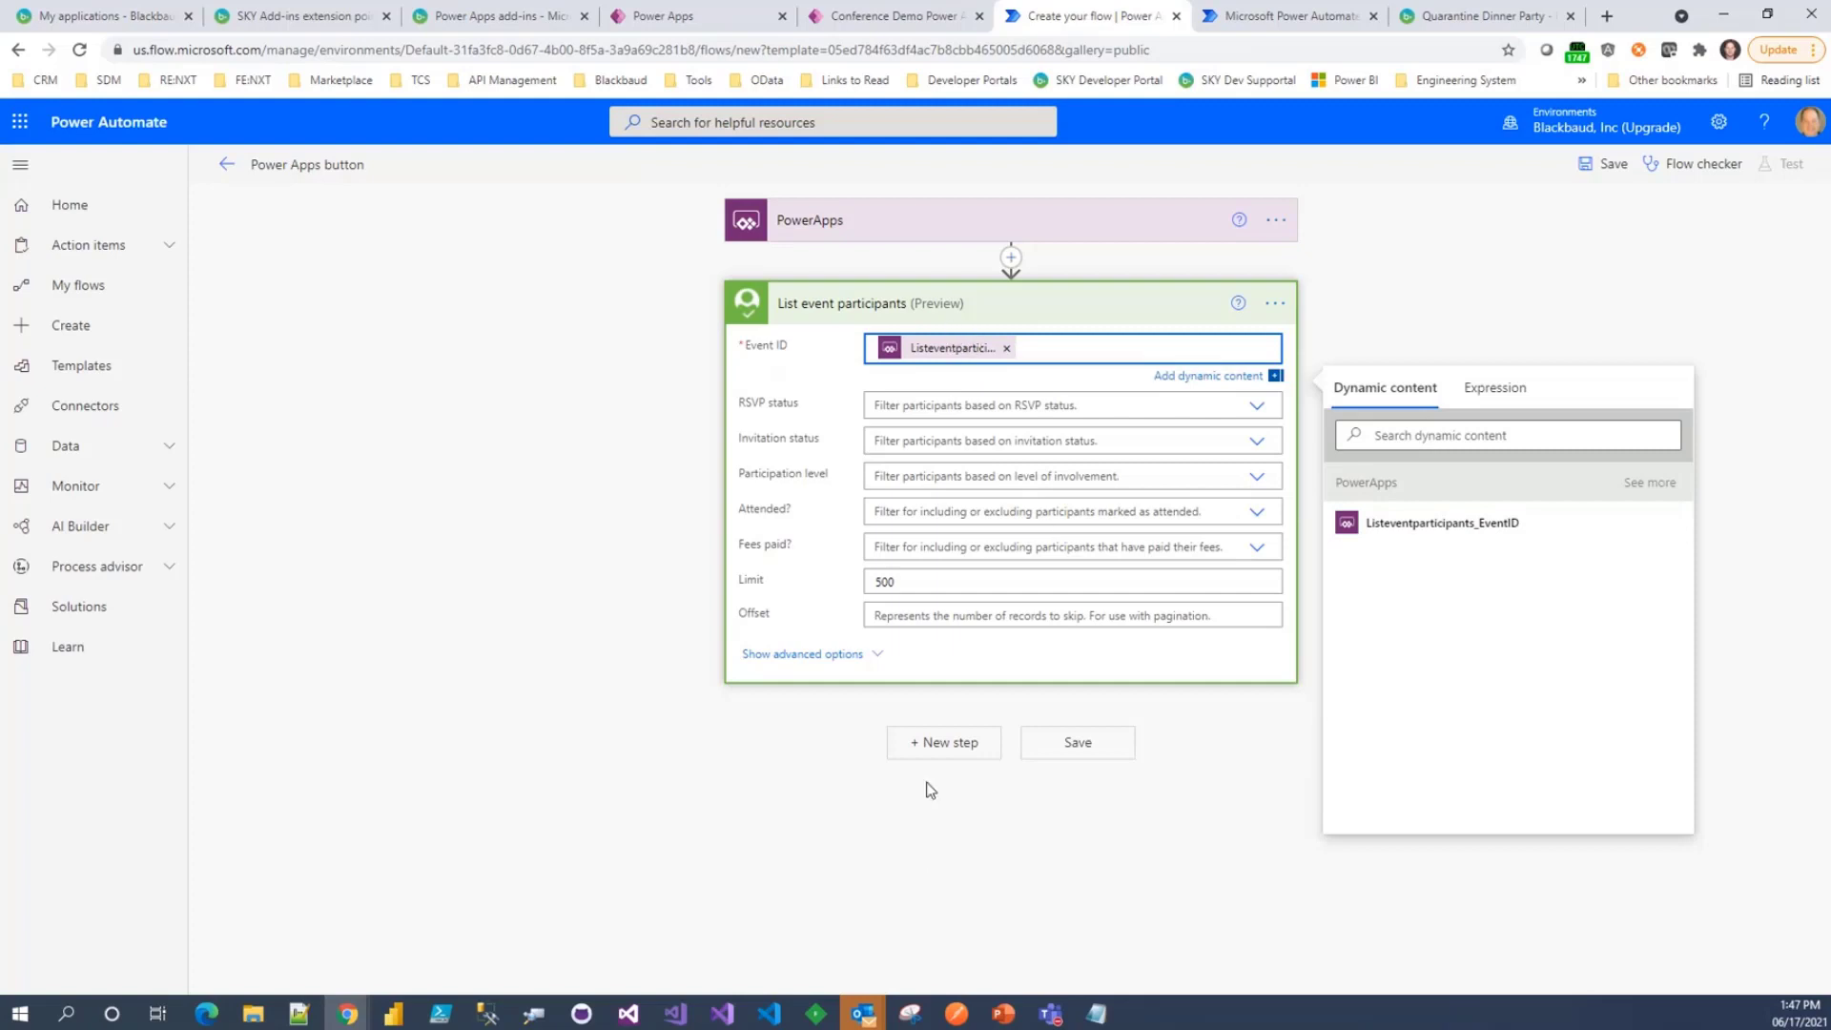
- Add the Mail action Send an email notification (V3) and set its To field to the event participant's Email
{"action": "left_click", "coordinate": [933, 749]}
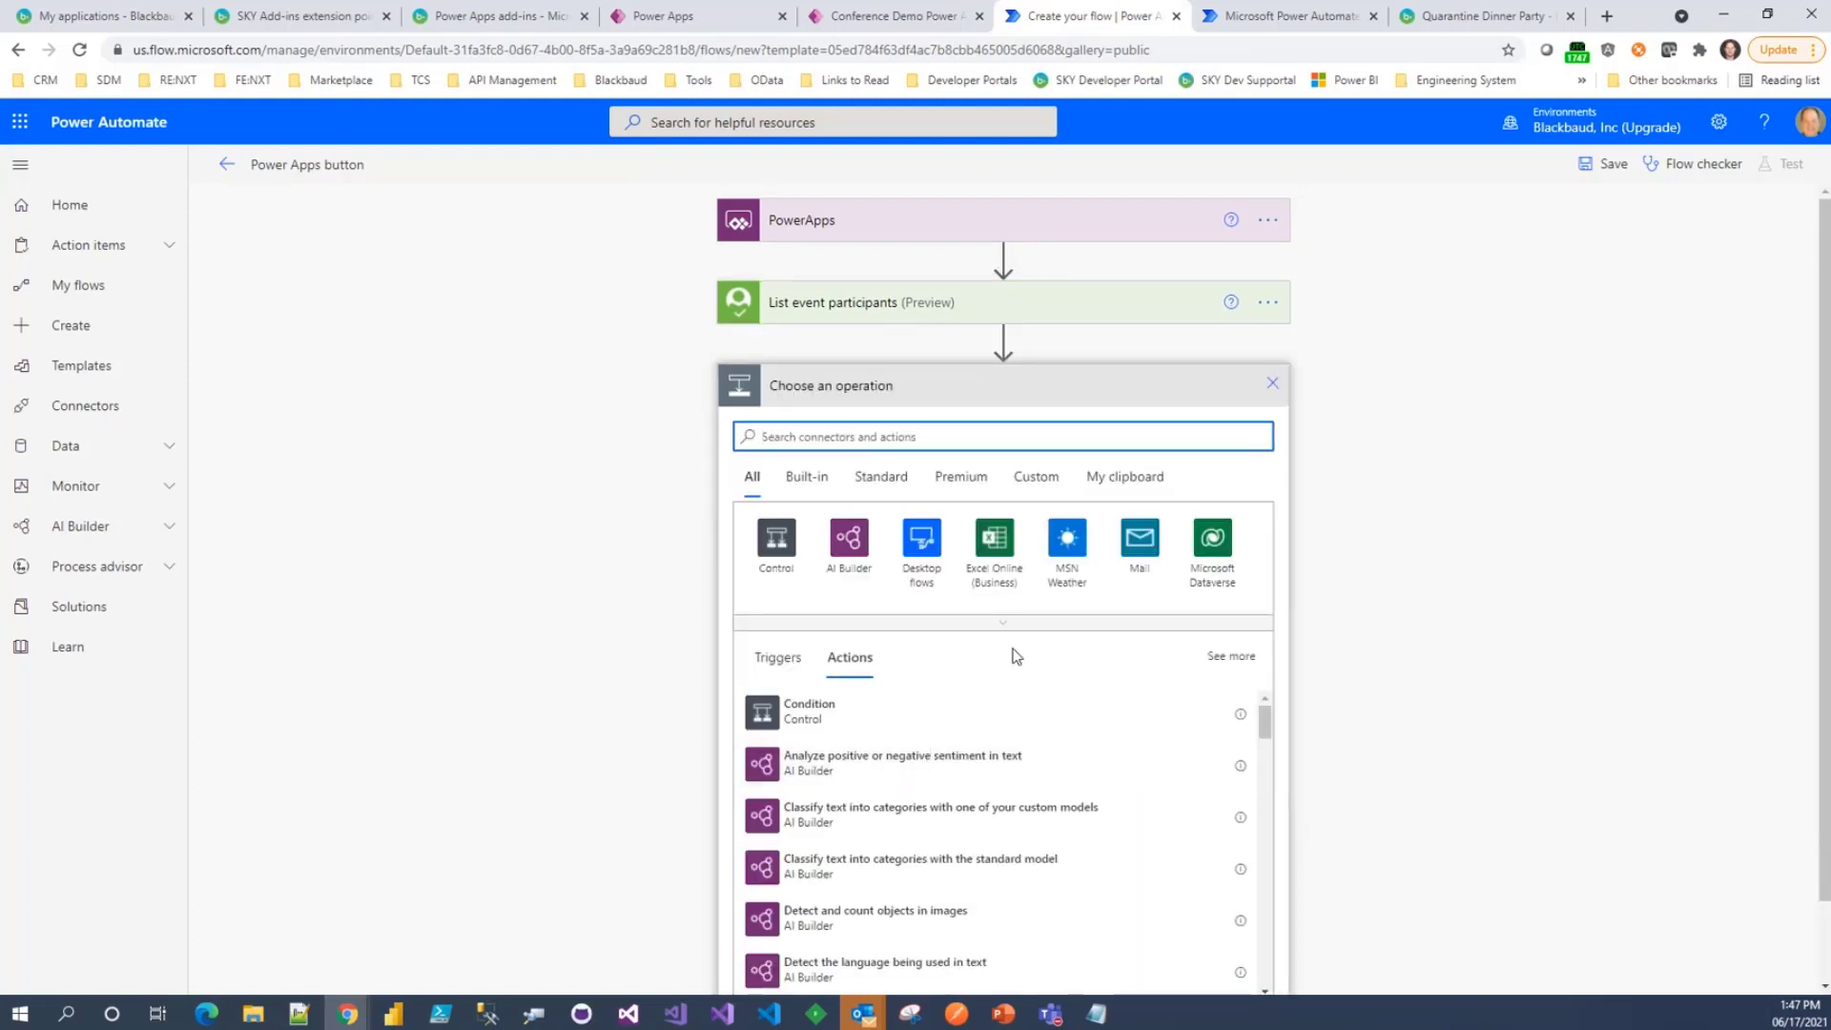
{"action": "left_click", "coordinate": [1130, 543]}
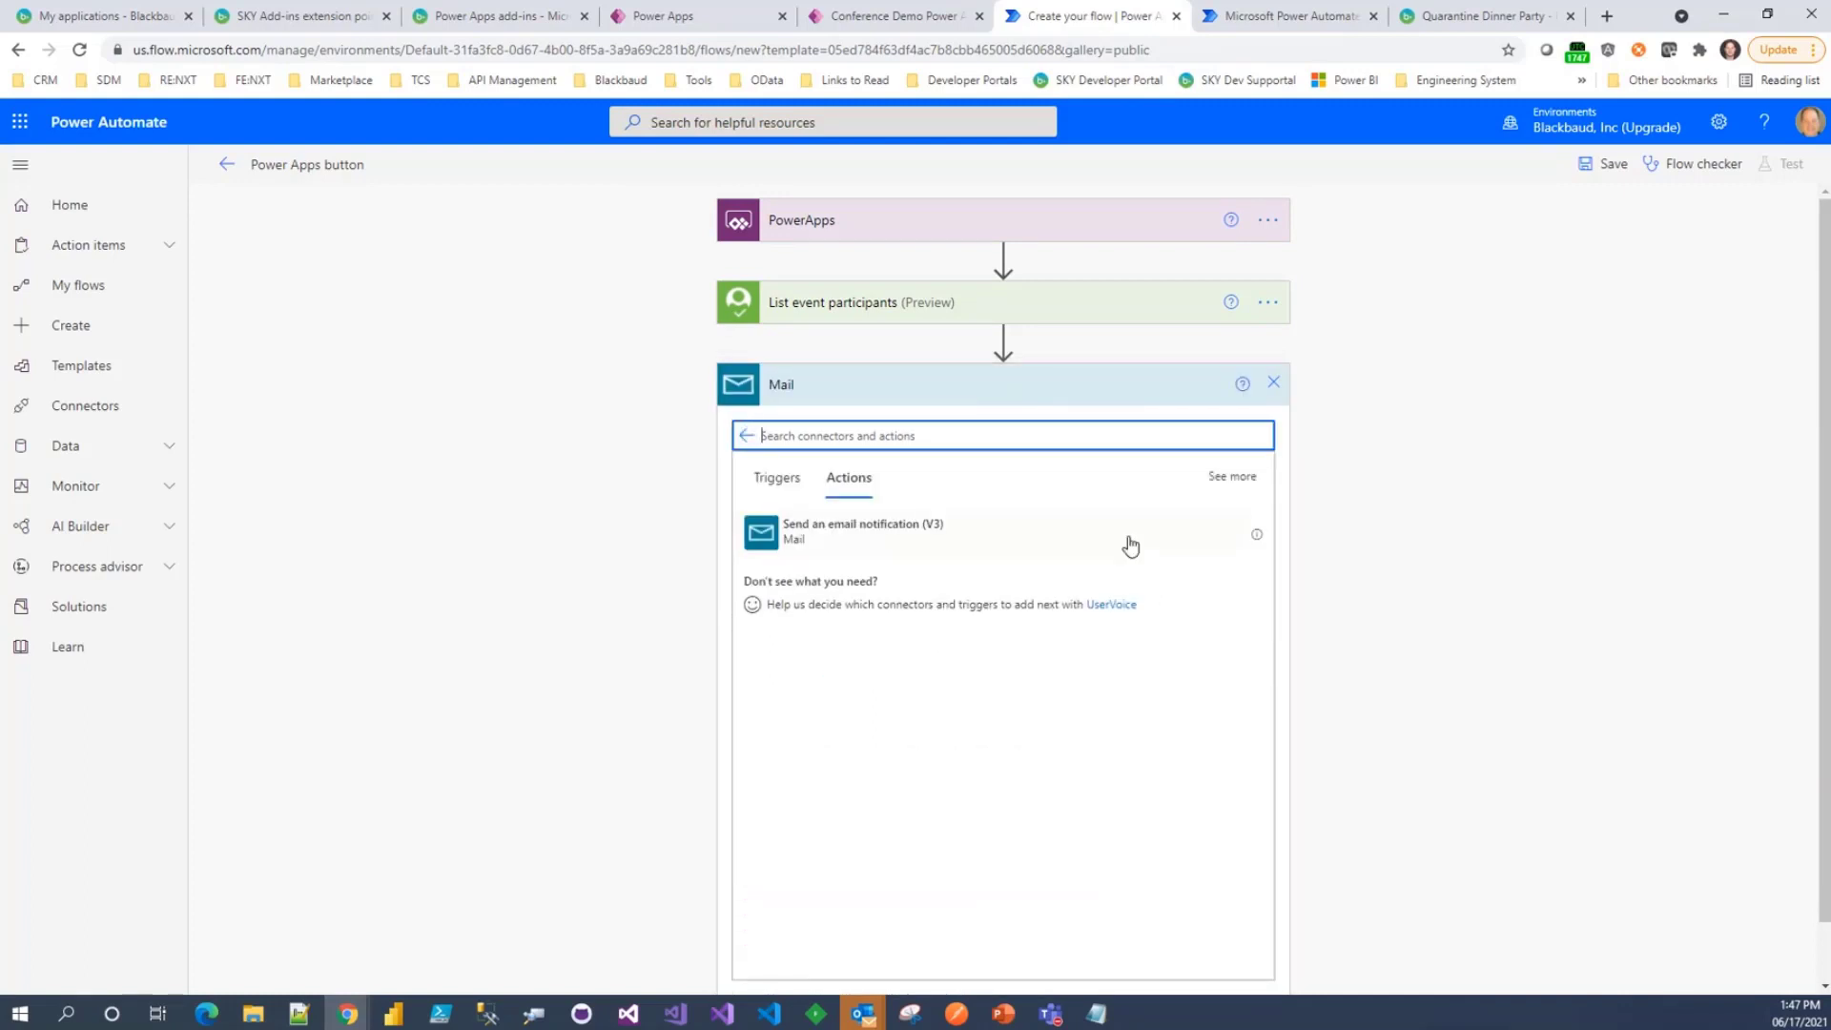
{"action": "left_click", "coordinate": [903, 531]}
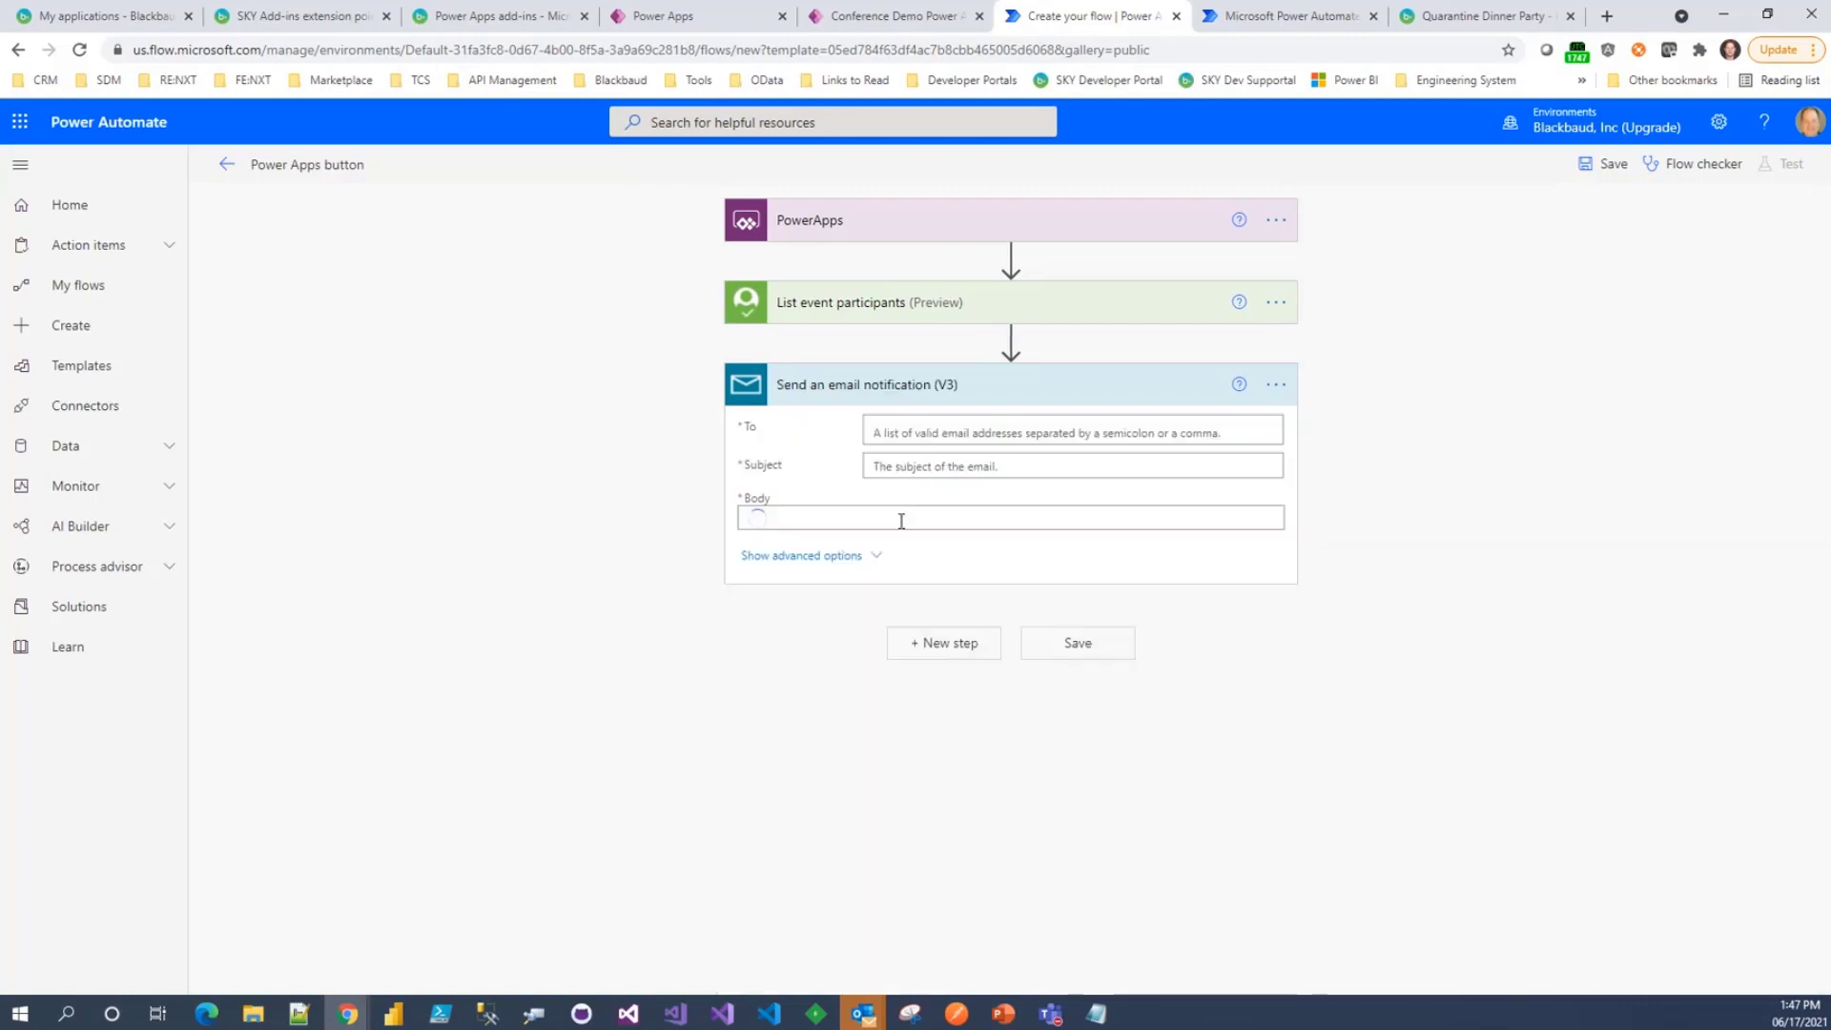
{"action": "left_click", "coordinate": [903, 430]}
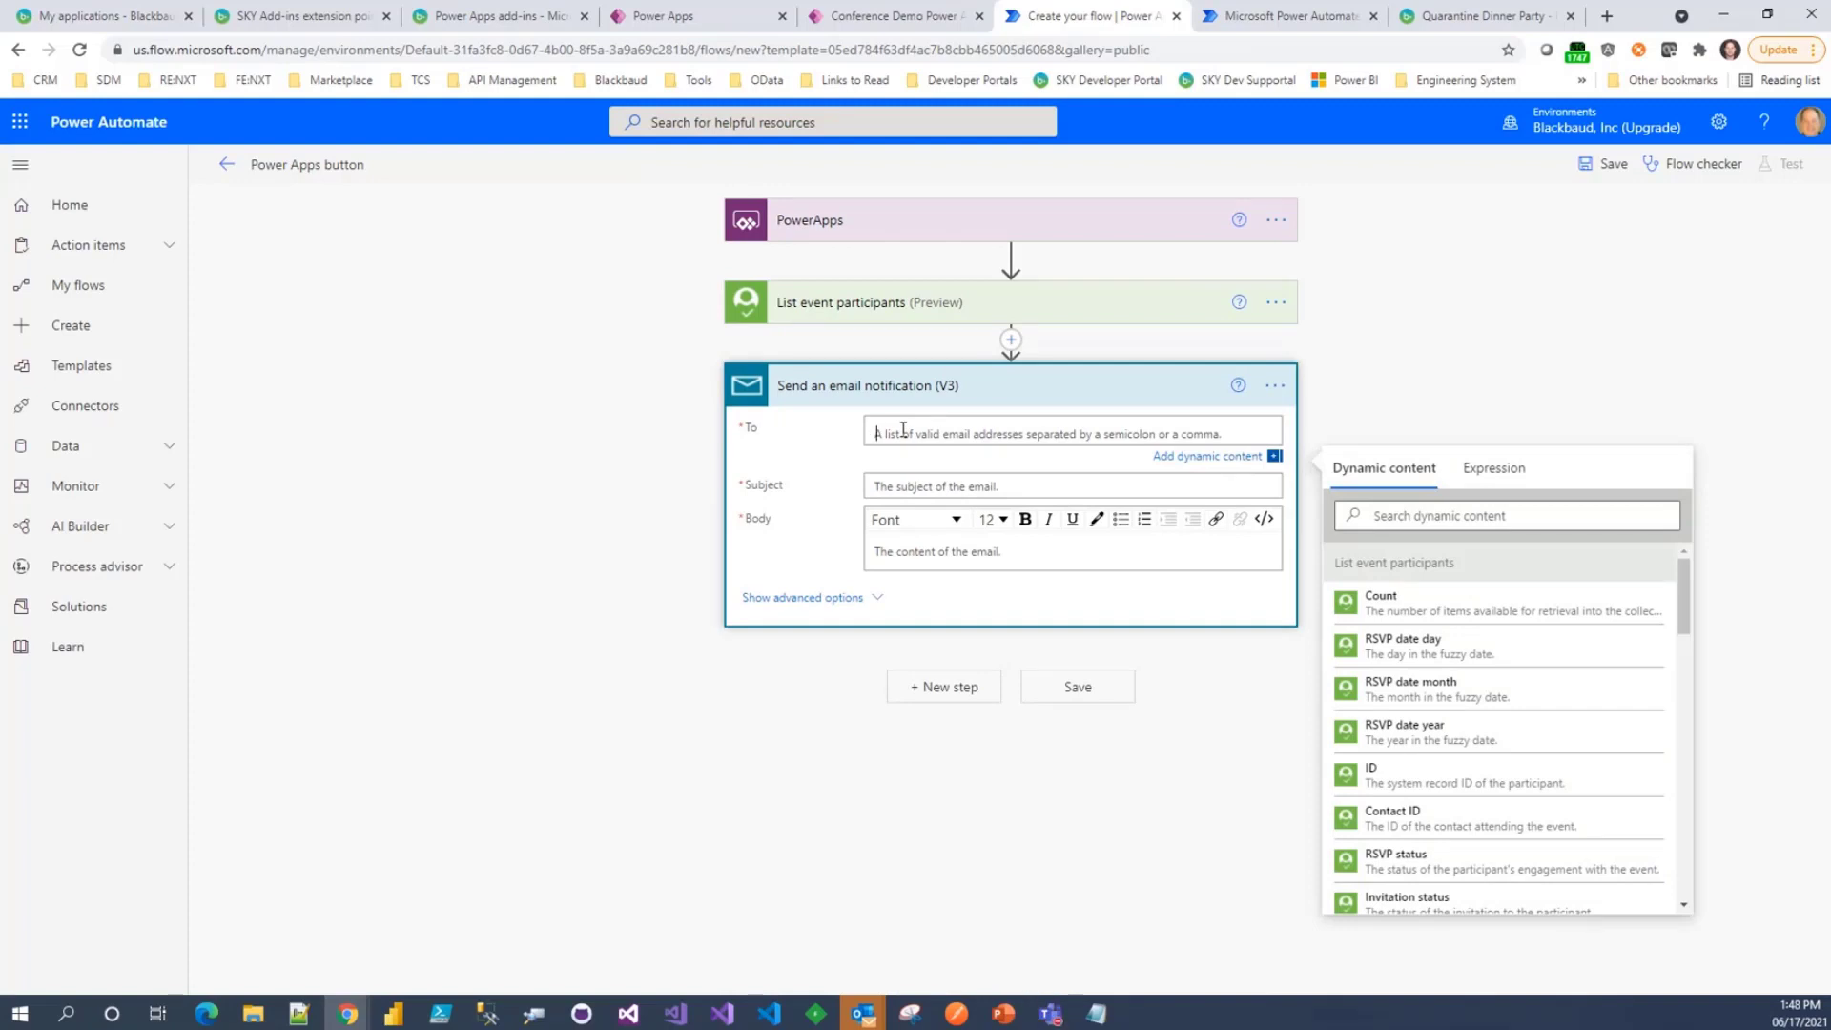
{"action": "left_click", "coordinate": [1445, 520]}
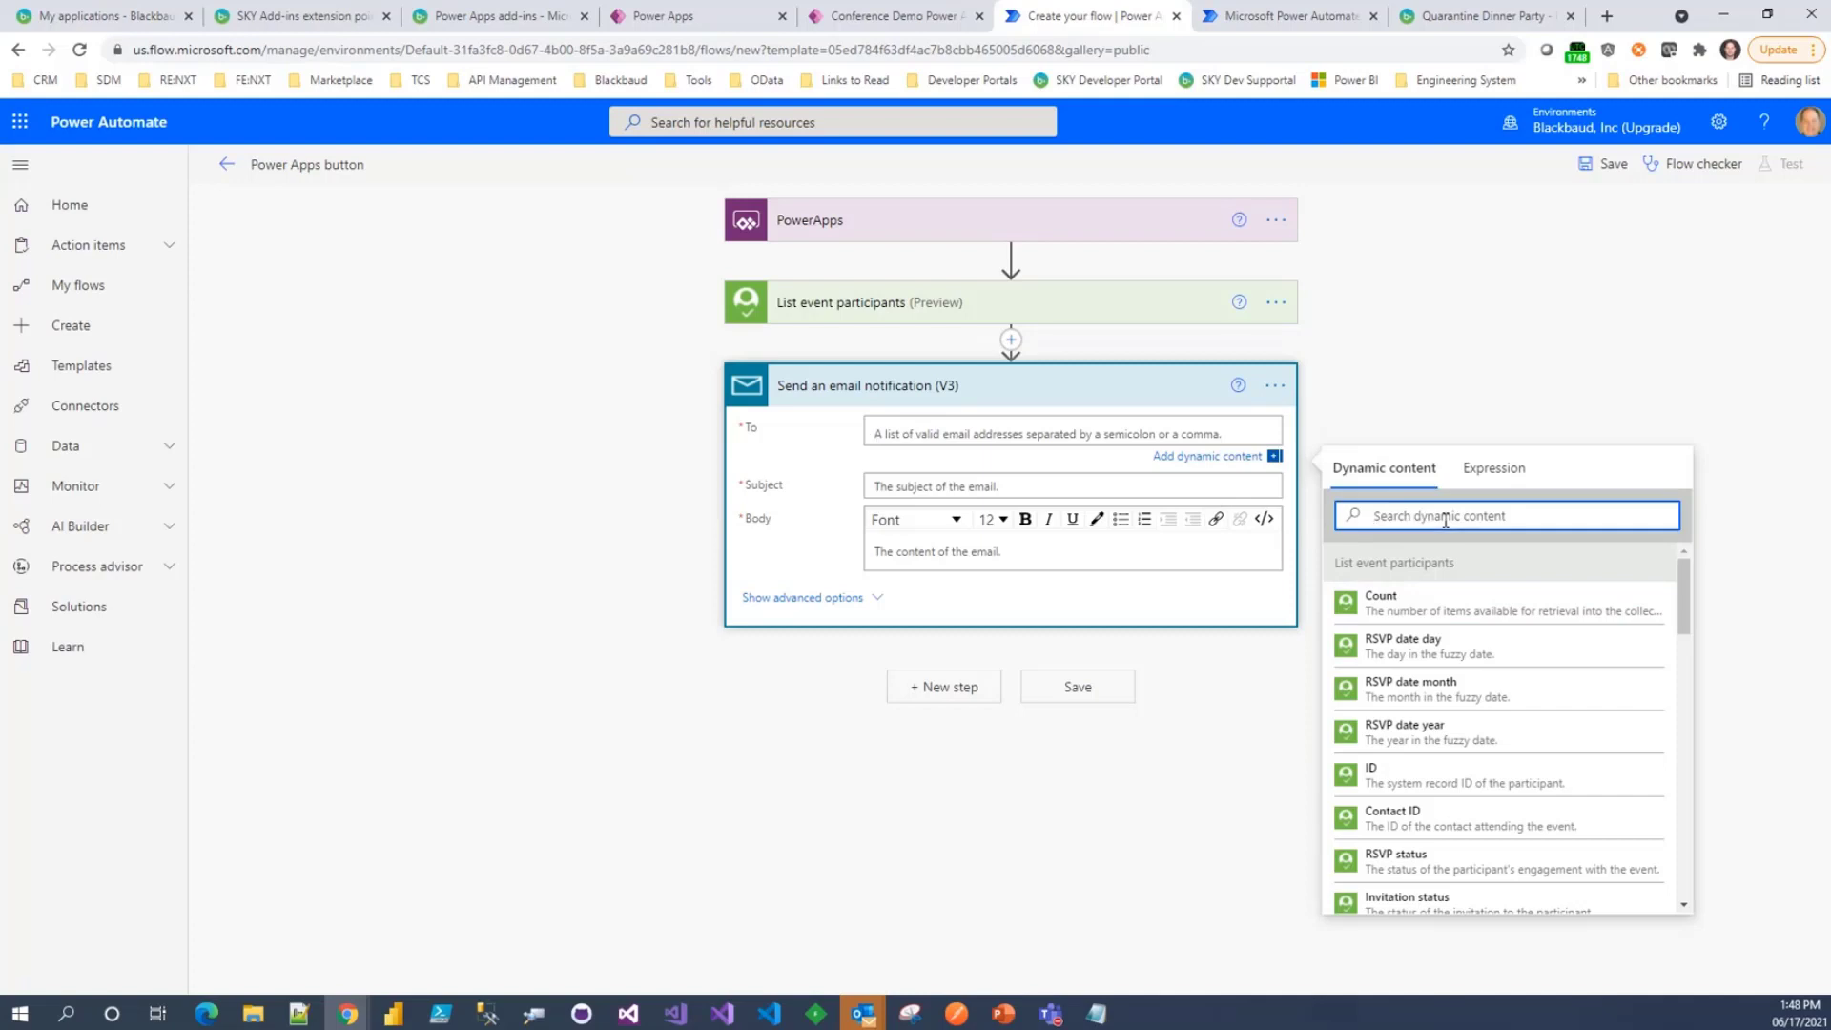
{"action": "type", "text": "email"}
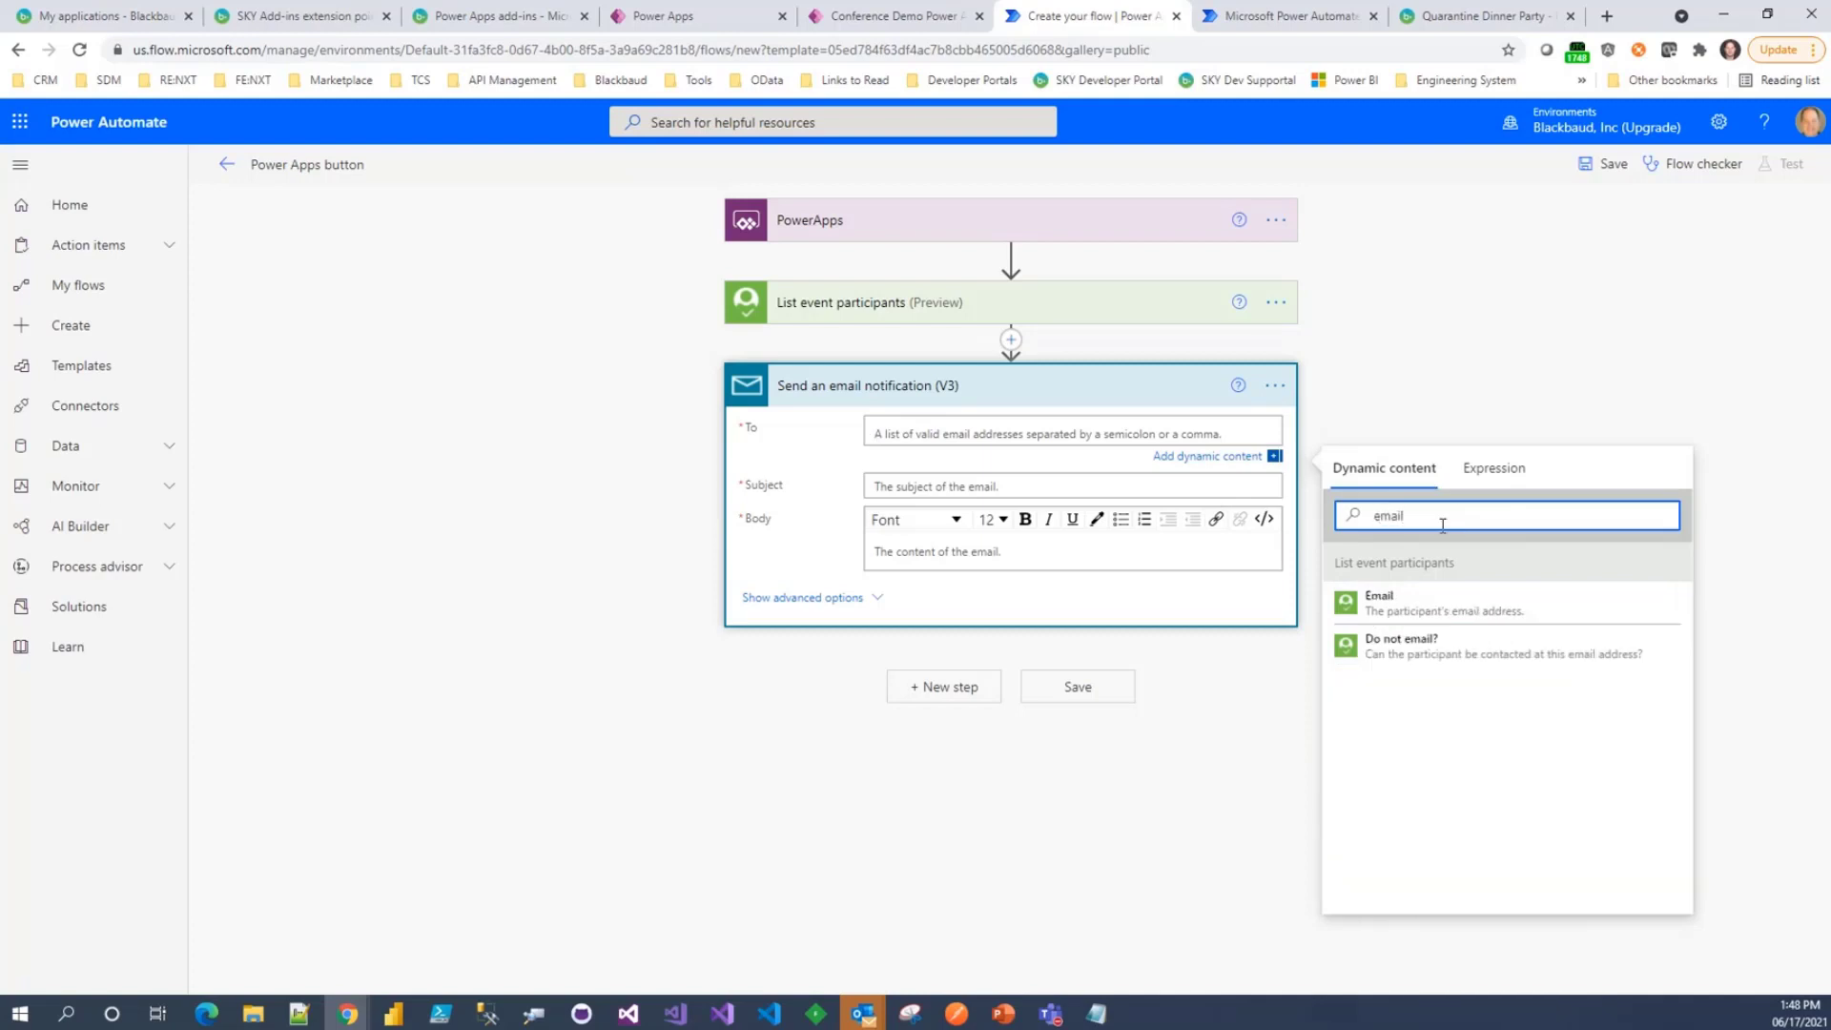
{"action": "left_click", "coordinate": [1412, 600]}
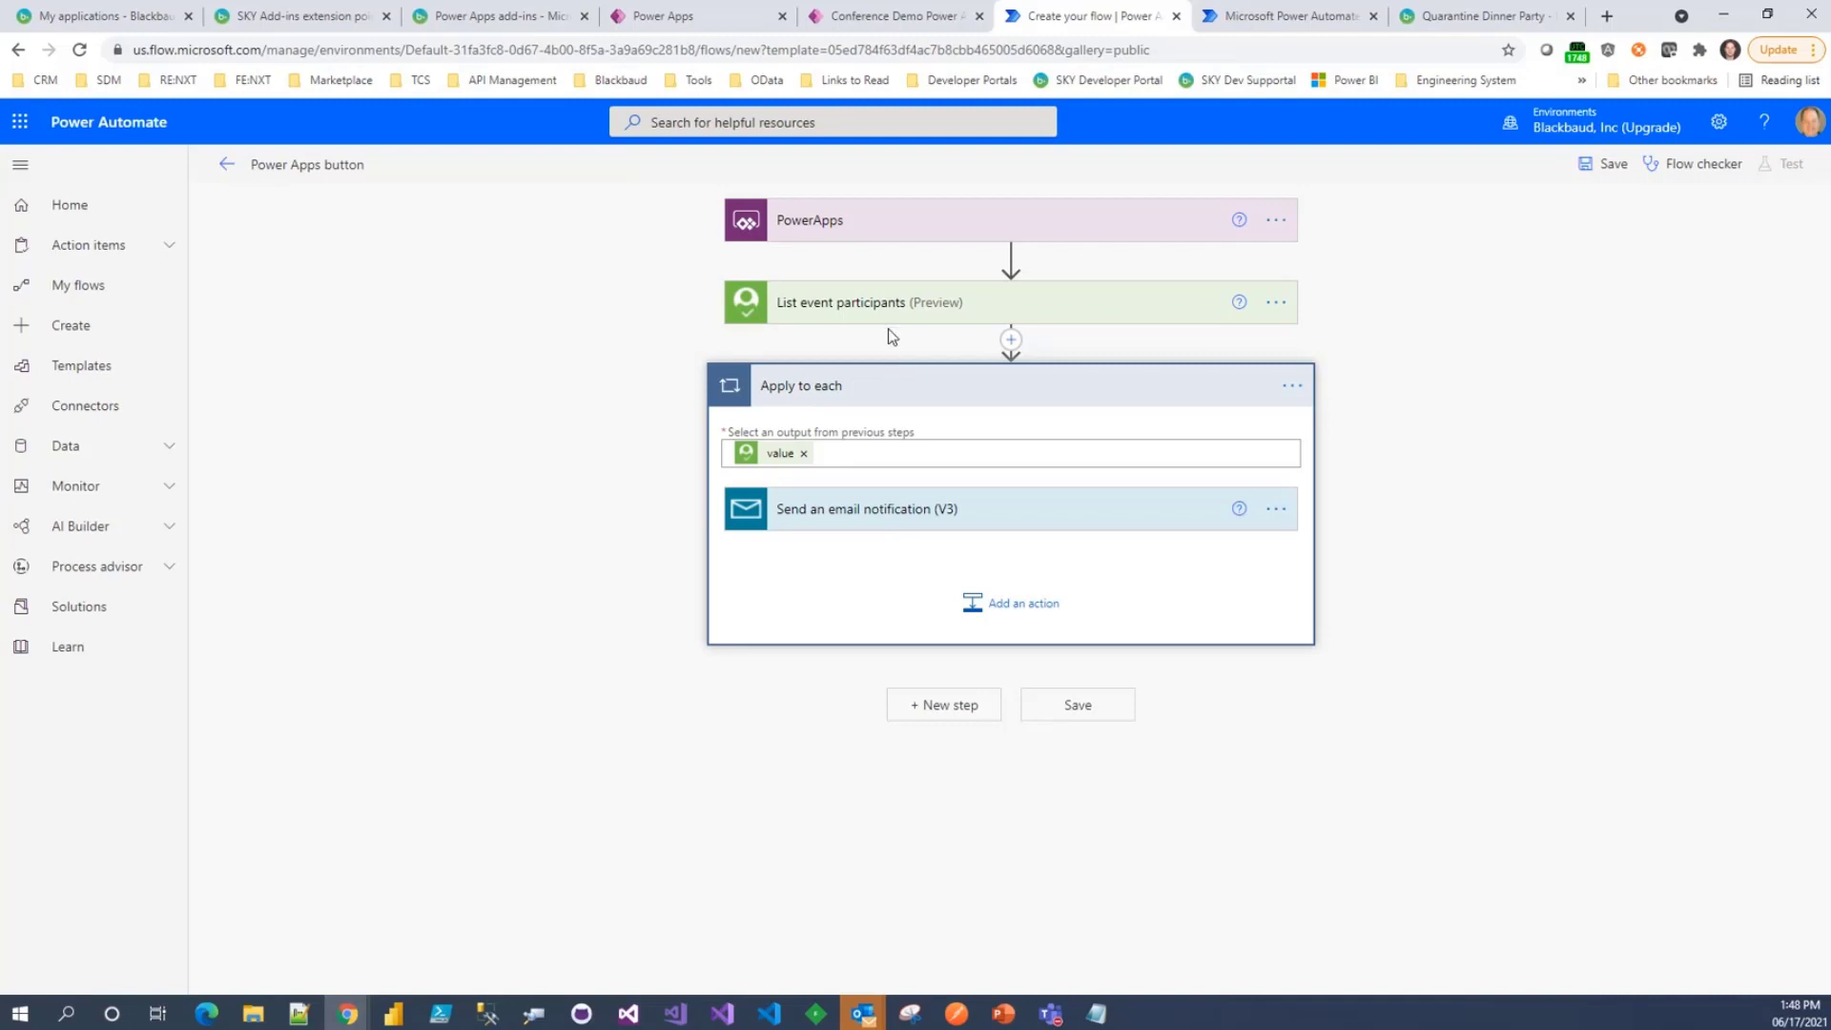
- Review the List event participants settings and the recipient of the email notification inside the Apply to each loop
{"action": "left_click", "coordinate": [915, 317]}
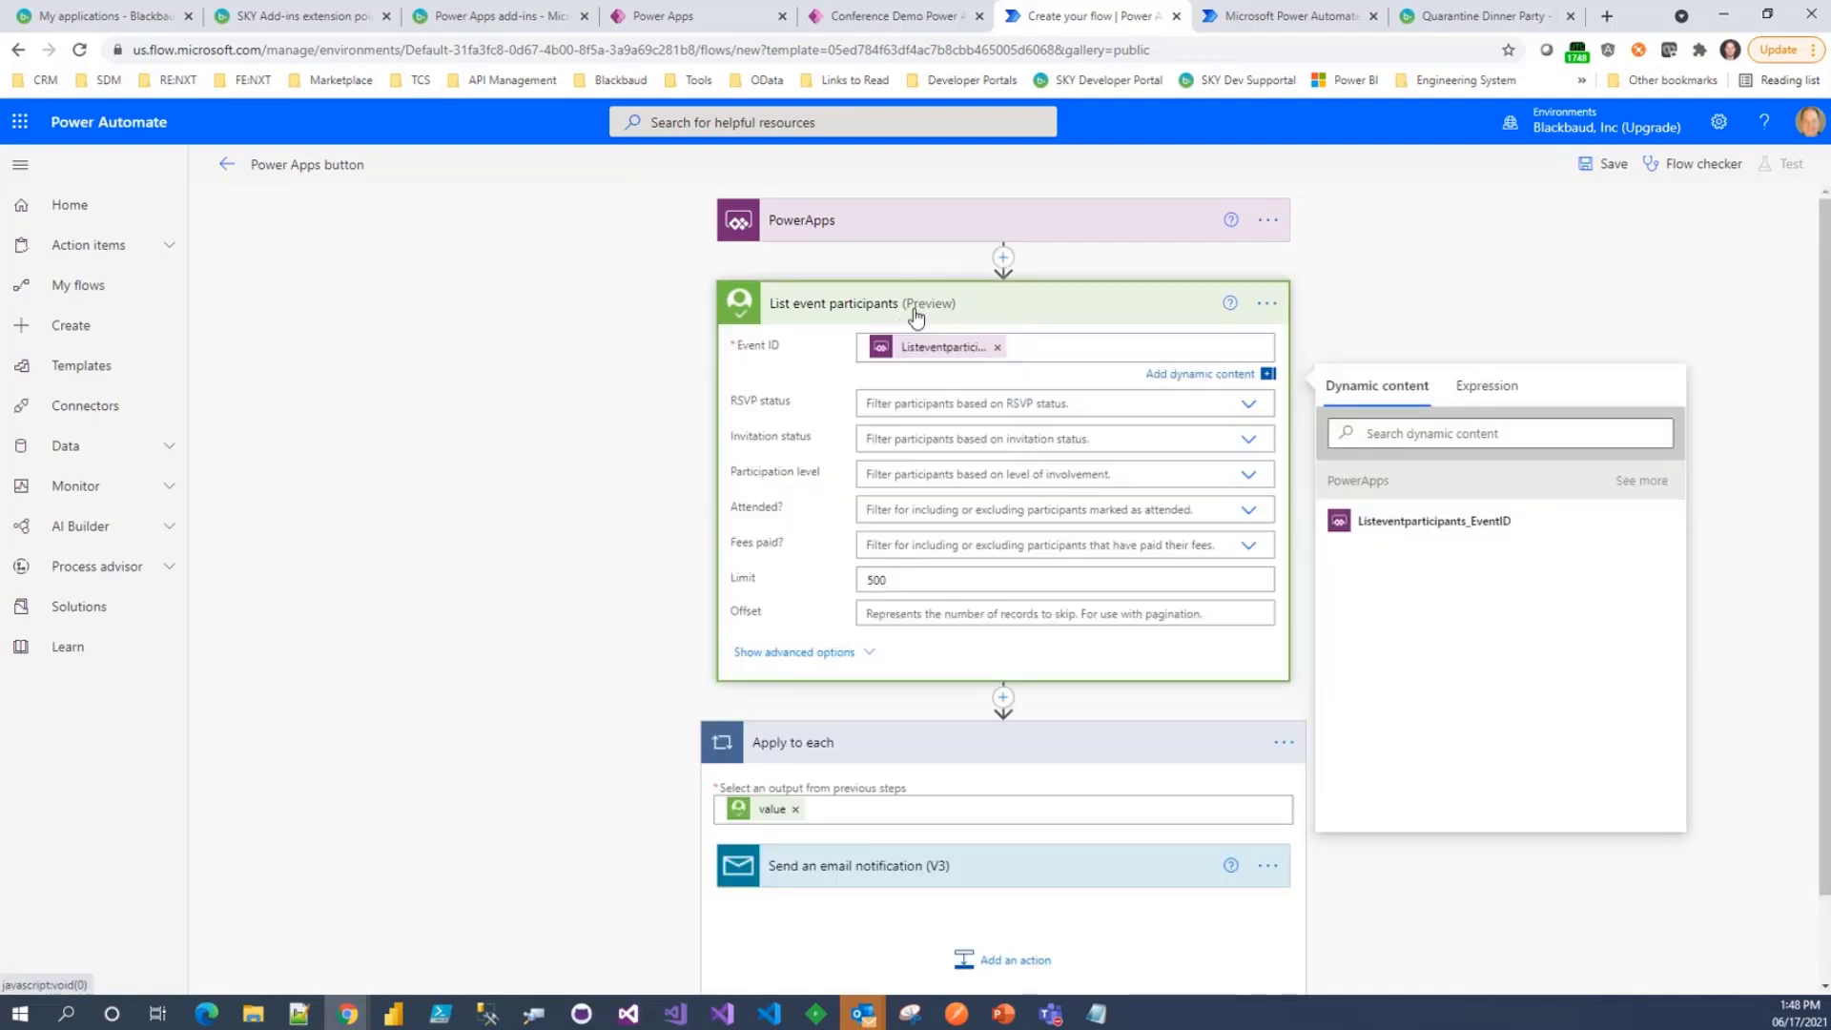
{"action": "left_click", "coordinate": [915, 314]}
{"action": "left_click", "coordinate": [907, 516]}
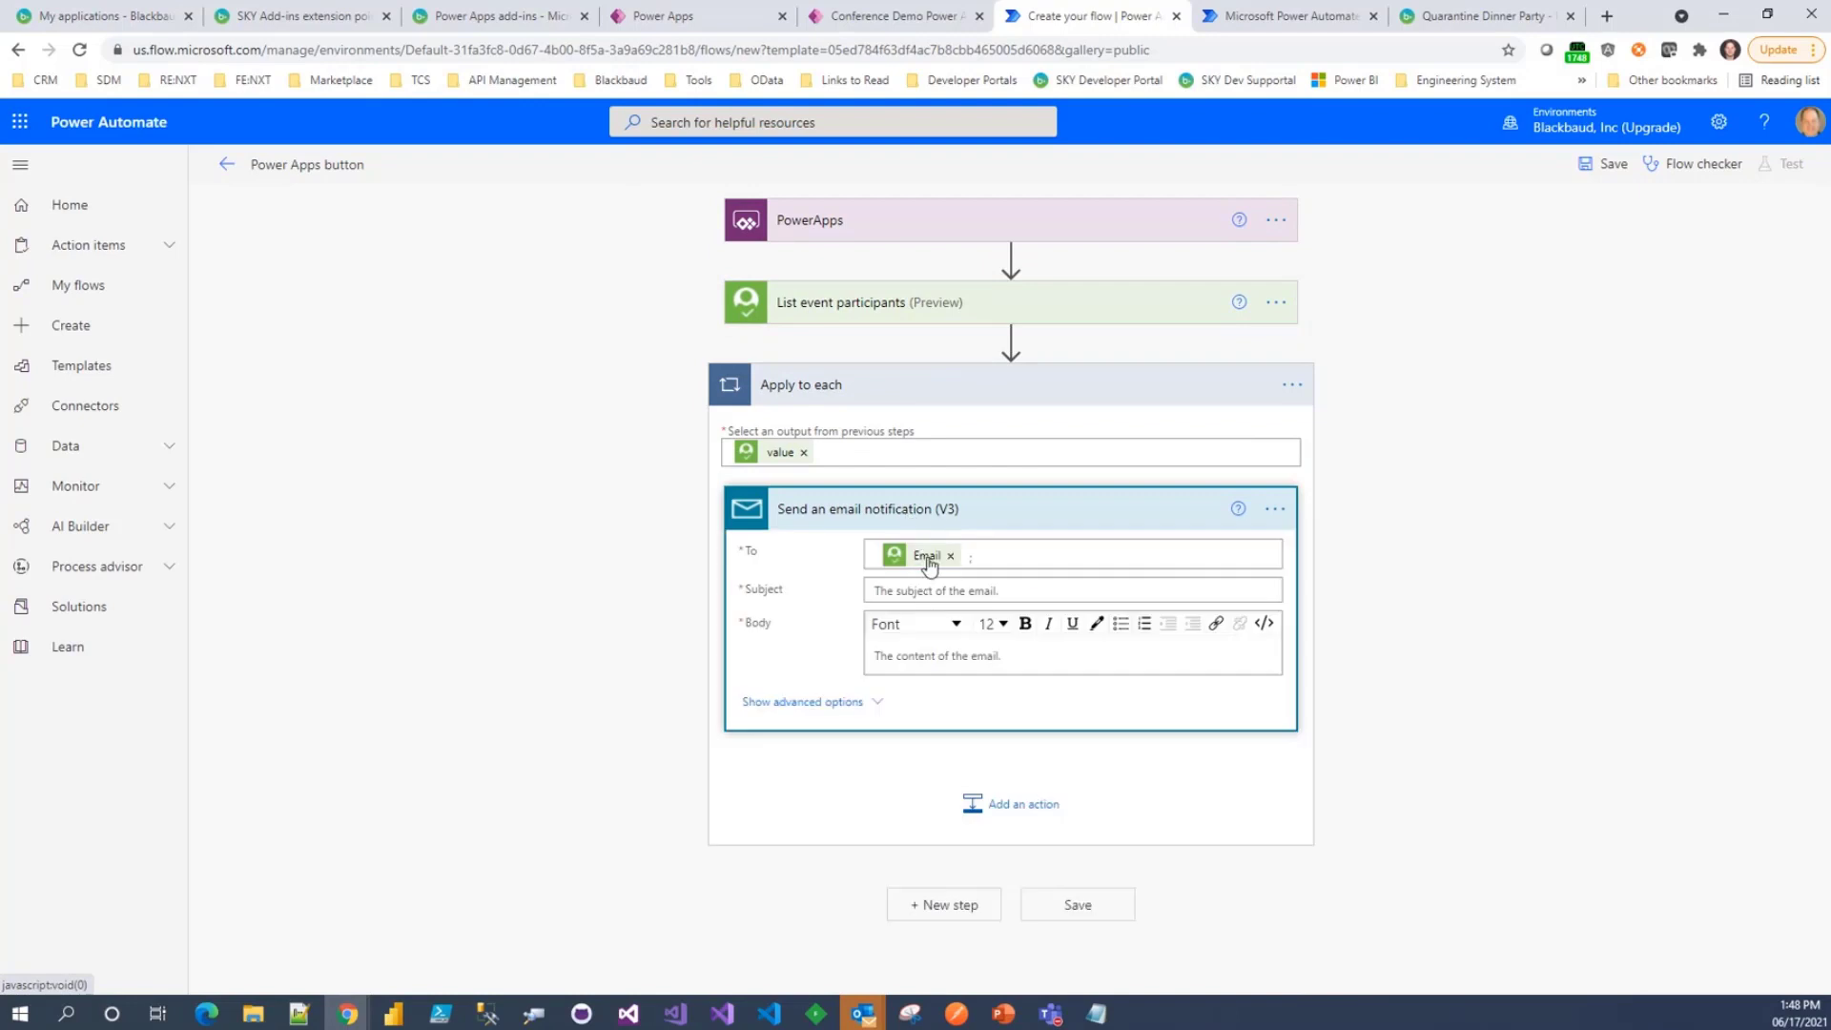
{"action": "mouse_move", "coordinate": [925, 565]}
- Set the Subject of the Send an email notification (V3) action to Ask in PowerApps
{"action": "left_click", "coordinate": [899, 592]}
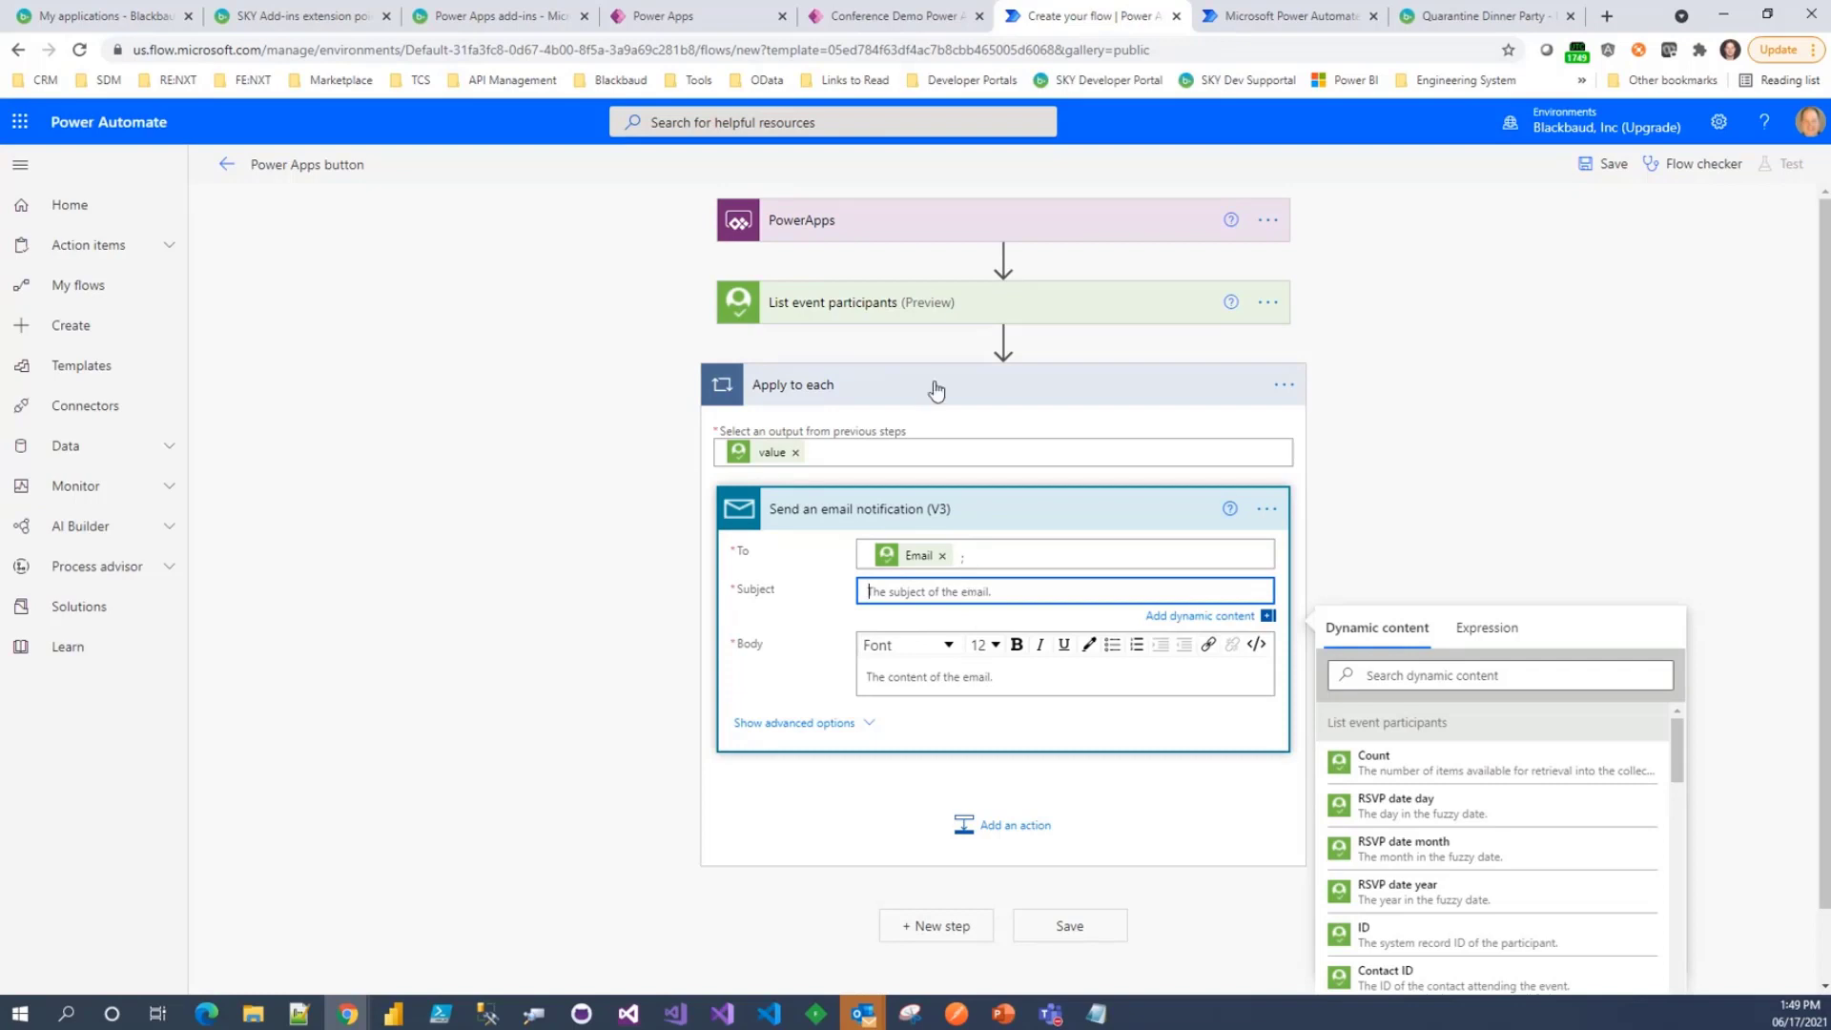
{"action": "left_click", "coordinate": [953, 302]}
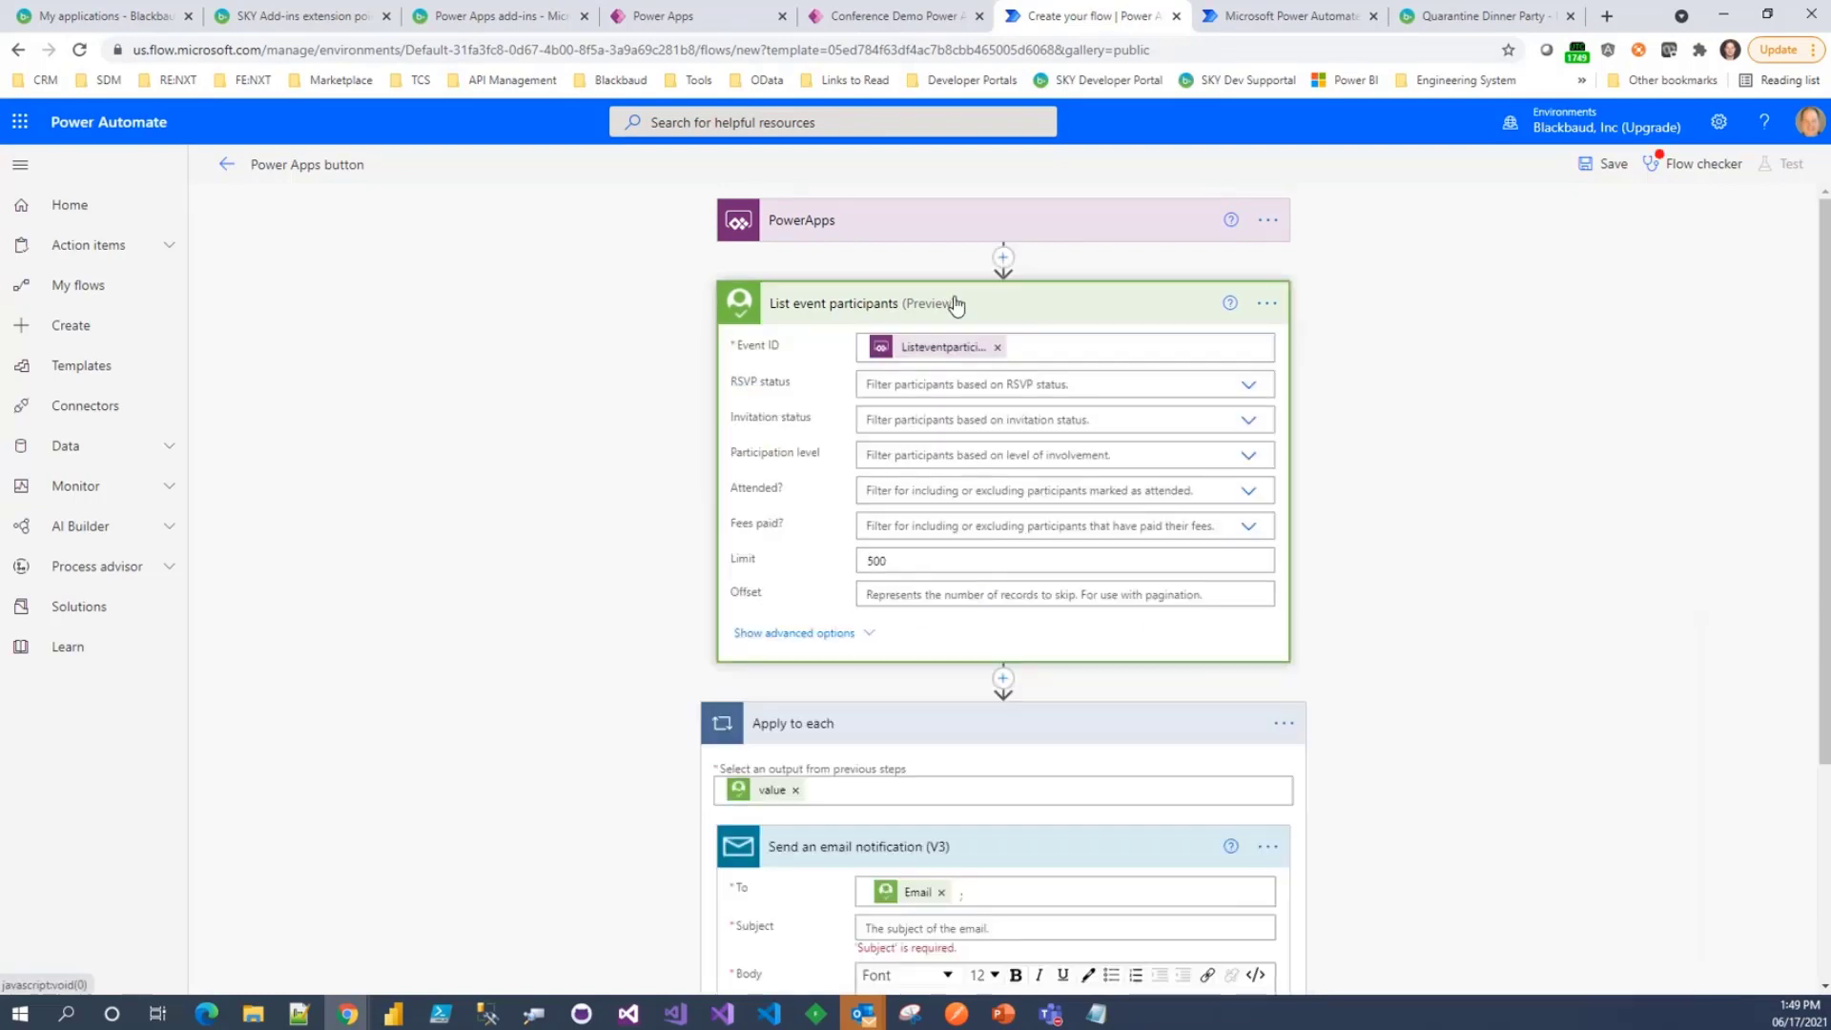
{"action": "left_click", "coordinate": [1049, 315]}
{"action": "left_click", "coordinate": [924, 495]}
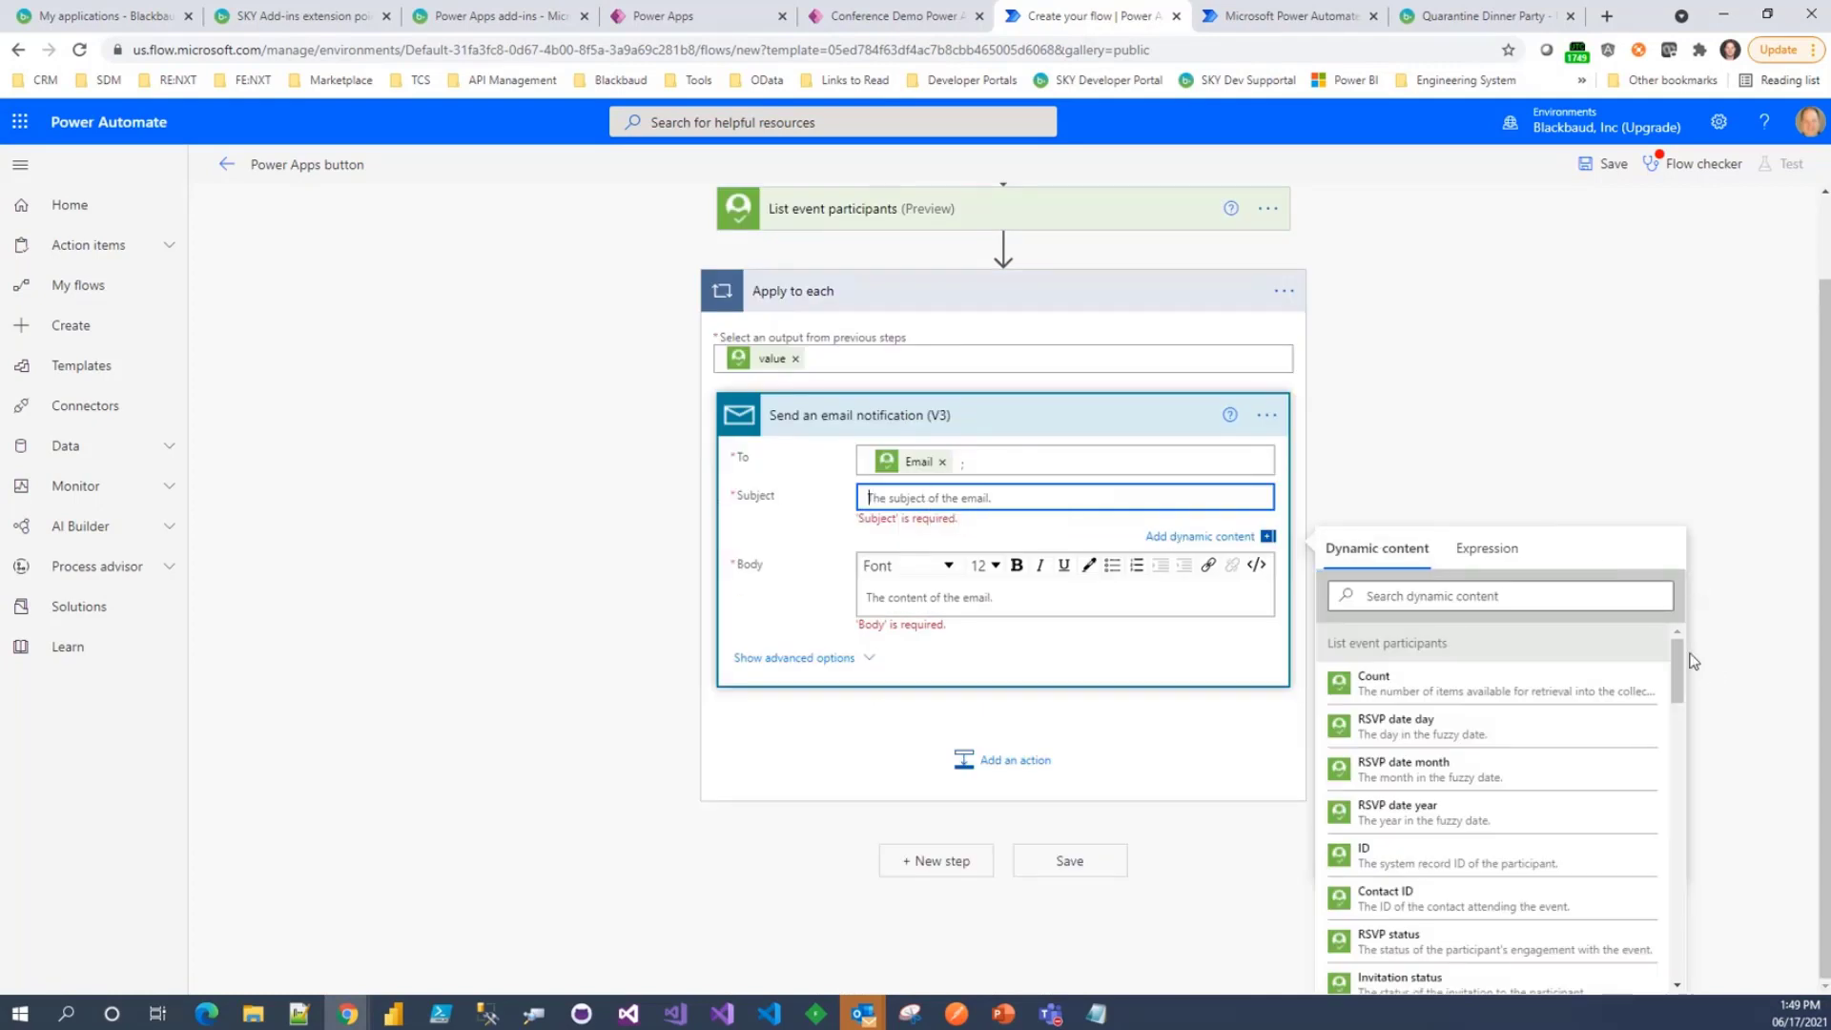
{"action": "left_click_drag", "start_coordinate": [1674, 649], "coordinate": [1681, 699]}
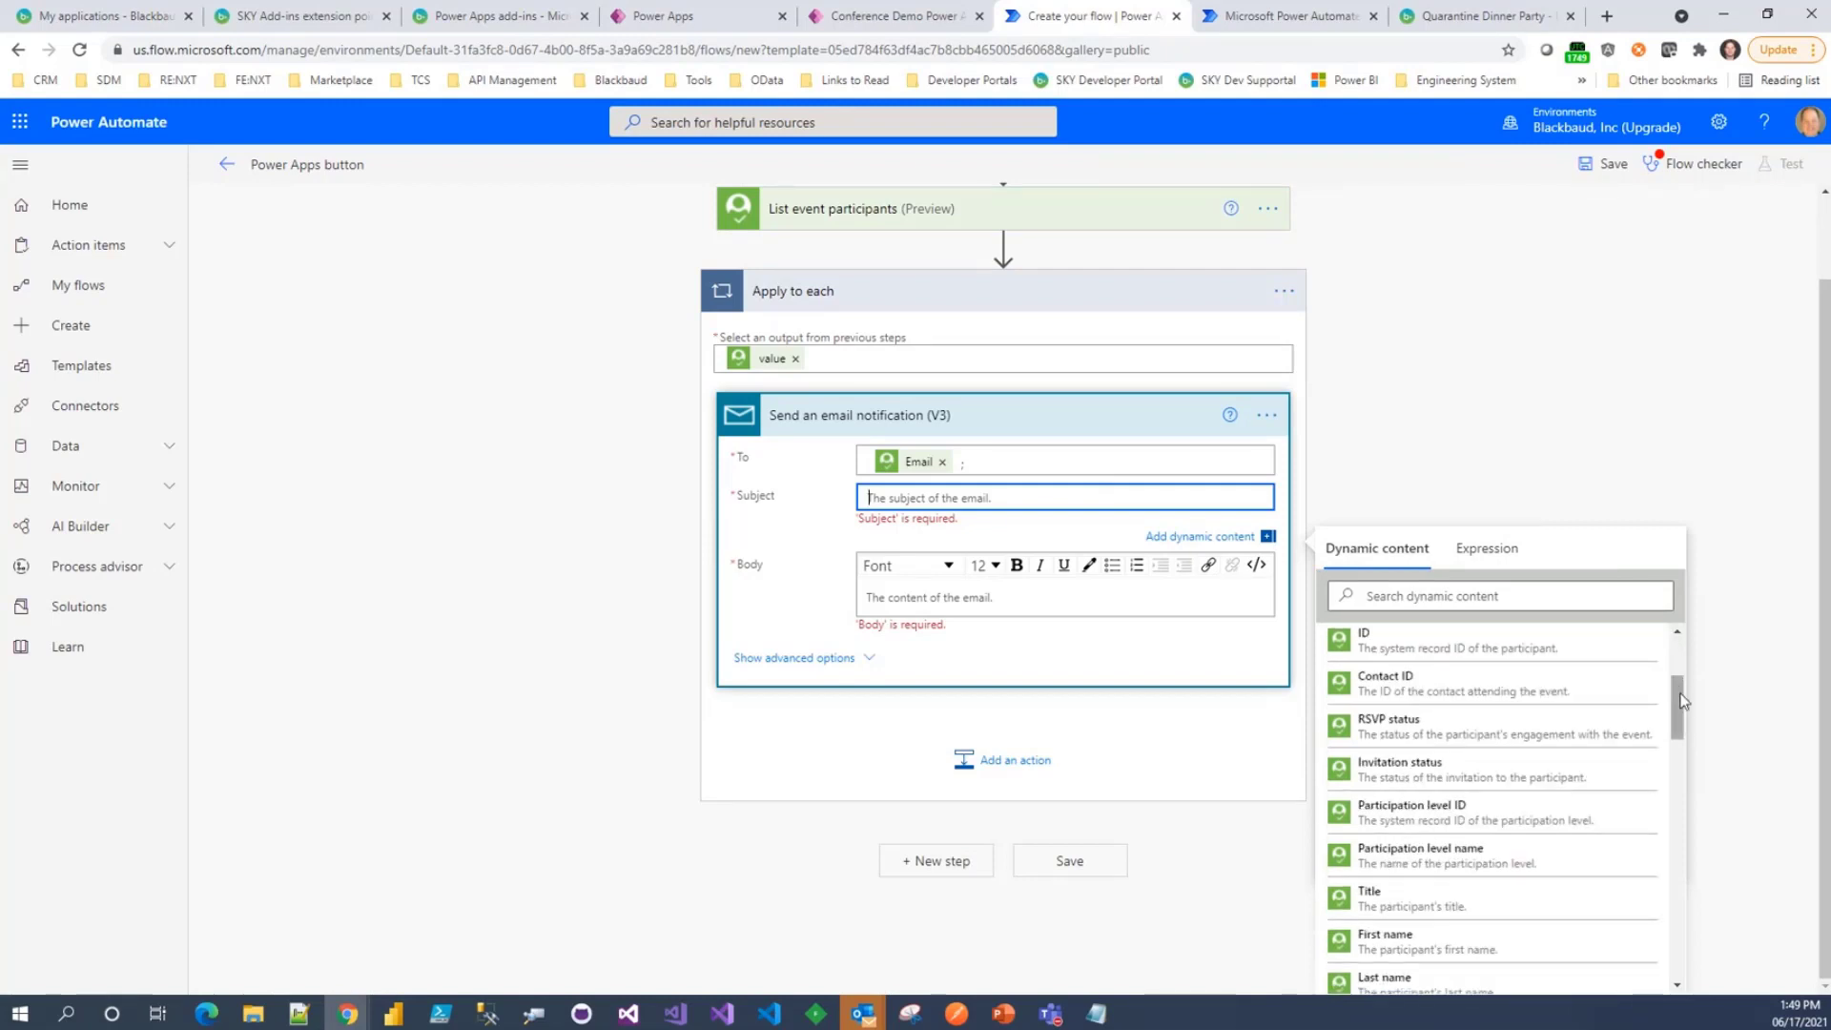
{"action": "scroll", "coordinate": [1679, 706], "scroll_direction": "down", "scroll_amount": 10}
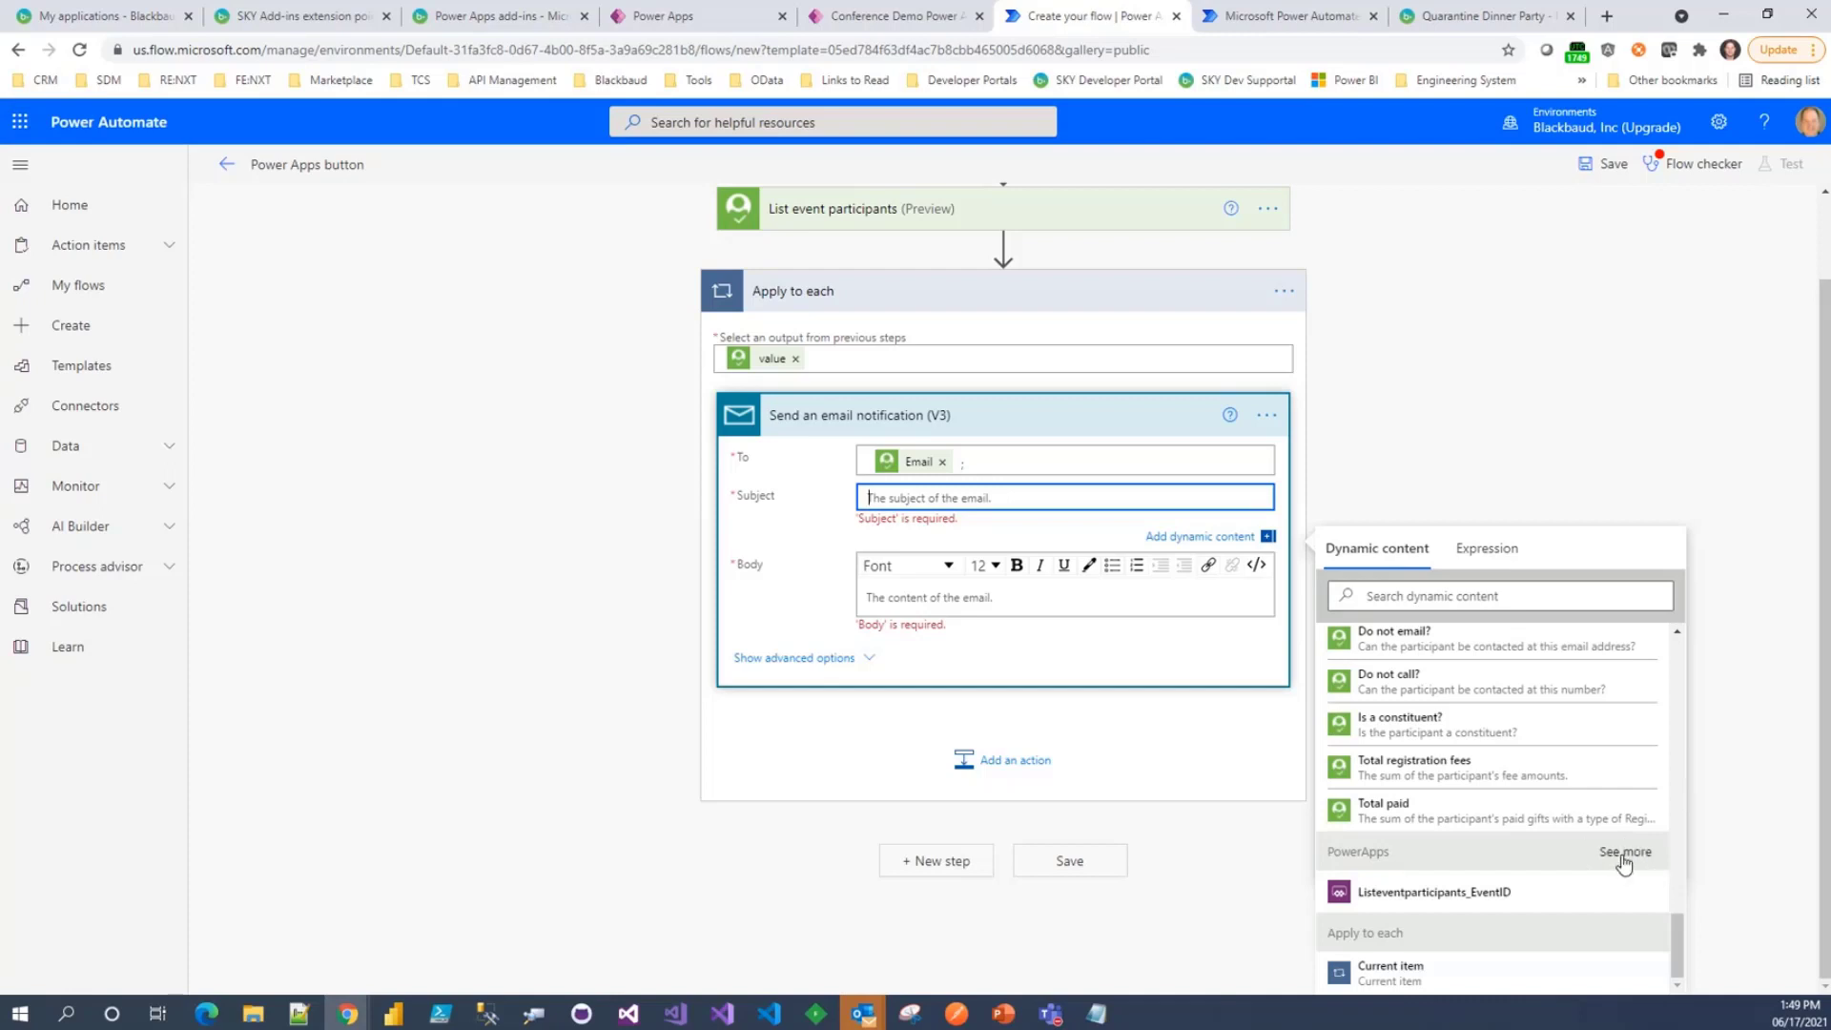
{"action": "left_click", "coordinate": [1625, 854]}
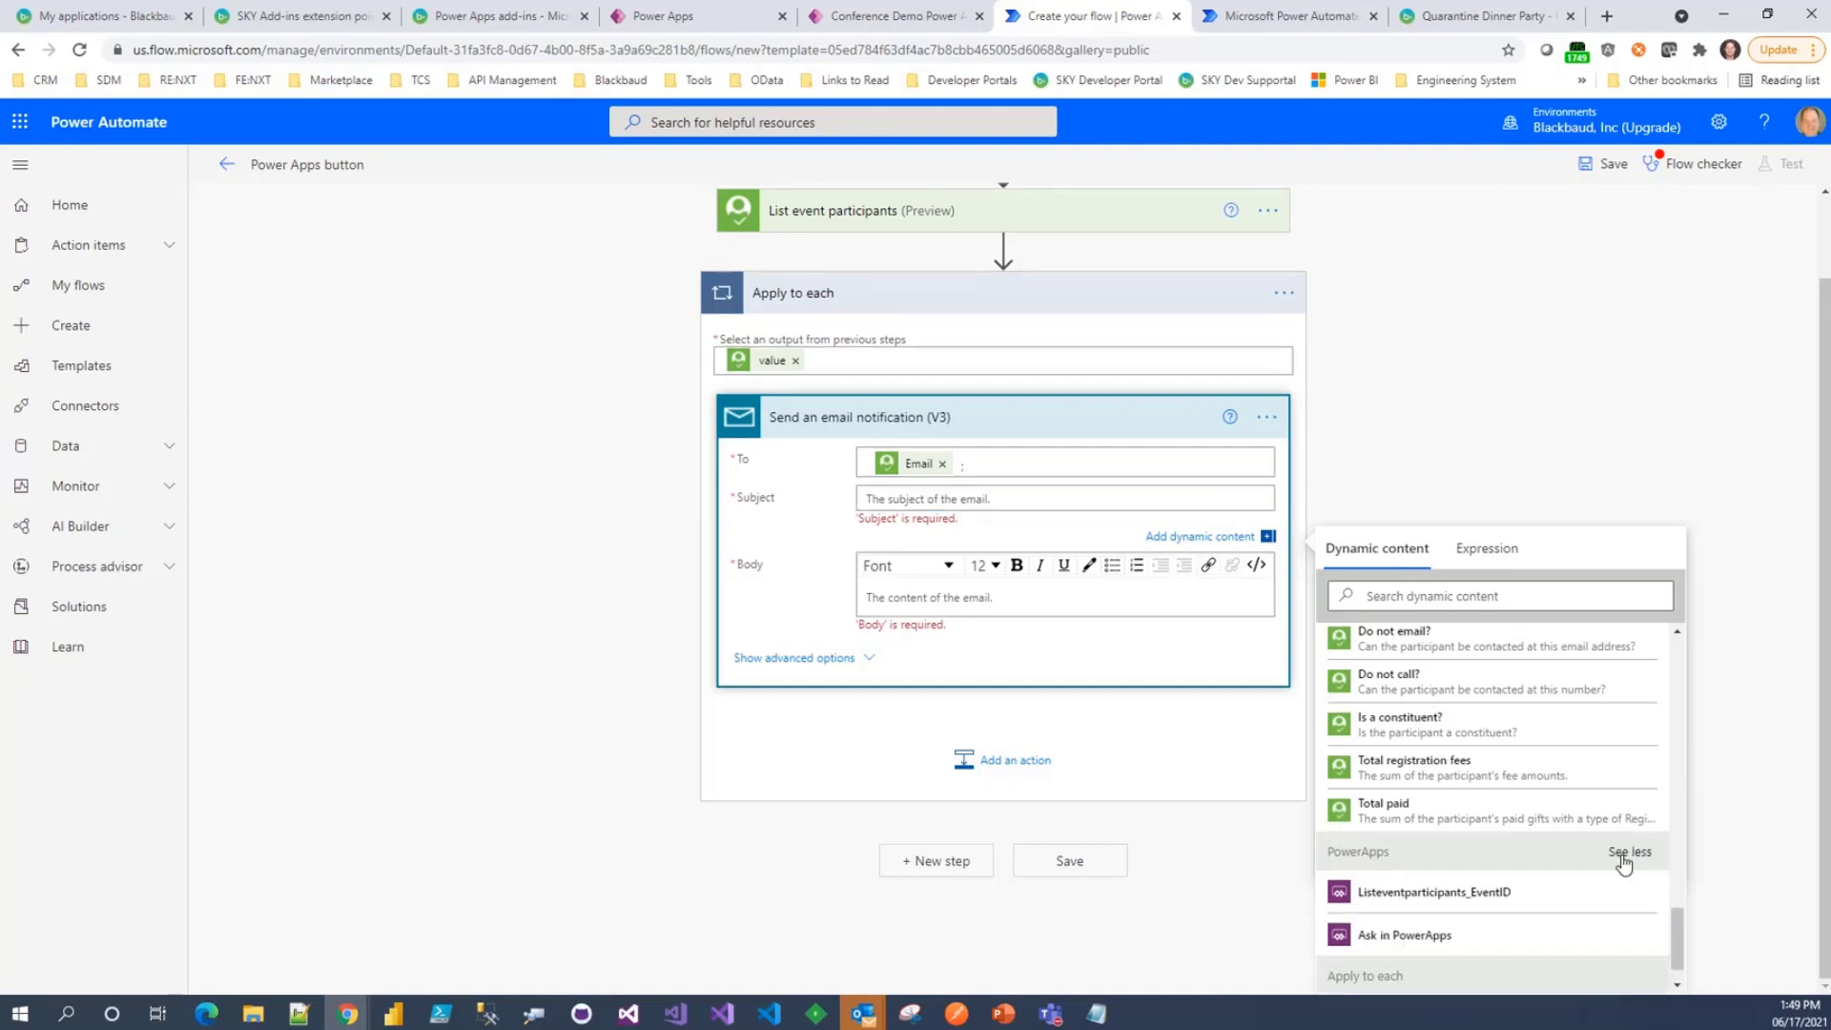
{"action": "left_click", "coordinate": [1404, 937]}
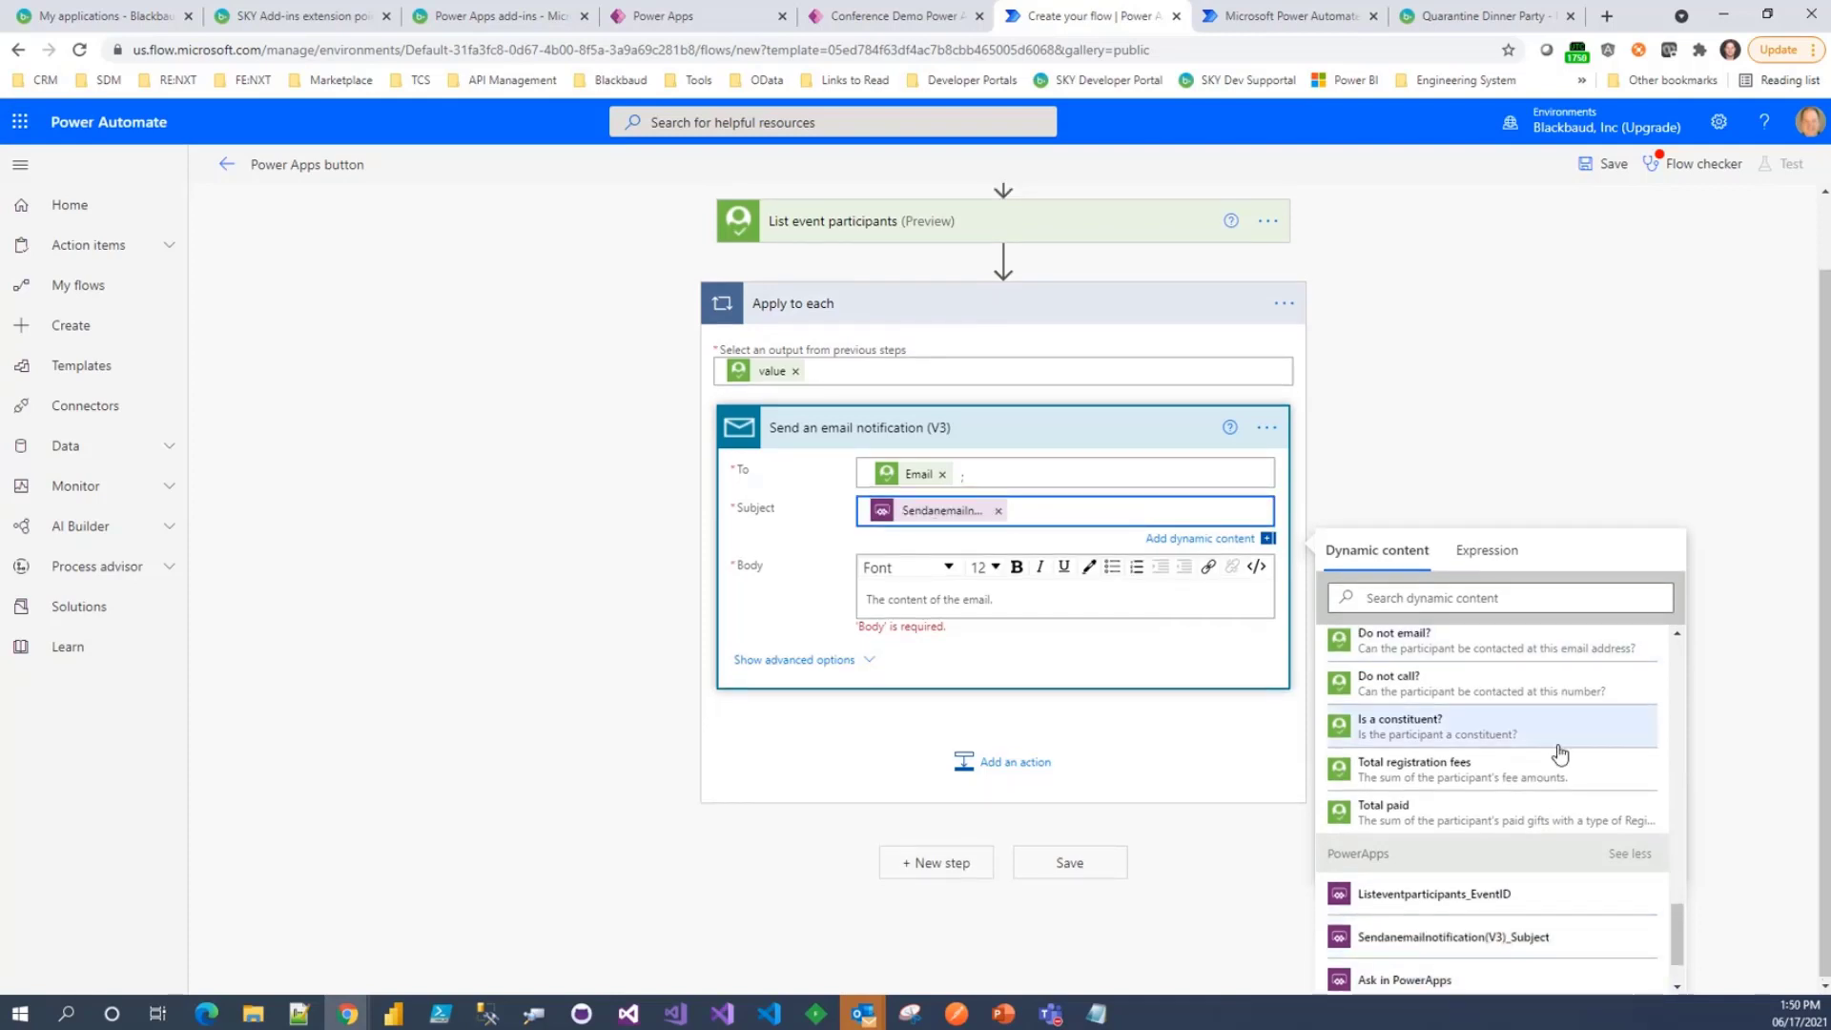
- Set the Body of the Send an email notification (V3) action to Ask in PowerApps
{"action": "scroll", "coordinate": [1451, 730], "scroll_direction": "down", "scroll_amount": 1}
{"action": "key", "text": "Tab"}
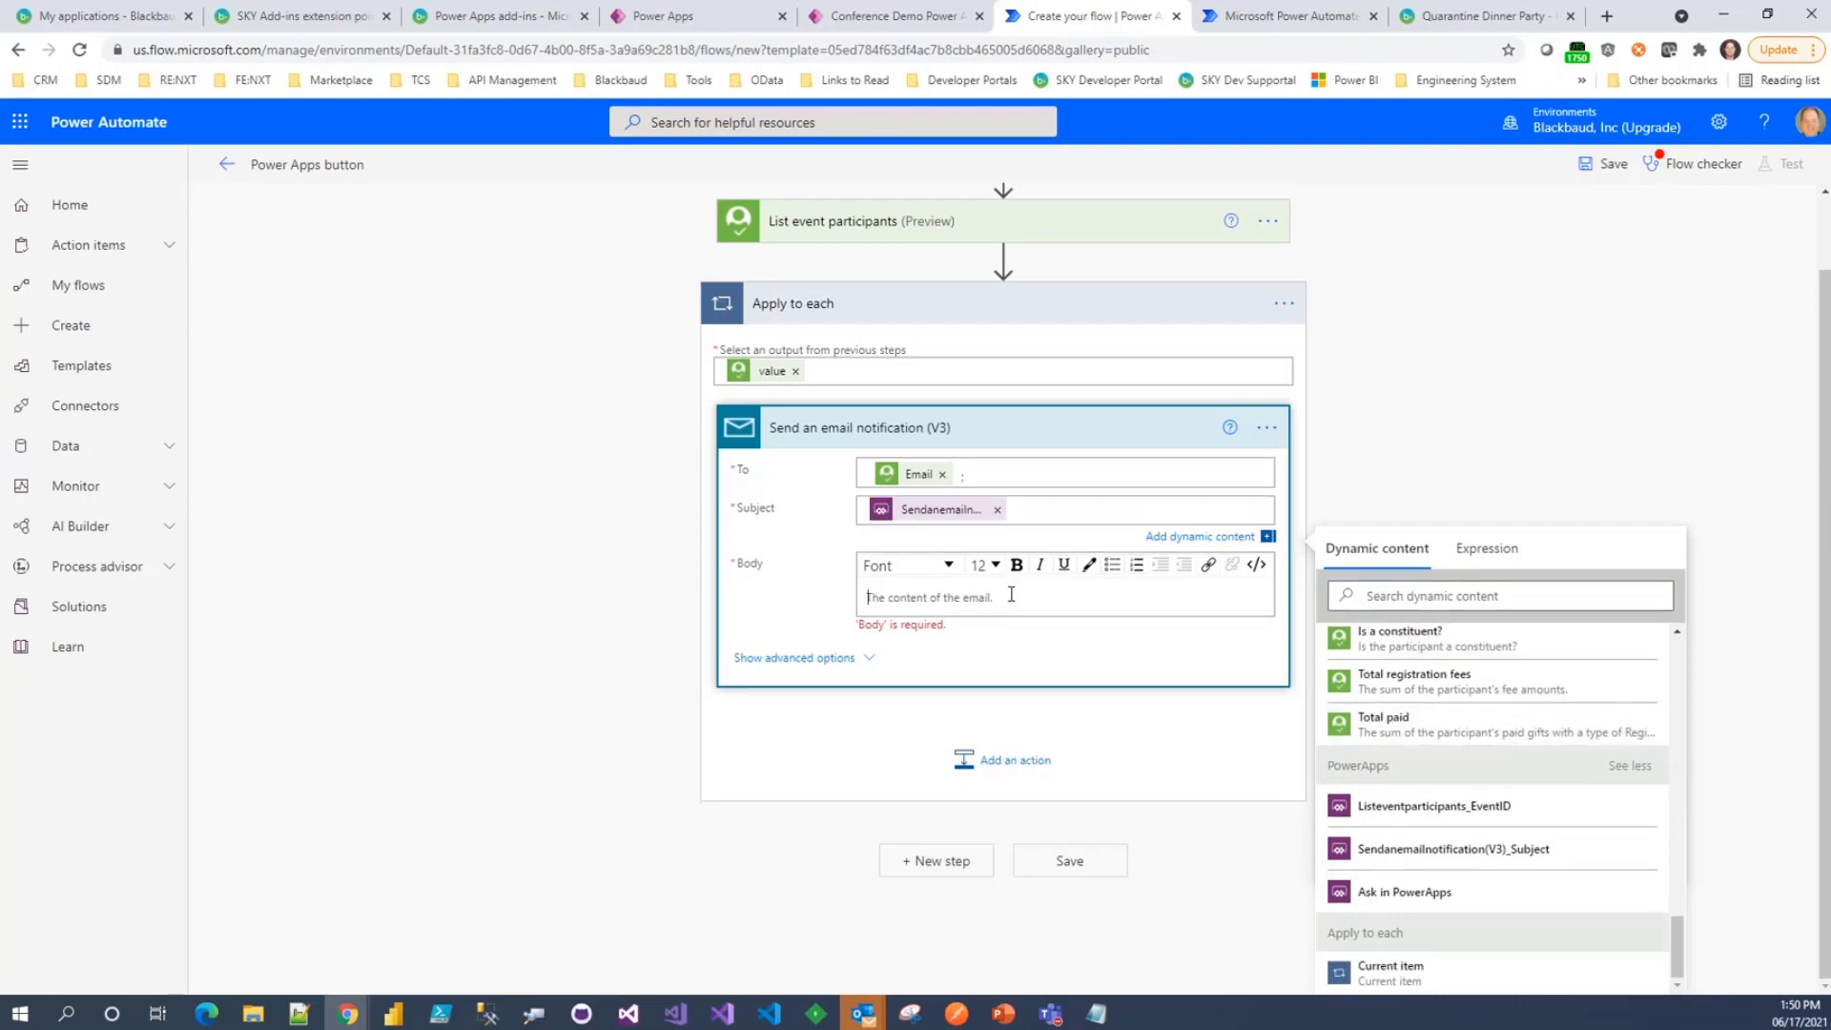
{"action": "scroll", "coordinate": [1520, 835], "scroll_direction": "down", "scroll_amount": 10}
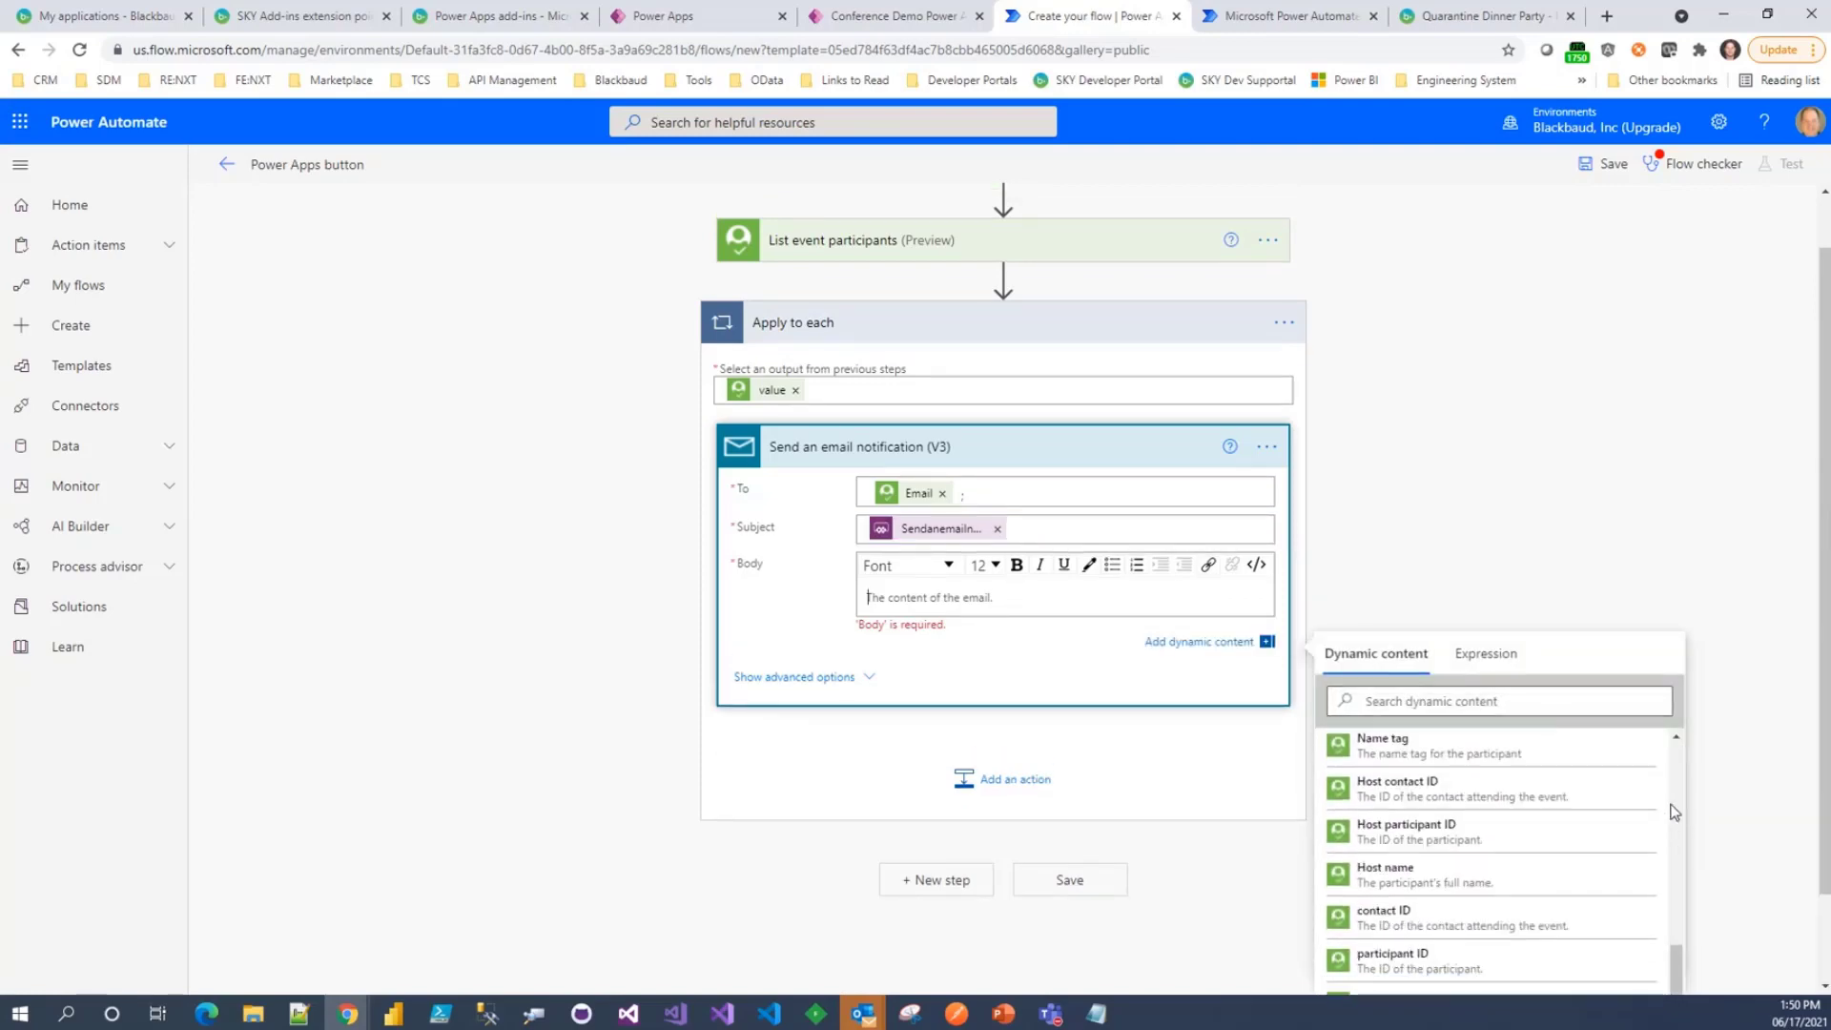
{"action": "scroll", "coordinate": [1790, 780], "scroll_direction": "down", "scroll_amount": 1}
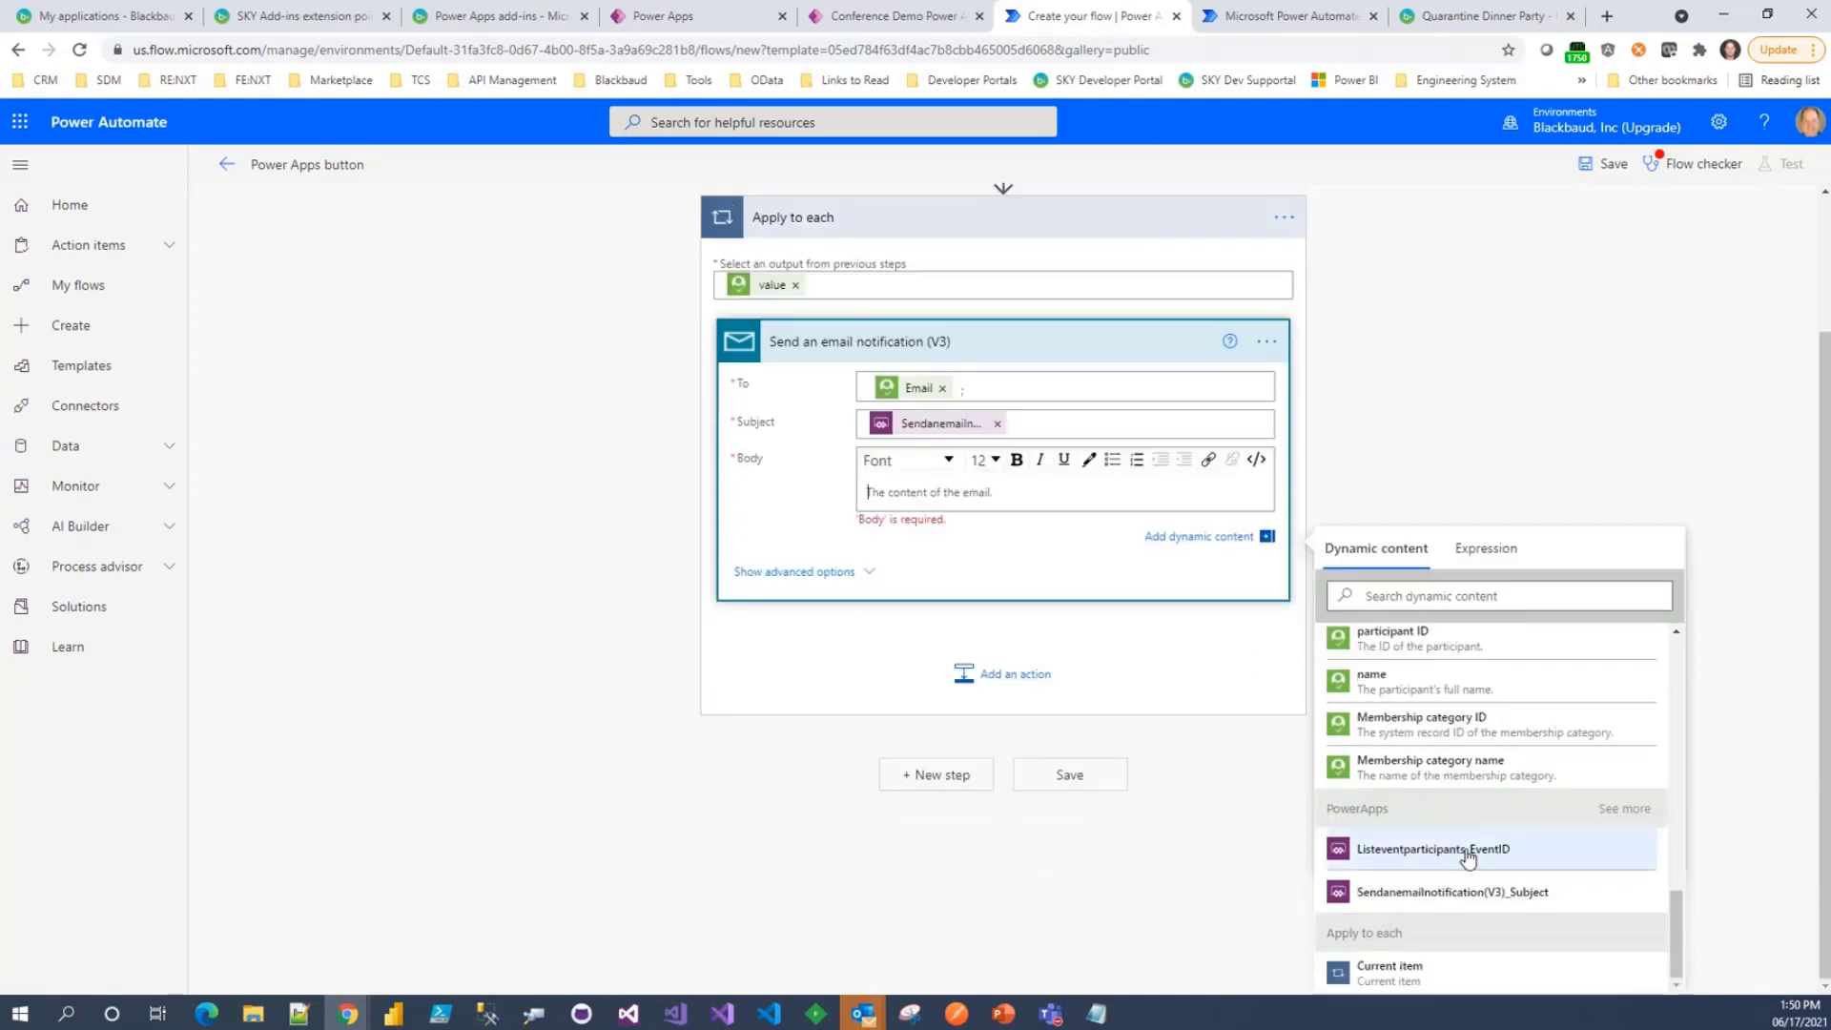
{"action": "left_click", "coordinate": [1624, 812]}
{"action": "left_click", "coordinate": [1394, 937]}
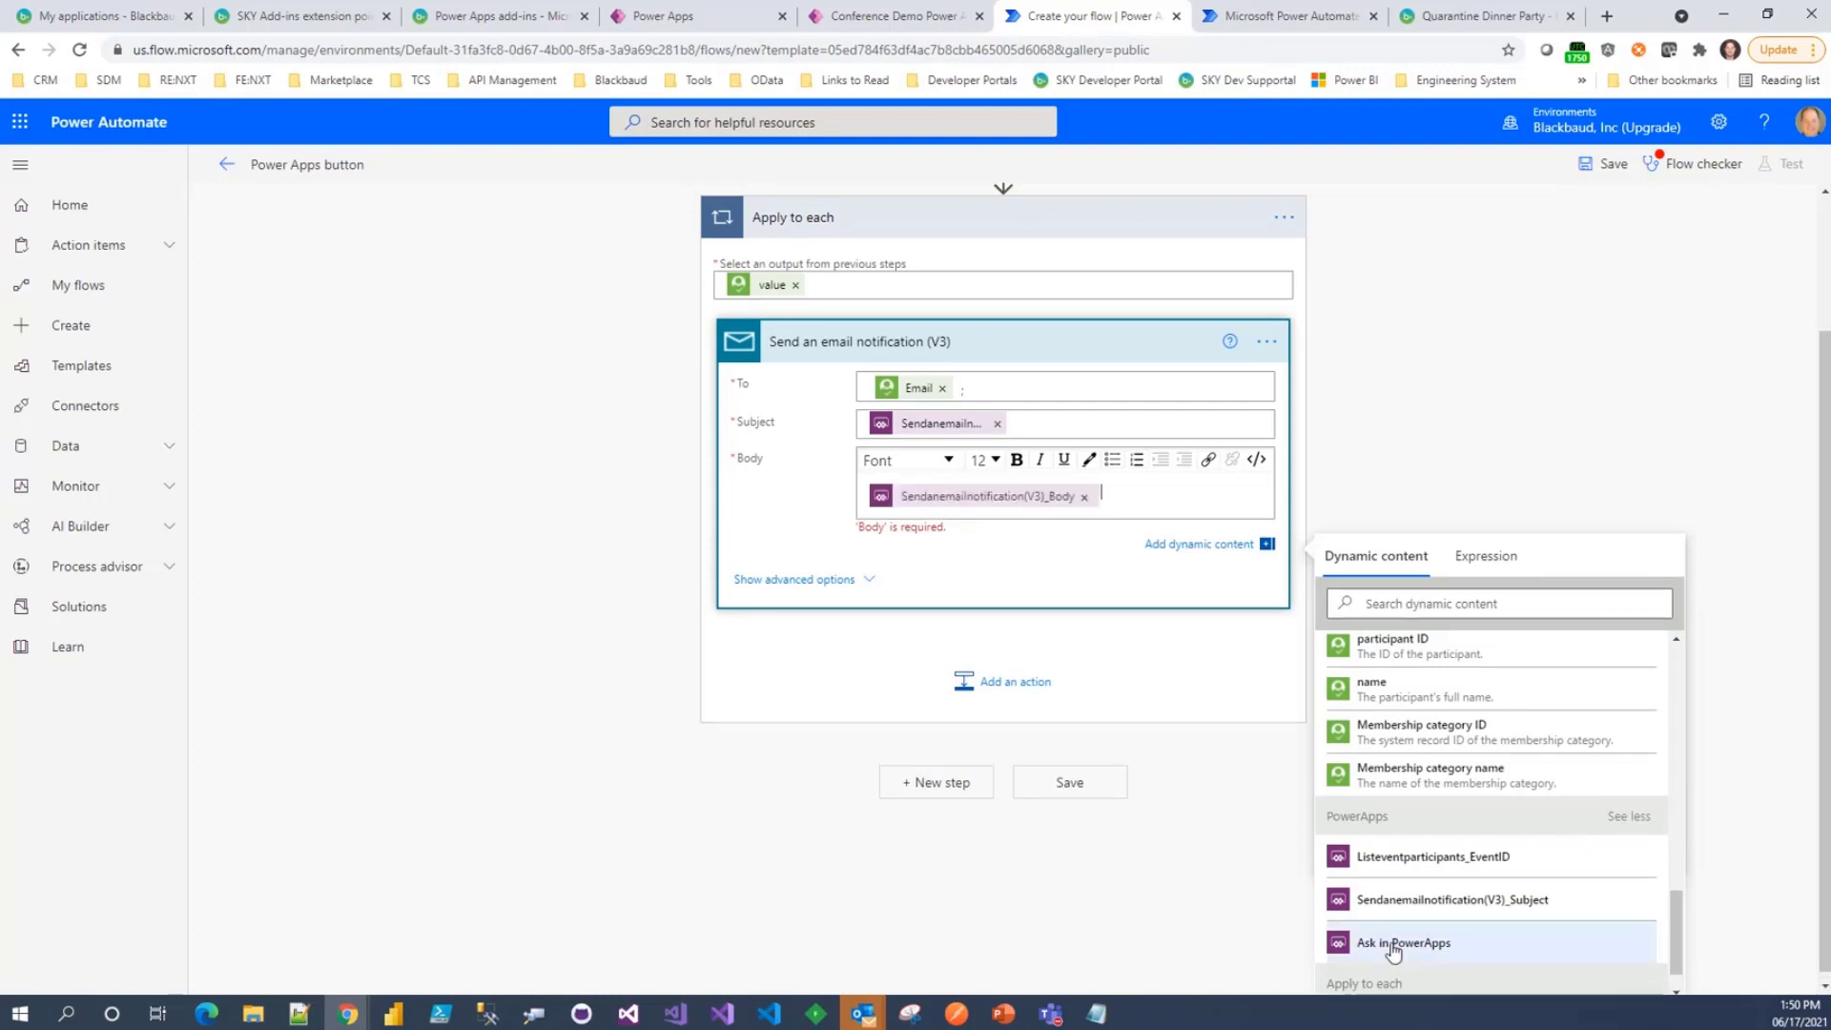
{"action": "left_click", "coordinate": [524, 476]}
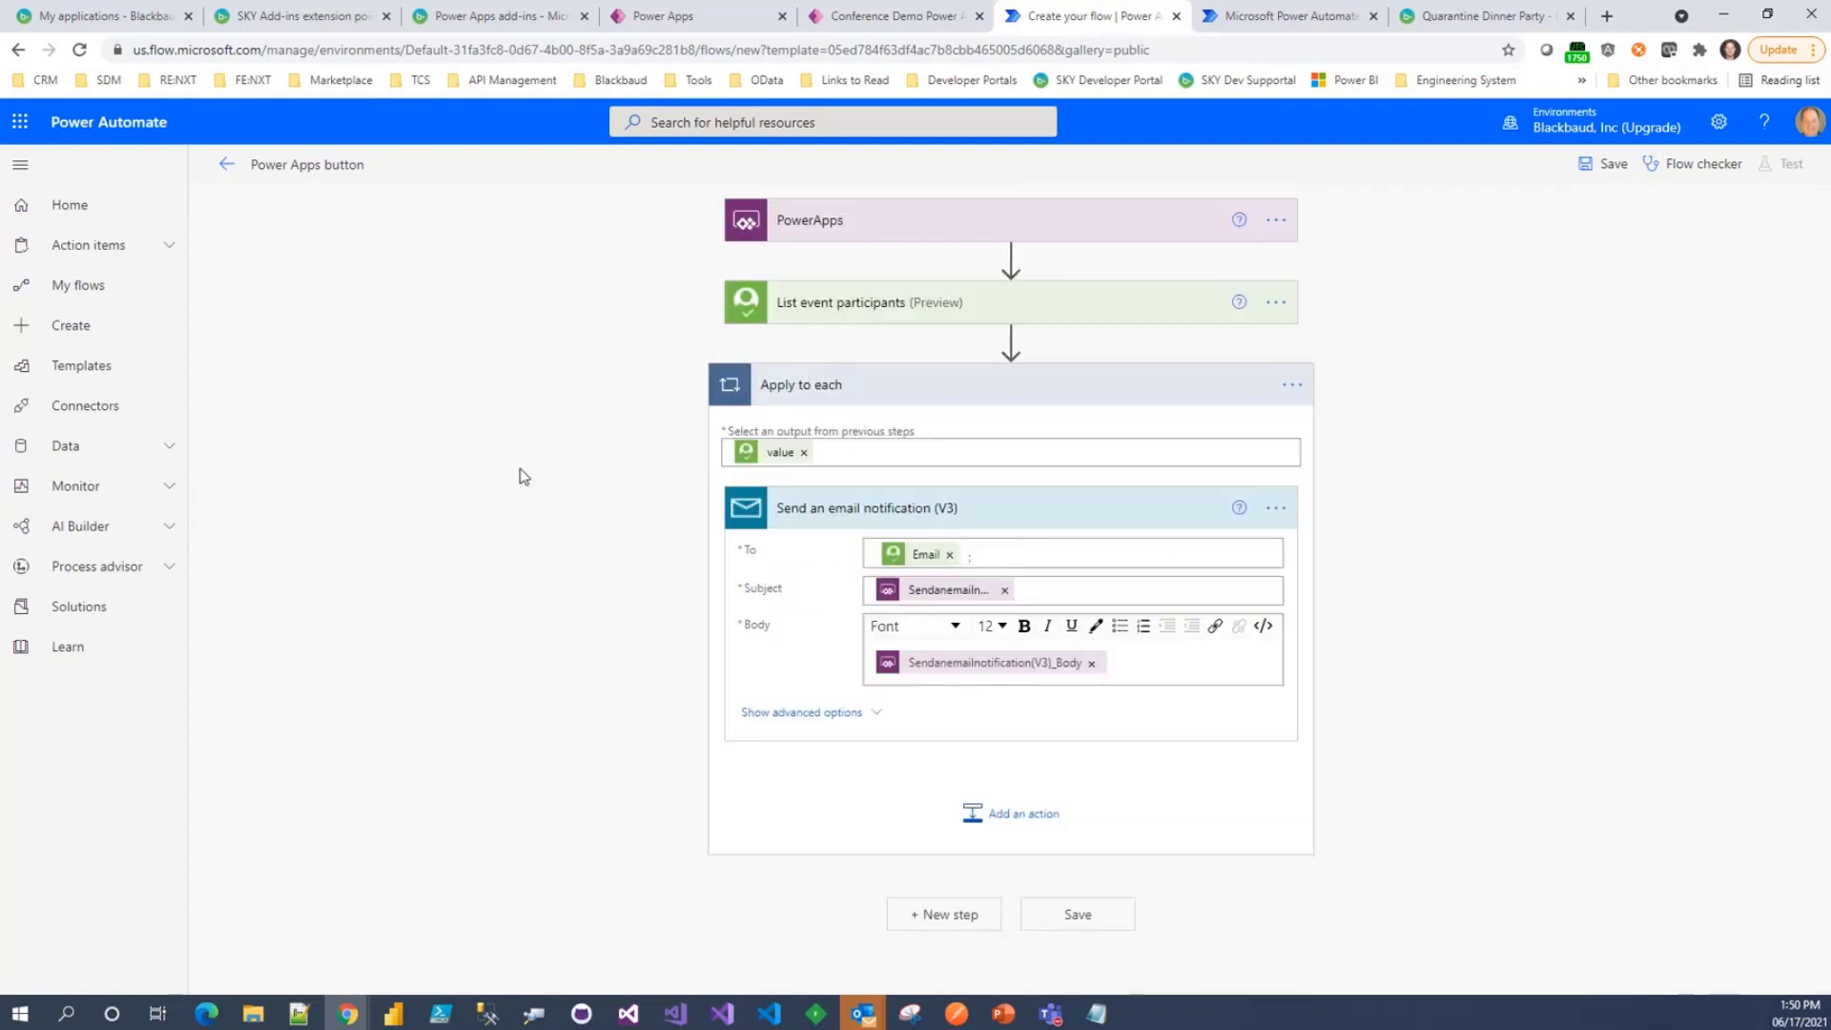
- Rename the flow to Conference Demo Workflow and save it
{"action": "left_click", "coordinate": [351, 160]}
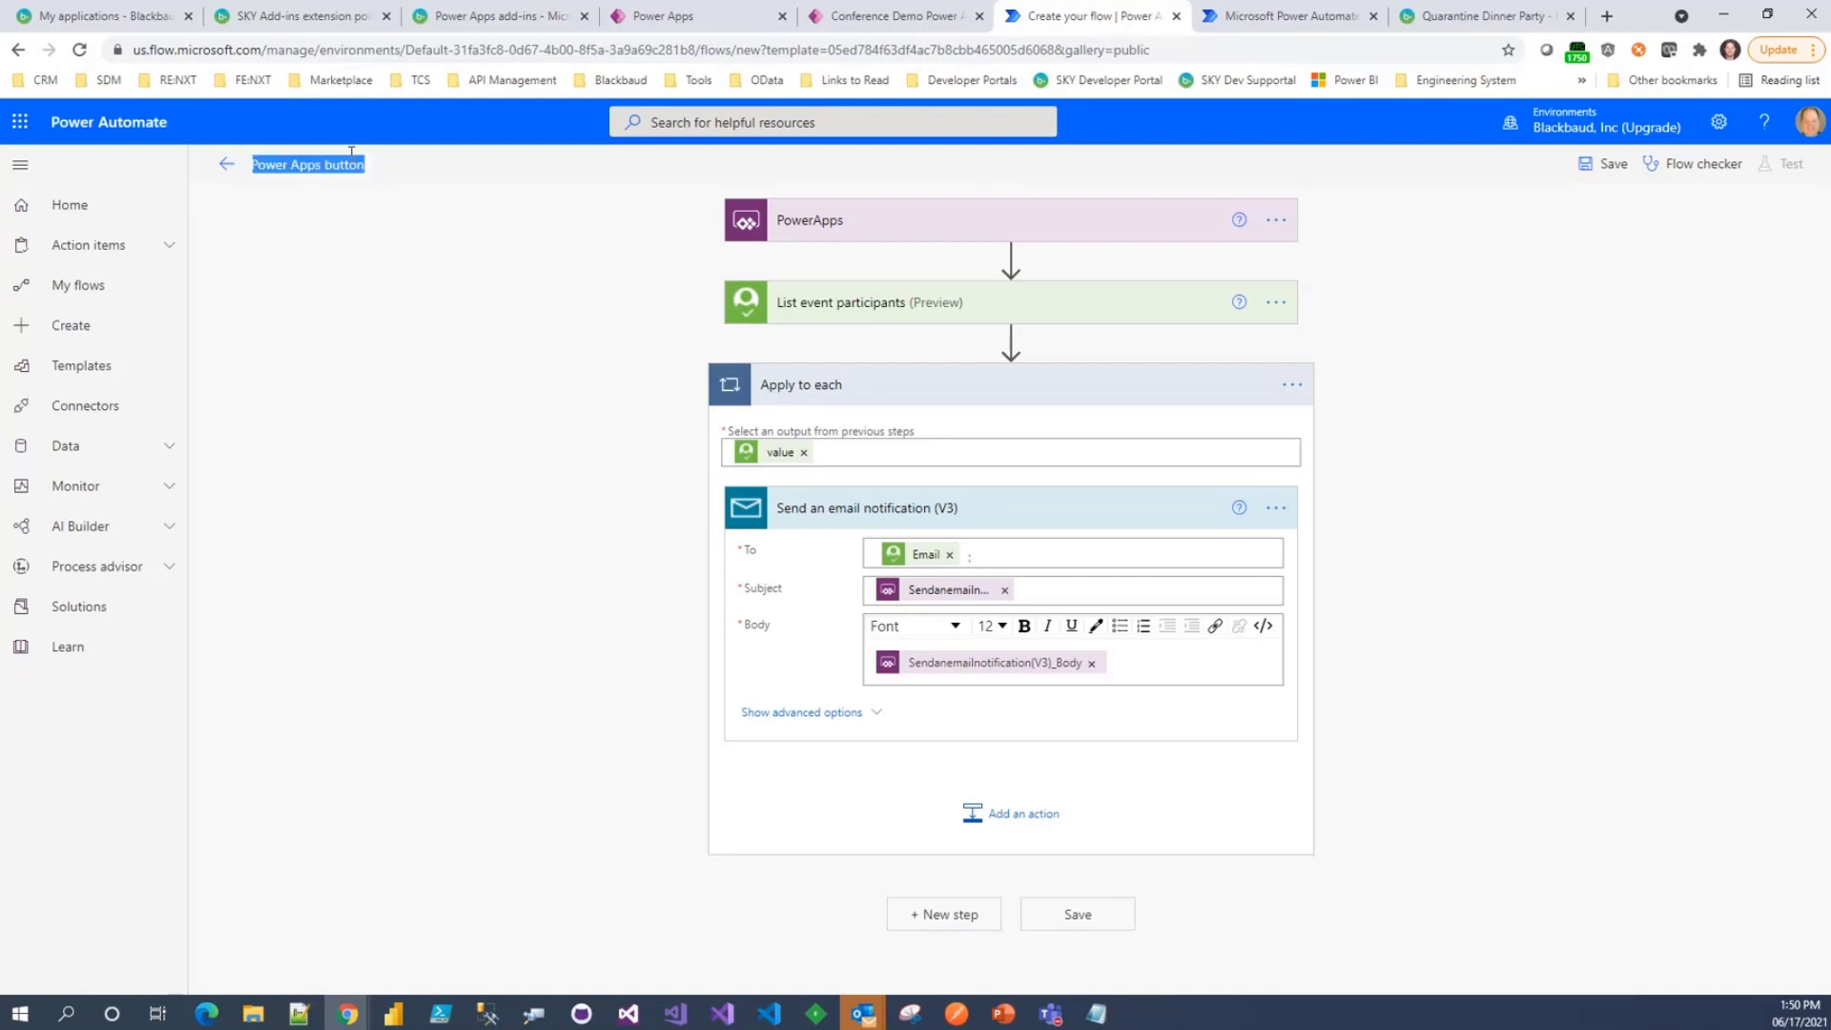
{"action": "key", "text": "Home"}
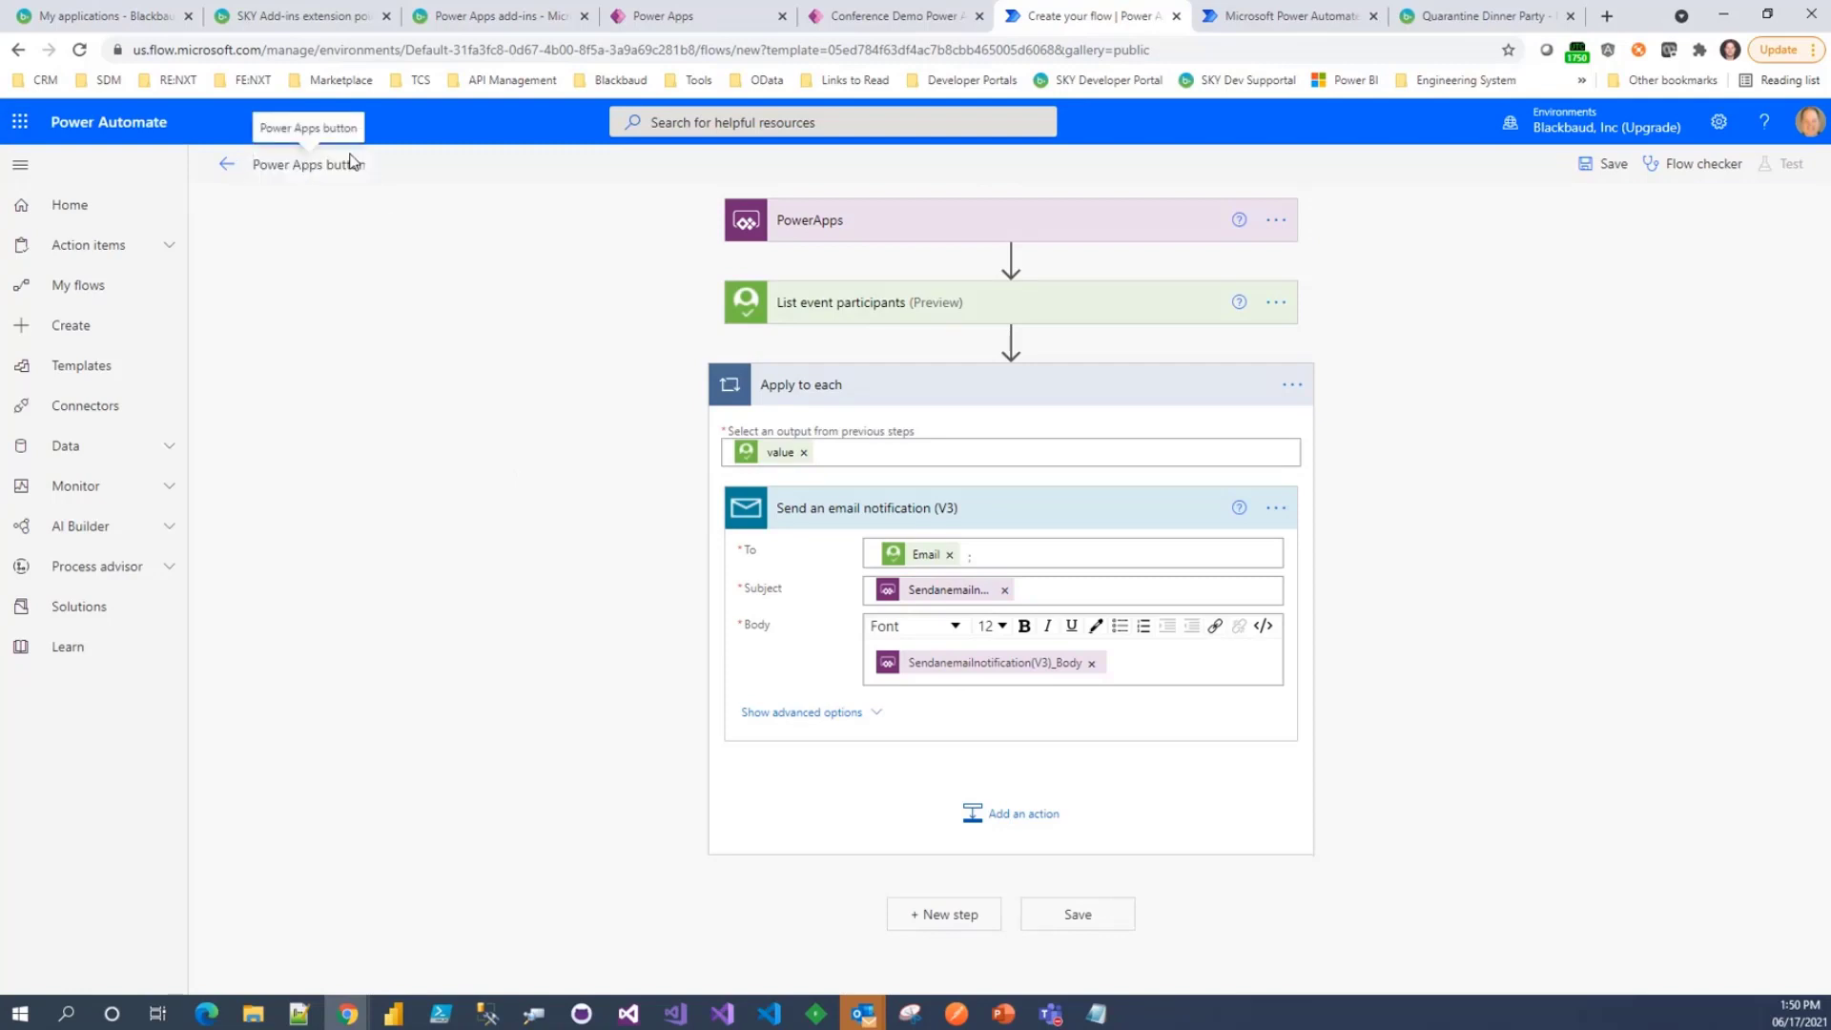
{"action": "key", "text": "ctrl+a"}
{"action": "type", "text": "Conf"}
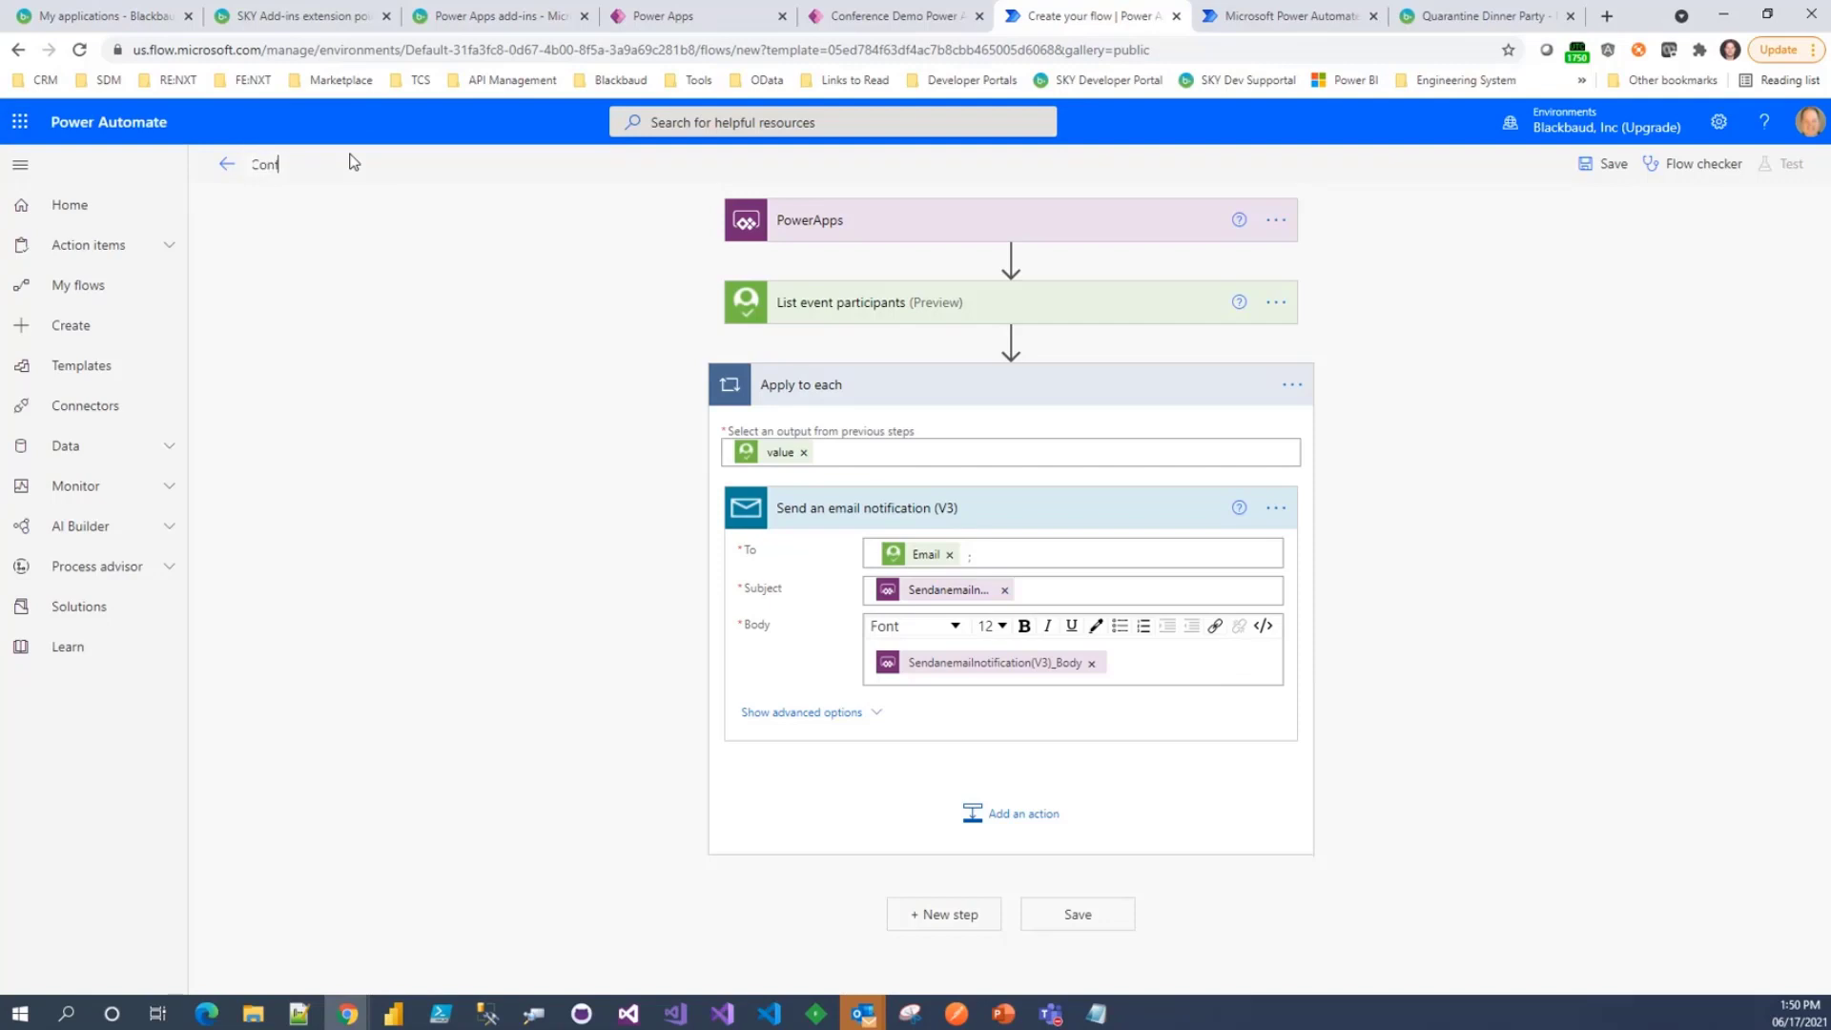
{"action": "type", "text": "erence Demo Workflow"}
{"action": "left_click", "coordinate": [1613, 166]}
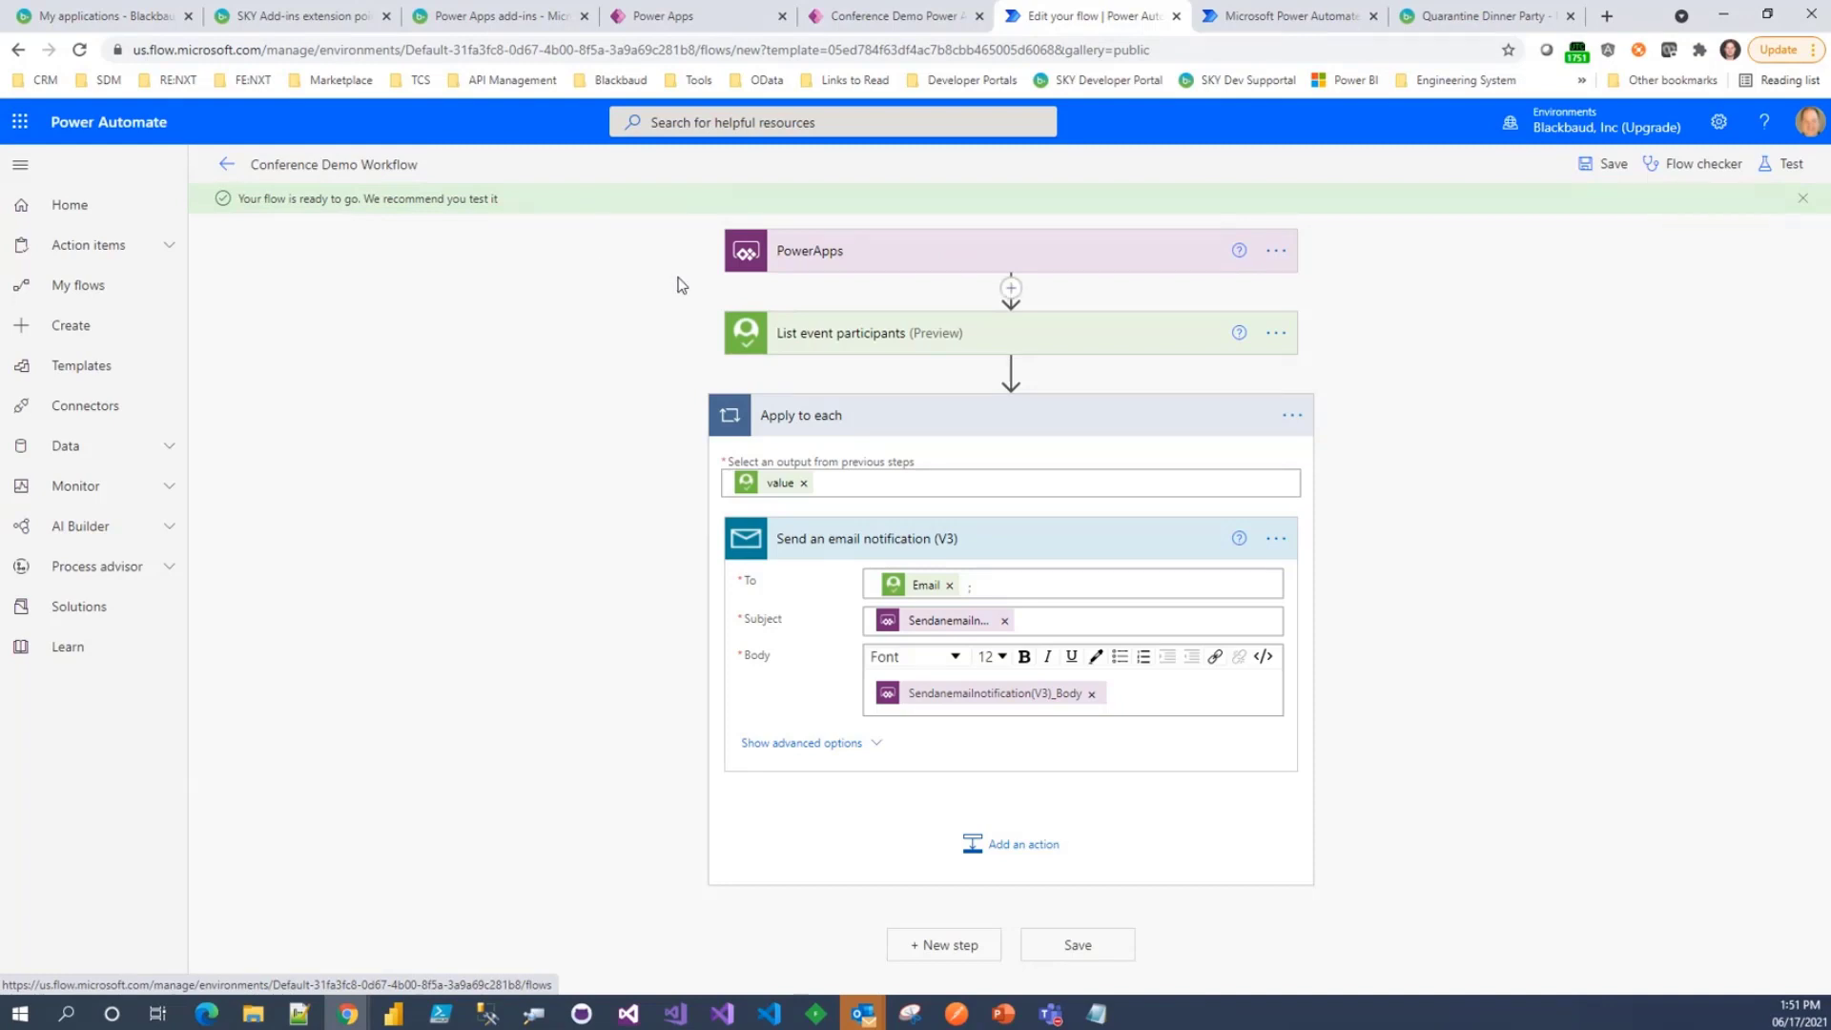
- Switch to the Conference Demo Power App in Power Apps and associate the Conference Demo Workflow flow with the Send button
{"action": "left_click", "coordinate": [693, 17]}
{"action": "left_click", "coordinate": [810, 15]}
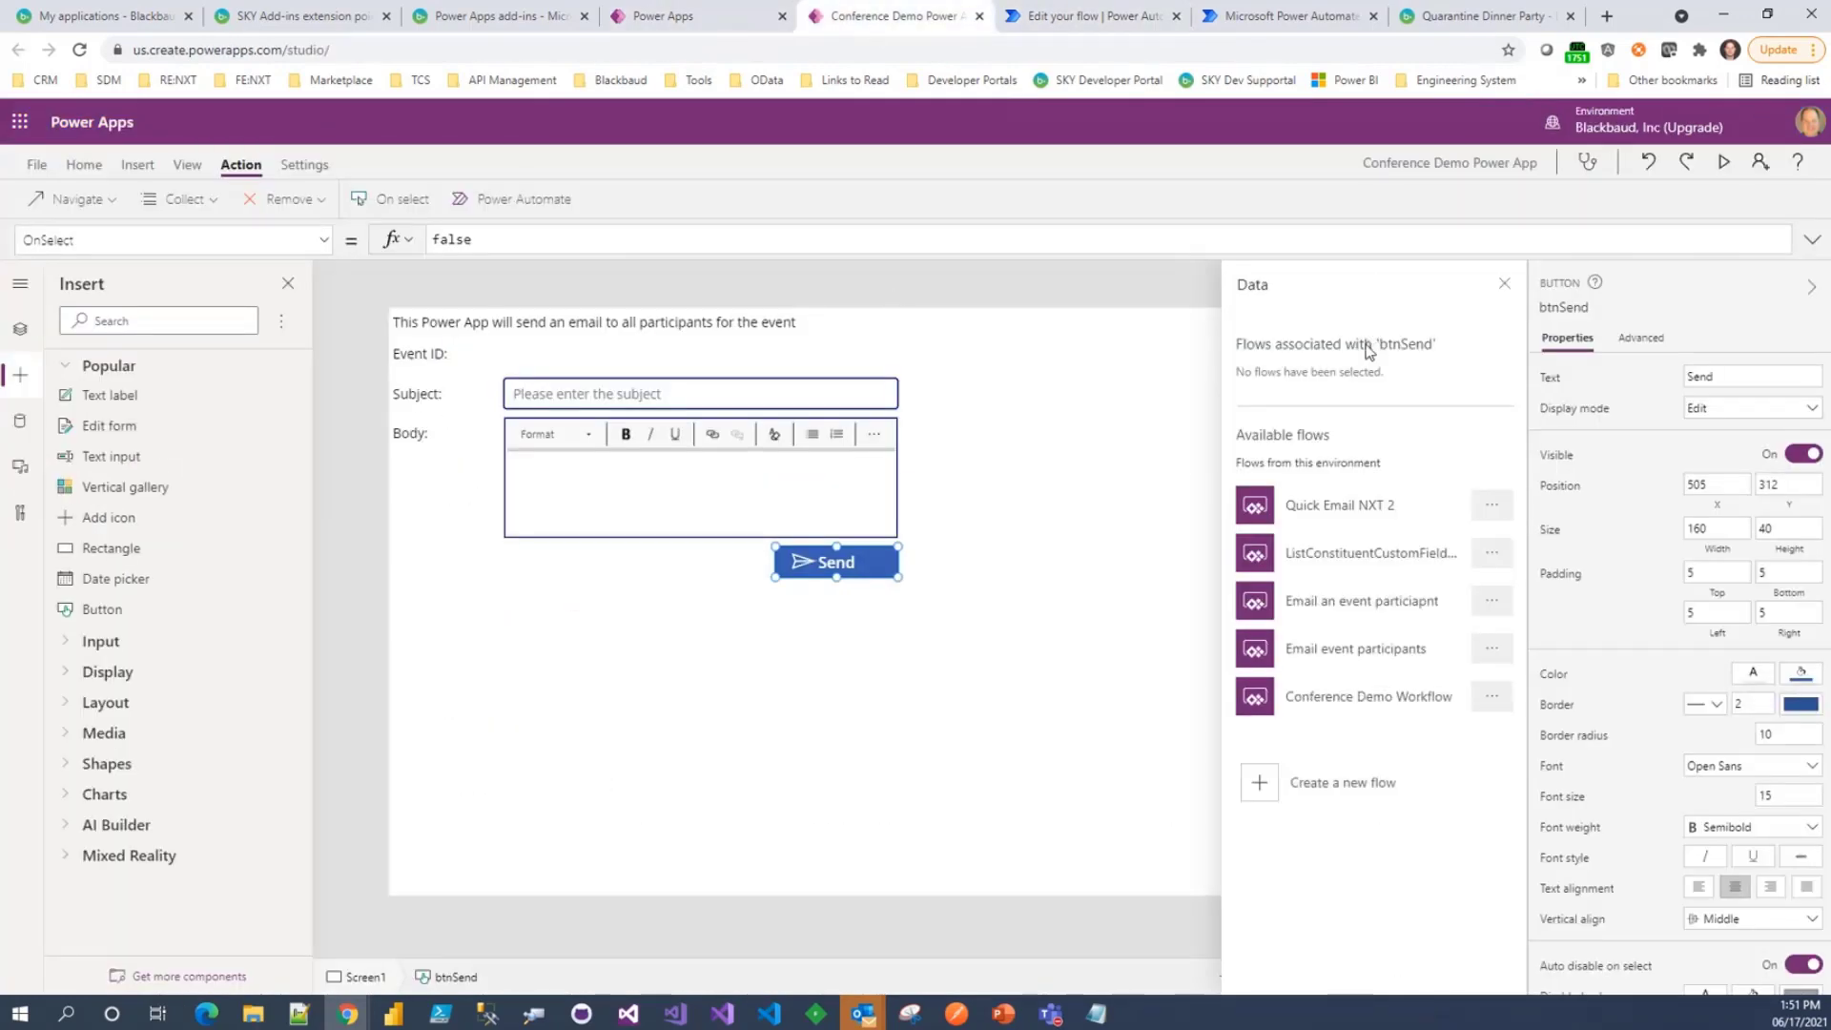
{"action": "left_click", "coordinate": [1333, 707]}
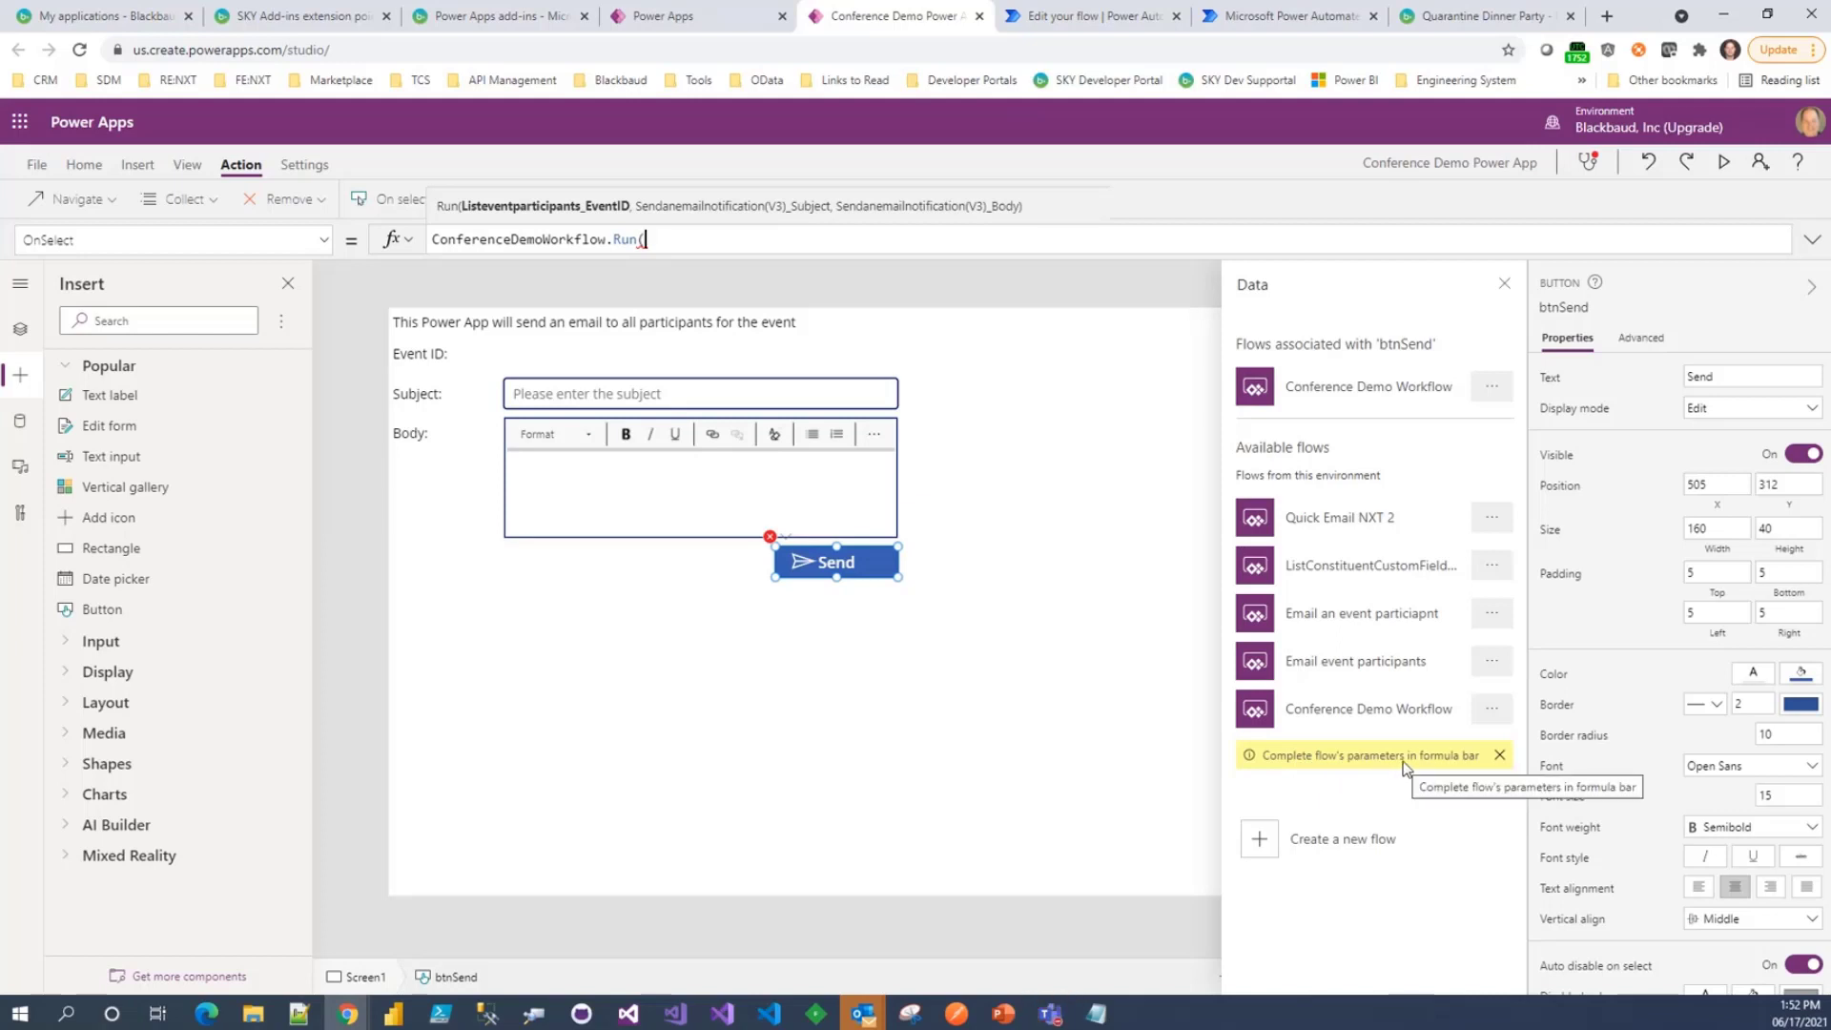
{"action": "left_click", "coordinate": [1500, 757]}
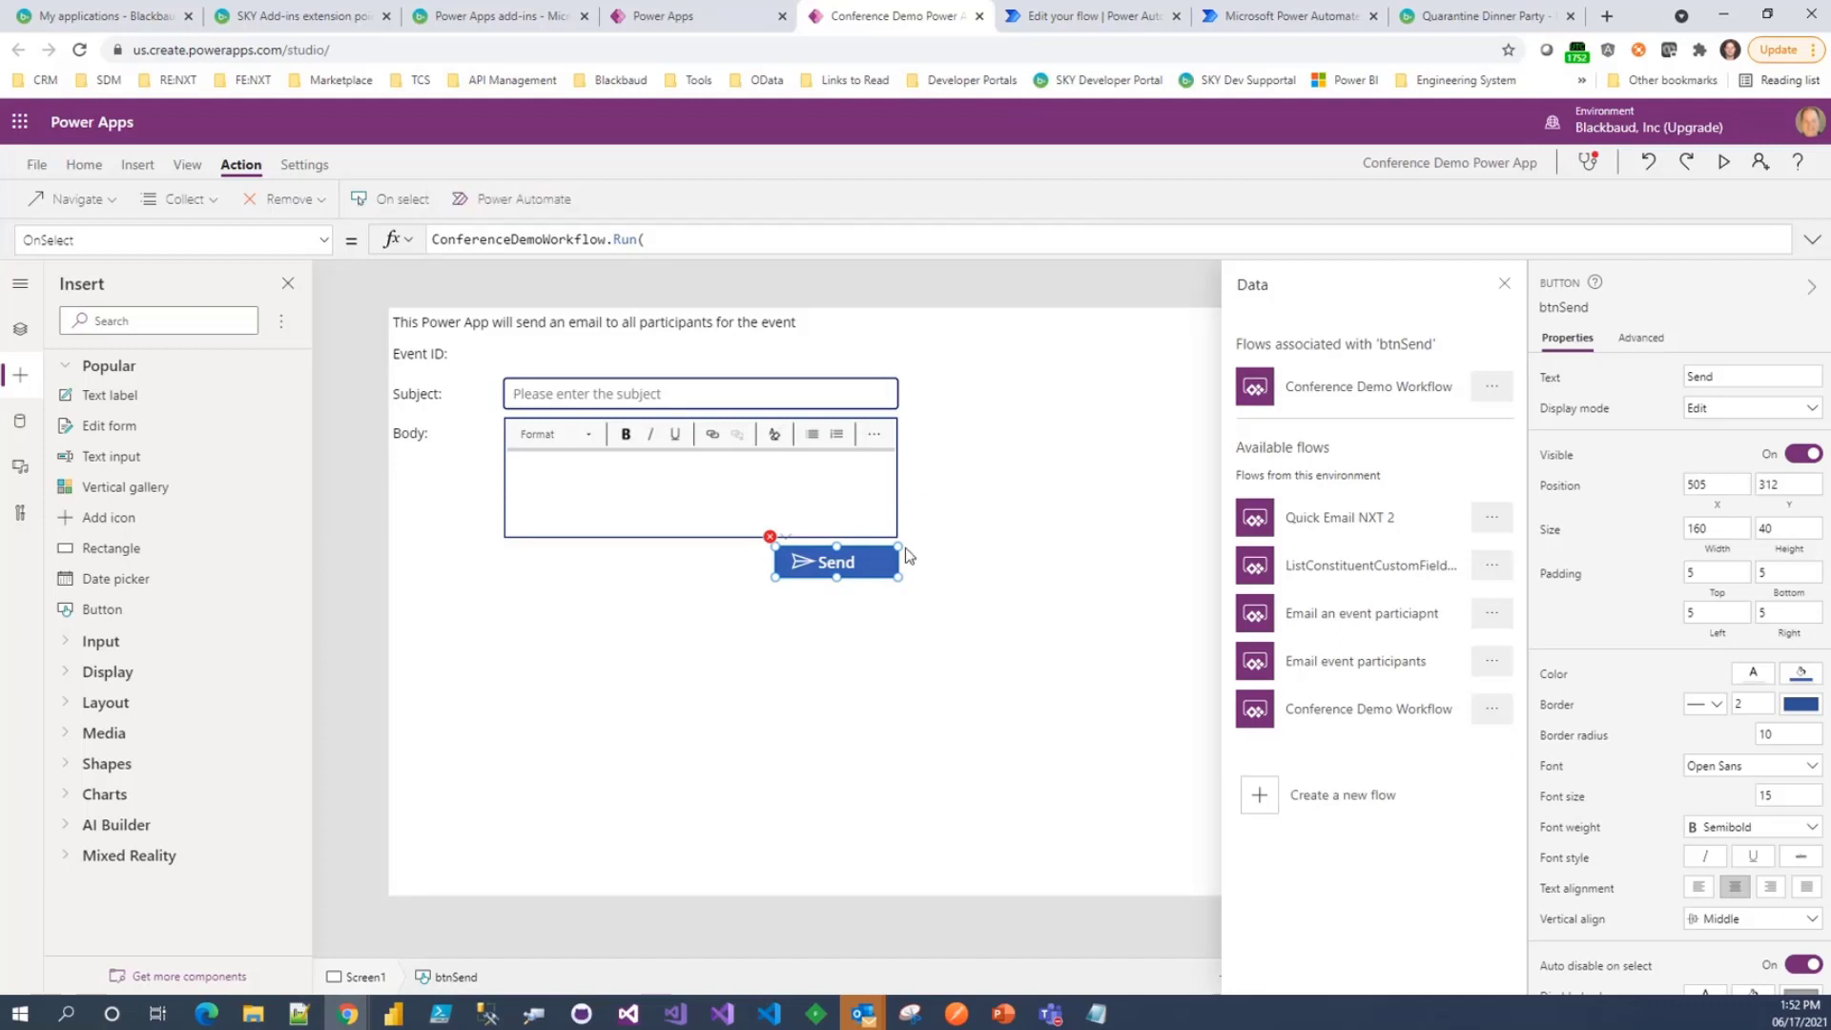
- In the Send button's ConferenceDemoWorkflow.Run formula, pass Param("context_recordId") as the event ID and txtSubject.Text as the subject
{"action": "left_click", "coordinate": [700, 238]}
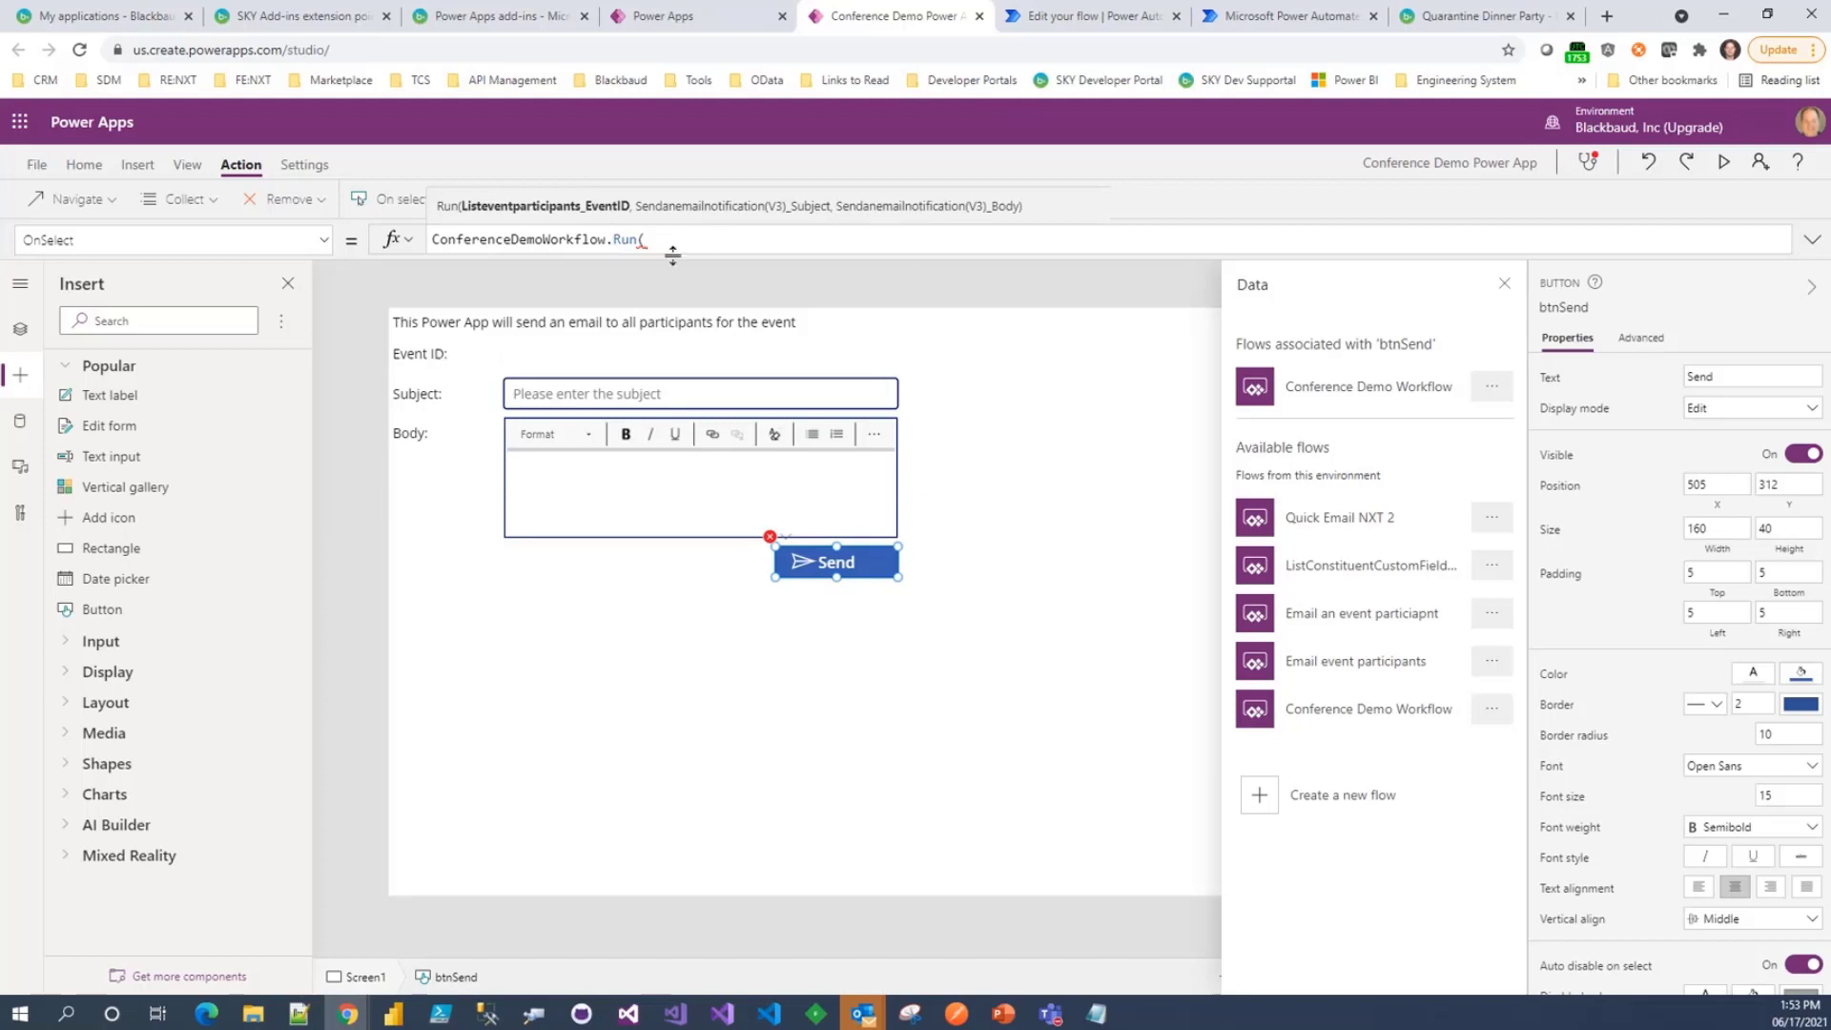
{"action": "type", "text": "Param(\"context"}
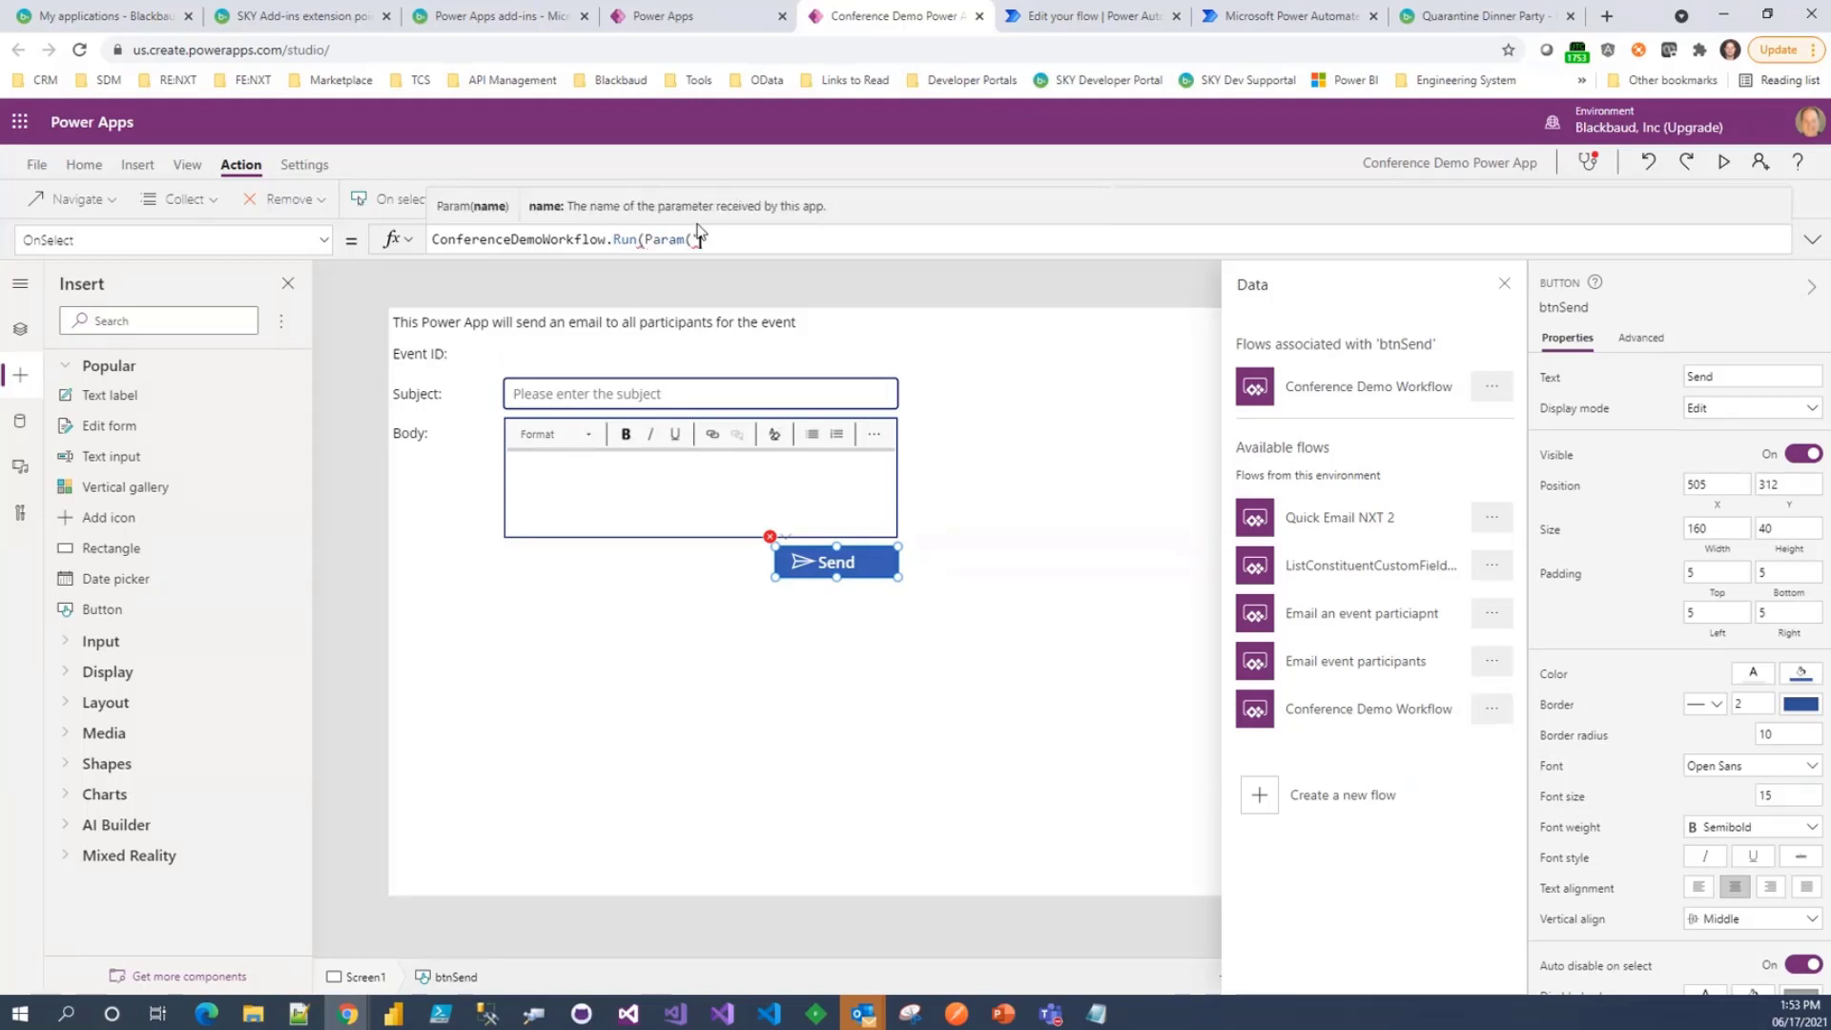
{"action": "type", "text": "_recordId\"),"}
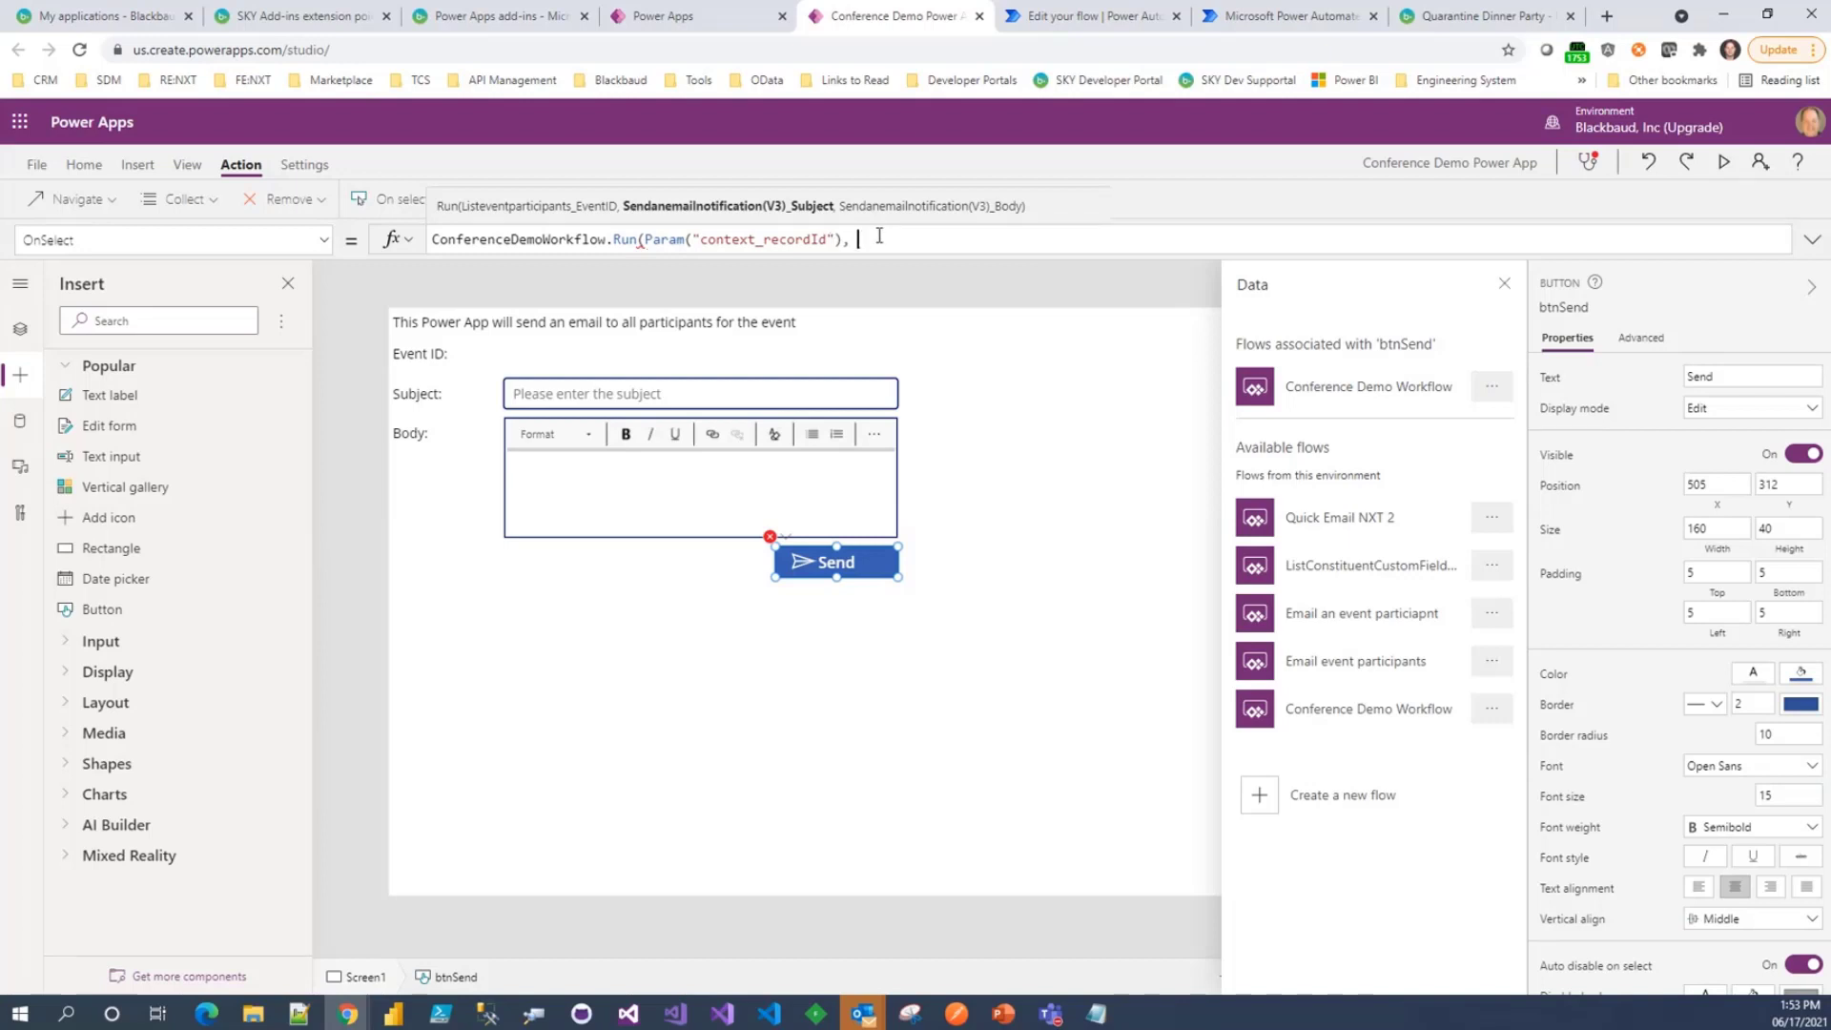
{"action": "type", "text": "txt"}
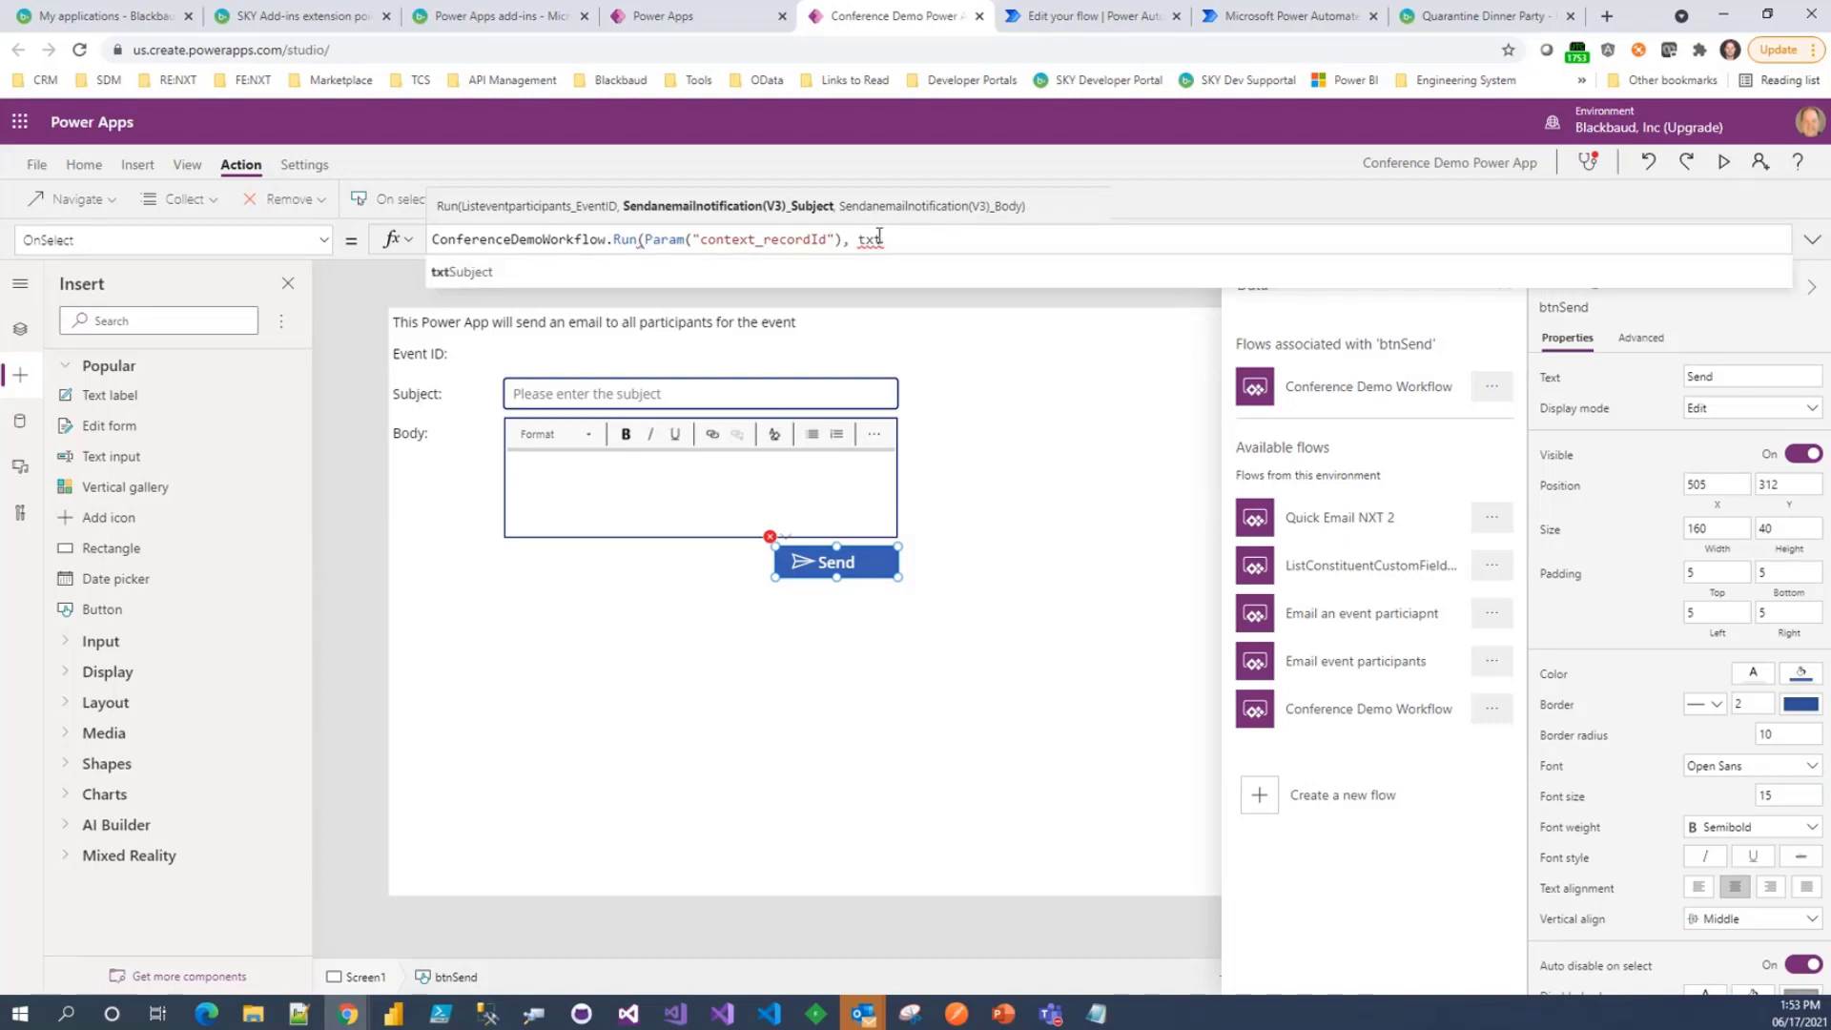
{"action": "key", "text": "Tab"}
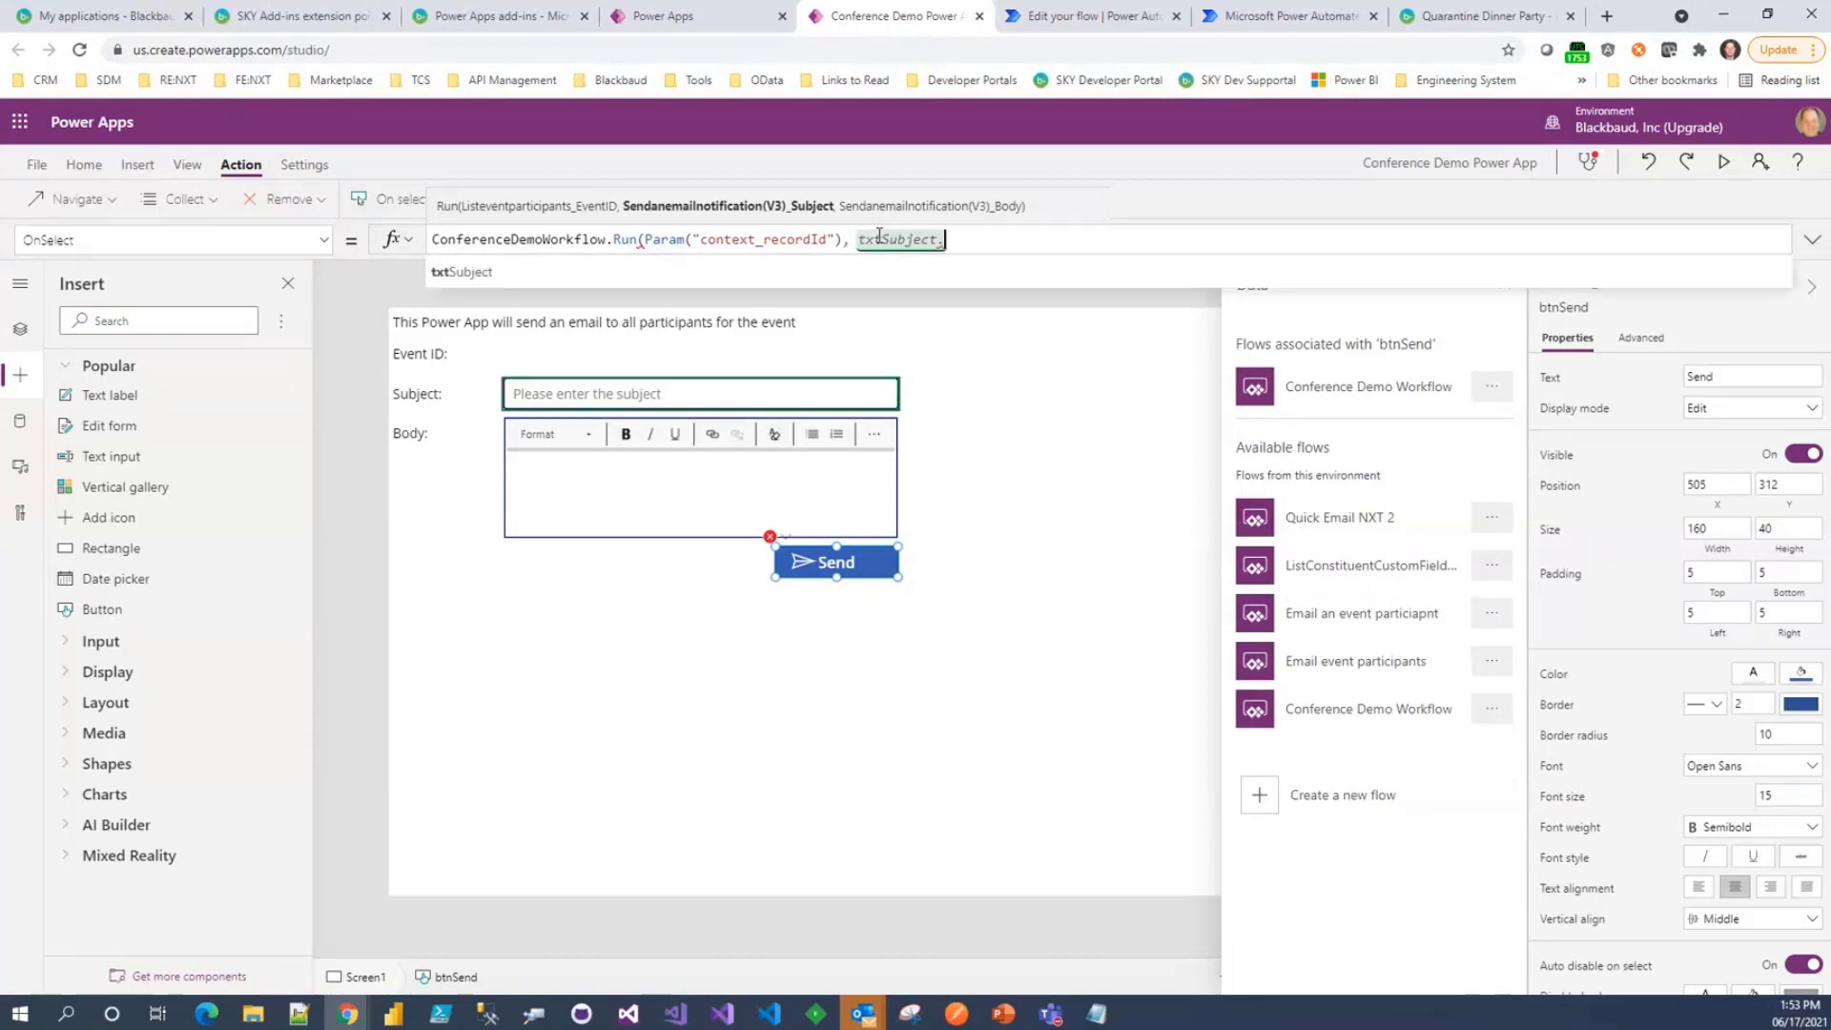
{"action": "type", "text": ".TExt"}
{"action": "key", "text": "BackSpace"}
{"action": "key", "text": "BackSpace"}
{"action": "key", "text": "BackSpace"}
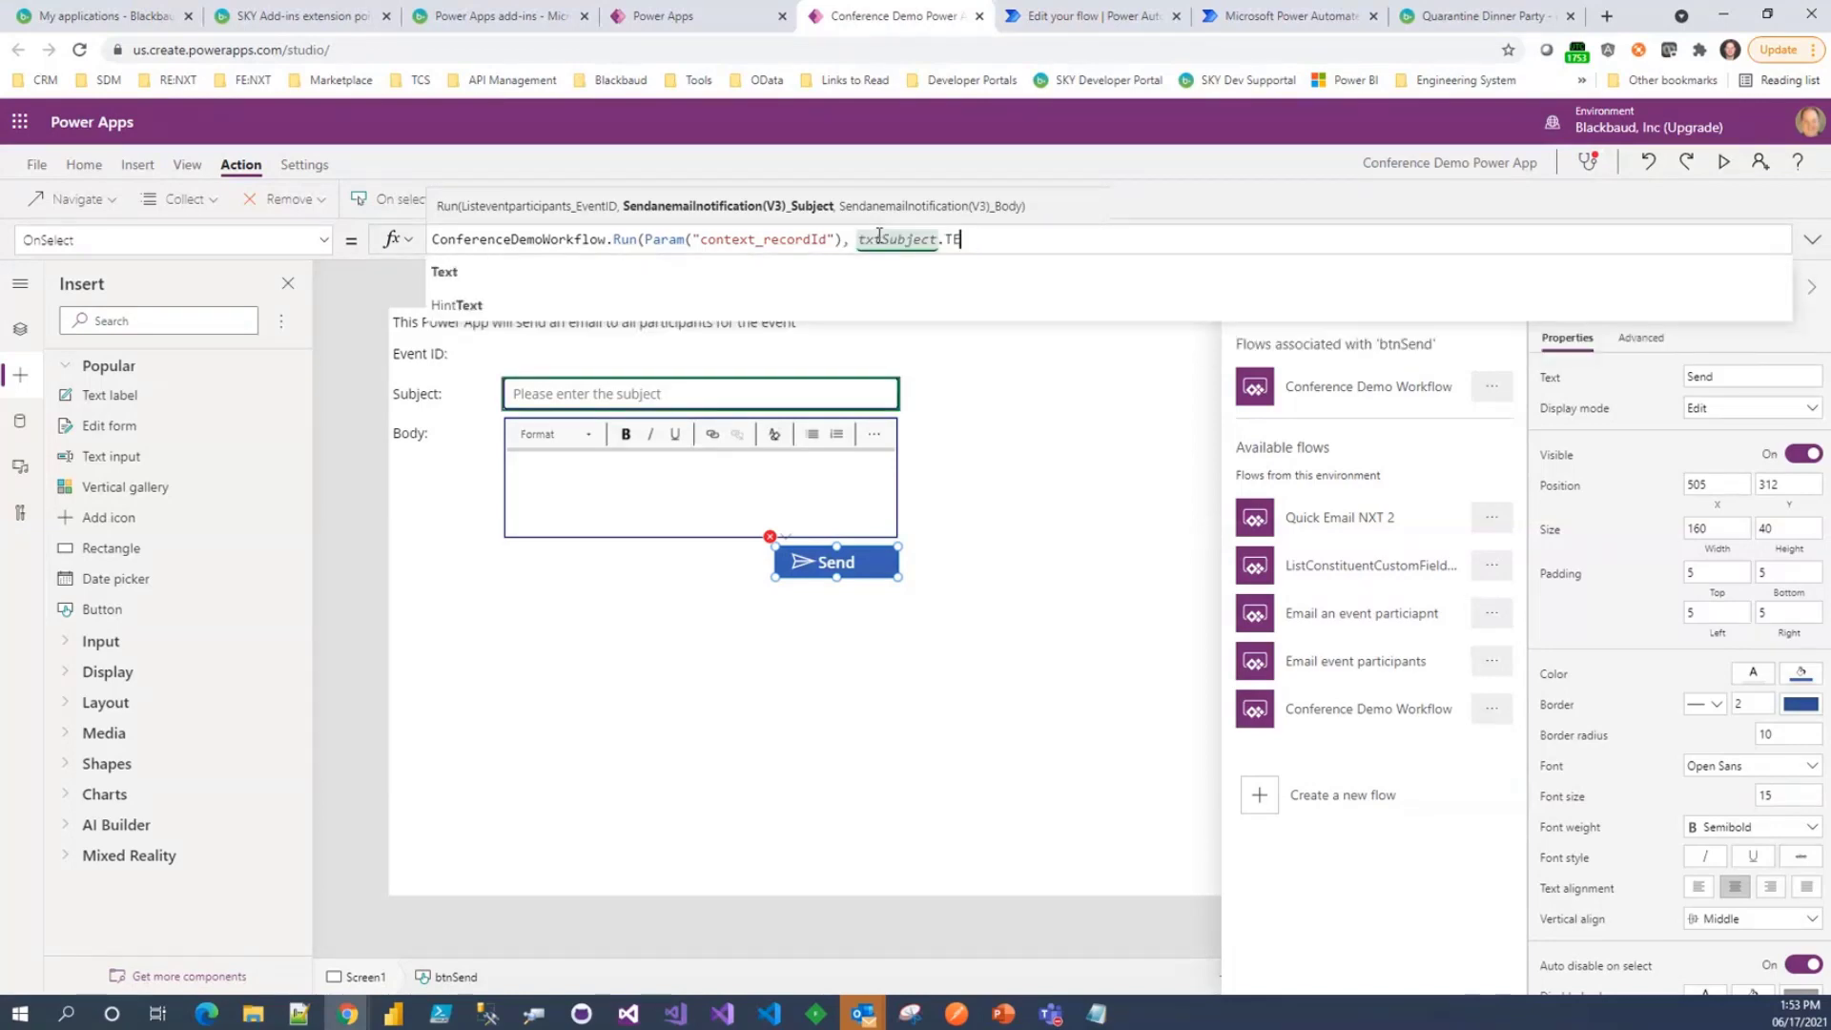
{"action": "type", "text": "ext,"}
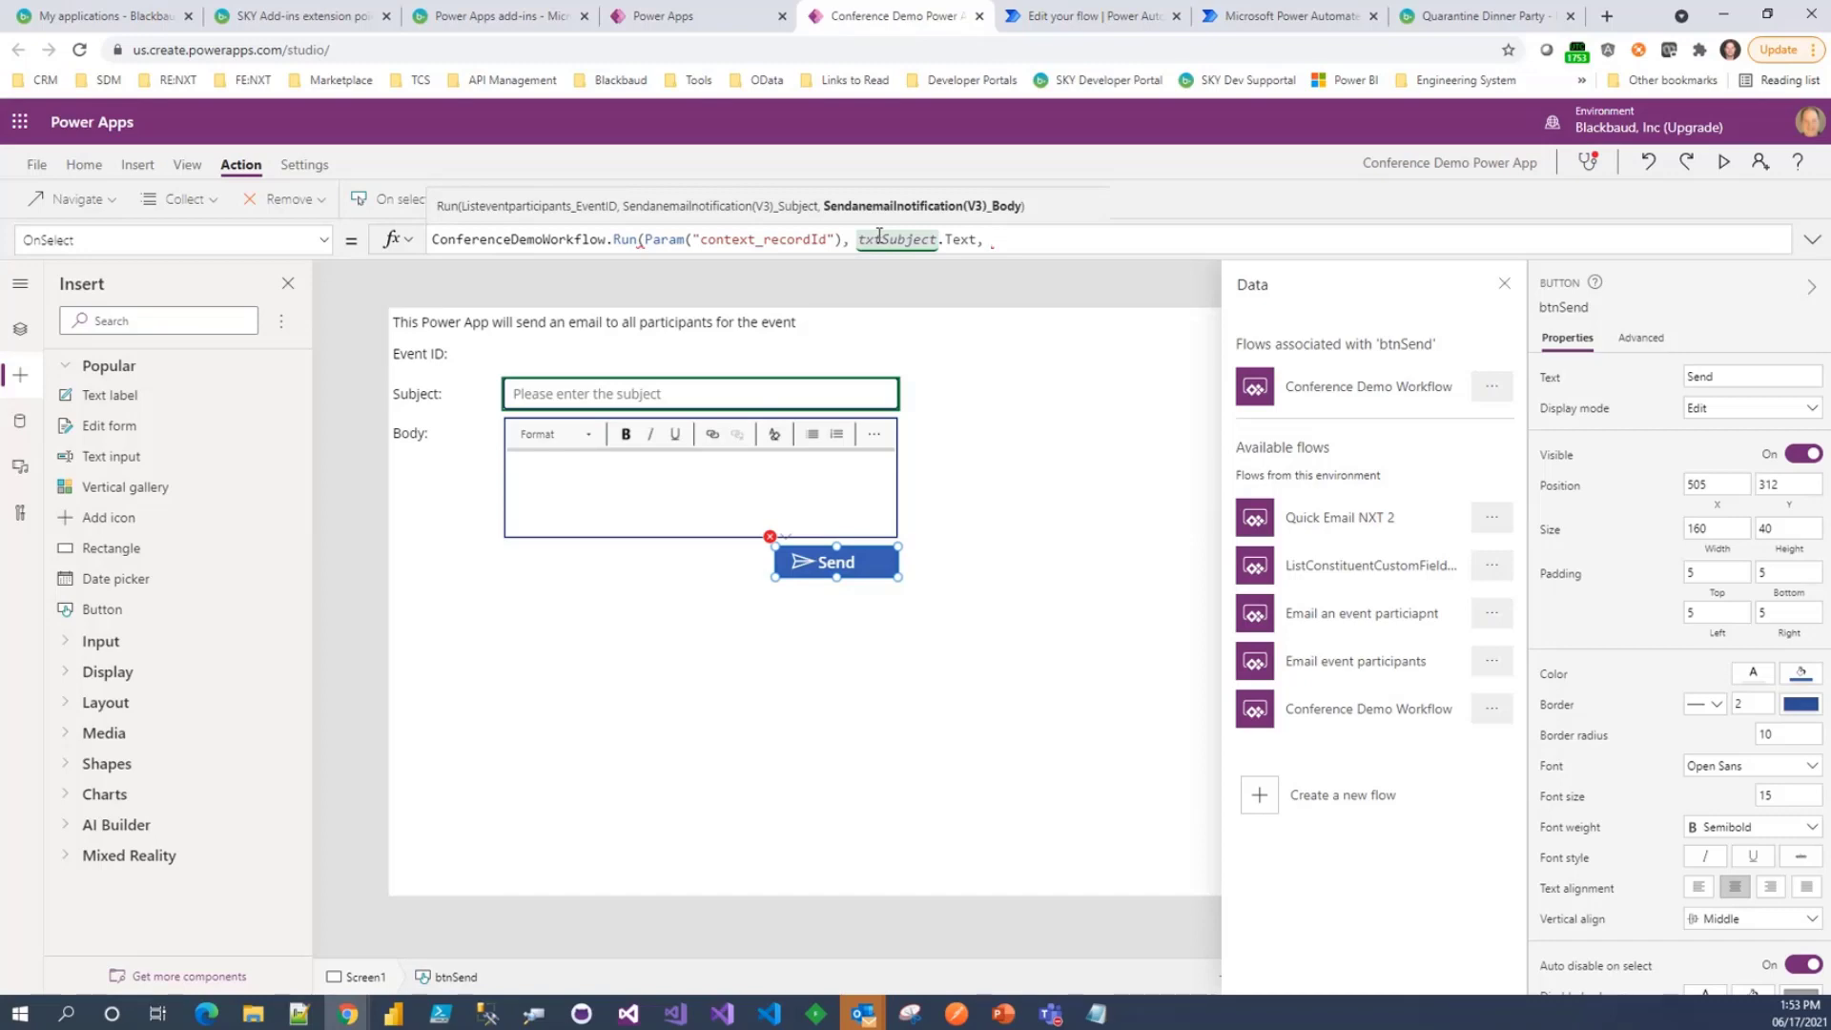
- Complete the Send button's Run formula with rtbBody.HtmlText as the email body argument and a closing parenthesis
{"action": "type", "text": "rtb"}
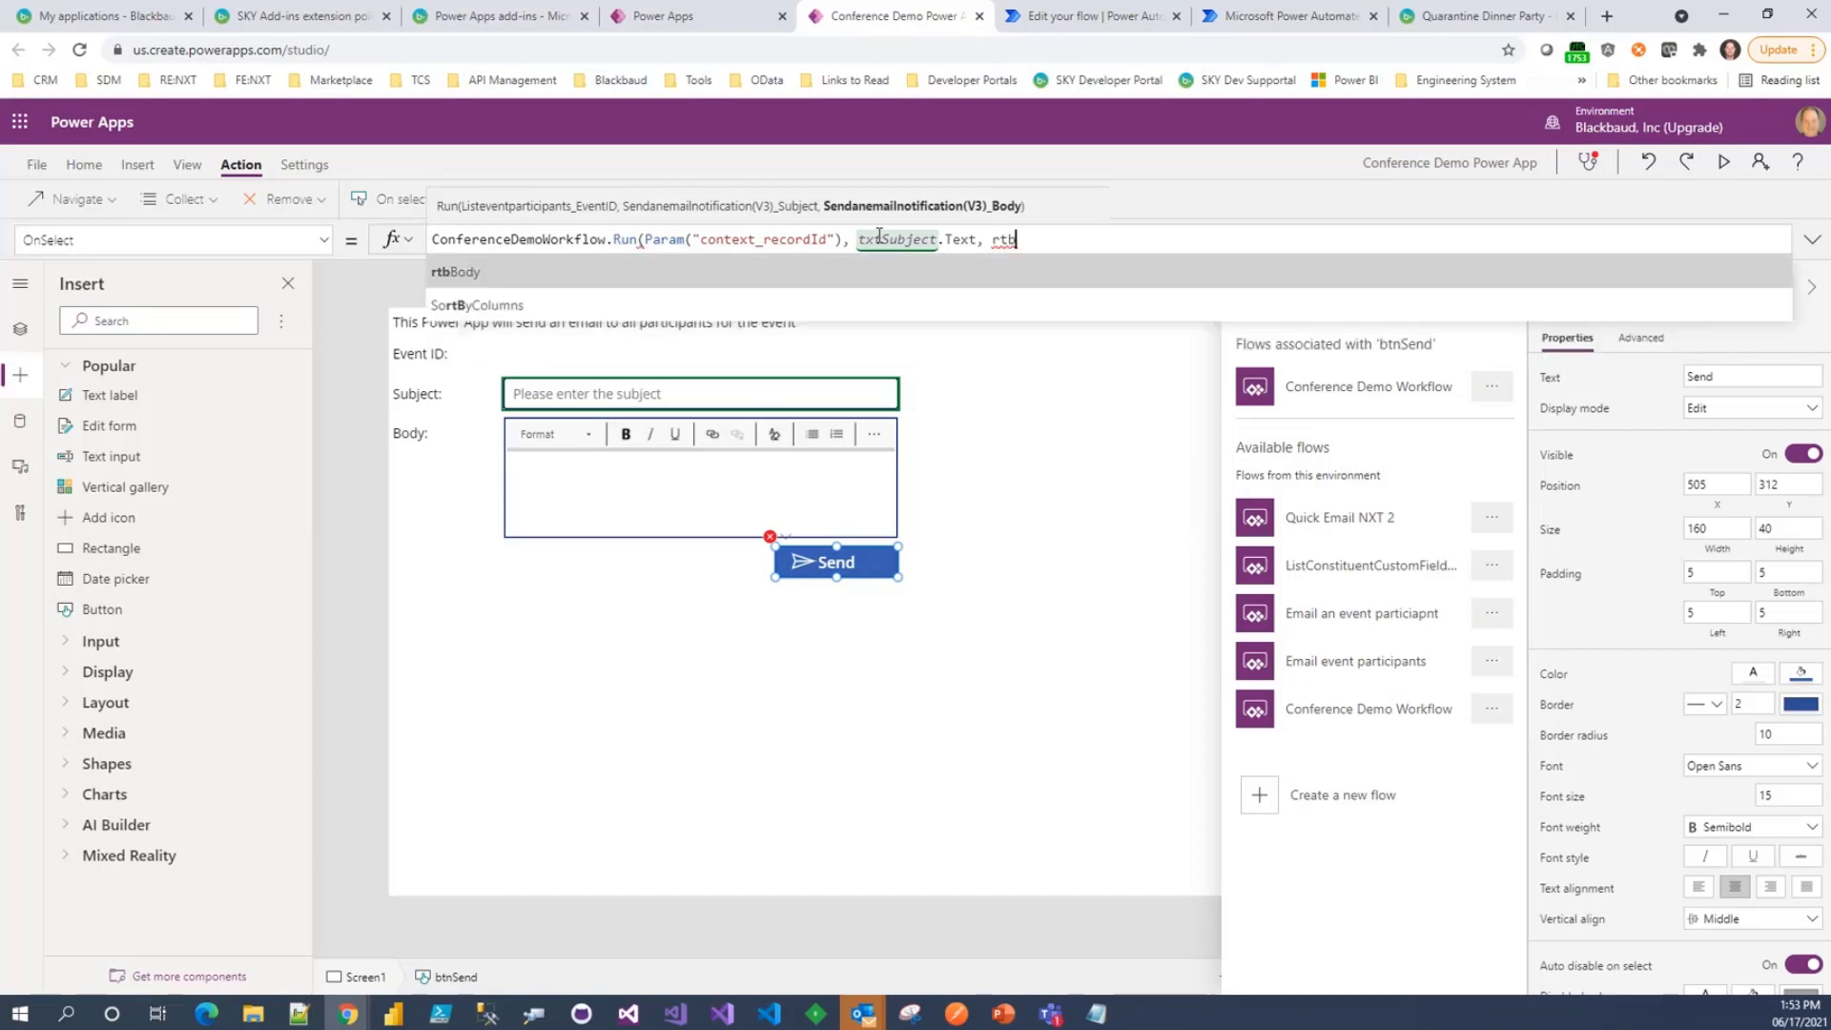
{"action": "key", "text": "Tab"}
{"action": "type", "text": "."}
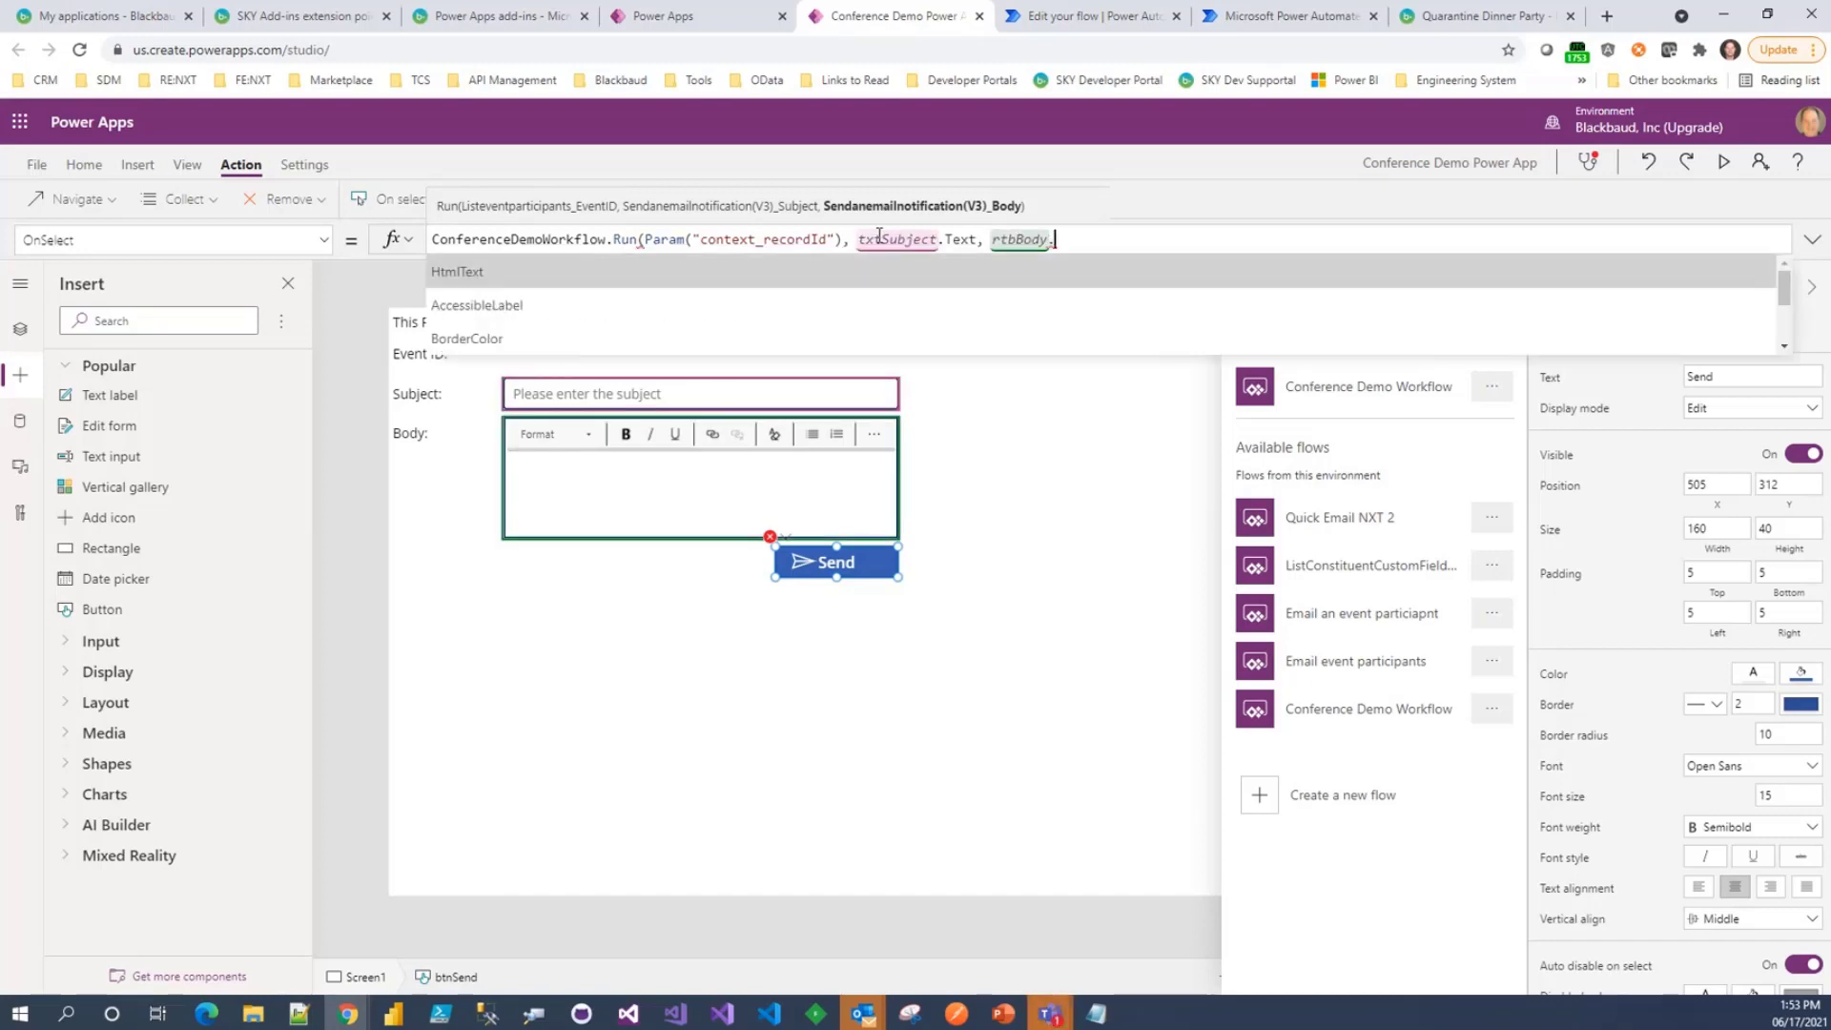
{"action": "key", "text": "Tab"}
{"action": "type", "text": ")"}
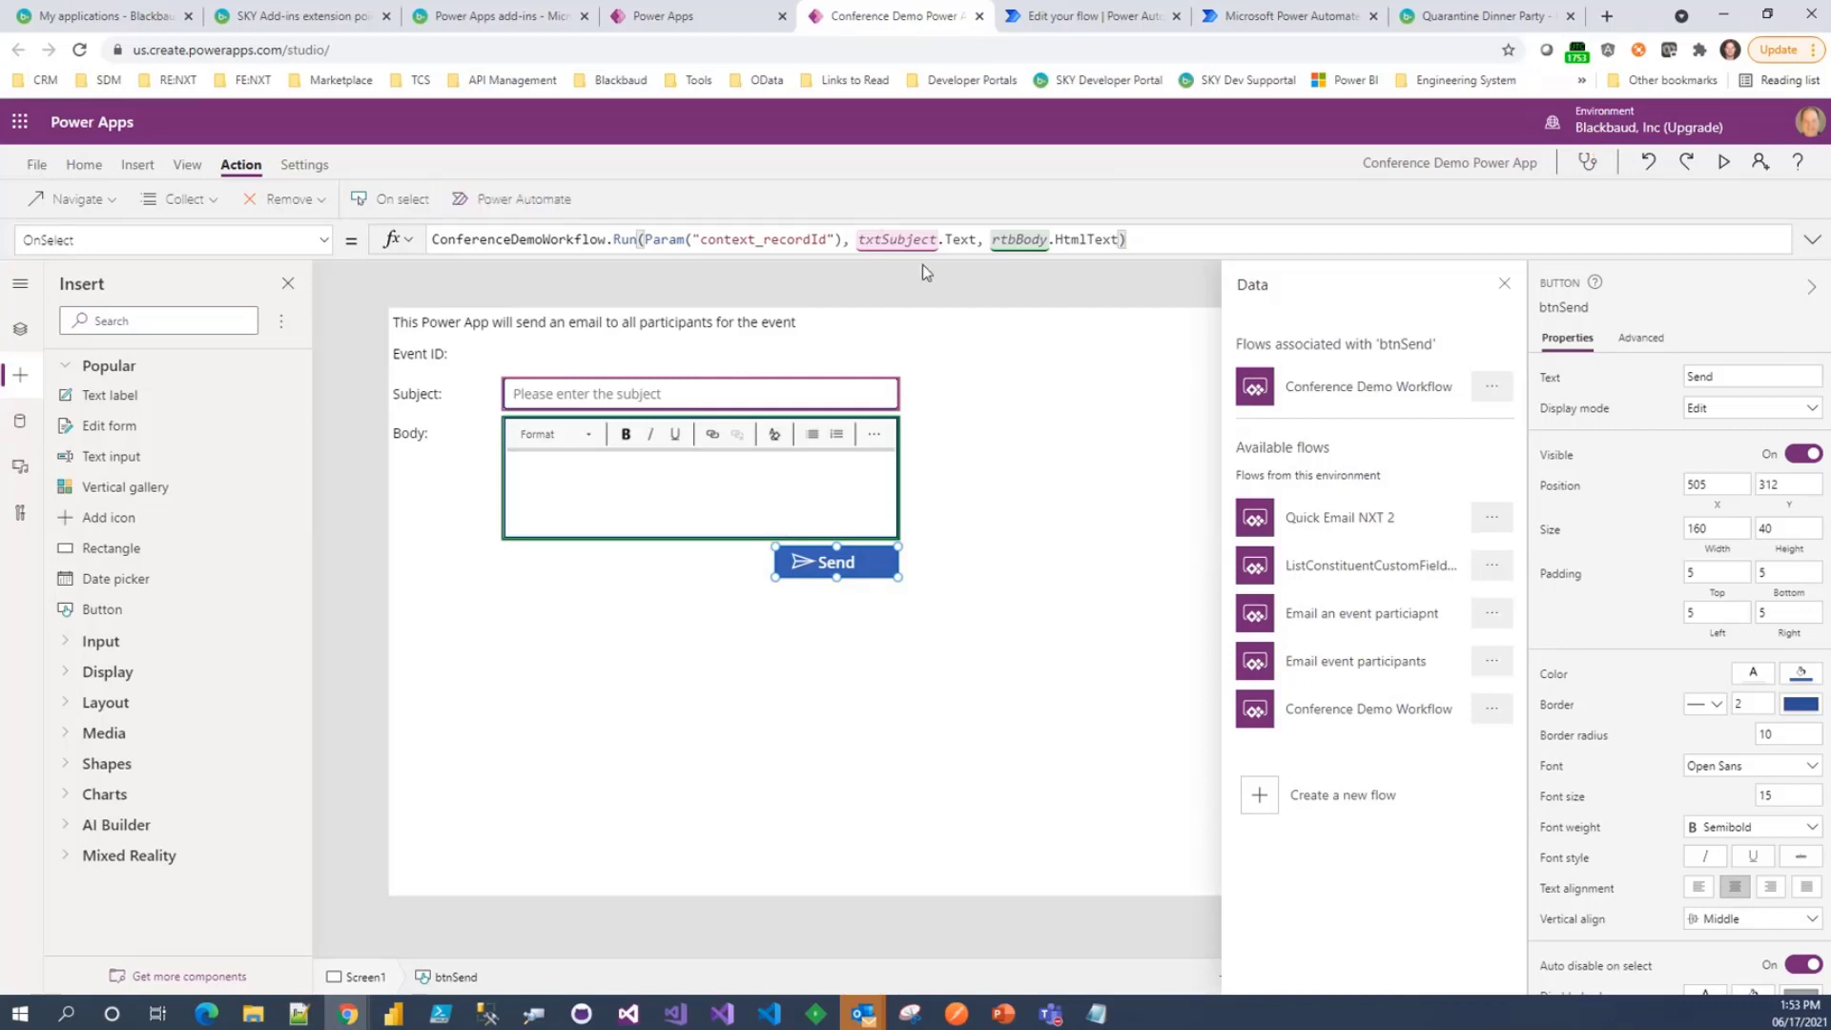
{"action": "triple_click", "coordinate": [840, 237]}
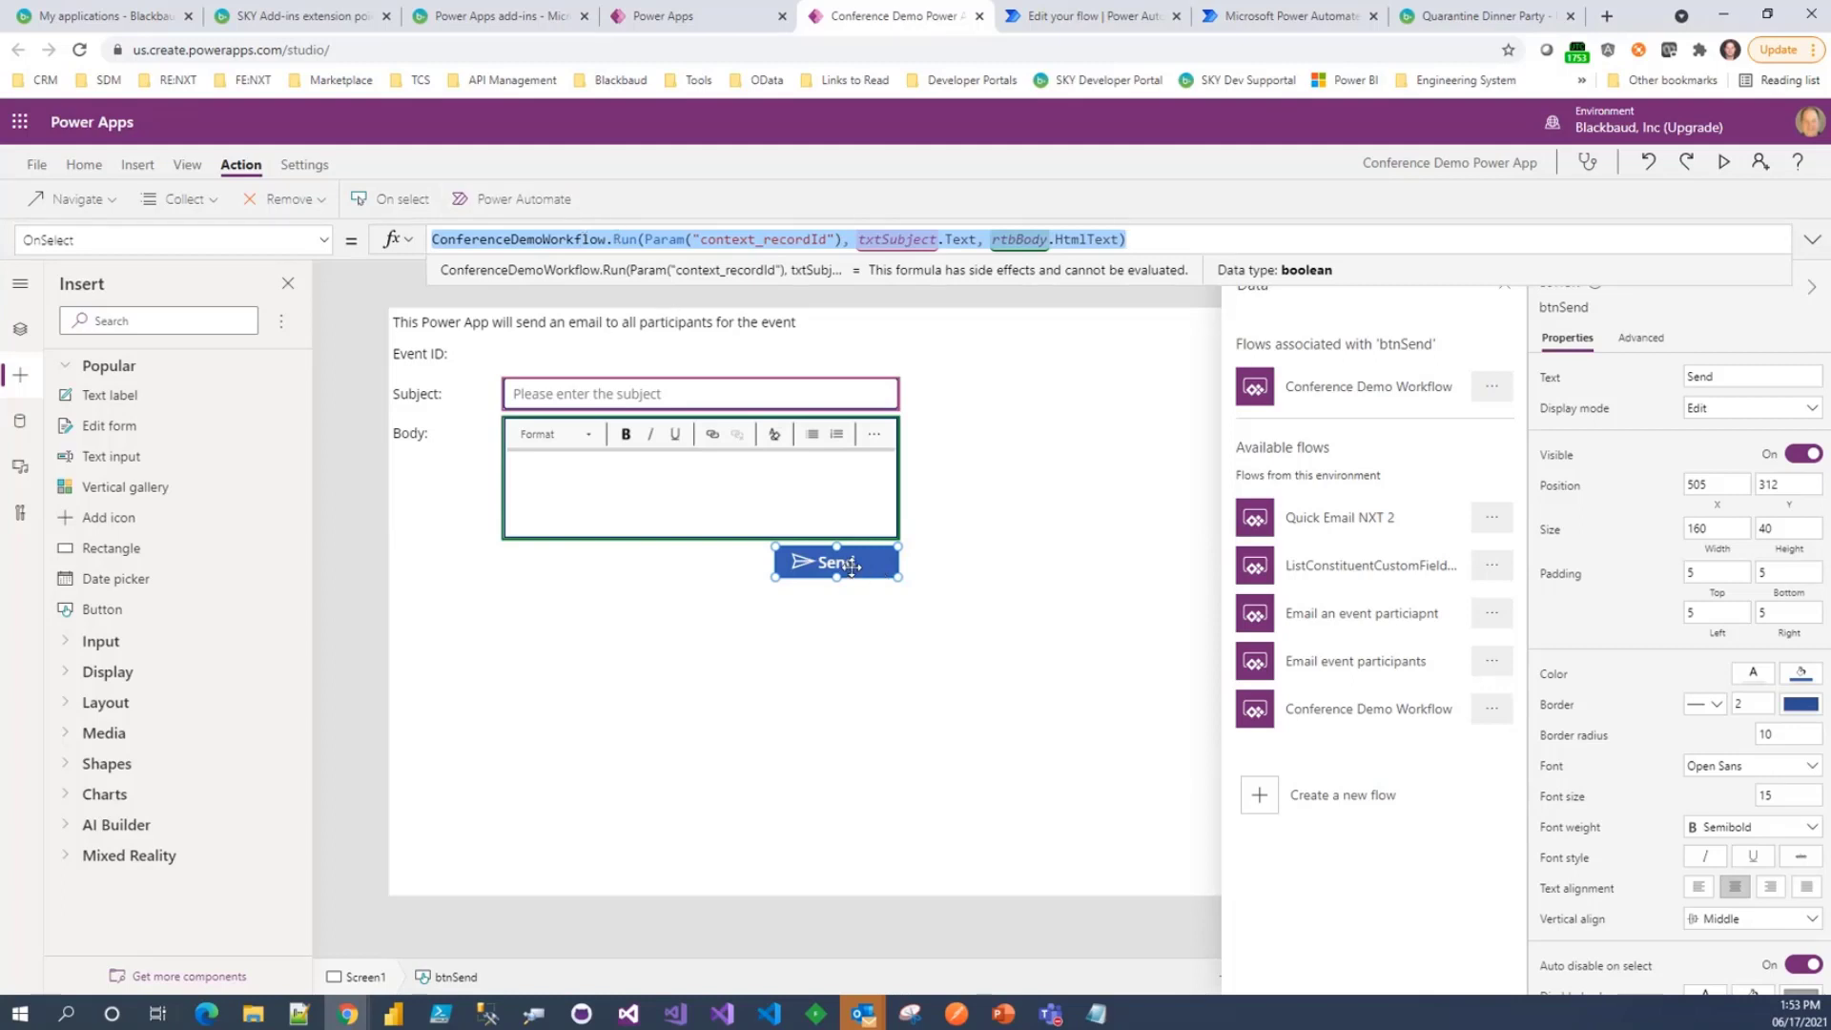
{"action": "left_click", "coordinate": [1380, 399]}
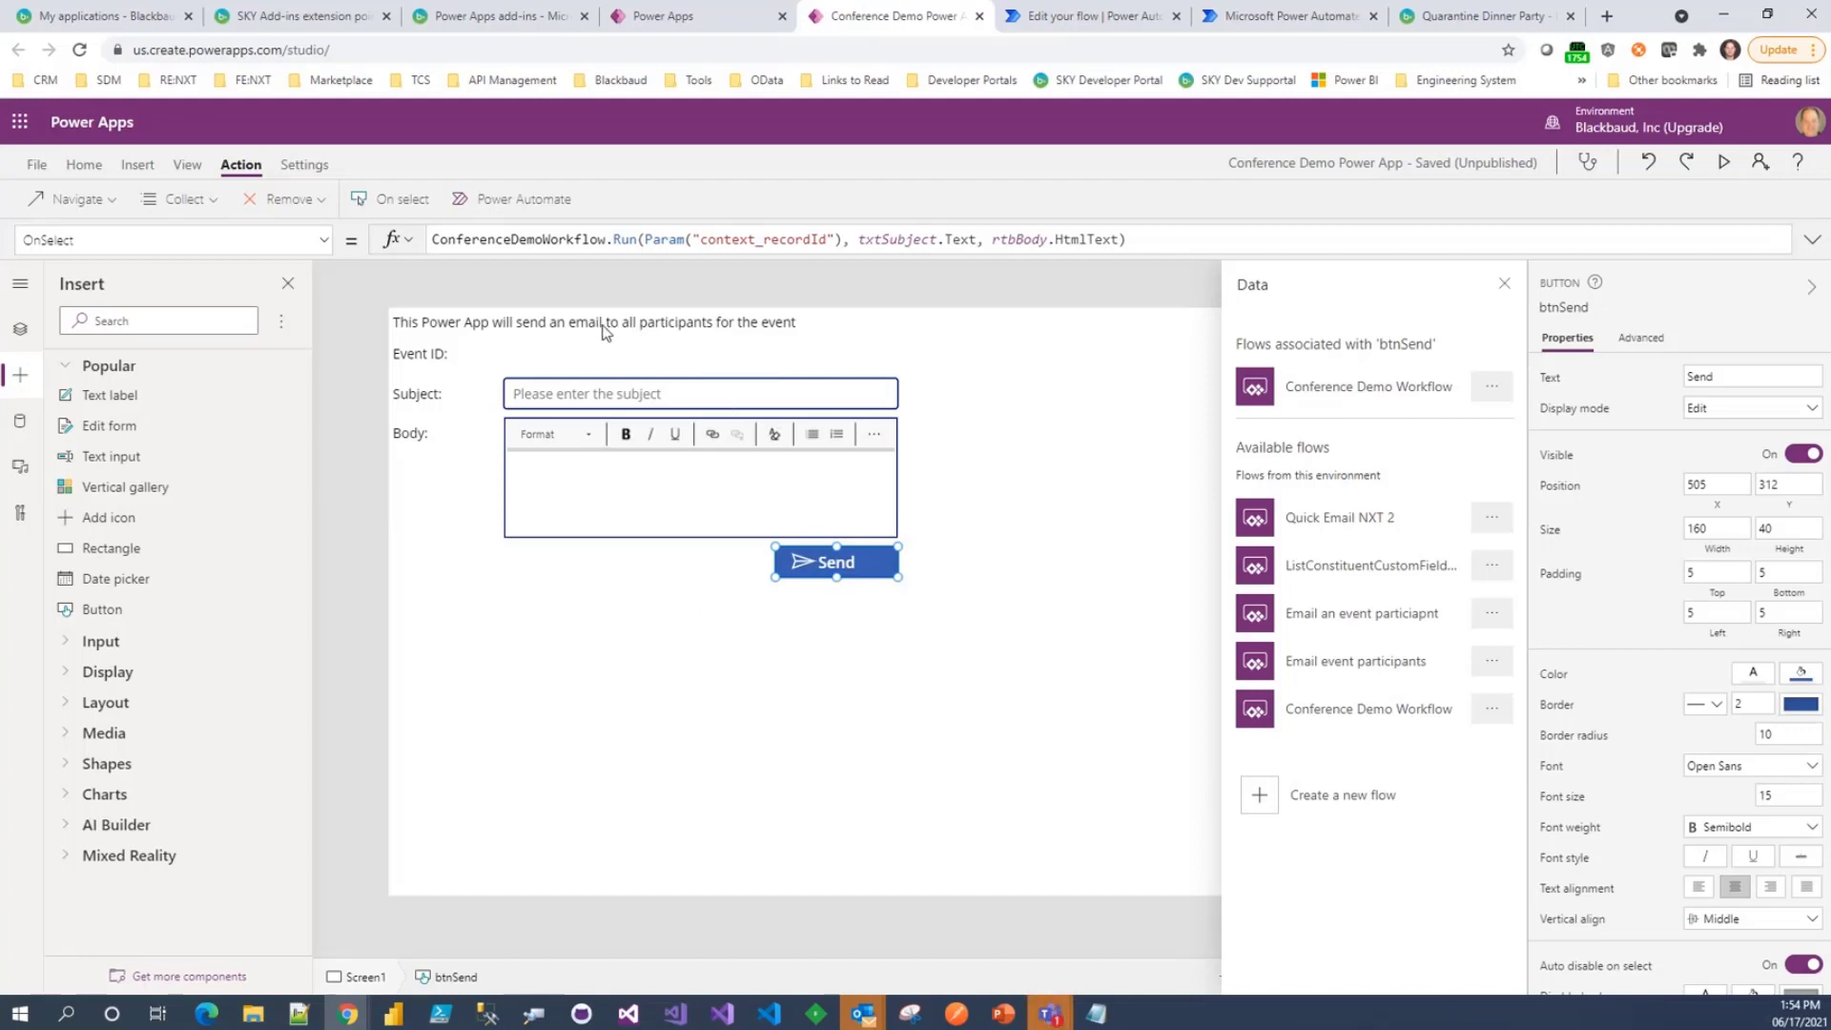
- Change the heading label's text to "This Power App will send an email to ALL participants for the event"
{"action": "left_click", "coordinate": [471, 311]}
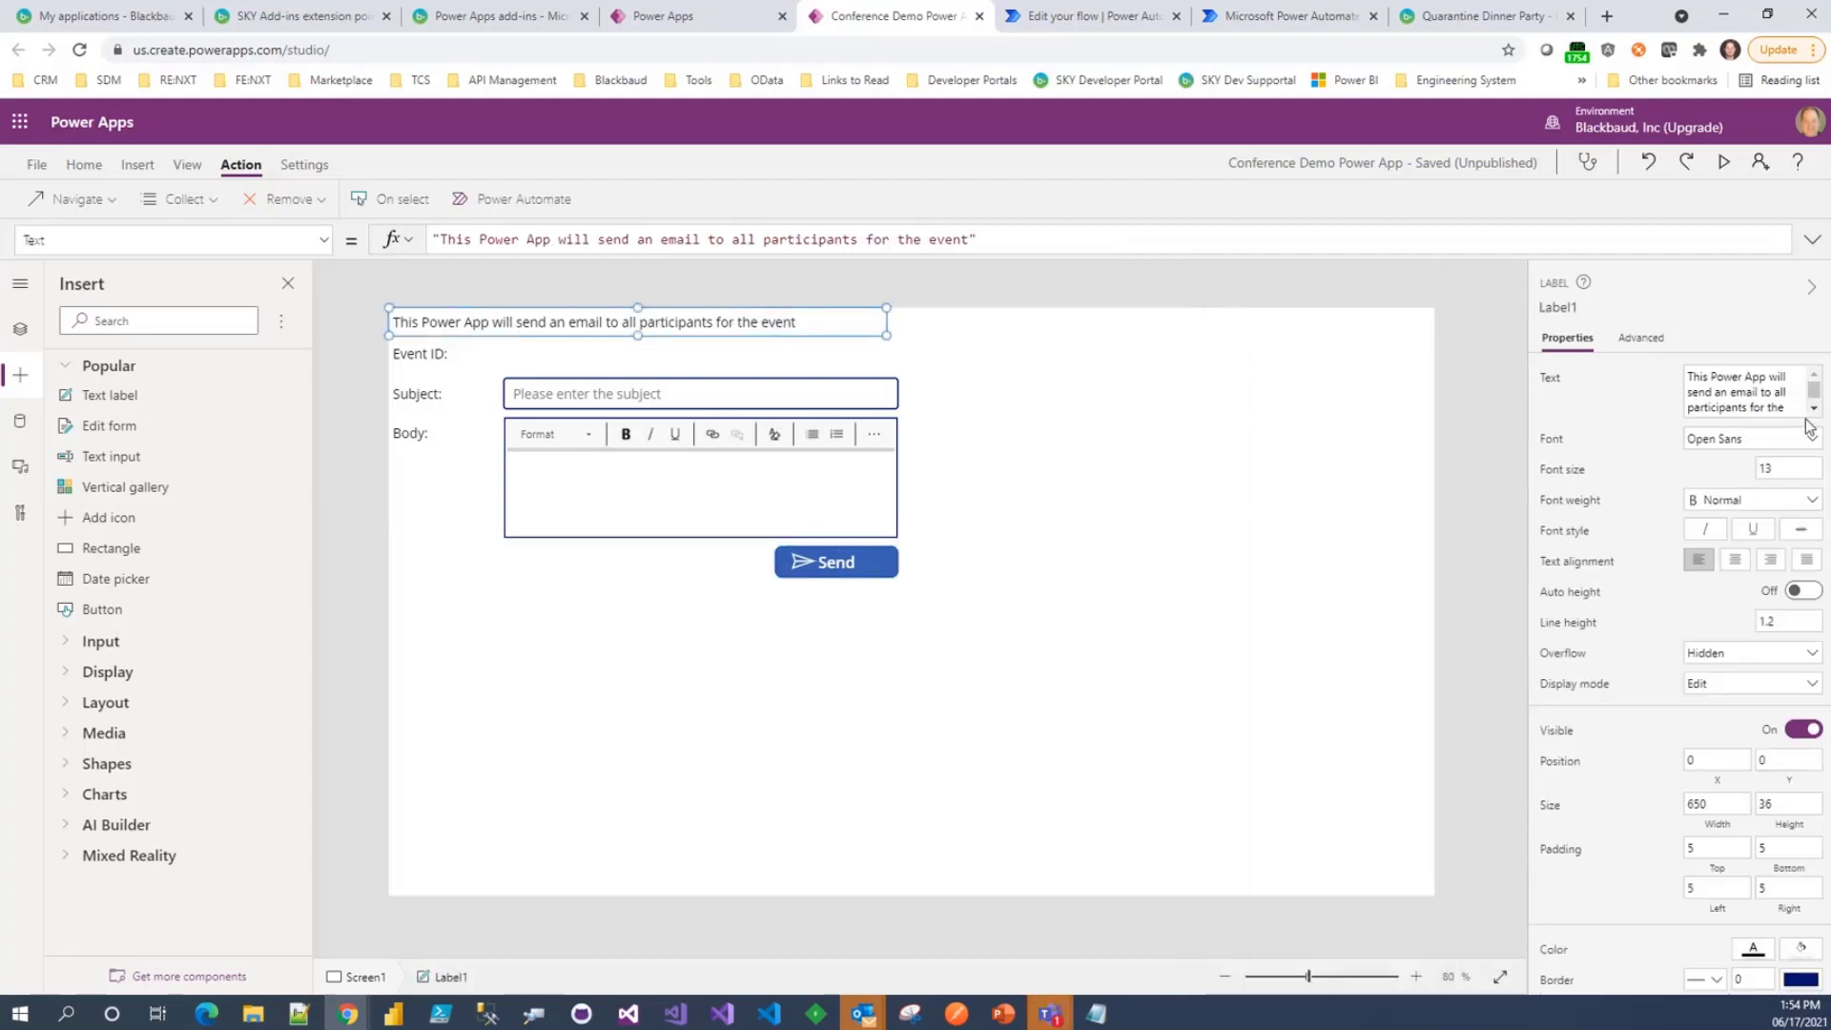
{"action": "left_click", "coordinate": [1764, 407]}
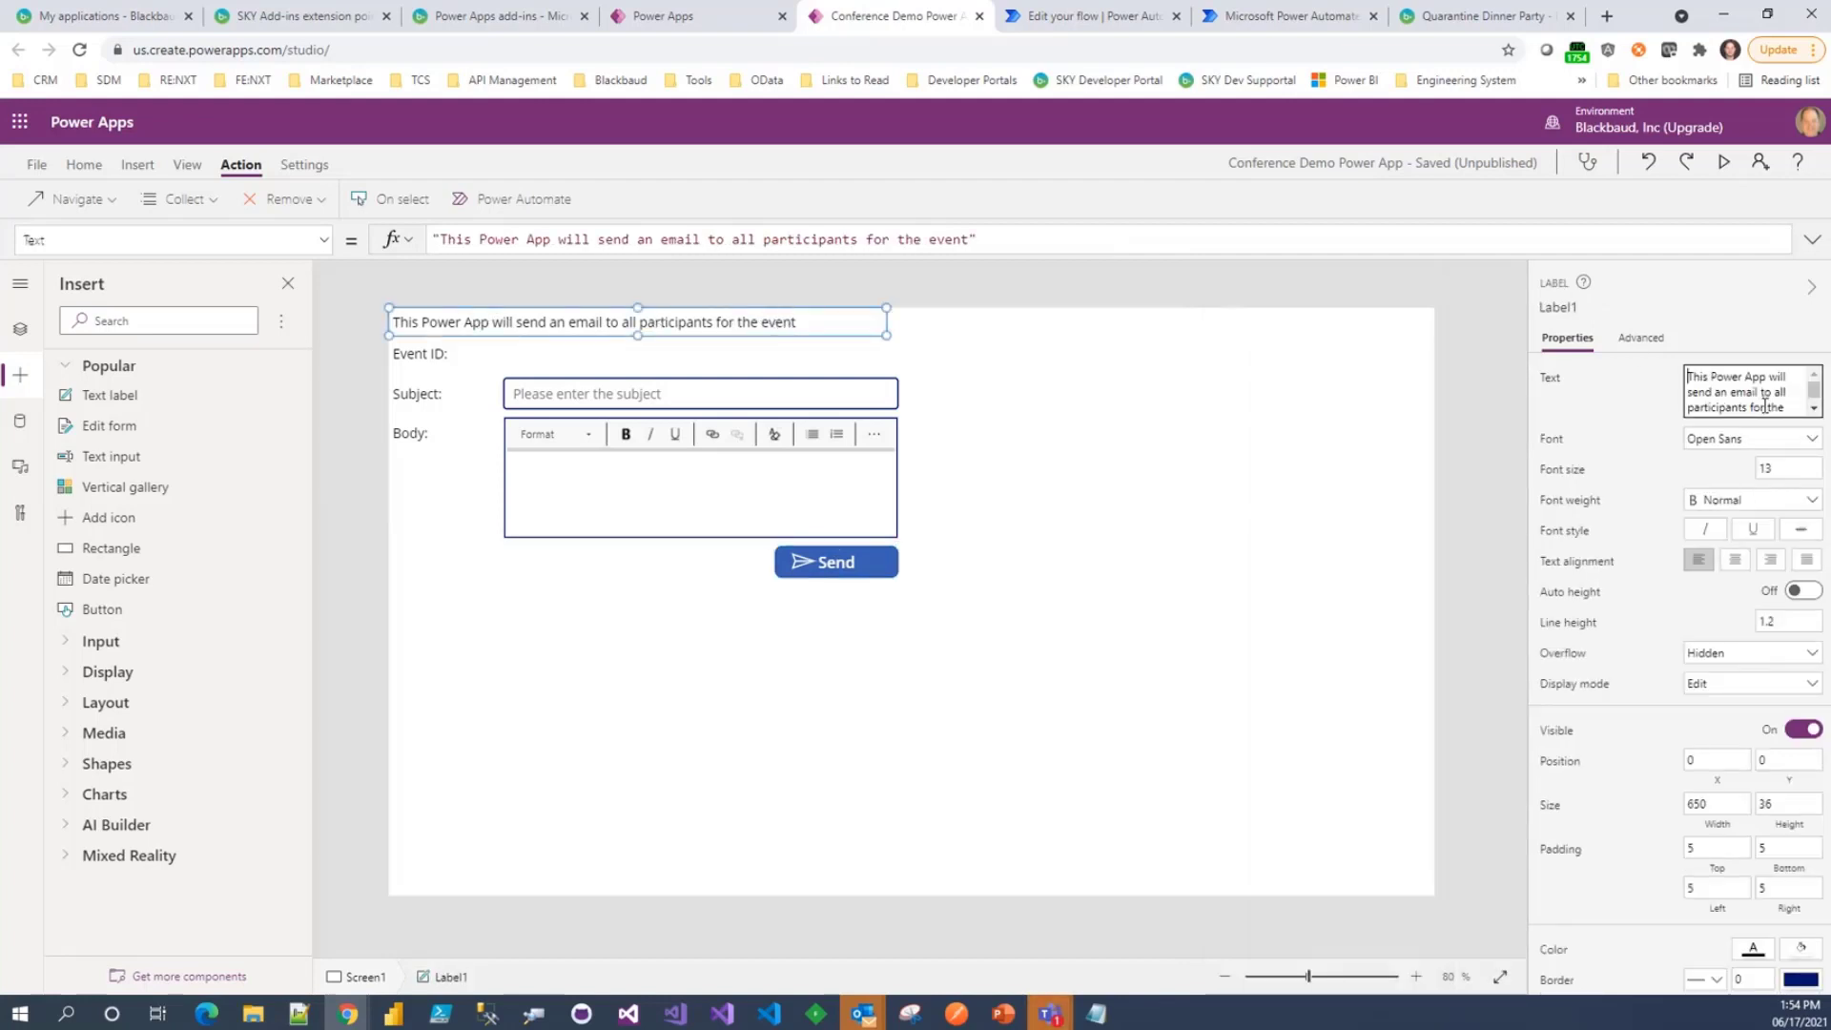
{"action": "key", "text": "Up"}
{"action": "key", "text": "ctrl+Right"}
{"action": "key", "text": "ctrl+shift+Right"}
{"action": "type", "text": "ALL"}
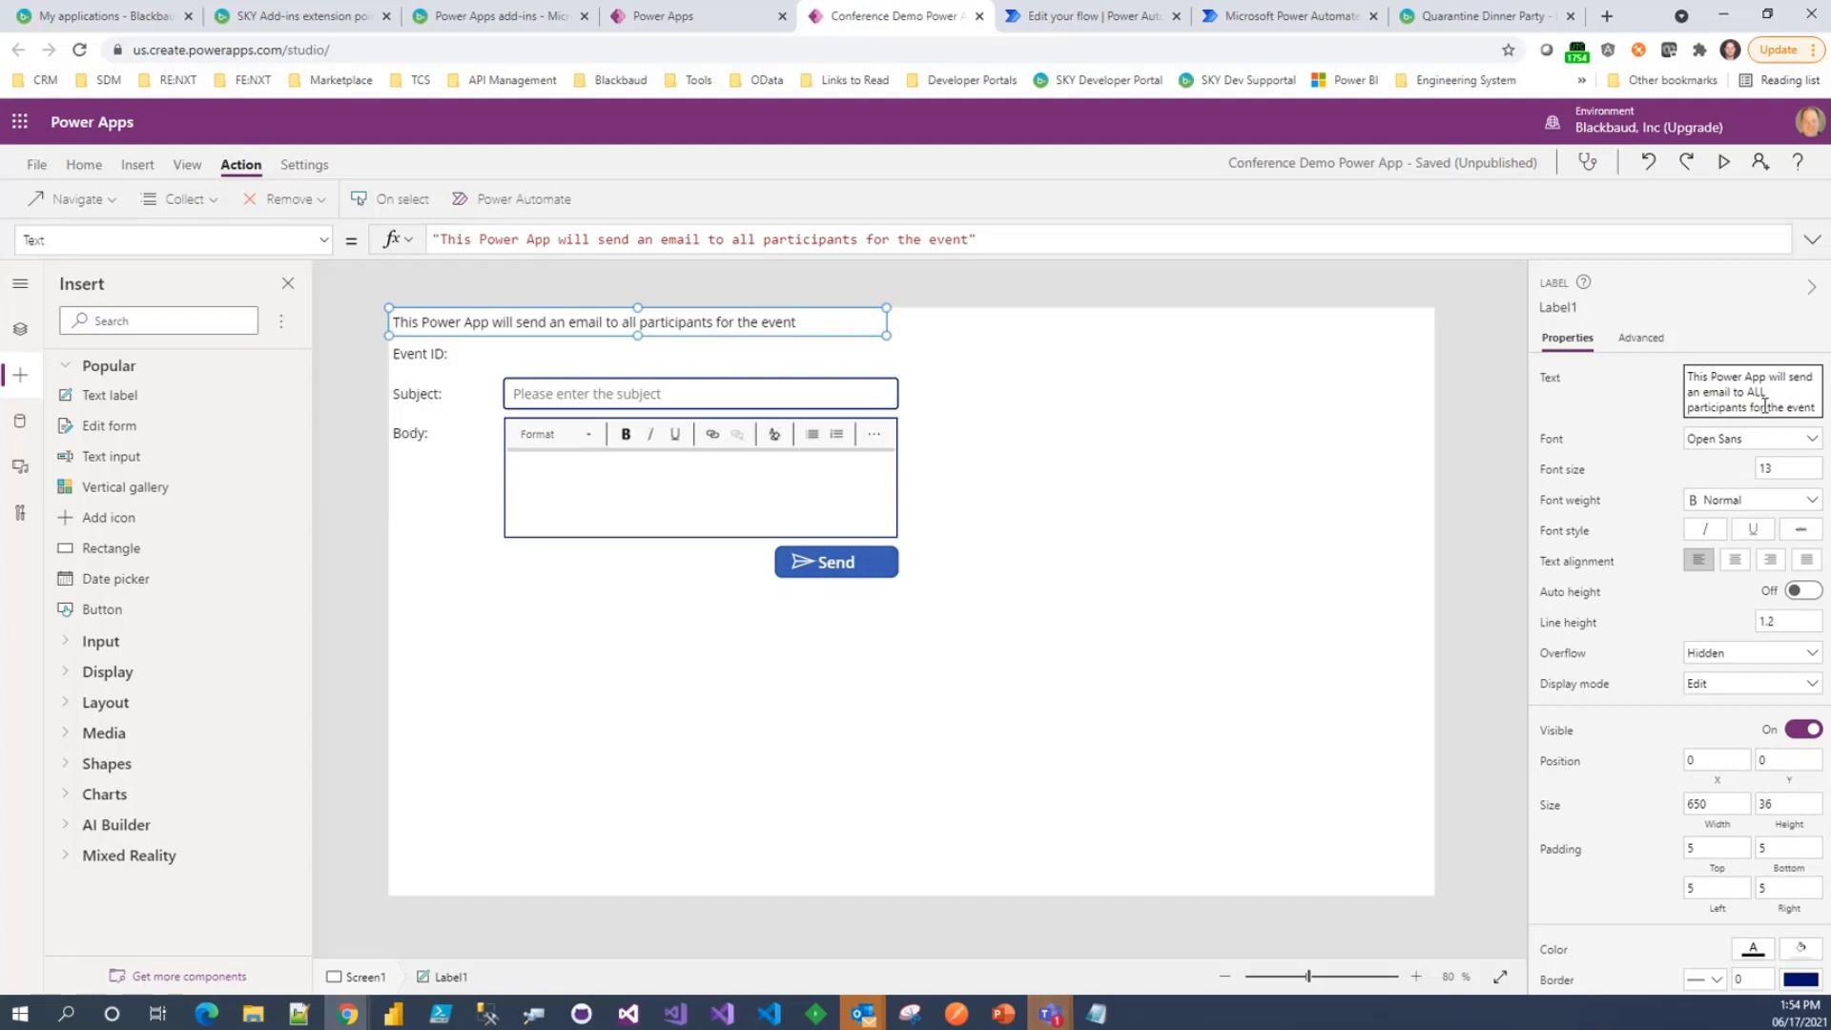
{"action": "left_click", "coordinate": [1323, 455]}
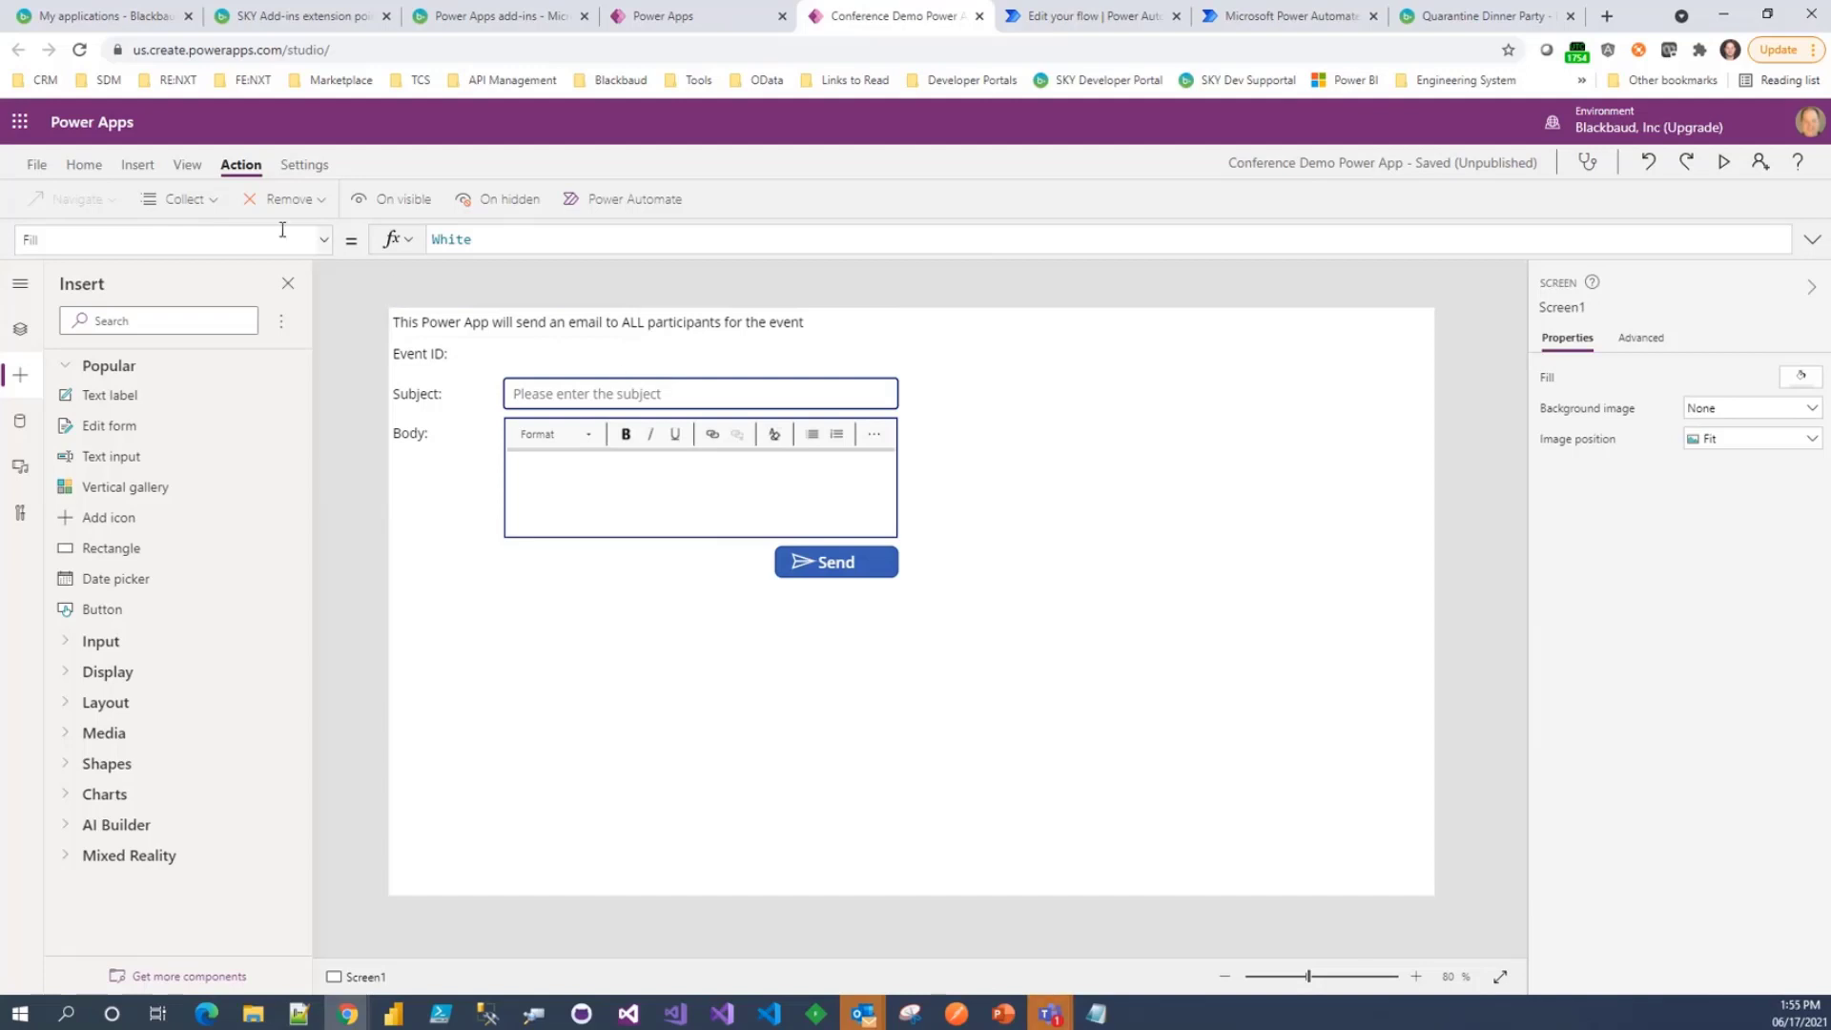
- Save the Power App with the version note "trigger the flow when the button is clicked" and publish this version
{"action": "left_click", "coordinate": [39, 168]}
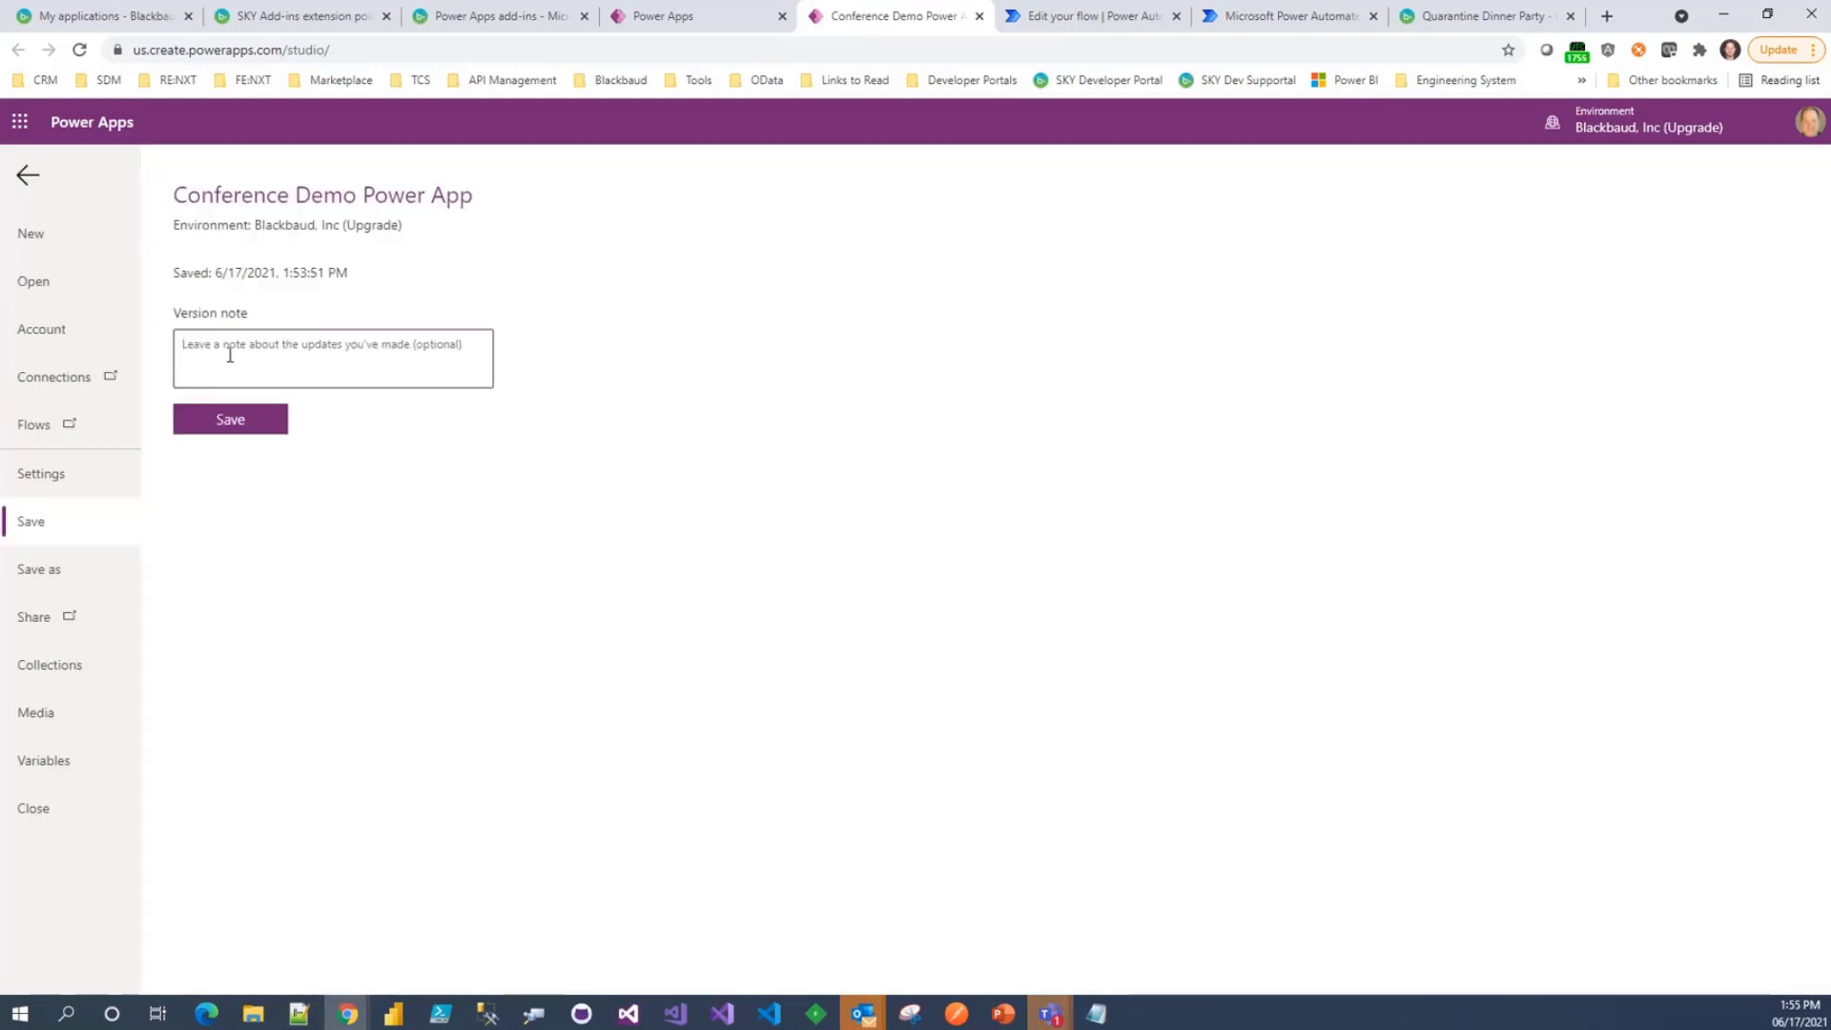
{"action": "type", "text": "W"}
{"action": "key", "text": "BackSpace"}
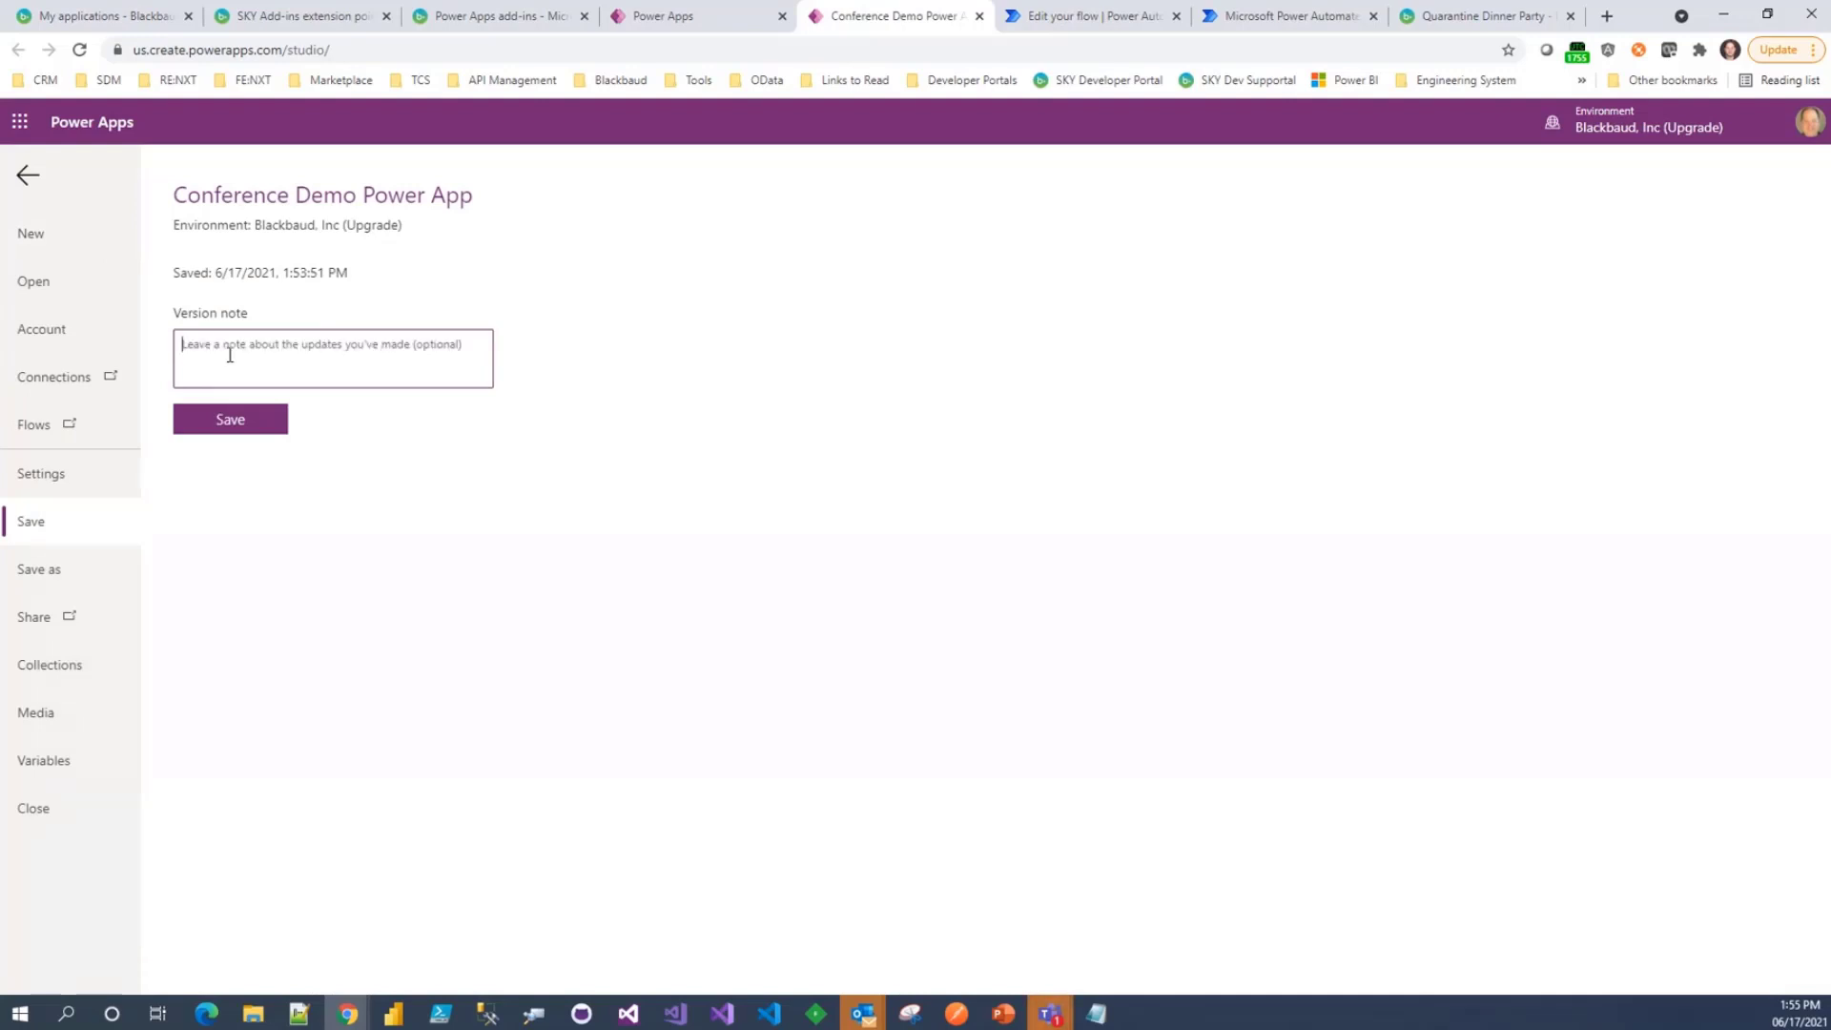
{"action": "type", "text": "trigger the"}
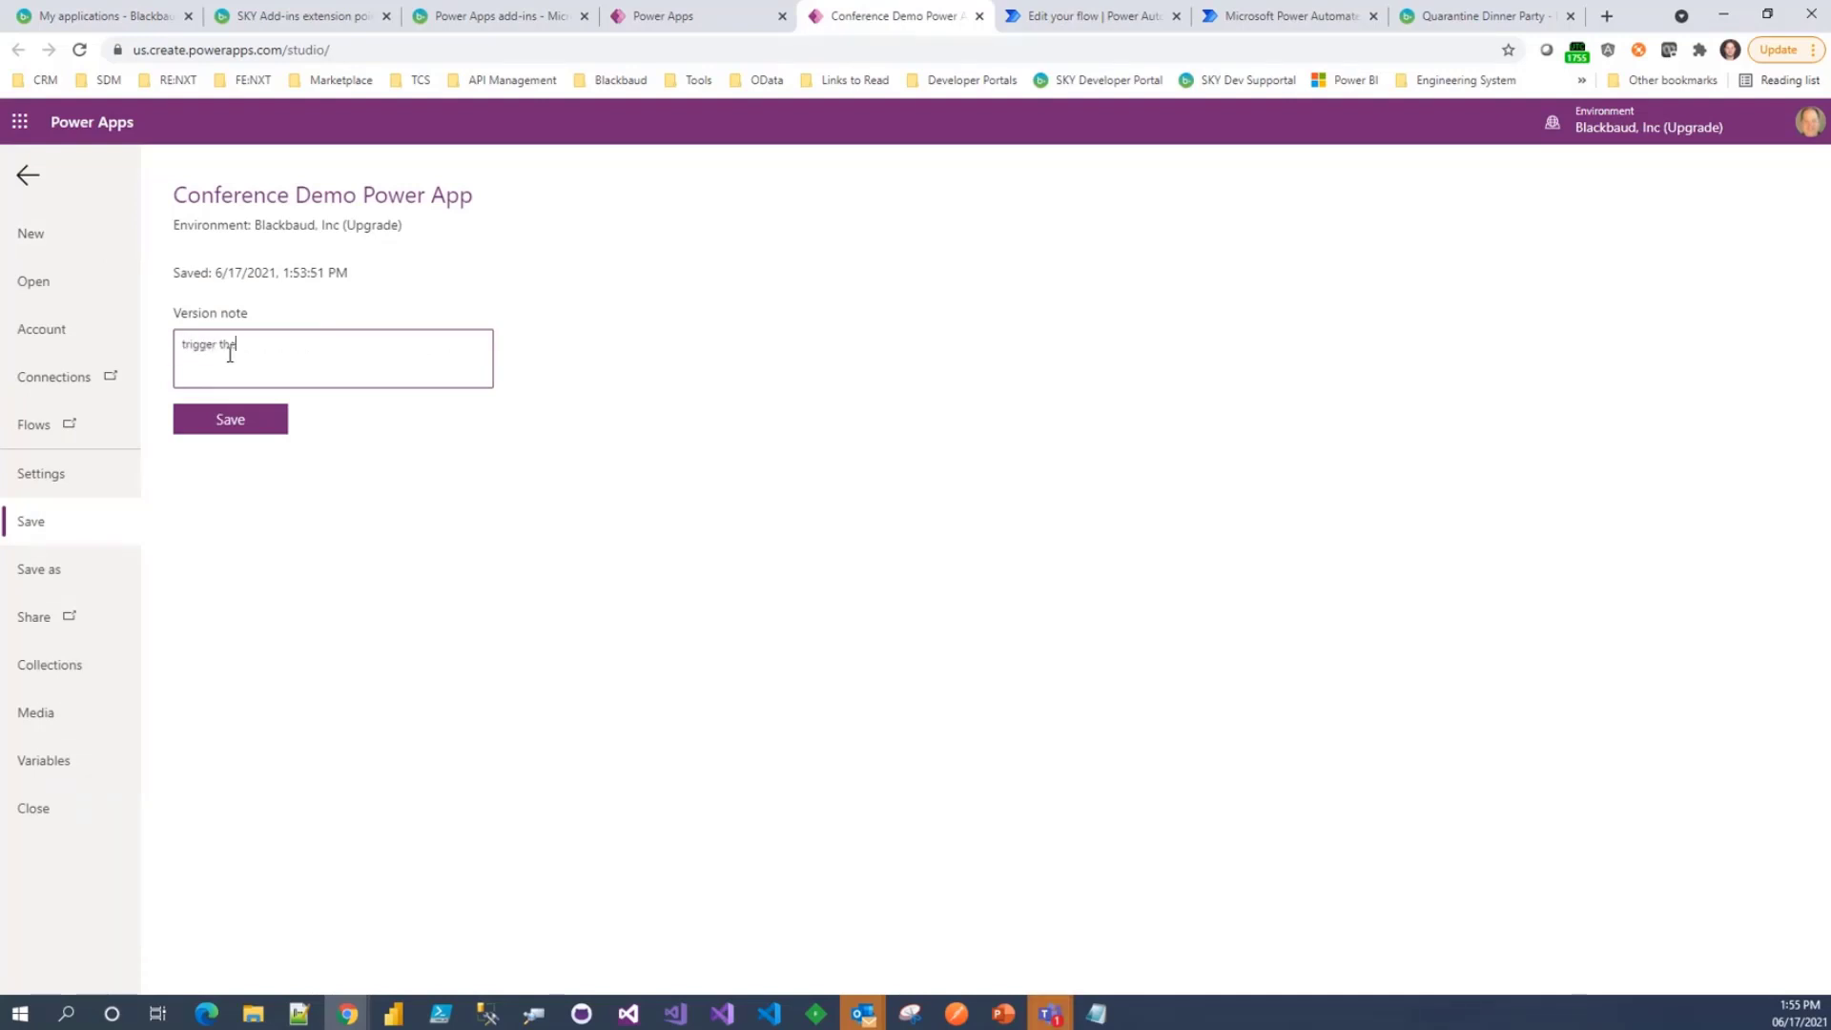
{"action": "type", "text": " flow when the button is clicked"}
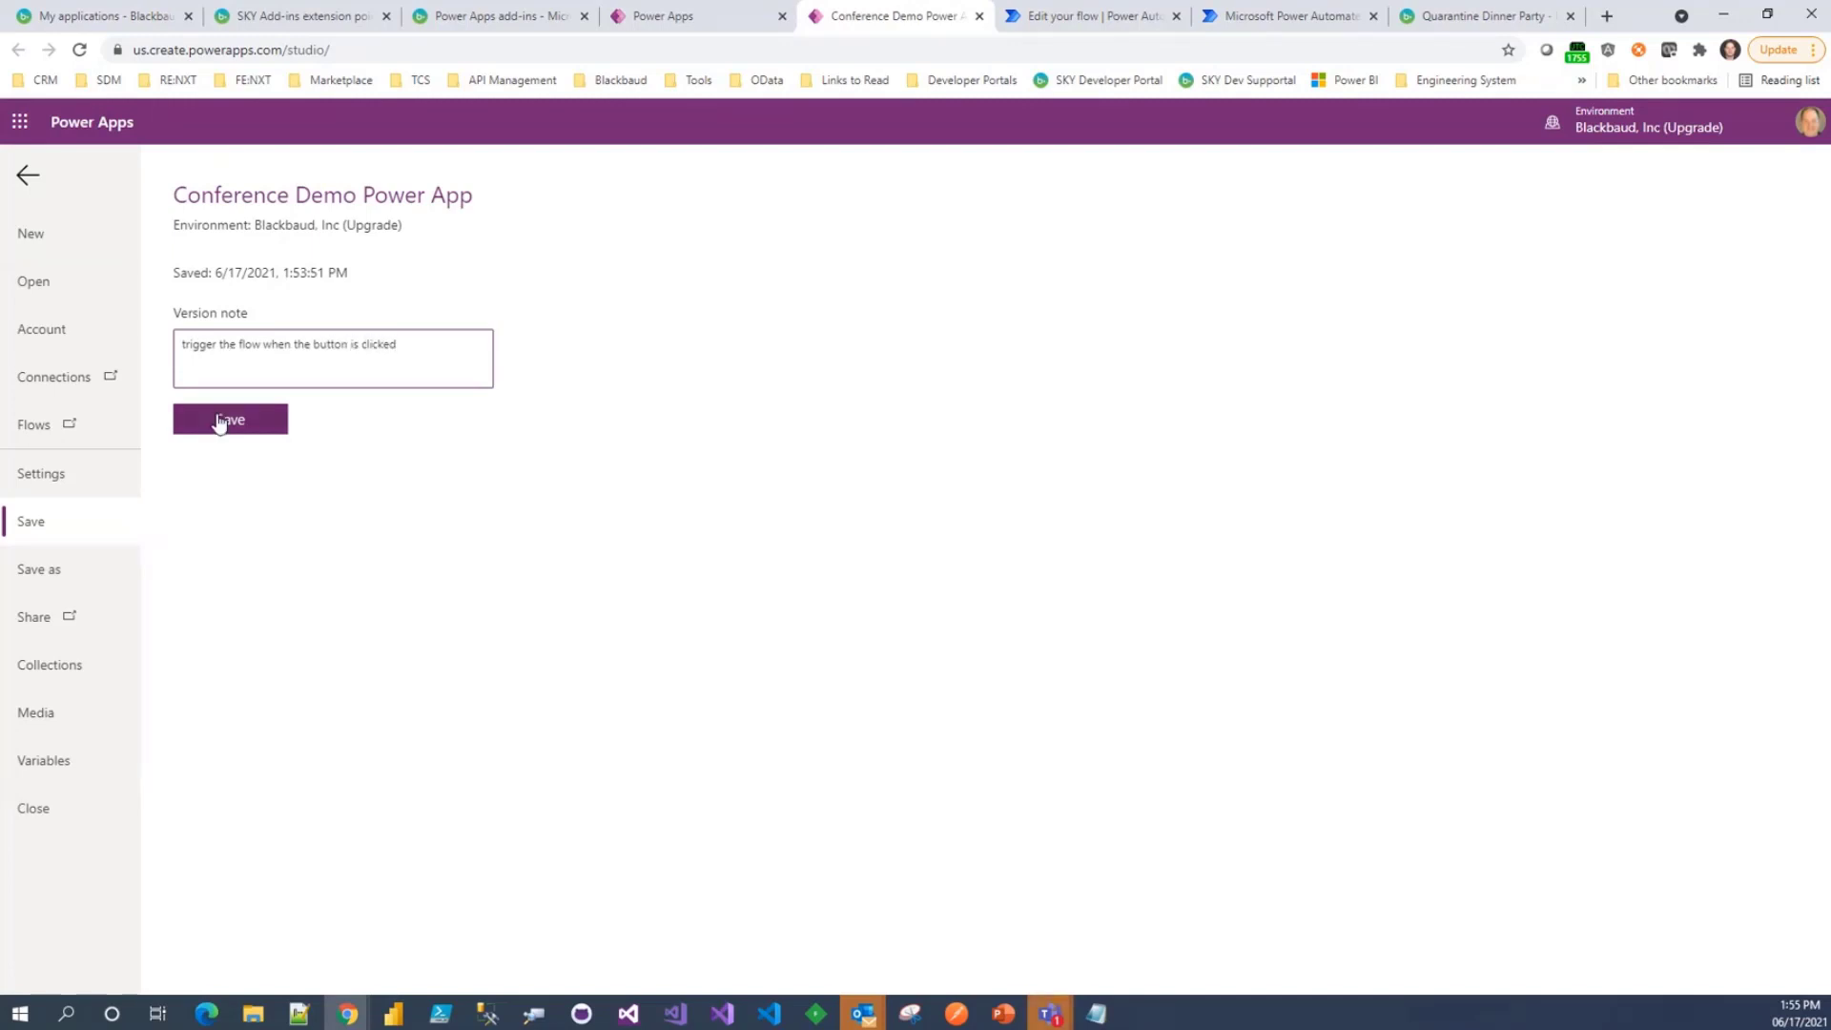
{"action": "left_click", "coordinate": [225, 419]}
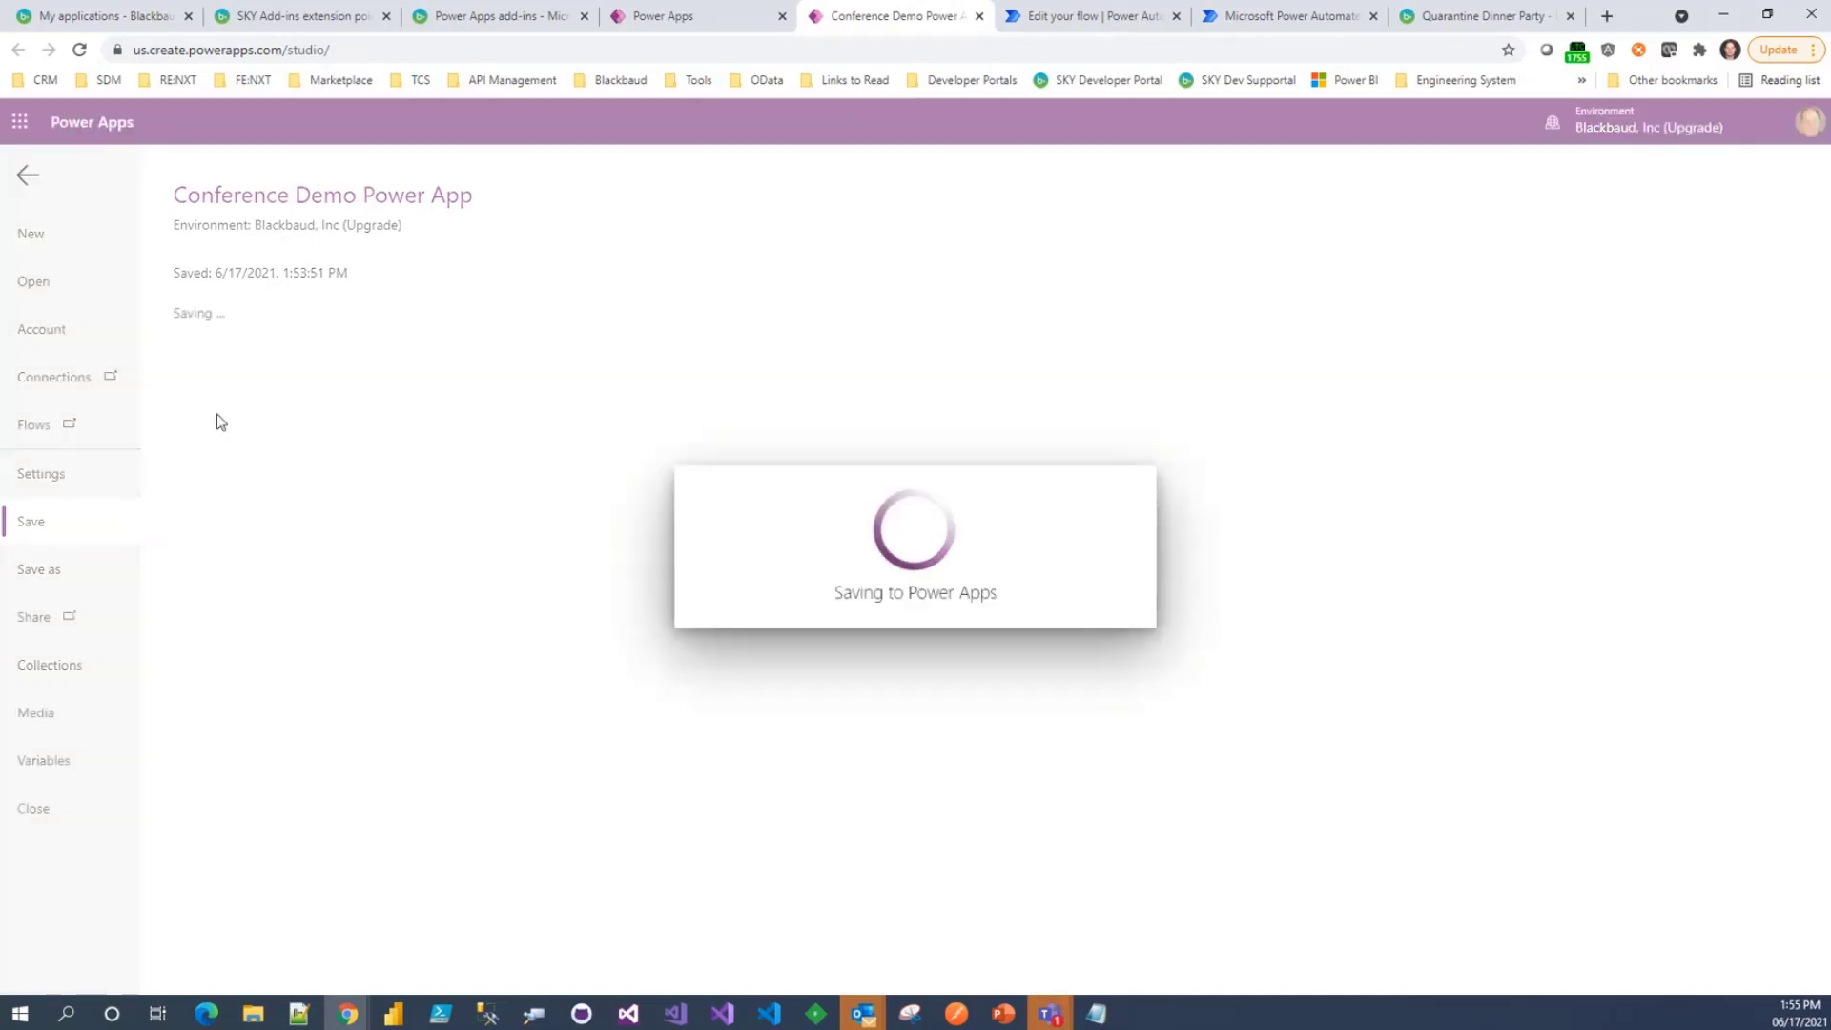
{"action": "left_click", "coordinate": [250, 365]}
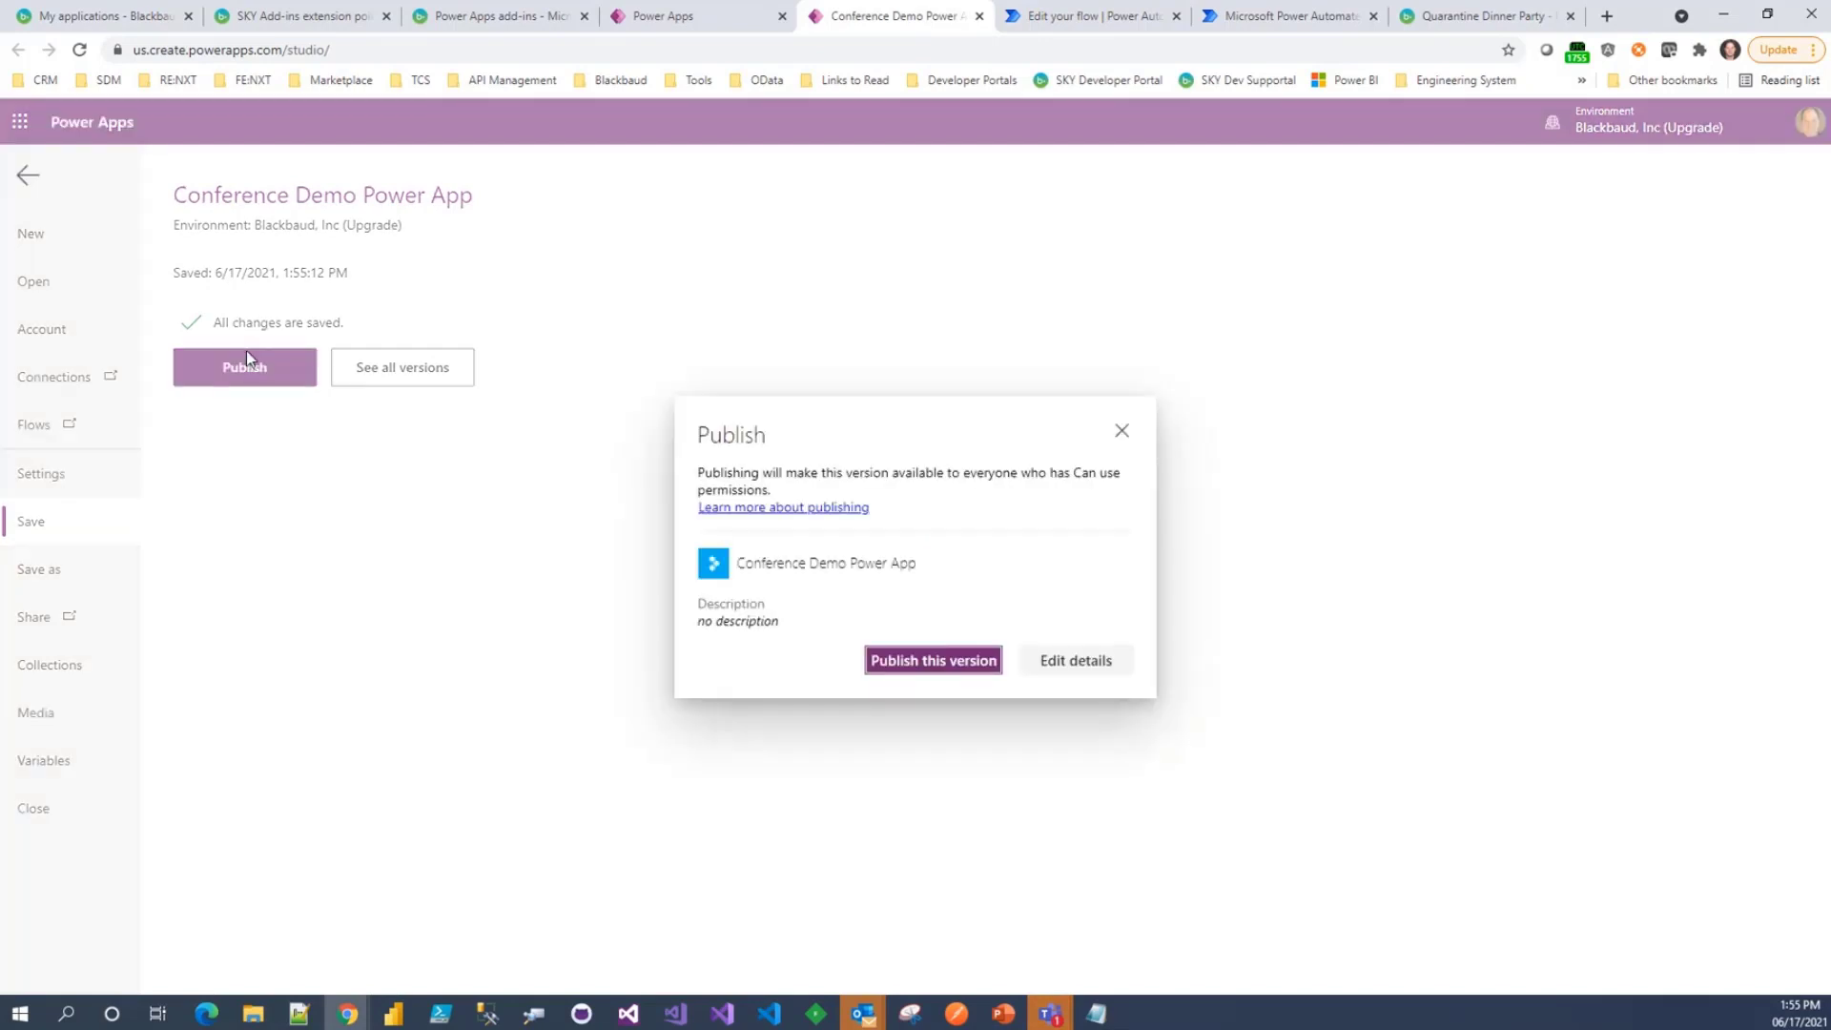
{"action": "left_click", "coordinate": [933, 660]}
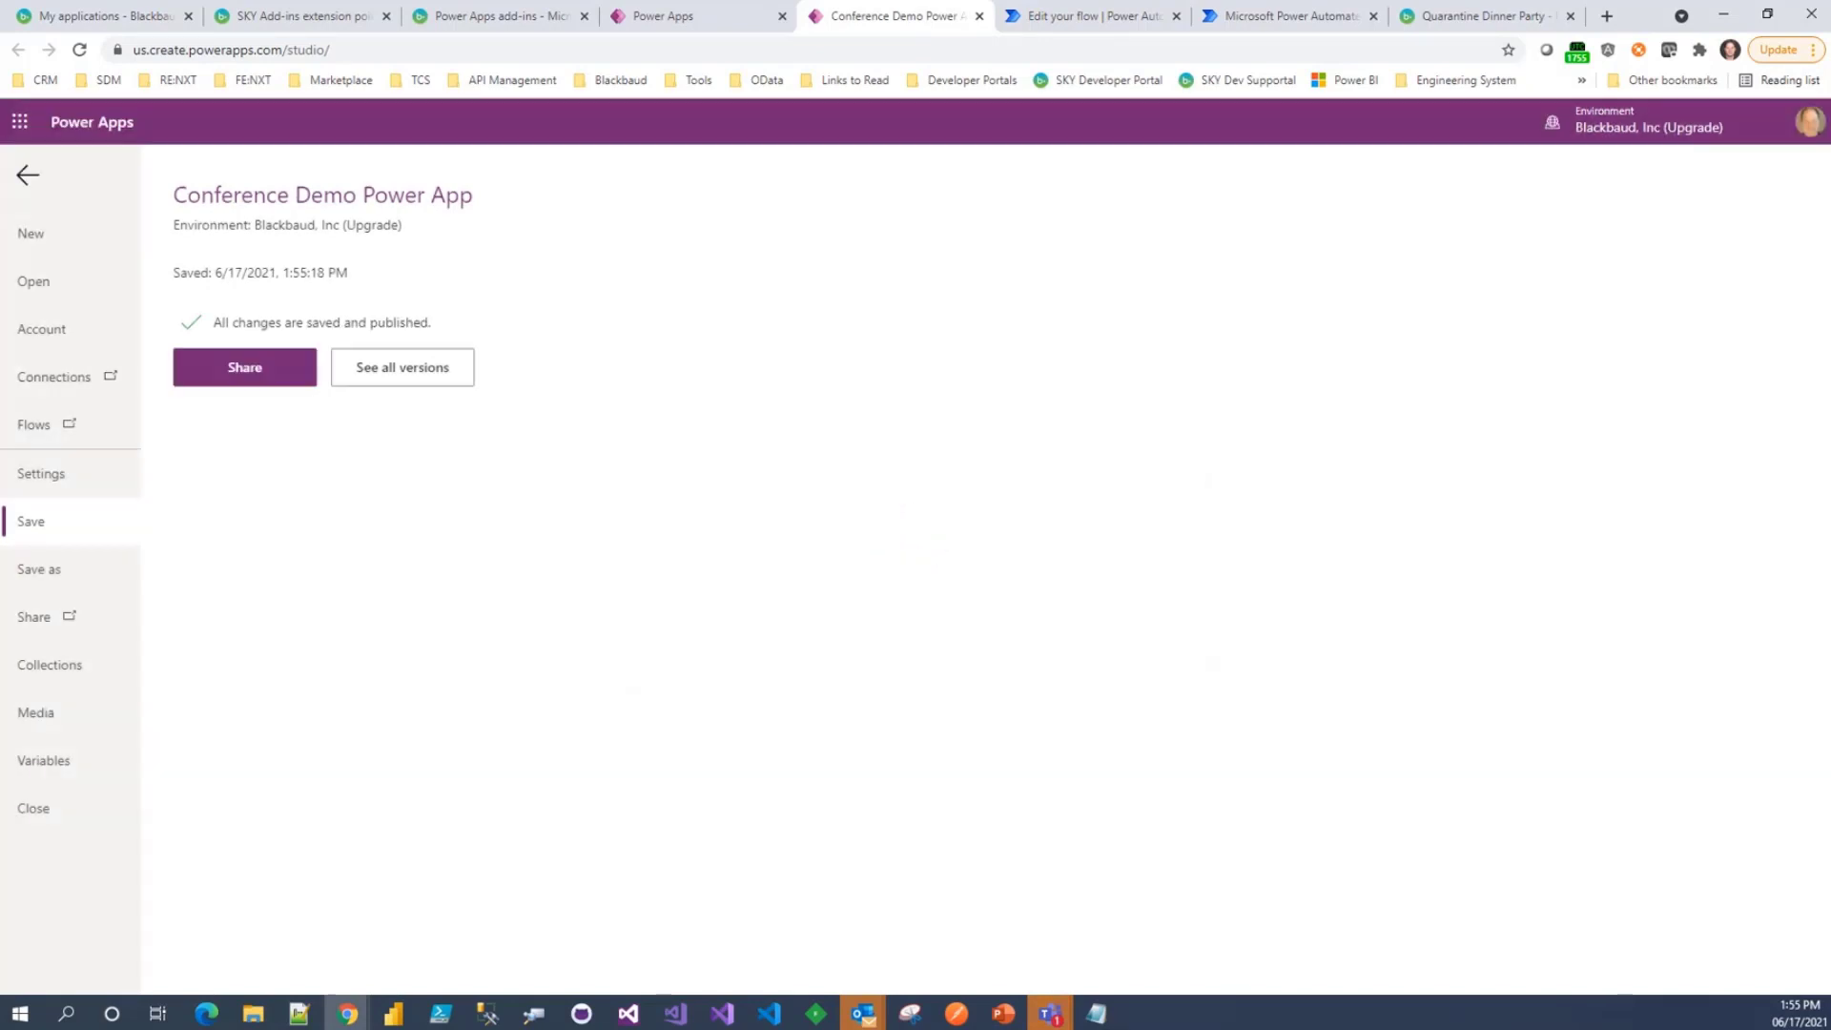
- On the reloaded Quarantine Dinner Party event page, enter the subject "Updated dinner time!" and body "Please arrive at 6pm instead of 10pm!" in the Power App tile
{"action": "left_click", "coordinate": [1515, 21]}
{"action": "key", "text": "F5"}
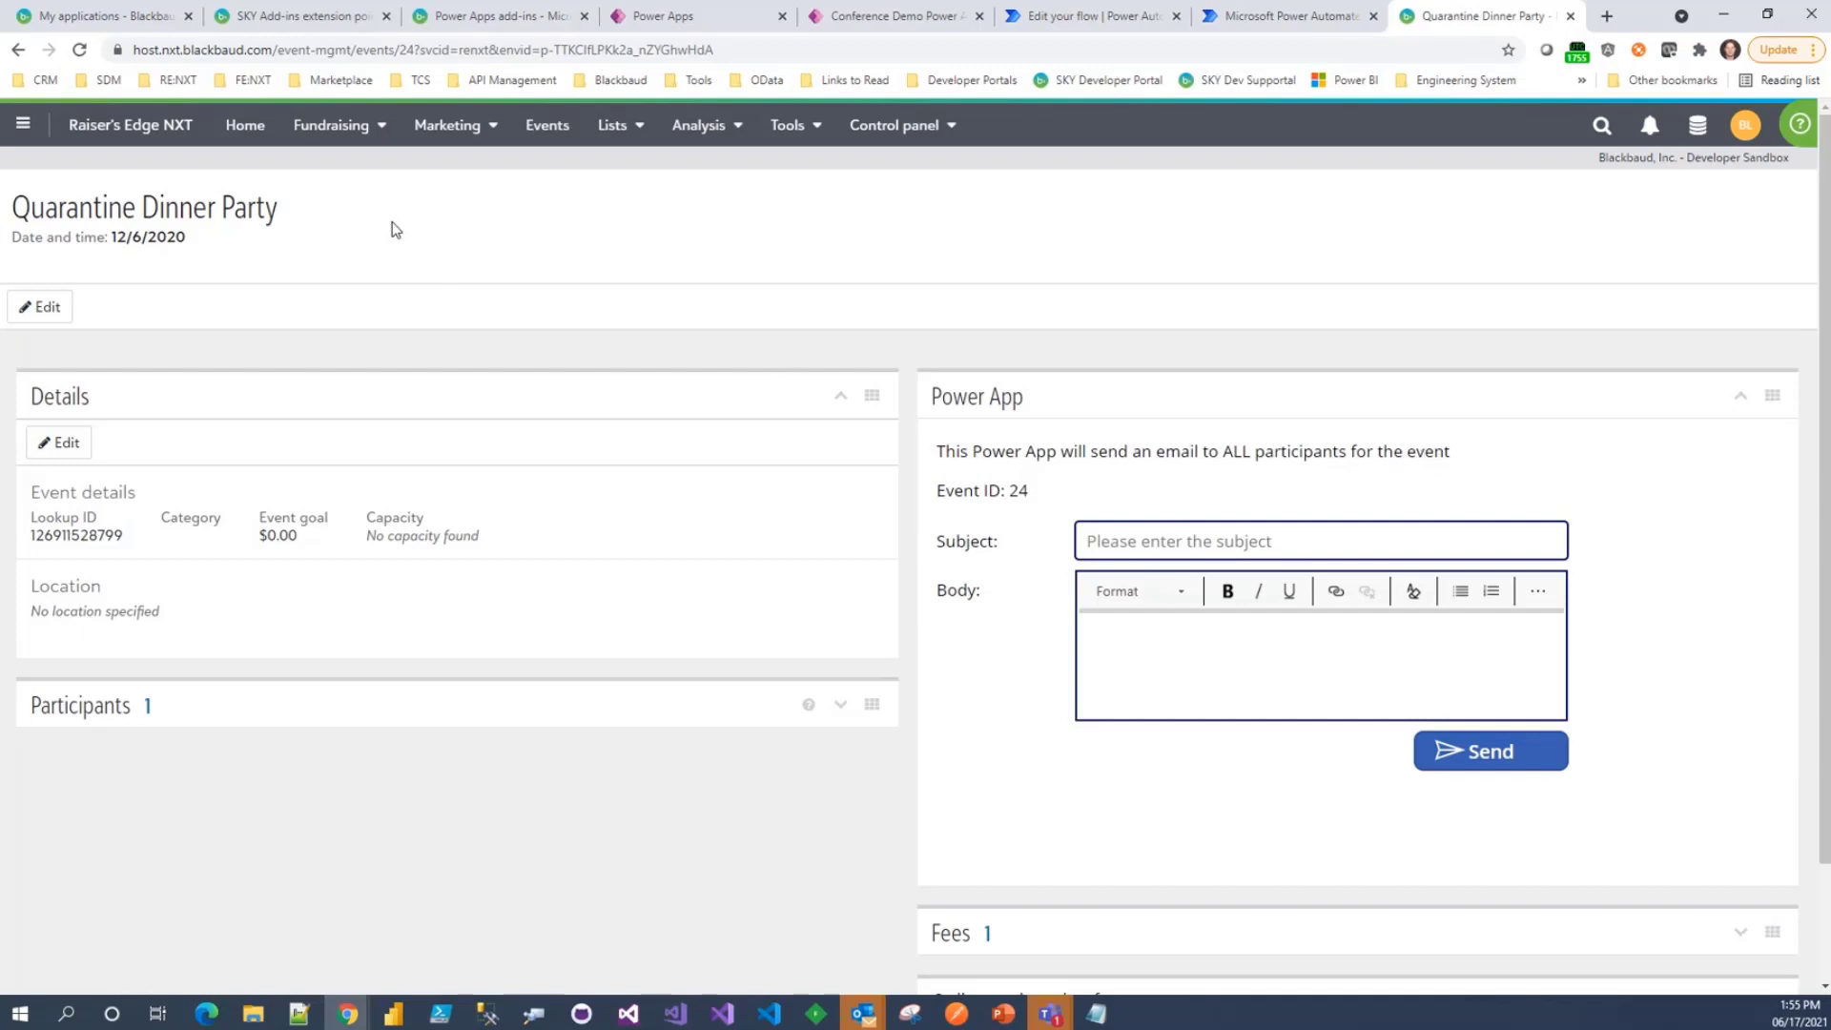
{"action": "left_click", "coordinate": [1173, 539]}
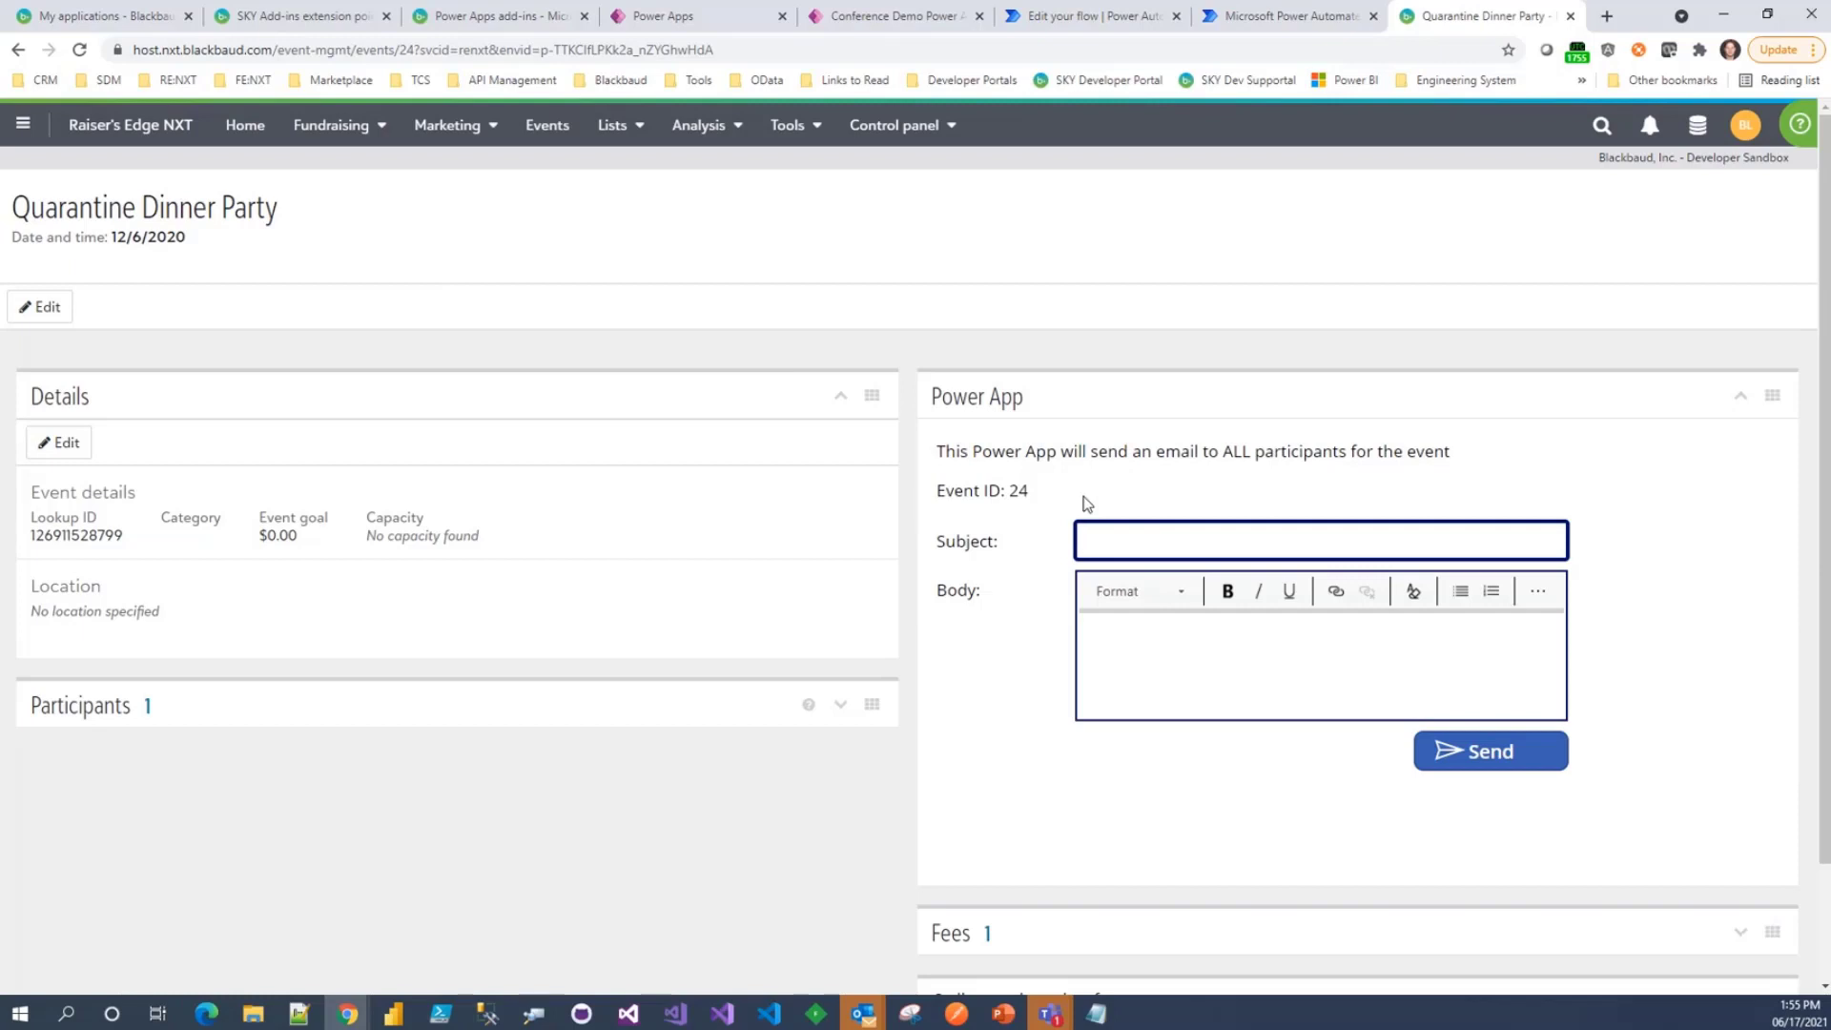
{"action": "type", "text": "Updated dinner time!"}
{"action": "left_click", "coordinate": [1141, 683]}
{"action": "type", "text": "P"}
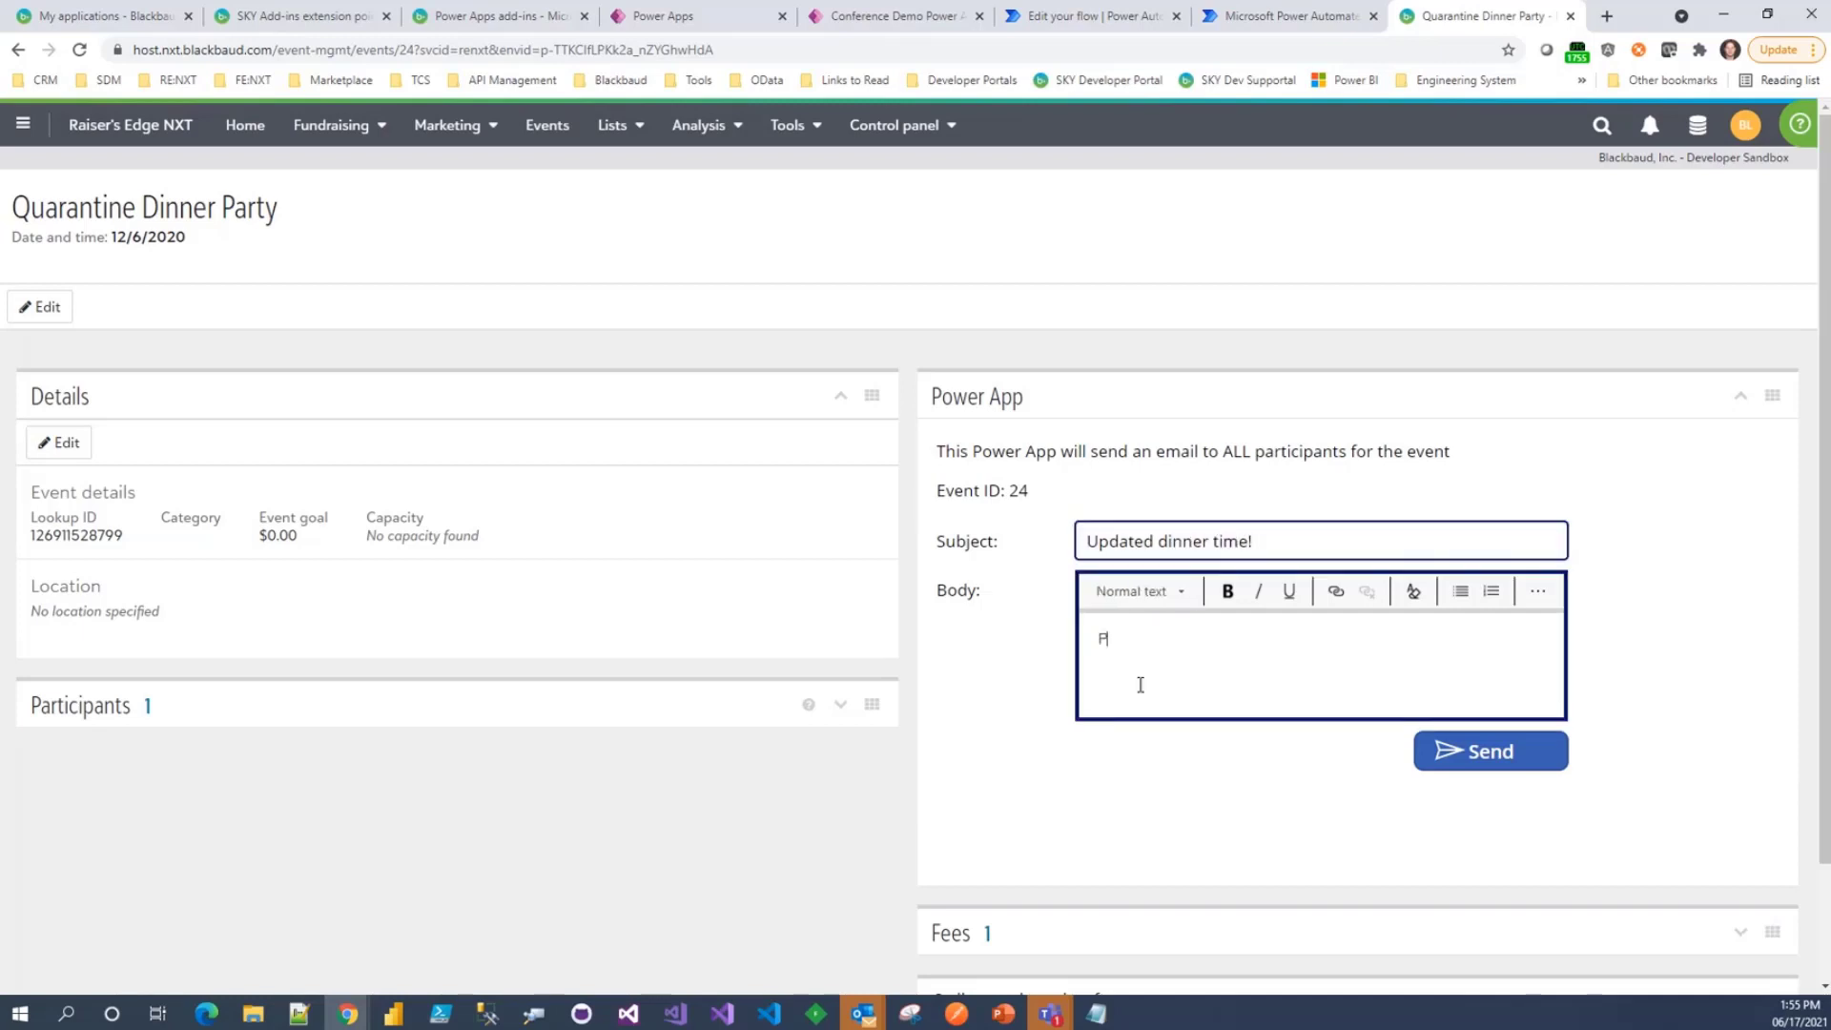
{"action": "type", "text": "lease anrive at 6pm instead of 10pm!"}
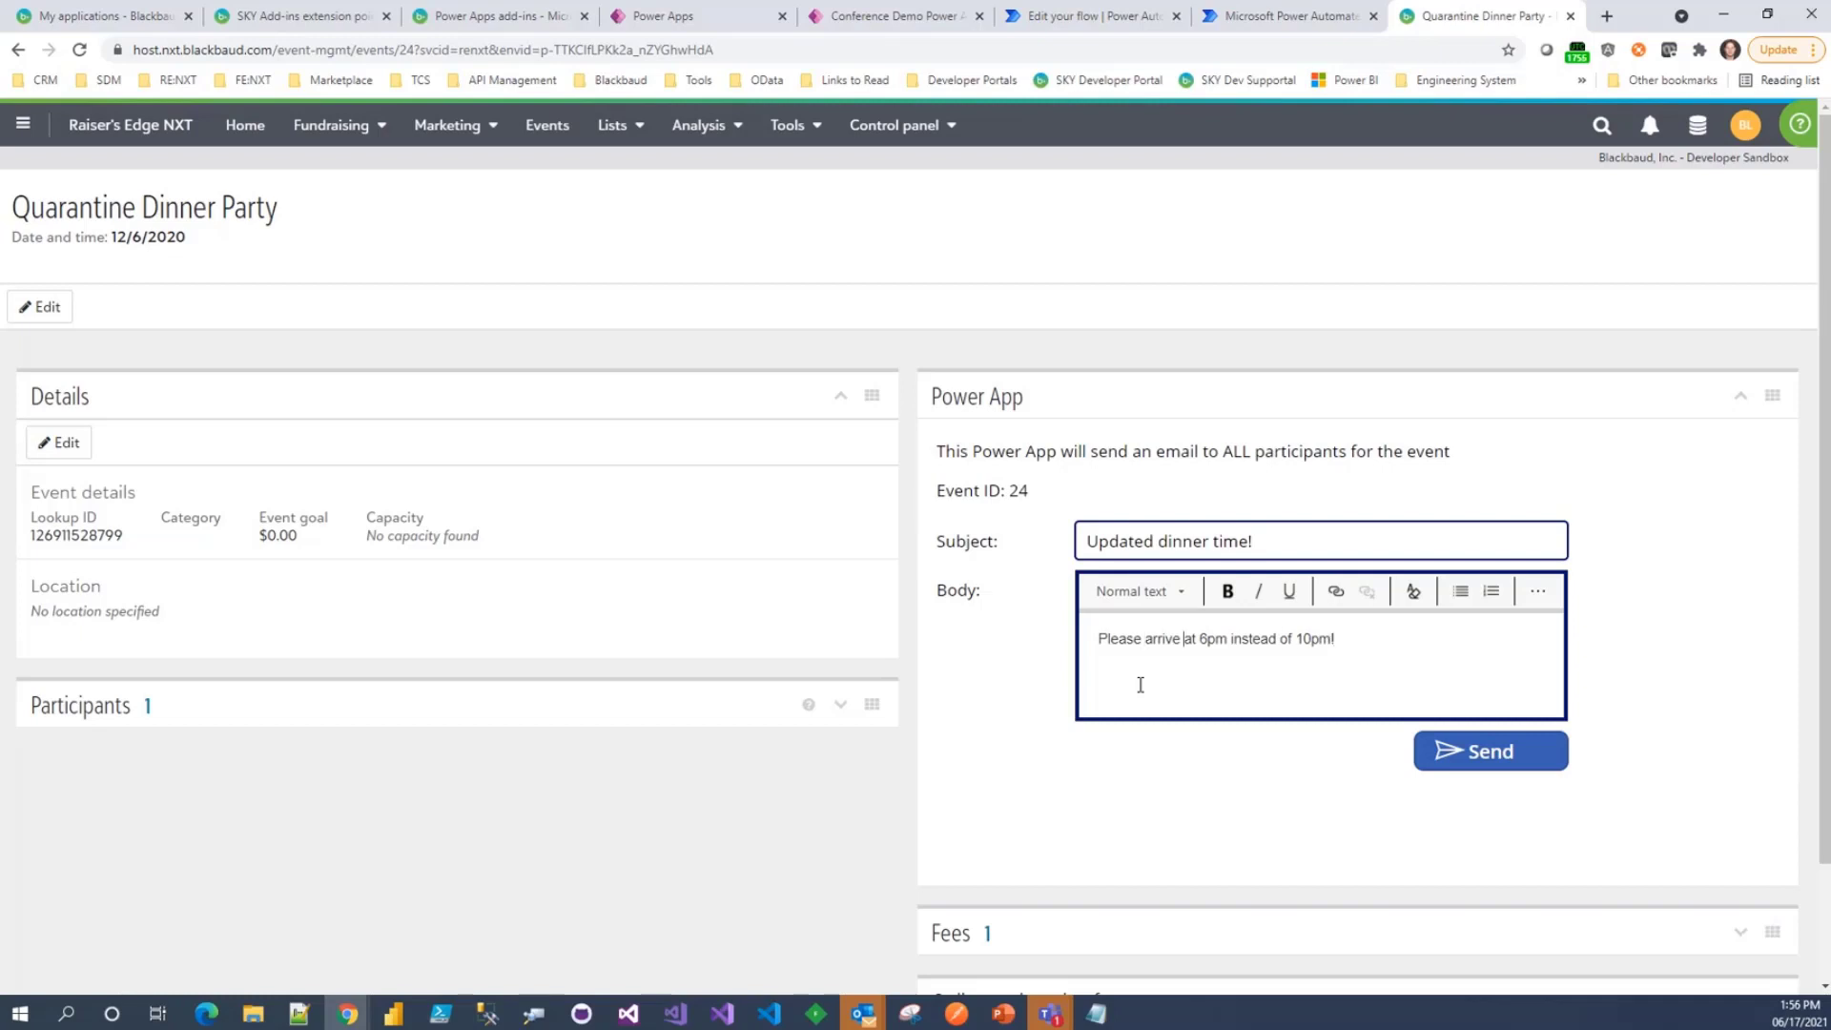
- Format "6pm" in the email body as bold, italic and underlined
{"action": "key", "text": "ctrl+Right"}
{"action": "key", "text": "ctrl+shift+Right"}
{"action": "key", "text": "ctrl+b"}
{"action": "key", "text": "ctrl+i"}
{"action": "key", "text": "ctrl+u"}
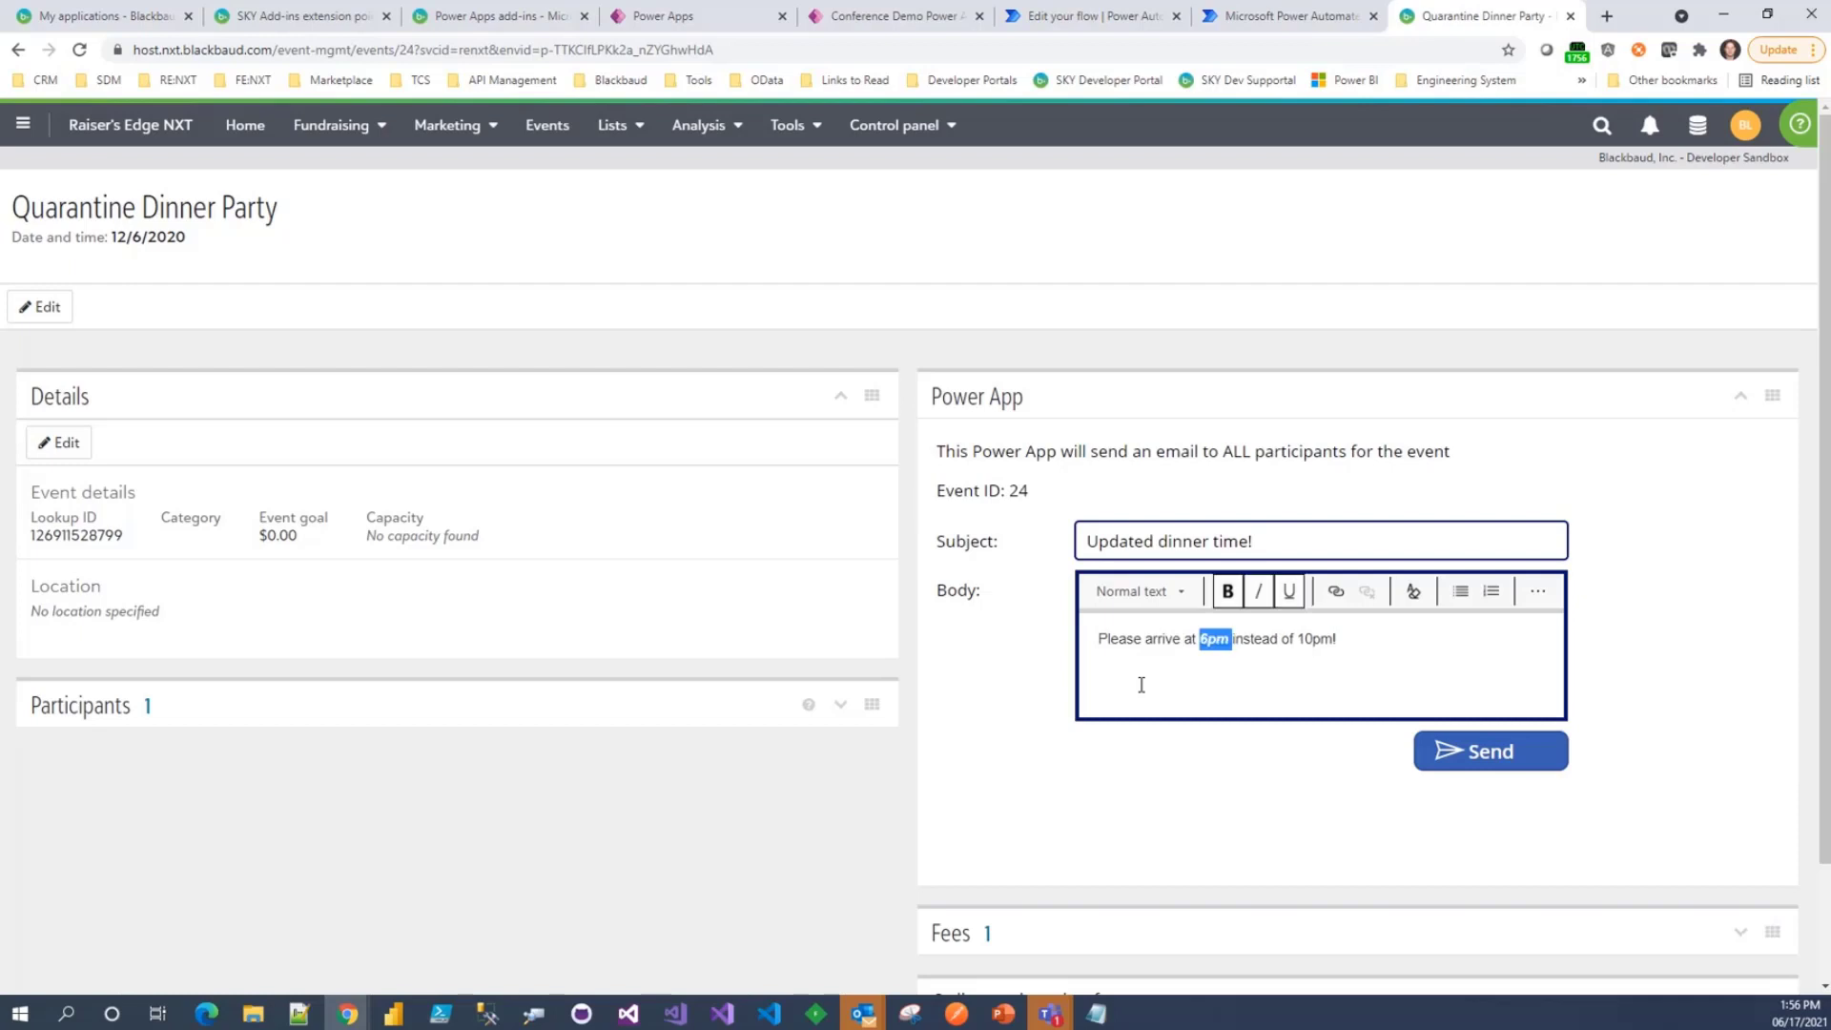
{"action": "left_click", "coordinate": [1411, 662]}
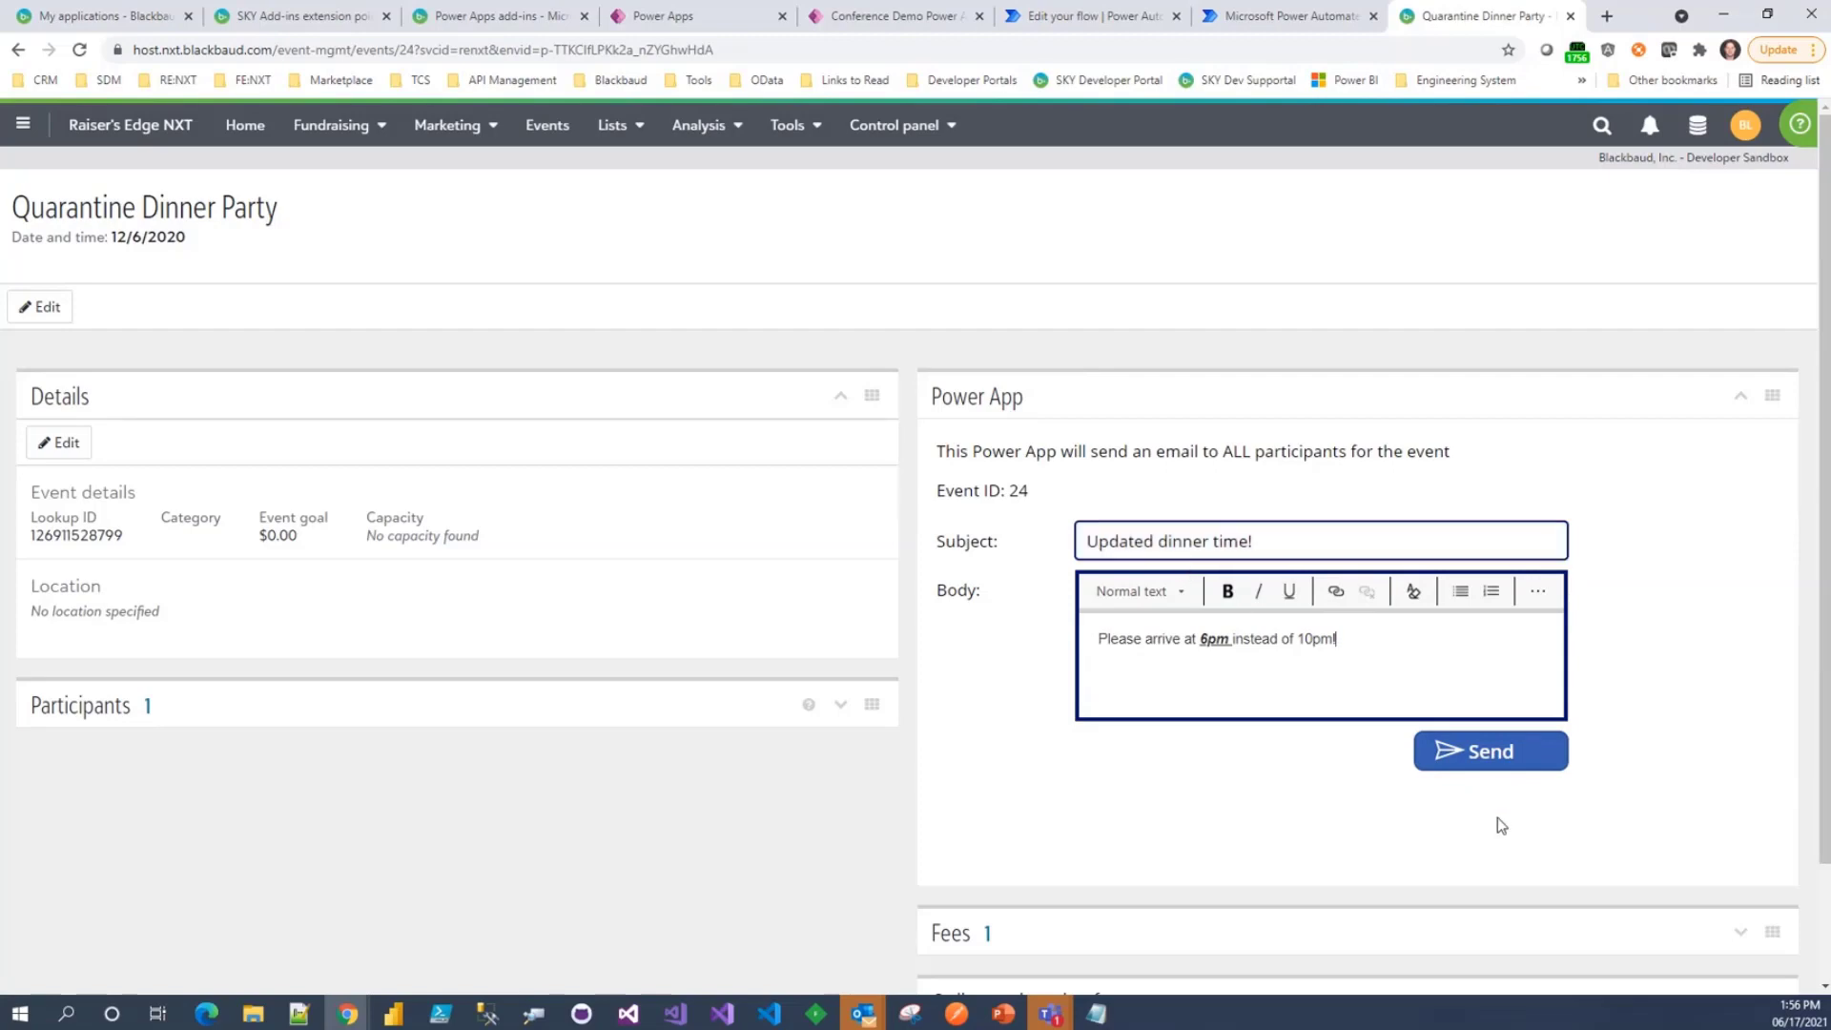
- Send the updated dinner time email to the event participants from the Power App tile
{"action": "left_click", "coordinate": [1093, 17]}
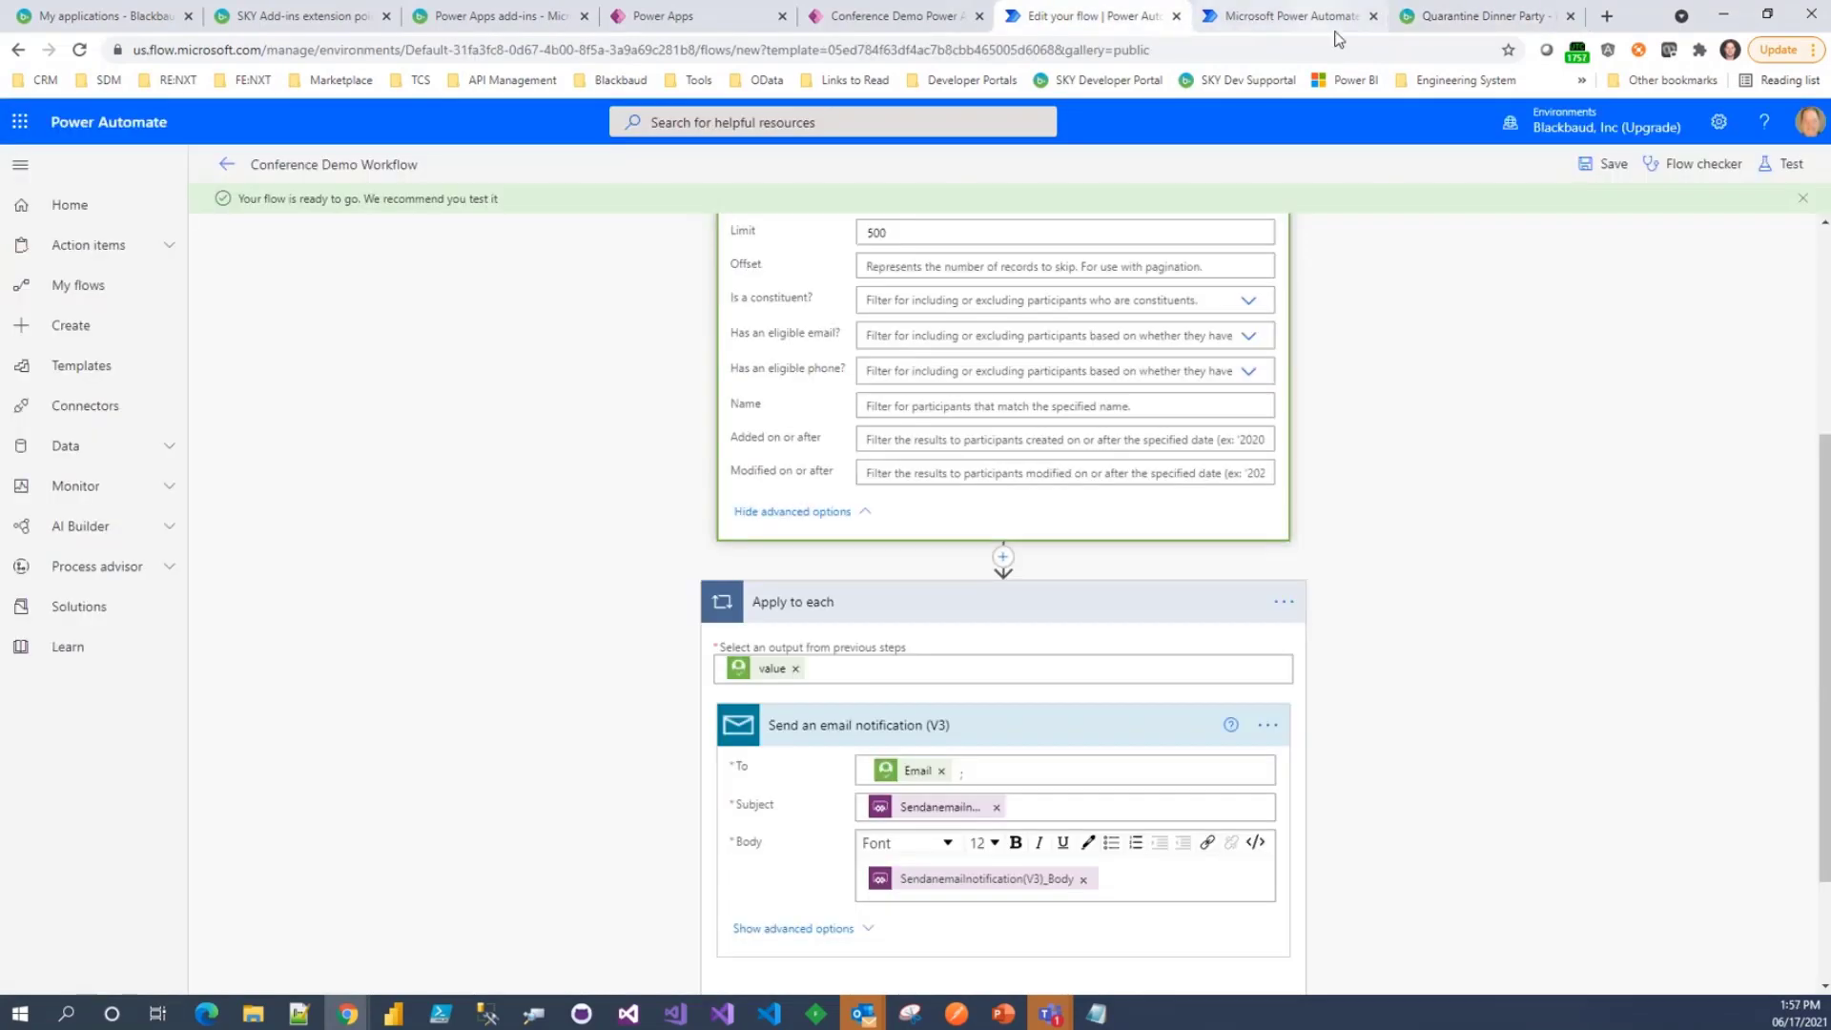
{"action": "left_click", "coordinate": [1546, 26]}
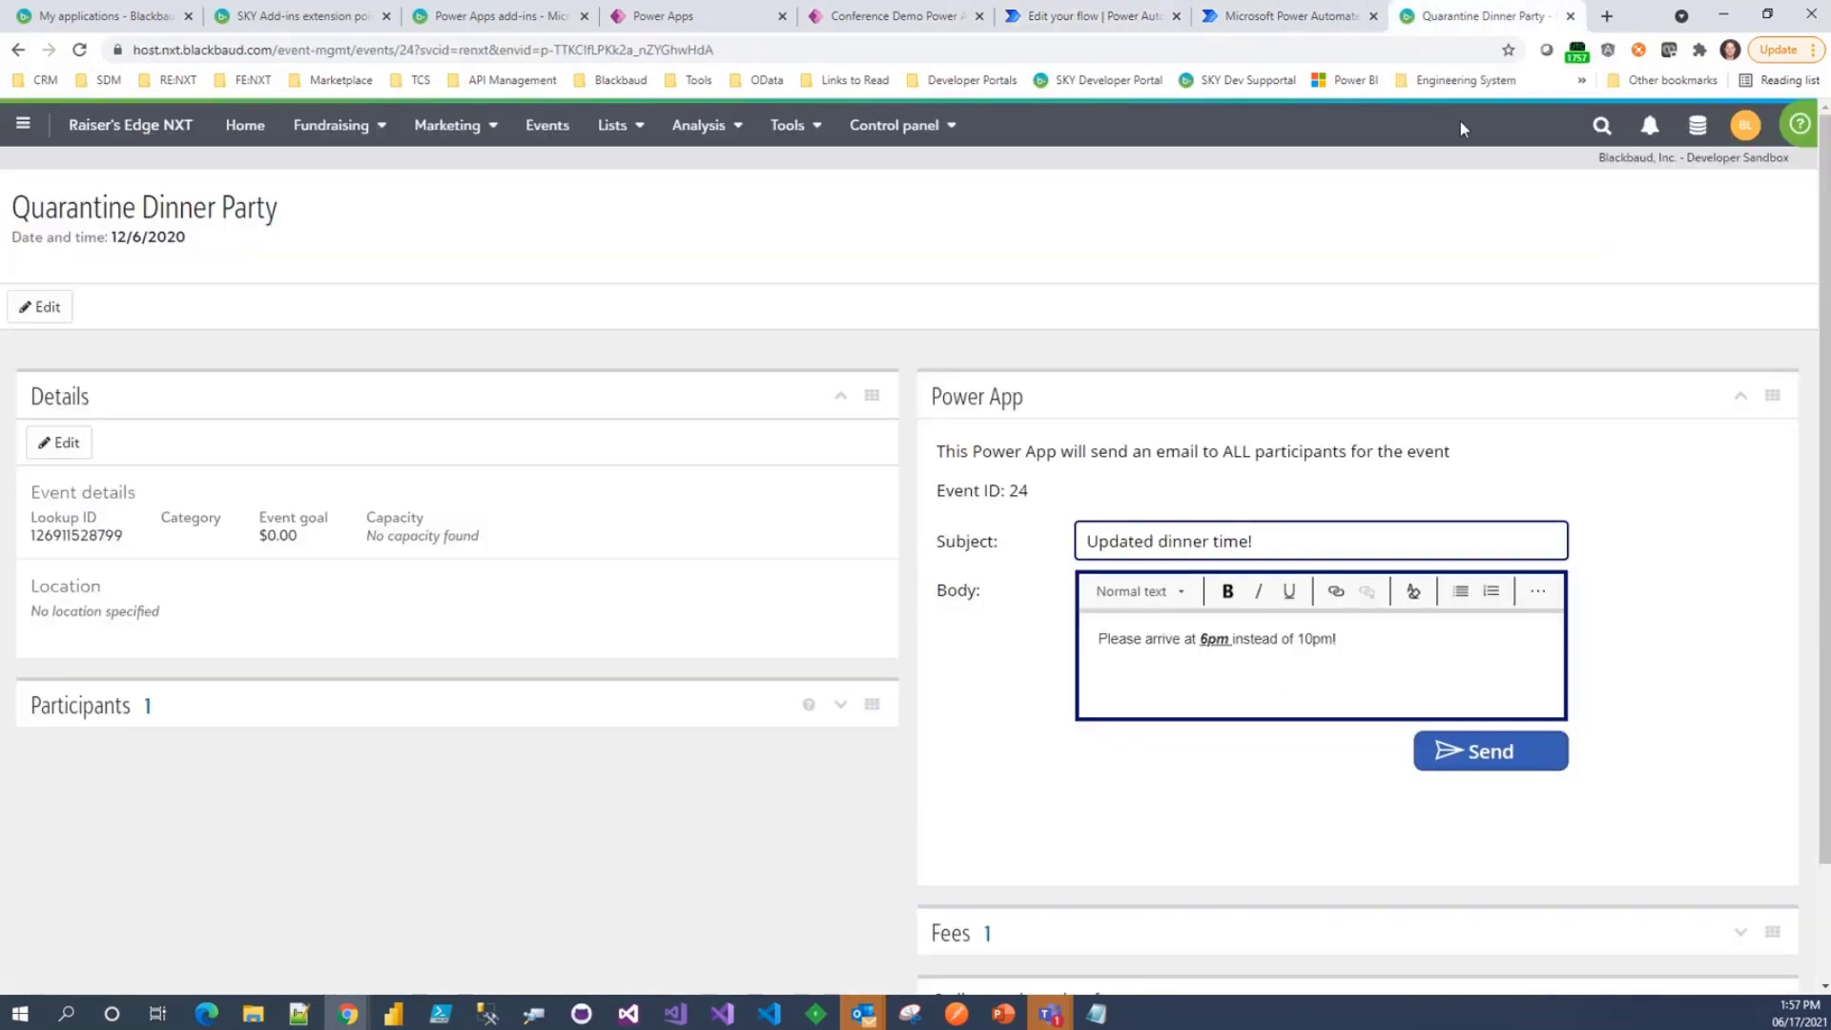
{"action": "left_click", "coordinate": [1473, 763]}
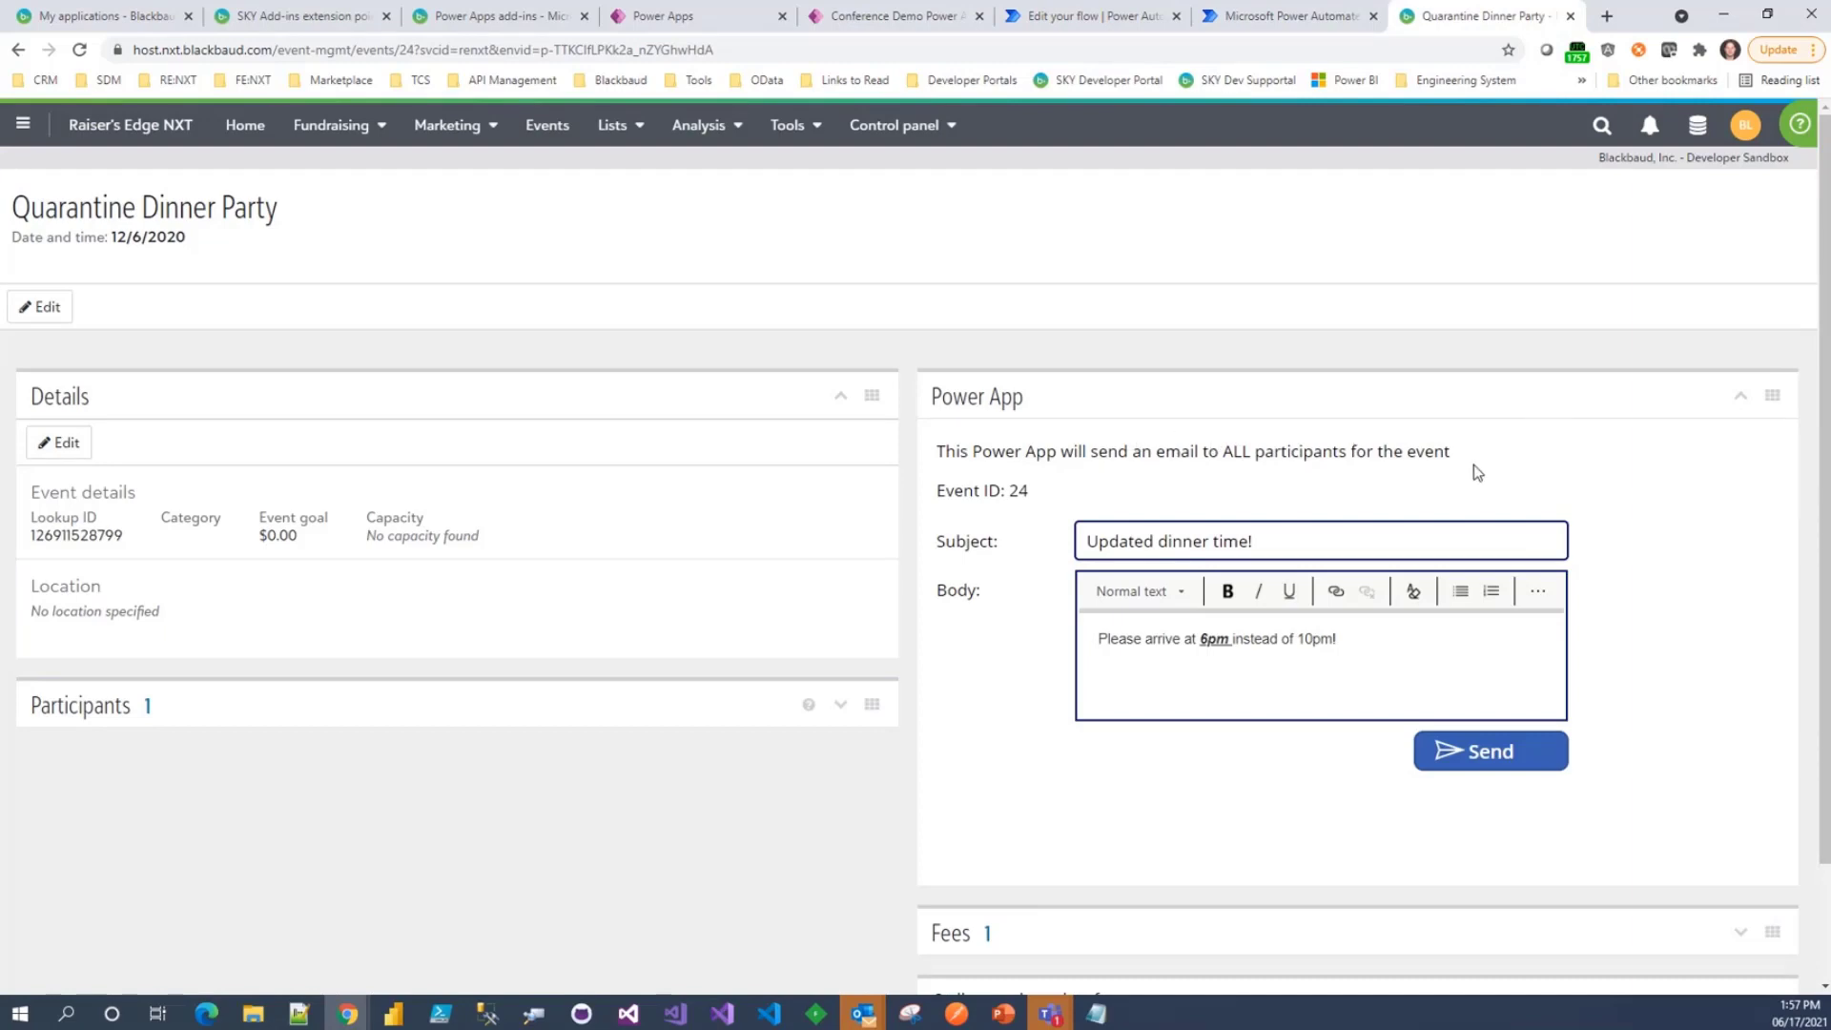
- Switch to Power Automate, leave the Conference Demo Workflow editor and open the flow's latest run from its run history
{"action": "left_click", "coordinate": [1111, 10]}
{"action": "left_click", "coordinate": [227, 164]}
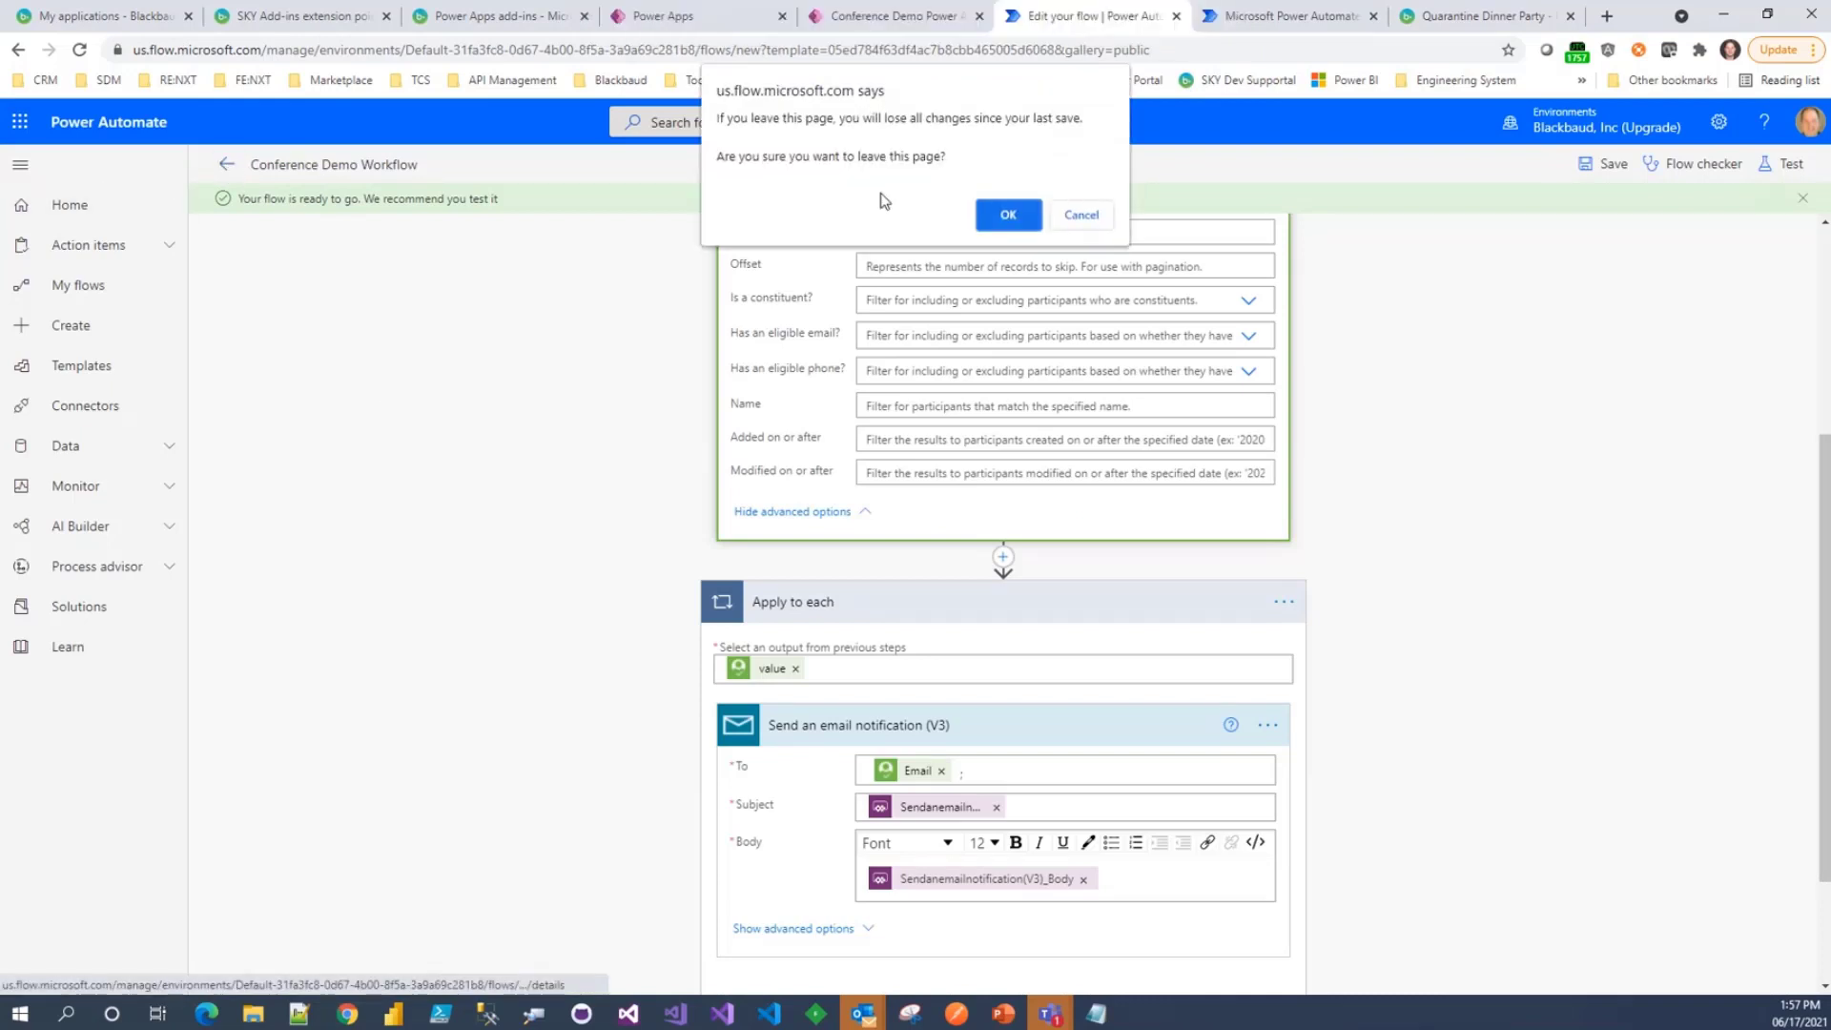
{"action": "left_click", "coordinate": [1011, 215]}
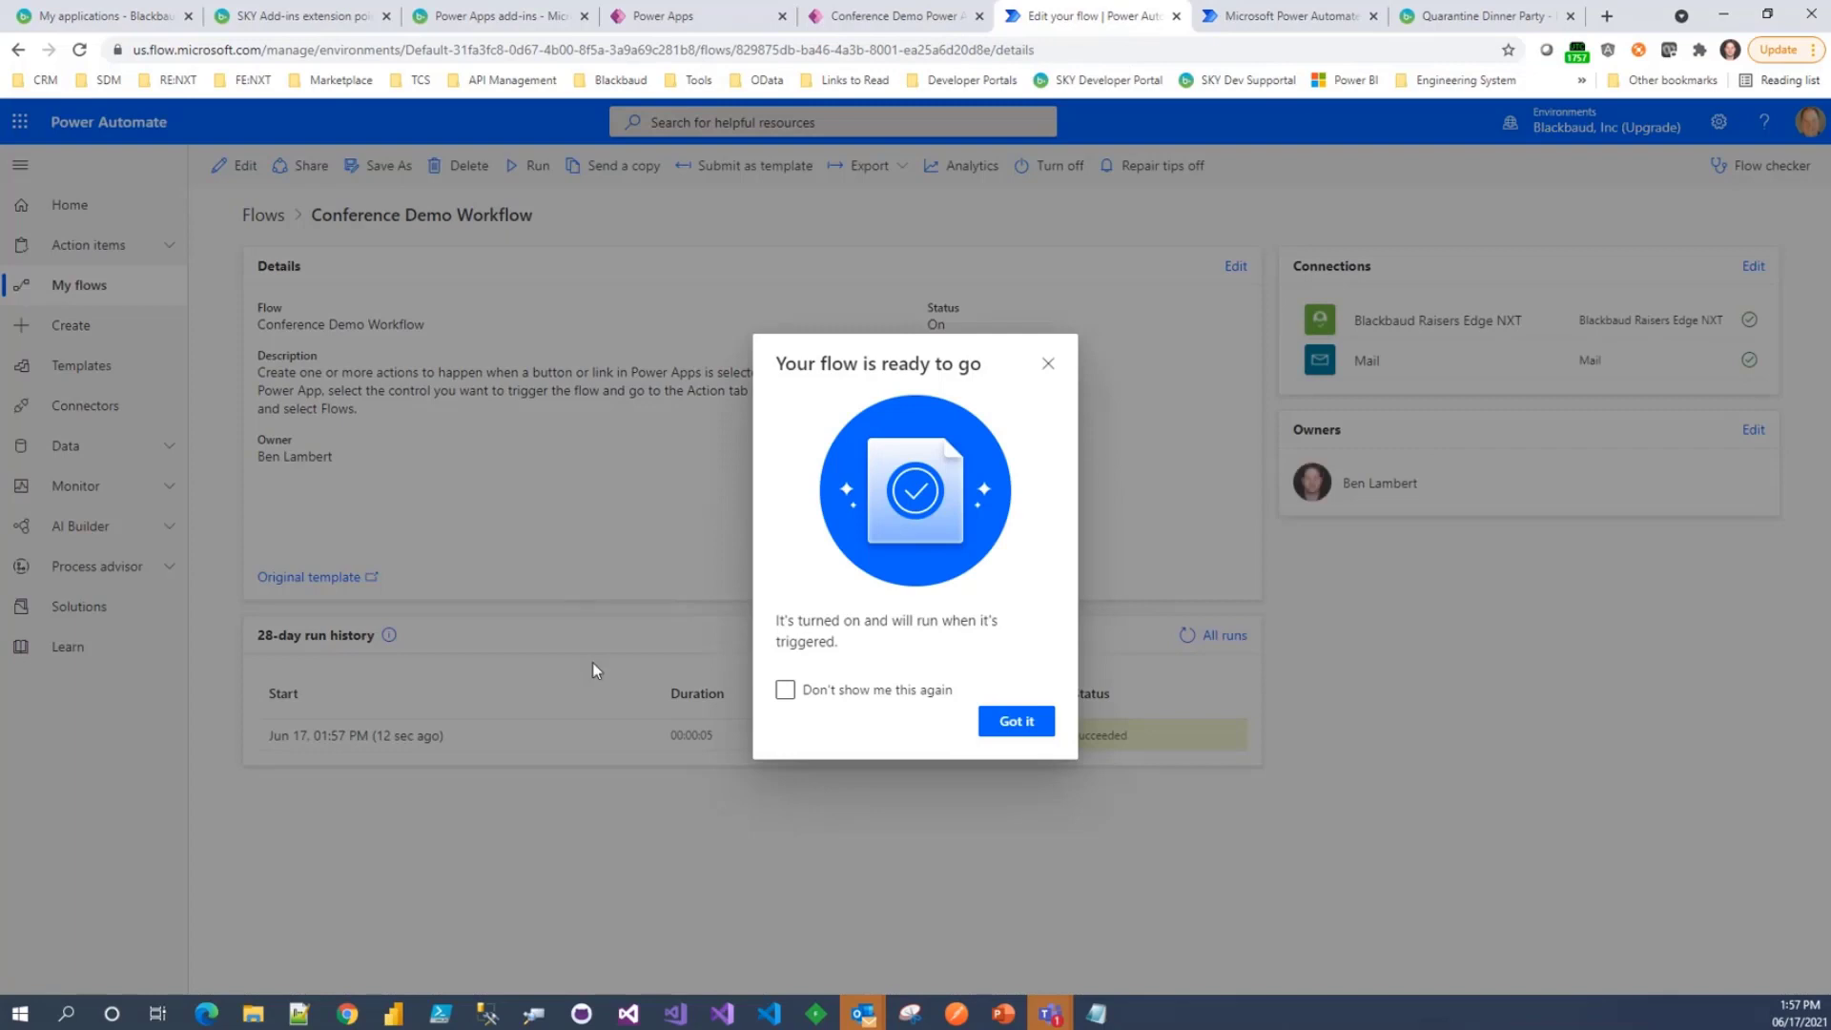
{"action": "left_click", "coordinate": [1048, 364]}
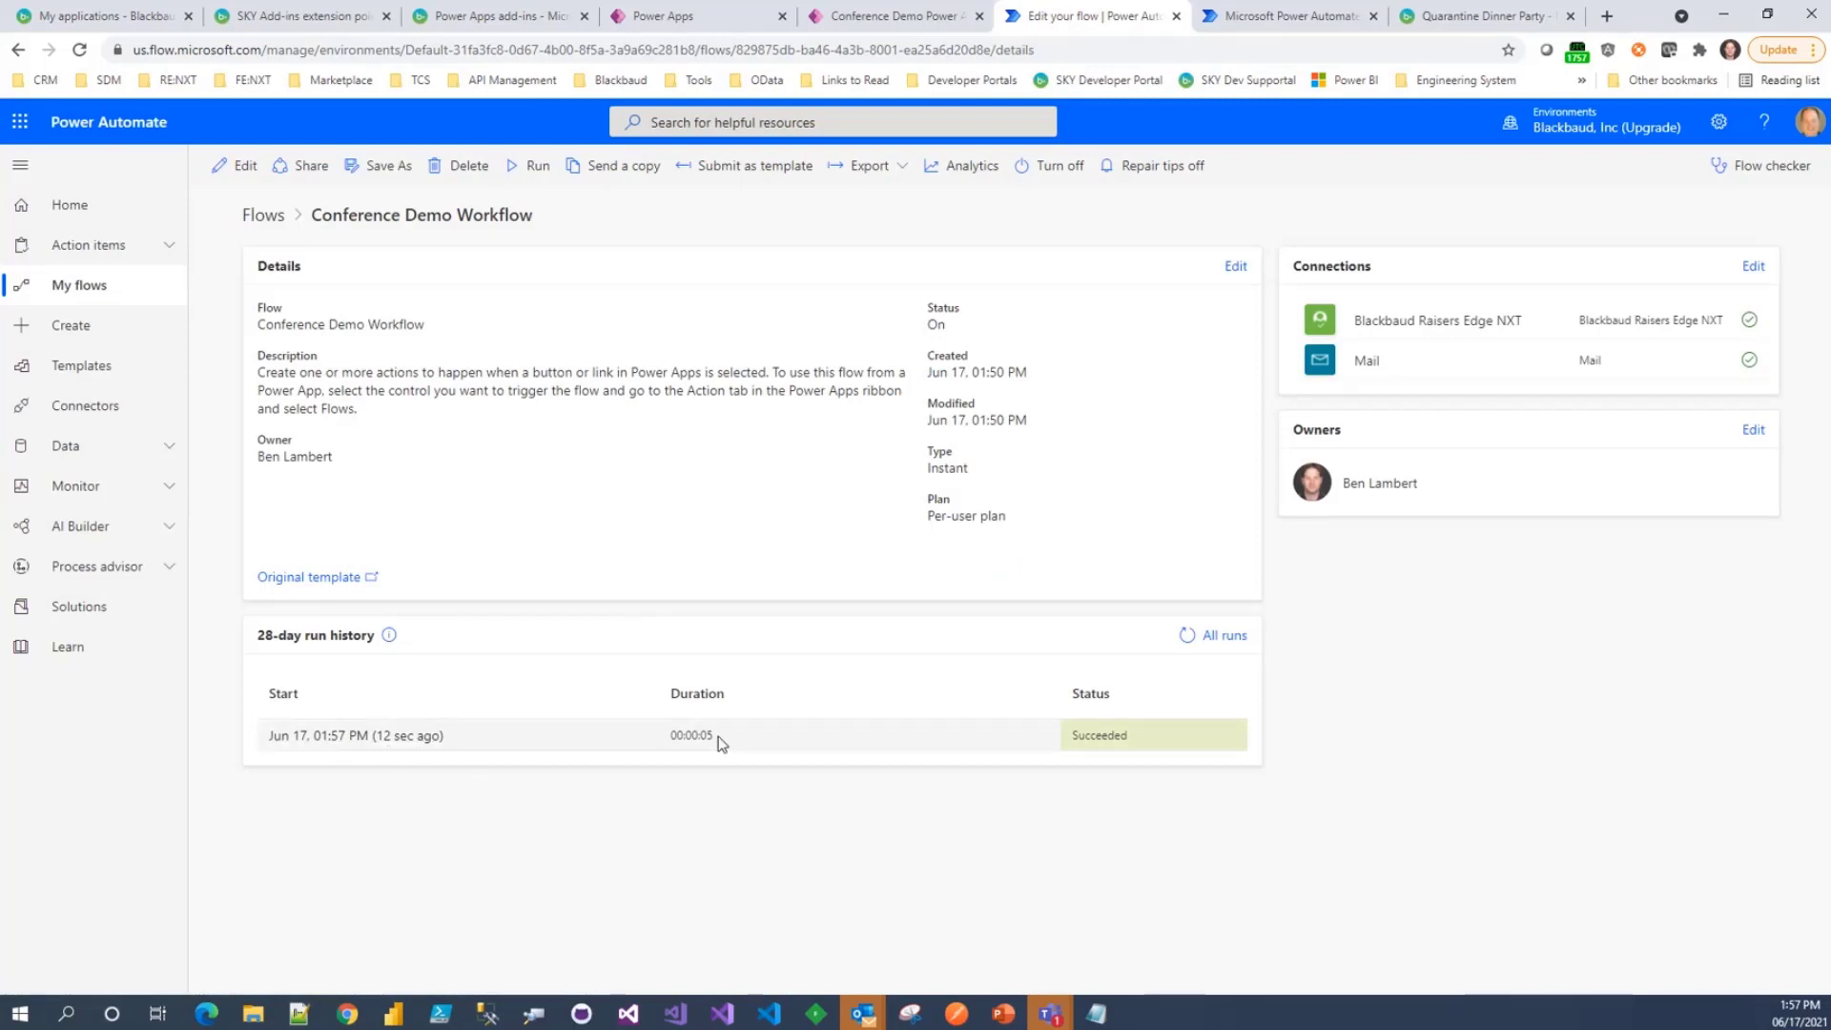
{"action": "left_click", "coordinate": [331, 735]}
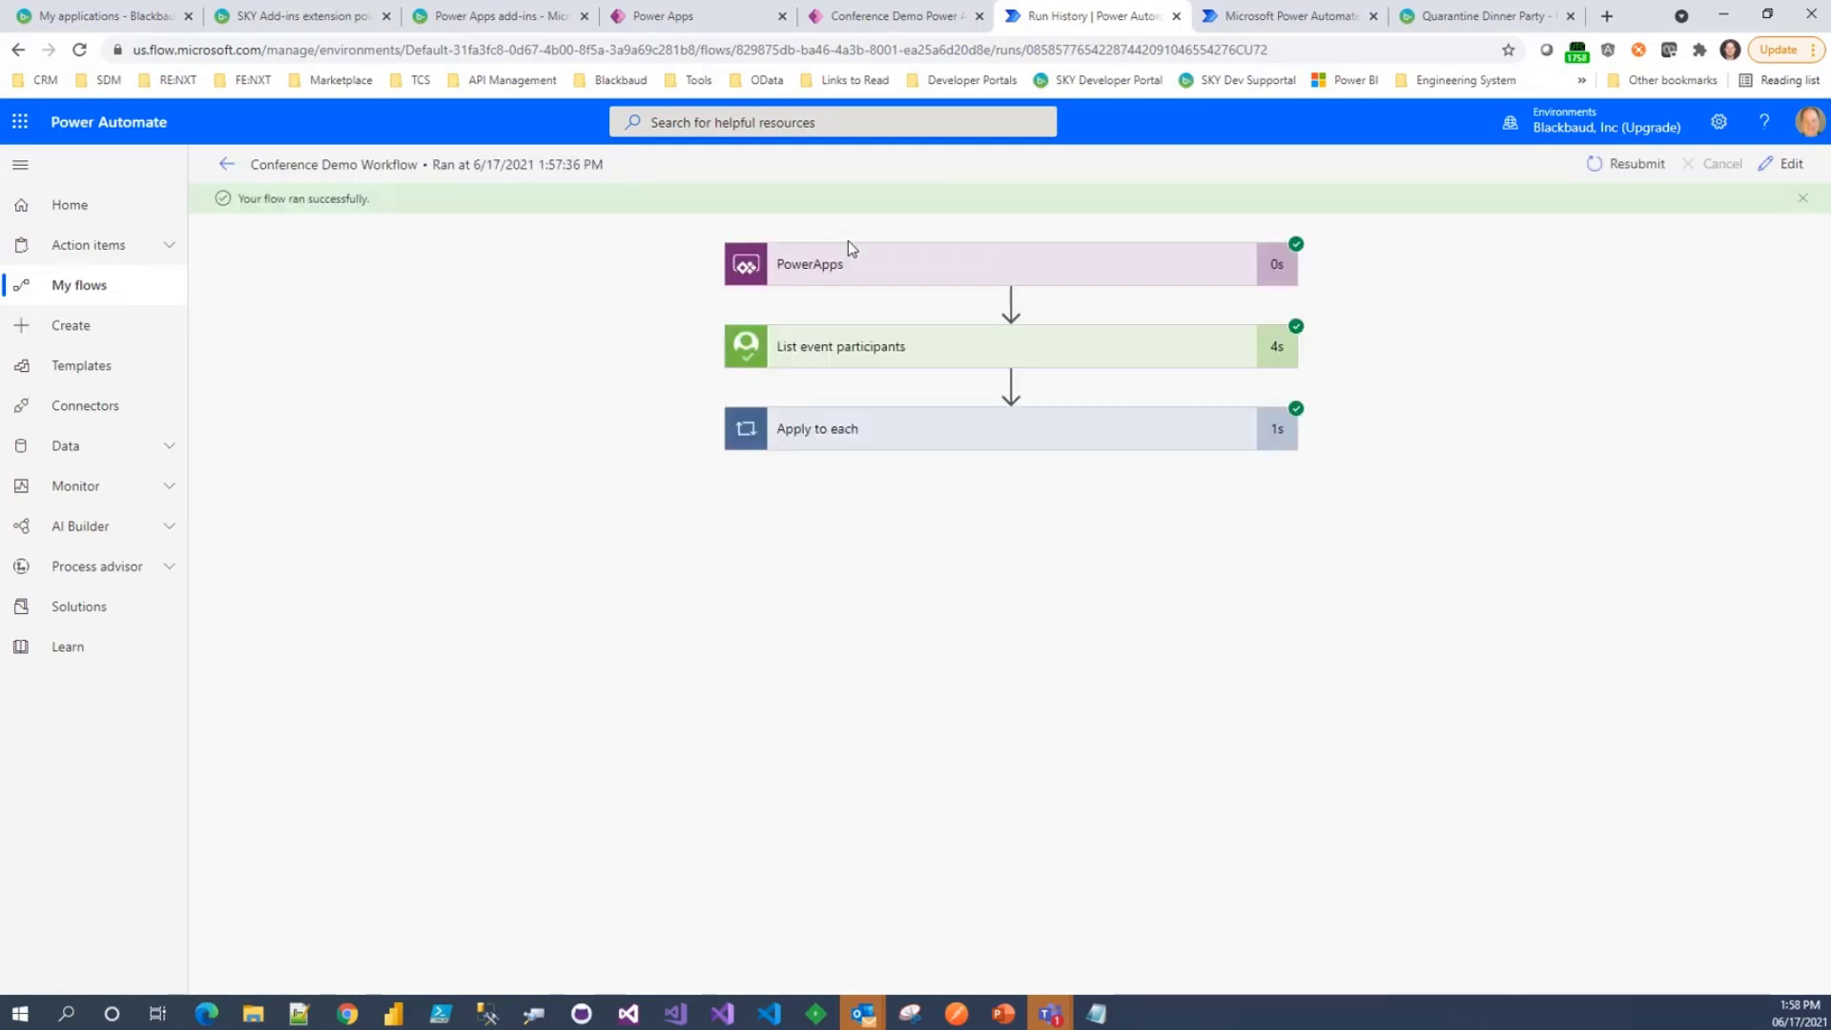
- Examine the run's PowerApps trigger inputs and outputs, the List event participants results and the Apply to each loop
{"action": "left_click", "coordinate": [997, 269]}
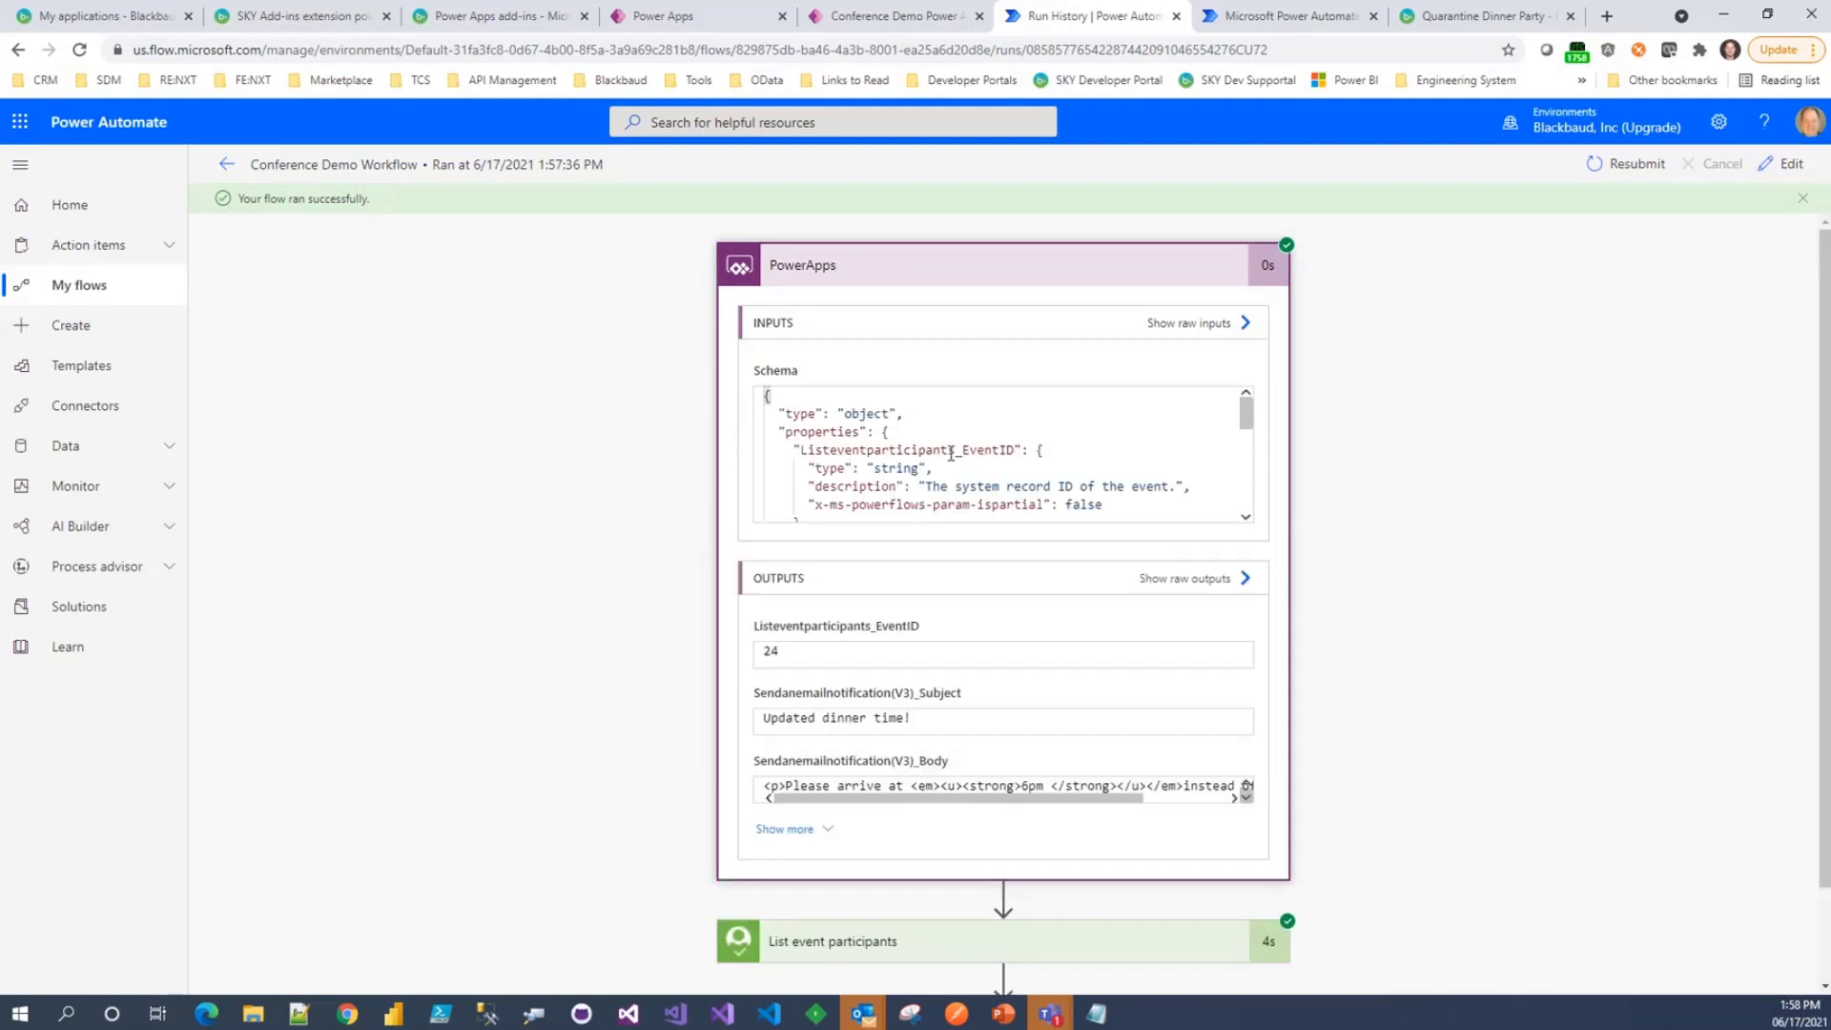
{"action": "scroll", "coordinate": [955, 641], "scroll_direction": "down", "scroll_amount": 1}
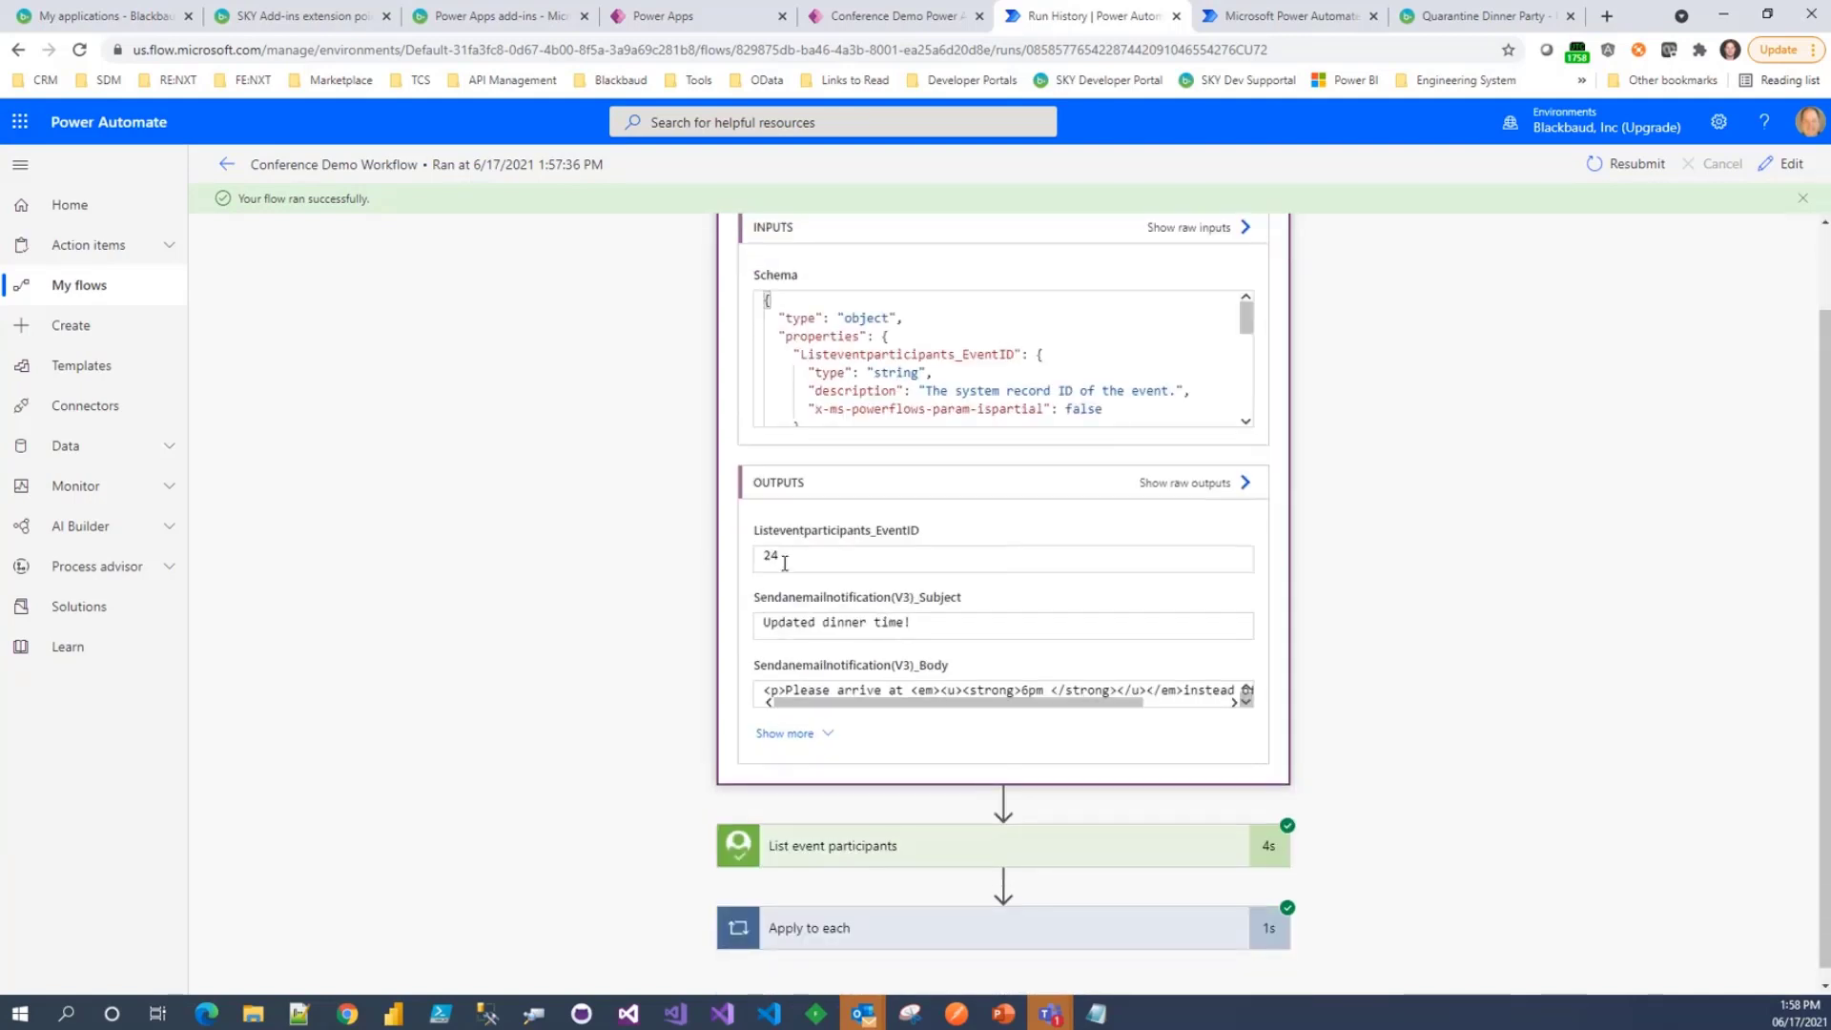
{"action": "scroll", "coordinate": [785, 560], "scroll_direction": "down", "scroll_amount": 1}
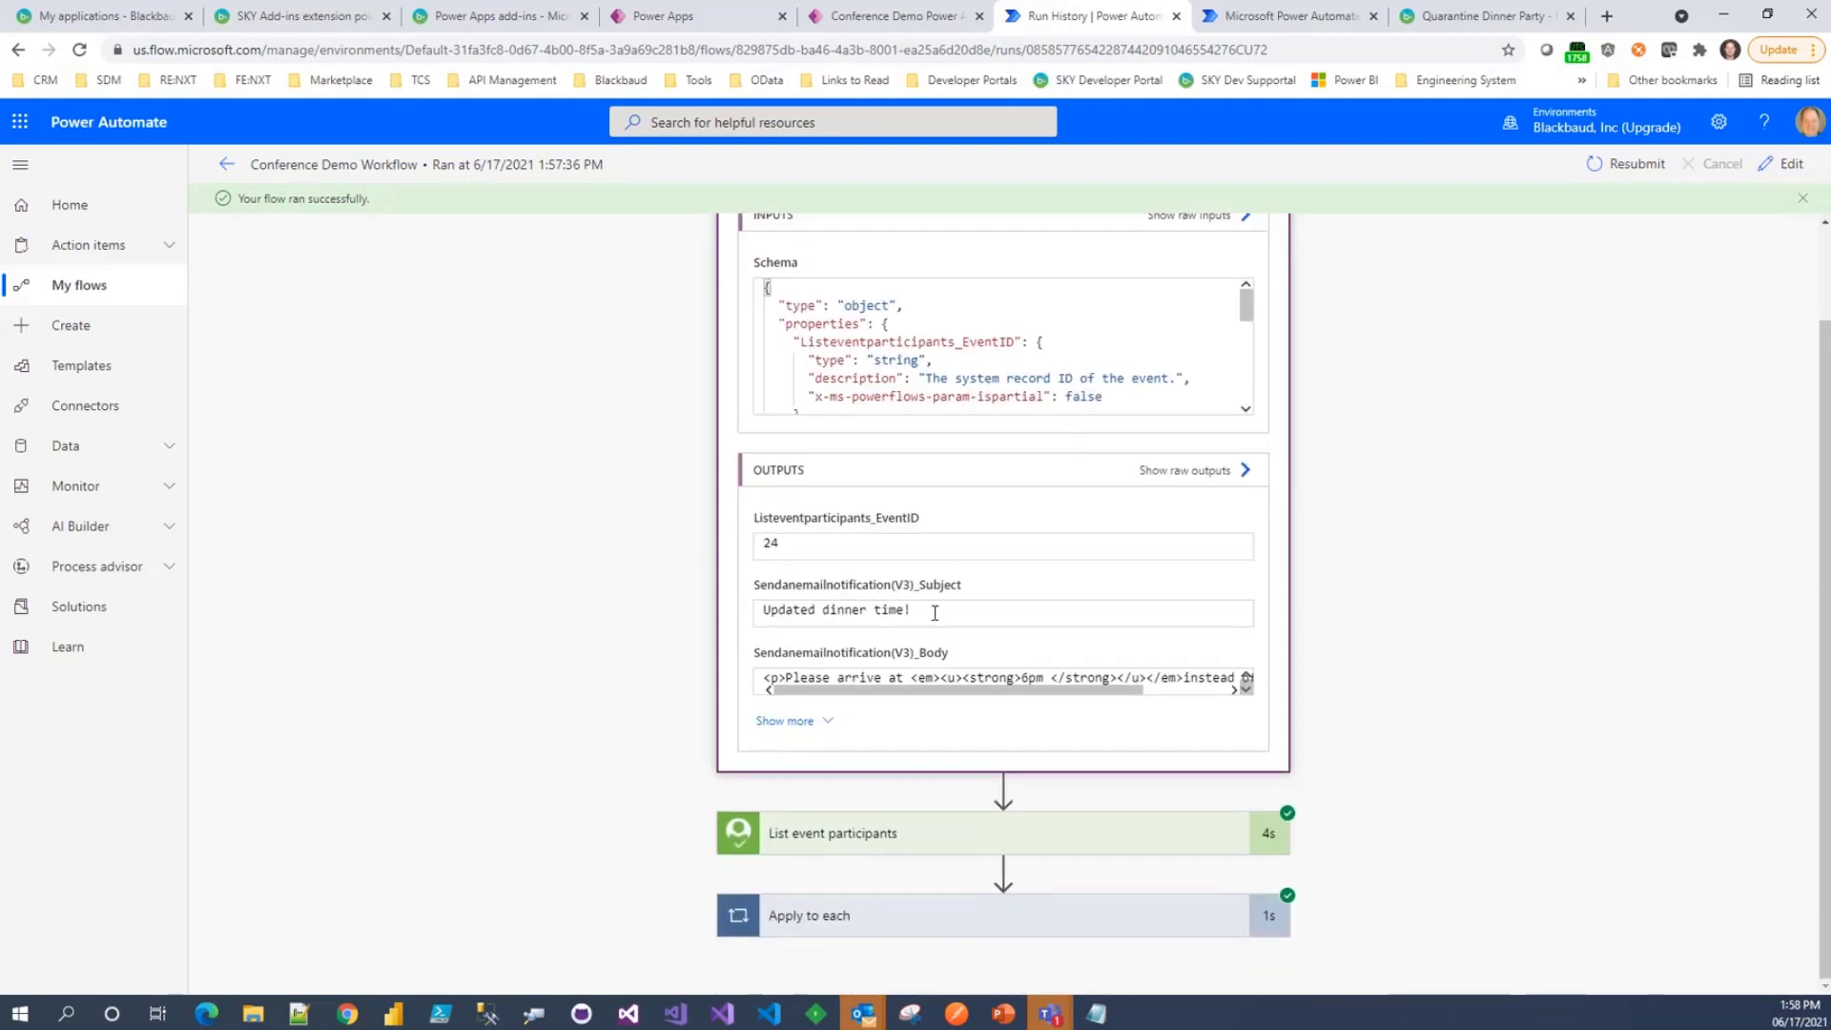
{"action": "left_click", "coordinate": [1060, 829]}
{"action": "scroll", "coordinate": [1301, 620], "scroll_direction": "down", "scroll_amount": 5}
{"action": "scroll", "coordinate": [1097, 707], "scroll_direction": "down", "scroll_amount": 1}
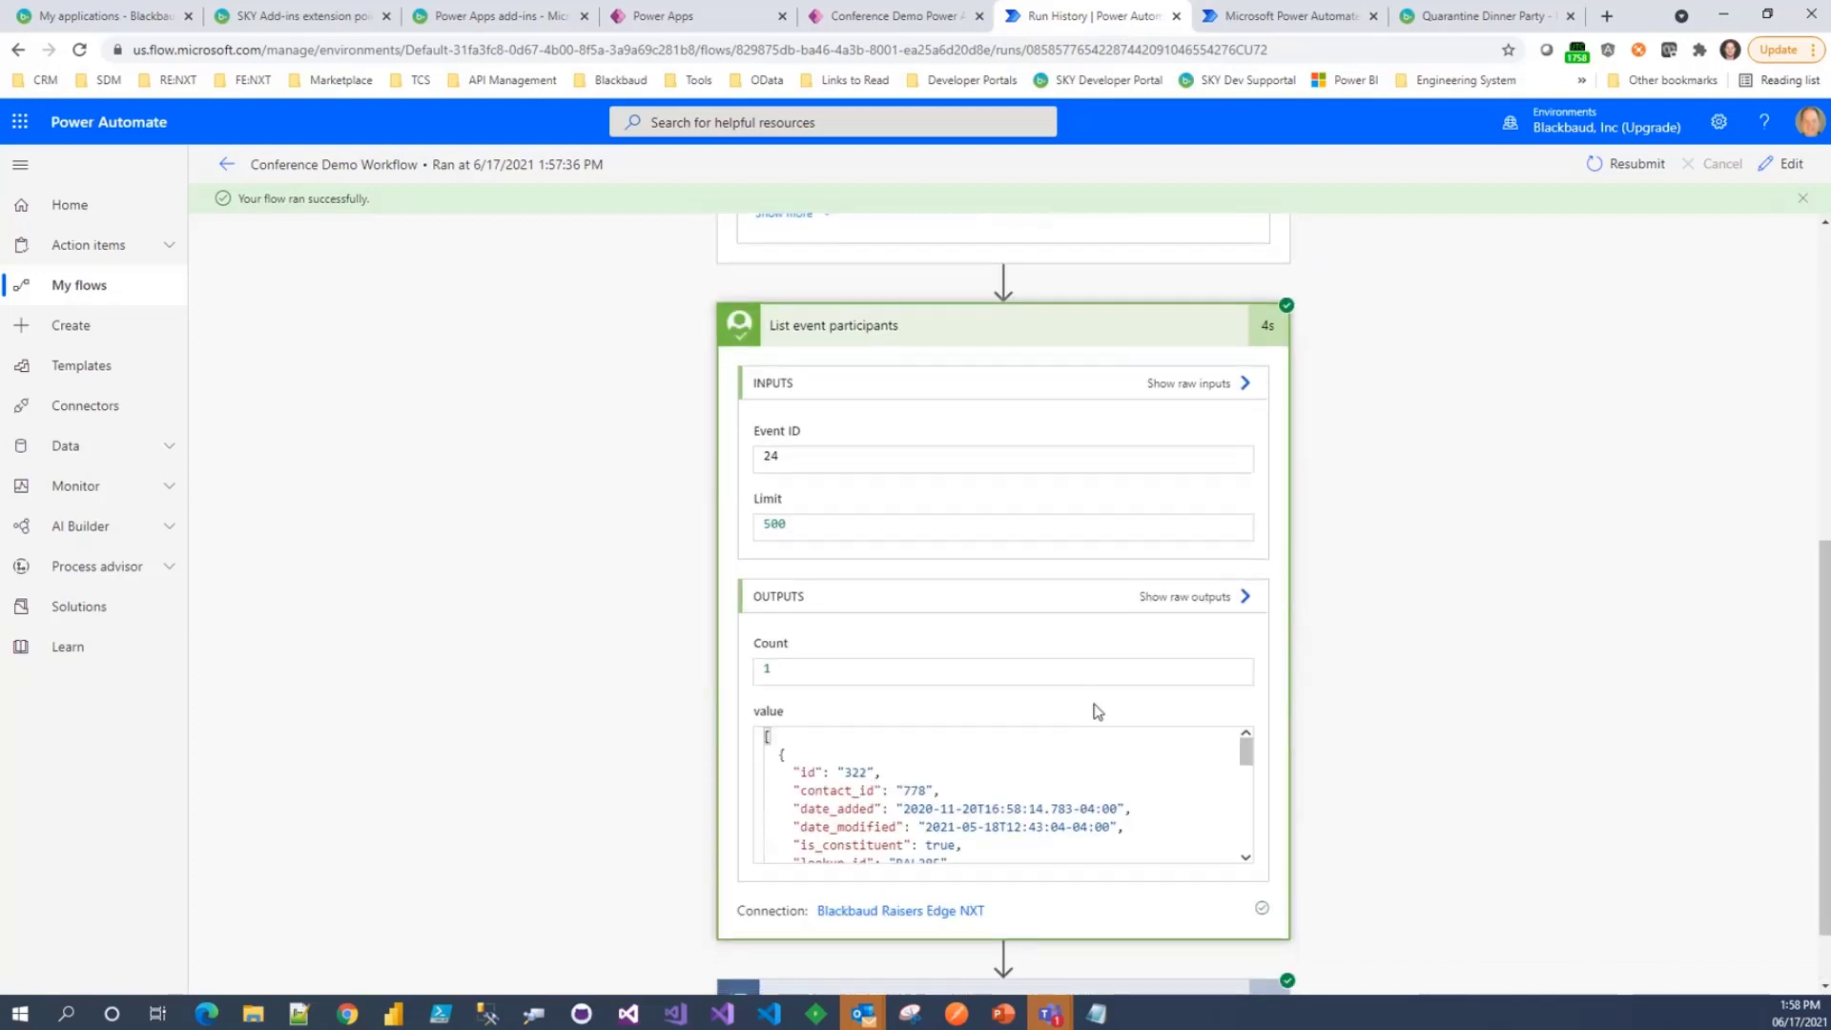
{"action": "left_click_drag", "start_coordinate": [1246, 664], "coordinate": [1250, 722]}
{"action": "left_click", "coordinate": [1064, 916]}
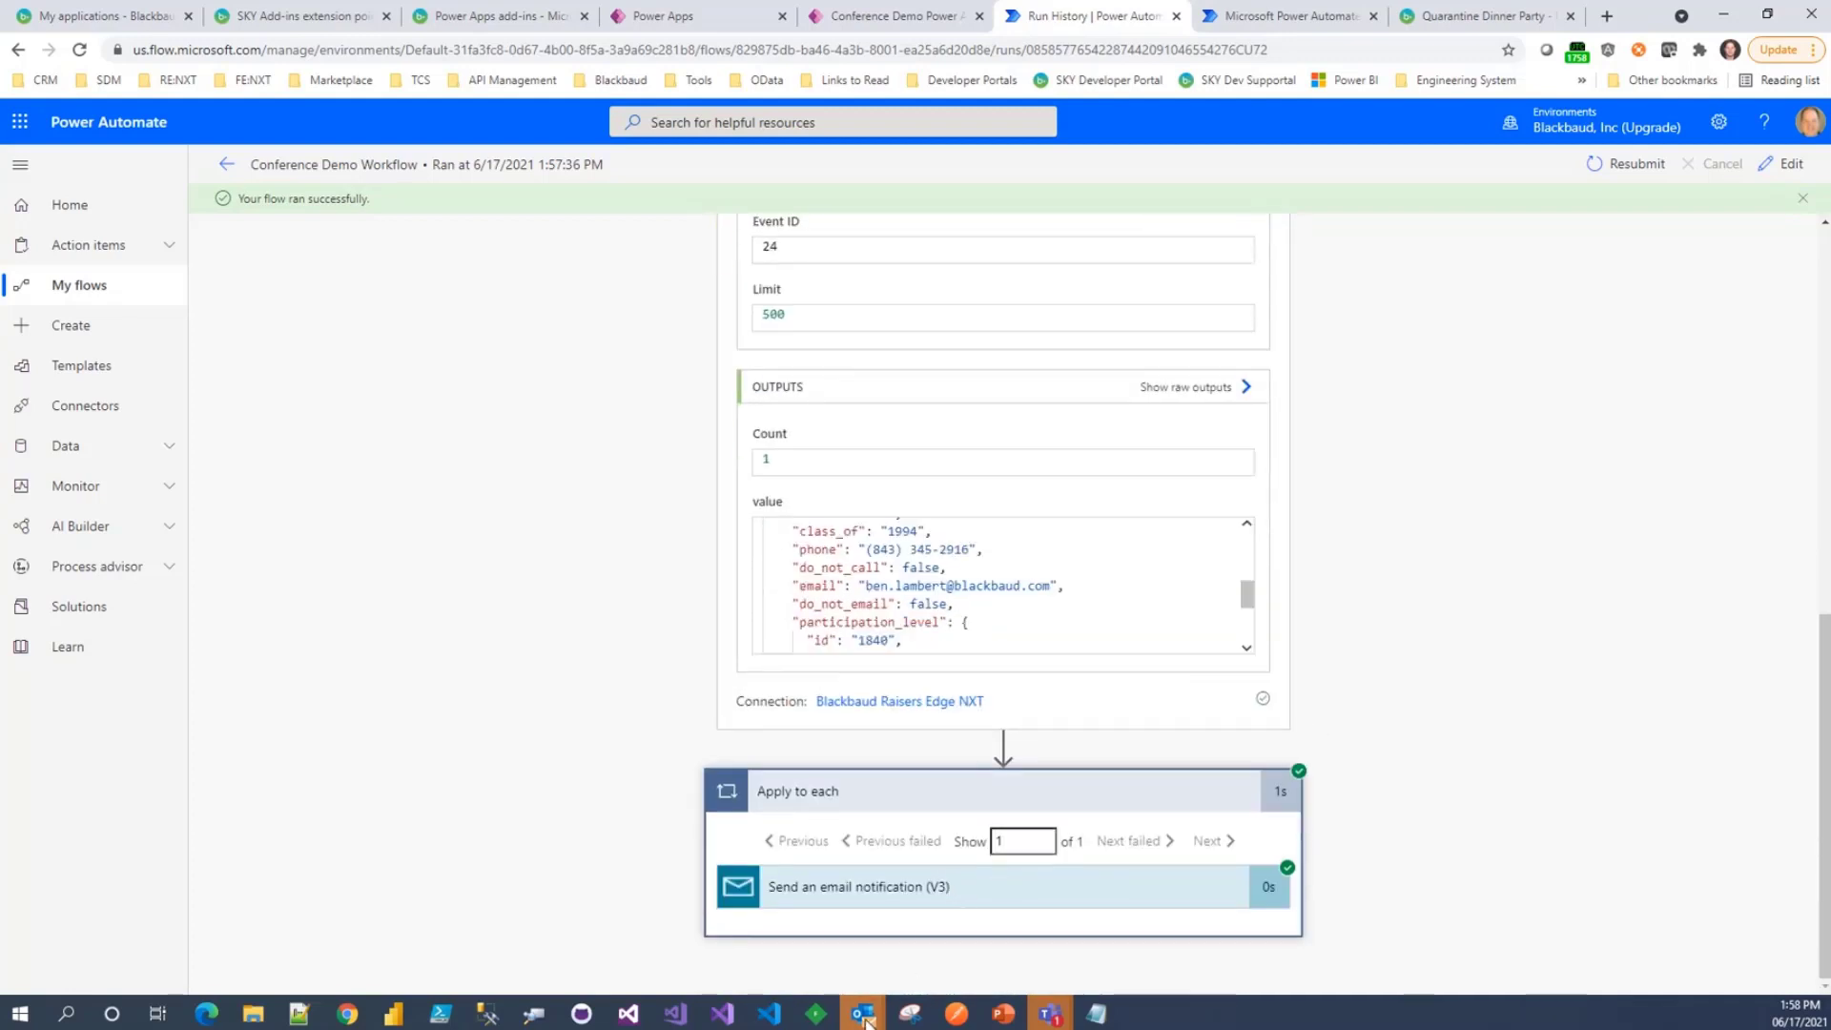
- Review the received "Updated dinner time!" email in Outlook, check its sender's contact card, and close the message
{"action": "mouse_move", "coordinate": [863, 1016]}
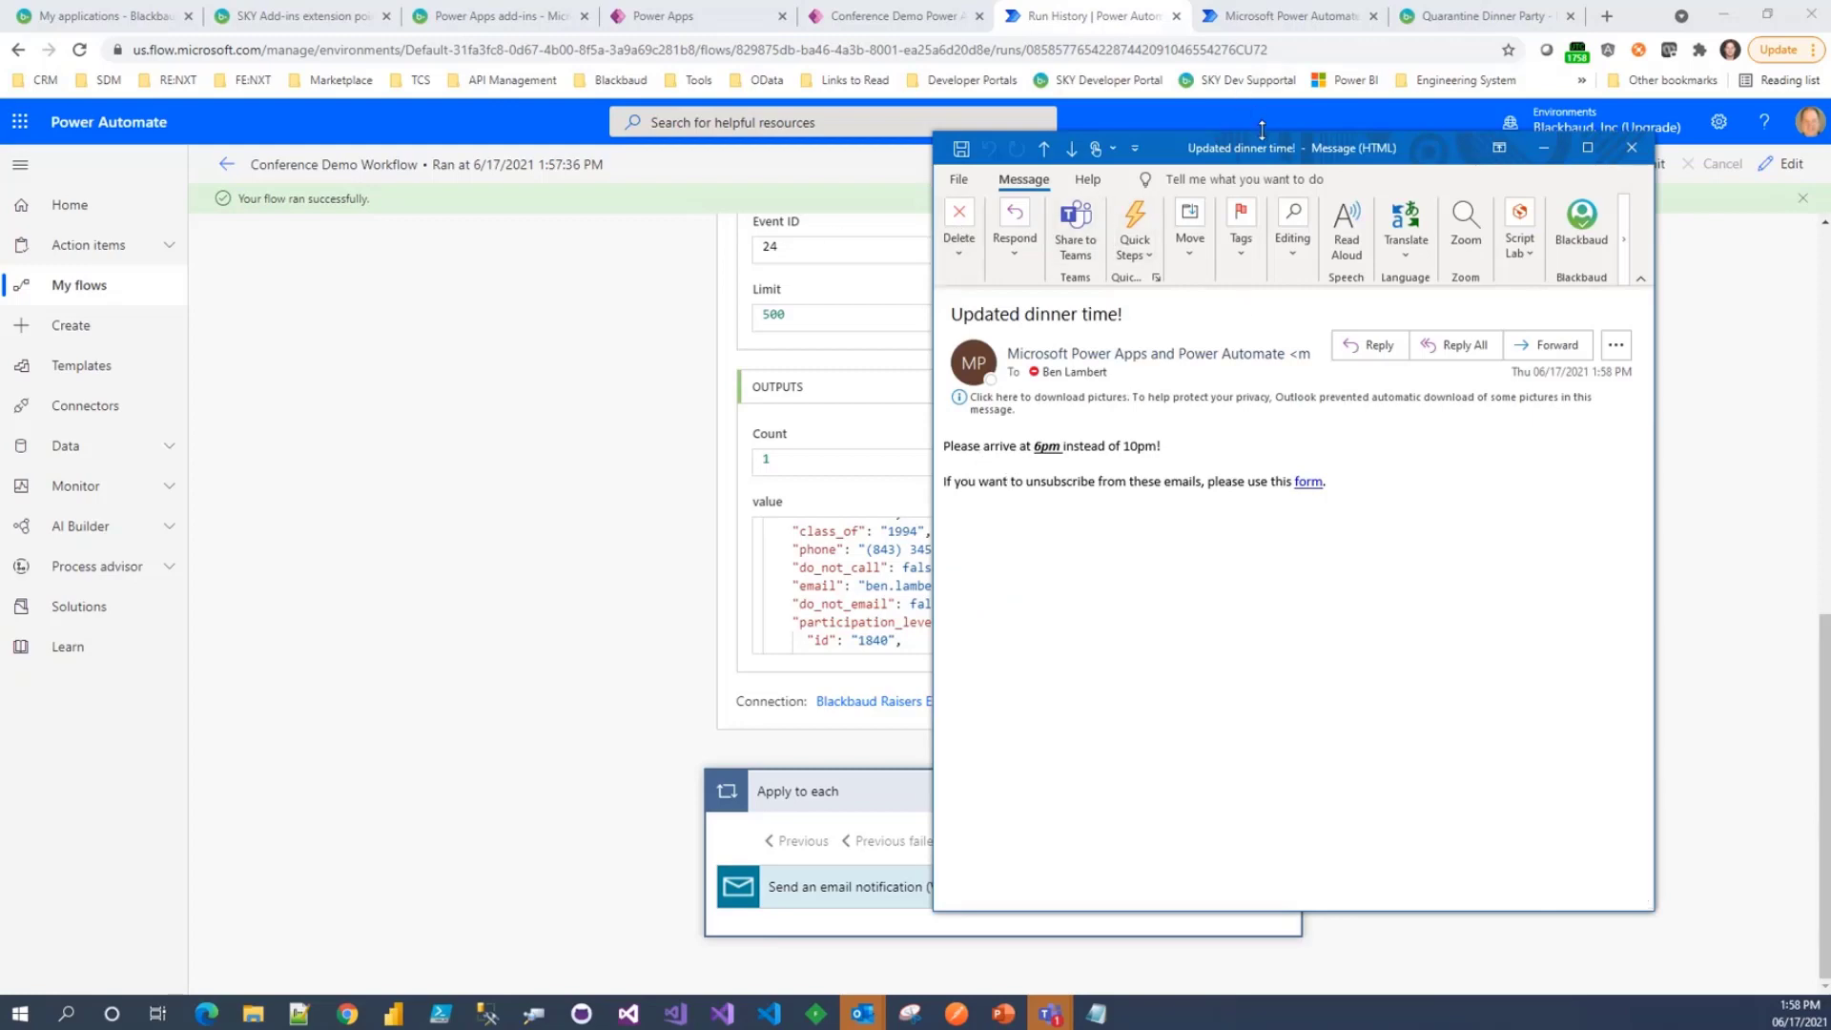
{"action": "left_click_drag", "start_coordinate": [1268, 156], "coordinate": [624, 187]}
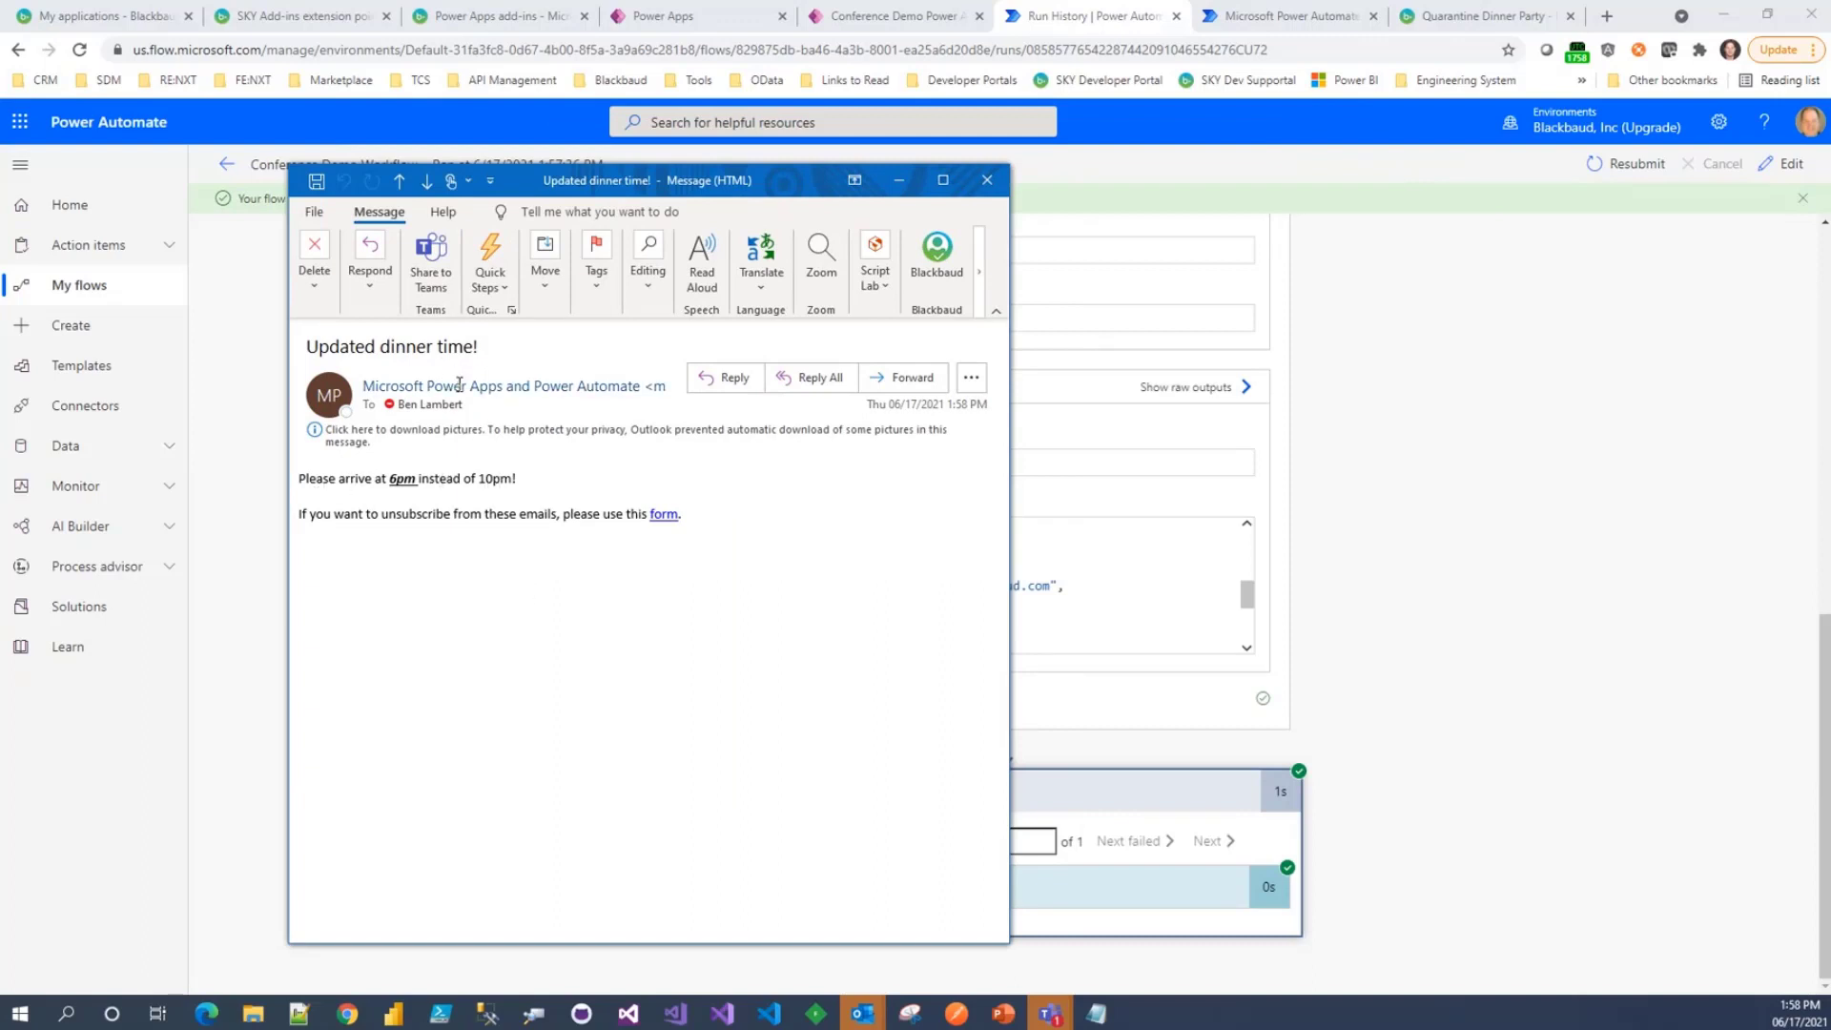
{"action": "mouse_move", "coordinate": [498, 381]}
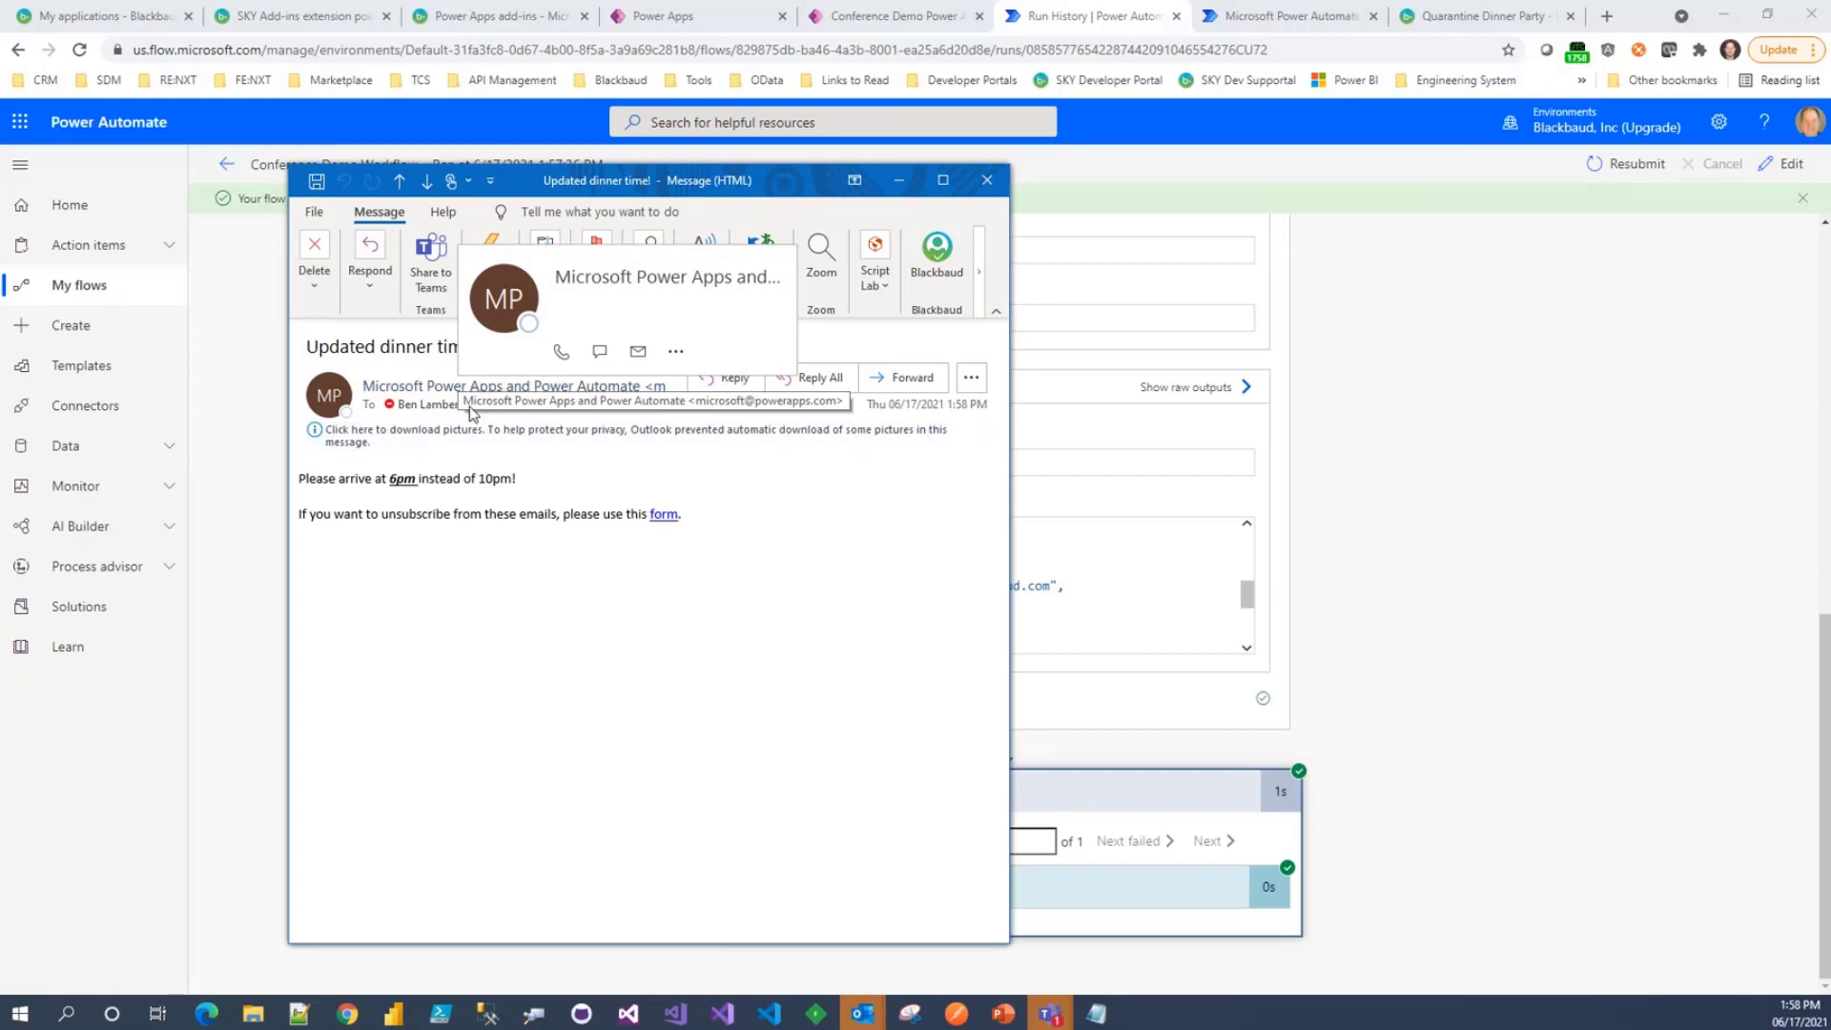
{"action": "left_click", "coordinate": [498, 384]}
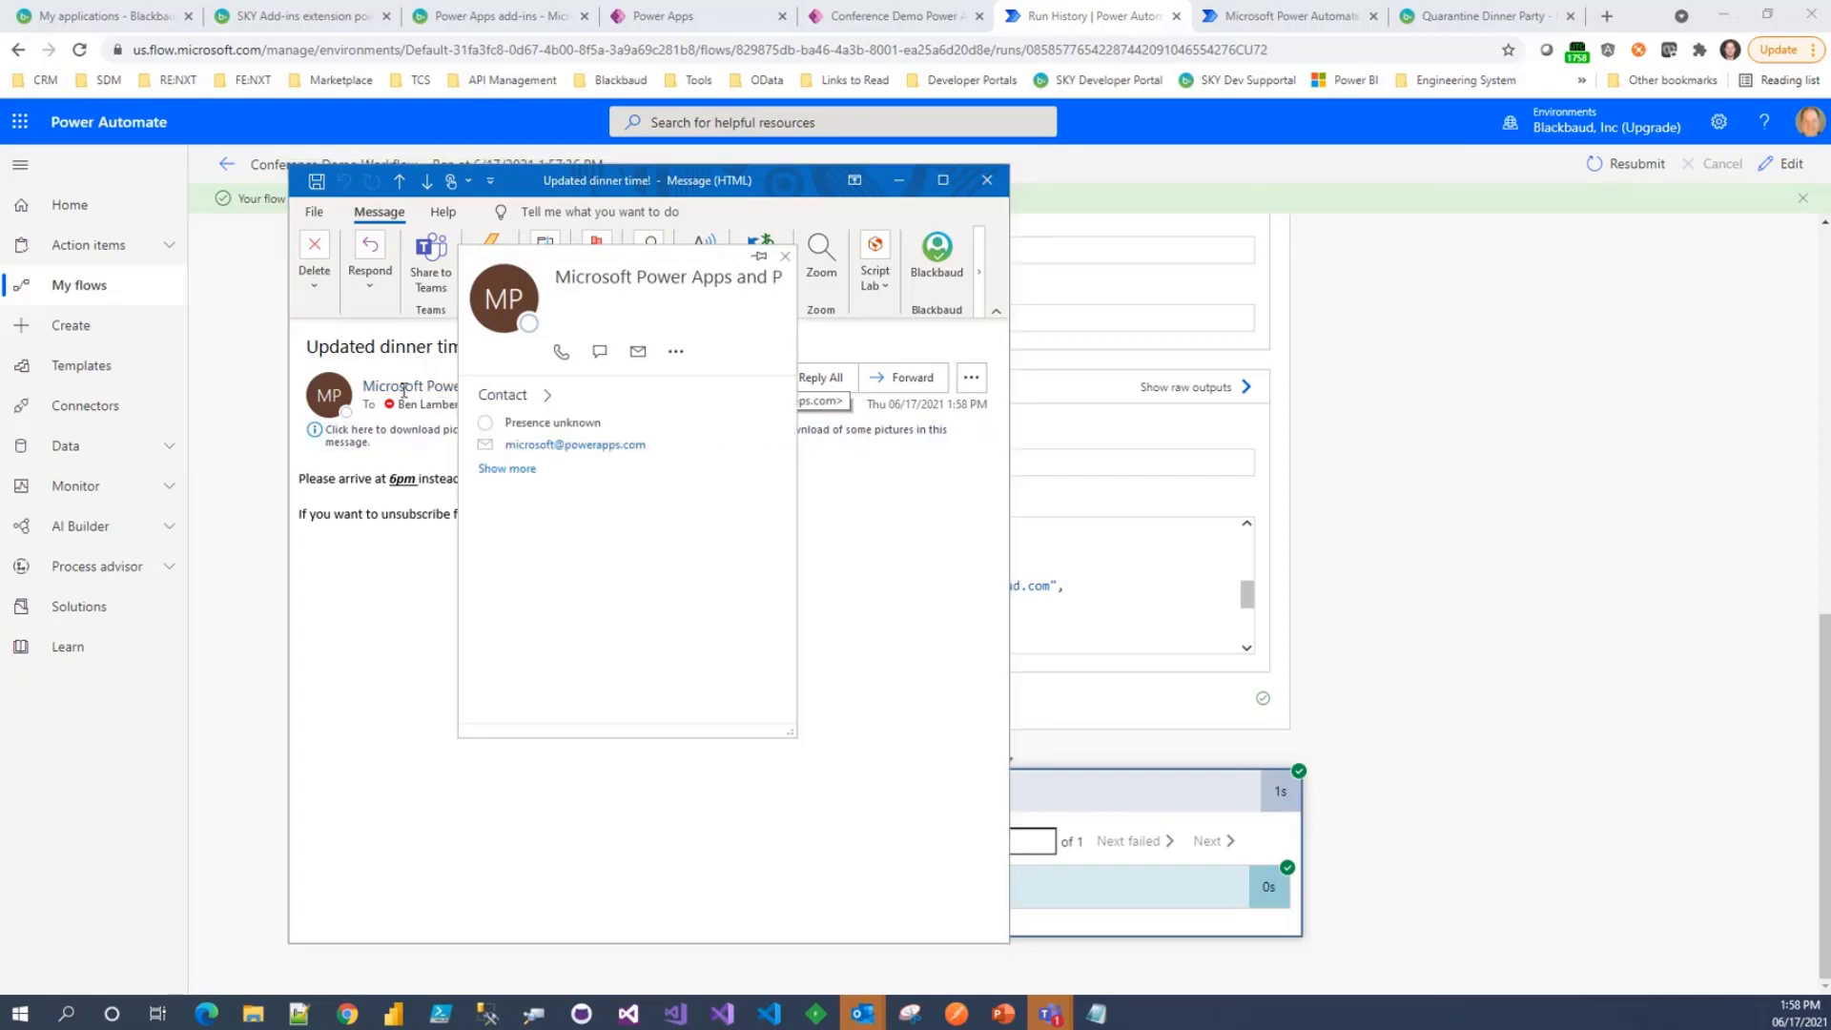
{"action": "left_click", "coordinate": [390, 584]}
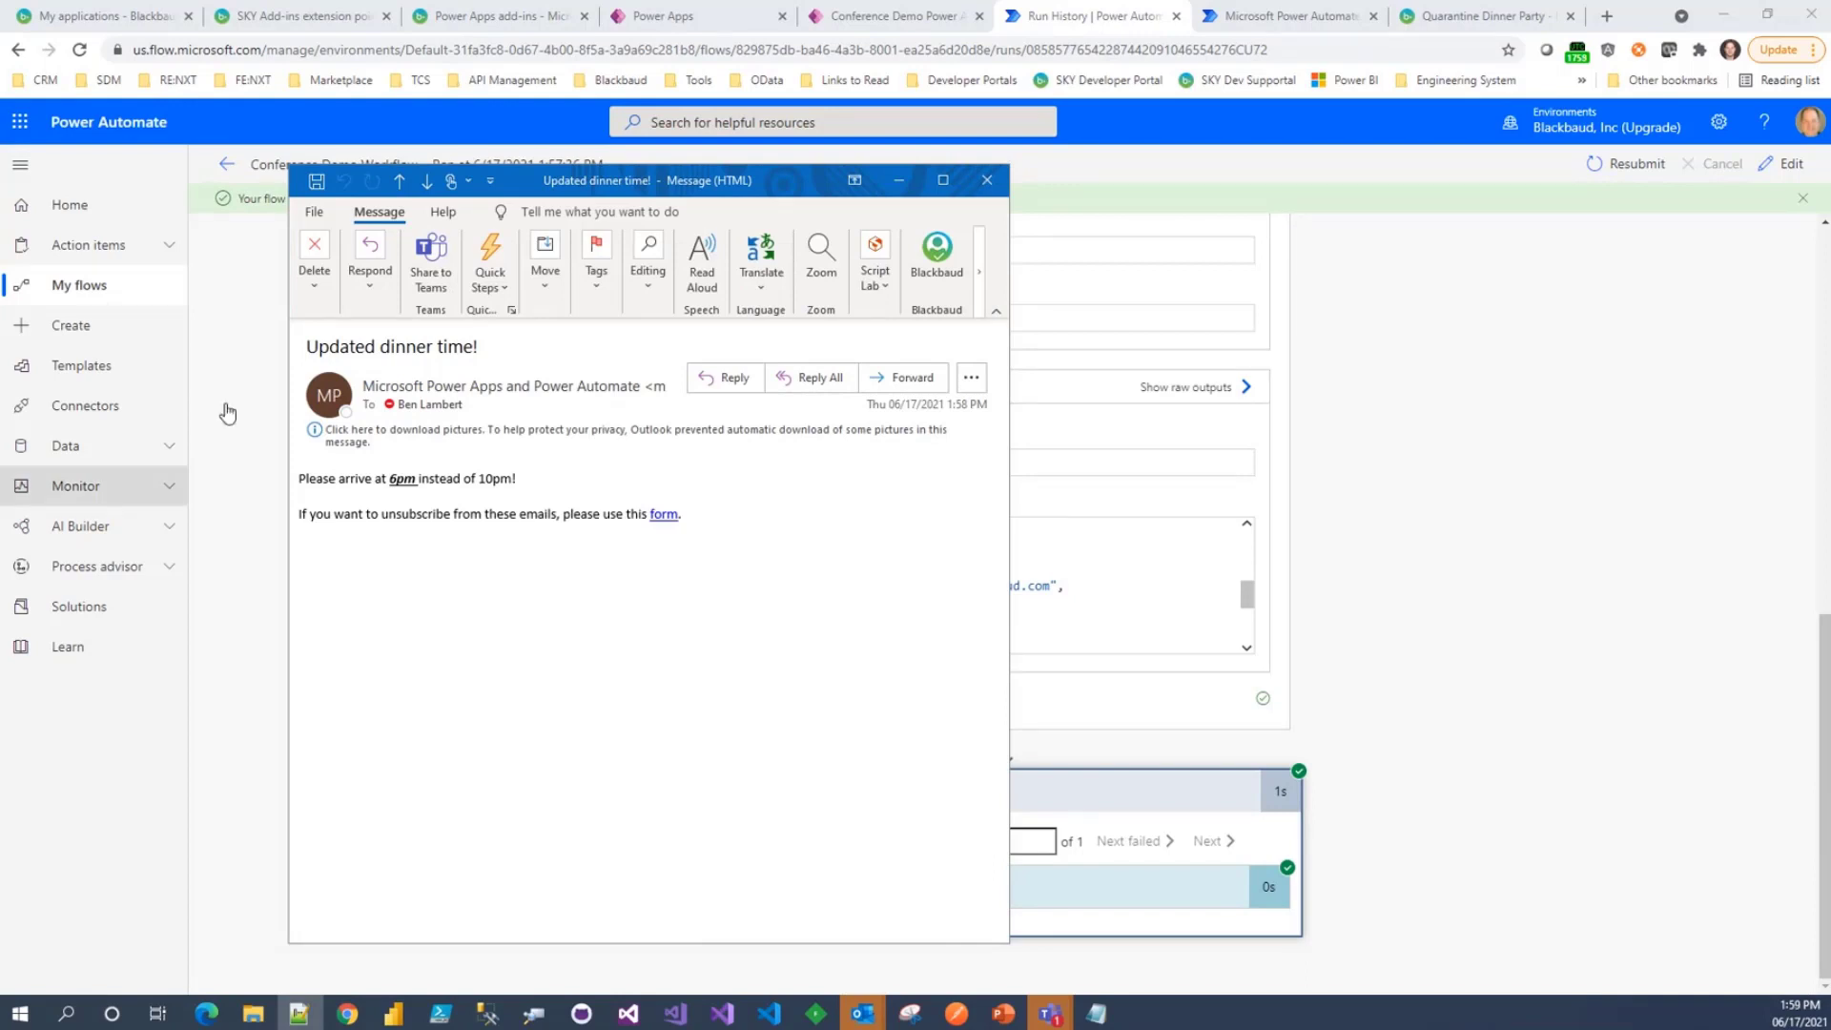
{"action": "left_click", "coordinate": [987, 180]}
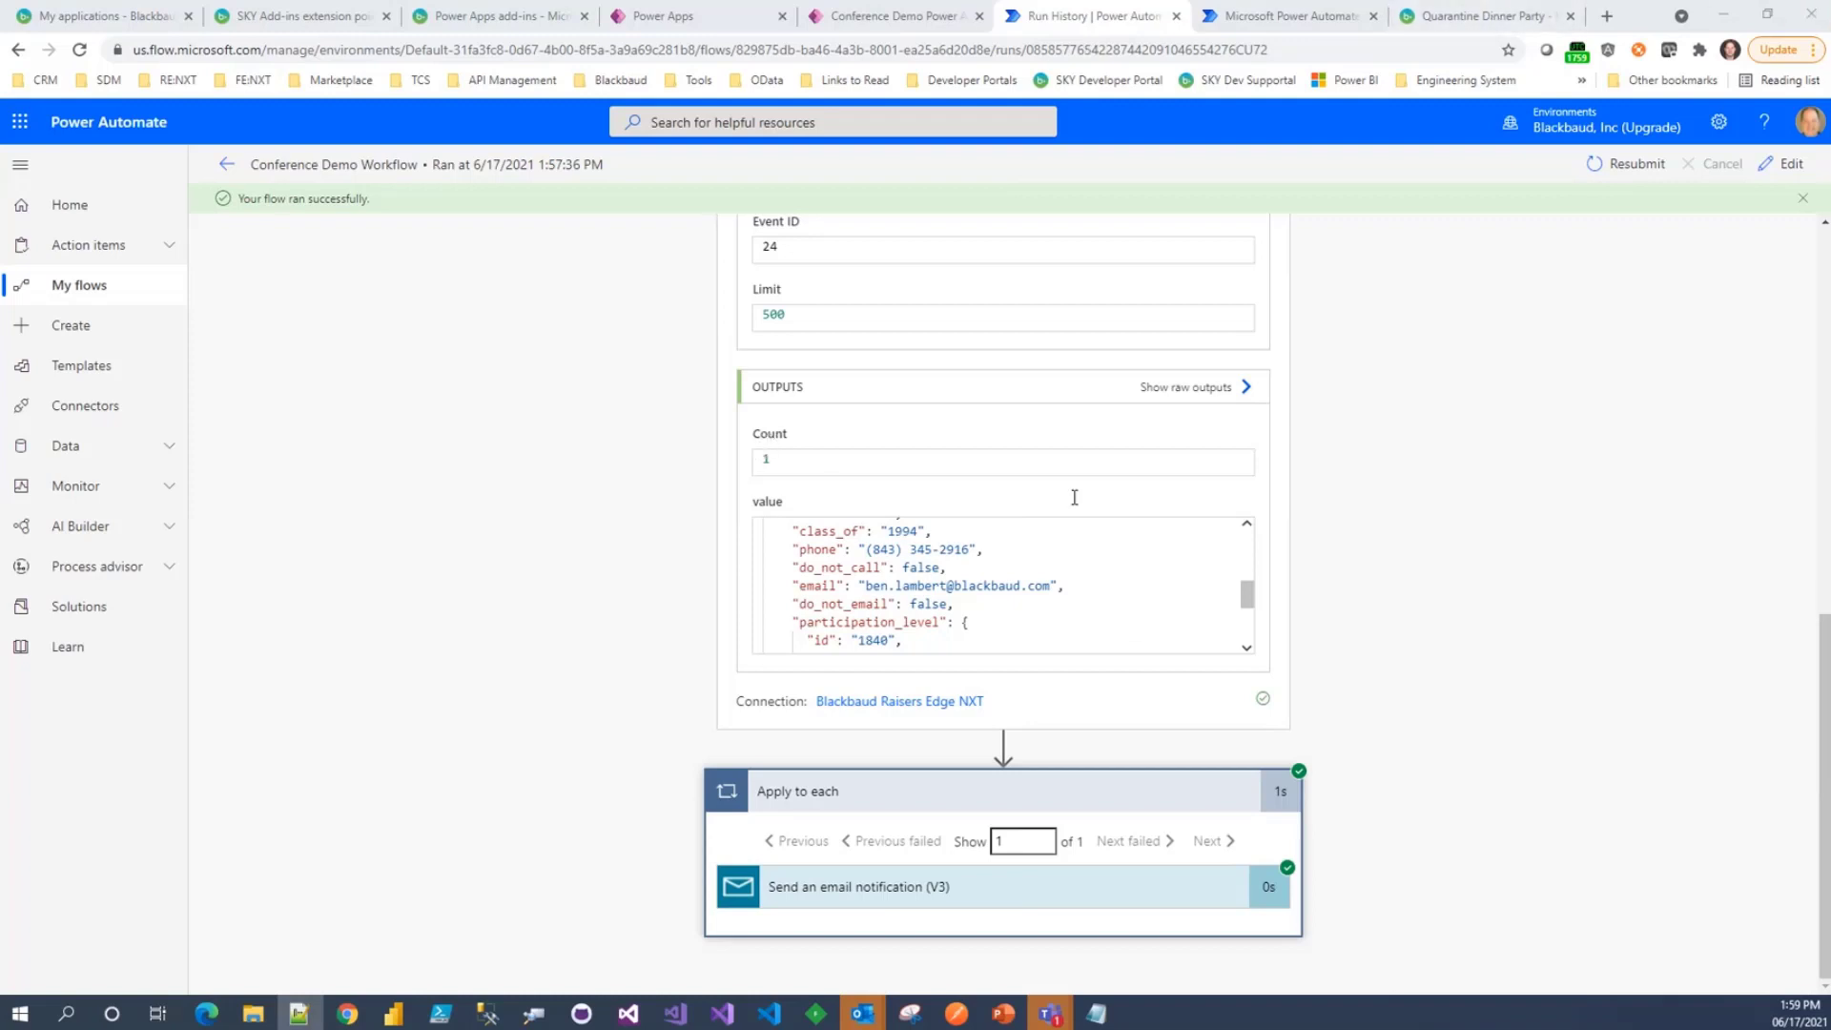
- Edit the Conference Demo Tile Add-in in the developer portal and append "&title=Send participant email" to its add-in URL
{"action": "left_click", "coordinate": [125, 20]}
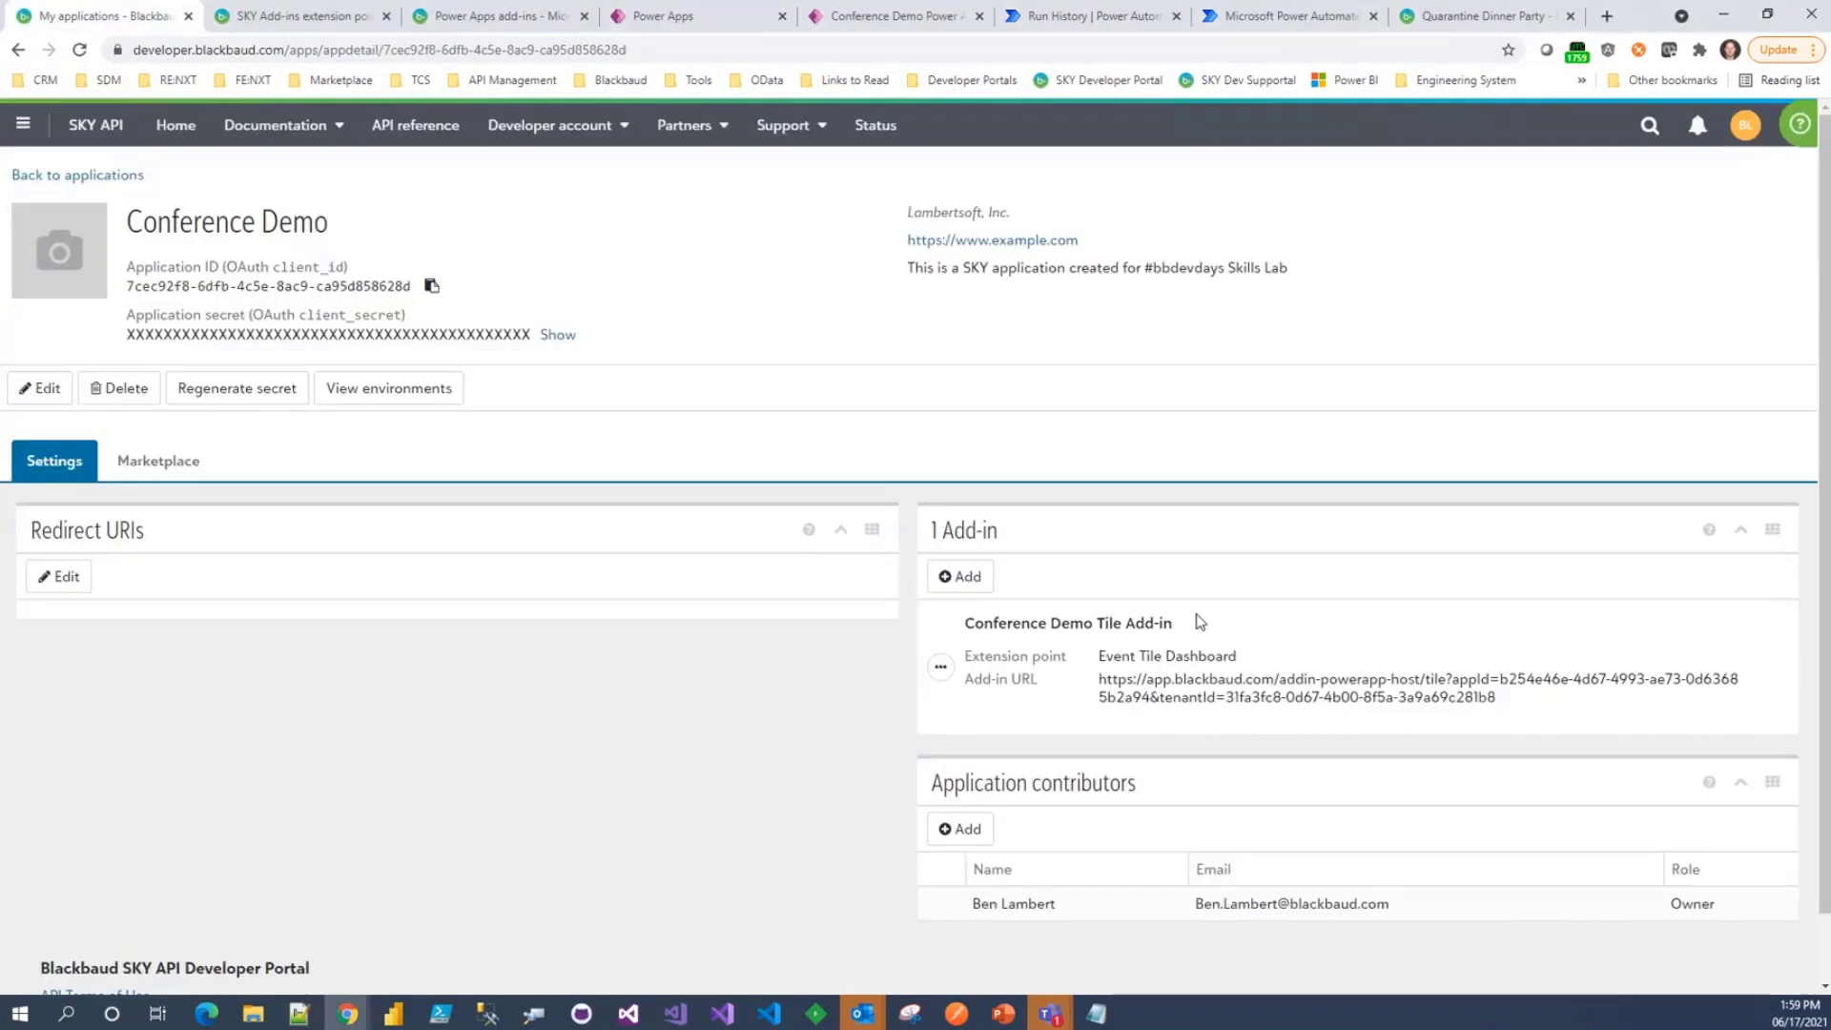
{"action": "left_click", "coordinate": [1456, 21]}
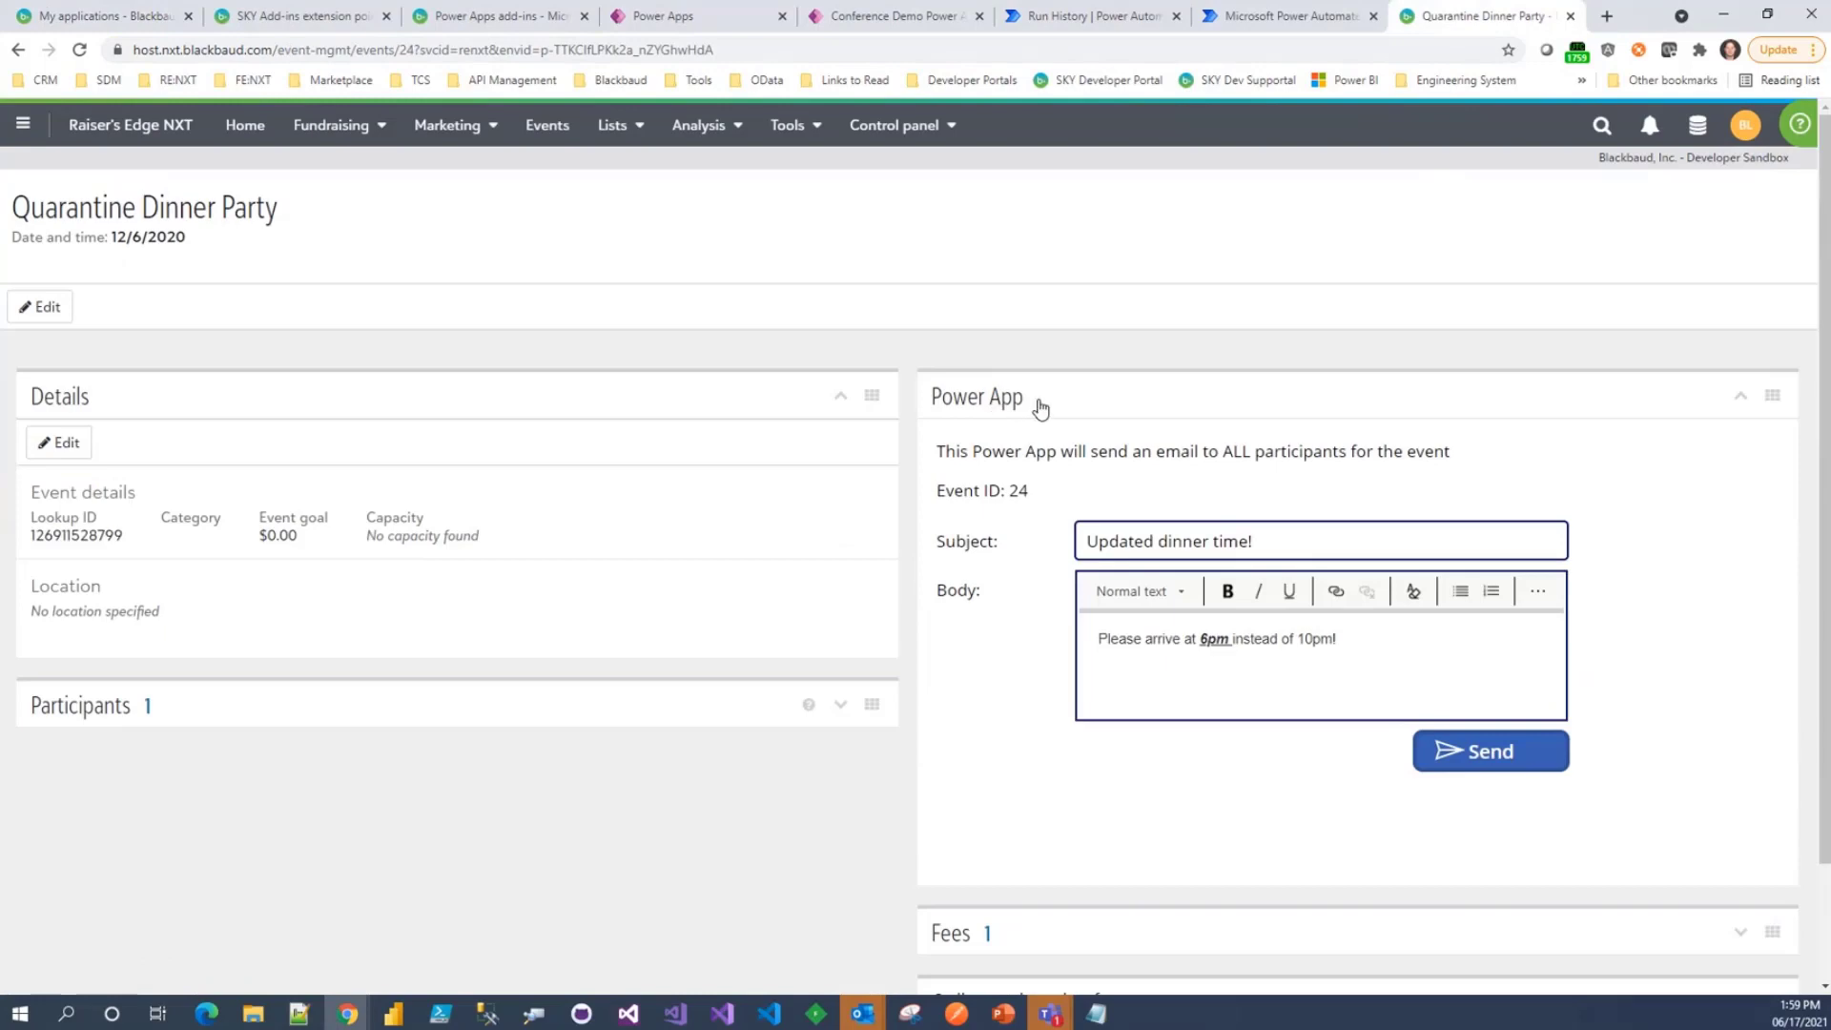
{"action": "left_click", "coordinate": [105, 23]}
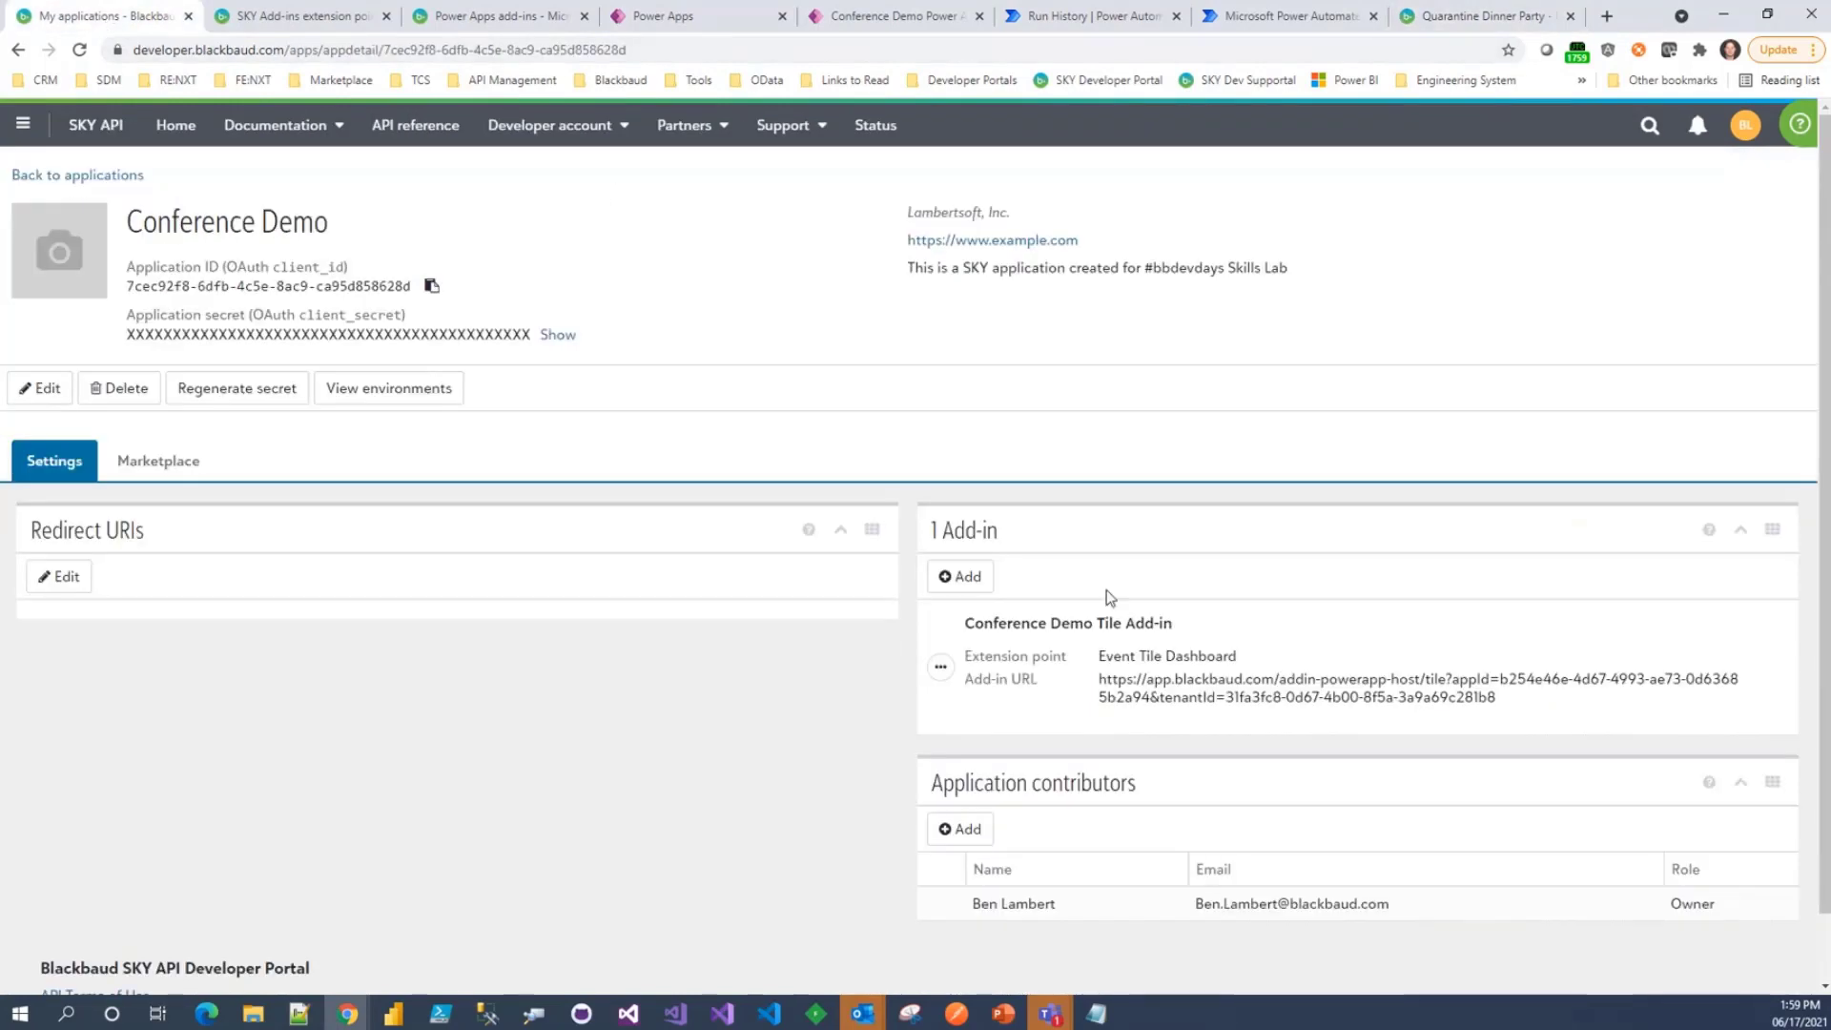
{"action": "left_click", "coordinate": [940, 665]}
{"action": "left_click", "coordinate": [951, 707]}
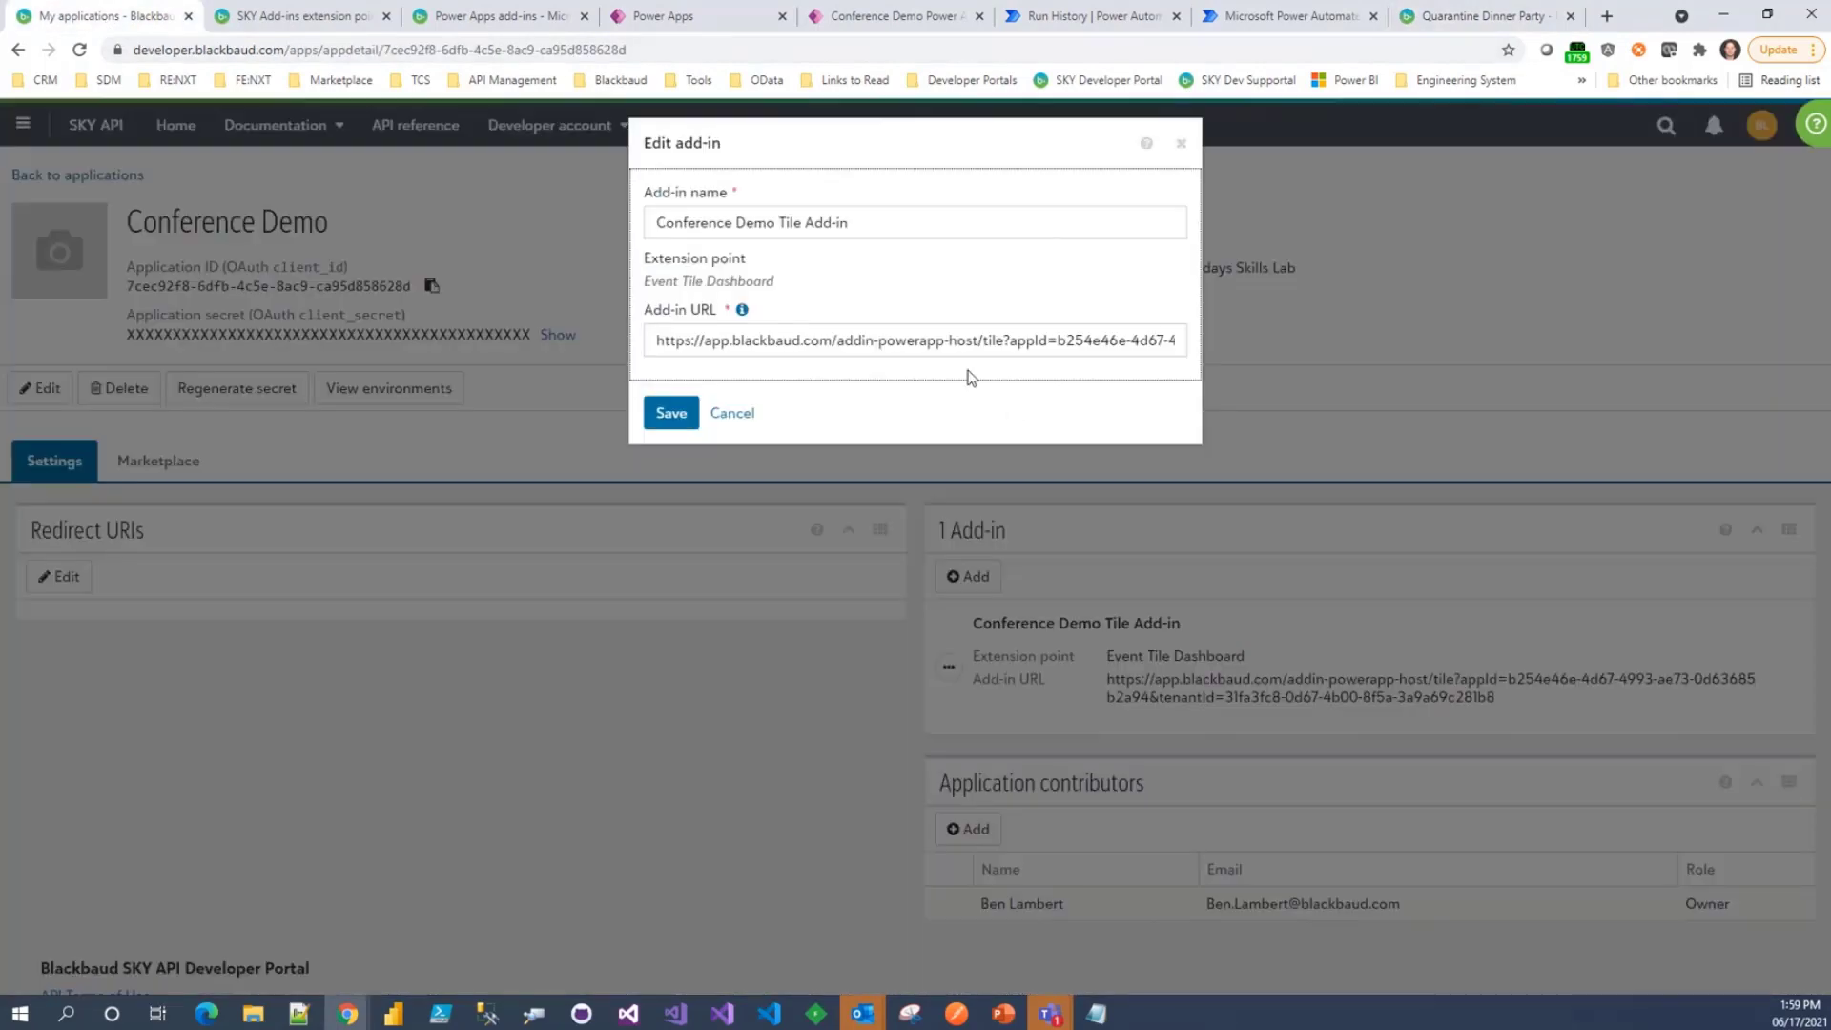
{"action": "left_click", "coordinate": [952, 343]}
{"action": "key", "text": "End"}
{"action": "type", "text": "&"}
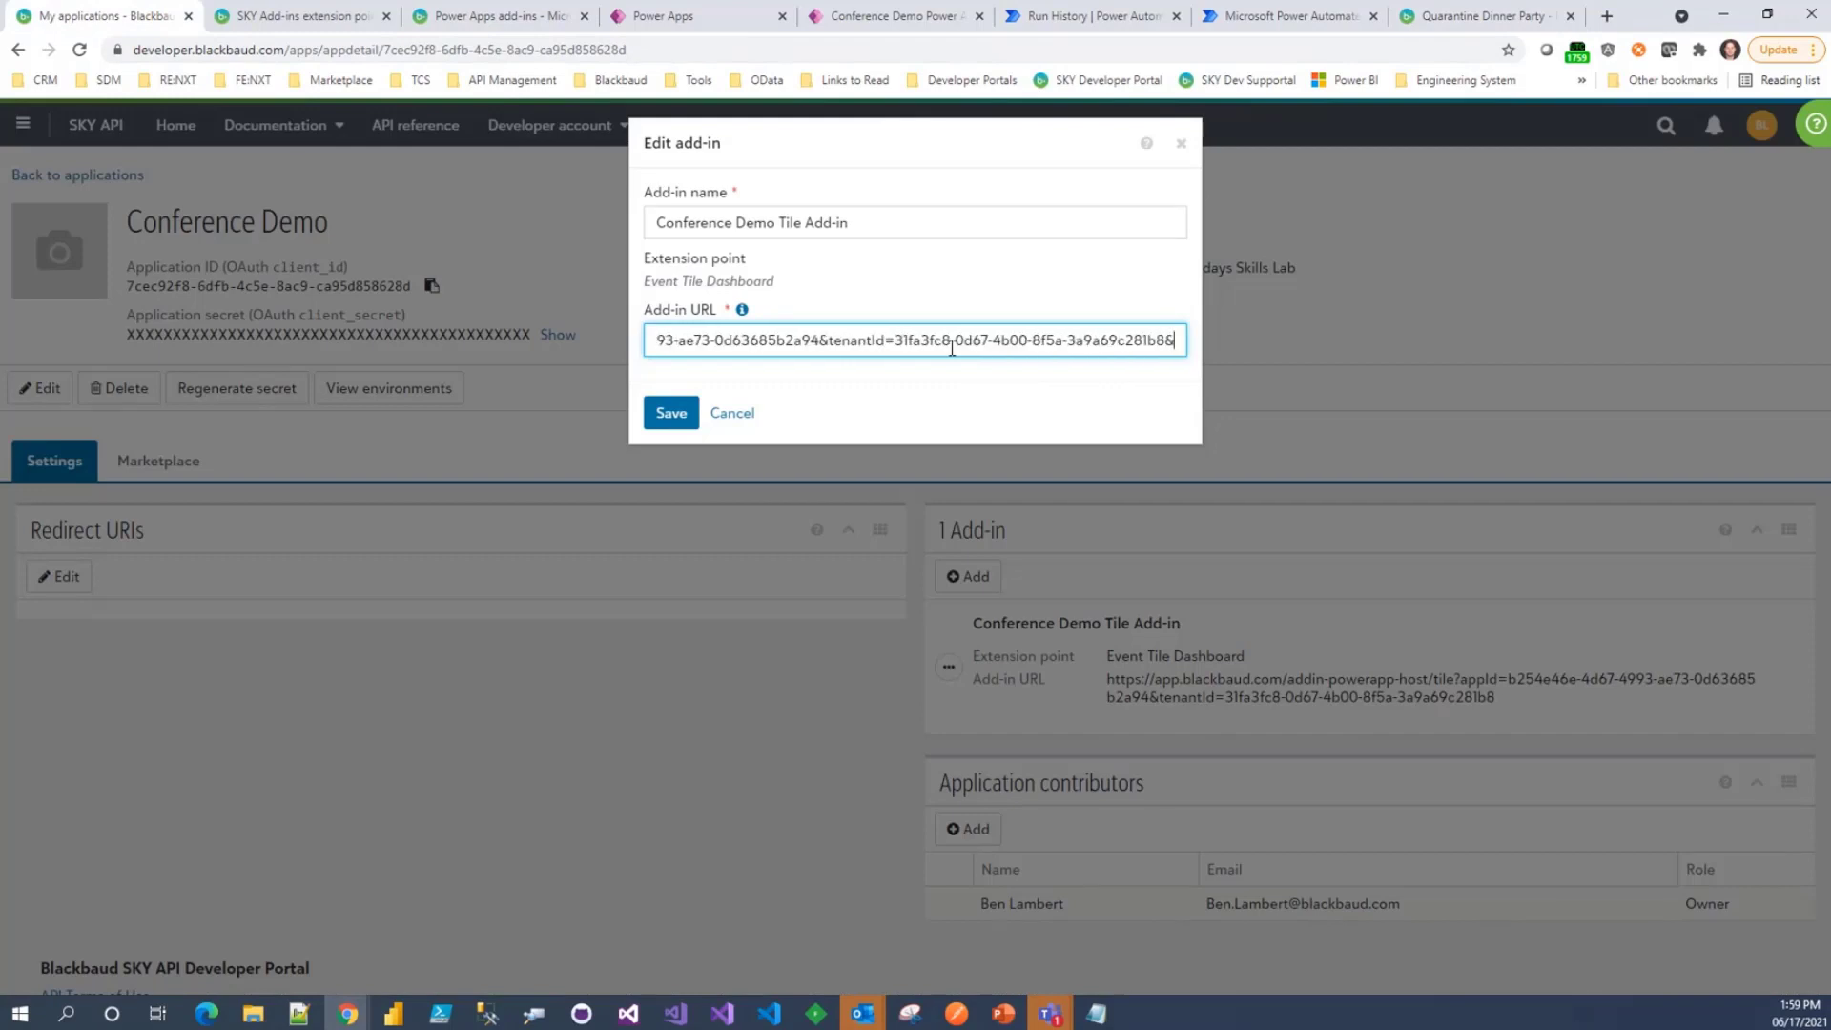
{"action": "type", "text": "title="}
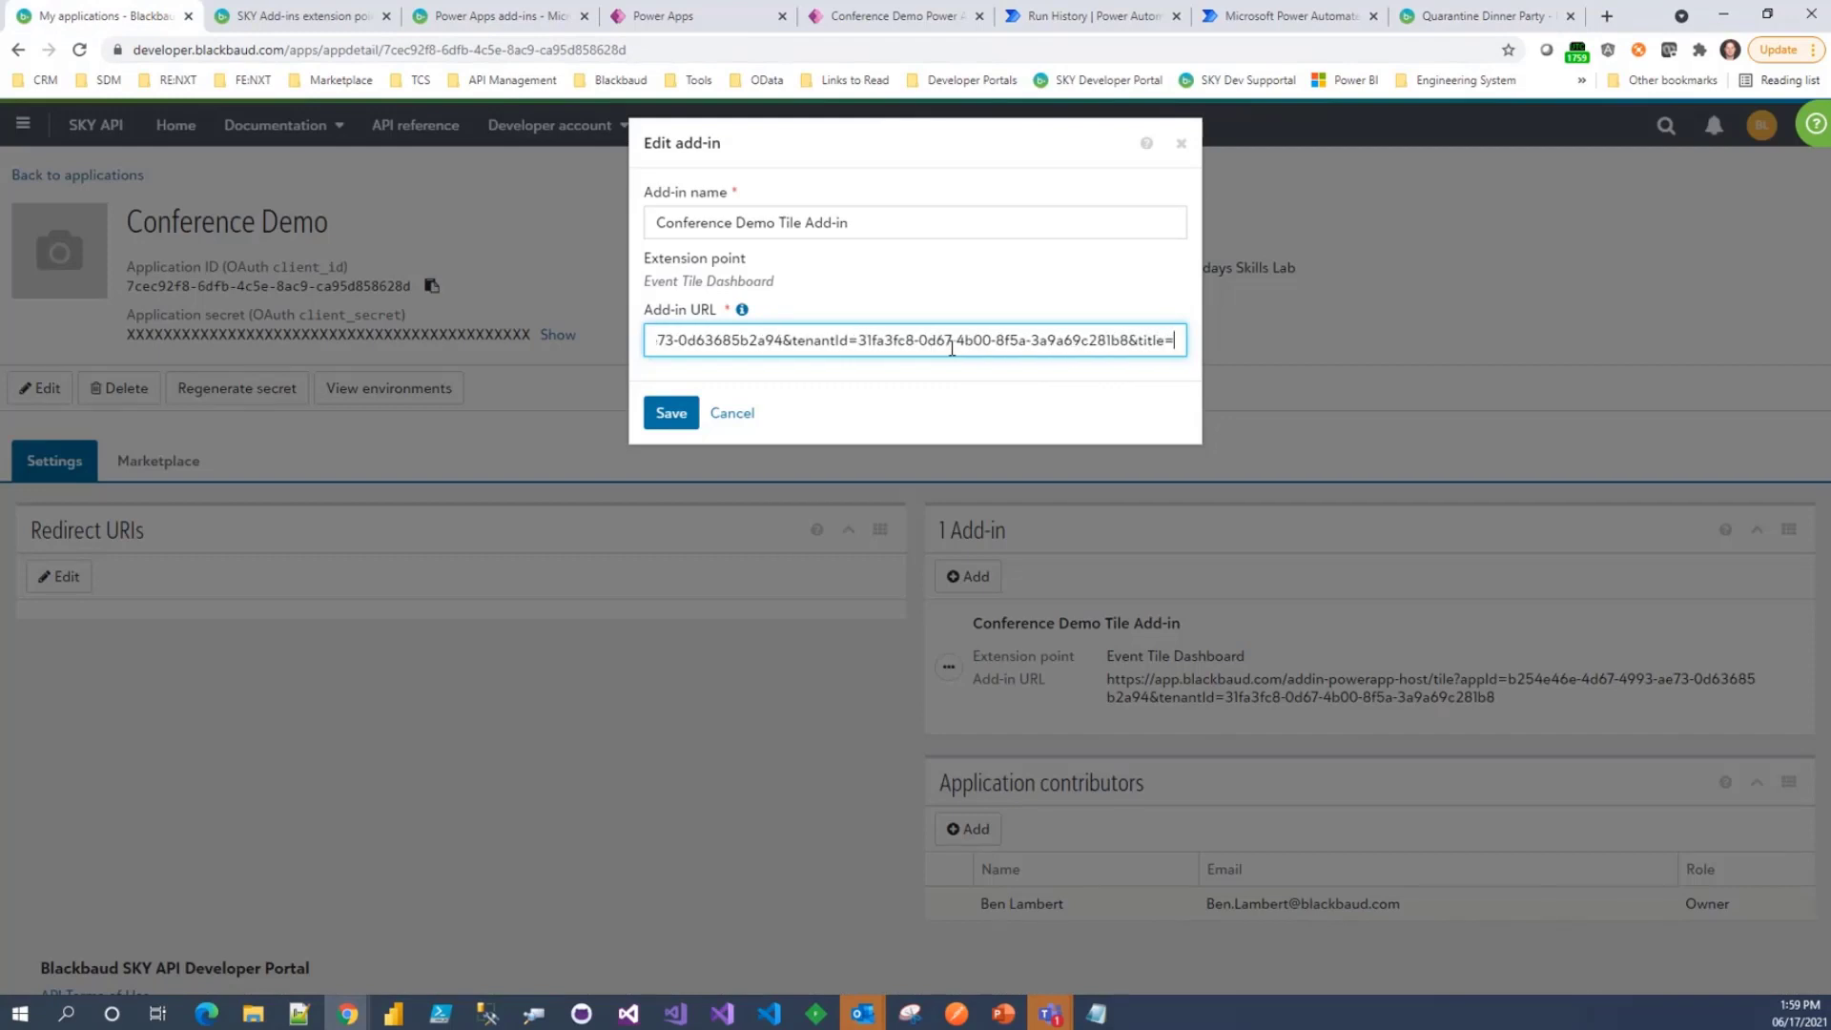
{"action": "type", "text": "Send participant"}
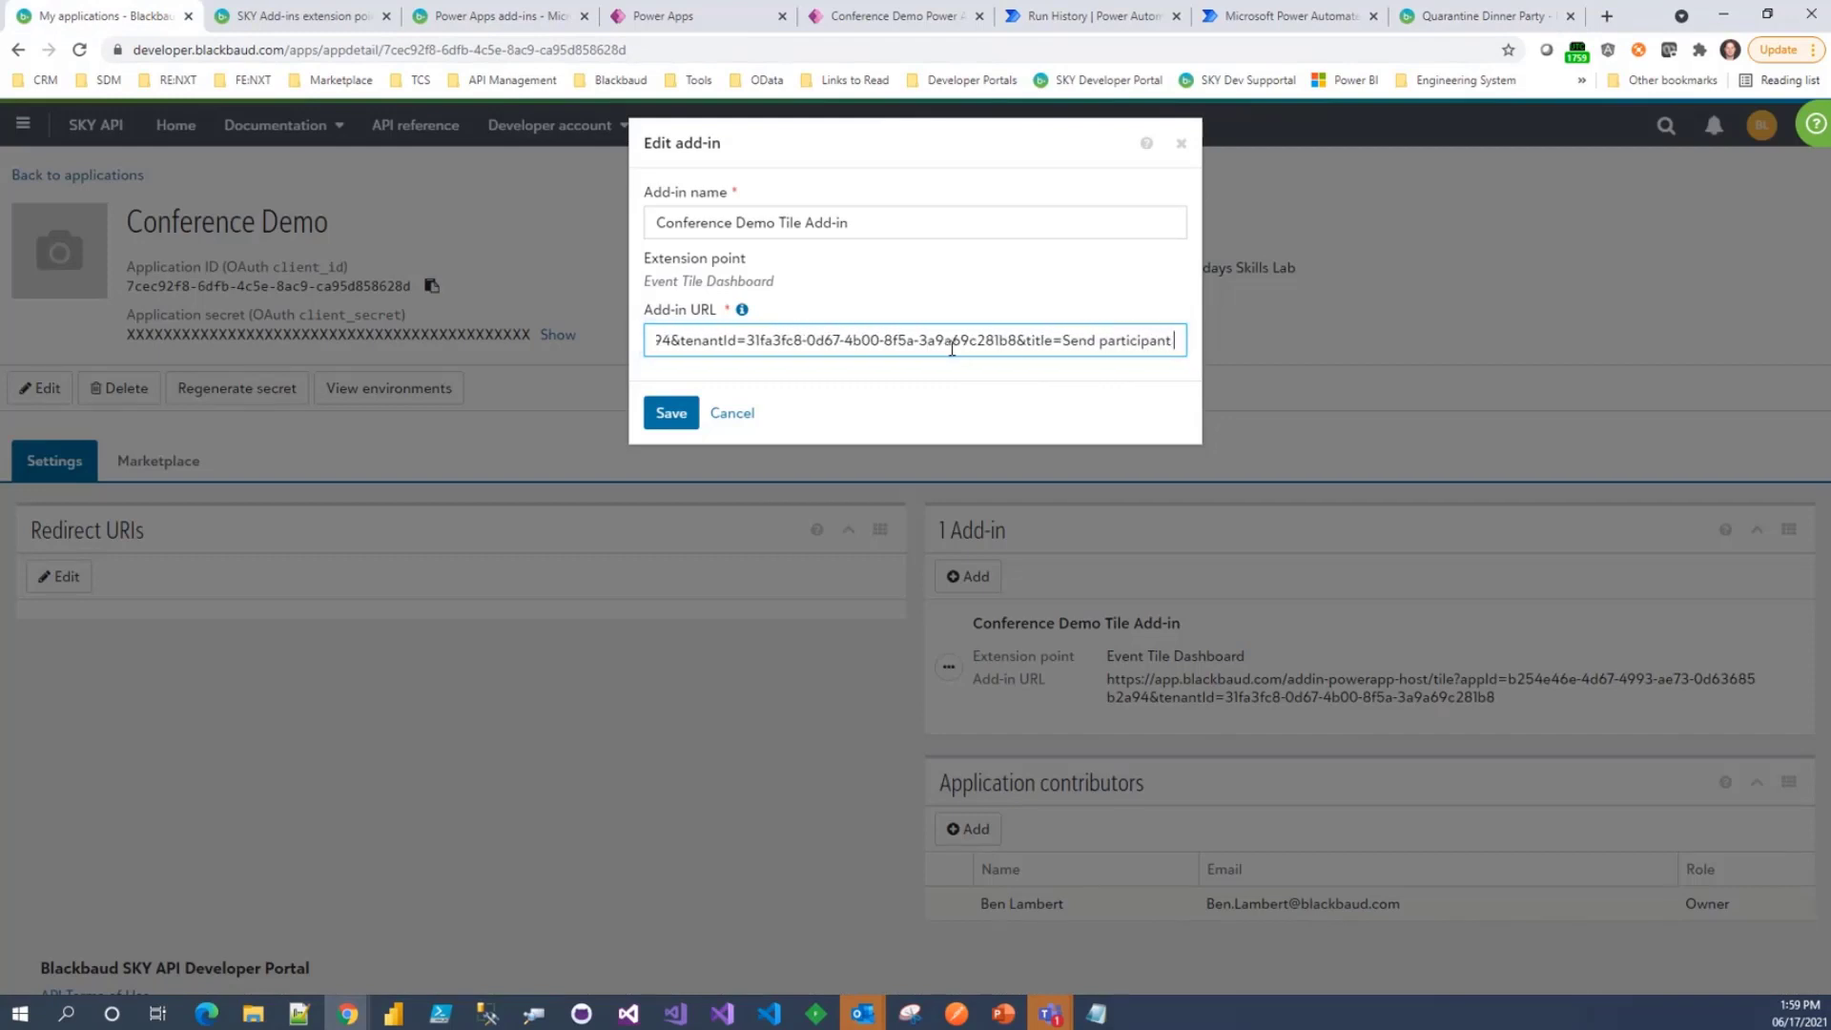
{"action": "type", "text": " email"}
- Replace both spaces in the URL's title value with %20 and save the add-in
{"action": "key", "text": "ctrl+Left"}
{"action": "key", "text": "ctrl+Left"}
{"action": "key", "text": "ctrl+Left"}
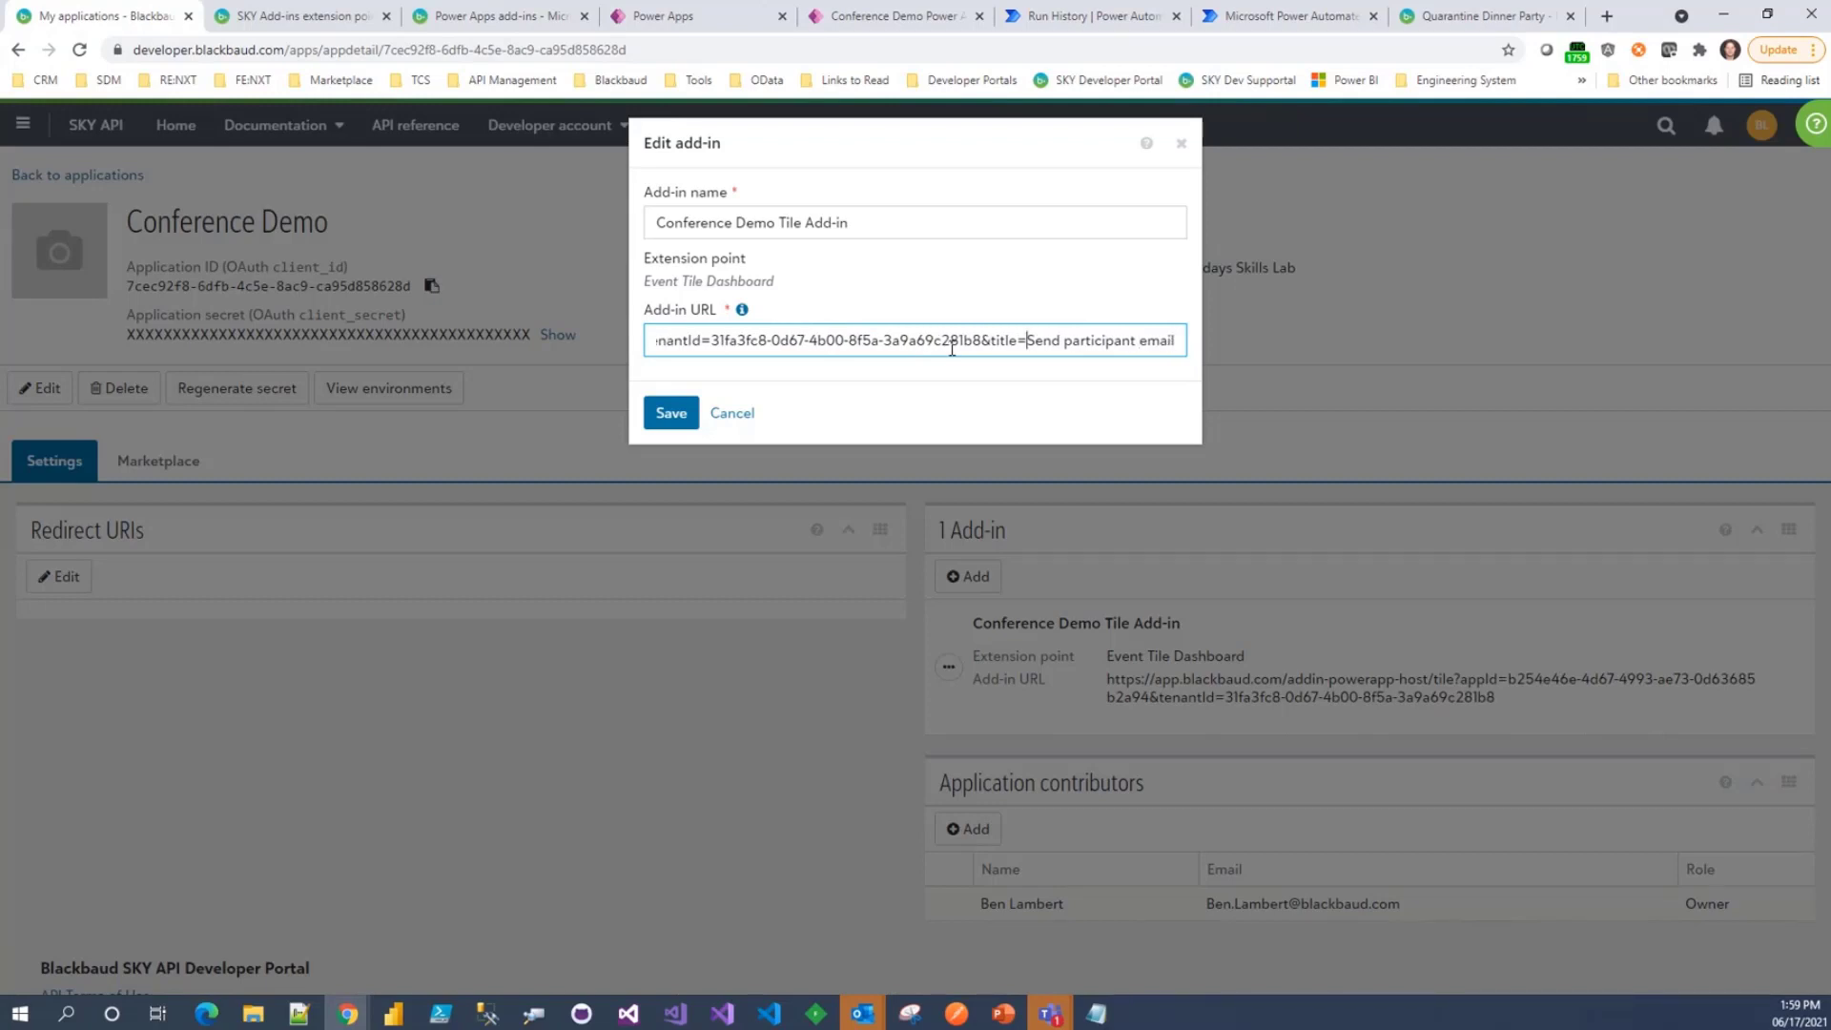
{"action": "key", "text": "shift+End"}
{"action": "key", "text": "Left"}
{"action": "key", "text": "ctrl+Right"}
{"action": "key", "text": "Left"}
{"action": "type", "text": "%20"}
{"action": "key", "text": "BackSpace"}
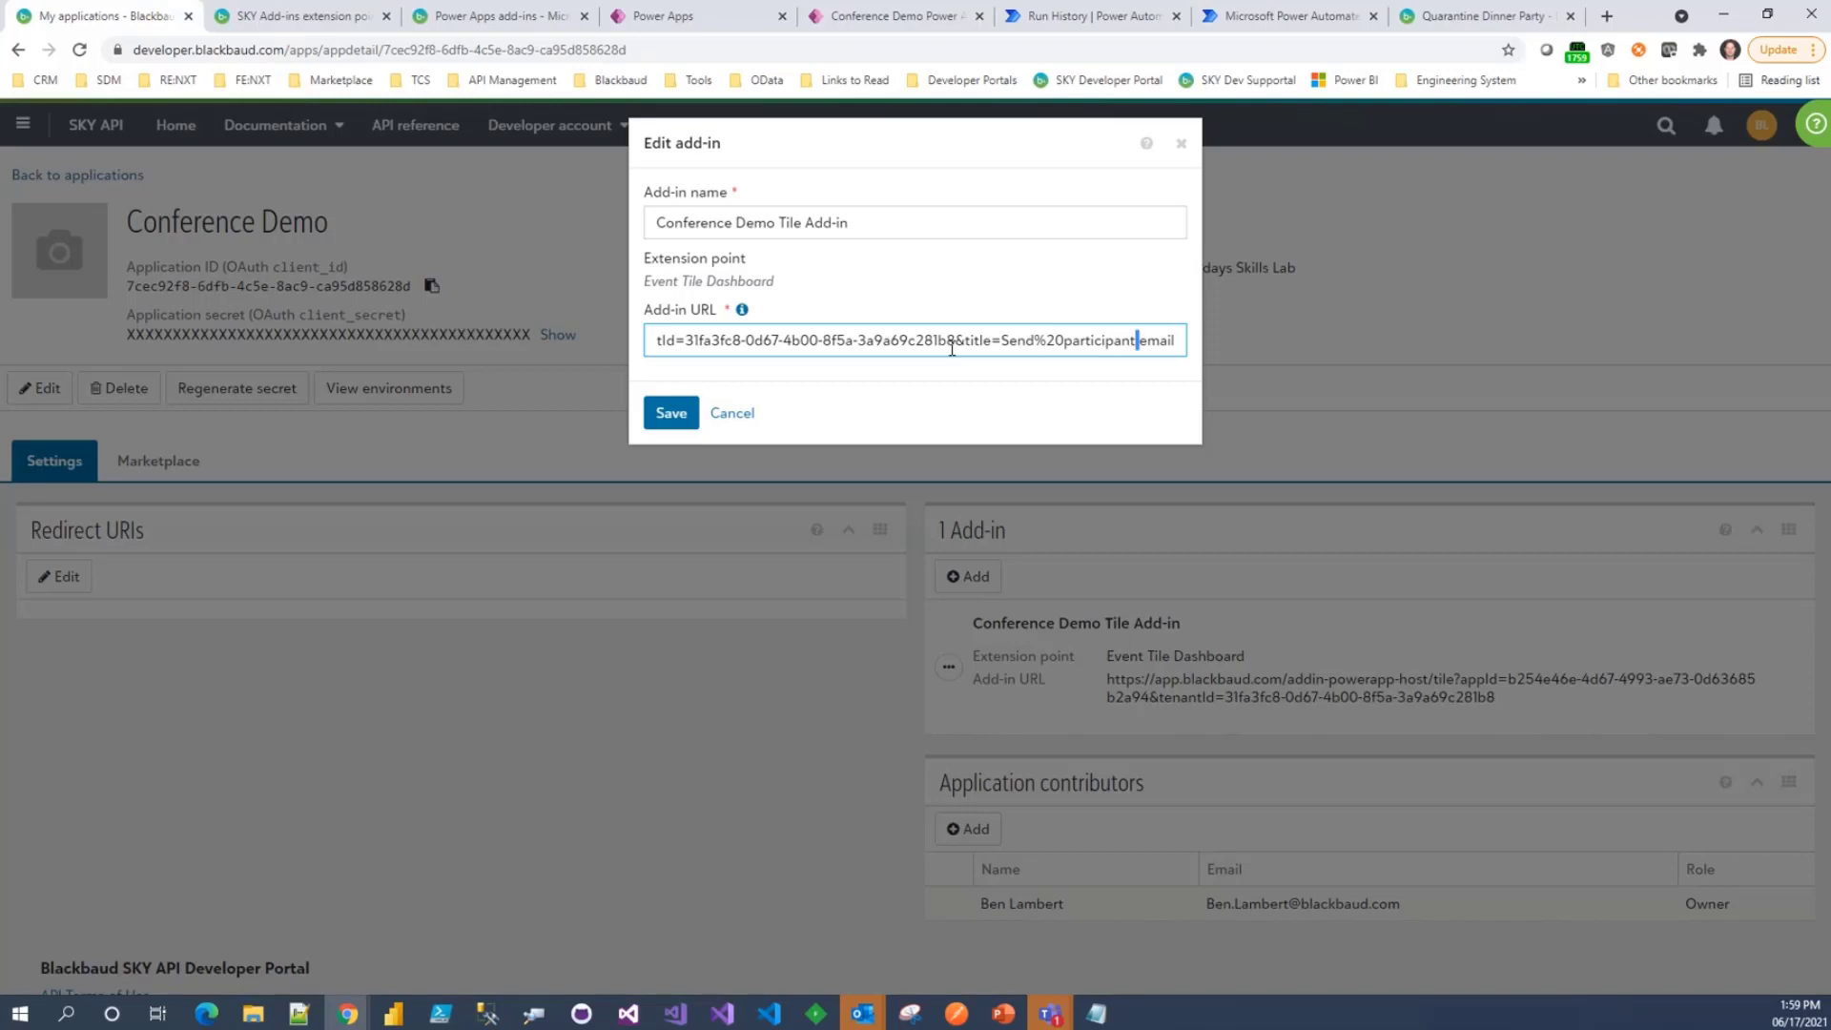
{"action": "type", "text": "%20"}
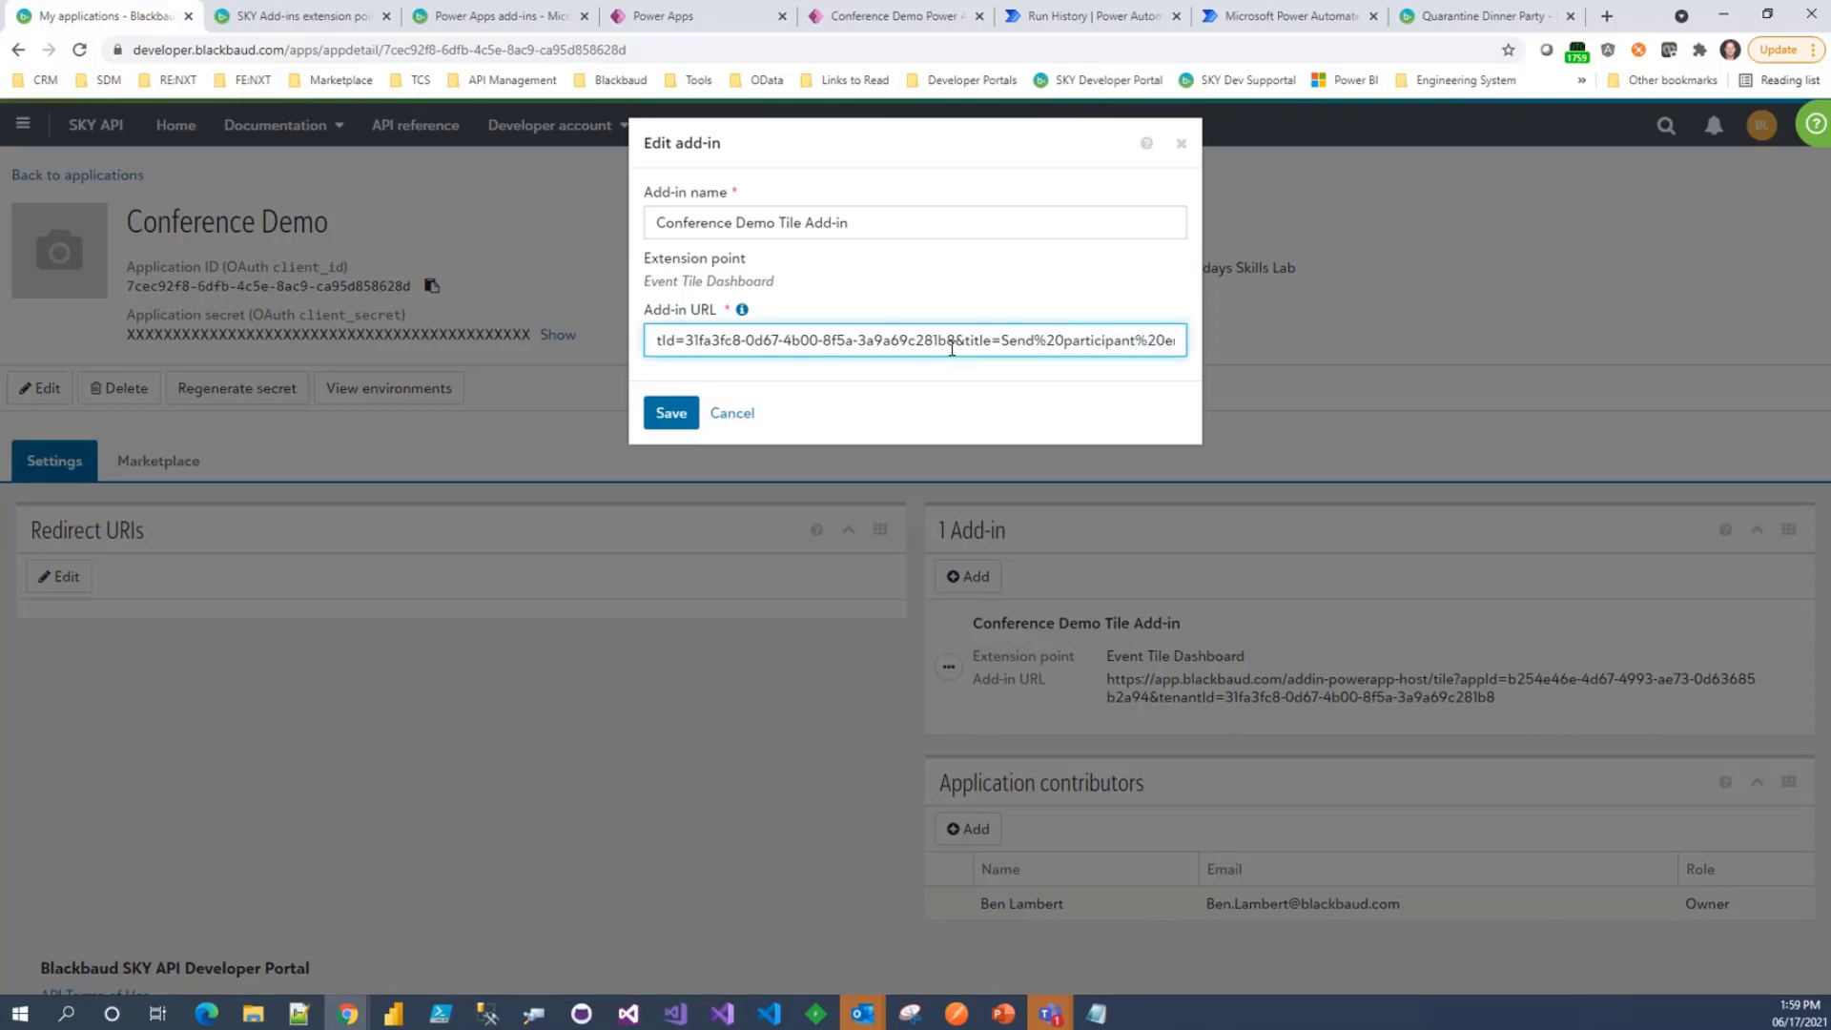
{"action": "left_click", "coordinate": [688, 419]}
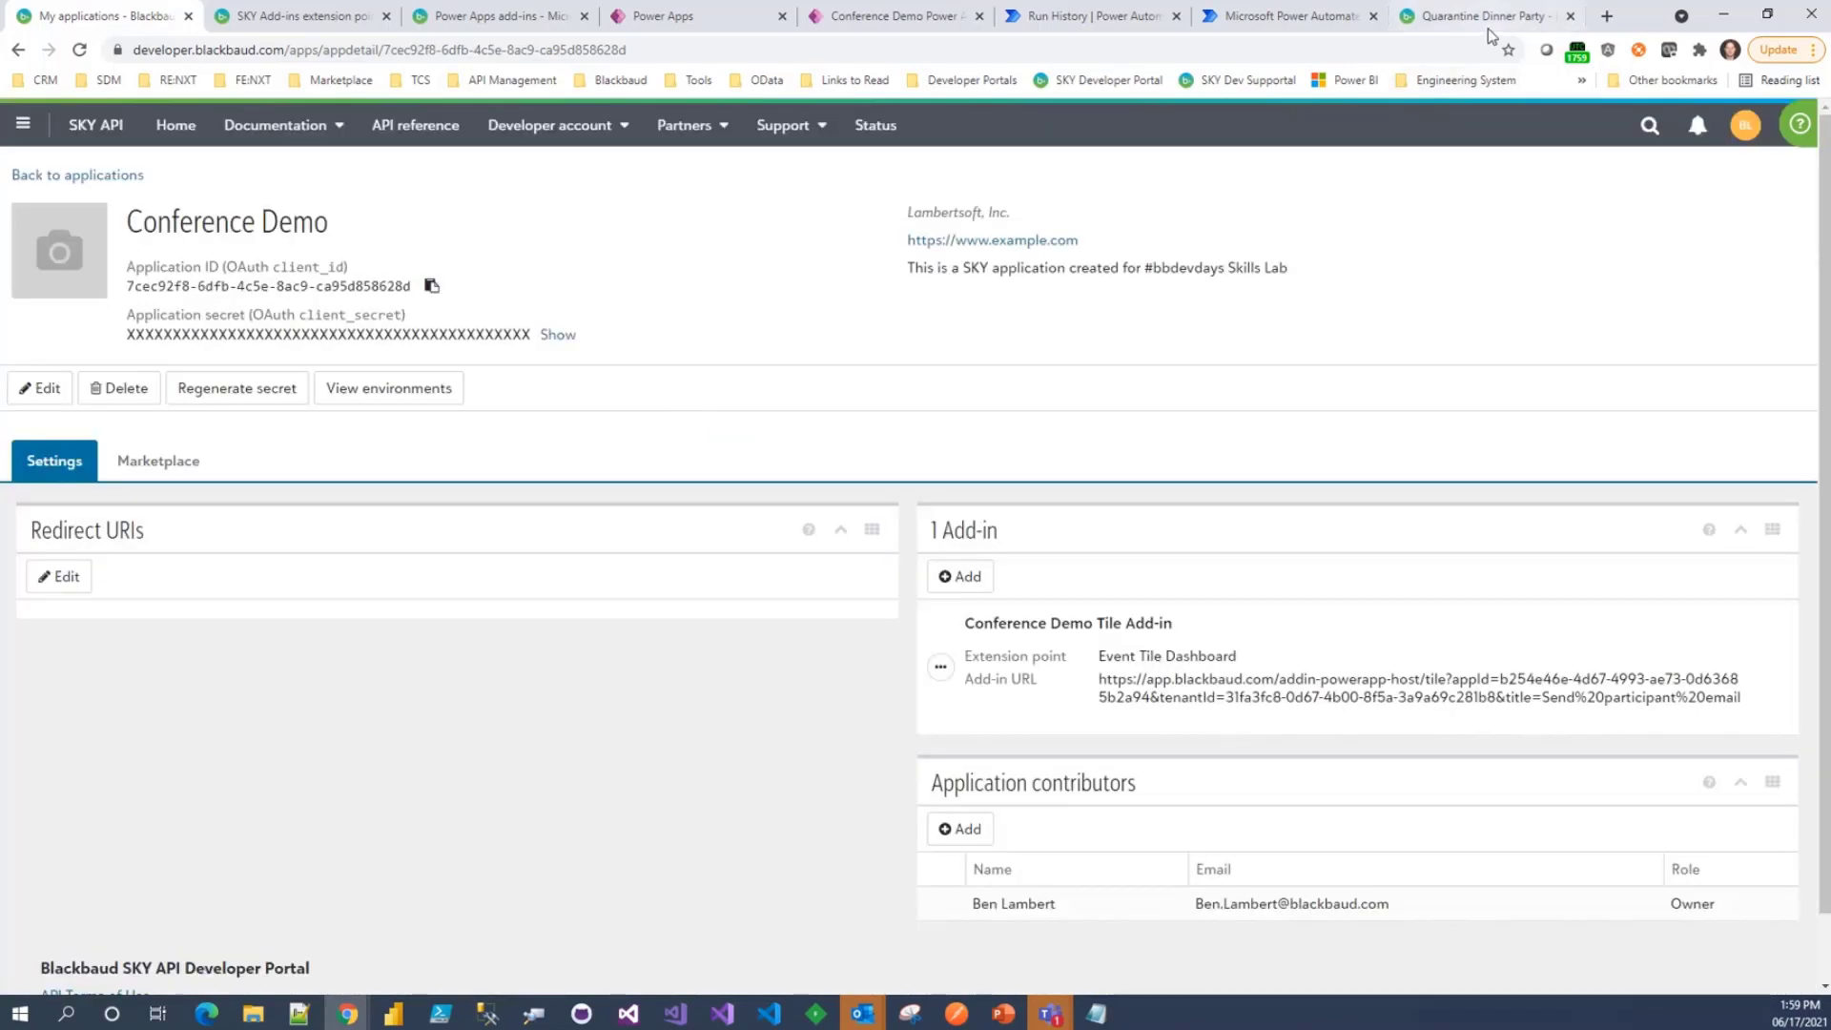
- Reload the Quarantine Dinner Party event page and check the tile's caption against the add-in URL's tile path and title parameter
{"action": "left_click", "coordinate": [1485, 20]}
{"action": "key", "text": "F5"}
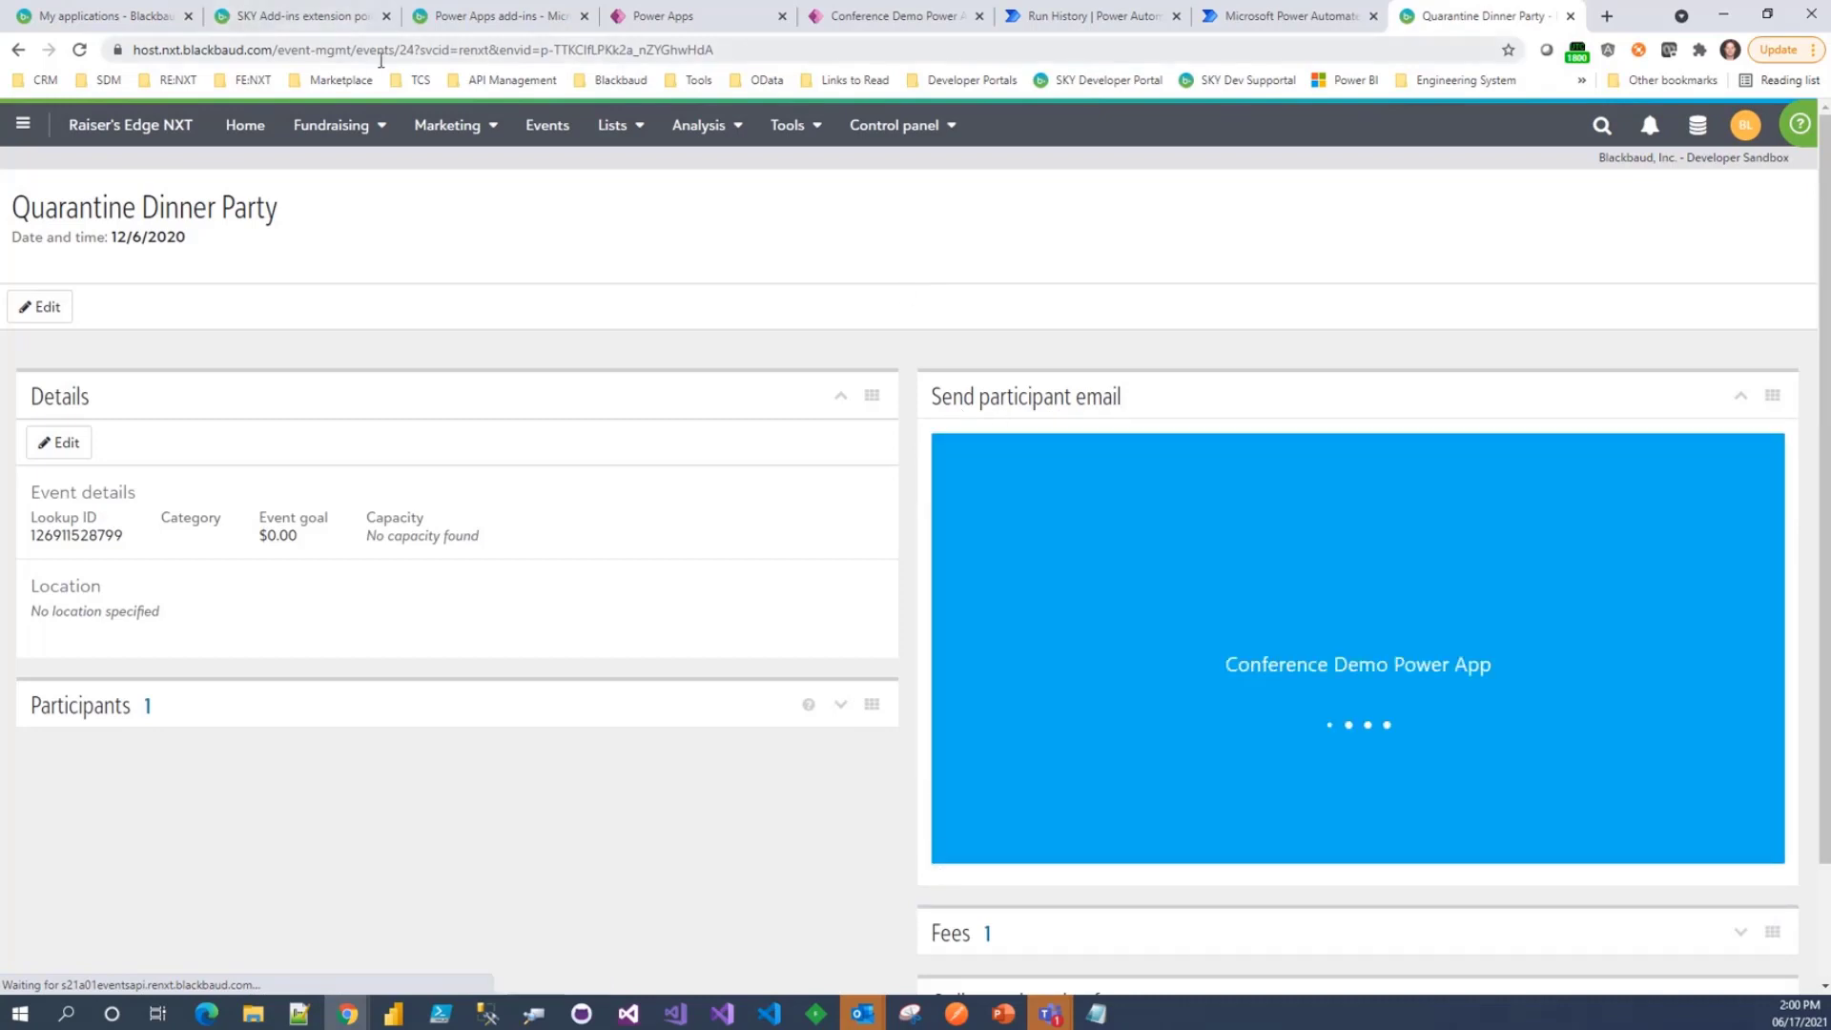
{"action": "left_click", "coordinate": [100, 16]}
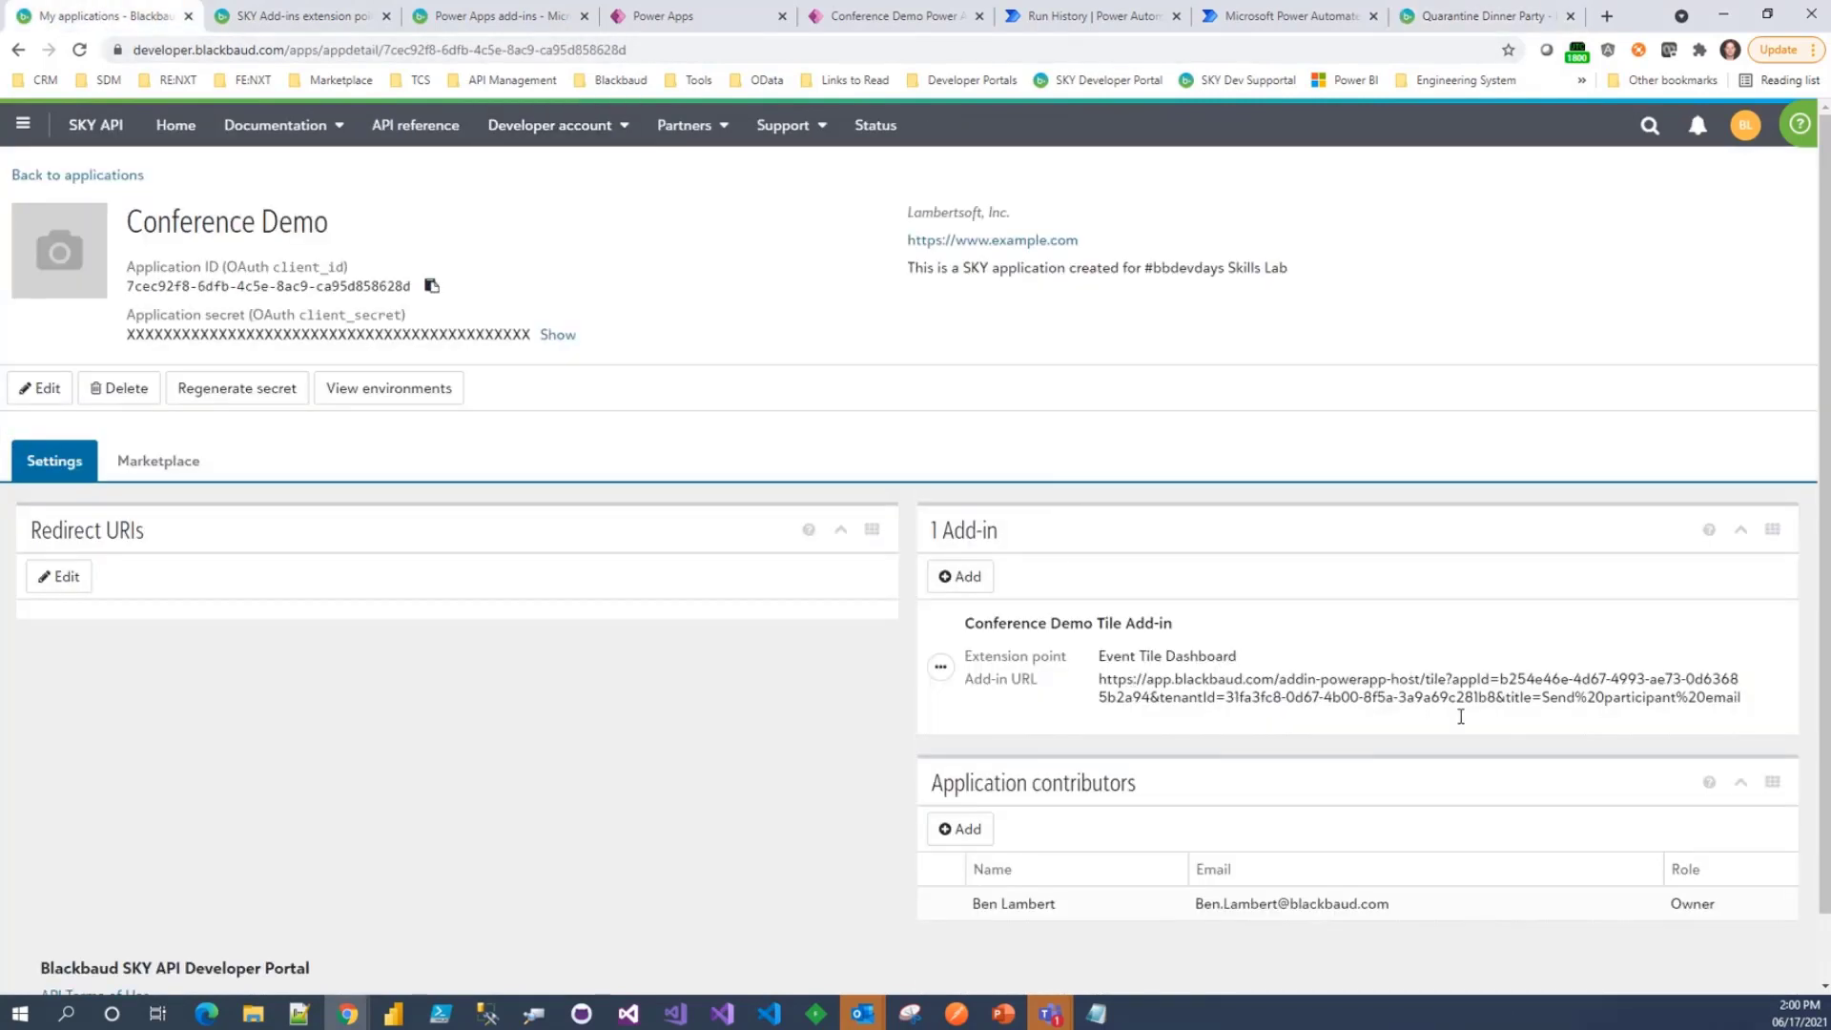
{"action": "double_click", "coordinate": [1436, 679]}
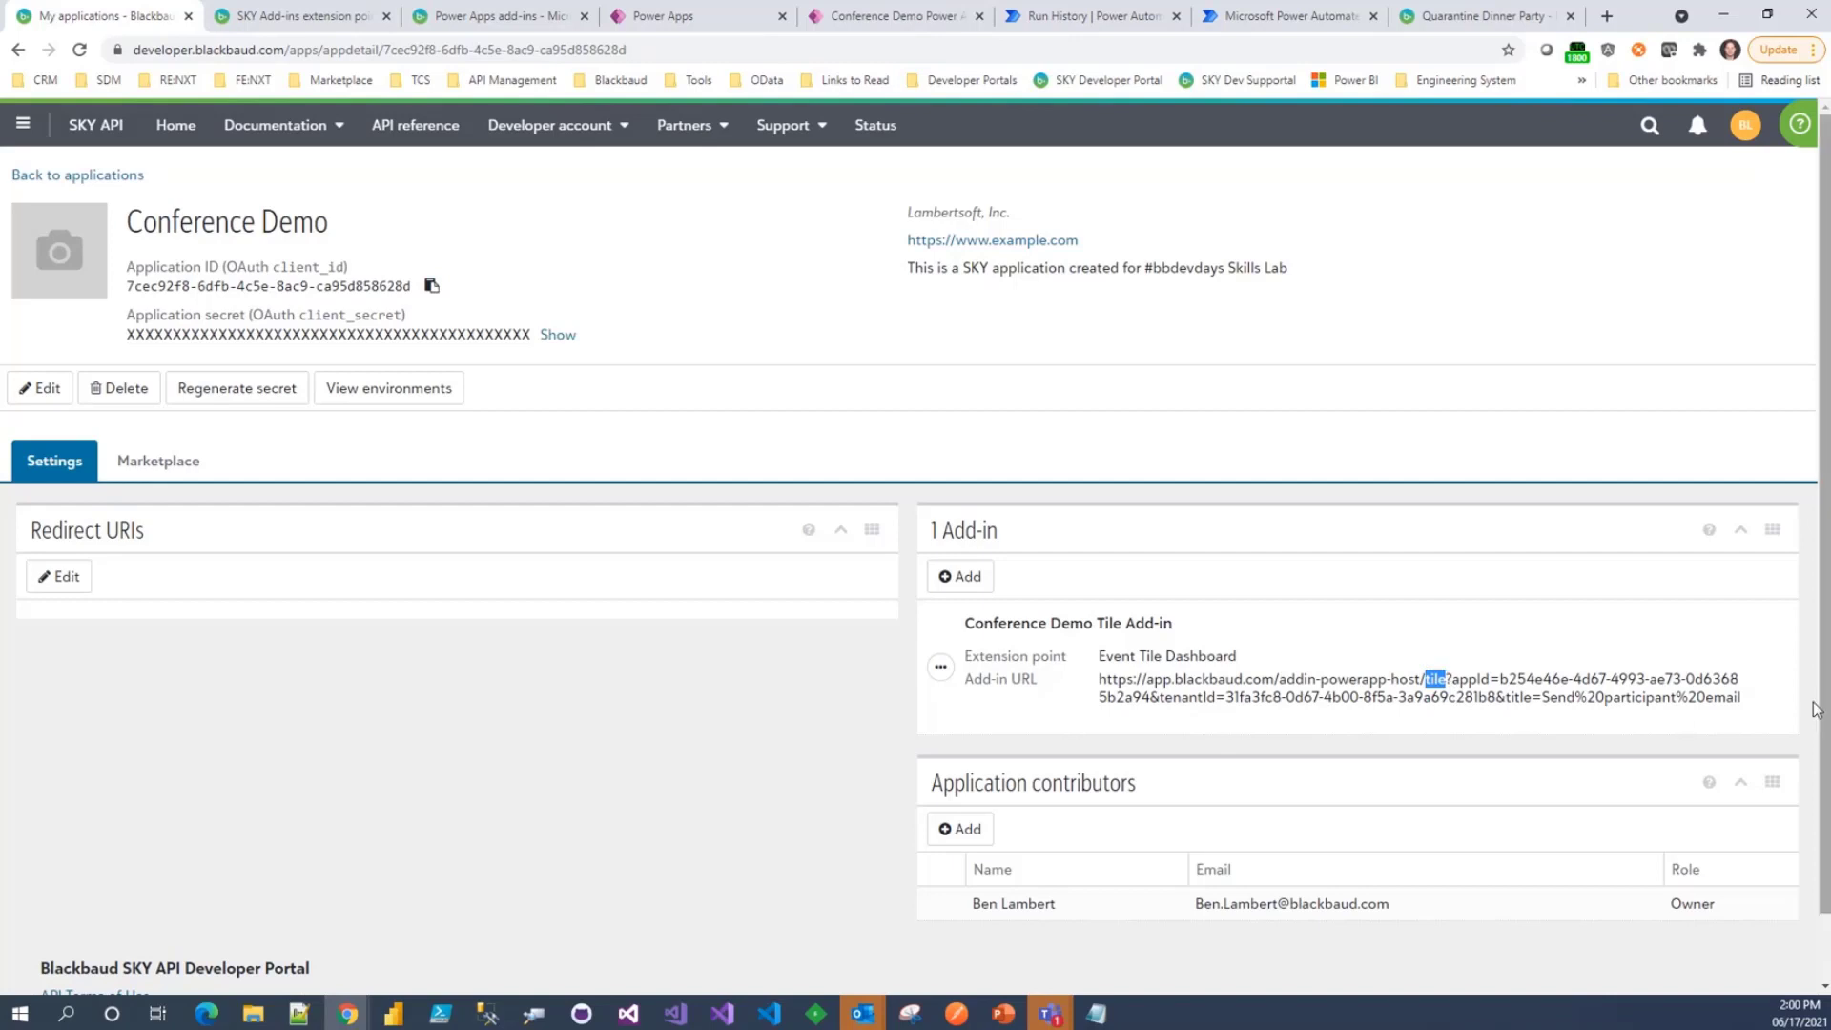
{"action": "left_click", "coordinate": [1767, 707]}
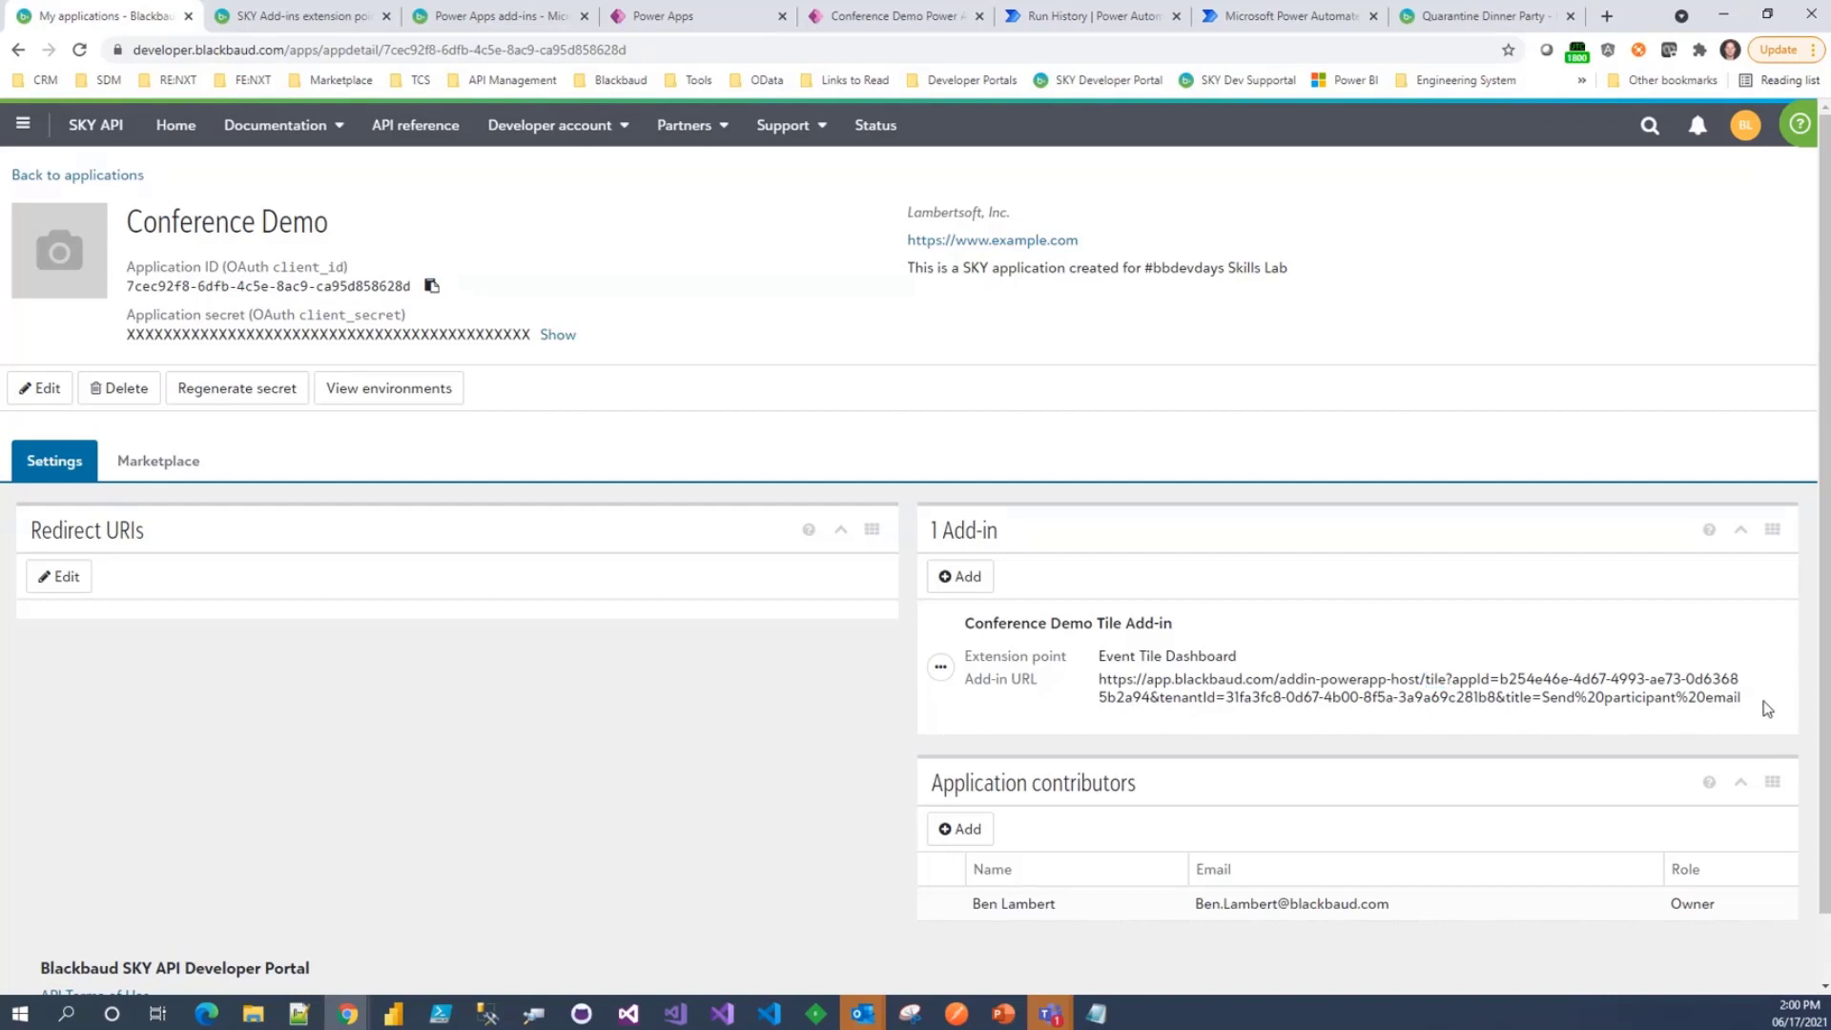
{"action": "left_click", "coordinate": [1511, 21]}
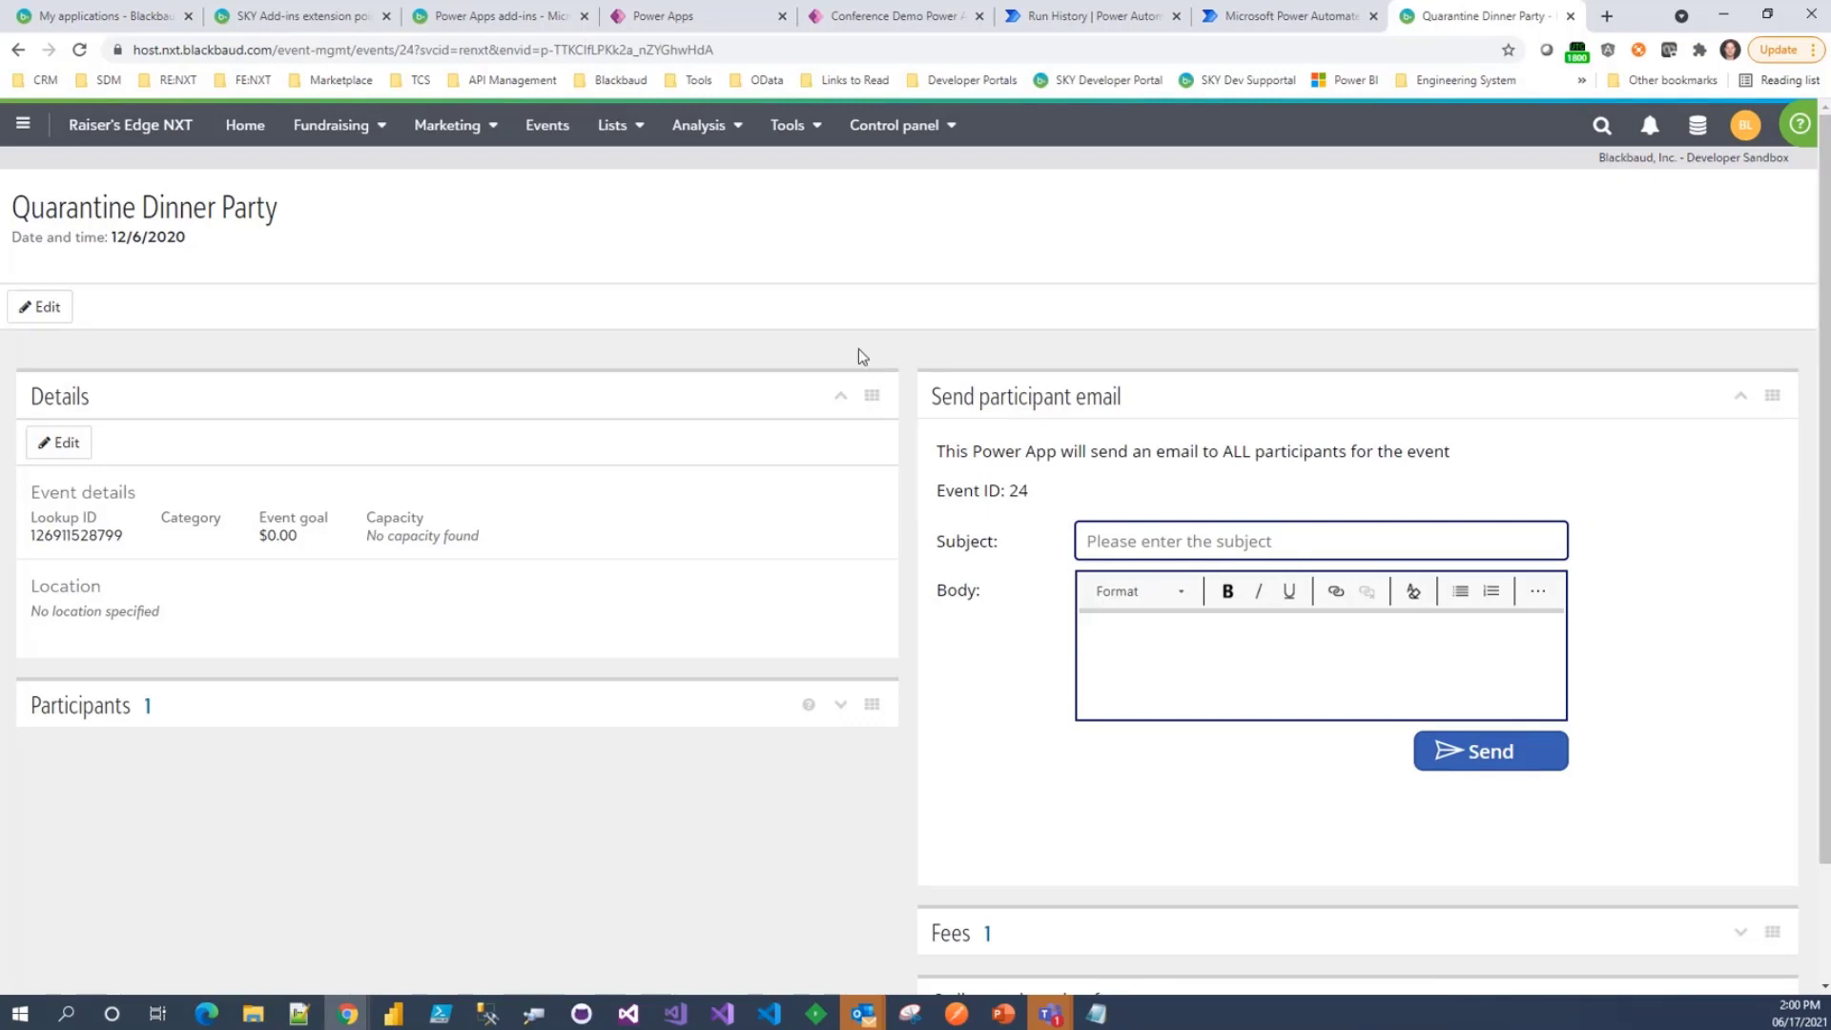
- Review the Power Apps add-ins documentation on modal, flyout, button and tile configuration options
{"action": "left_click", "coordinate": [534, 19]}
{"action": "scroll", "coordinate": [1018, 612], "scroll_direction": "up", "scroll_amount": 10}
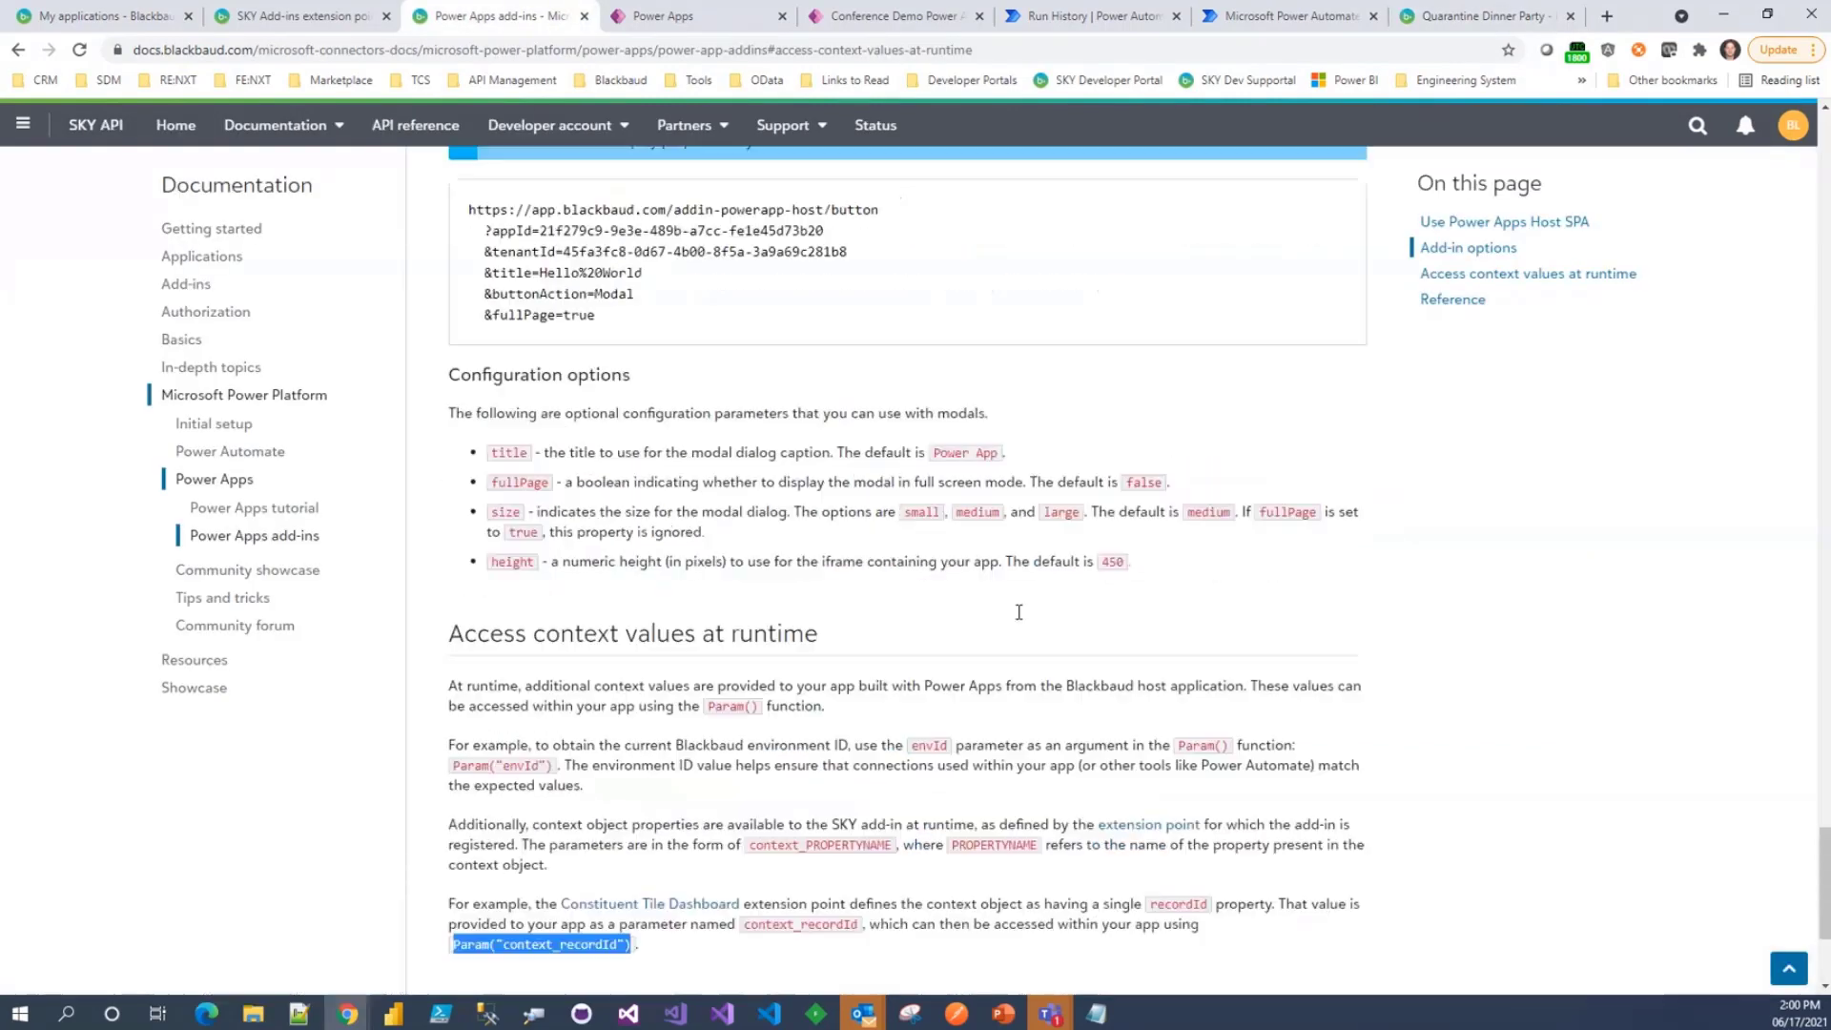
{"action": "scroll", "coordinate": [1018, 611], "scroll_direction": "up", "scroll_amount": 8}
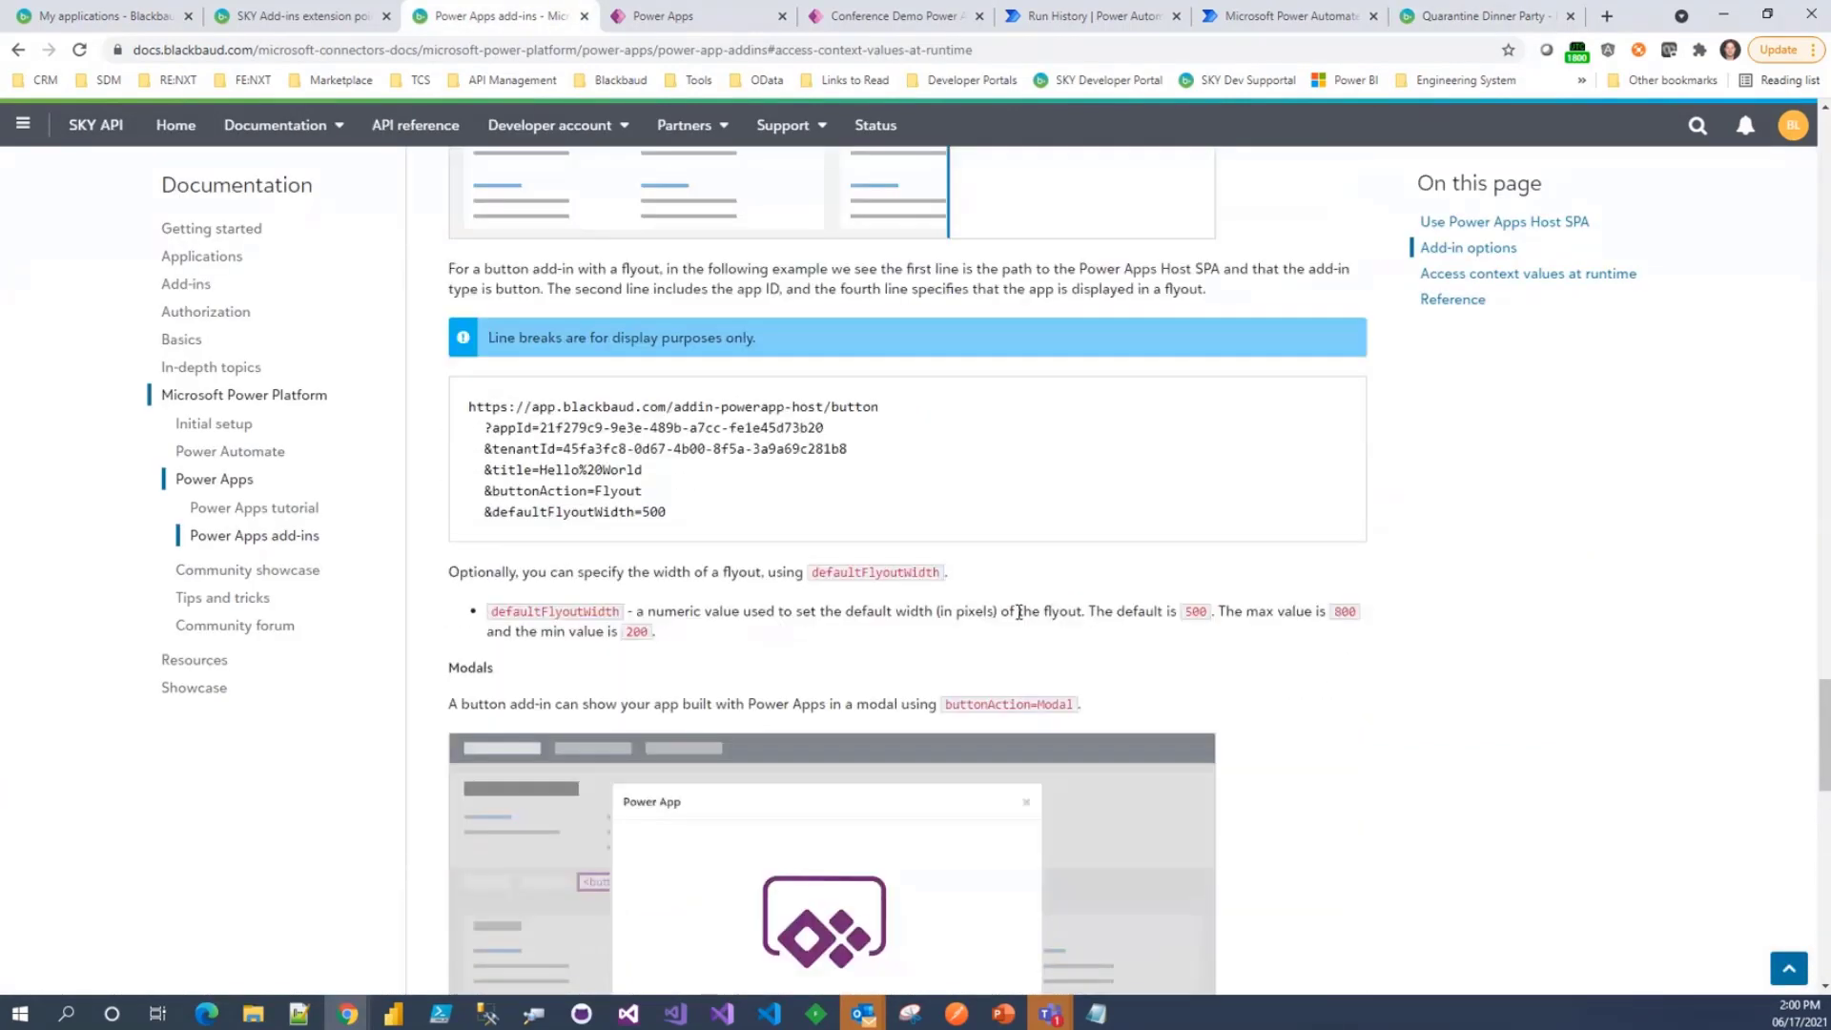
{"action": "scroll", "coordinate": [1026, 658], "scroll_direction": "up", "scroll_amount": 5}
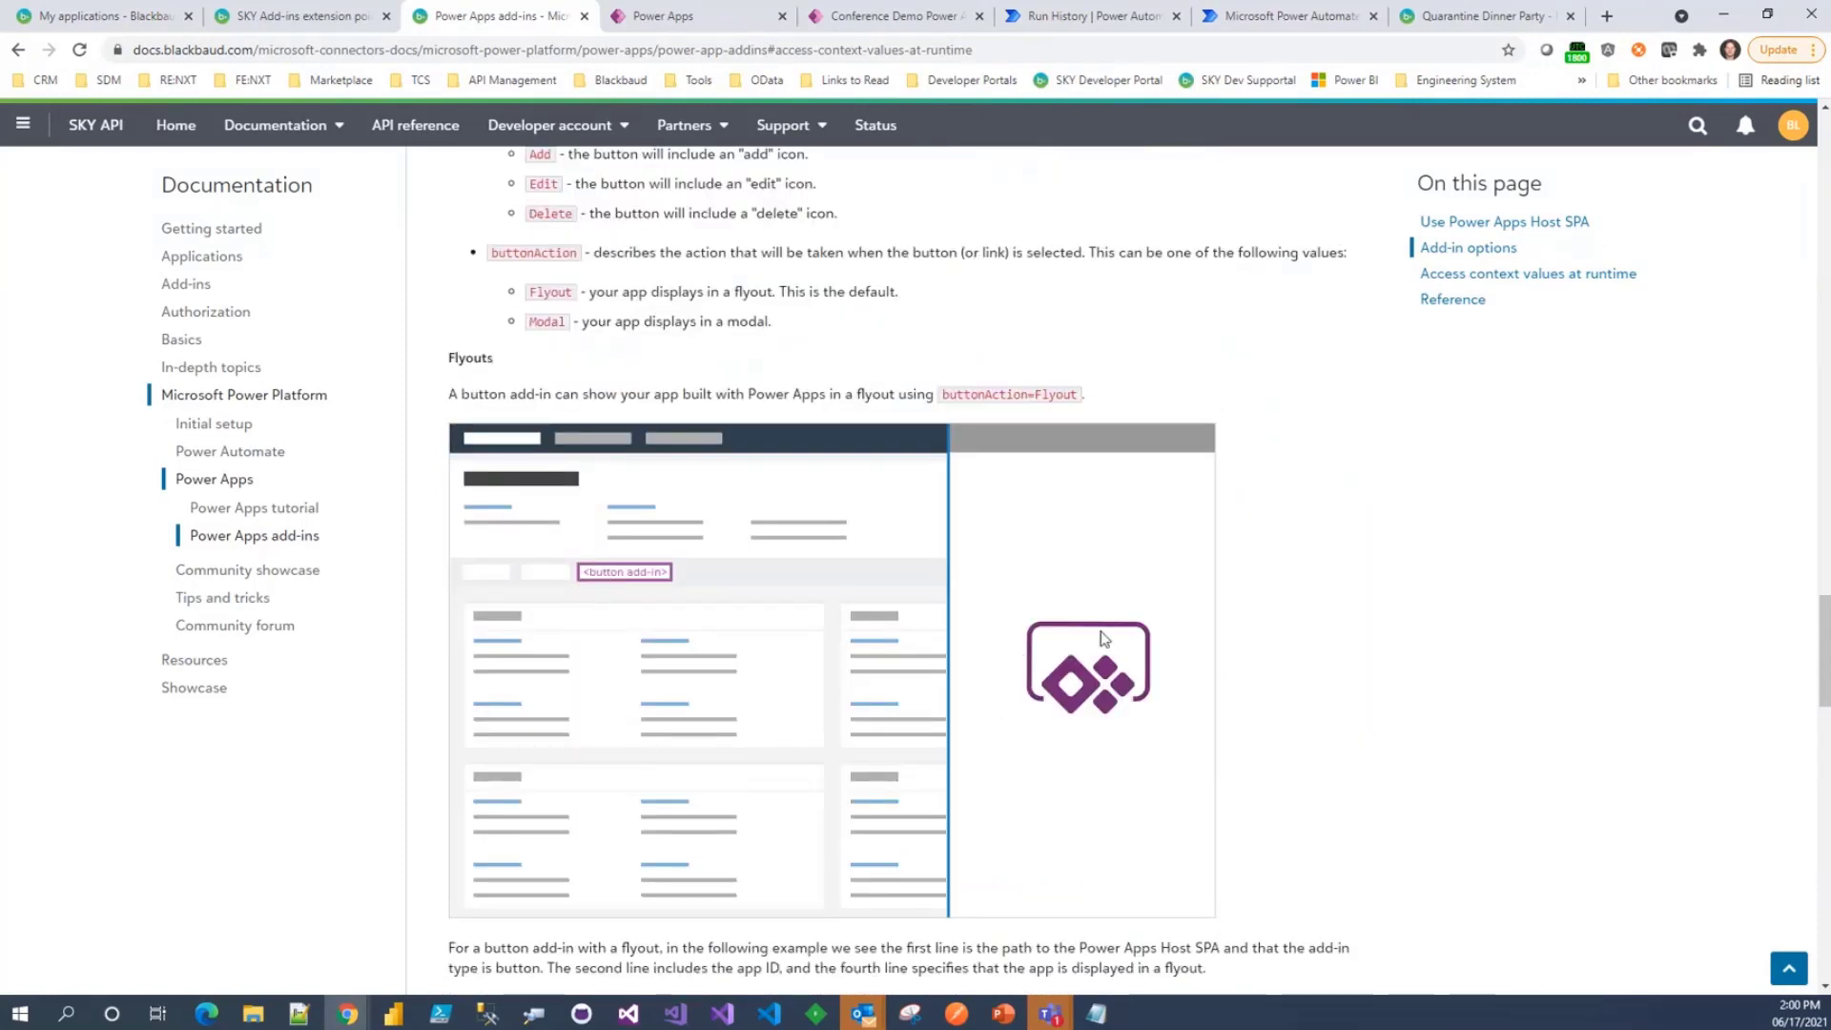
{"action": "scroll", "coordinate": [1103, 638], "scroll_direction": "down", "scroll_amount": 9}
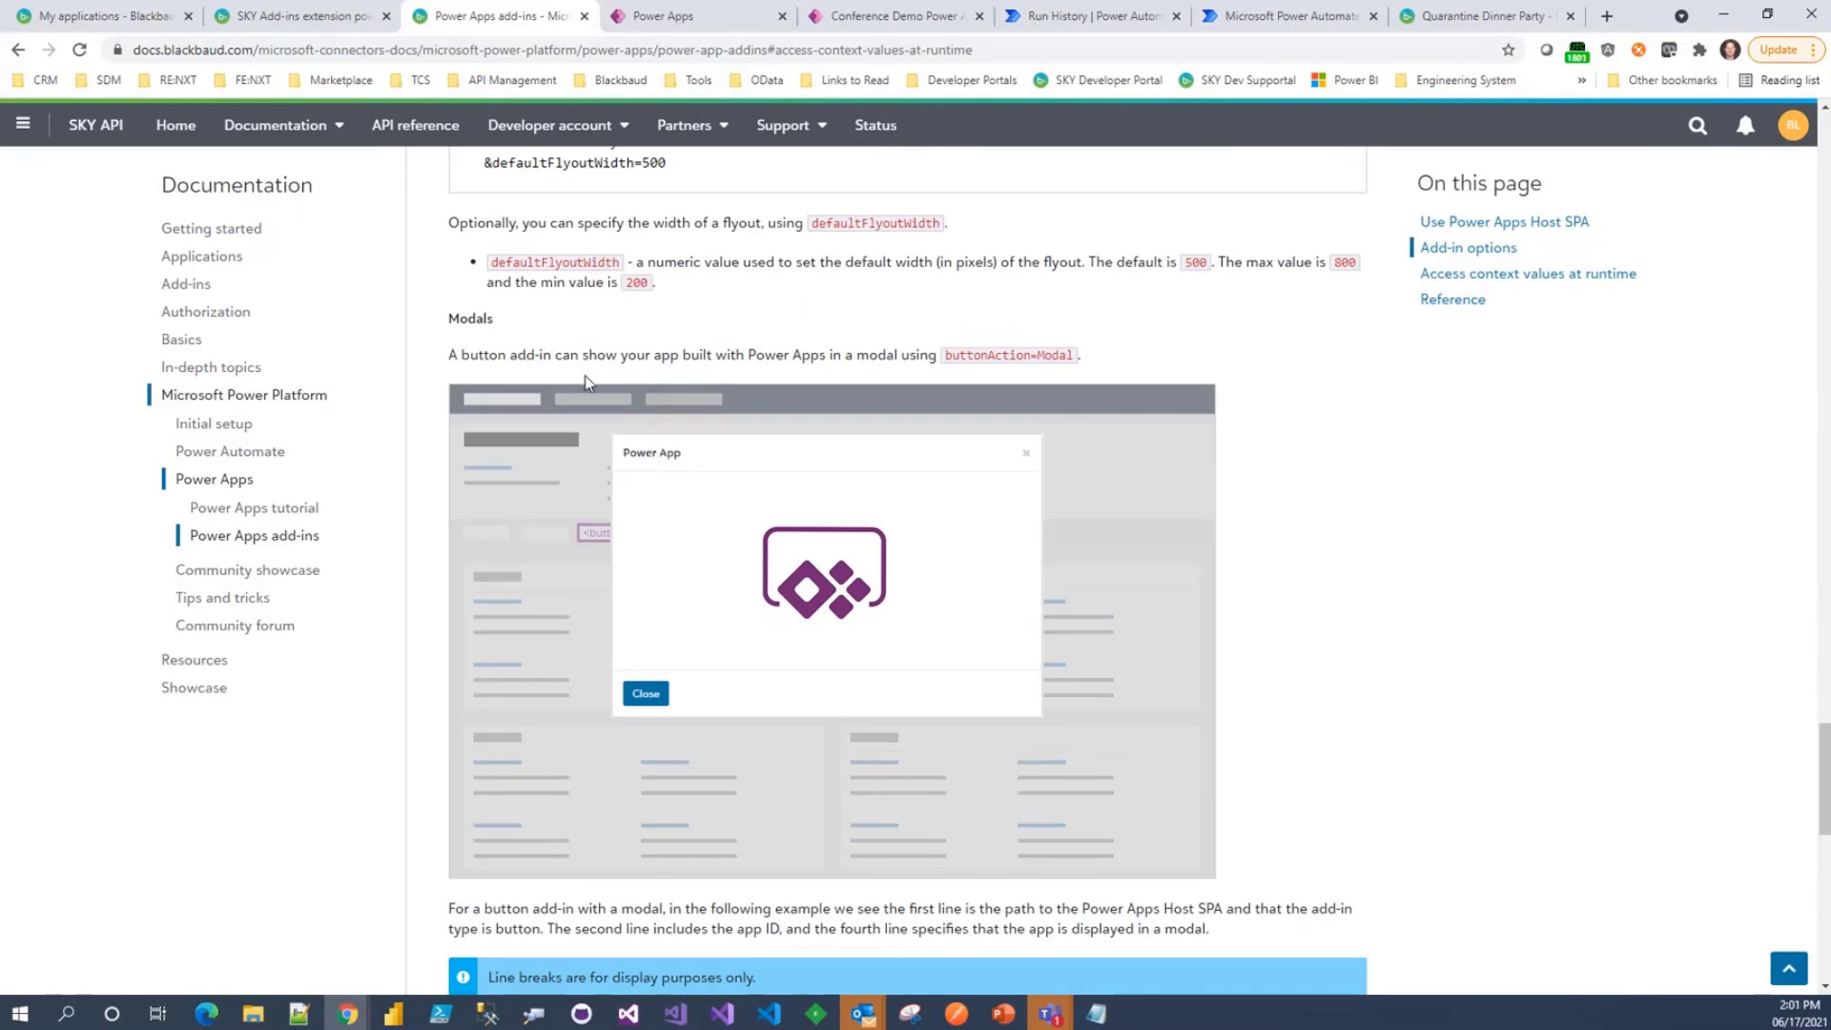
{"action": "scroll", "coordinate": [675, 391], "scroll_direction": "up", "scroll_amount": 15}
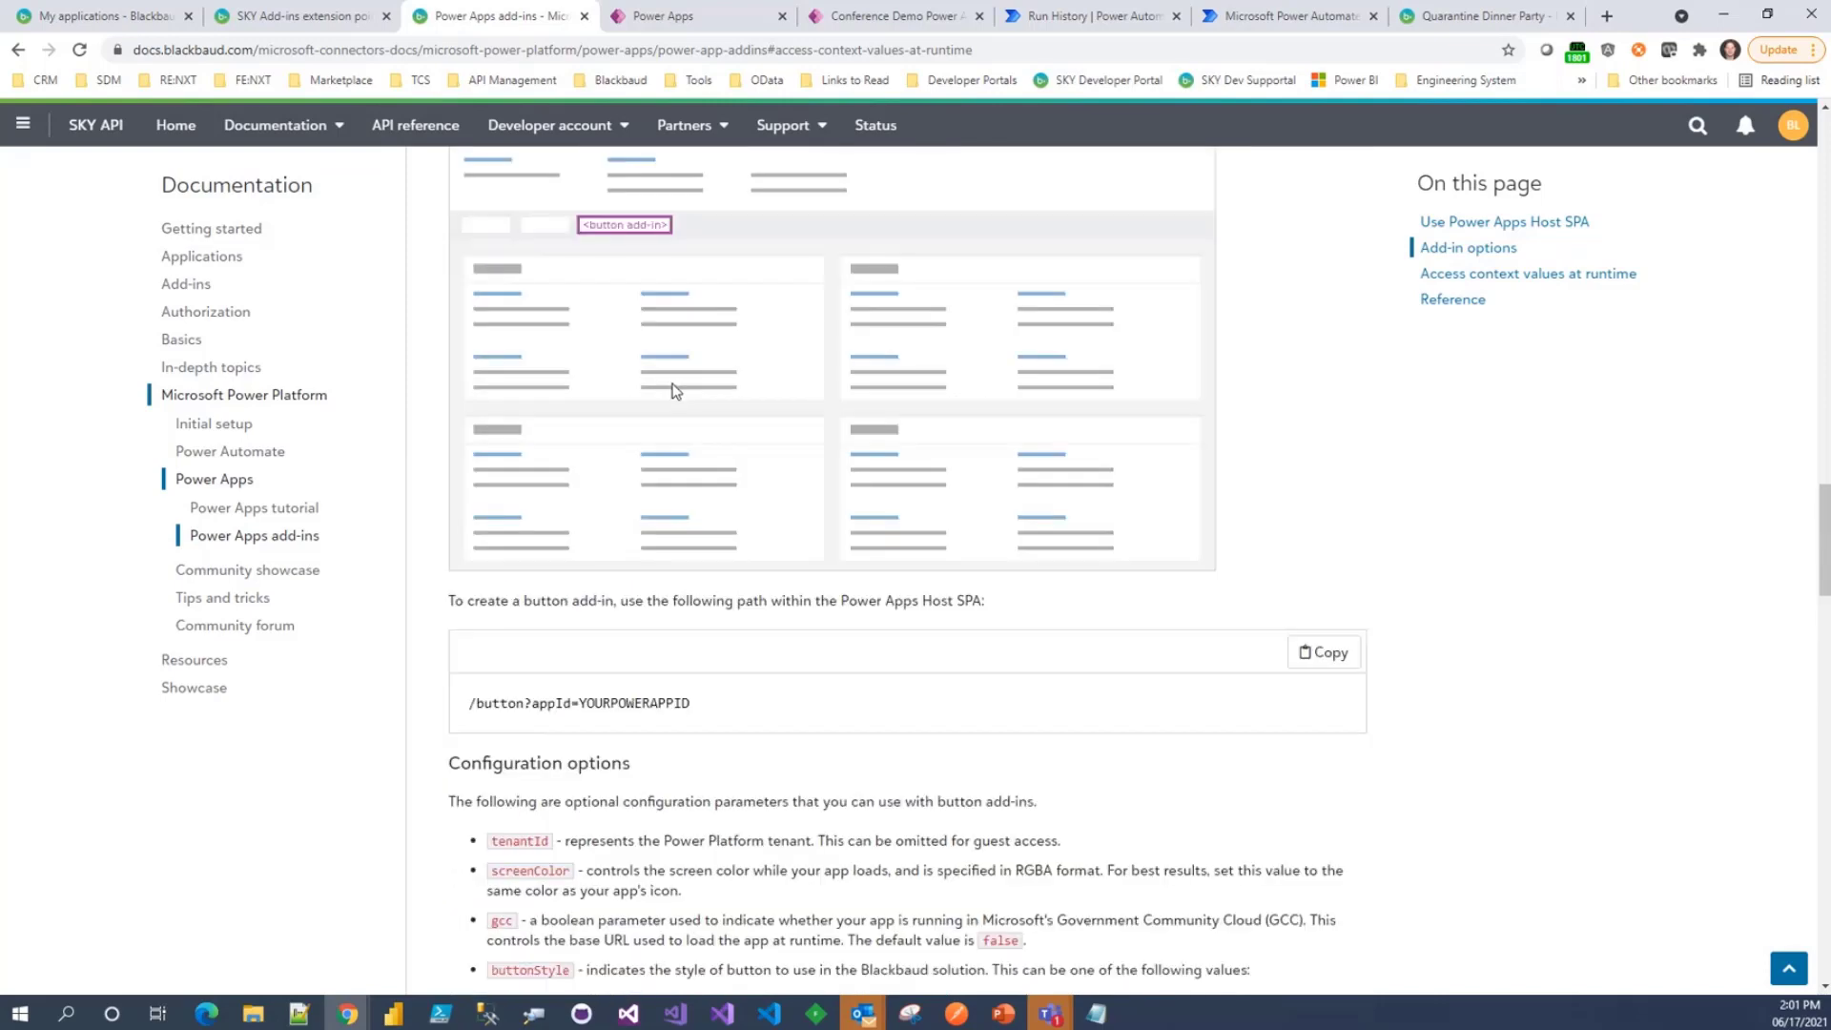
{"action": "scroll", "coordinate": [675, 391], "scroll_direction": "up", "scroll_amount": 10}
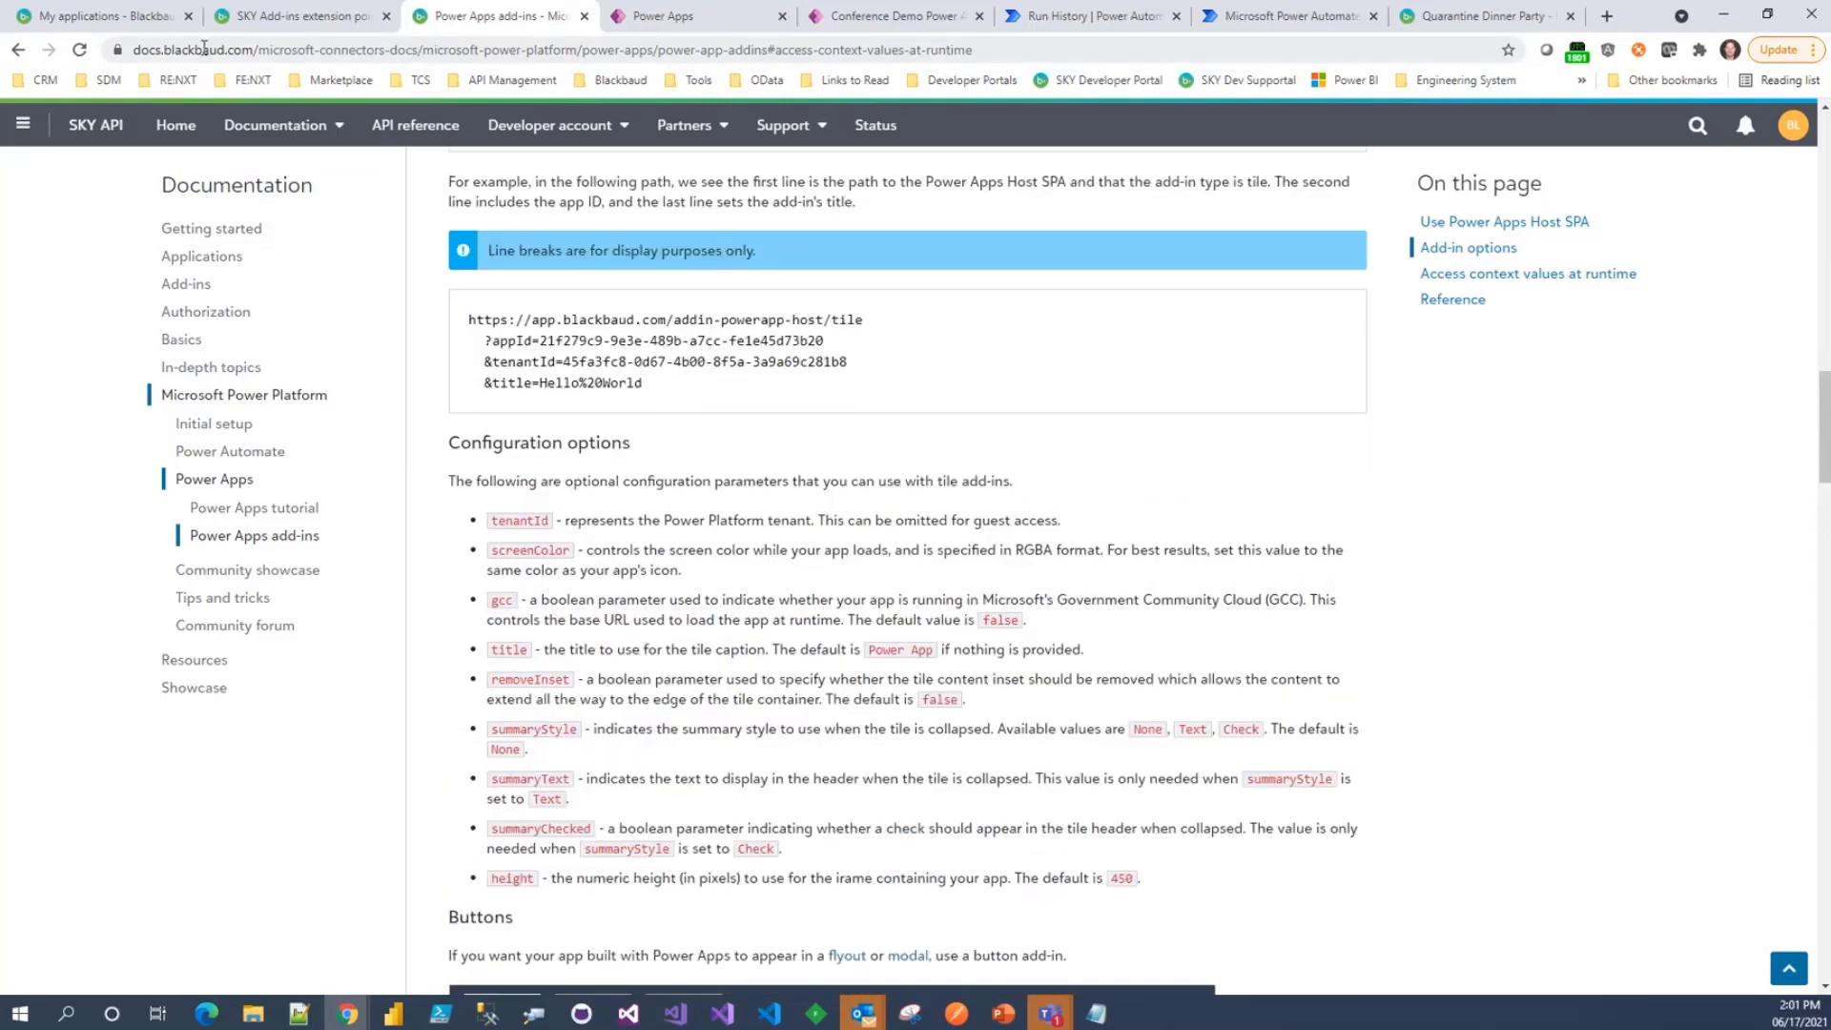
- Return to the Conference Demo application page, minimize the browser to present the Learn More slide, and end the slide show
{"action": "left_click", "coordinate": [117, 16]}
{"action": "key", "text": "alt+space"}
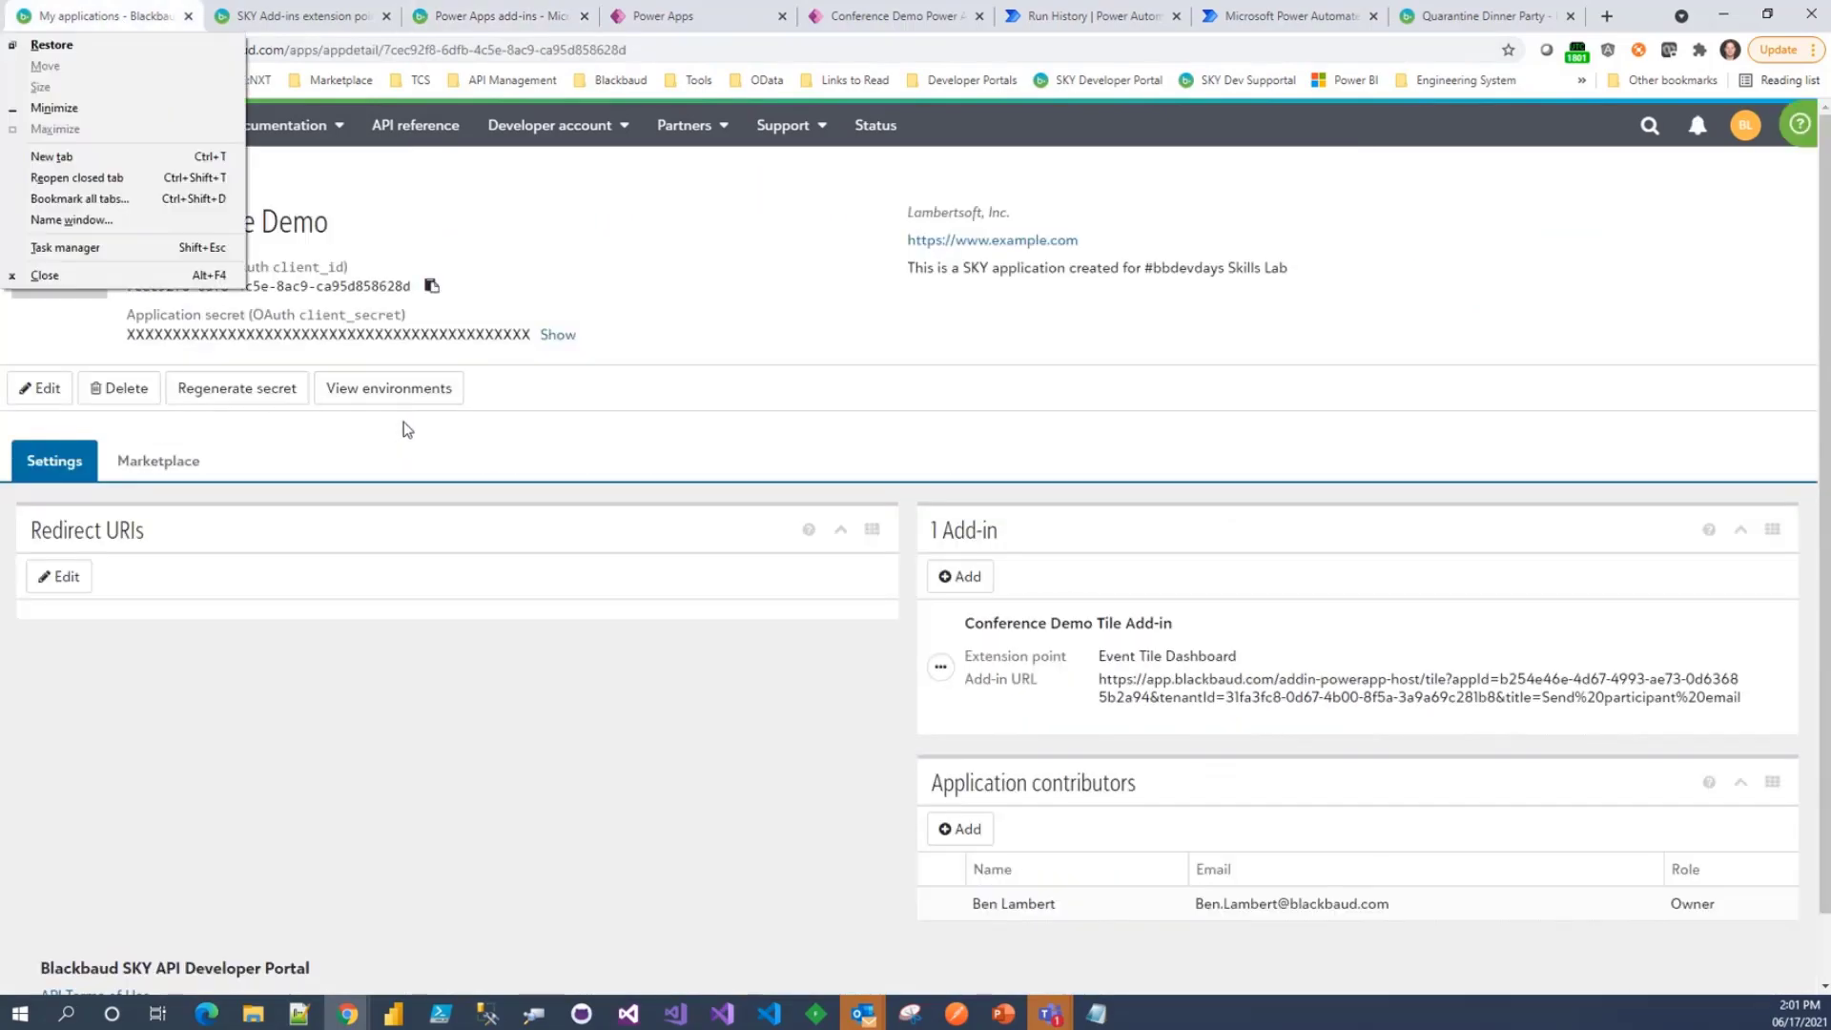
{"action": "key", "text": "n"}
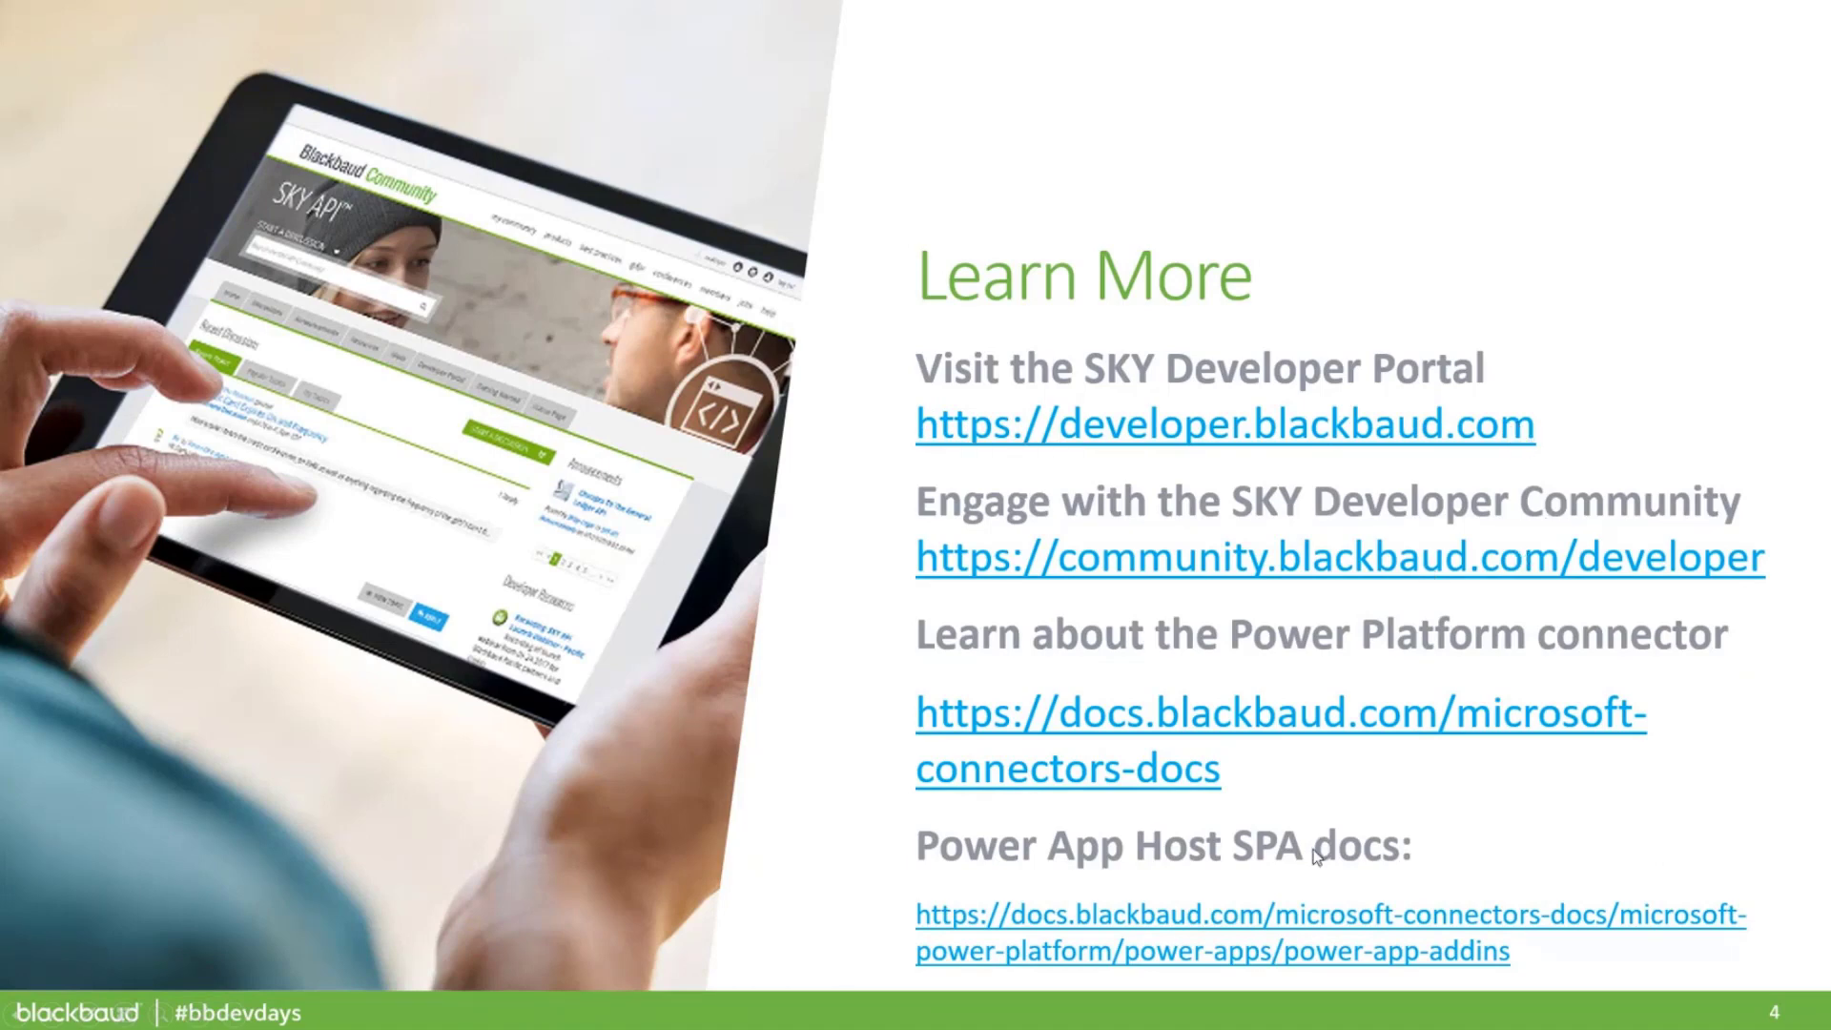
{"action": "key", "text": "Escape"}
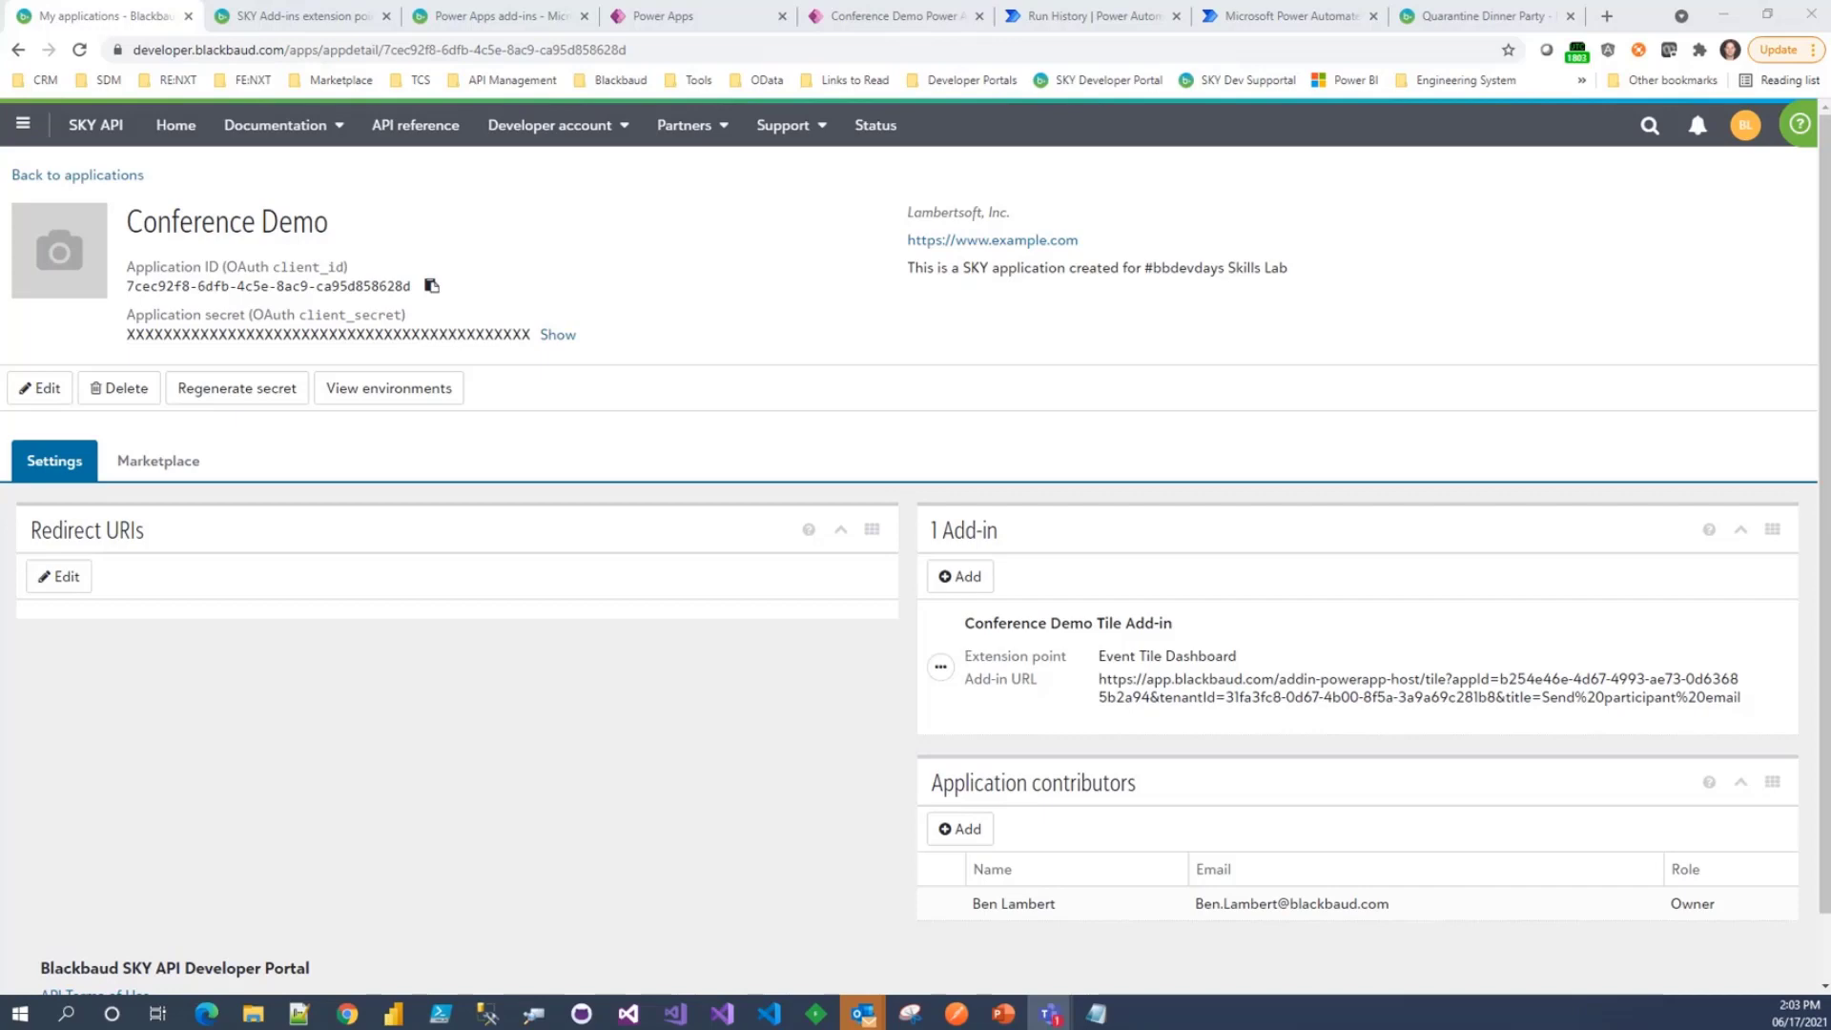
- Open the Community showcase page in the Power Platform documentation, select its web address, and switch to Teams
{"action": "left_click", "coordinate": [505, 23]}
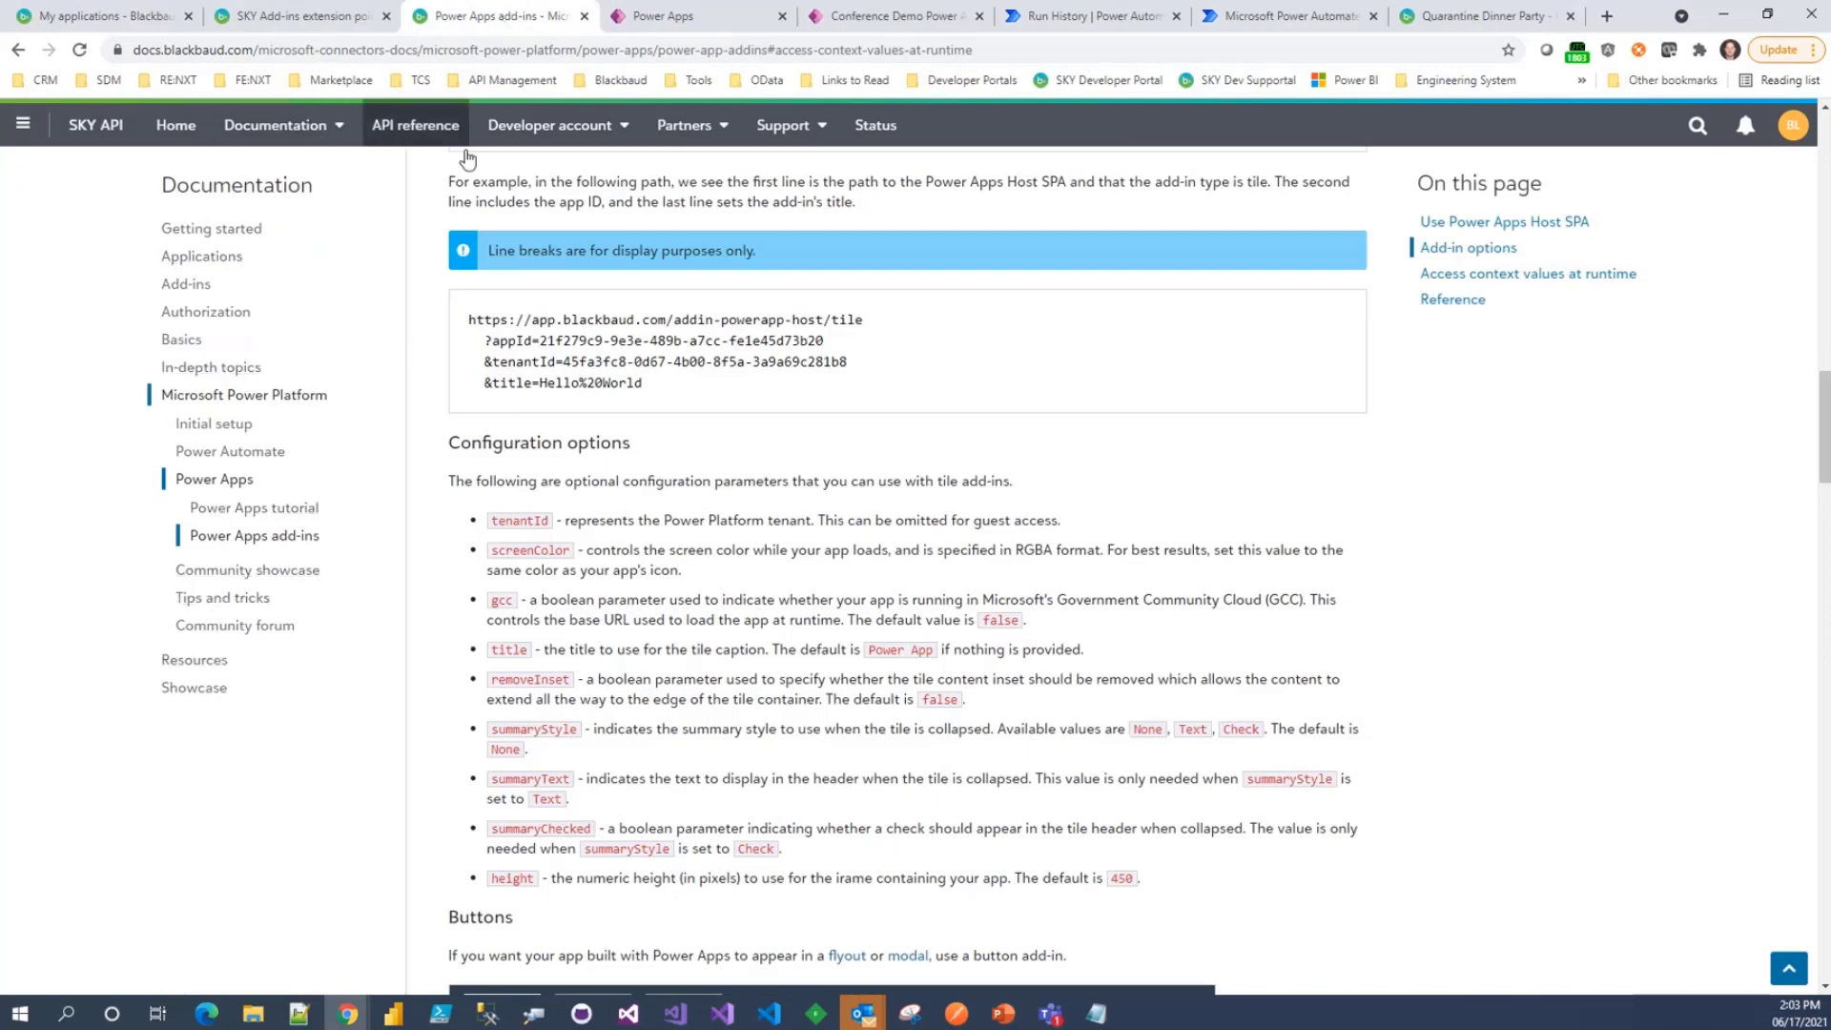
{"action": "left_click", "coordinate": [283, 573]}
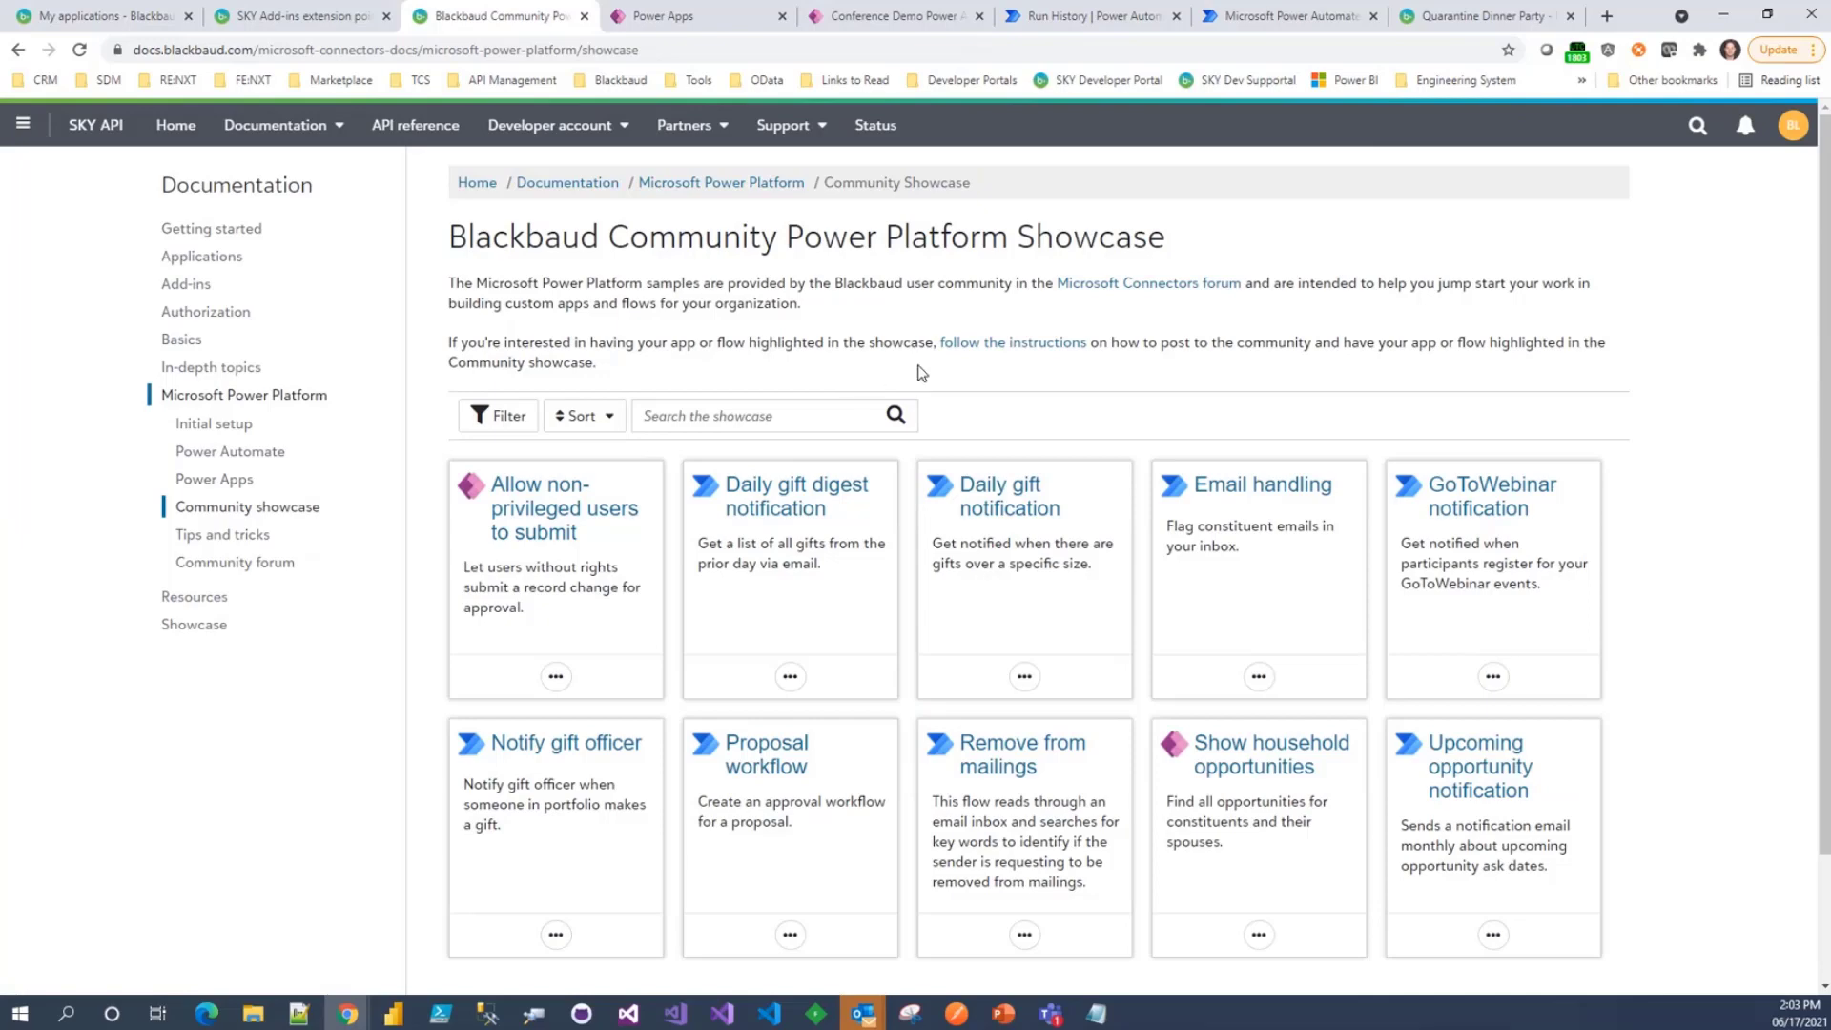
{"action": "left_click", "coordinate": [716, 44]}
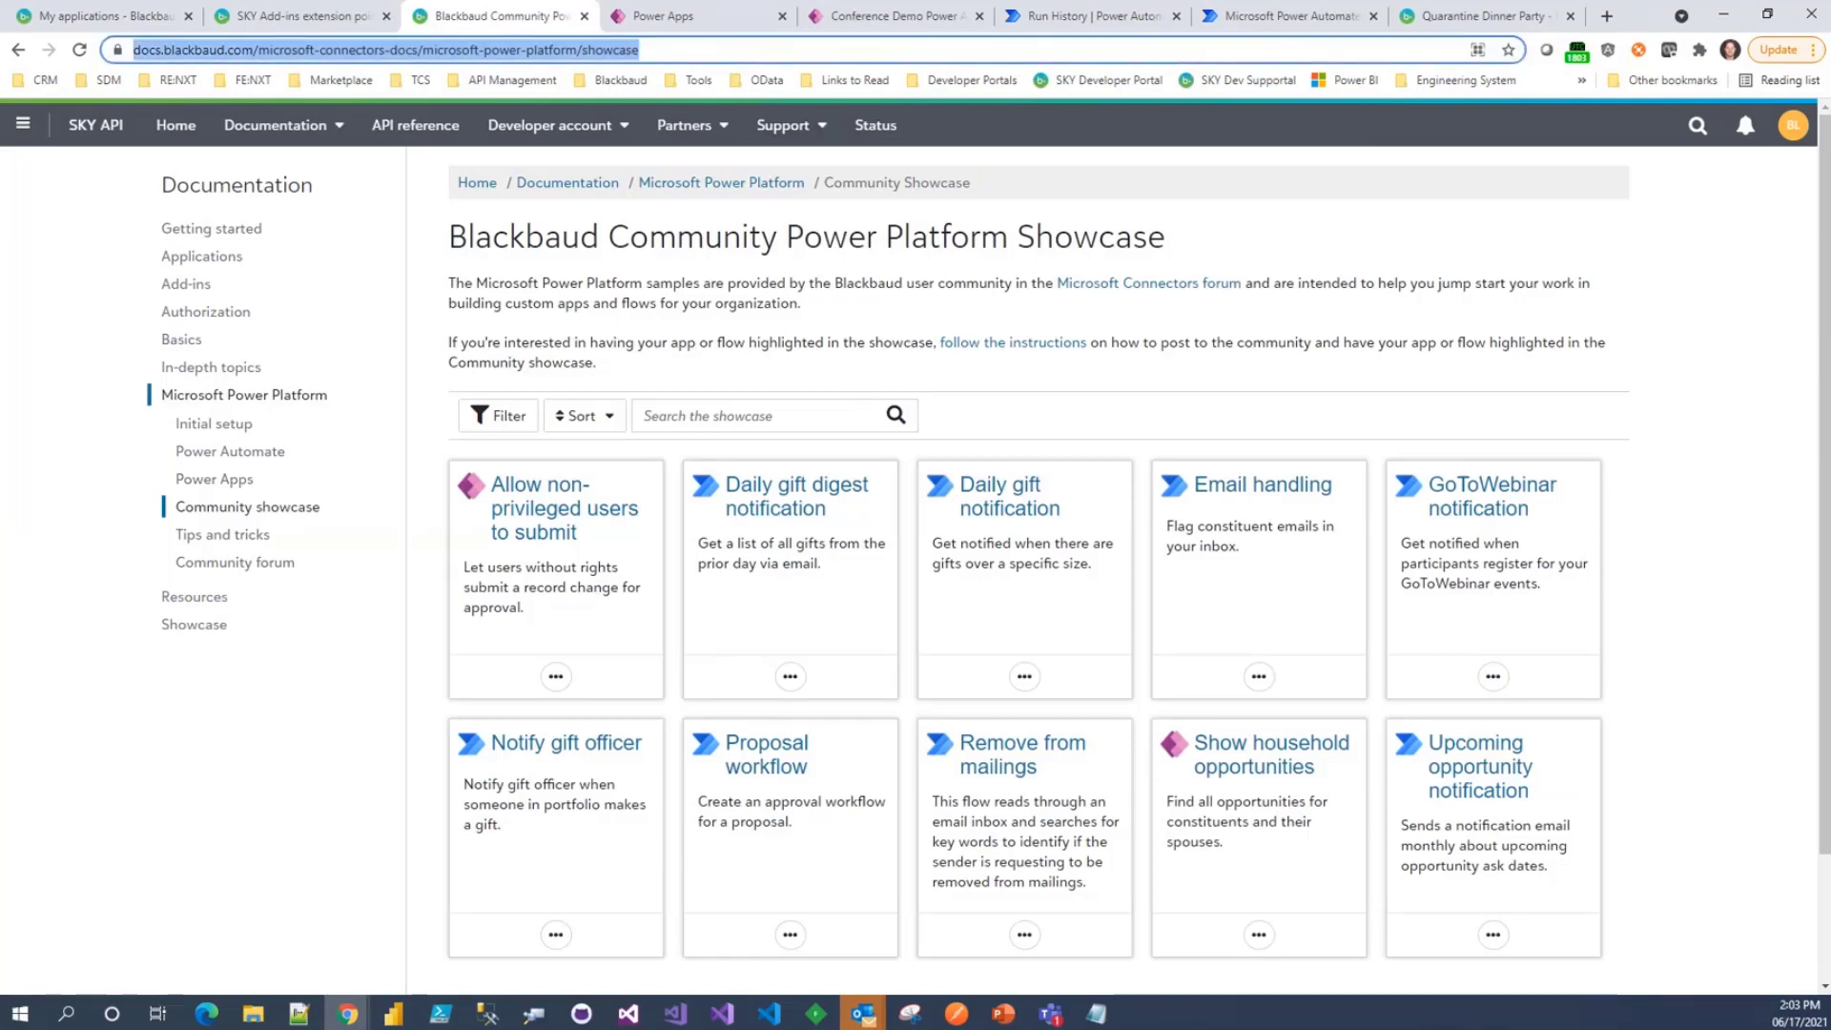
{"action": "key", "text": "alt+Tab"}
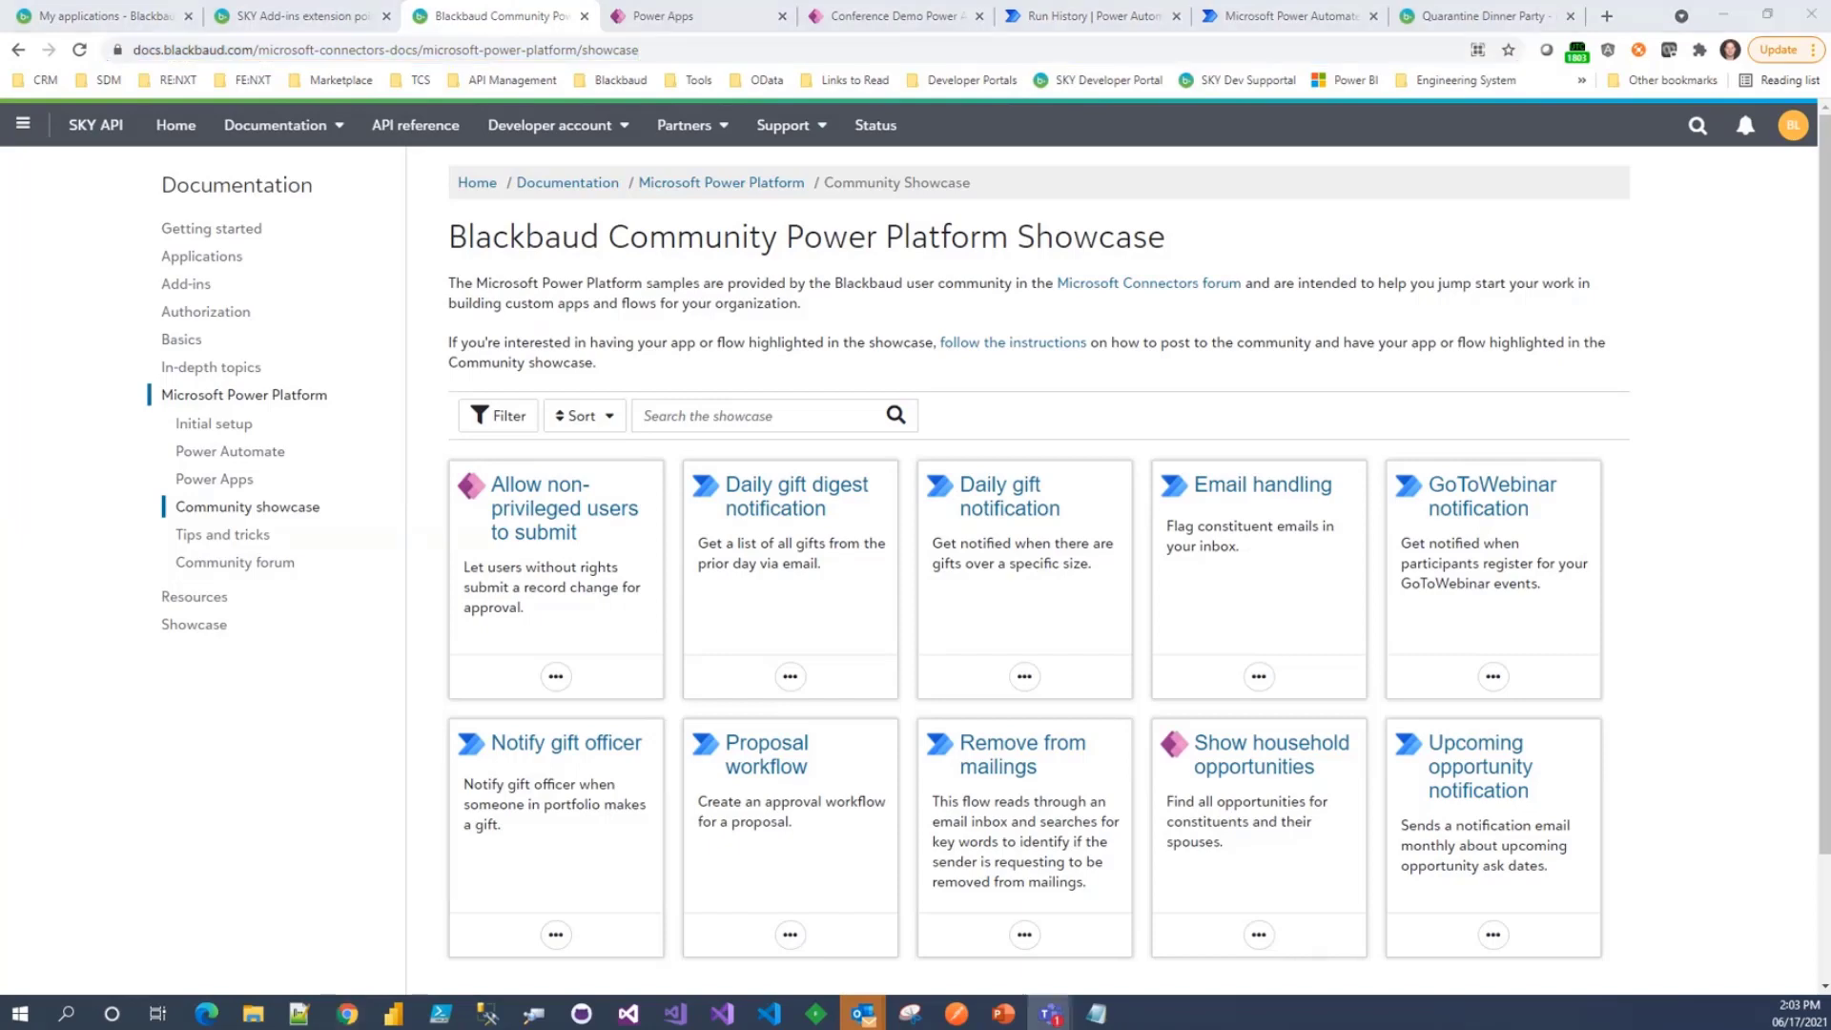